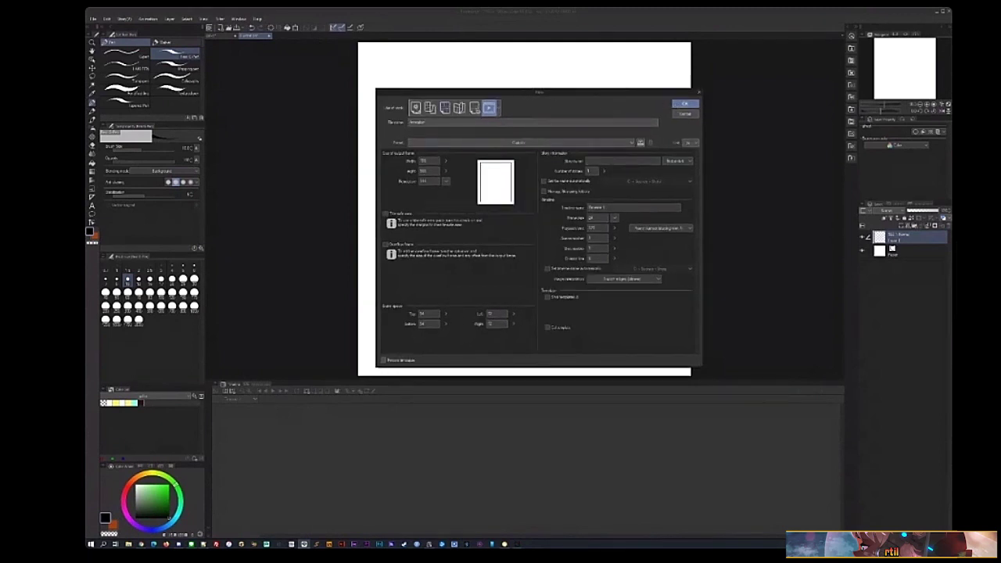
- Review the available project types in the new document dialog, examine the animation settings, and cancel without creating a document
left_click(431, 109)
left_click(417, 111)
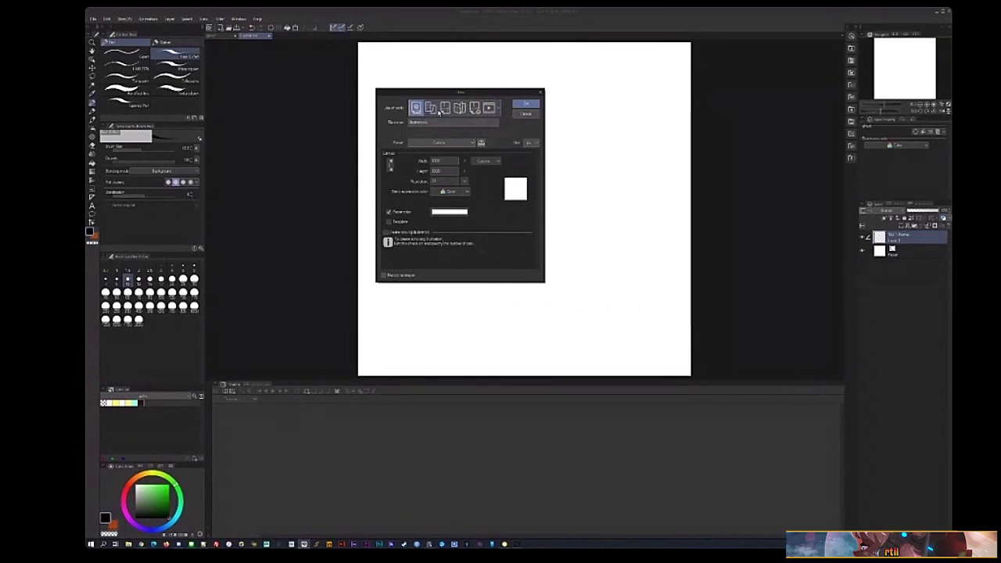
left_click(445, 111)
left_click(459, 111)
left_click(476, 110)
left_click(489, 107)
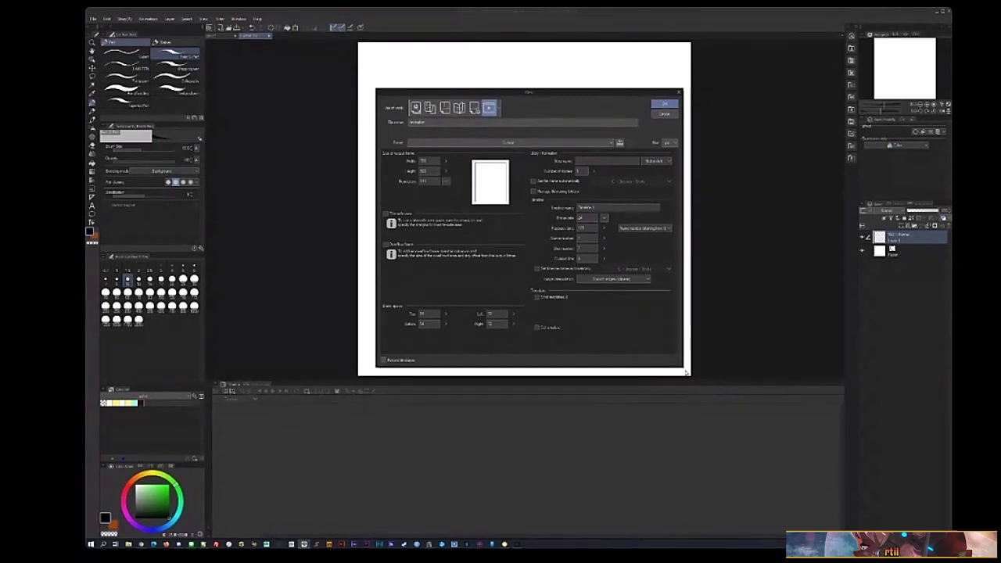
left_click_drag(683, 370, 714, 413)
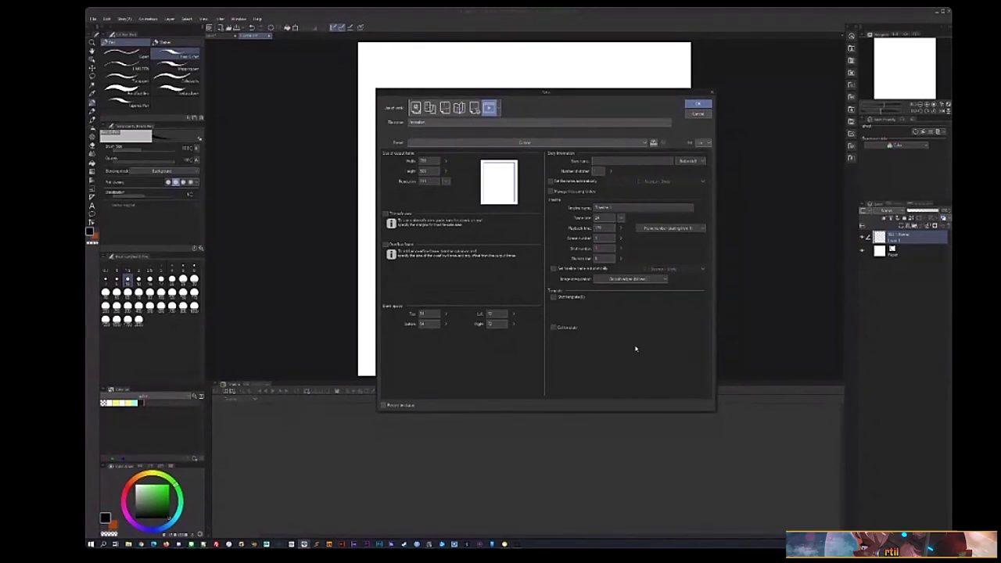
left_click_drag(527, 93, 506, 92)
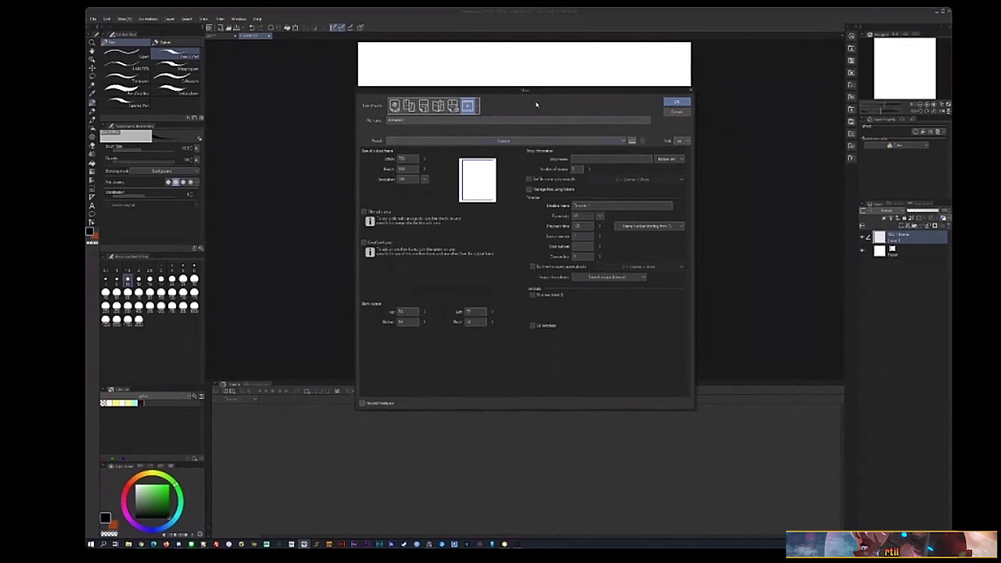
left_click_drag(535, 93, 536, 99)
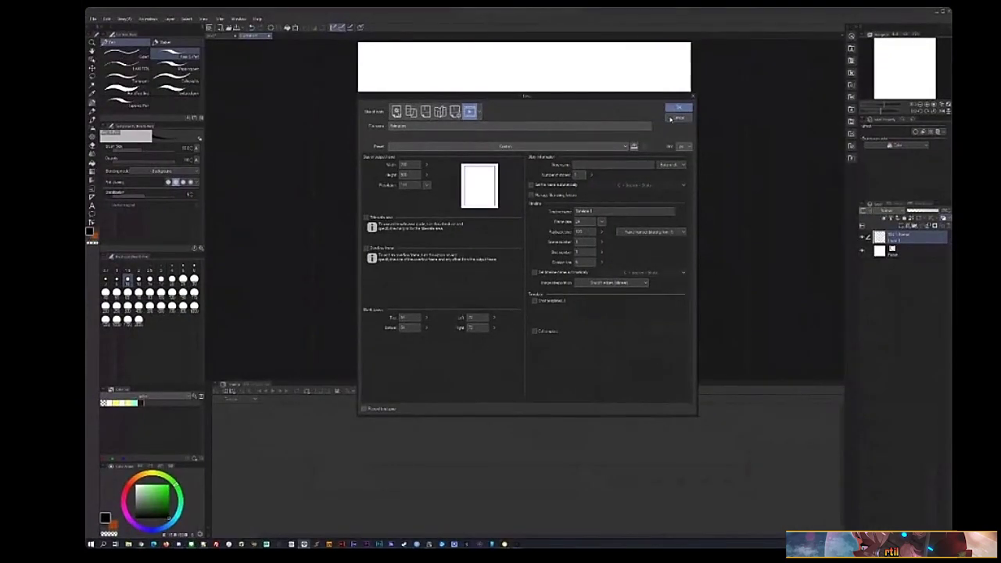
left_click(673, 118)
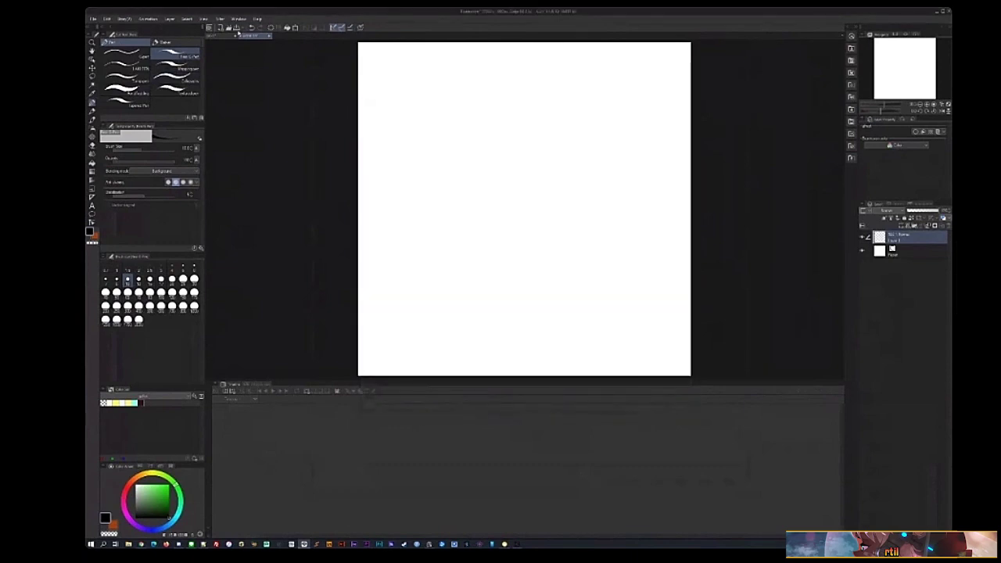
left_click(238, 18)
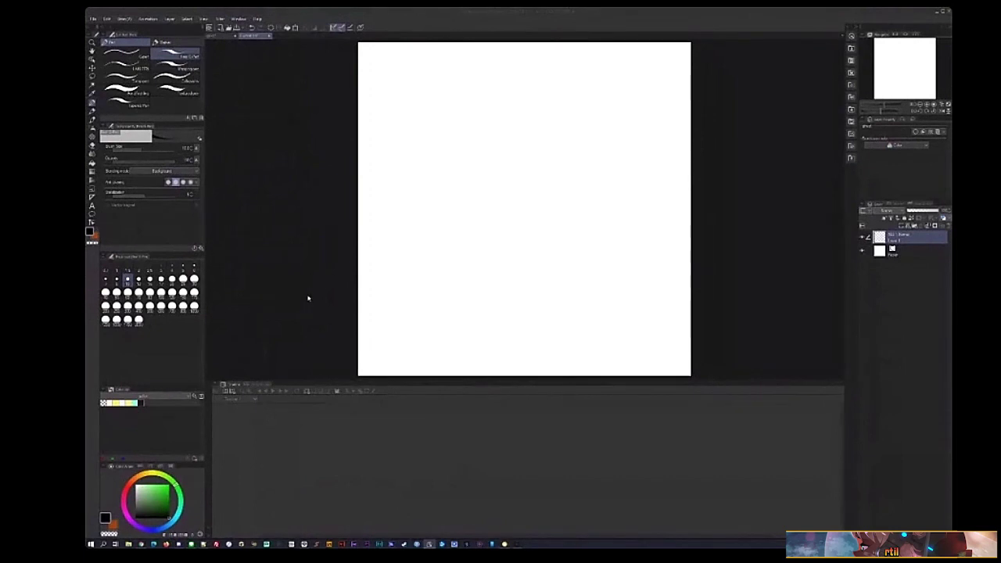
left_click(308, 295)
key("x")
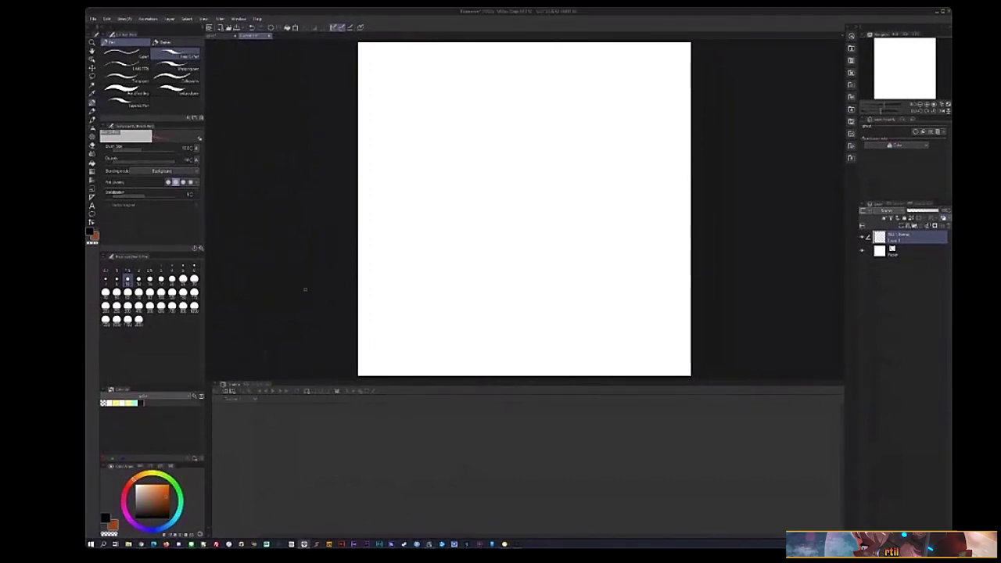
key("x")
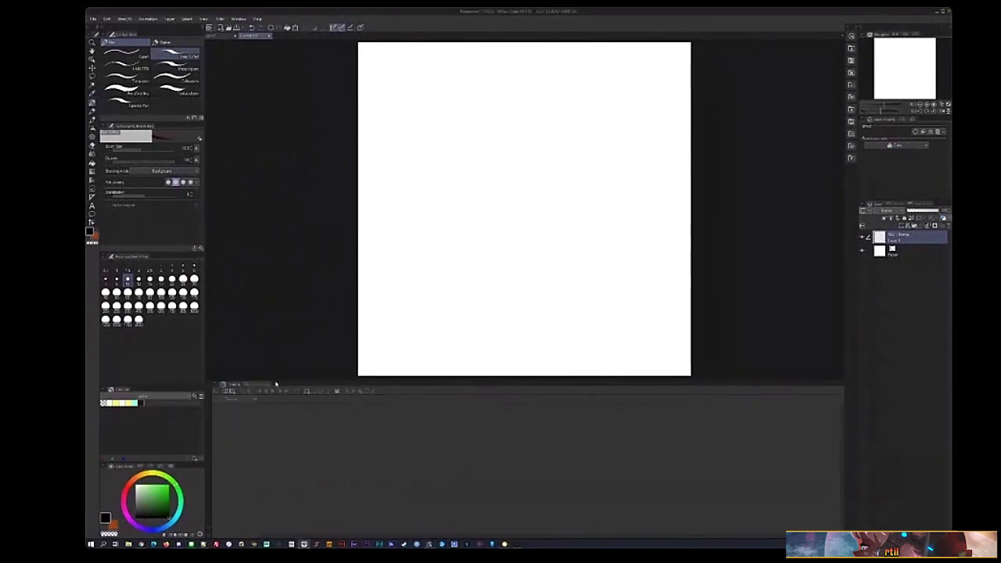
left_click(217, 385)
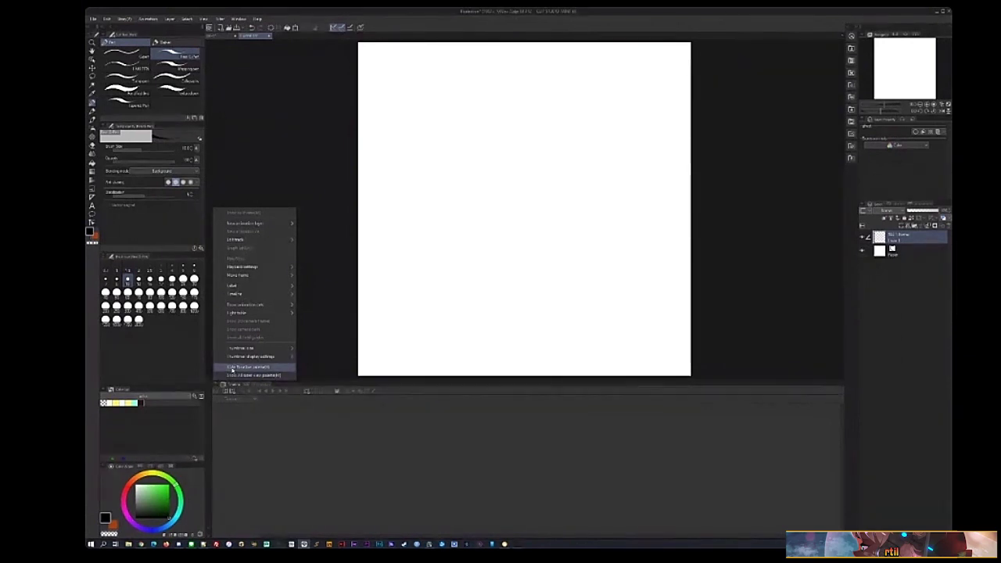
- Hide the Timeline palette and show it again
left_click(236, 22)
left_click(236, 20)
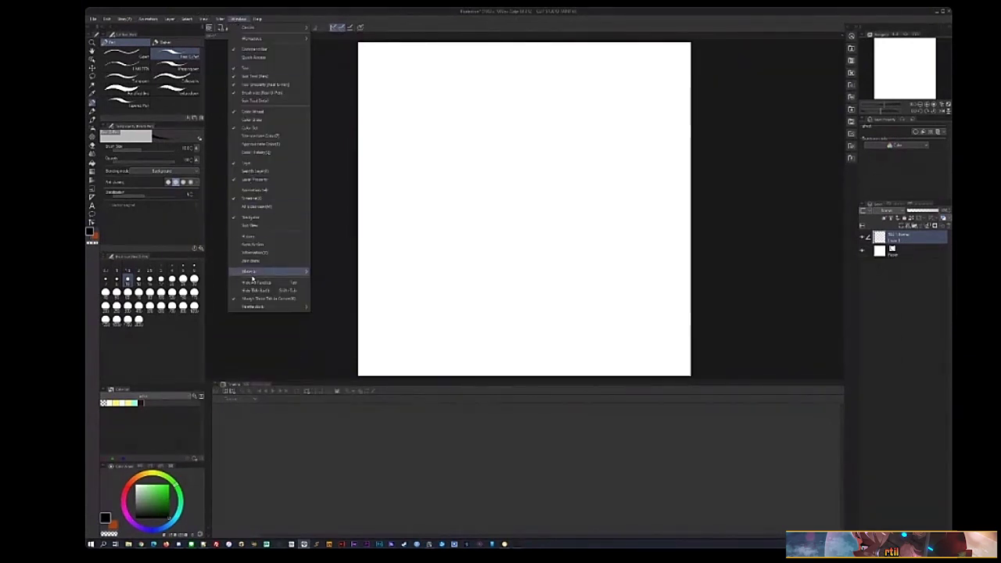
left_click(261, 199)
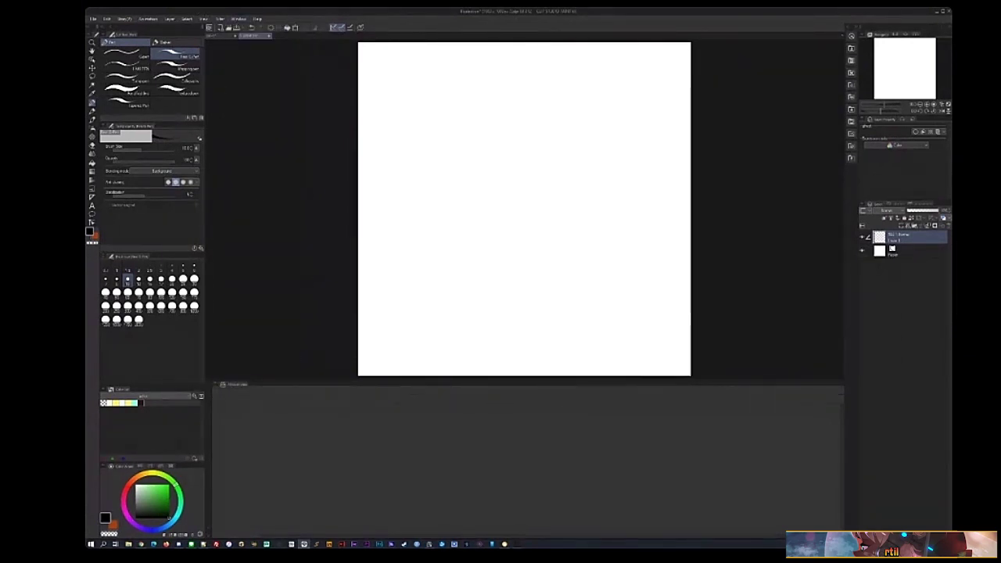
mouse_move(252, 380)
left_mouse_down()
mouse_move(255, 498)
mouse_move(255, 375)
left_mouse_up()
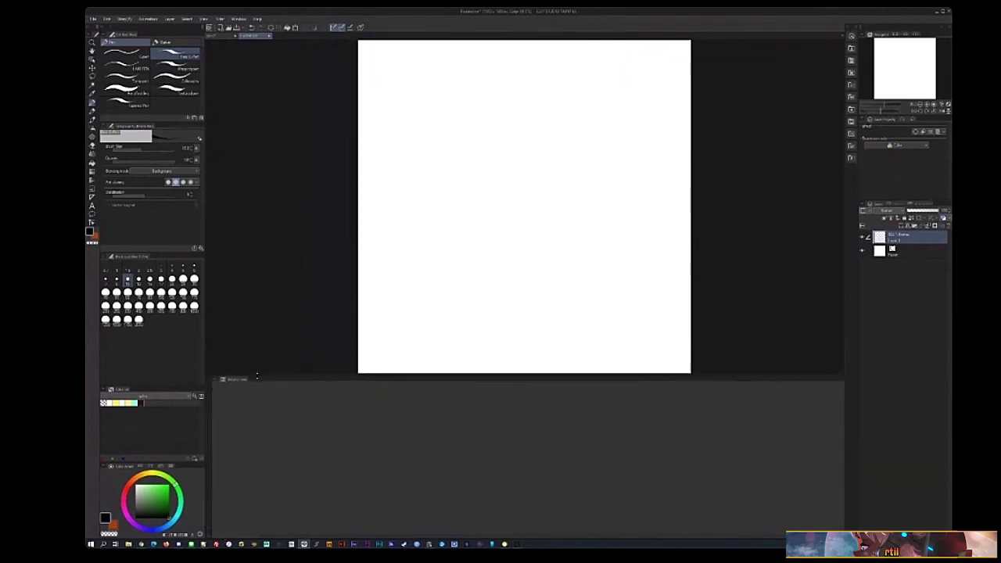
left_click(237, 19)
left_click(265, 201)
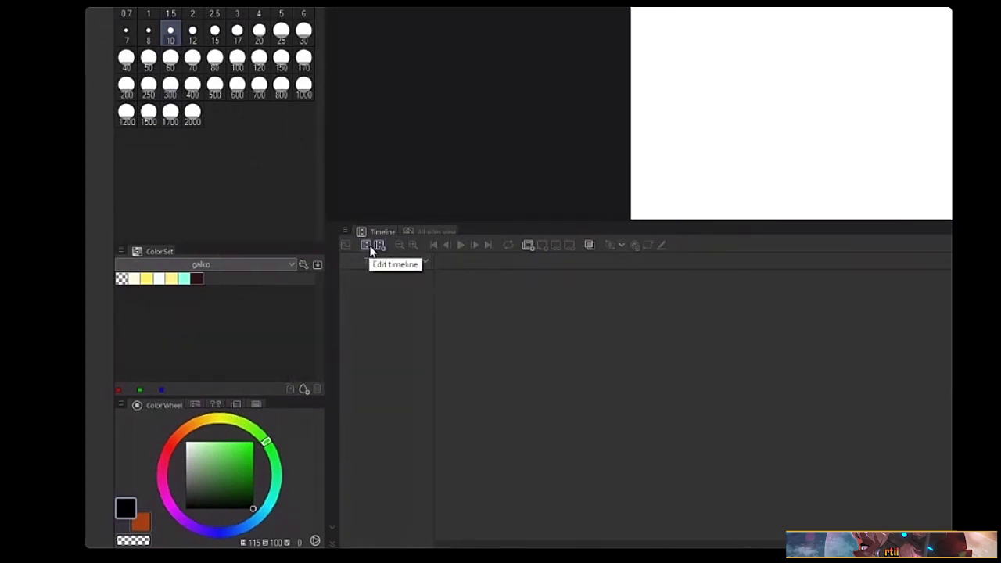
- Start a new timeline named Timeline 1 with frame rate 24 and playback time 6+0, measured in Seconds + frame
left_click(370, 245)
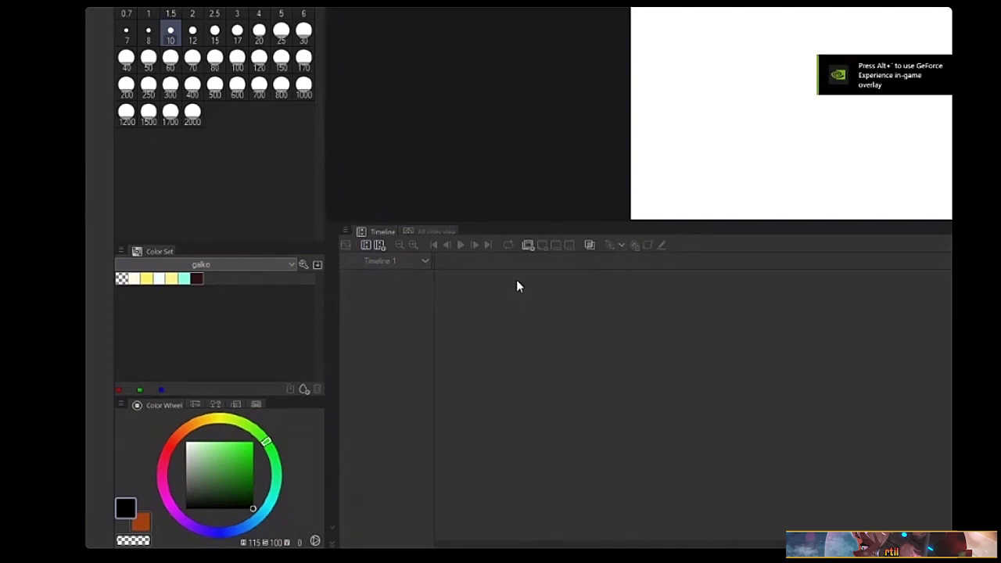
left_click(379, 246)
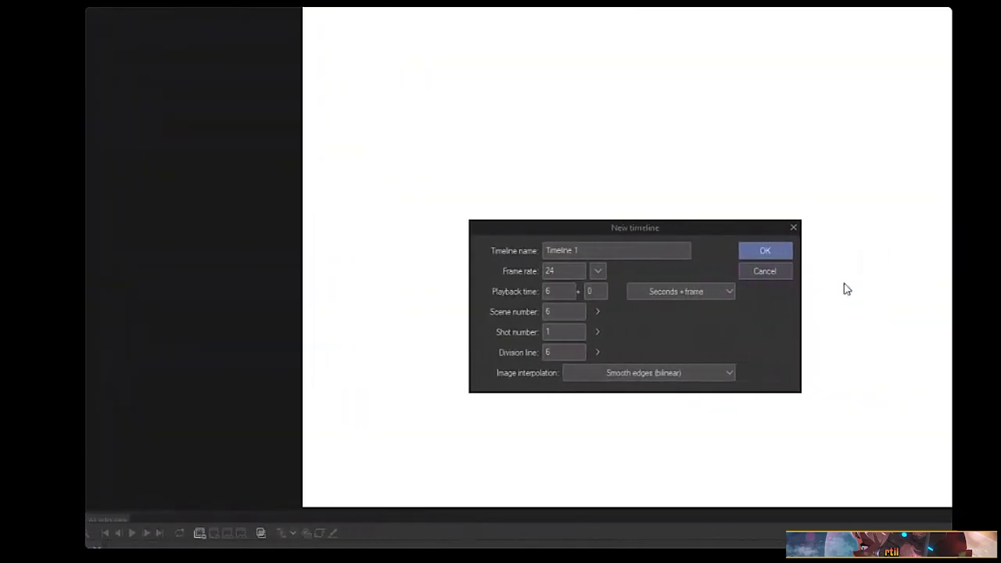
left_click_drag(548, 227, 471, 177)
left_click(491, 207)
key("Tab")
key("Tab")
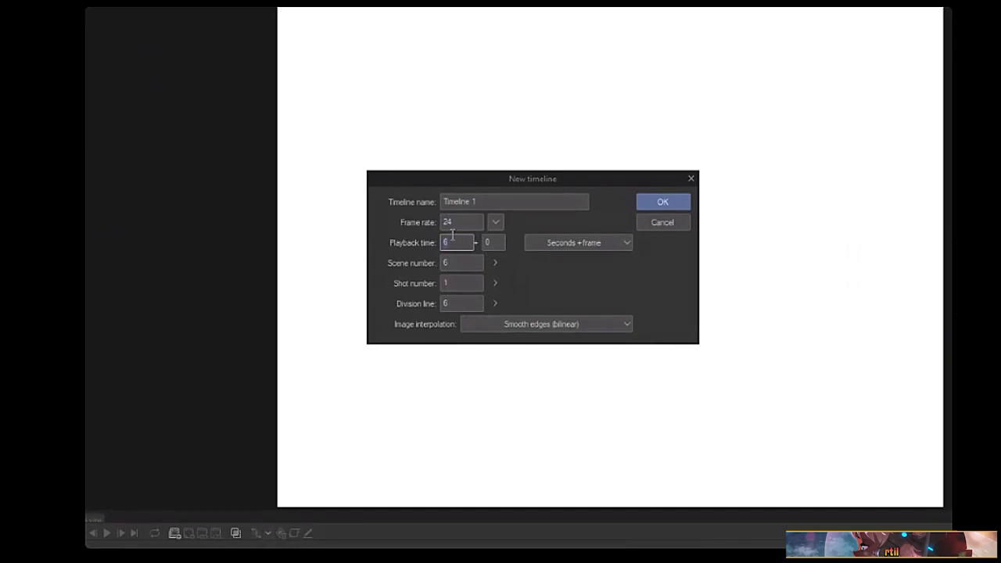
left_click(493, 243)
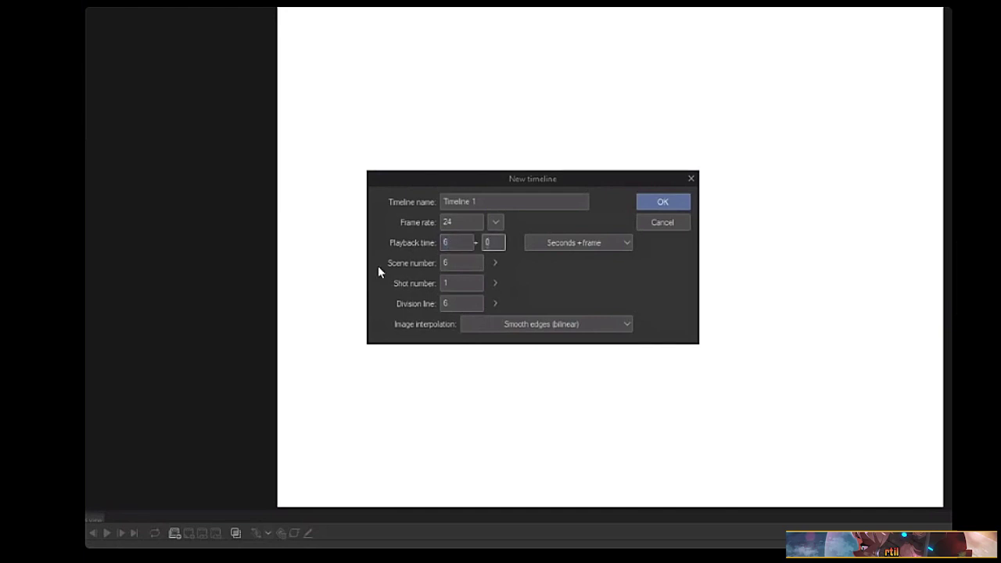
left_click(580, 243)
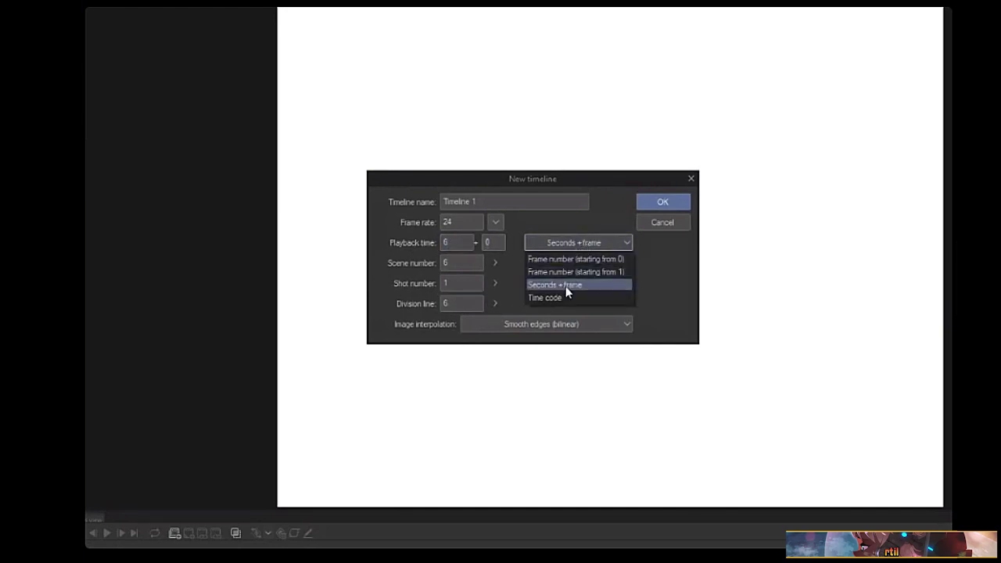
left_click(374, 230)
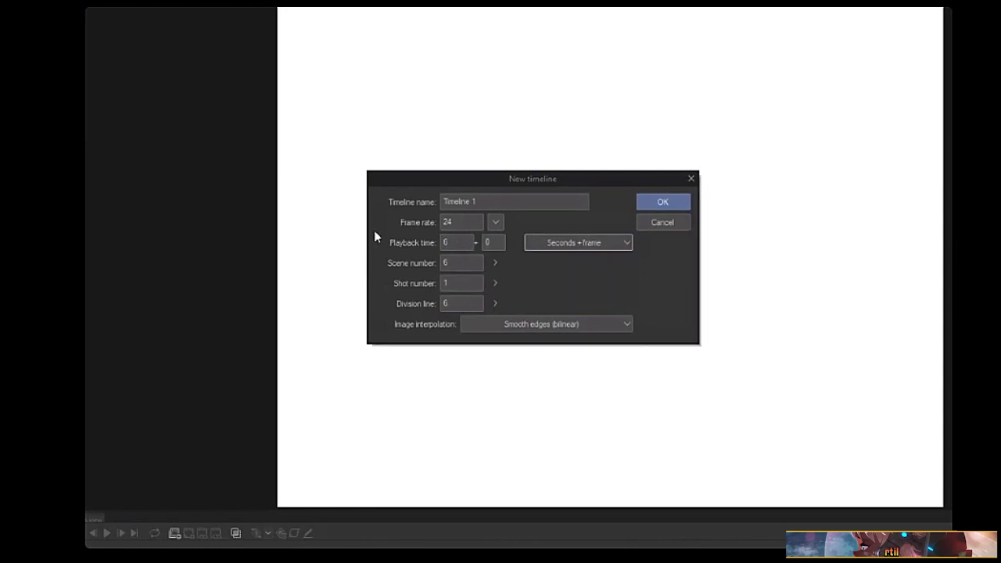
- Keep the division line at 6 and the image interpolation at Smooth edges (bilinear), and create the timeline
left_click(471, 242)
left_click(465, 306)
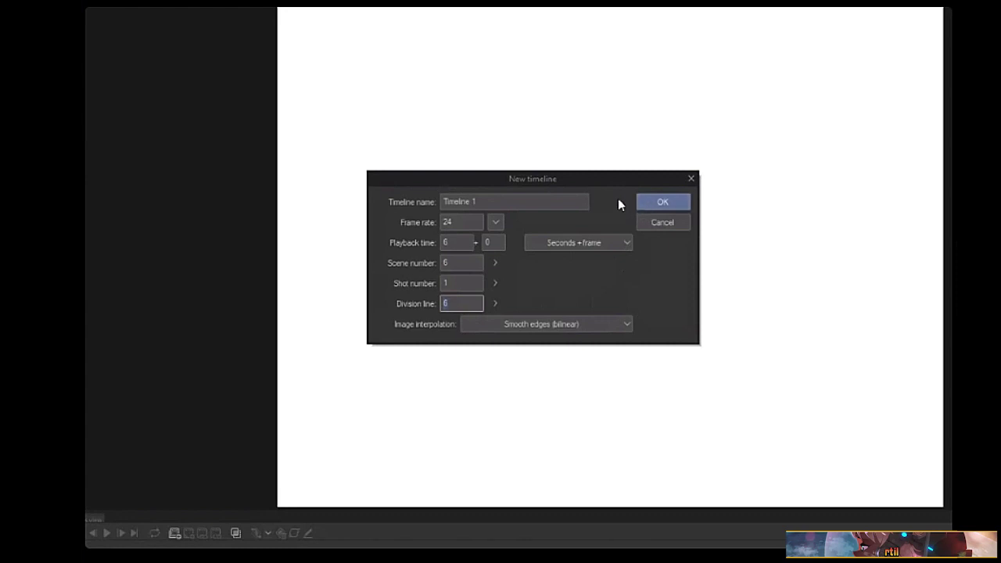
left_click_drag(606, 183, 621, 182)
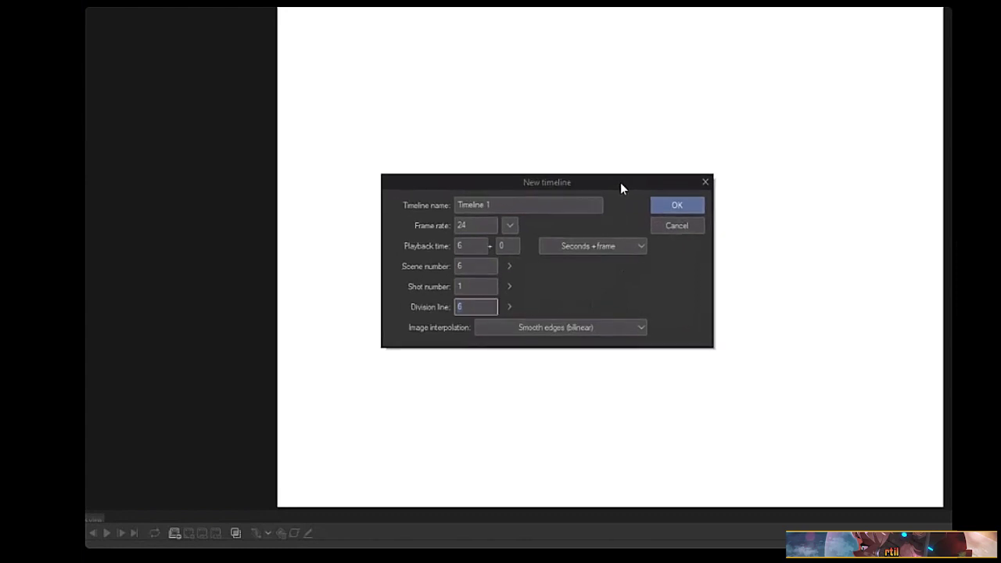
left_click(656, 210)
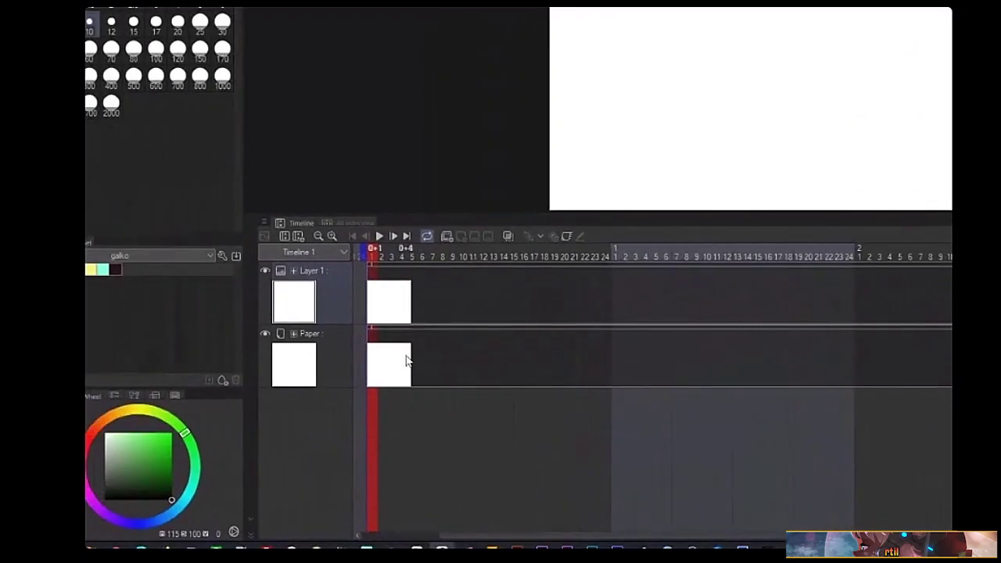
- Select the Paper track in the timeline, and return the selection to the Layer 1 track
left_click(316, 381)
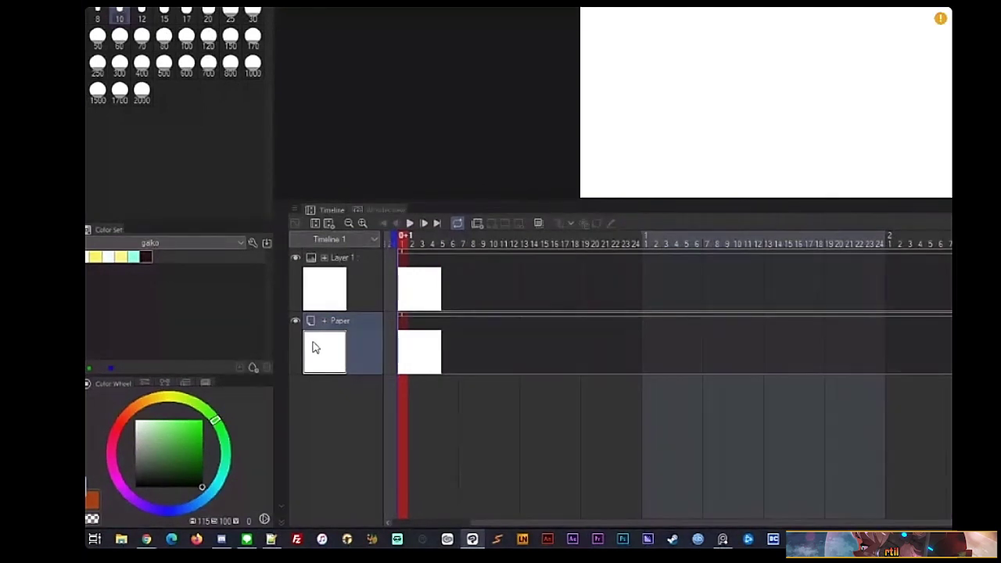
left_click(342, 277)
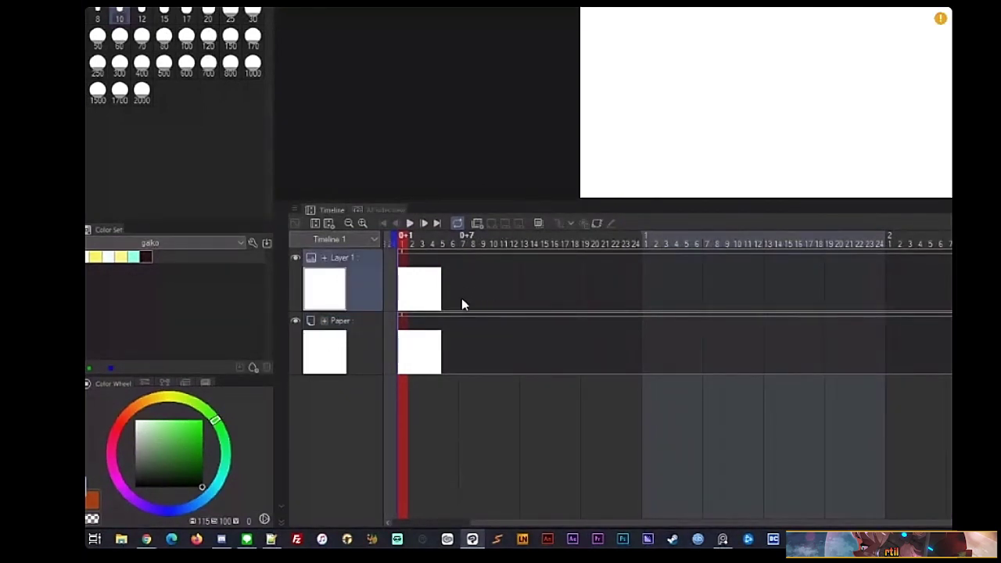
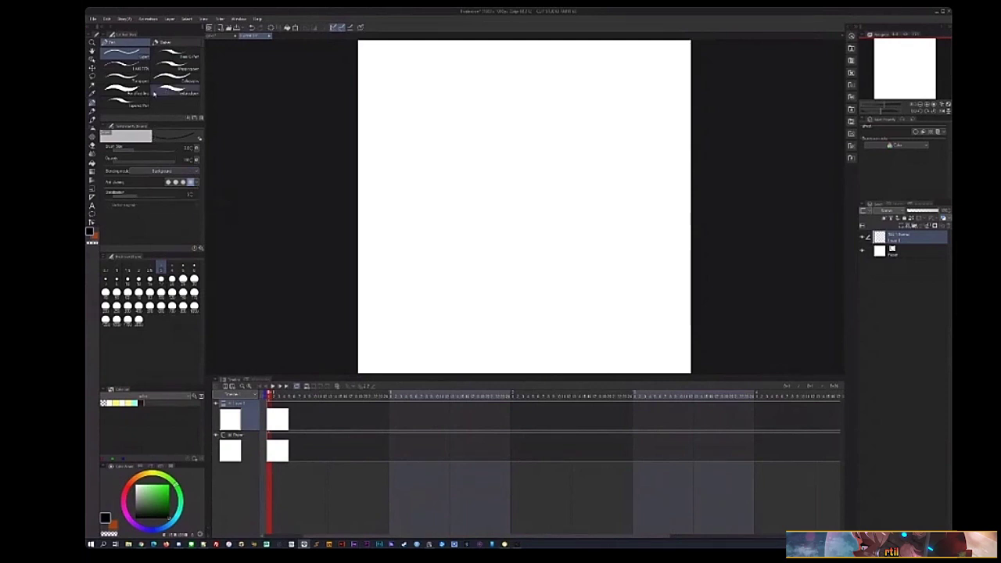
- Select the G-pen and browse its detailed settings for Brush tip, Brush shape, Anti-aliasing, Color Jitter and Ink
left_click(133, 81)
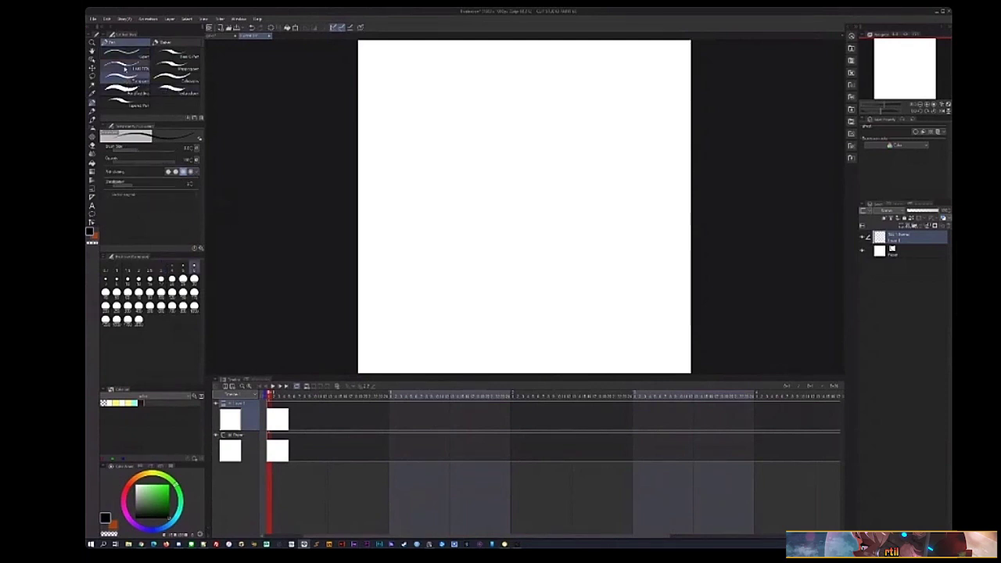
left_click(124, 56)
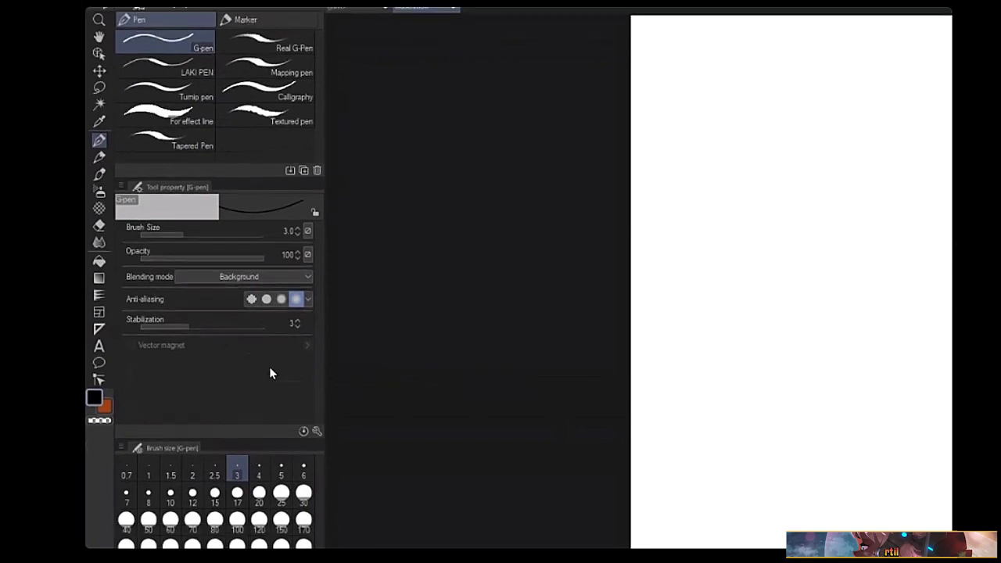
left_click(316, 433)
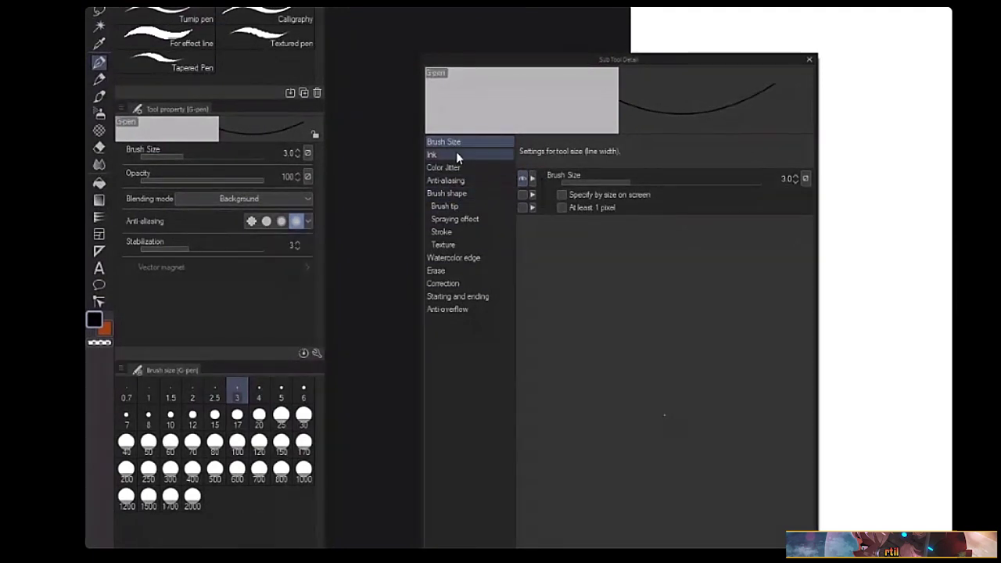
left_click(459, 205)
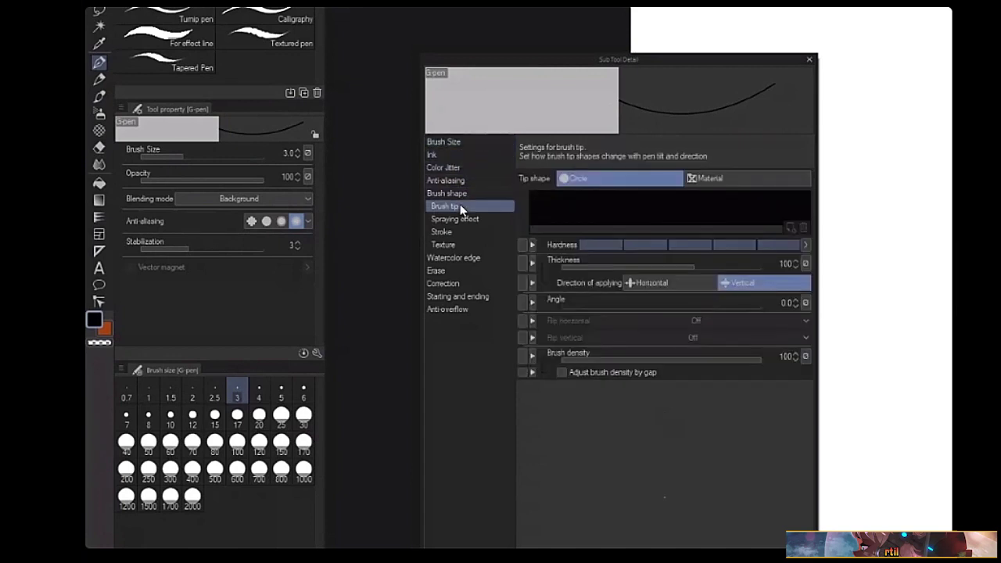
left_click(454, 195)
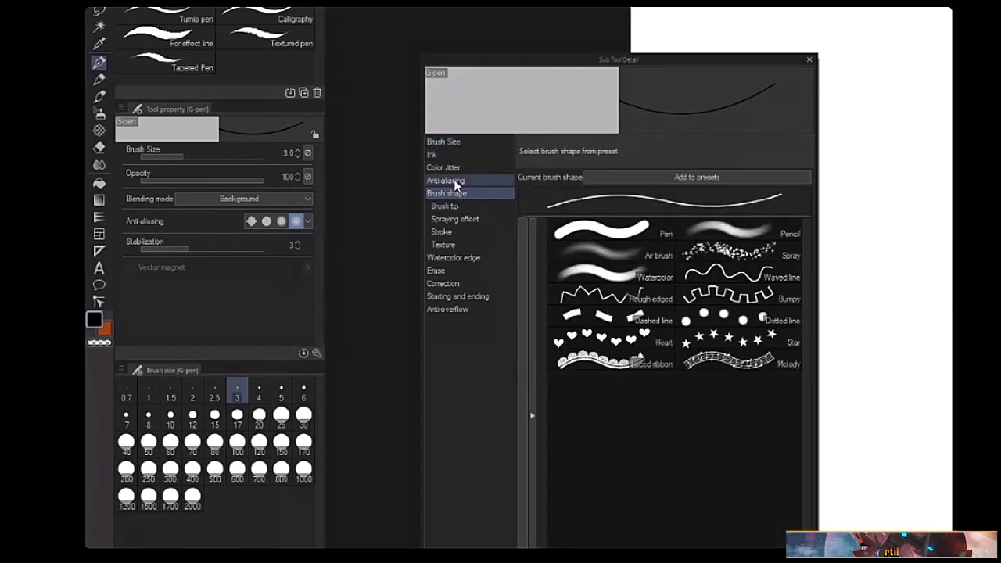
left_click(453, 178)
left_click(453, 167)
left_click(449, 156)
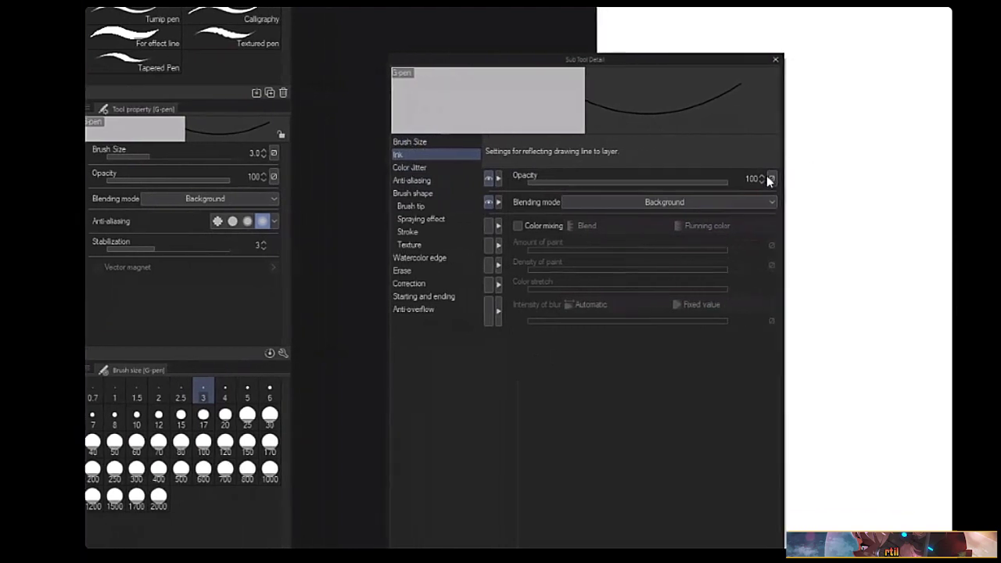
- Switch pen pressure on and off again in the dynamics of the G-pen's ink opacity
left_click(784, 179)
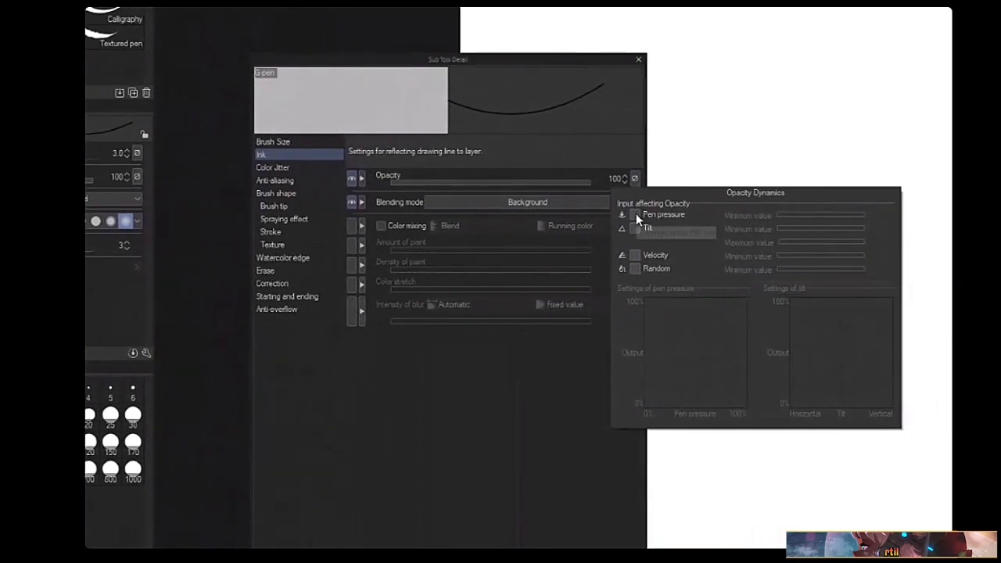
left_click(654, 214)
left_click(635, 213)
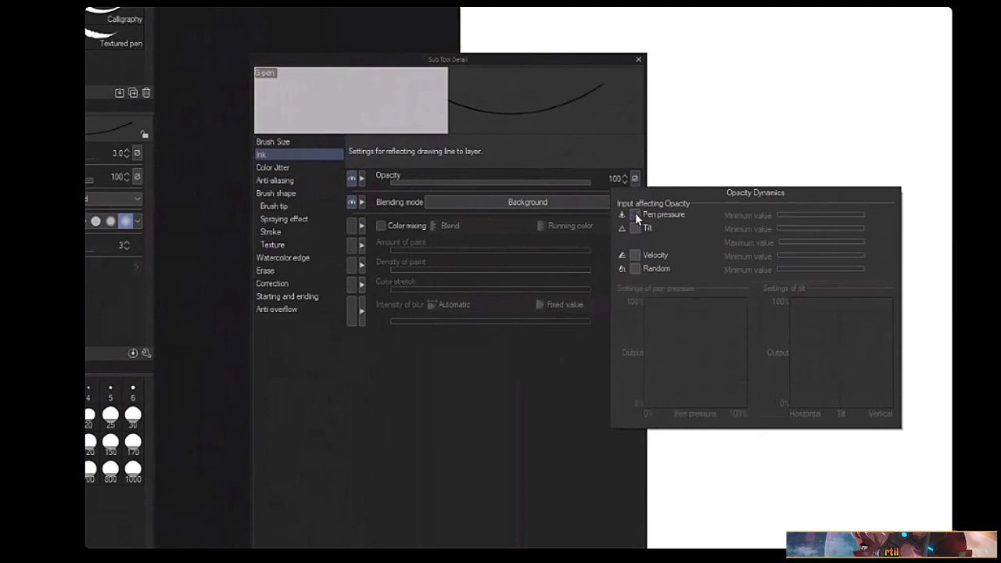
left_click(496, 397)
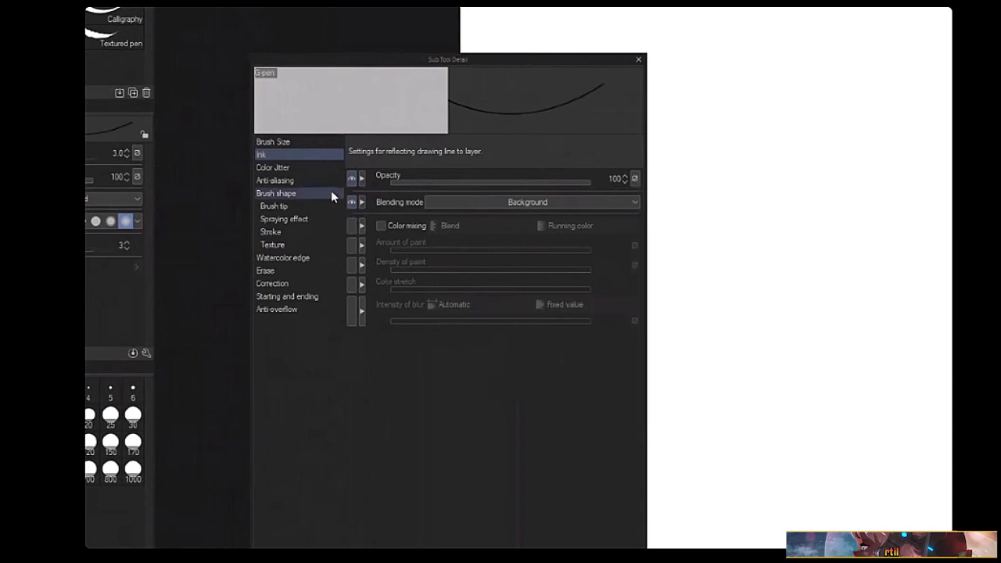
- Switch pen pressure and tilt on and off again in the G-pen's Brush Size dynamics, and close the detailed settings
left_click(297, 143)
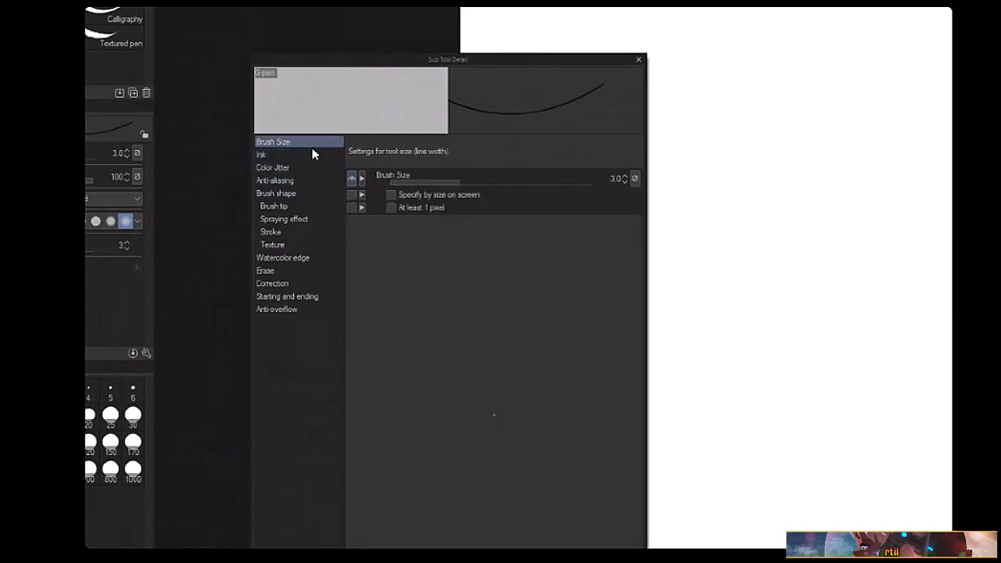
left_click(636, 178)
left_click(635, 215)
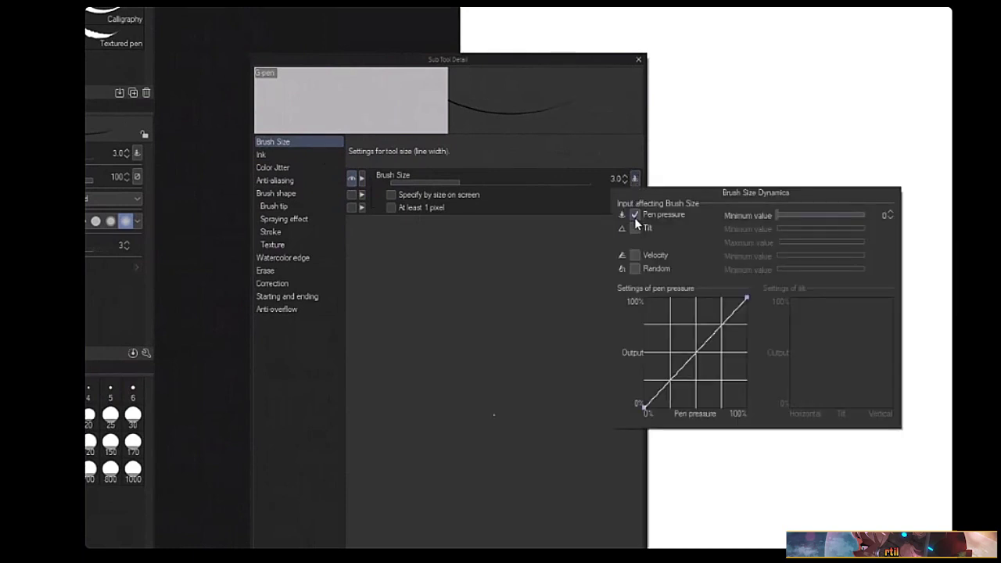
left_click(635, 218)
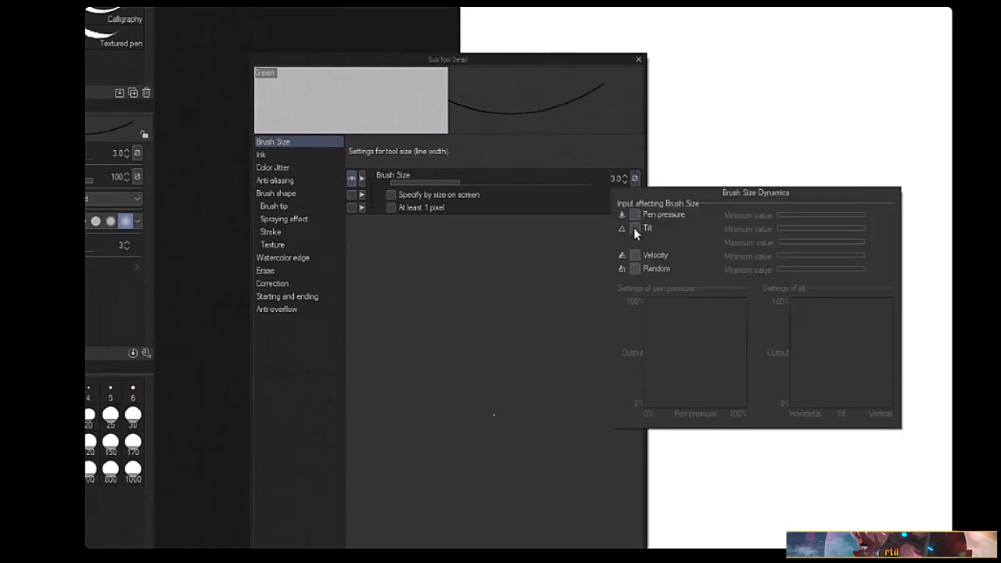
left_click(635, 227)
left_click(635, 228)
left_click(609, 228)
left_click(638, 71)
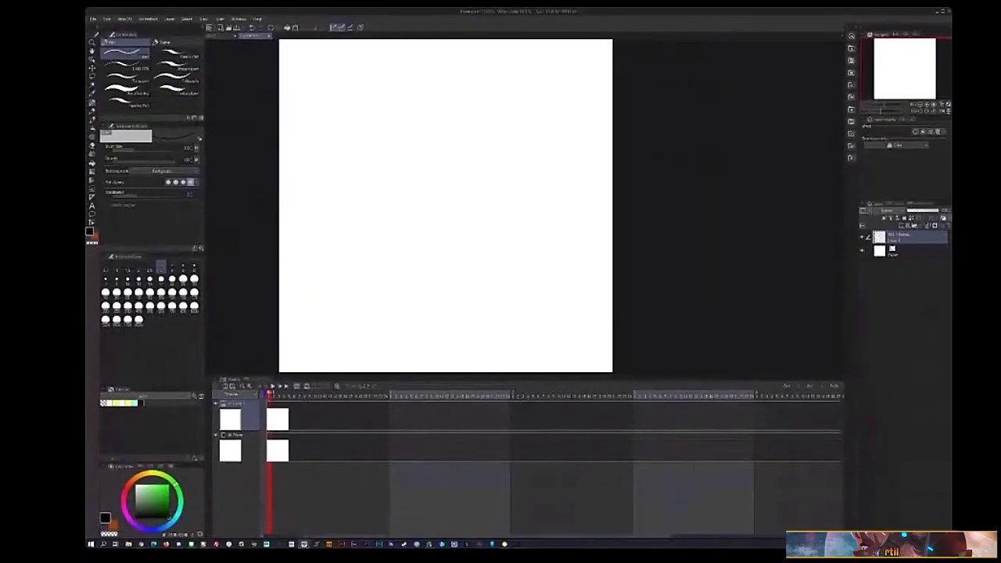
left_click_drag(334, 200, 352, 193)
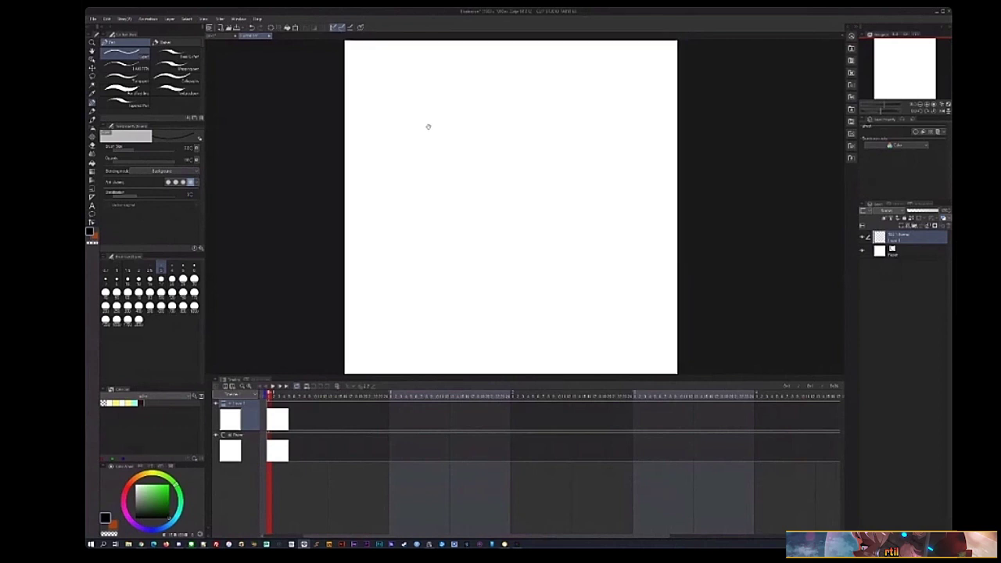
left_click_drag(427, 125, 501, 127)
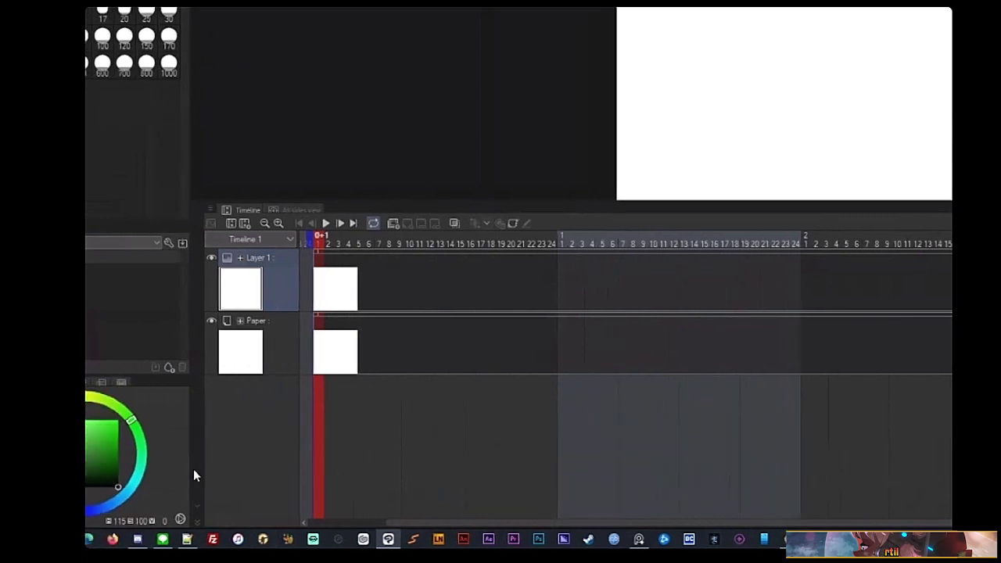
left_click_drag(258, 460, 248, 444)
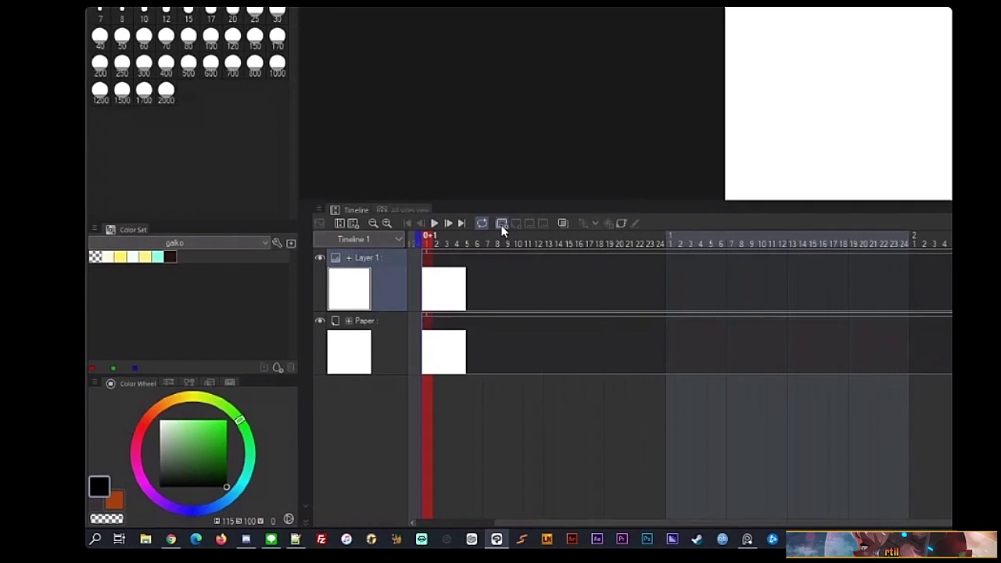
- Try to insert 2 frames at frame 7 of the Layer 1 track, for selected layers only
right_click(489, 280)
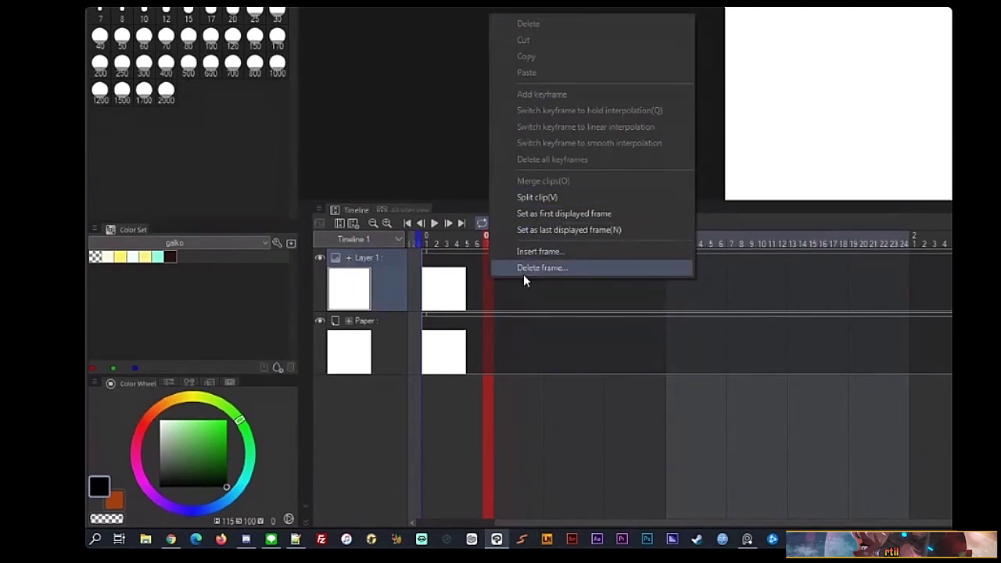
left_click(522, 252)
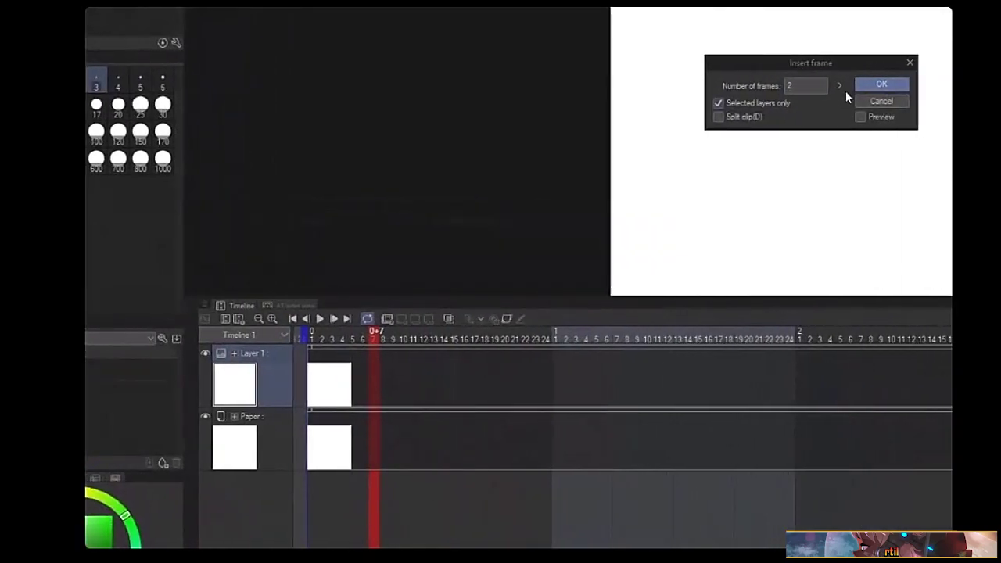
key("Return")
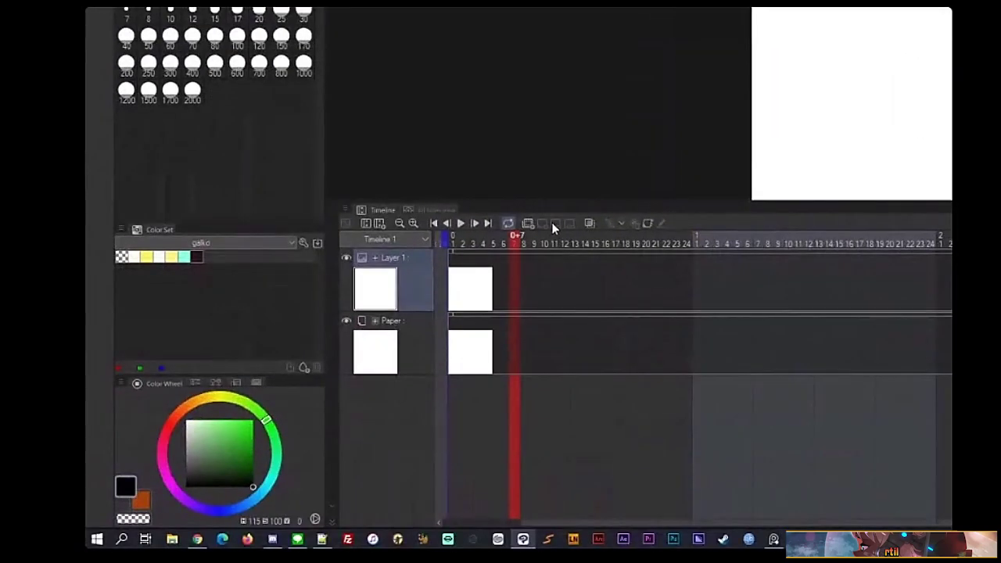
- Add a new animation folder to the timeline and set the current frame to frame 1
left_click(528, 224)
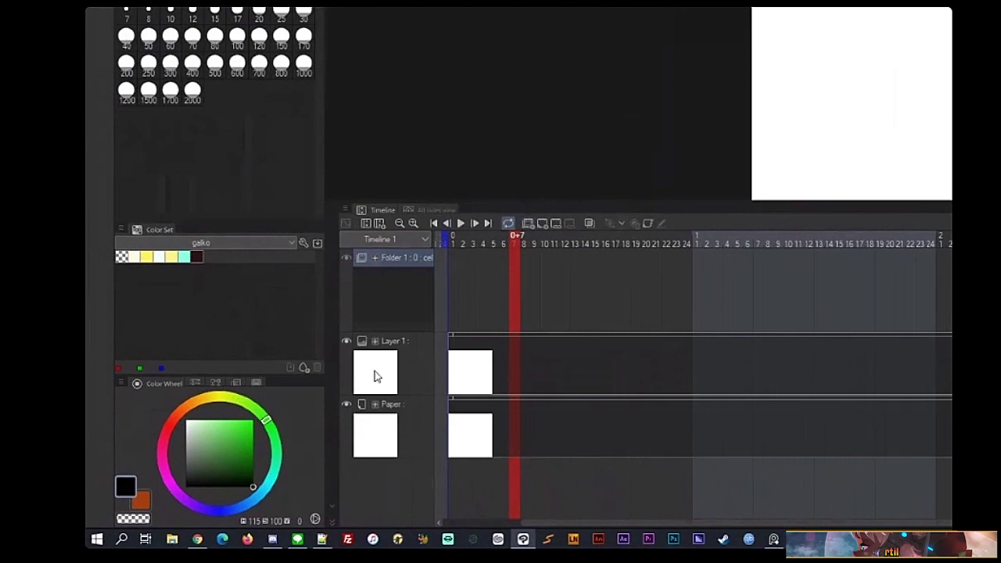
right_click(389, 260)
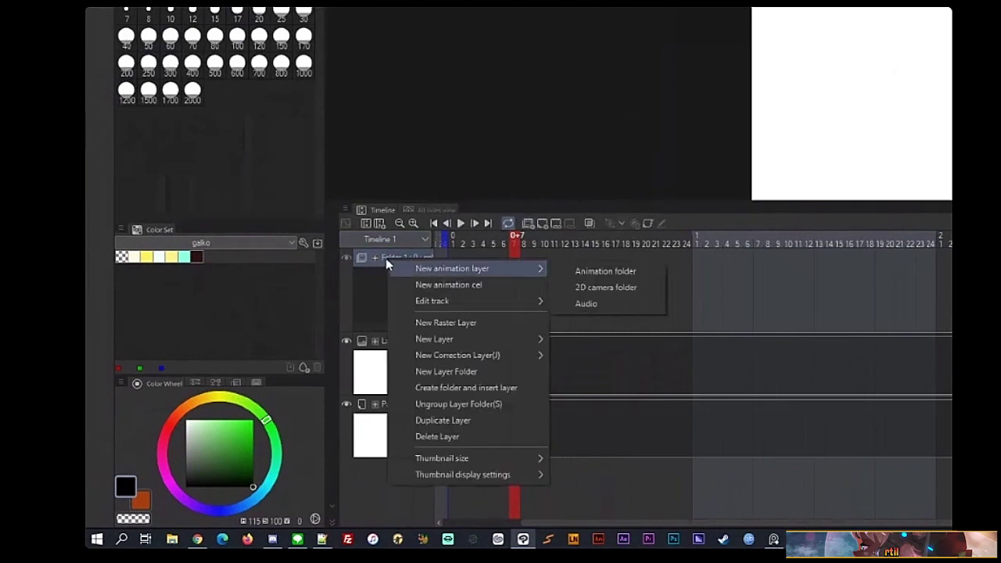
left_click(381, 253)
left_click(460, 284)
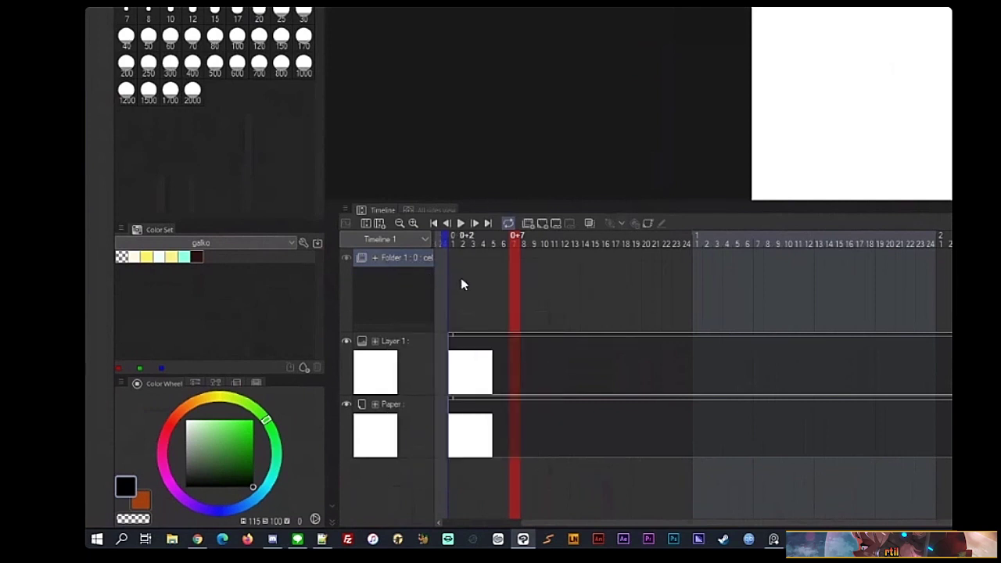
left_click_drag(556, 294, 446, 312)
left_click(451, 291)
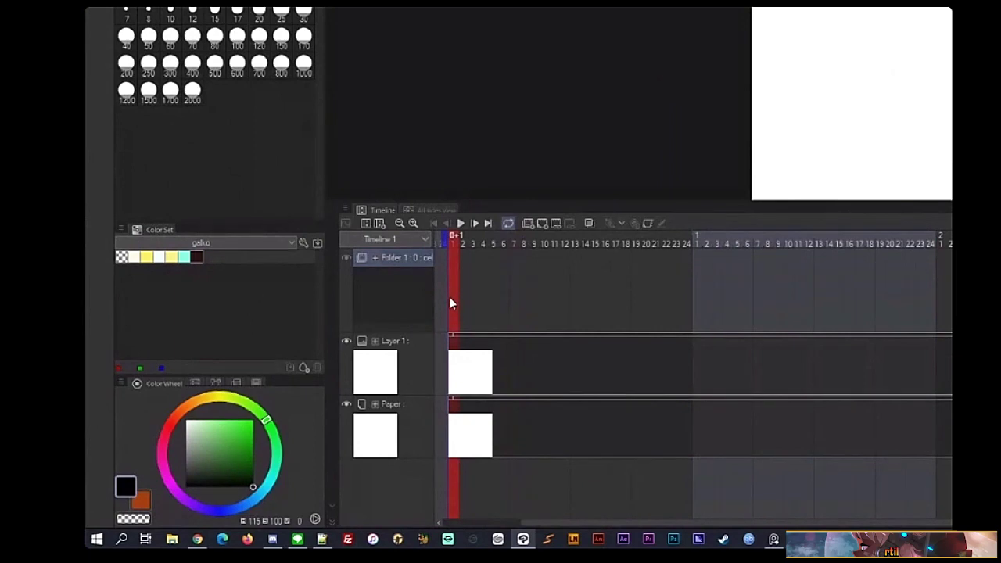
left_click_drag(470, 310, 478, 340)
key("Tab")
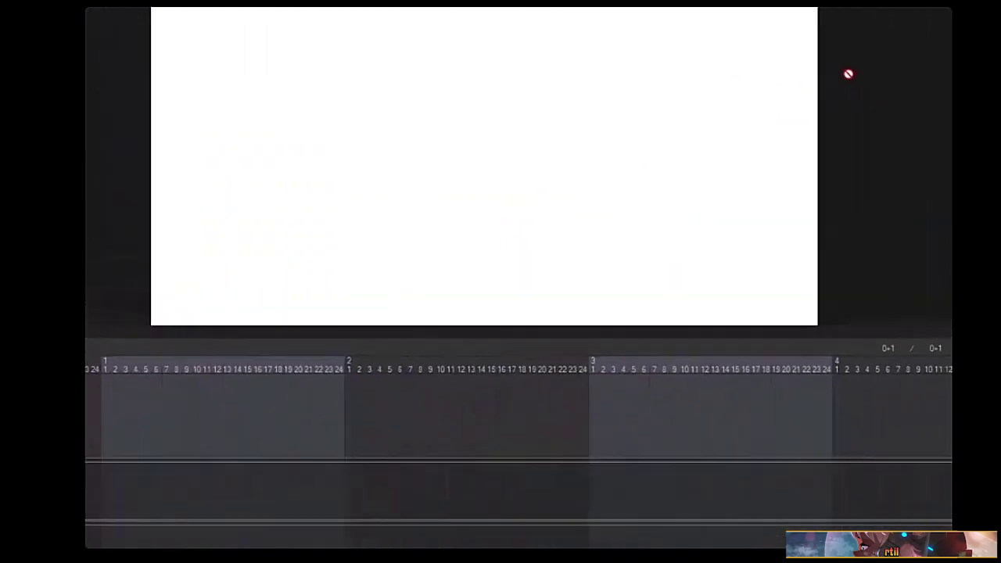
- Move Layer 1 into the animation folder Folder 1, and delete that layer
mouse_move(845, 75)
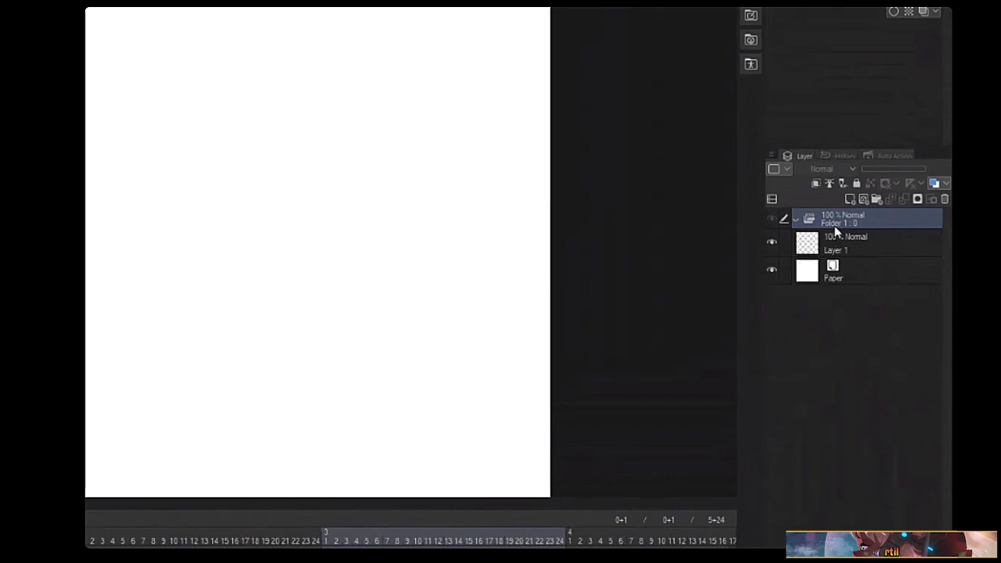
left_click_drag(814, 242, 821, 226)
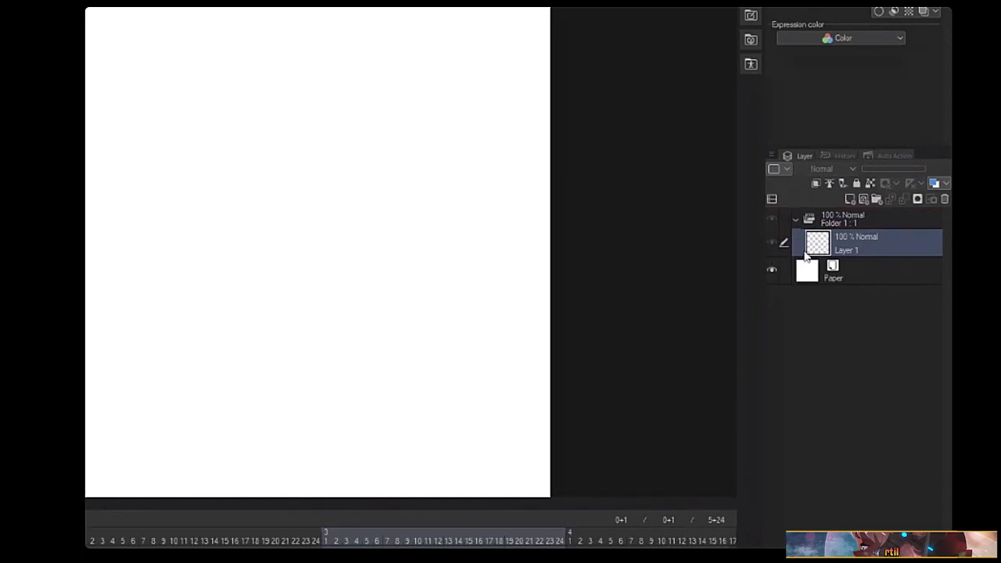
left_click(945, 200)
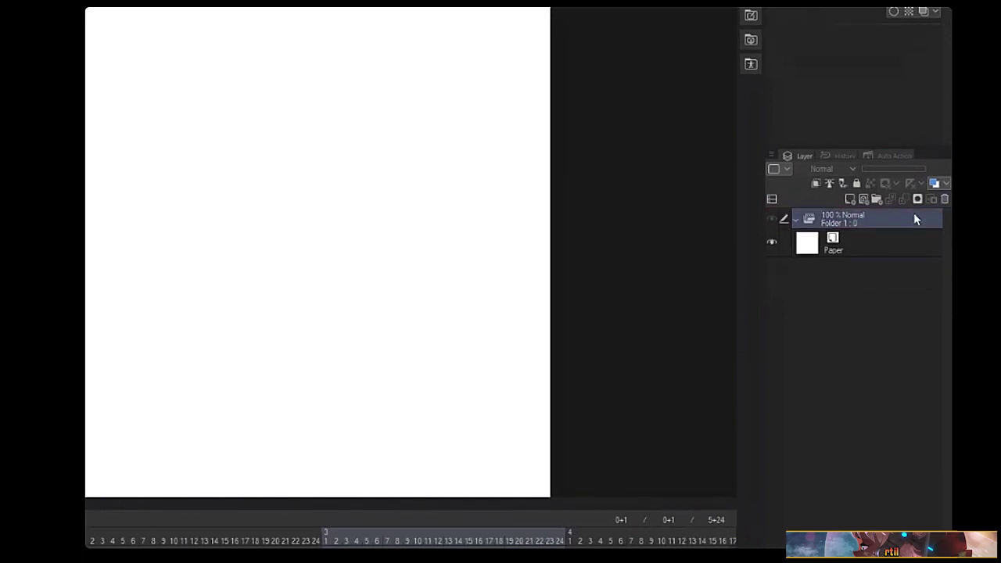
key("Tab")
key("Tab")
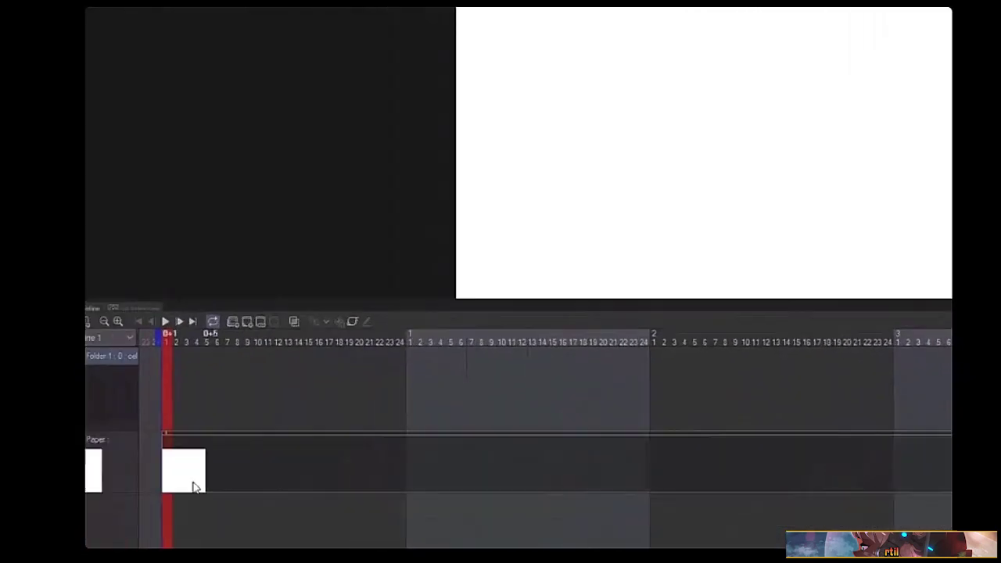
- Create new animation cels in the Folder 1 track at frames 1 and 7, and an in-between cel at frame 4
right_click(298, 348)
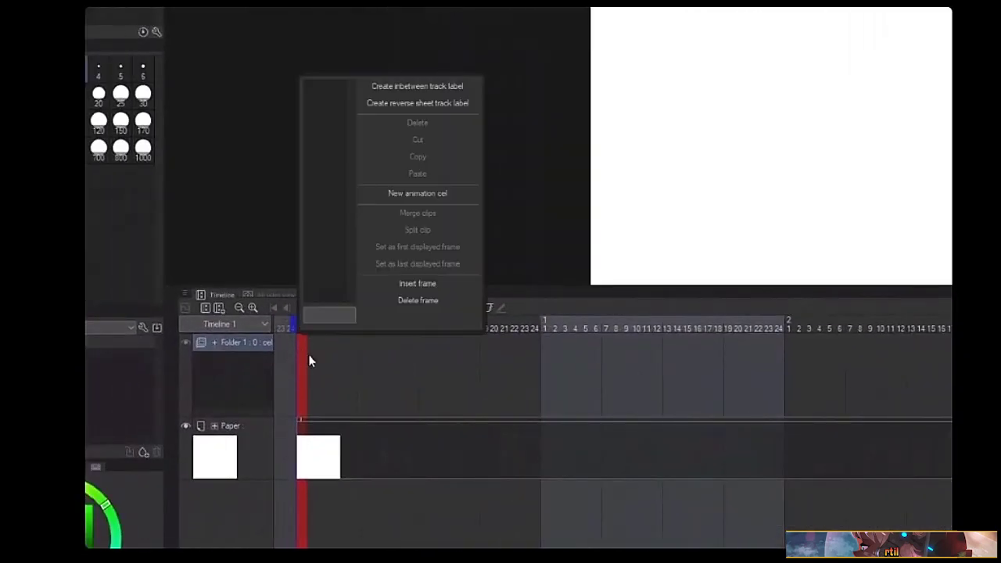
left_click(384, 194)
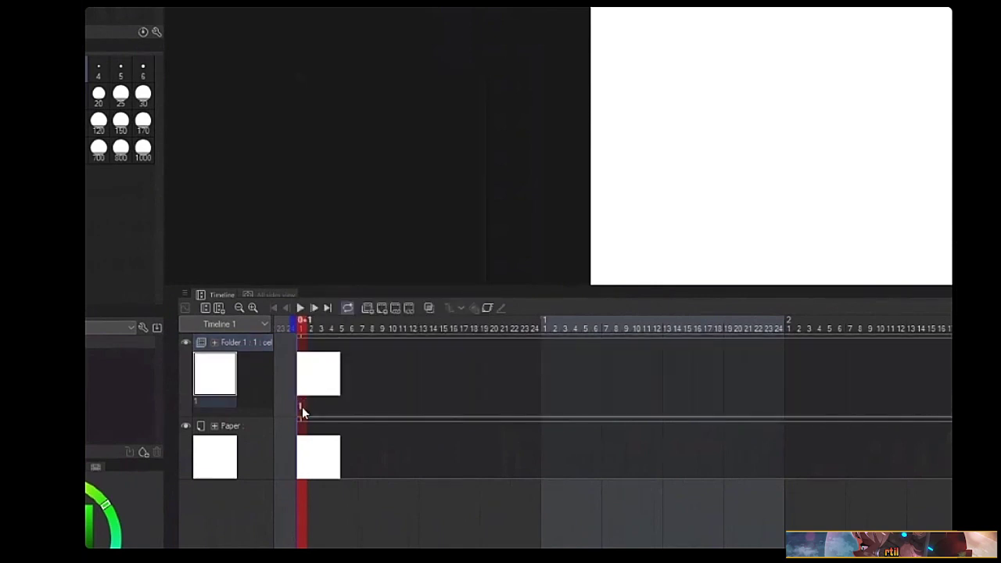
right_click(364, 375)
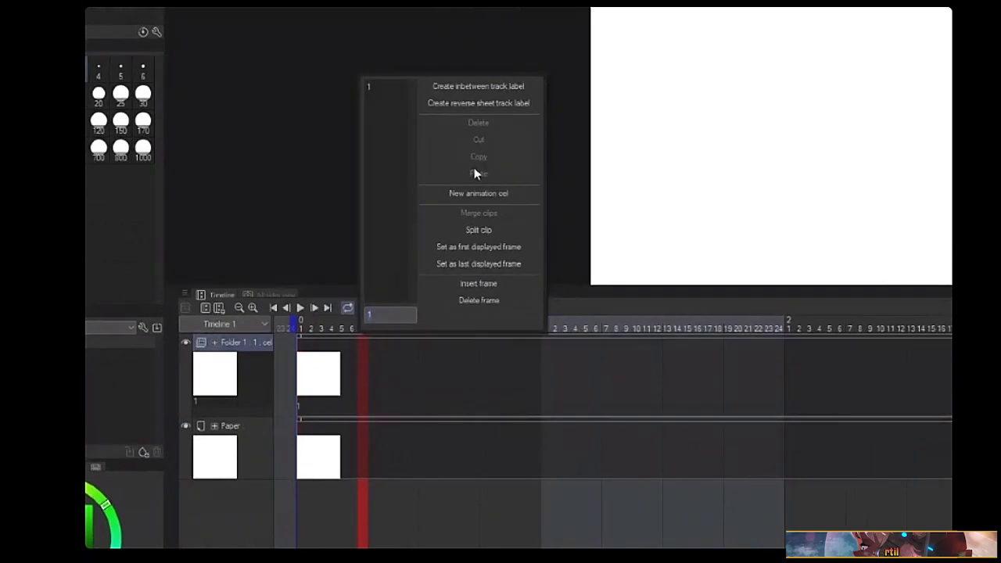
left_click(472, 193)
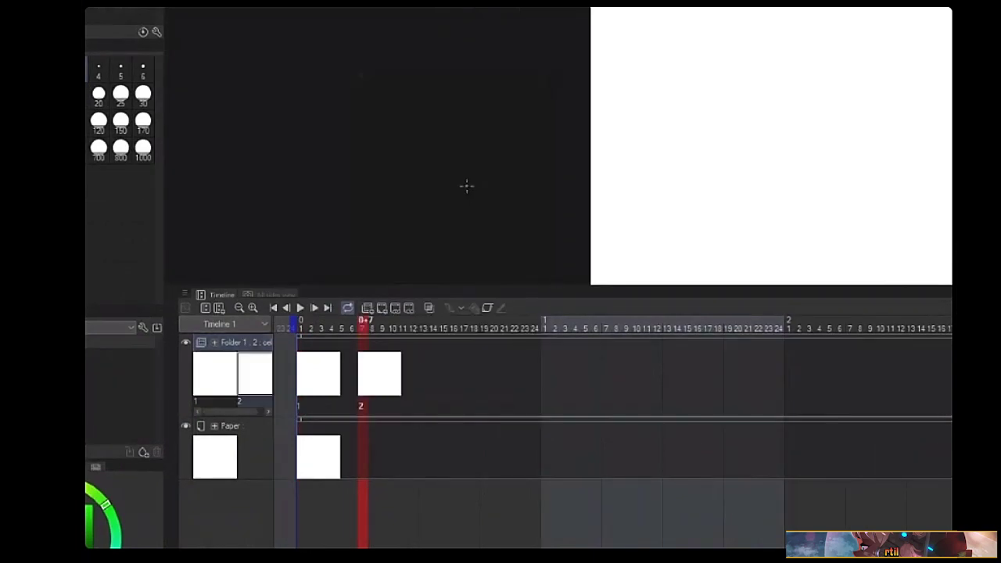
right_click(334, 373)
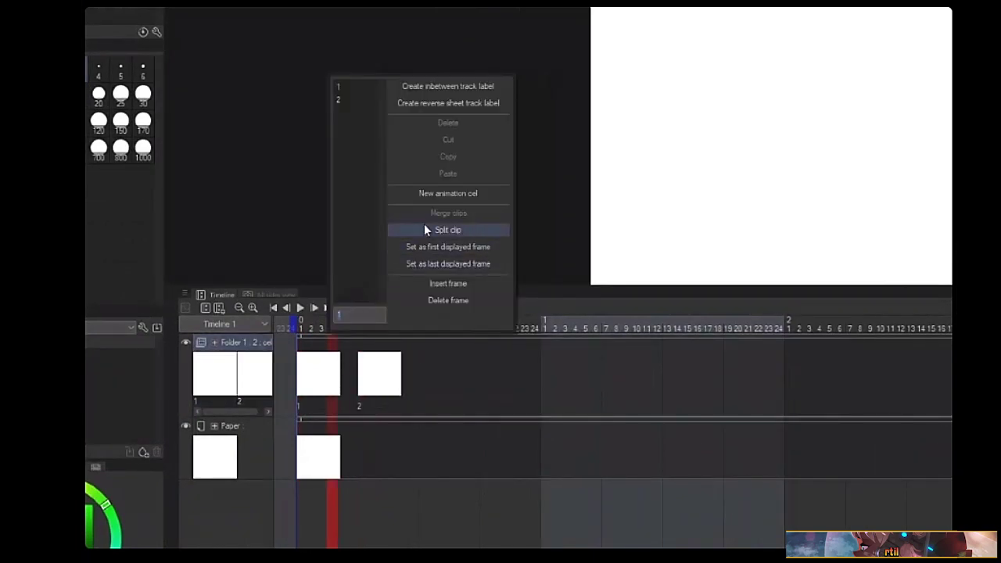
left_click(435, 200)
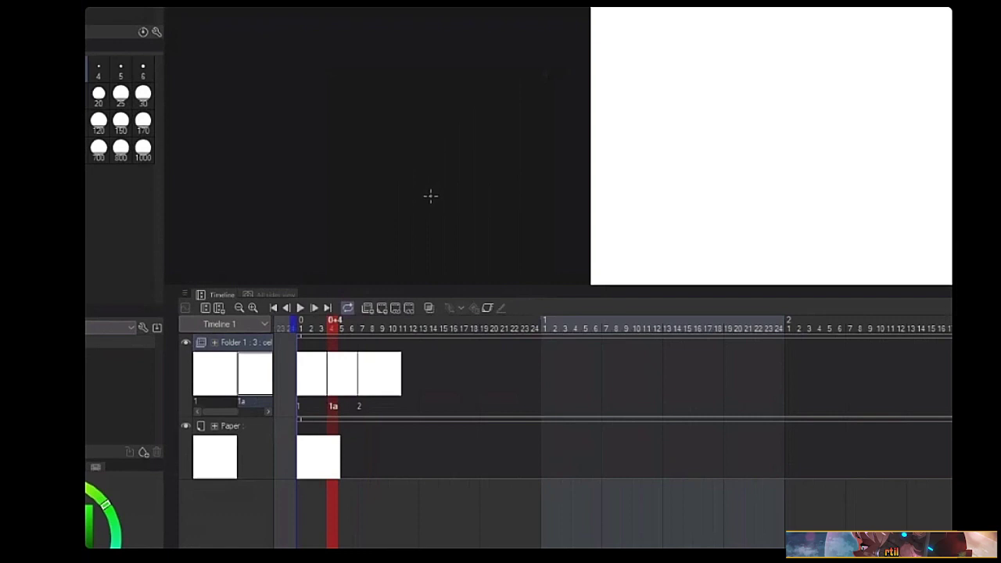
- Move cel 2 along the Folder 1 track to frame 13, and then on to frame 16
left_click(363, 366)
left_click_drag(363, 366, 410, 370)
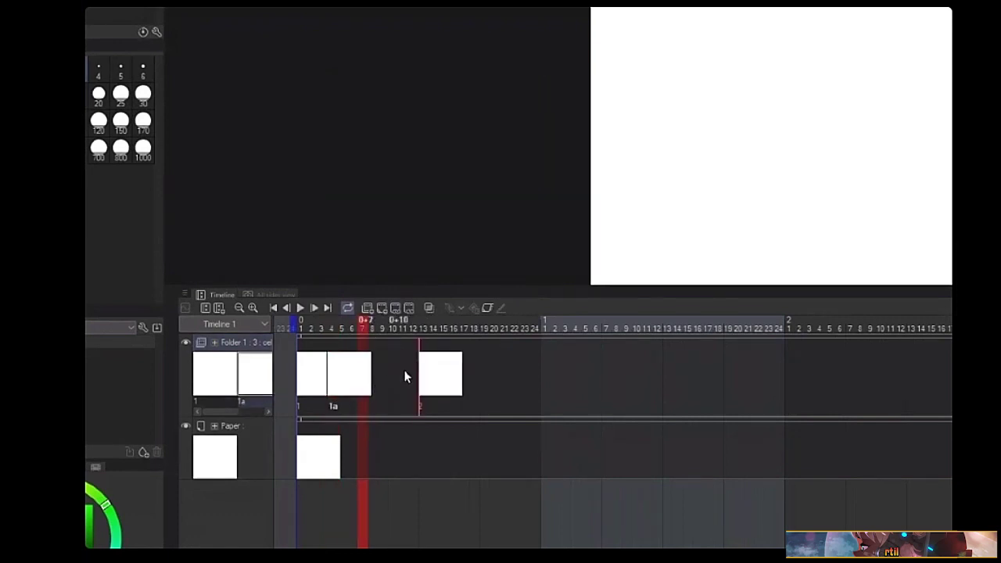
left_click(334, 379)
left_click(305, 379)
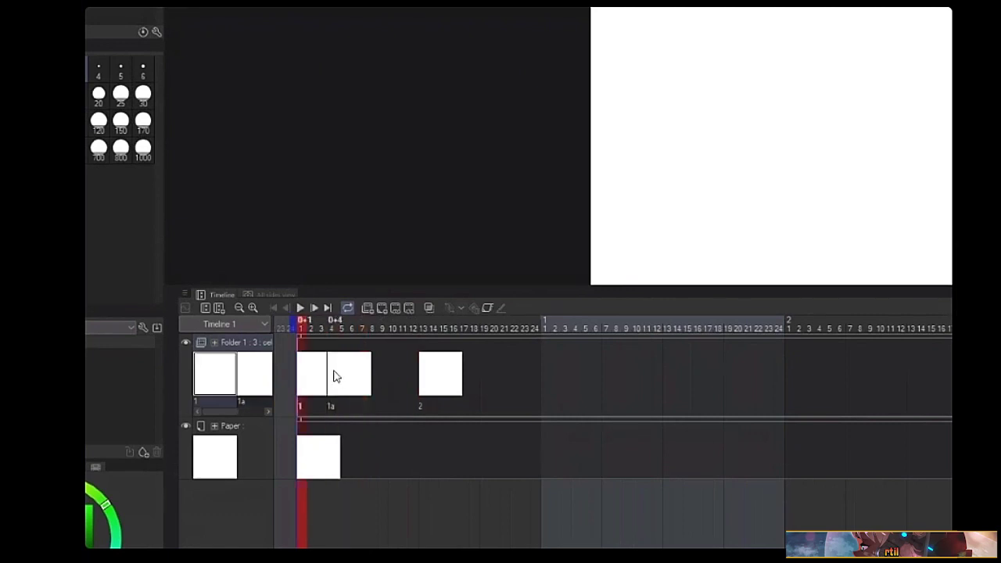
left_click(335, 377)
left_click(419, 374)
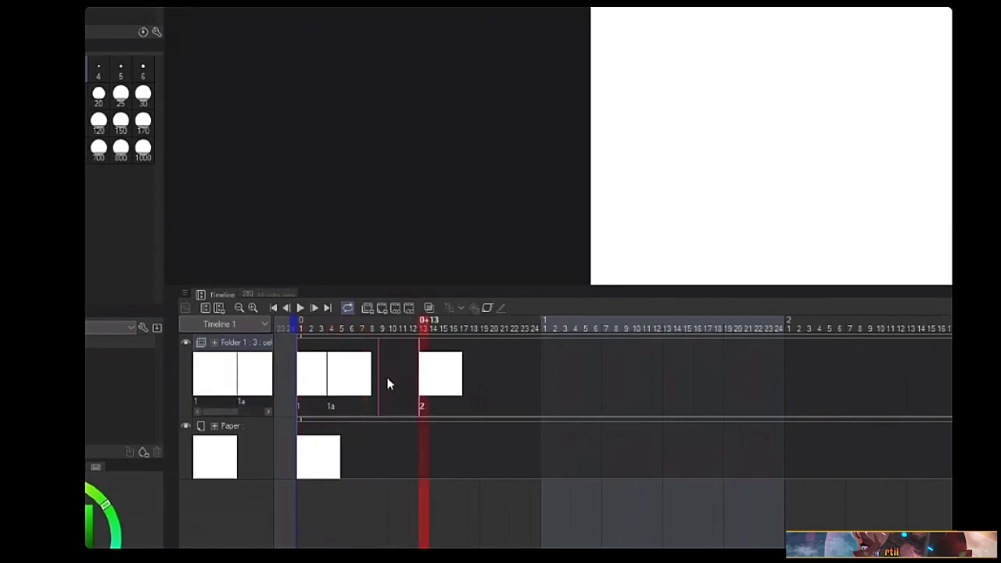
left_click_drag(387, 384, 452, 380)
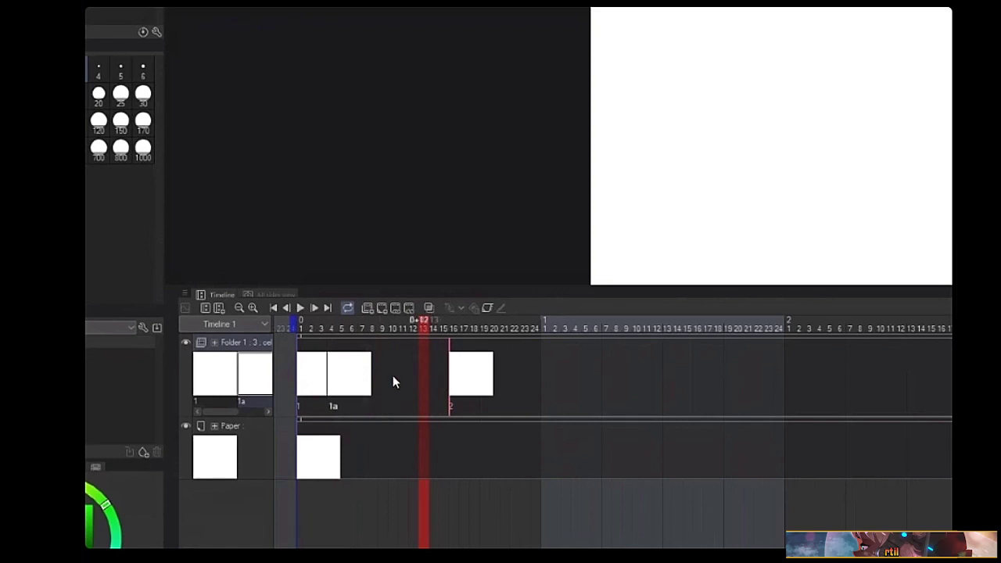
- Select all three cels, shift them together to start at frame 9, and move them back to frame 1
left_click_drag(534, 367, 283, 399)
left_click_drag(546, 338, 390, 381)
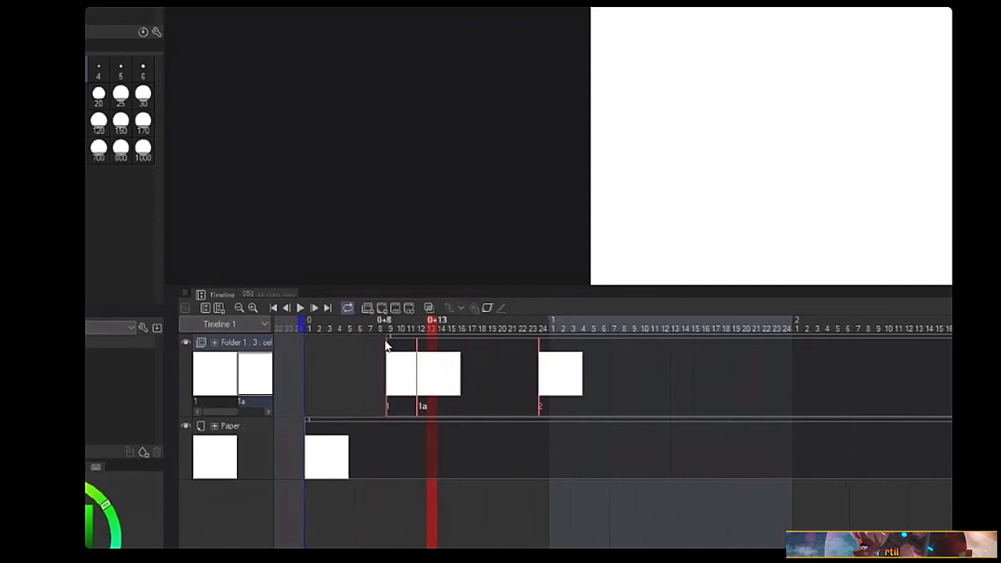
left_click_drag(382, 332, 321, 351)
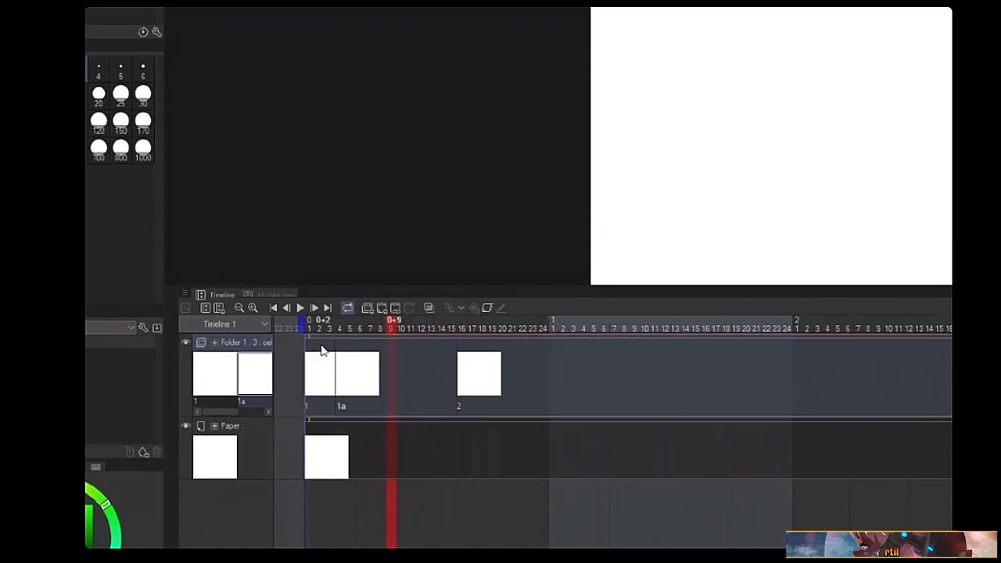
- Move cel 2 to frame 19 and cel 1a to frame 13 in the Folder 1 track
left_click(461, 373)
left_click_drag(483, 378, 514, 378)
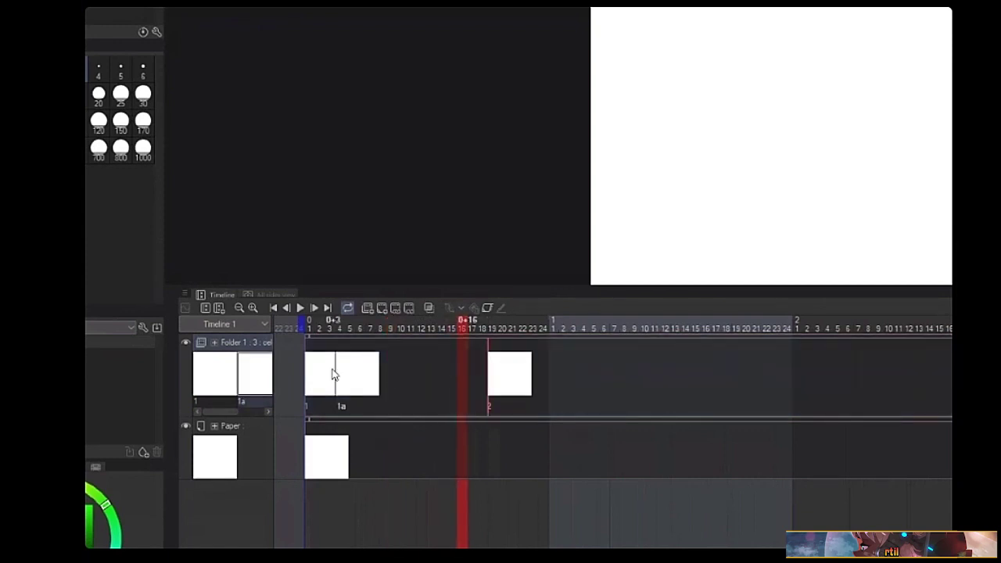
left_click(340, 374)
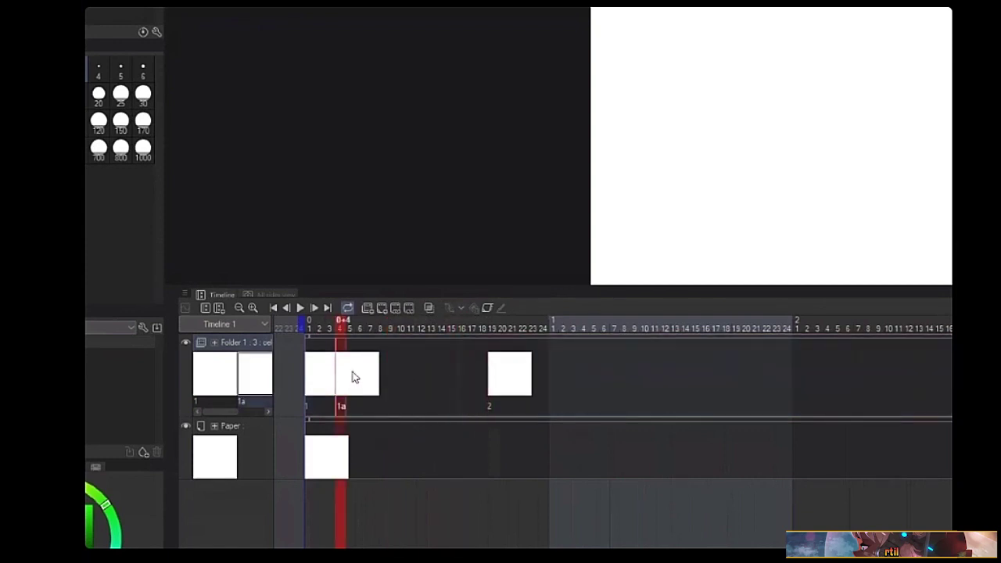
left_click_drag(351, 370, 428, 368)
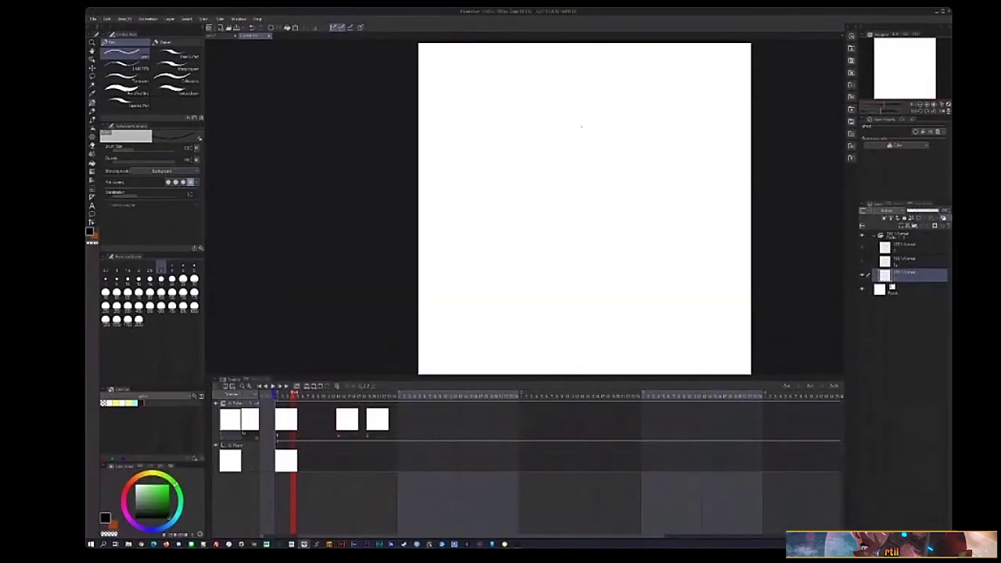
- Draw the digit 1 on the first cel, 2 on cel 1a and 3 on cel 2
left_click_drag(582, 146, 577, 223)
left_click(340, 395)
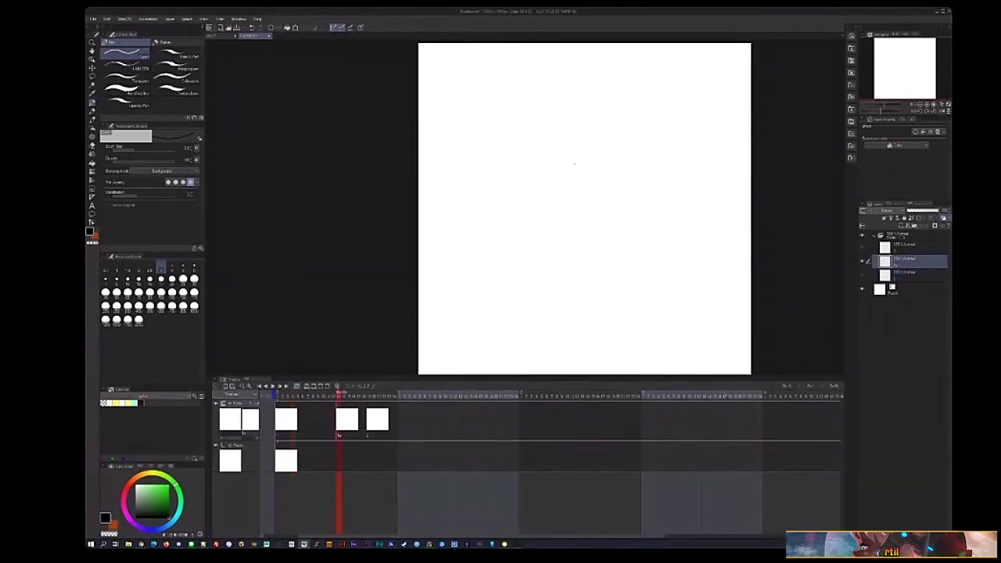
mouse_move(561, 172)
left_mouse_down()
mouse_move(575, 203)
mouse_move(609, 222)
left_mouse_up()
left_click(376, 393)
mouse_move(570, 169)
left_mouse_down()
mouse_move(585, 171)
mouse_move(599, 195)
mouse_move(556, 229)
left_mouse_up()
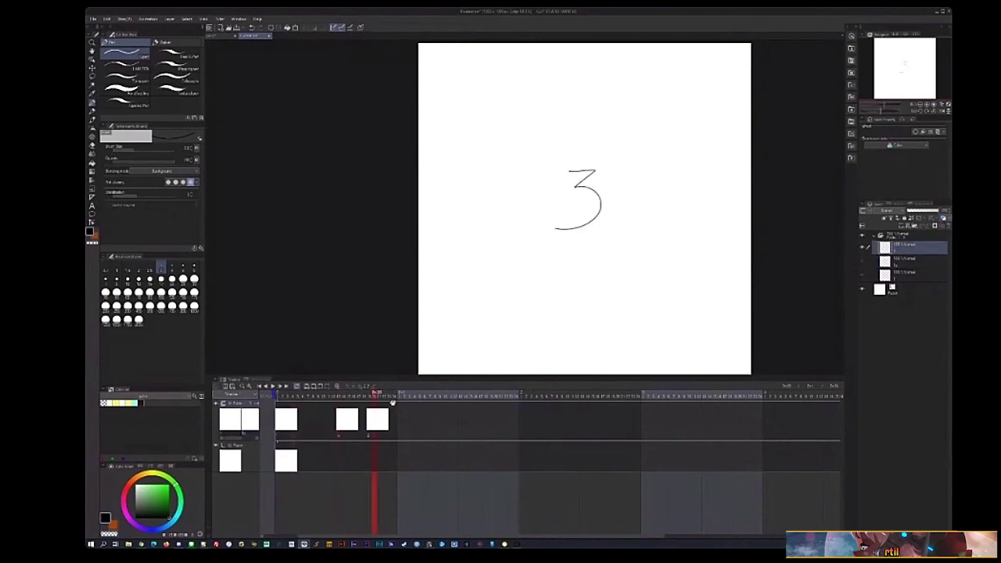
- Move cel 2 to frame 1+1 and preview the animation by playing it and stepping between cels
left_click(369, 422)
left_click_drag(386, 422, 415, 422)
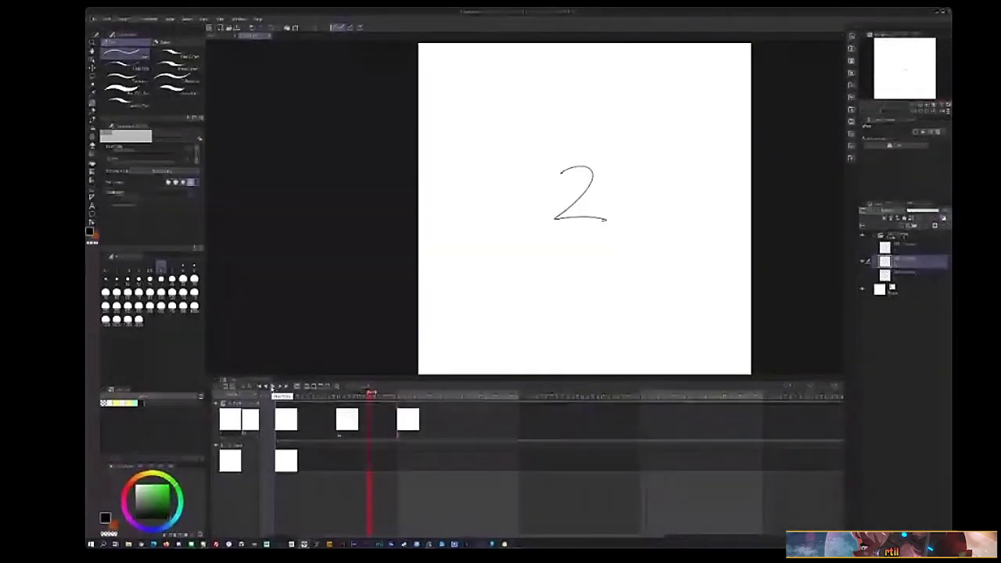
left_click(273, 386)
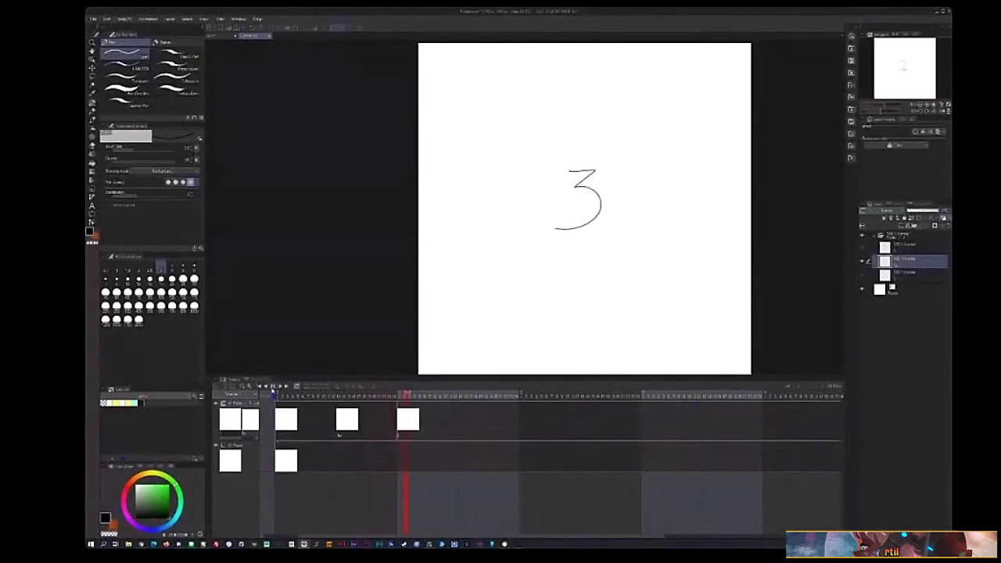
left_click(274, 387)
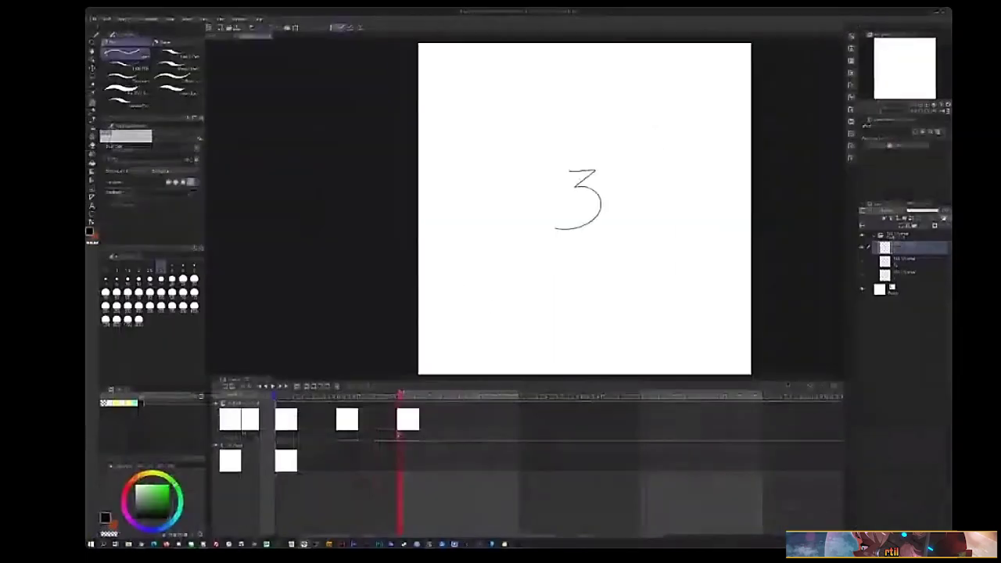
key("comma")
key("comma")
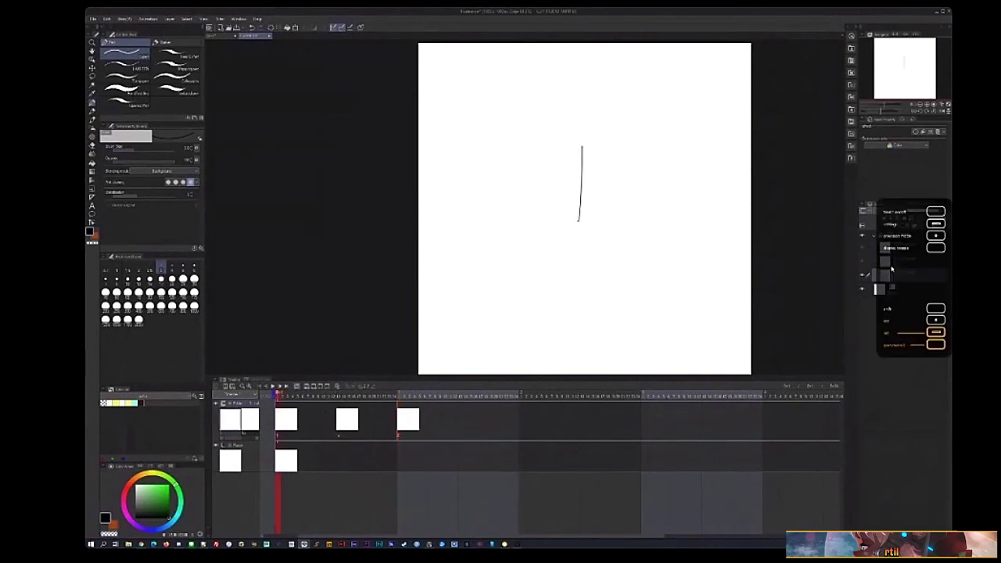
key("period")
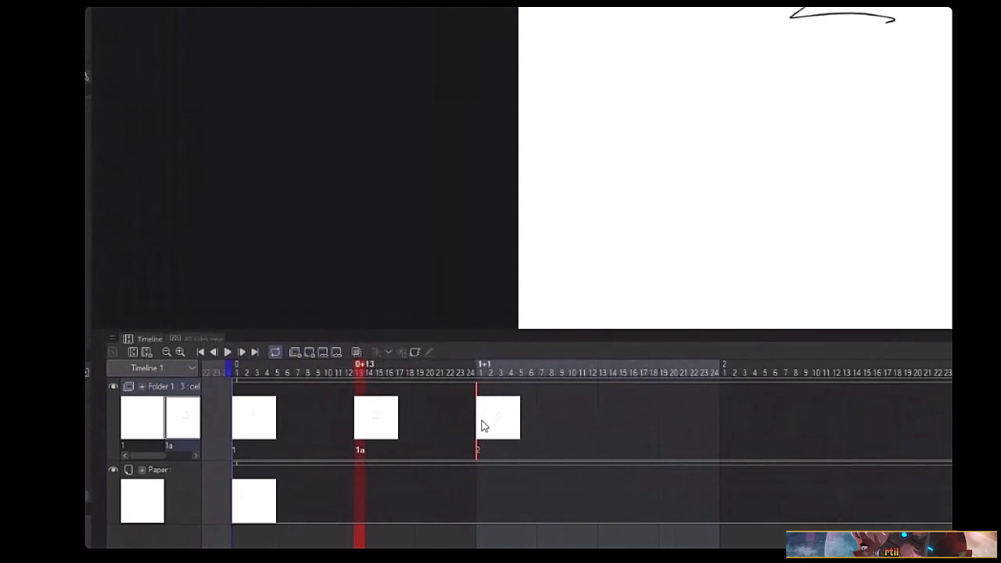
- Select all cels in the Folder 1 track and paste the copied content after the last cel, accepting its conversion to a normal folder
right_click(486, 391)
left_click(493, 474)
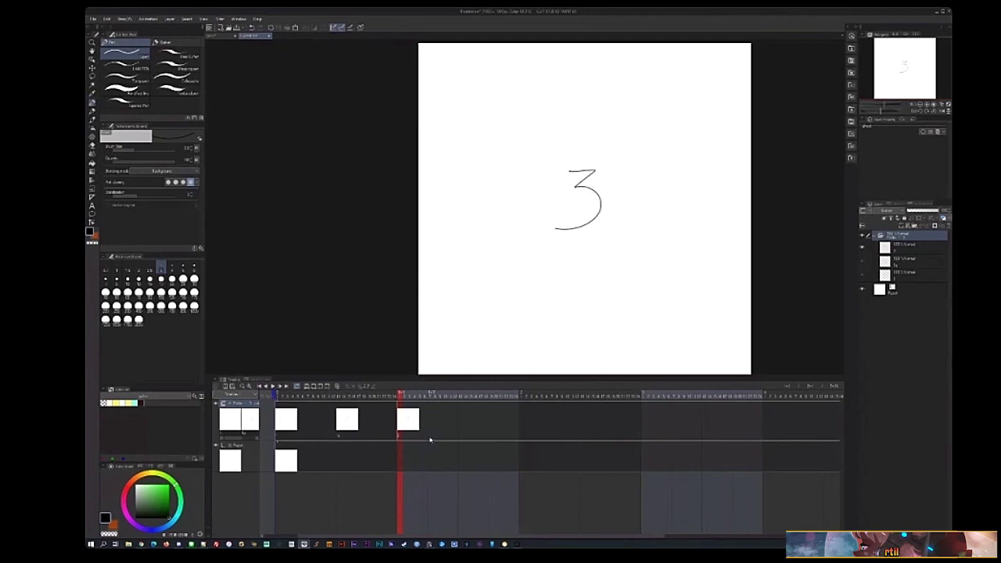
left_click_drag(437, 415, 269, 501)
left_click(460, 420)
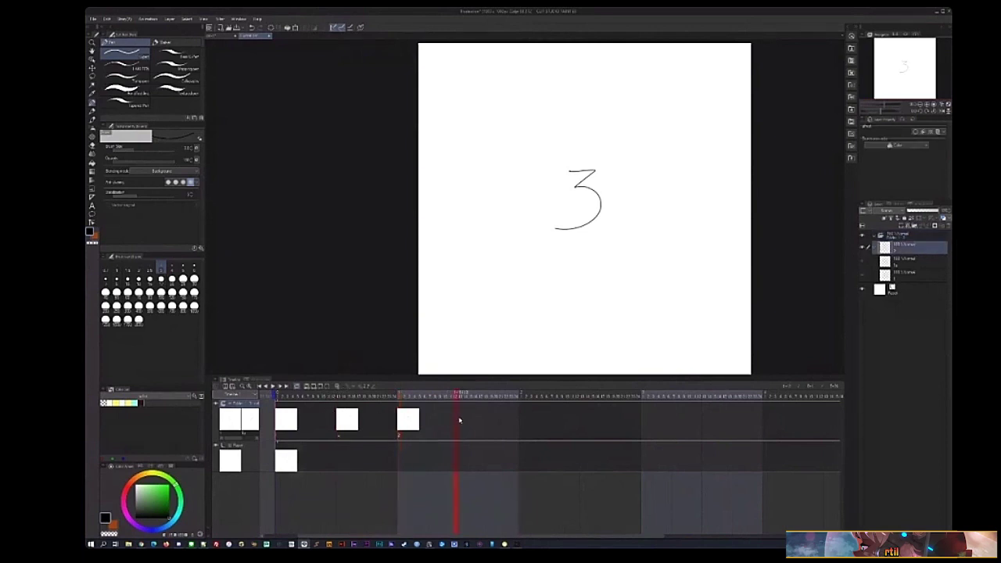
key("ctrl+v")
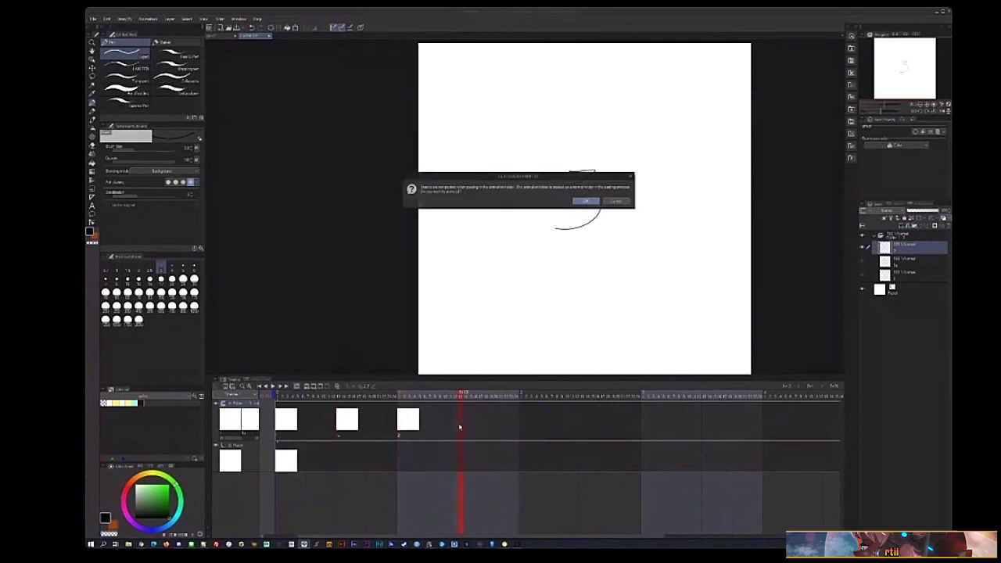
left_click(586, 201)
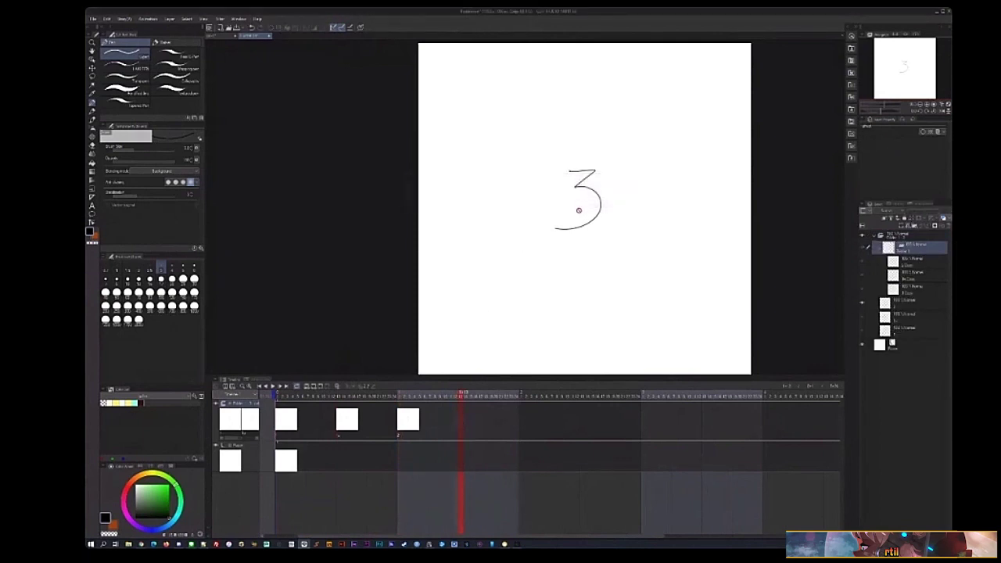
- Copy the three selected cels on the Folder 1 track and paste them at an empty frame after the last cel
right_click(279, 422)
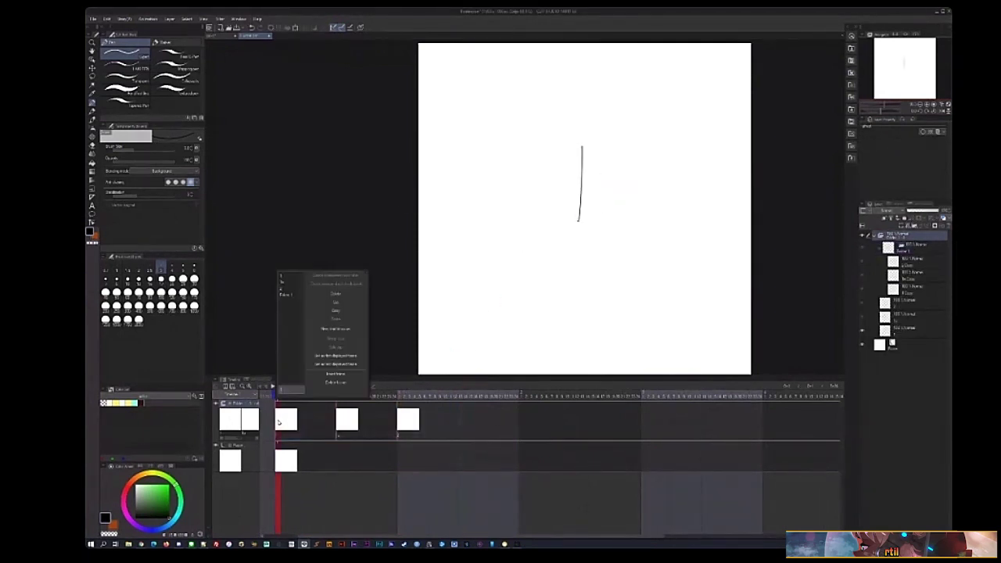
left_click(351, 311)
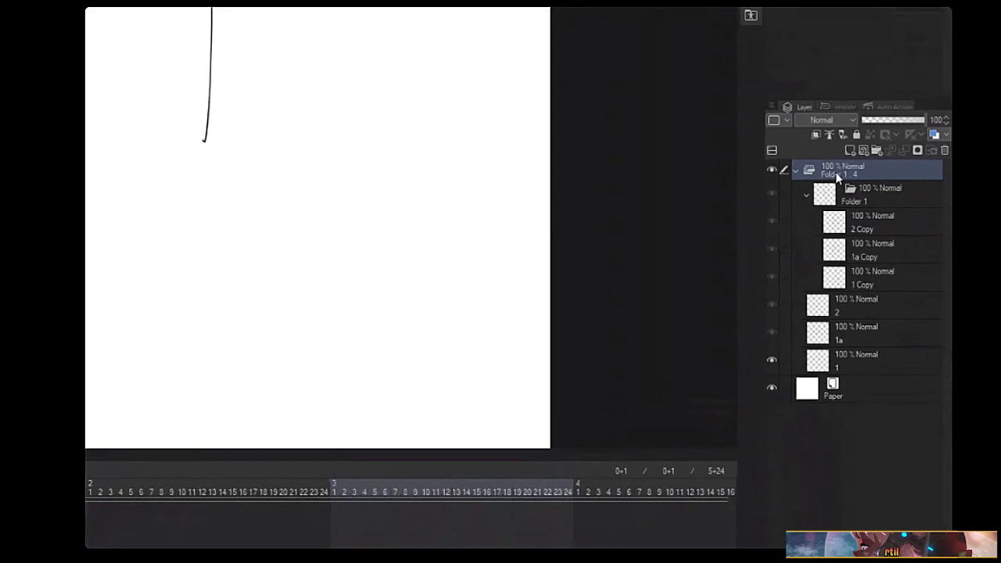
key("Tab")
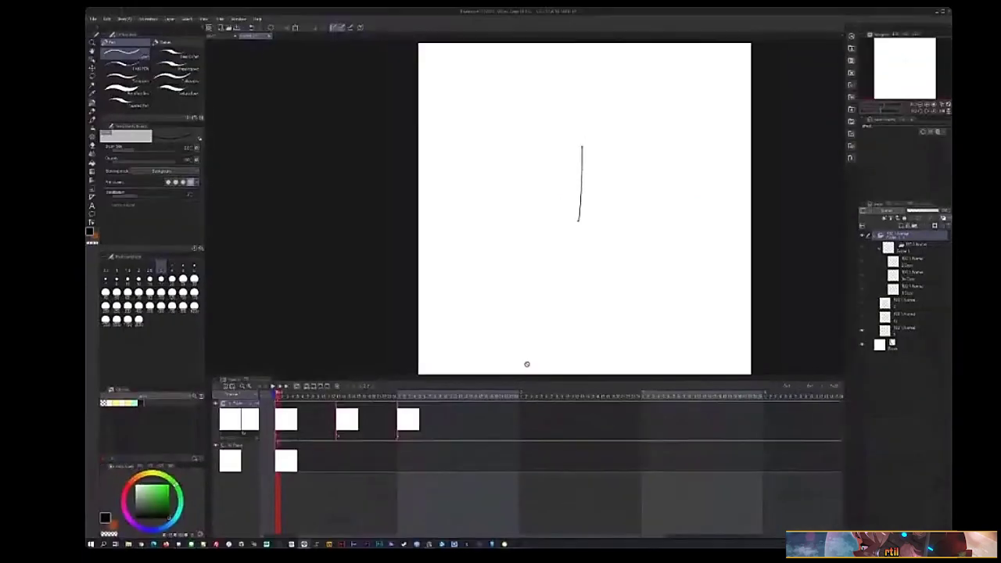
right_click(465, 412)
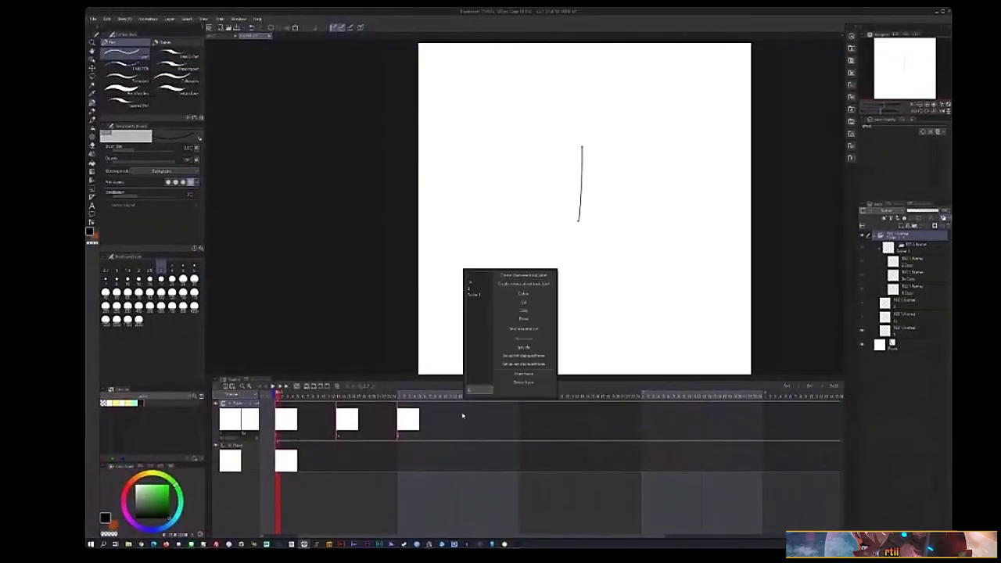
left_click(524, 320)
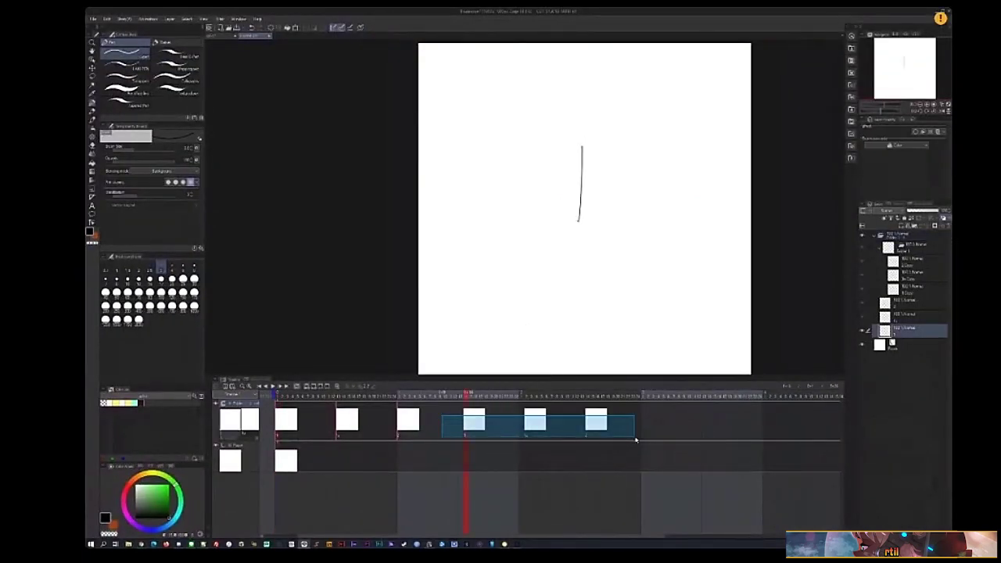
- Add a new animation folder above Folder 1 and create three spaced animation cels in its track, starting at frame 1
right_click(231, 398)
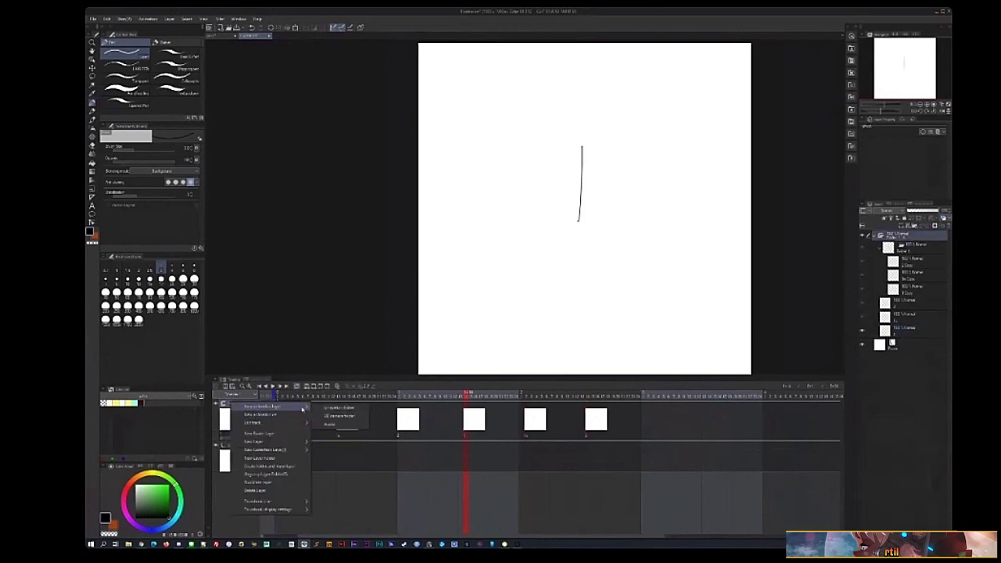
left_click(333, 408)
right_click(285, 415)
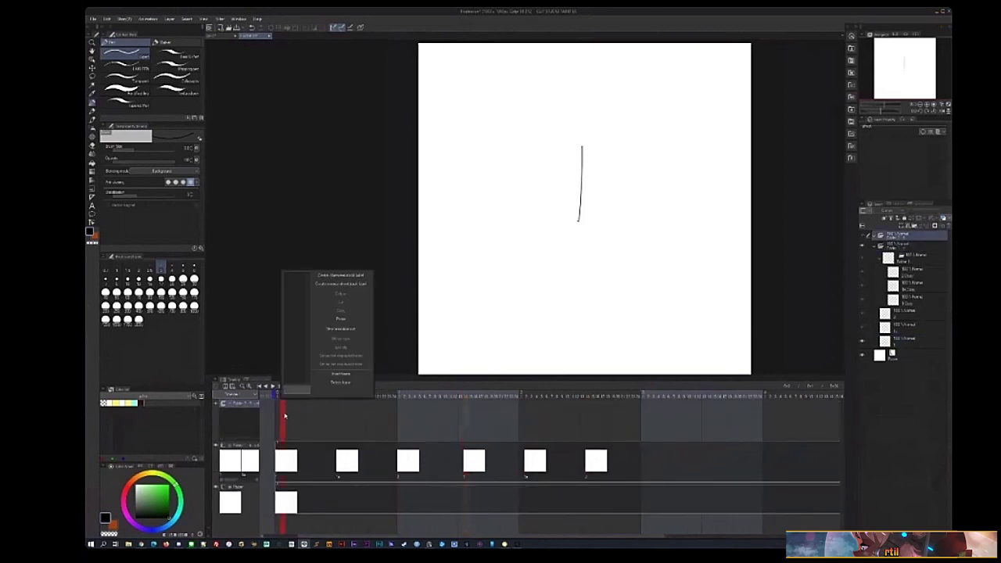
left_click(279, 415)
right_click(278, 414)
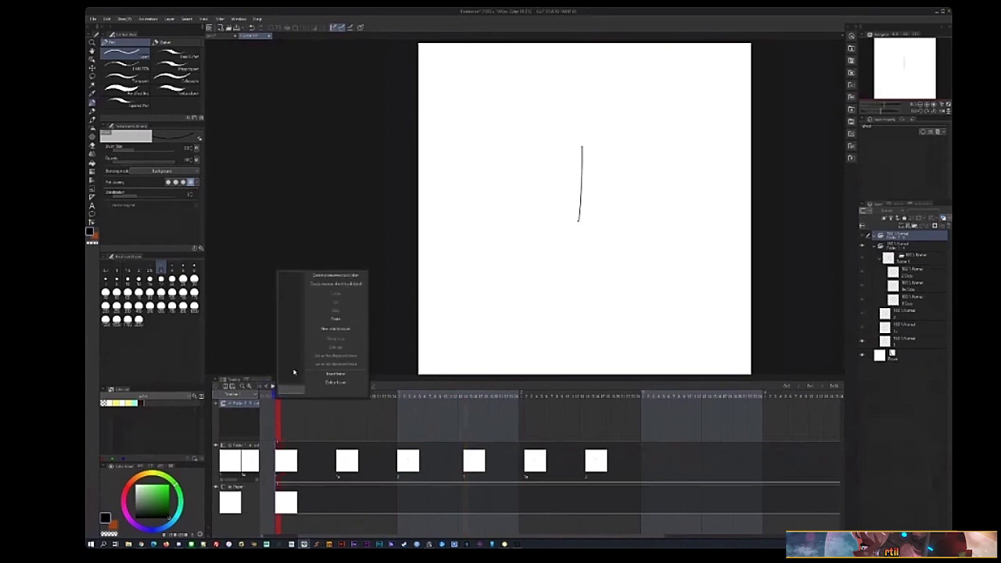
left_click(325, 333)
right_click(348, 417)
left_click(419, 329)
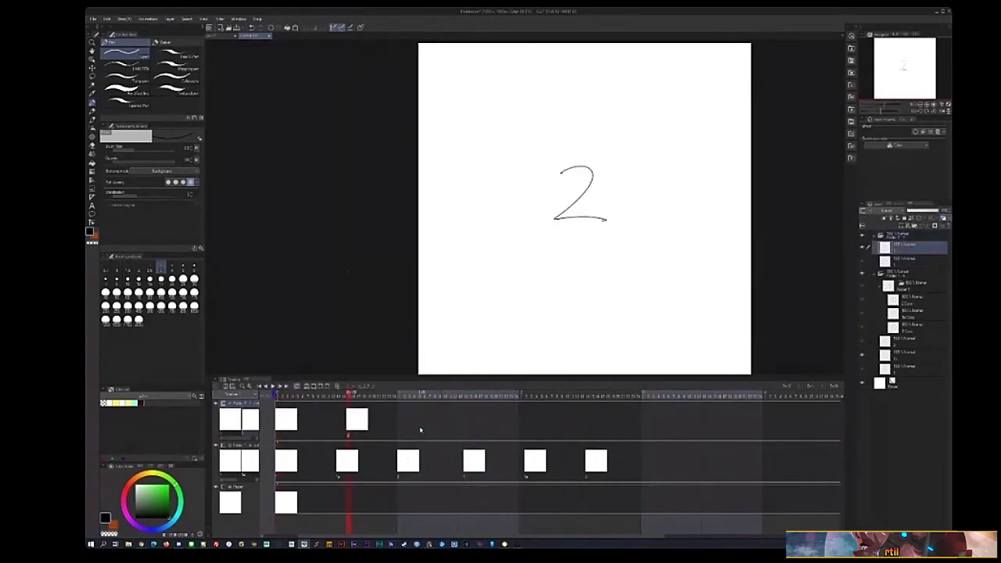
right_click(435, 417)
left_click(482, 332)
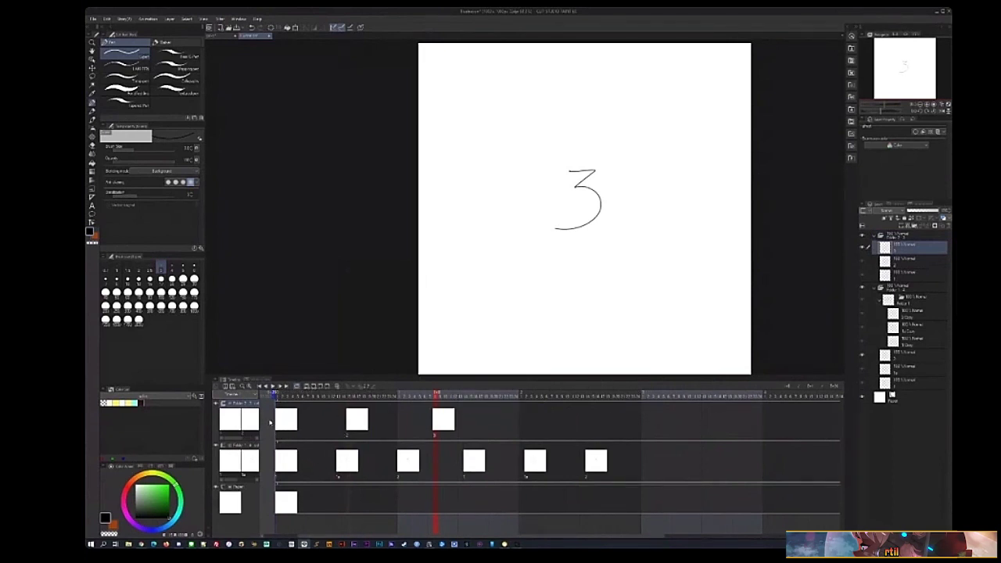
left_click_drag(270, 423, 662, 478)
right_click(436, 421)
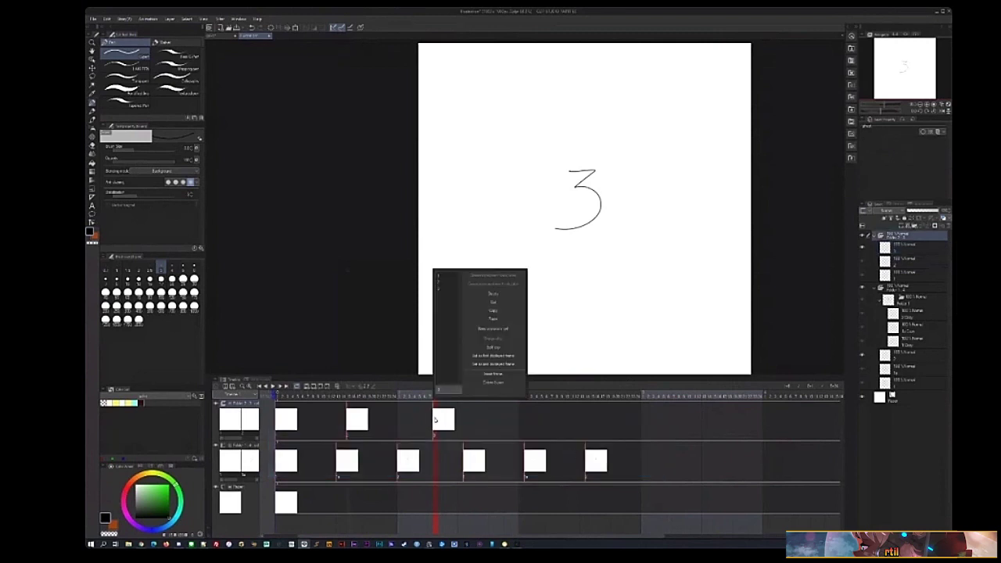
left_click(499, 321)
right_click(629, 421)
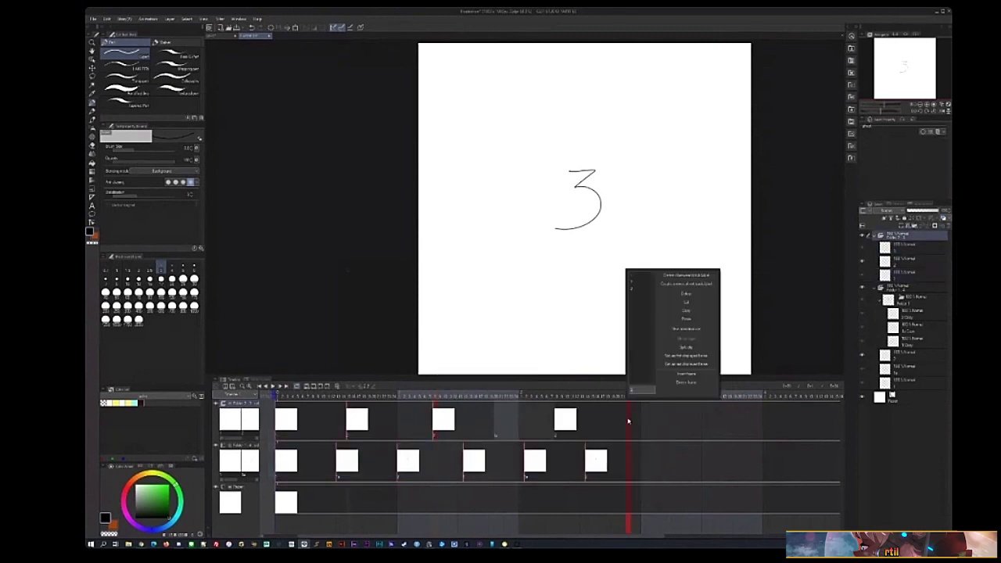
left_click(465, 421)
key("ctrl+z")
- Copy all cels from both animation folder tracks and try to paste them at an empty frame after the last cels
left_click_drag(637, 420, 272, 473)
right_click(280, 425)
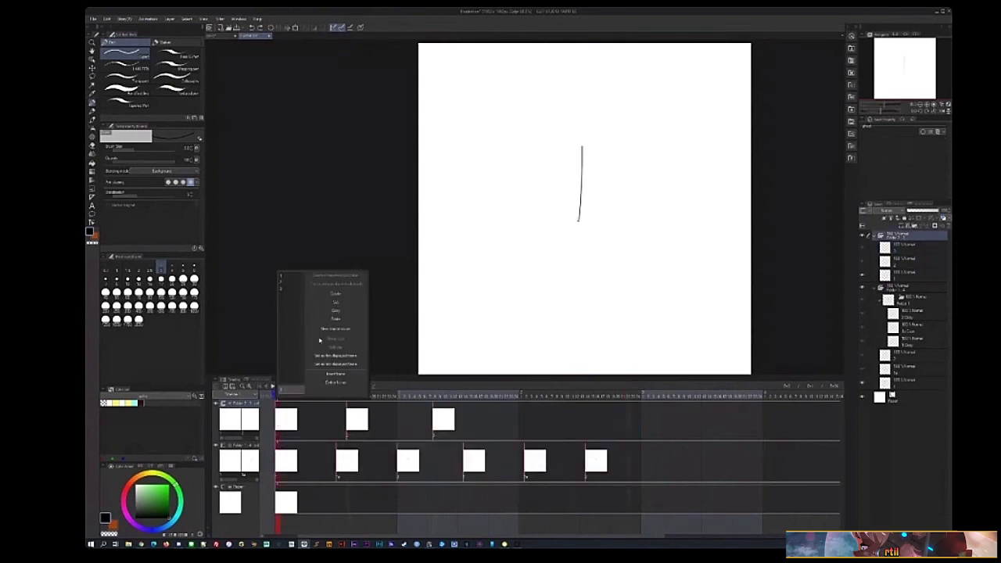
left_click(337, 313)
right_click(629, 391)
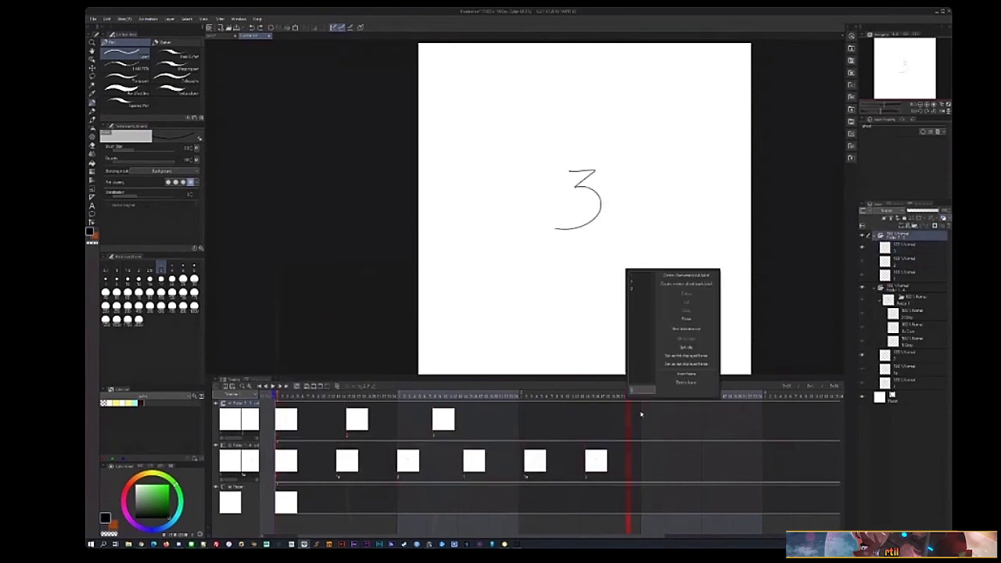
left_click(687, 320)
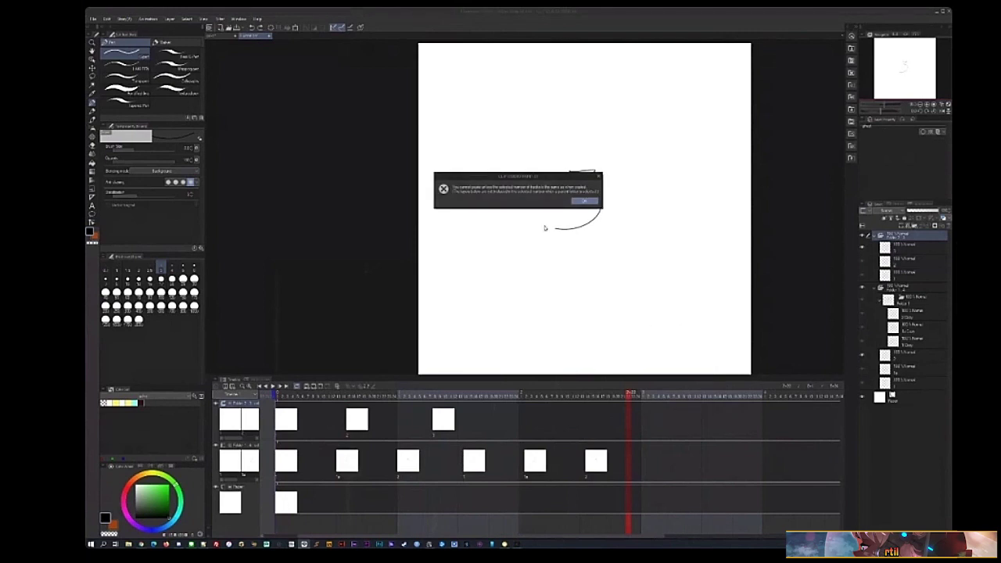
- Dismiss the paste error, drag across the cels on both folder tracks, and close the practice document without saving
left_click(582, 202)
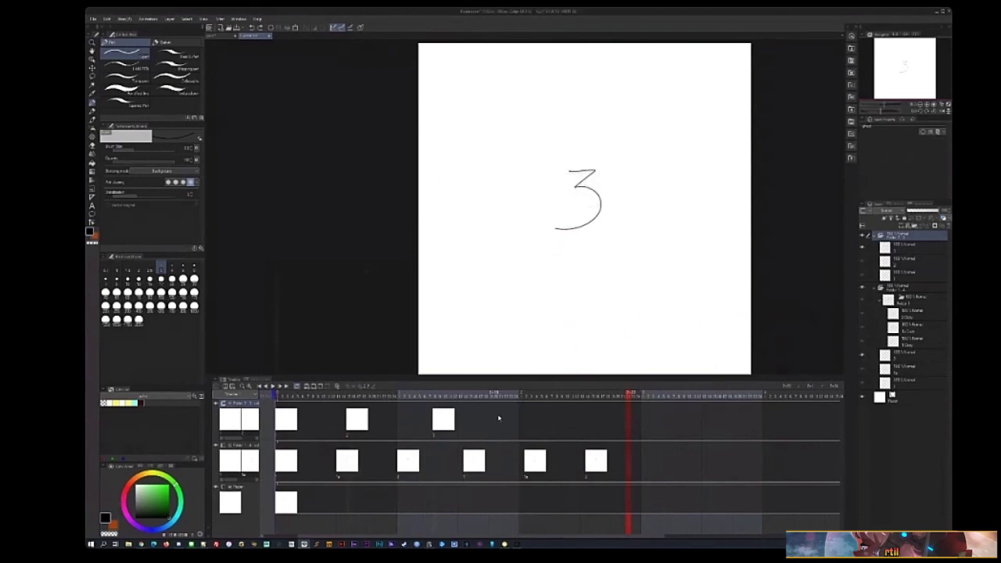
left_click_drag(498, 418, 262, 432)
left_click_drag(641, 414, 265, 484)
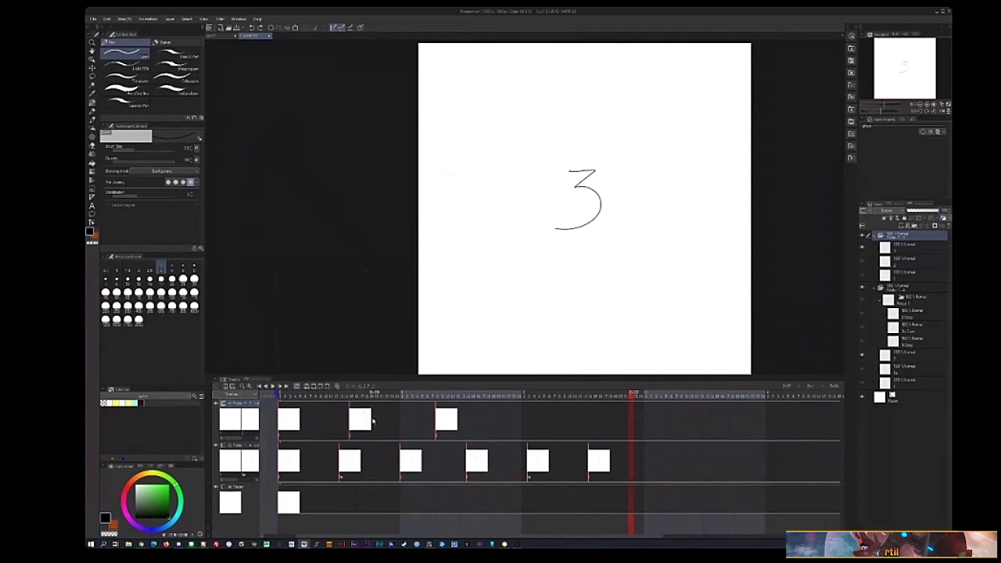
key("ctrl+w")
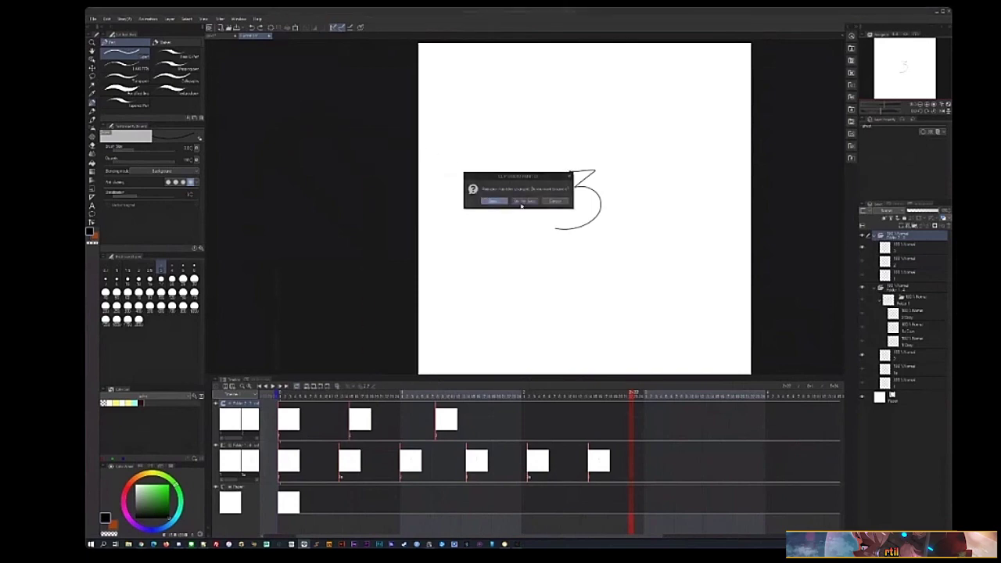
left_click(524, 203)
- Scrub across the character animation's cels, hide its color track to isolate the line art, and show the Paper layer
left_click_drag(576, 209, 530, 192)
left_click_drag(399, 501, 481, 389)
scroll(481, 389, "down", 1)
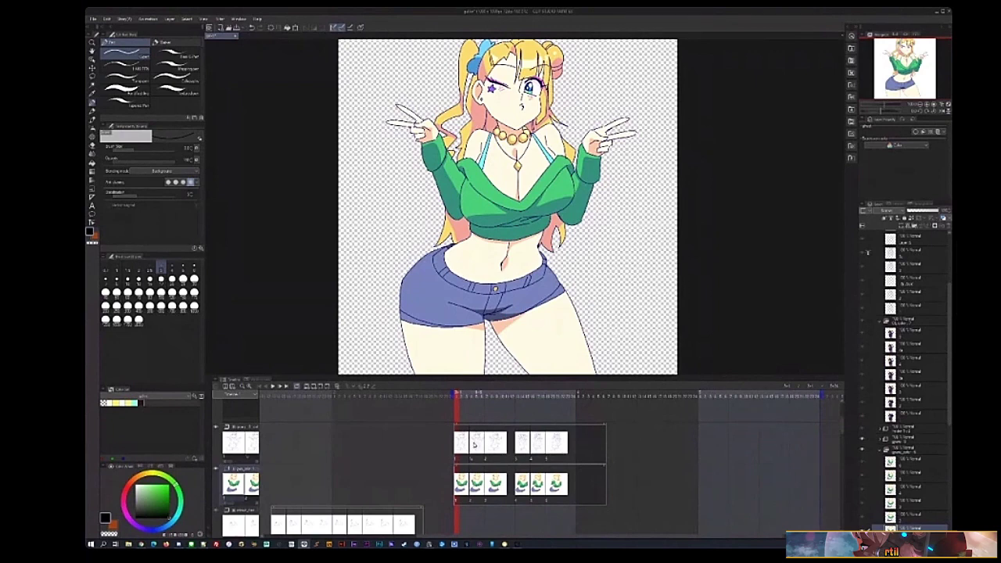
left_click_drag(473, 443, 553, 451)
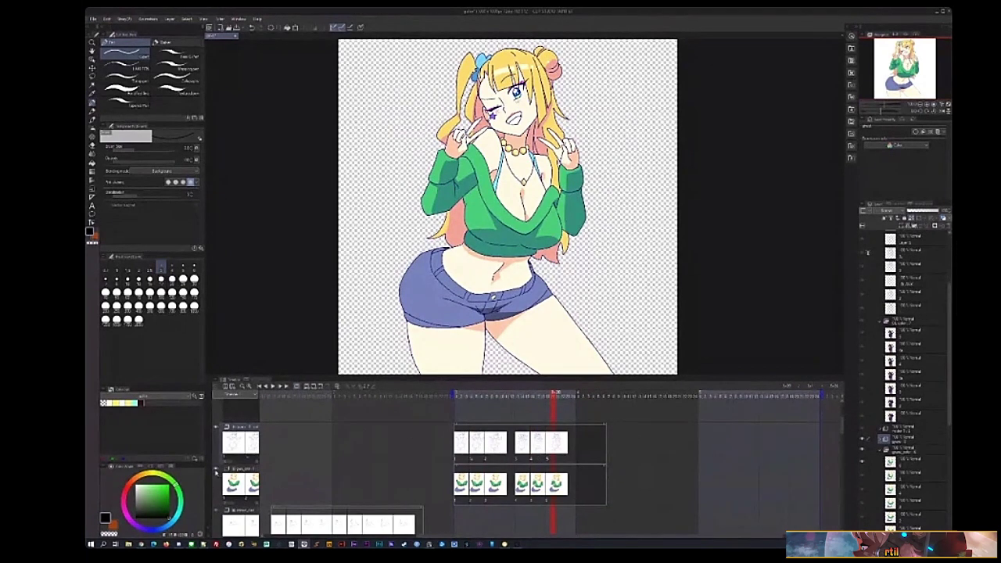
left_click(216, 469)
left_click_drag(494, 505, 450, 415)
left_click_drag(377, 524, 388, 407)
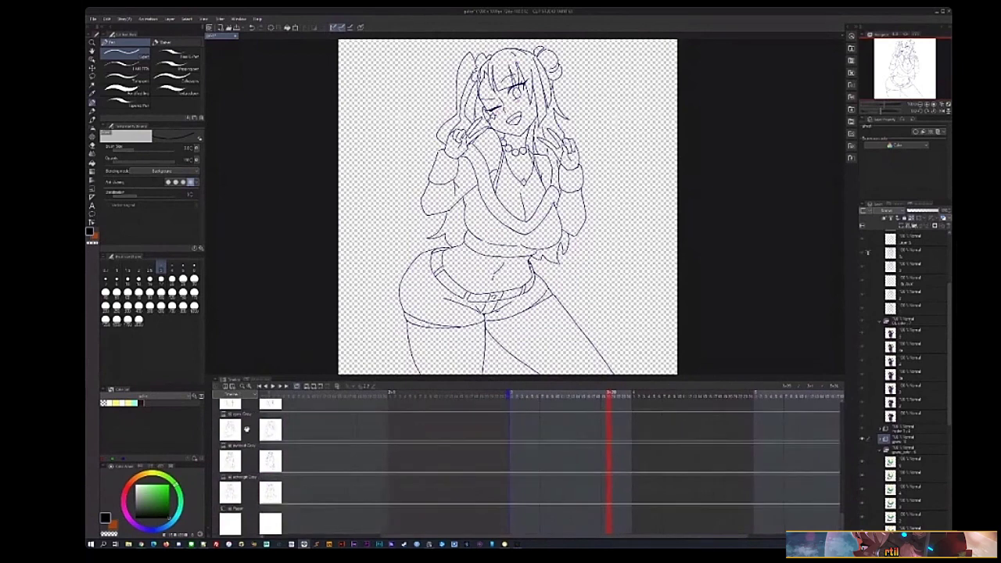
left_click(217, 509)
- Move to frame 3+16 on the gyaru line-art track and enable onion skin
left_click_drag(593, 422, 587, 524)
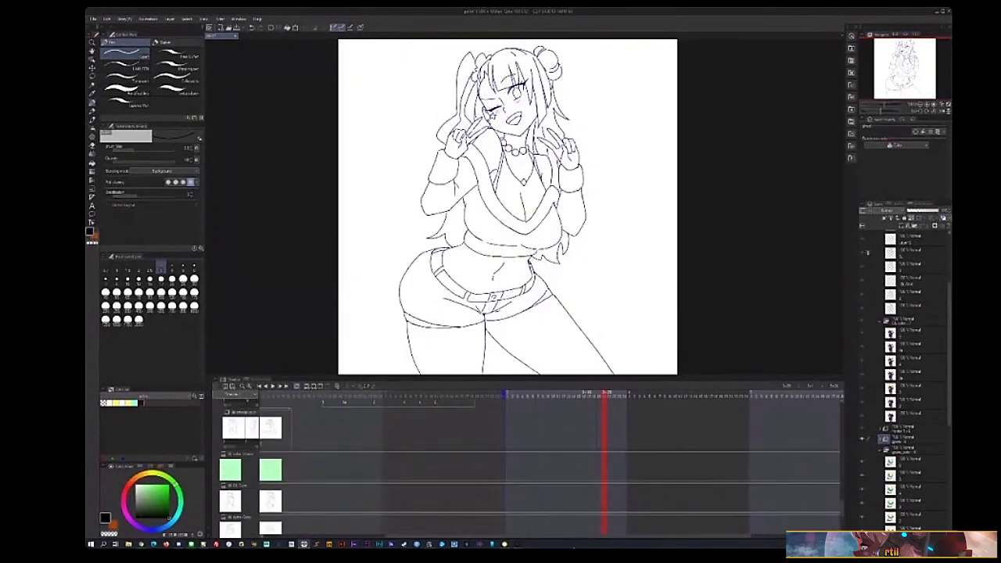
left_click_drag(586, 477, 582, 530)
scroll(581, 530, "up", 5)
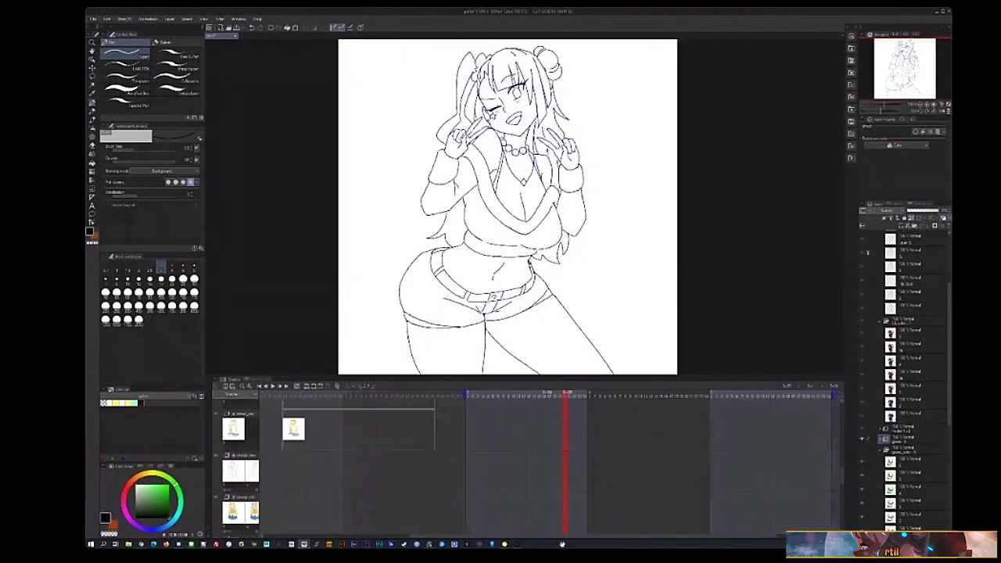
left_click_drag(555, 457, 572, 539)
left_click_drag(542, 394, 566, 406)
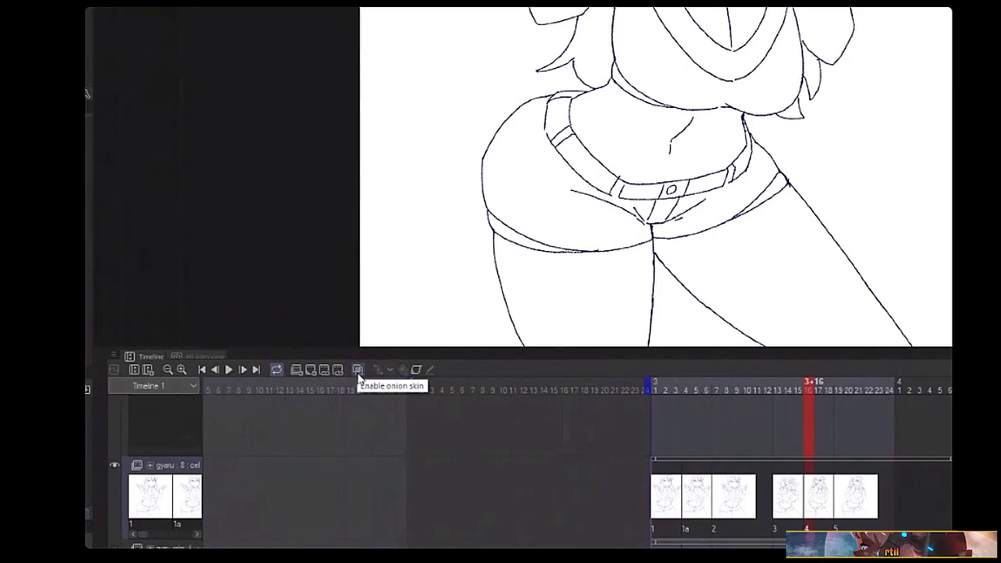
left_click(357, 371)
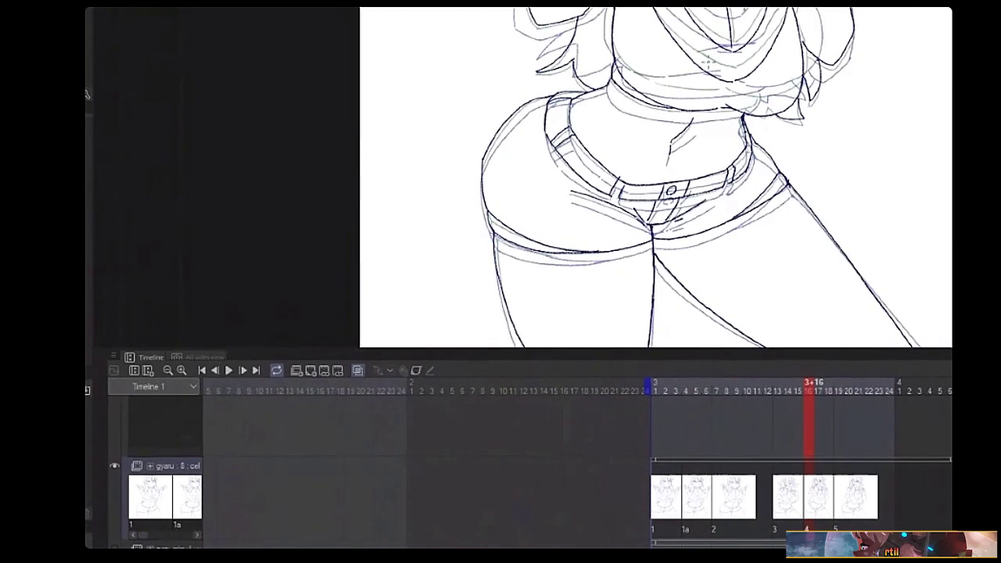
left_click_drag(708, 62, 555, 309)
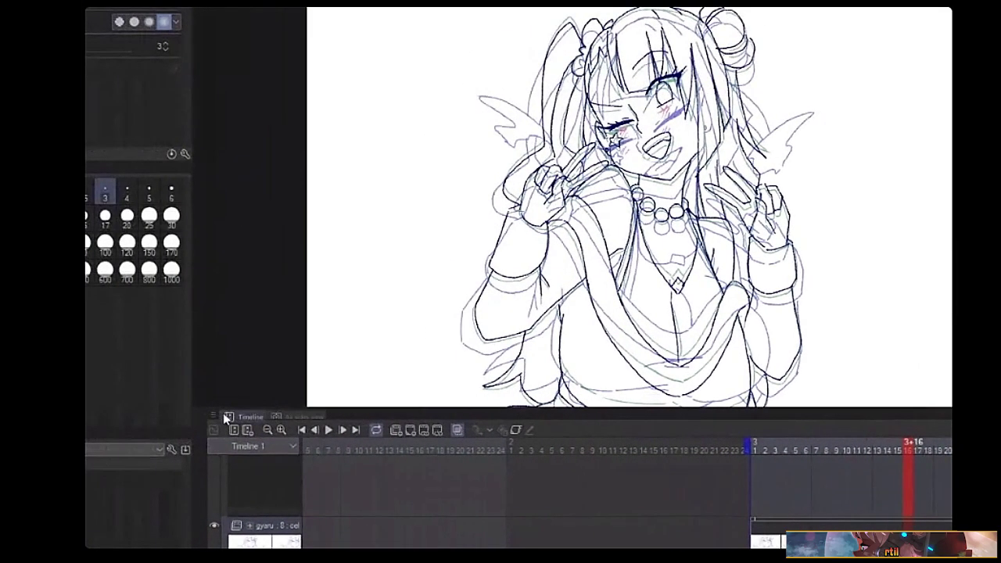
- Open the onion skin settings and examine the number of skins, color mode, display colors and opacity options
left_click(109, 417)
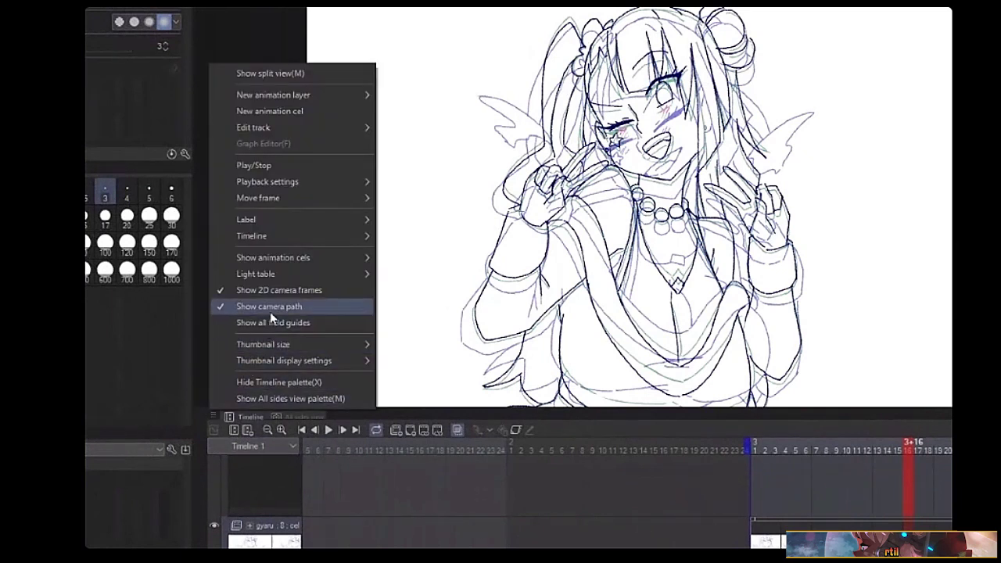
mouse_move(291, 260)
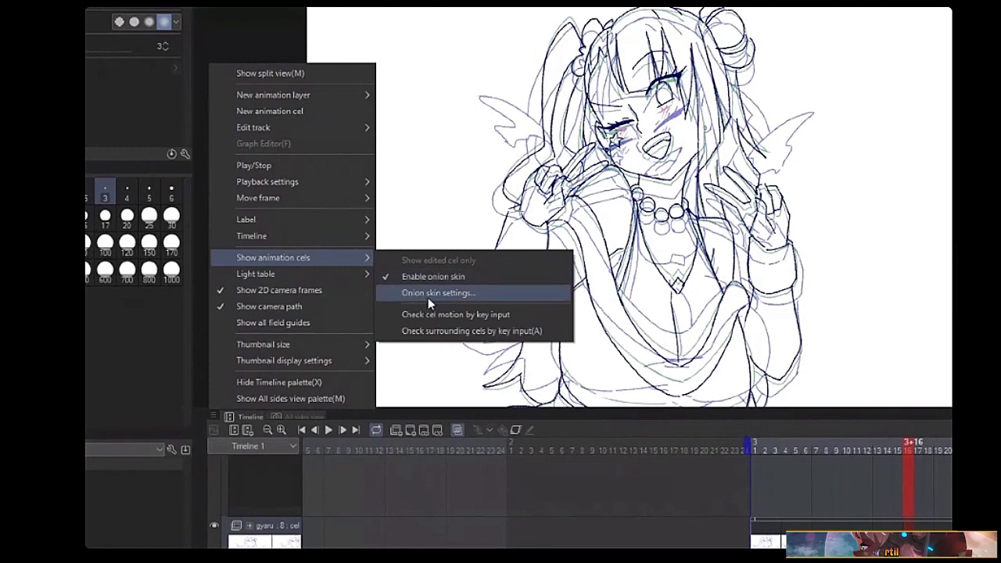
left_click(429, 296)
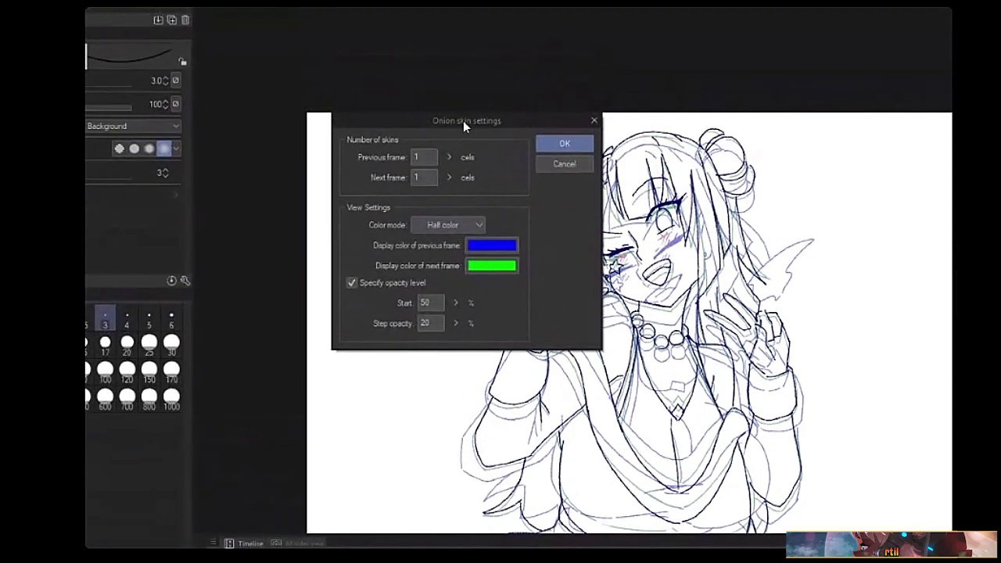
left_click_drag(464, 120, 453, 143)
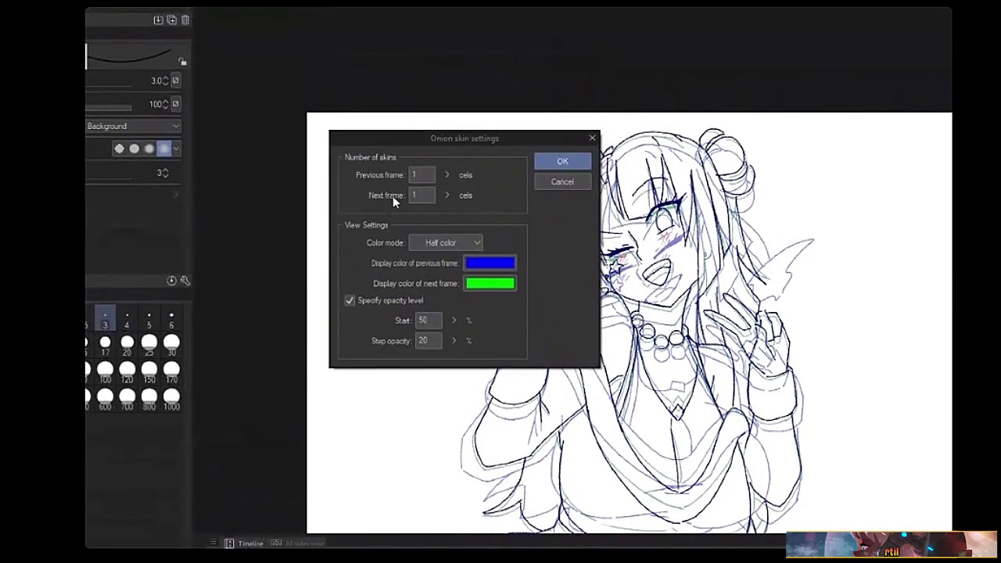
left_click(447, 175)
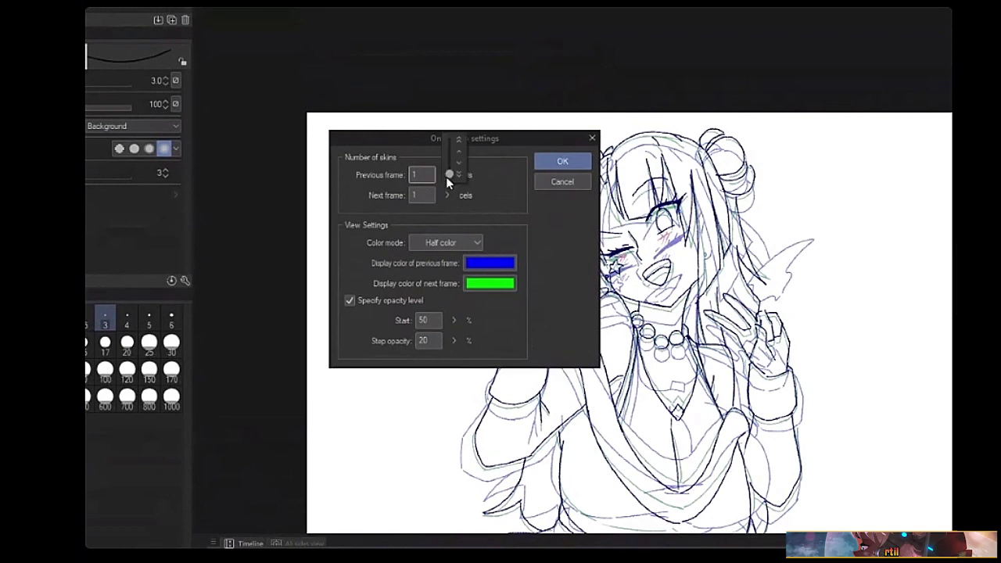
left_click(374, 185)
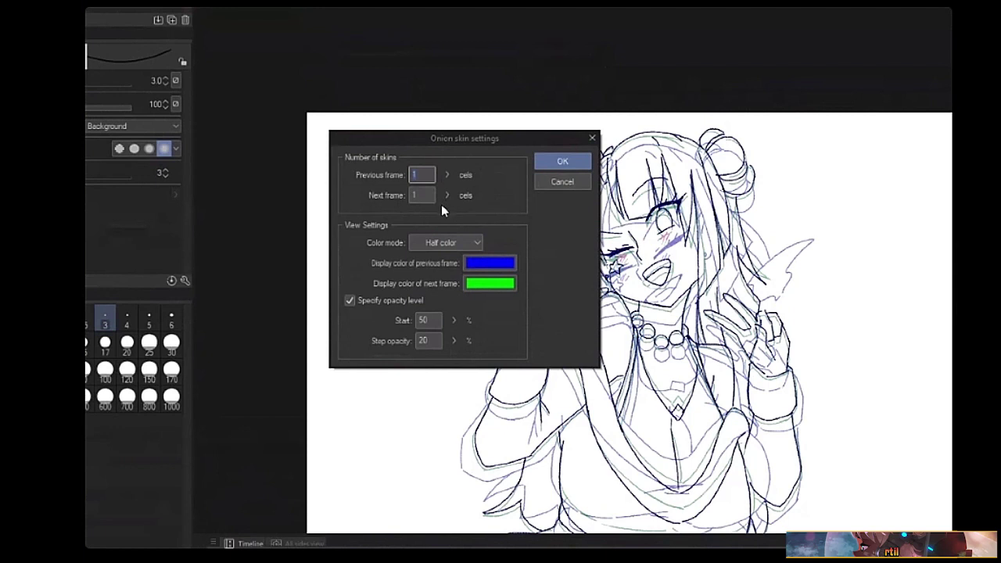
left_click(440, 243)
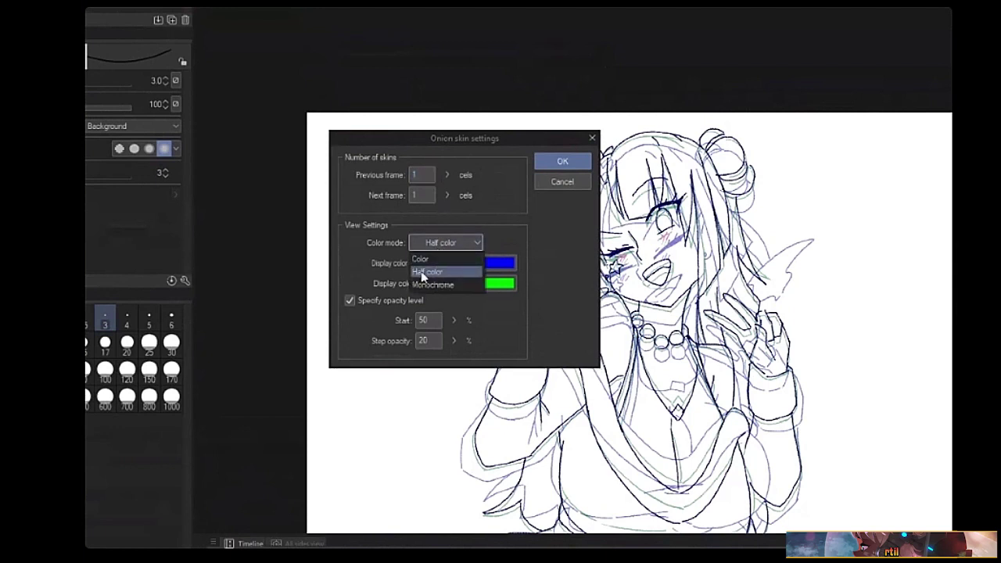
left_click(367, 245)
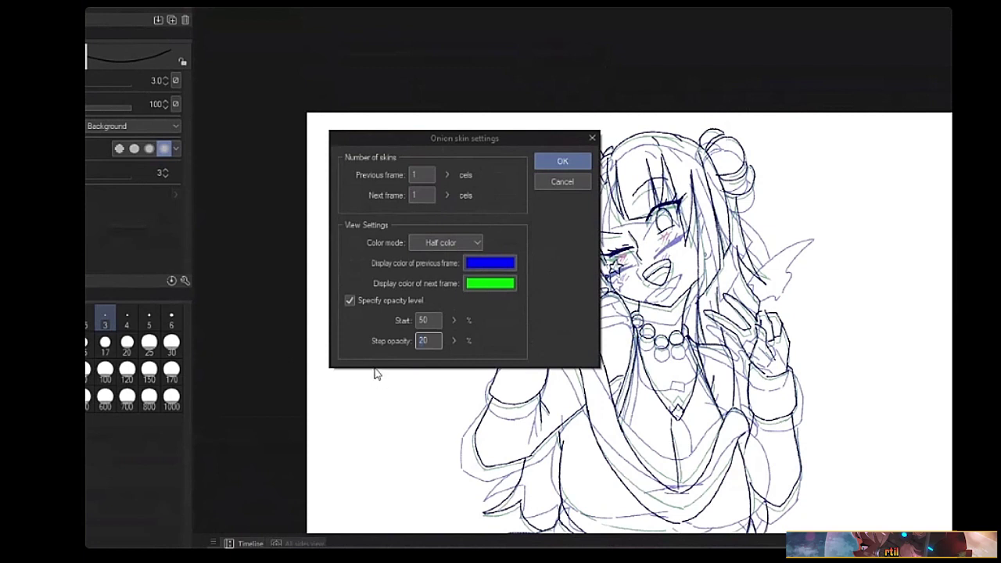
left_click(575, 159)
- Go to frame 3+4 to view that line-art cel with its neighboring onion skins
left_click_drag(624, 349, 547, 234)
mouse_move(574, 369)
left_mouse_down()
mouse_move(563, 333)
mouse_move(558, 400)
mouse_move(577, 292)
mouse_move(566, 401)
mouse_move(570, 293)
mouse_move(565, 313)
left_mouse_up()
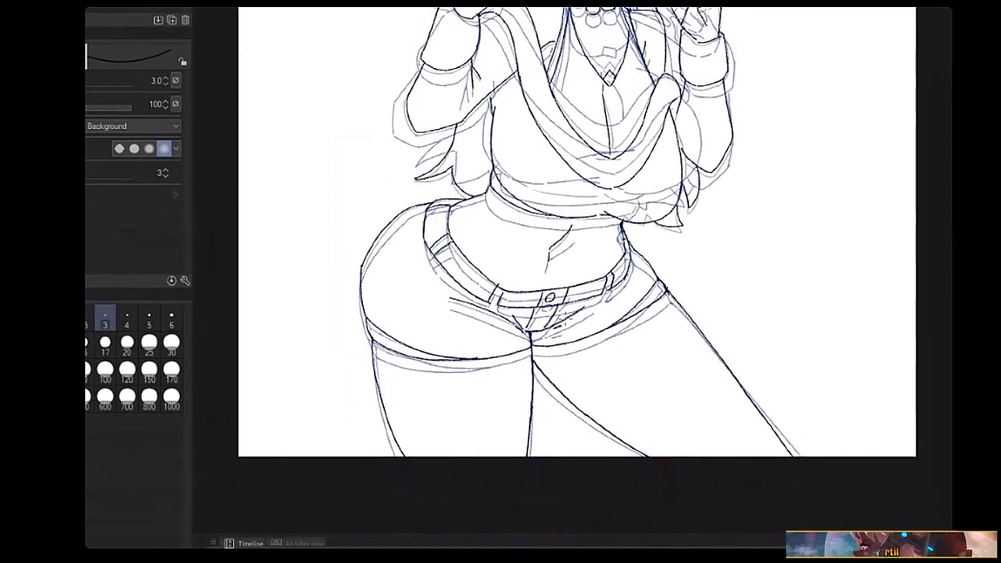
left_click_drag(557, 351, 546, 379)
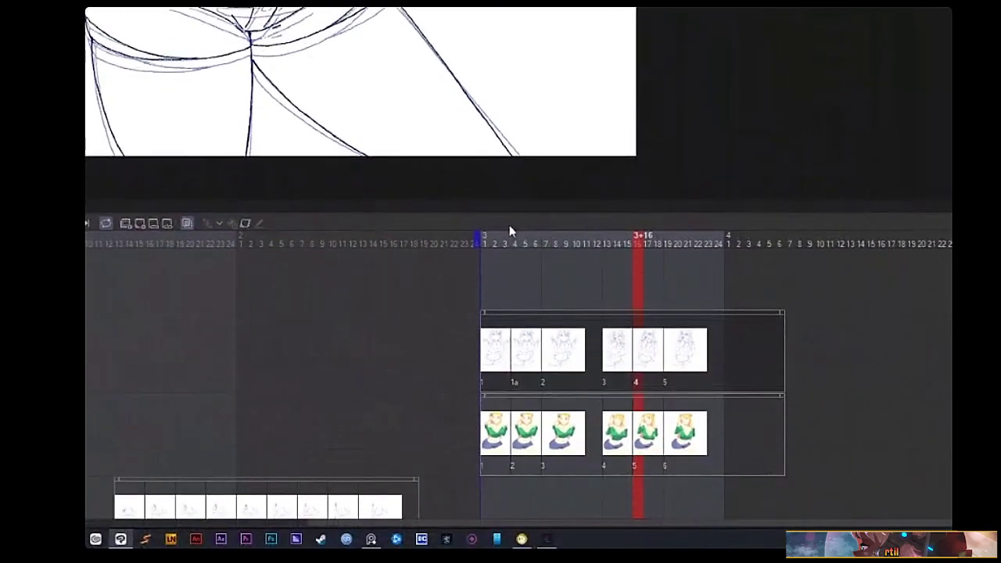
left_click(512, 242)
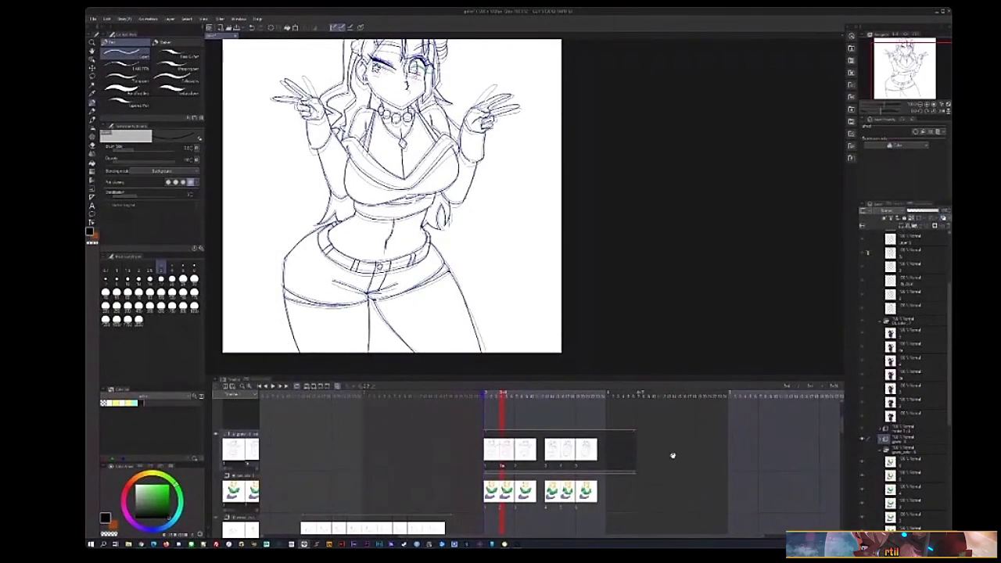
- Shorten the playback range to end with the character's clip, preview the animation, and stop at frame 3+7
left_click_drag(618, 457, 506, 469)
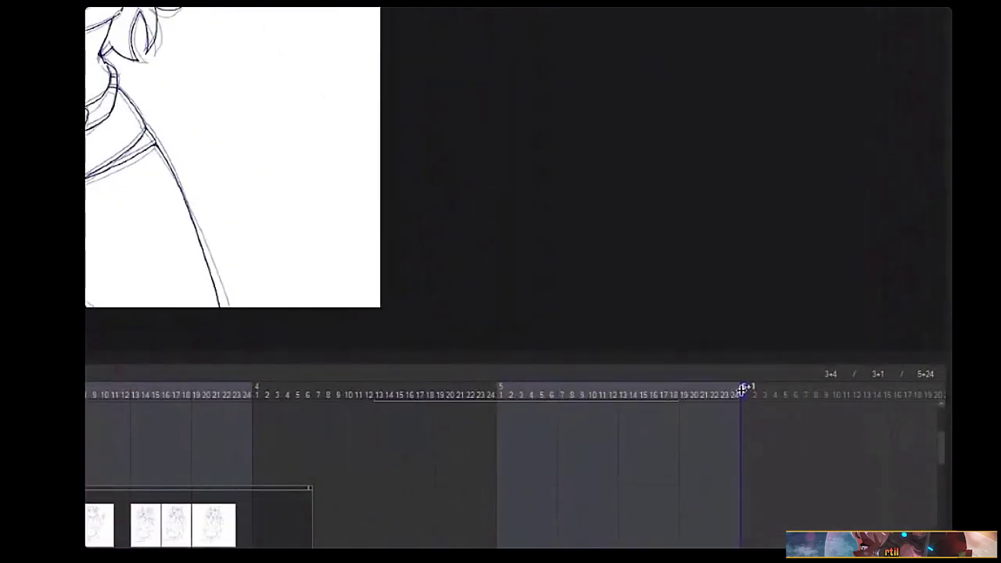
left_click(661, 391)
left_click_drag(306, 396, 320, 396)
left_click_drag(190, 455, 563, 391)
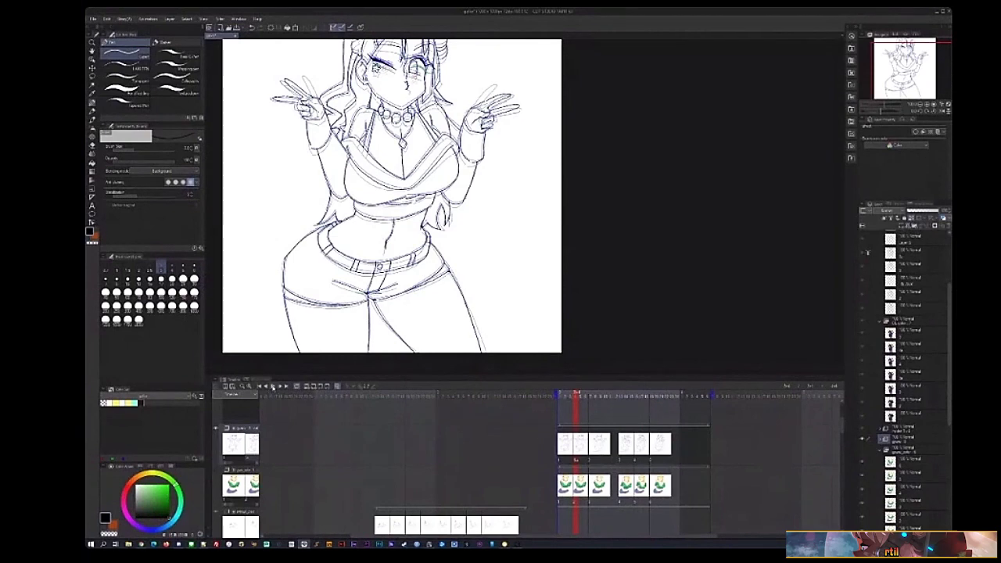
left_click(272, 387)
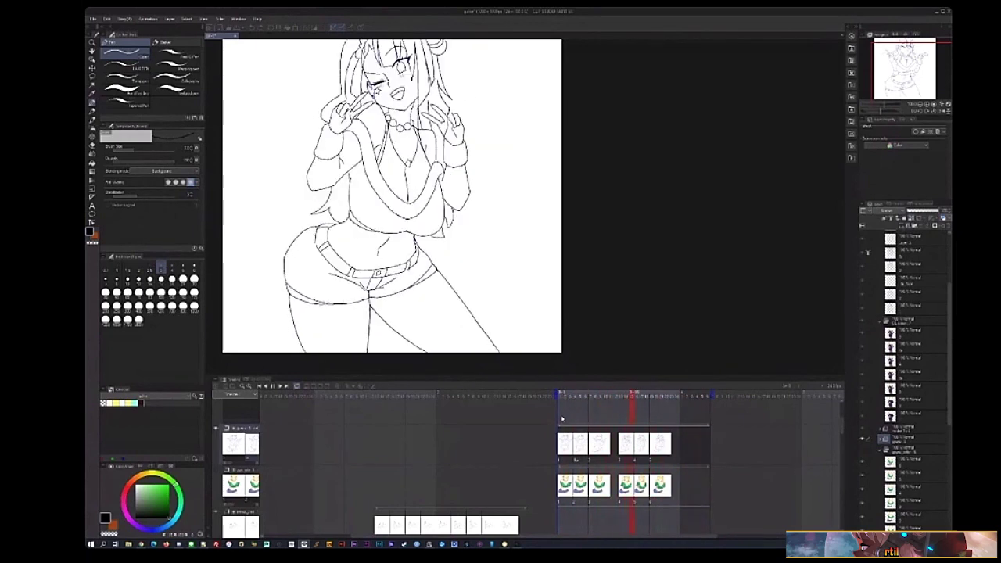
left_click(589, 402)
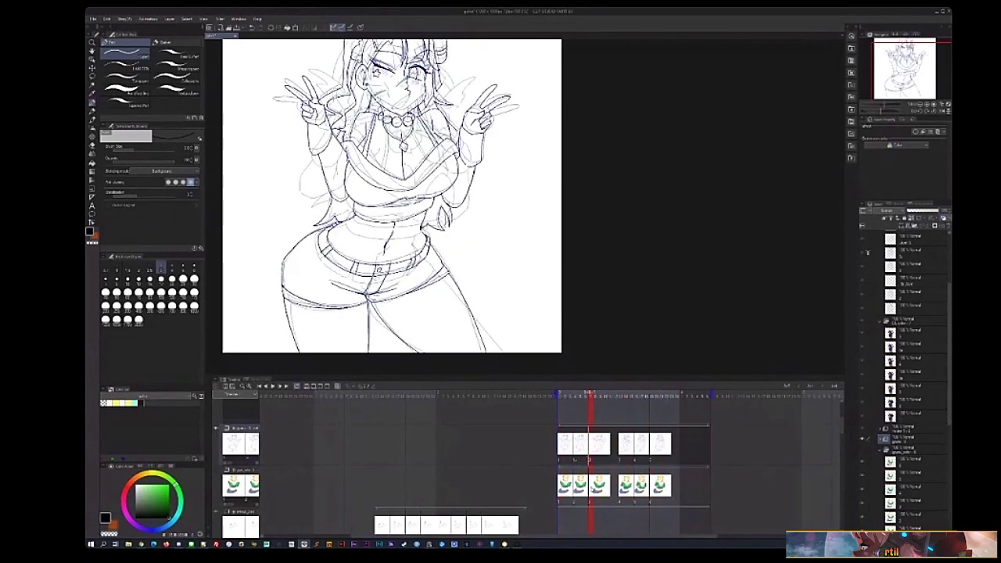
- Select the color track and hide the line-art track, toggling the color track's visibility to check its onion skins
left_click(535, 485)
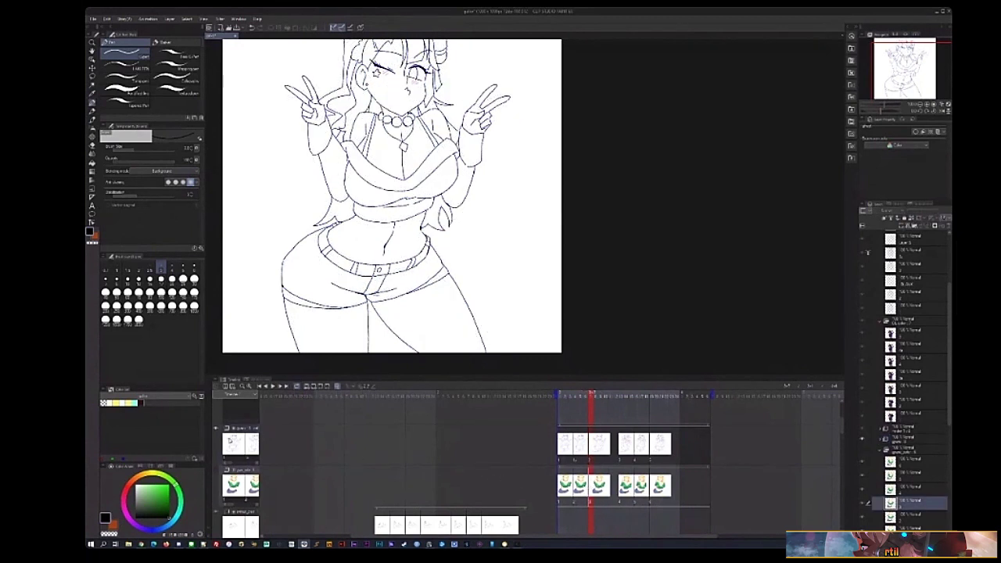
left_click(218, 430)
left_click(216, 470)
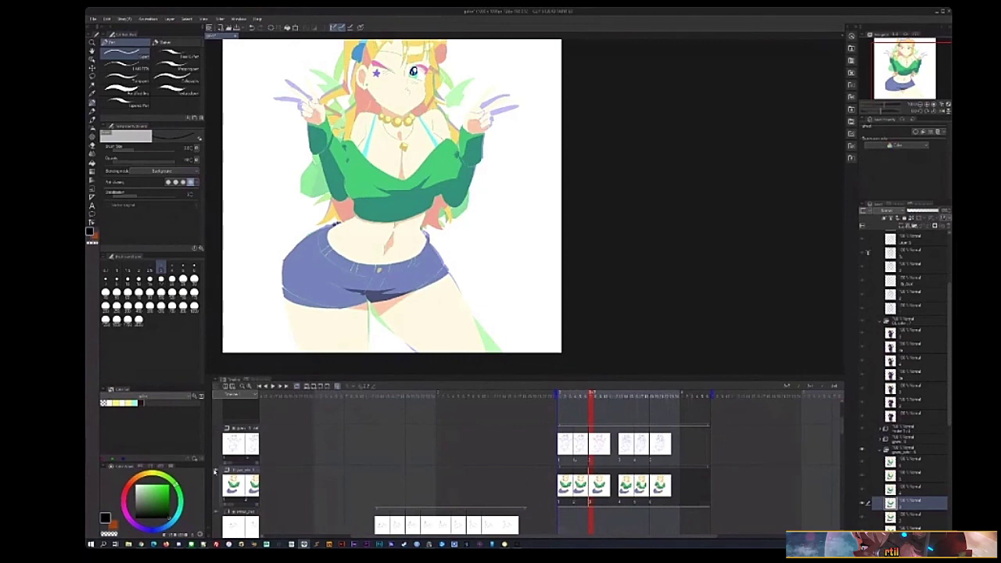
left_click(216, 471)
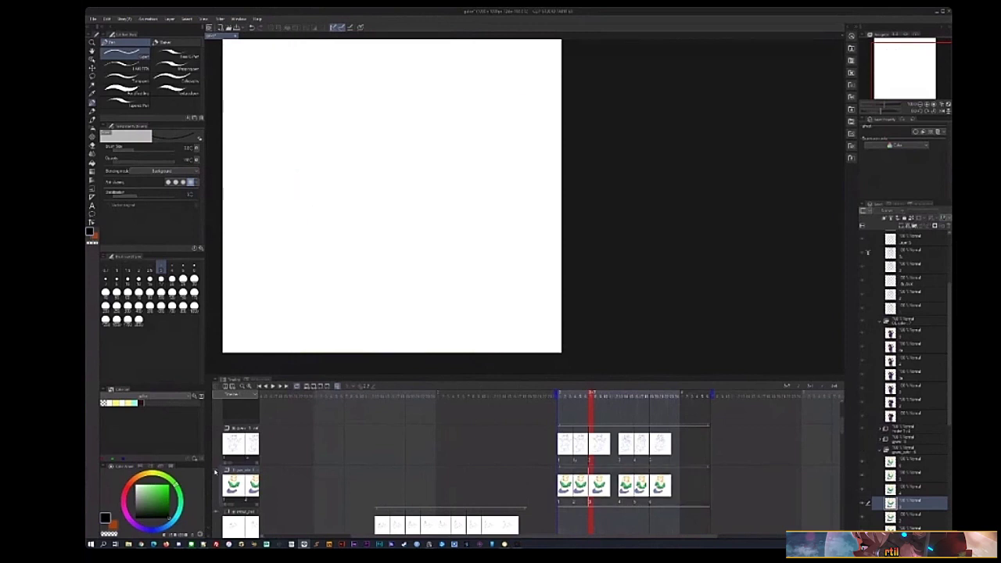
left_click(215, 472)
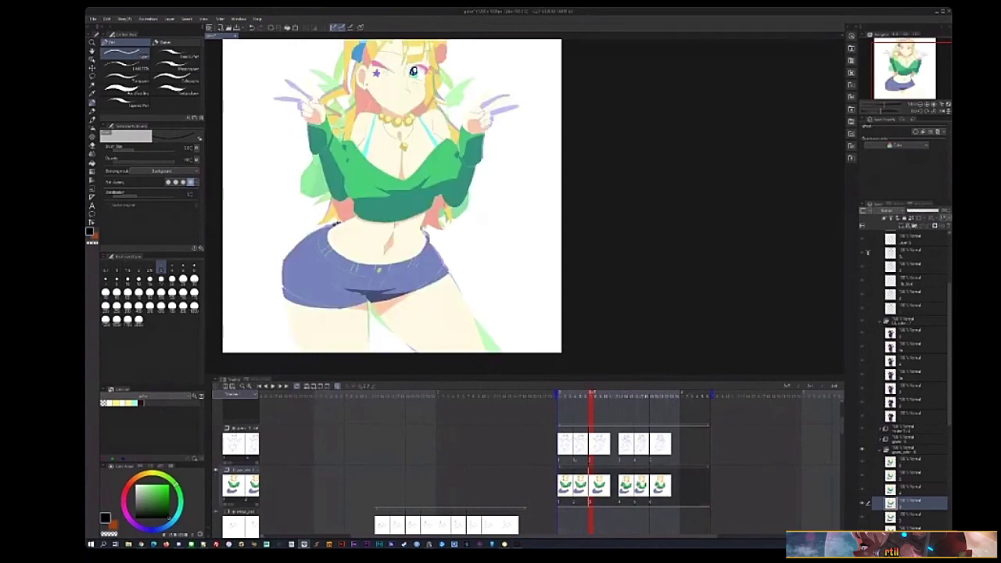
left_click_drag(481, 219, 500, 299)
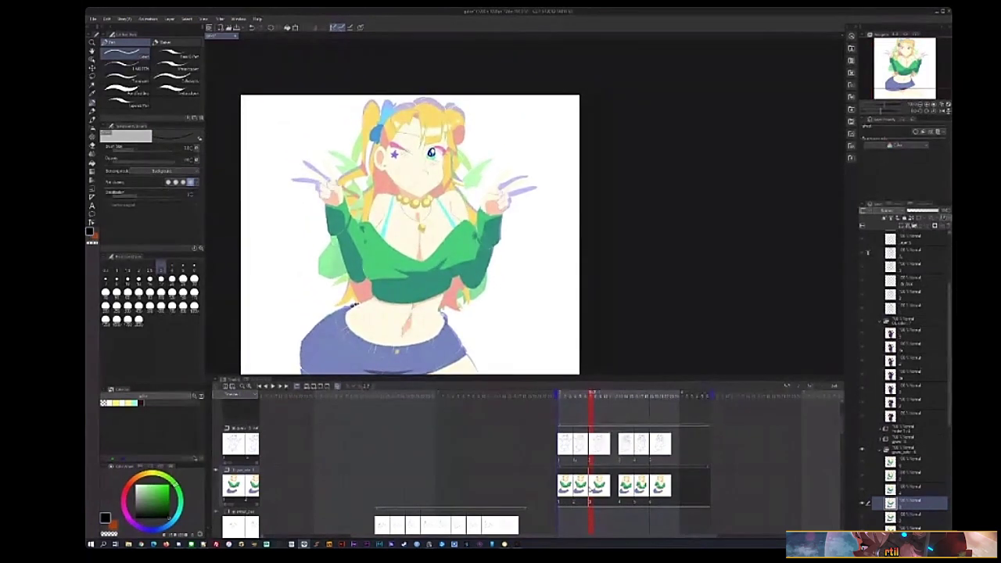
left_click_drag(527, 305, 546, 290)
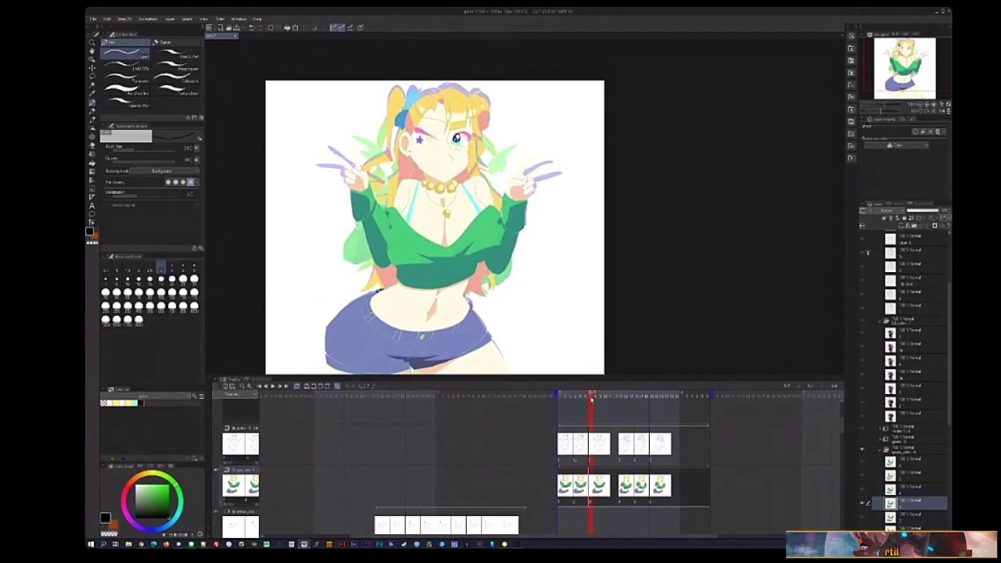
- Go to the color track's fourth cel at frame 3+13 and show the line-art track again
left_click_drag(592, 400, 626, 426)
left_click_drag(378, 182, 456, 223)
left_click(410, 226, "ctrl")
mouse_move(629, 332)
left_mouse_down()
mouse_move(625, 299)
mouse_move(615, 322)
left_mouse_up()
left_click(217, 430)
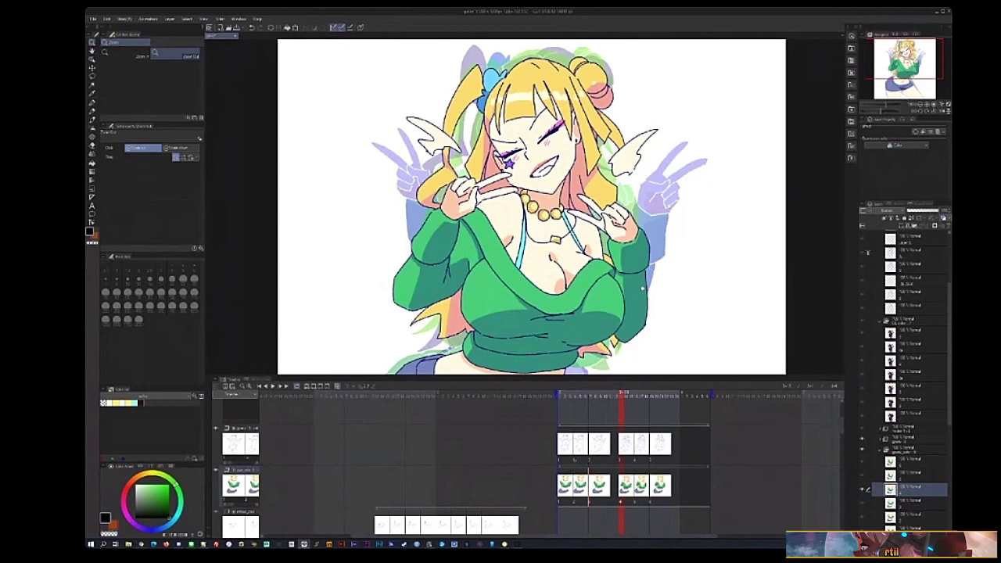
mouse_move(494, 296)
left_mouse_down()
mouse_move(489, 232)
mouse_move(492, 240)
left_mouse_up()
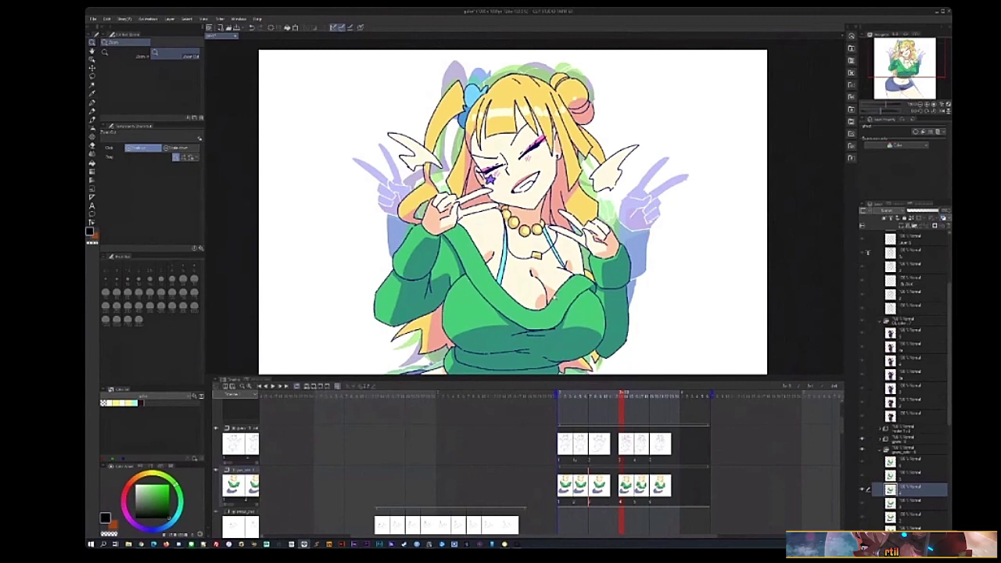
left_click_drag(375, 208, 357, 192)
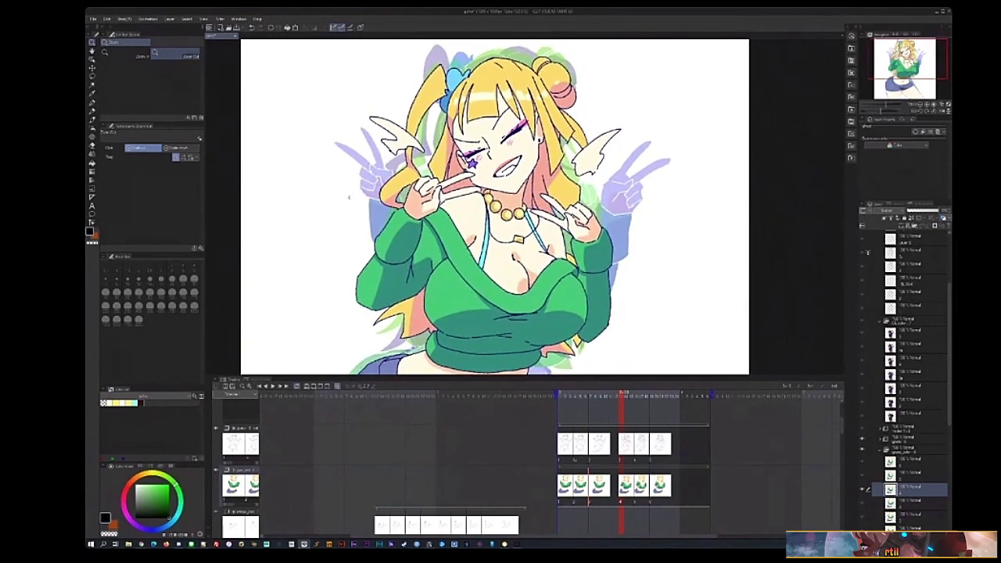
- Create a new illustration canvas with the default settings and add a default timeline to it
left_click_drag(478, 233, 478, 238)
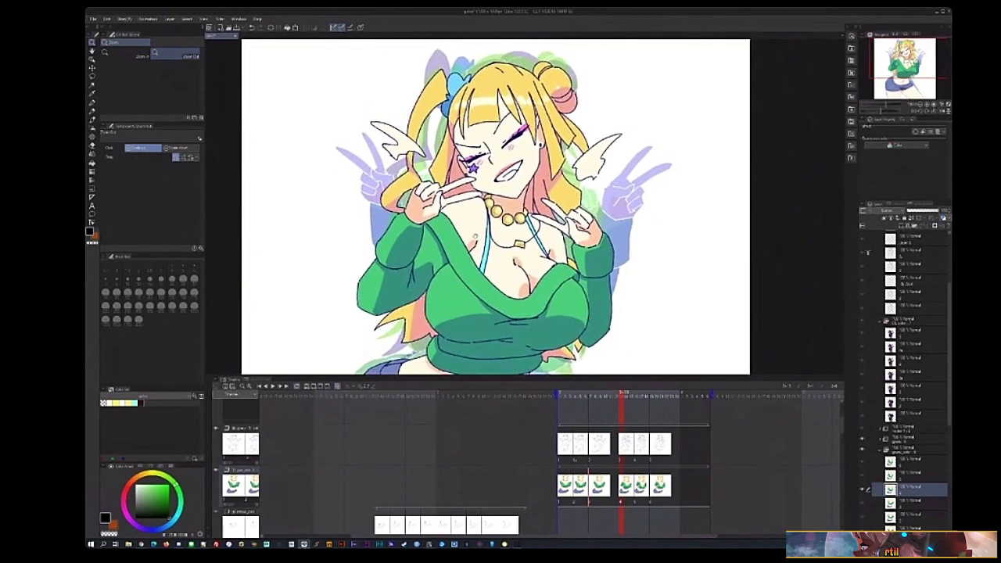
key("ctrl+n")
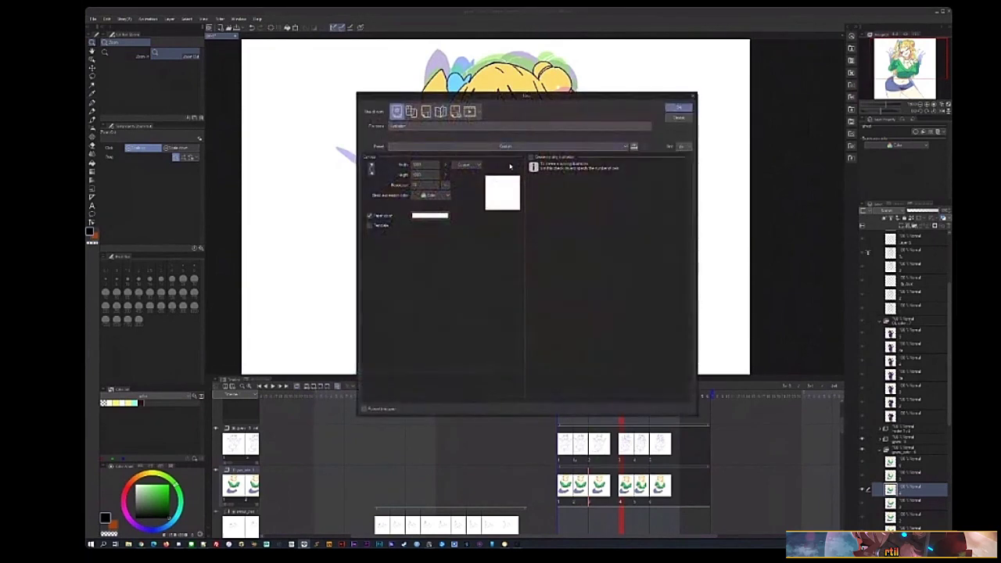
left_click(679, 107)
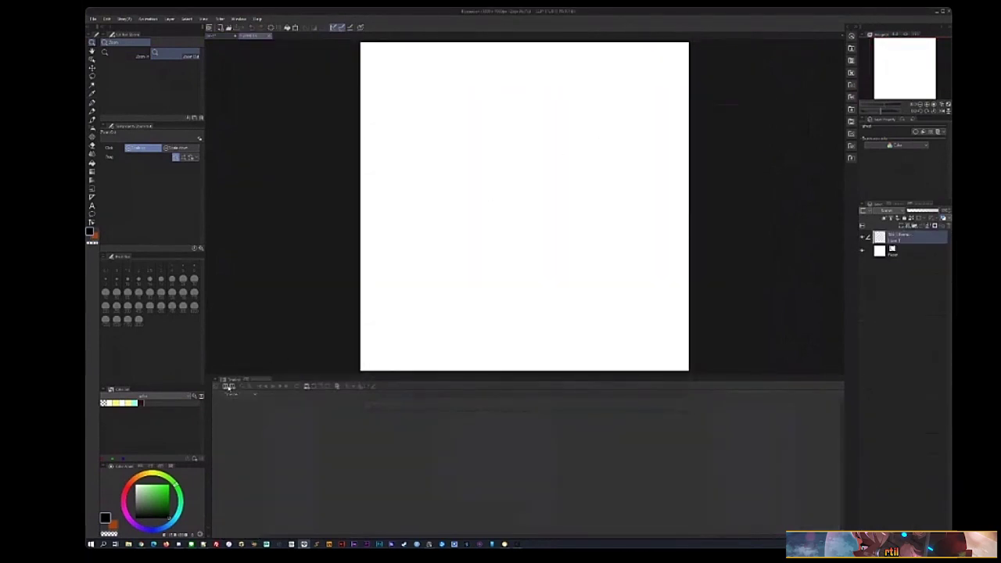
left_click(232, 387)
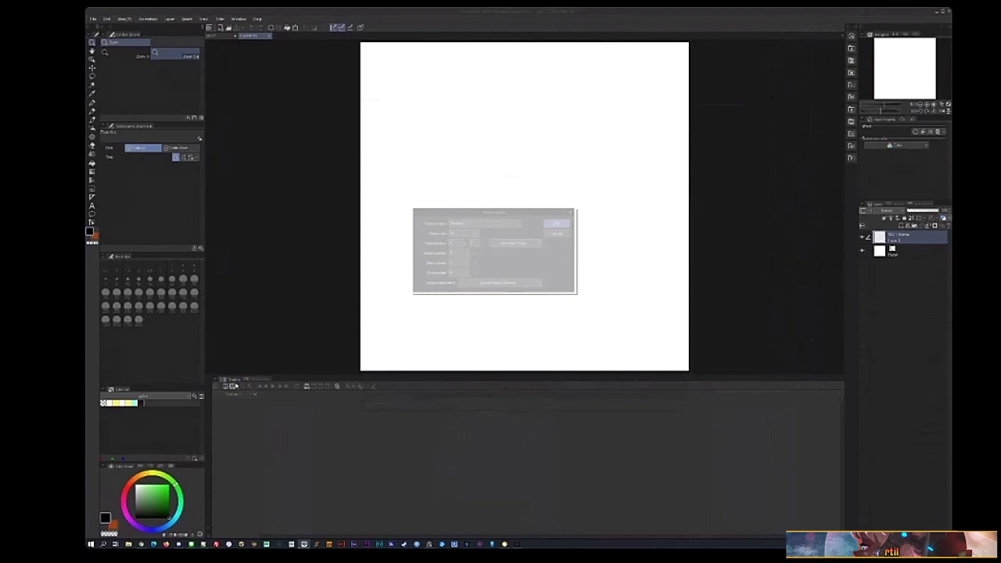
left_click(548, 227)
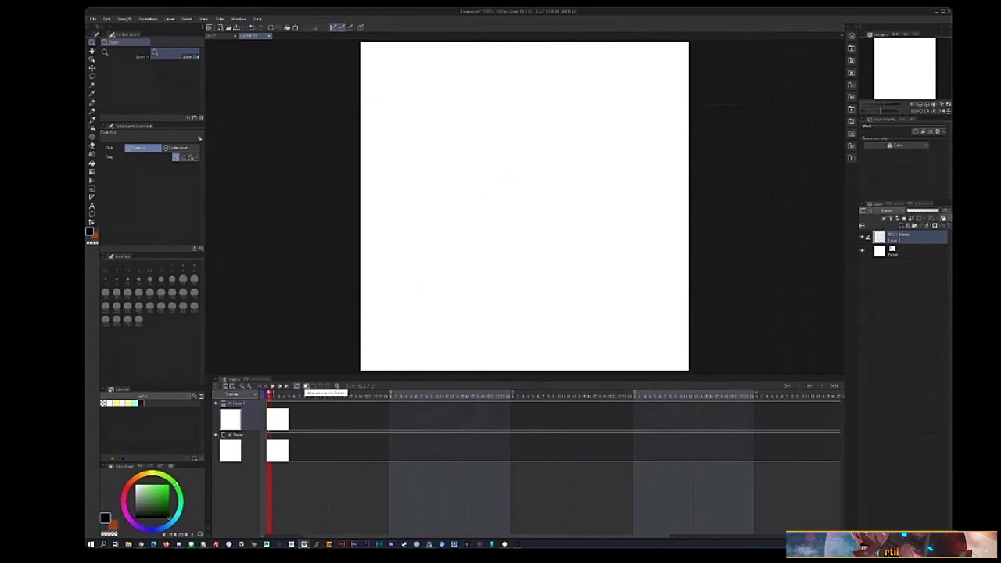
- Add a new animation folder and create its first cel on frame 1
left_click(306, 388)
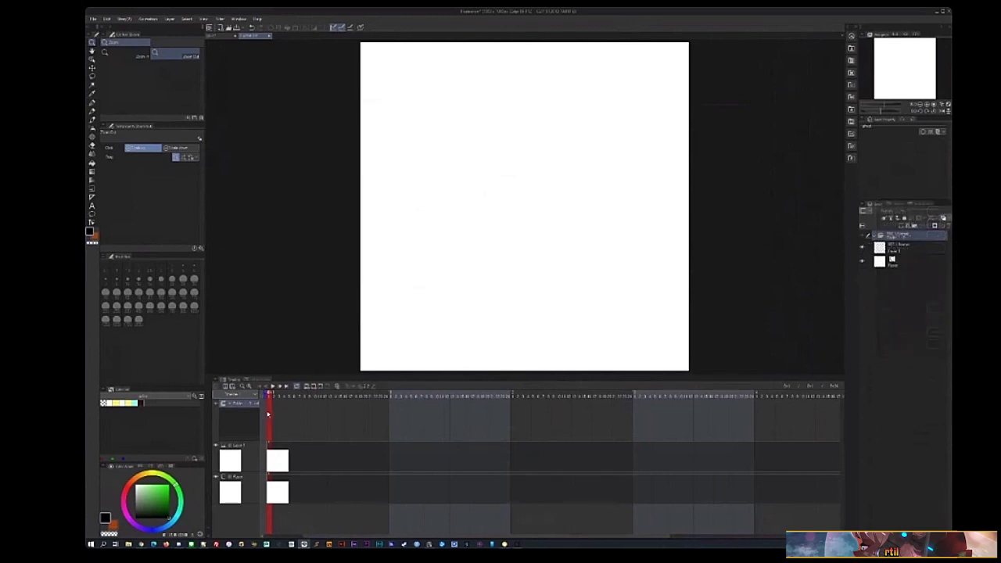
right_click(266, 415)
left_click(320, 336)
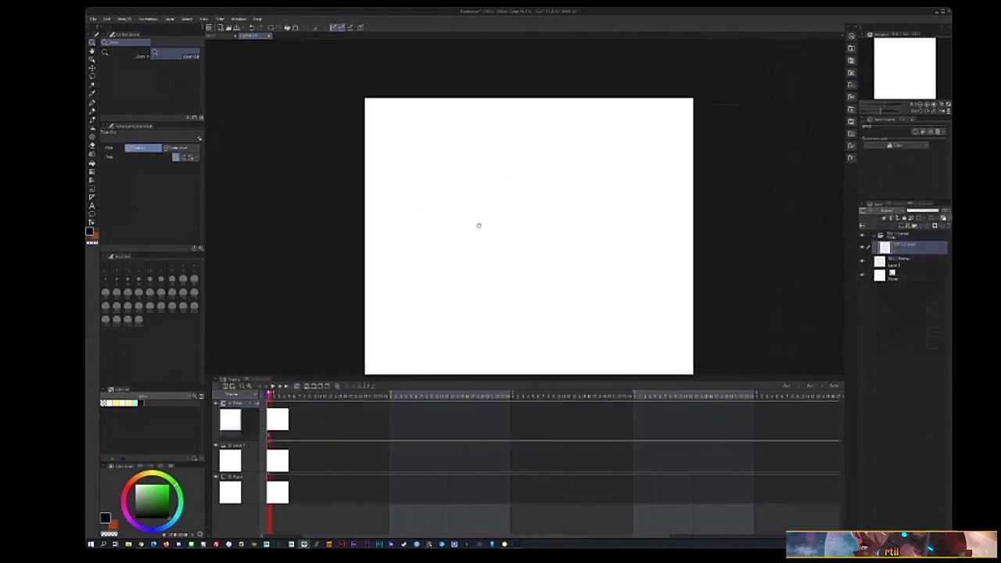
- Draw a black circle with the G-pen near the canvas centre on cel 1 and erase the overlapping stroke end at its base
left_click(125, 53)
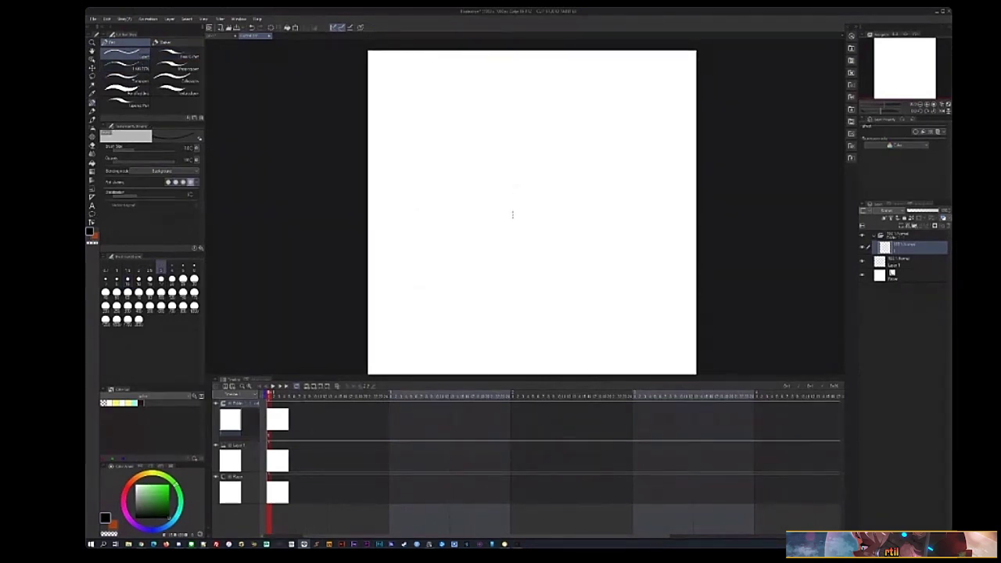
left_click_drag(509, 217, 500, 216)
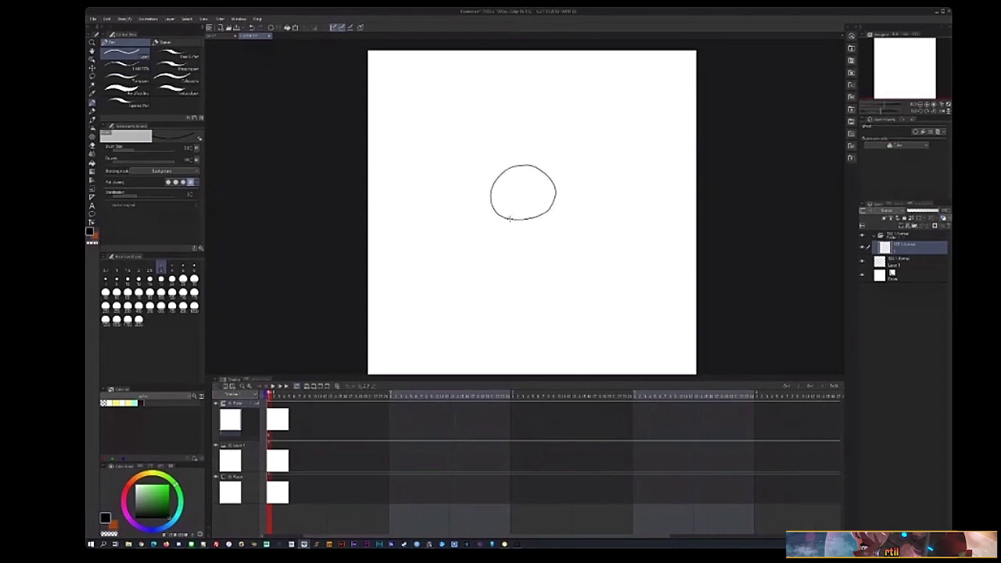
key("ctrl+space")
left_click(519, 203)
left_click(520, 203)
left_click(519, 203)
left_click(520, 203)
left_click(520, 203)
key("e")
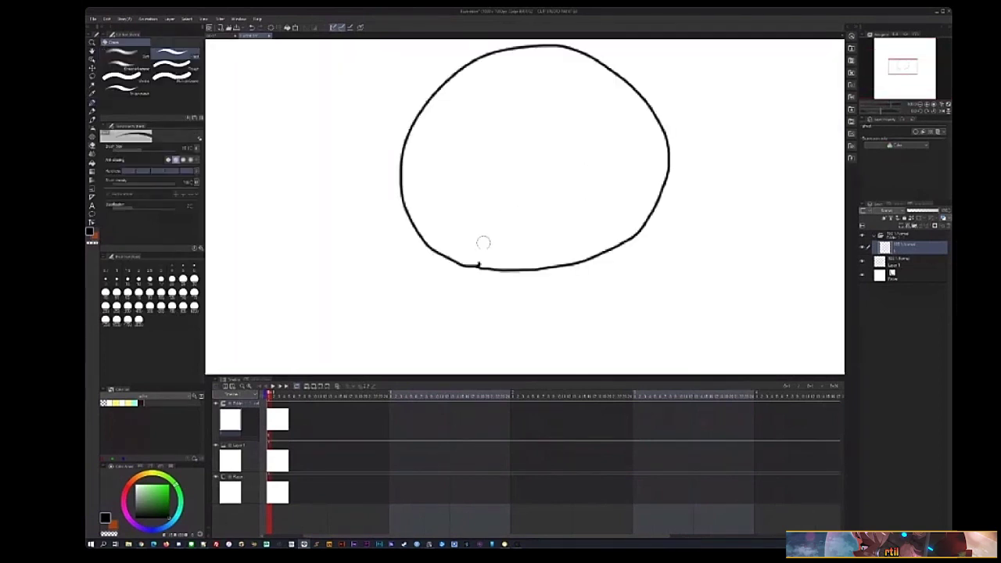
scroll(485, 259, "down", 3)
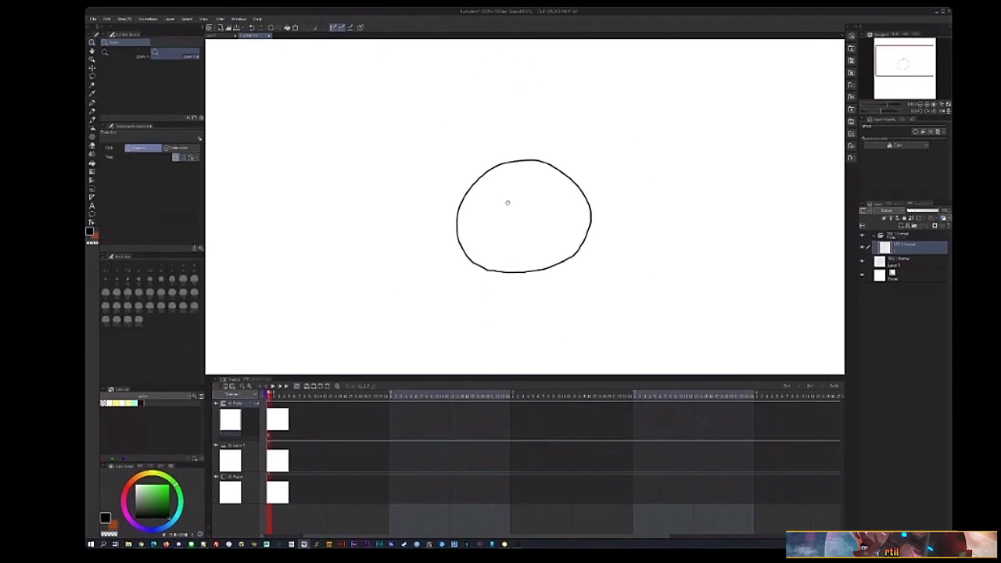
key("p")
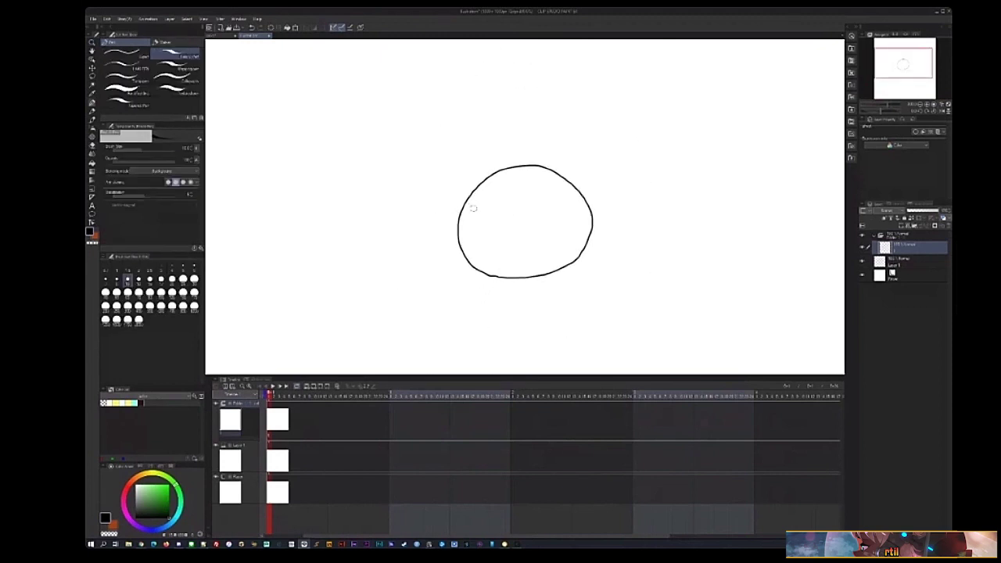
key("comma")
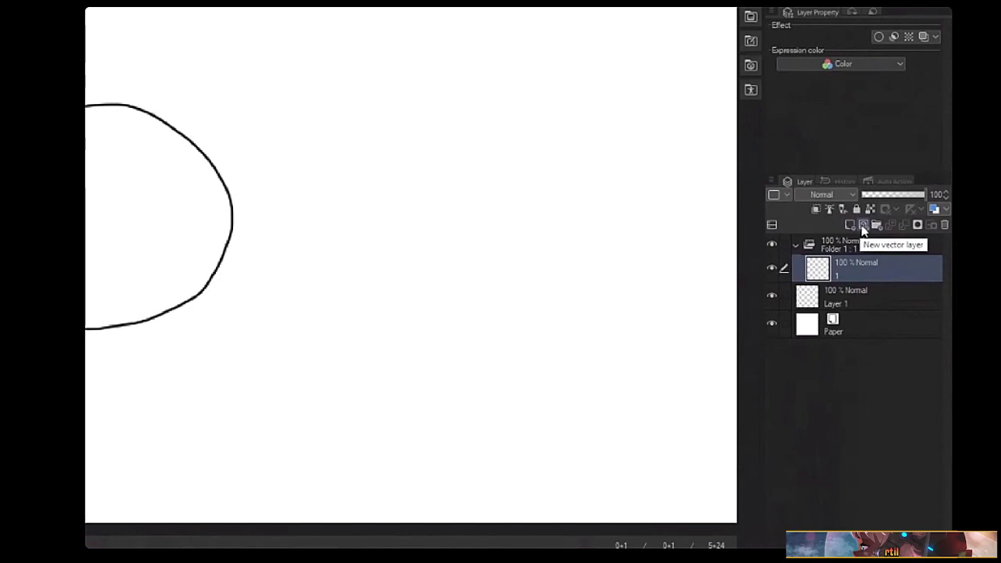
- Add a new vector layer to the animation folder and move it below the circle's raster cel
left_click(863, 227)
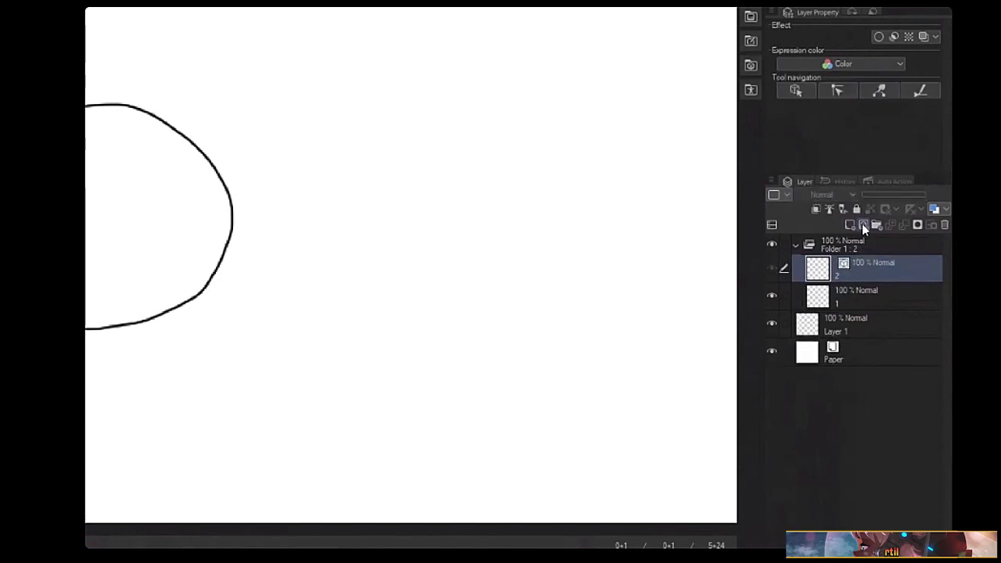
left_click_drag(811, 279, 813, 303)
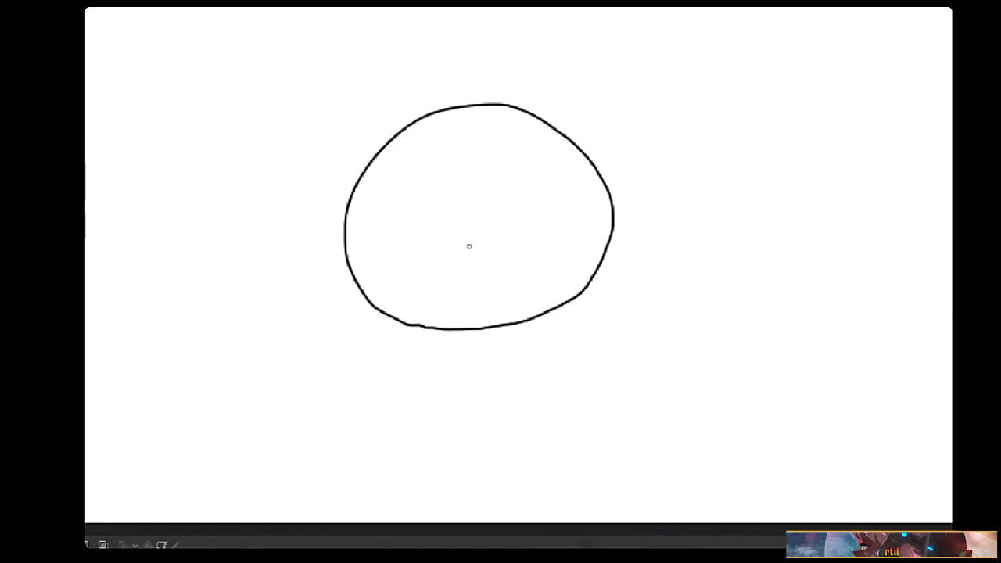
key("Tab")
left_click_drag(532, 224, 521, 241)
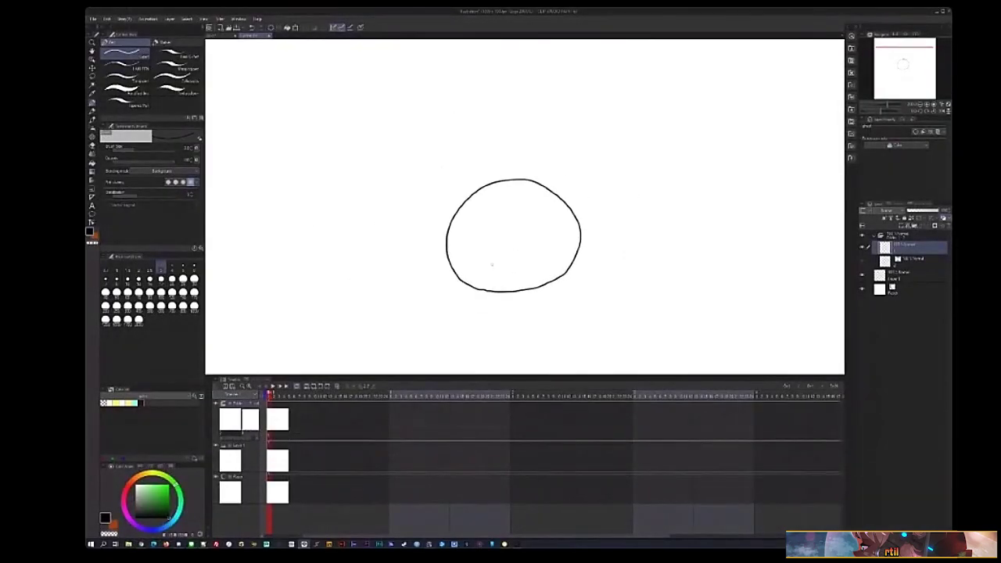
- Set the drawing color to red
left_click(131, 484)
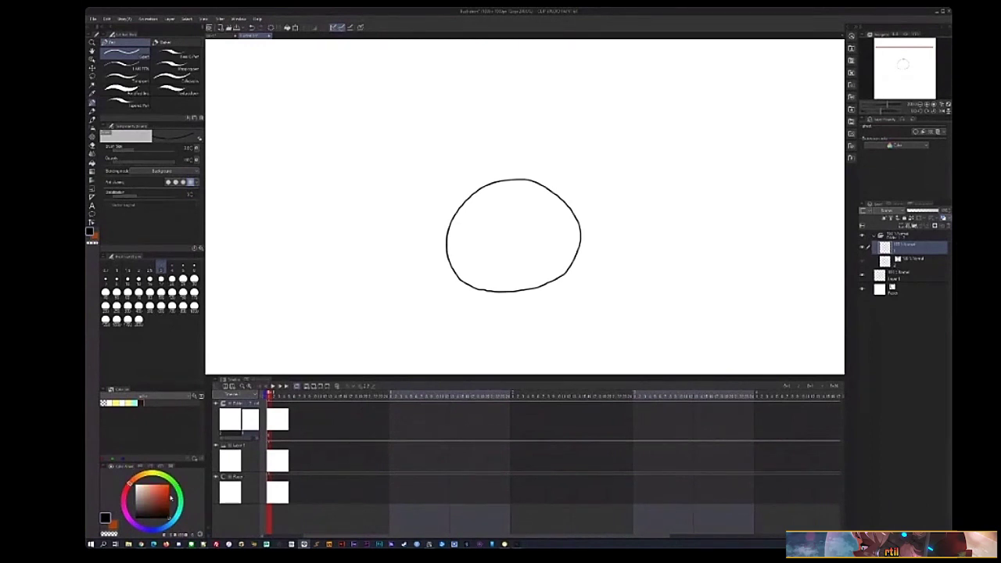
left_click(168, 487)
mouse_move(485, 179)
left_mouse_down()
mouse_move(465, 219)
mouse_move(470, 259)
mouse_move(488, 286)
mouse_move(525, 298)
left_mouse_up()
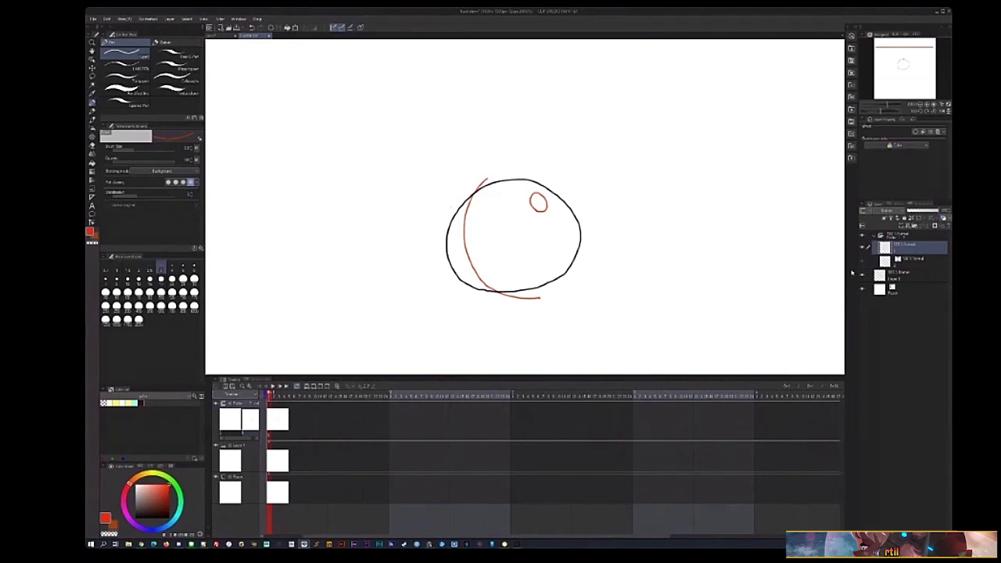
key("ctrl+z")
key("ctrl+z")
- Move the vector layer out of the animation folder to just below it, and draw a small red highlight circle and a shading curve on it
left_click(887, 263)
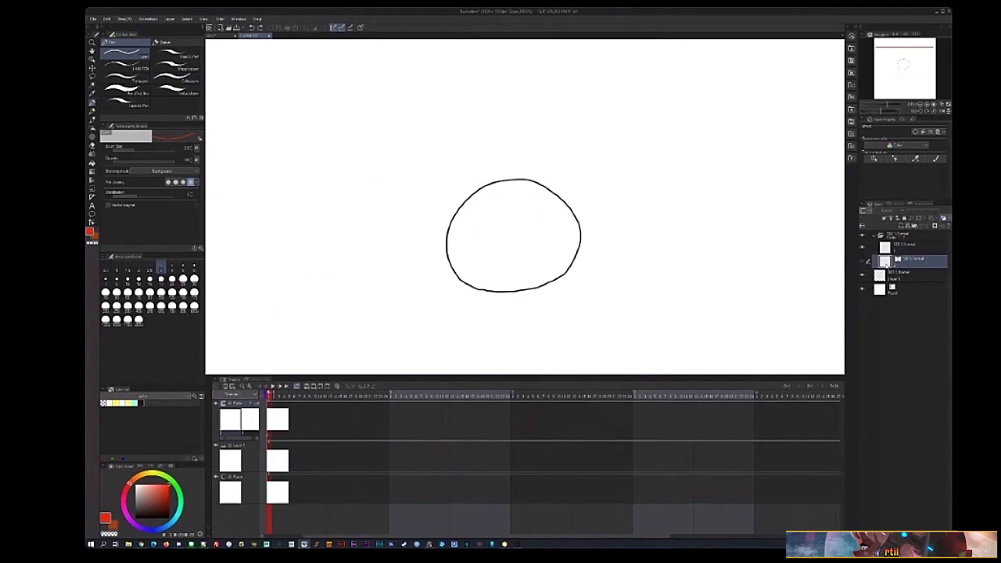
left_click_drag(885, 263, 881, 276)
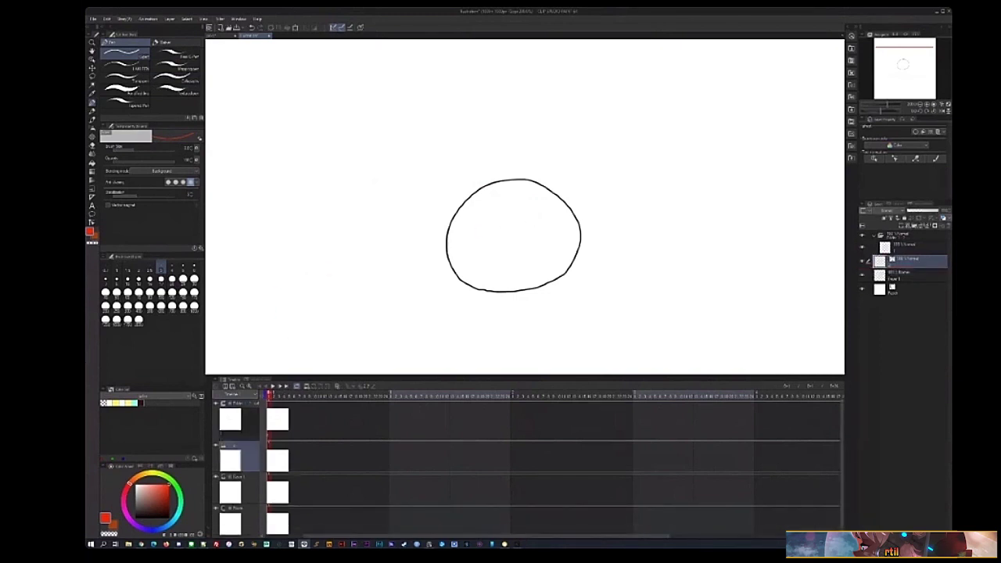
mouse_move(541, 197)
left_mouse_down()
mouse_move(535, 207)
mouse_move(551, 210)
left_mouse_up()
mouse_move(471, 185)
left_mouse_down()
mouse_move(470, 243)
mouse_move(493, 273)
mouse_move(561, 294)
left_mouse_up()
left_click_drag(487, 295, 488, 298)
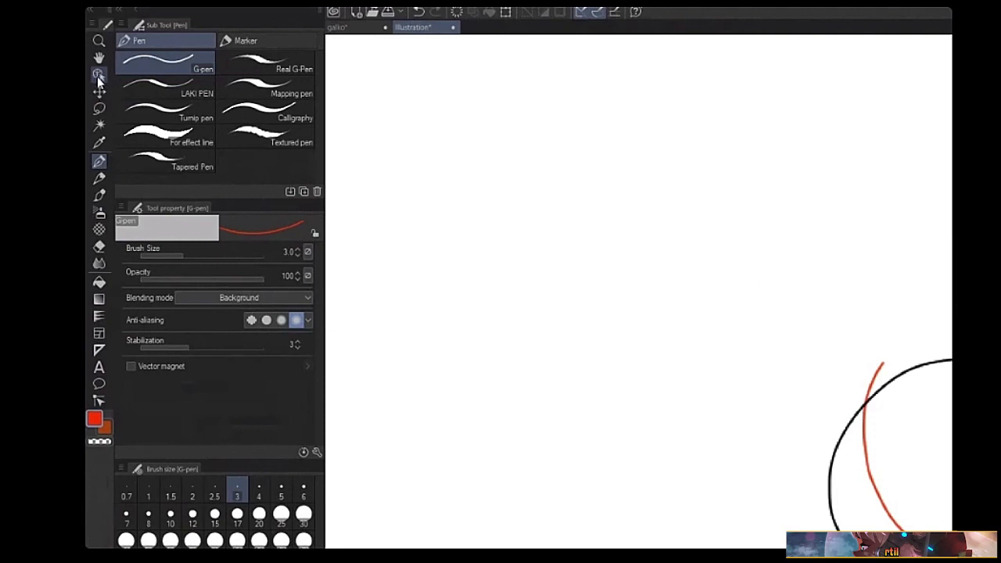
- Select the red shading curve with the Object tool and slightly move one of its lower control points
left_click(99, 75)
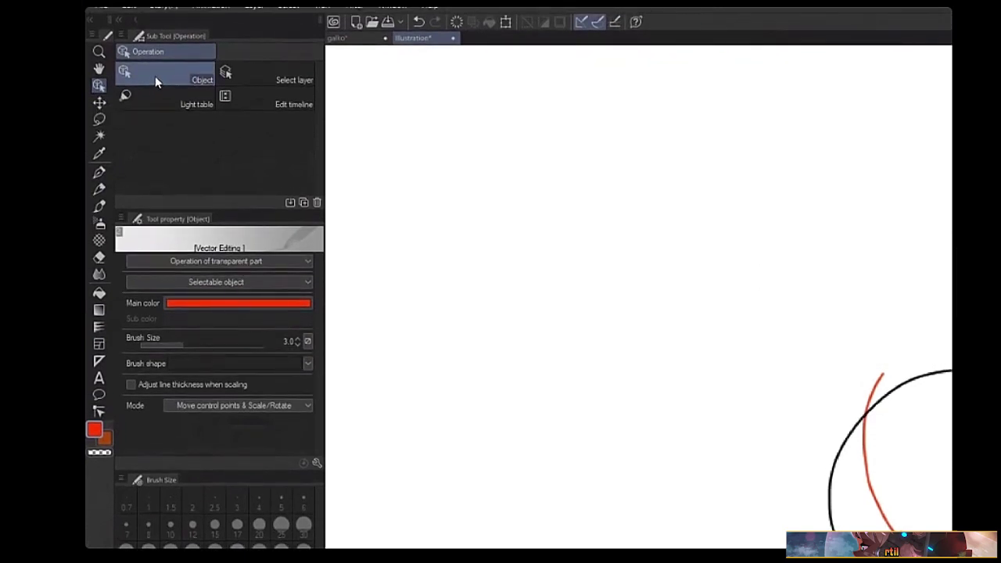
key("Tab")
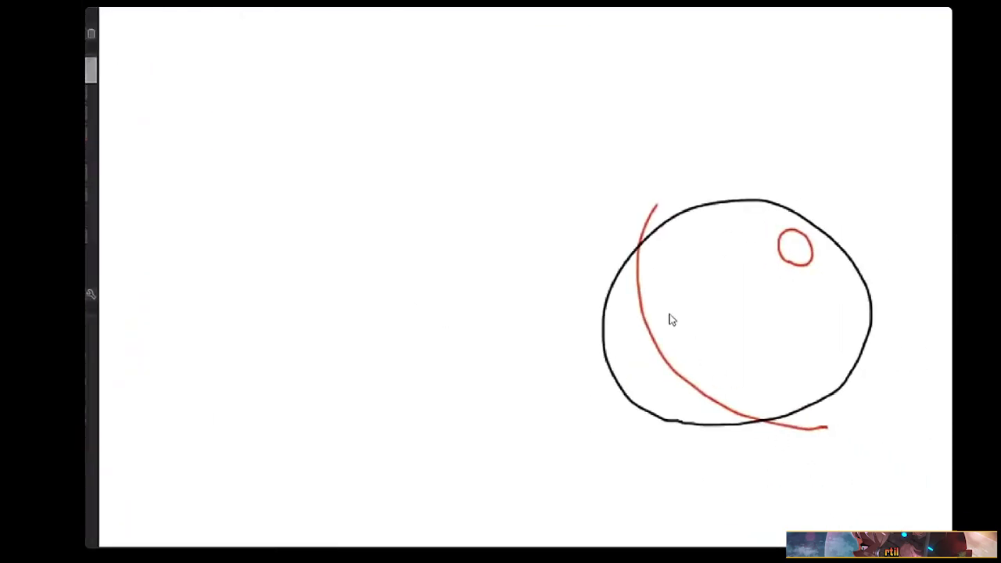
left_click(640, 294)
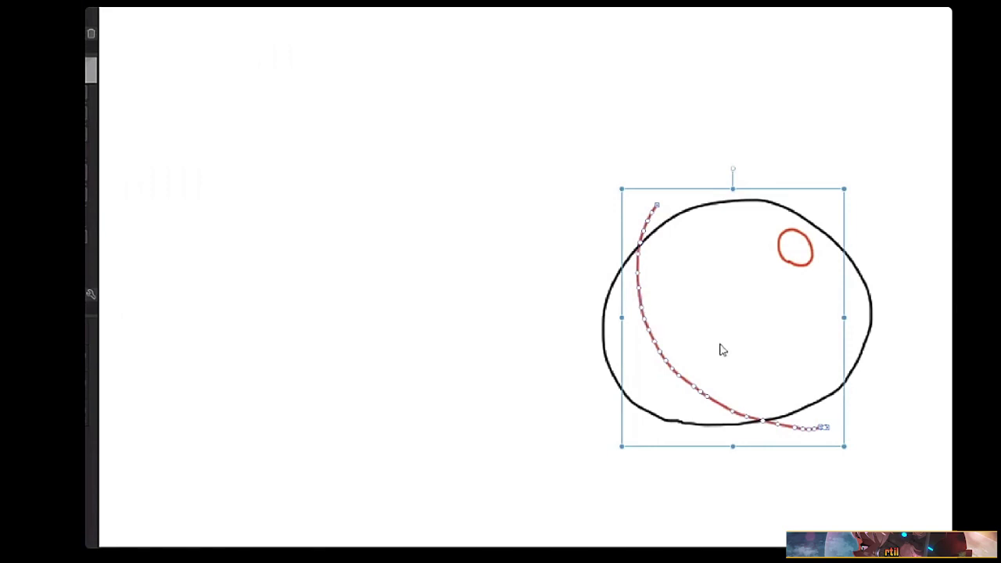
key("space")
left_click_drag(725, 342, 557, 314)
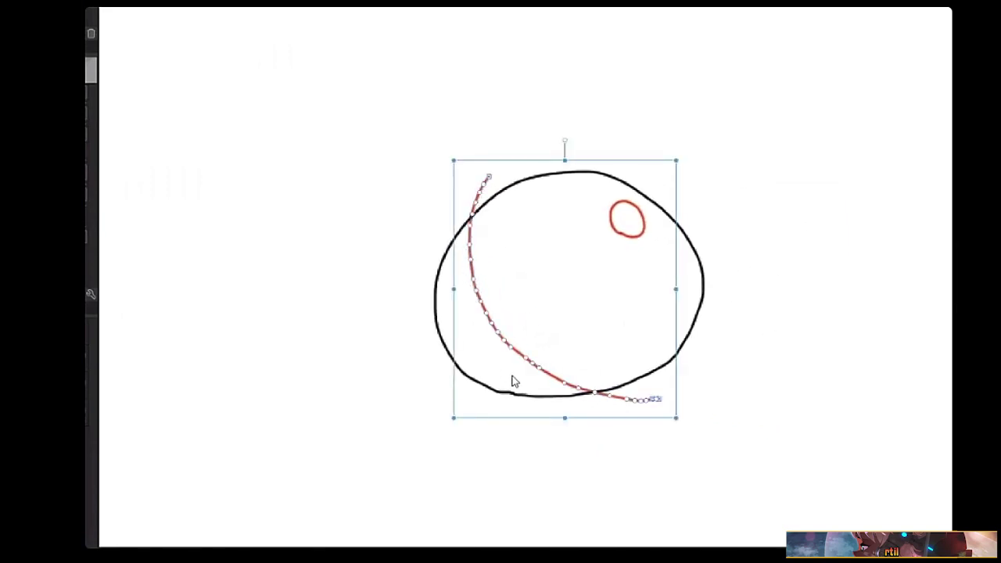
mouse_move(541, 370)
left_mouse_down()
mouse_move(565, 352)
mouse_move(538, 384)
mouse_move(550, 374)
left_mouse_up()
left_click_drag(655, 253, 599, 277)
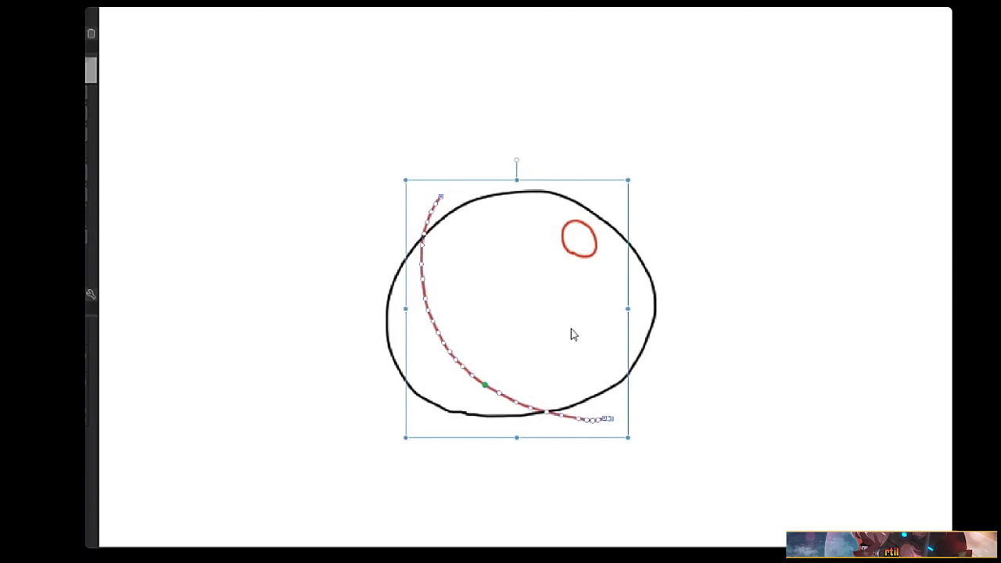
- Select the small red highlight circle to inspect its vector control points, and deselect it
left_click(578, 258)
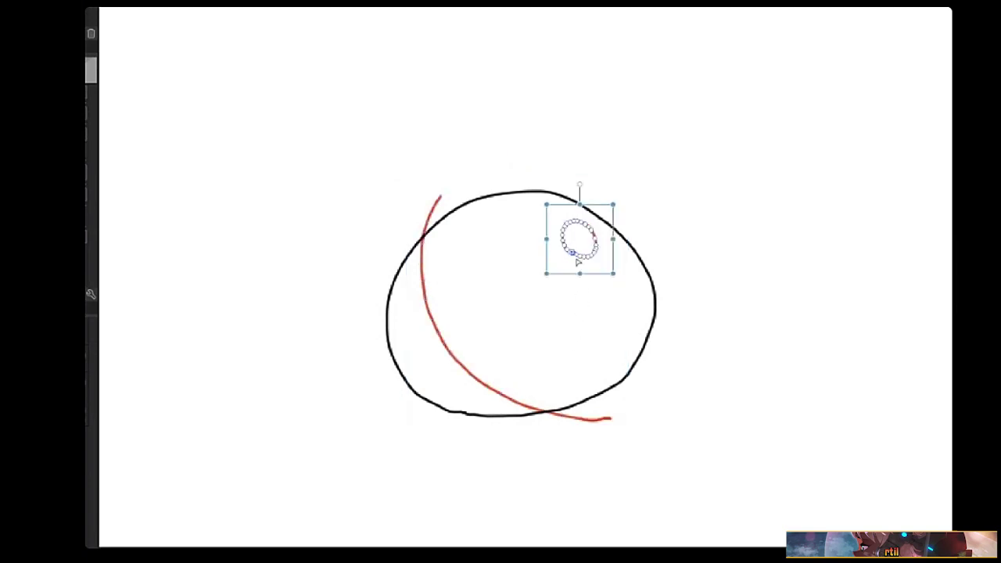
left_click(556, 321)
scroll(555, 321, "down", 3)
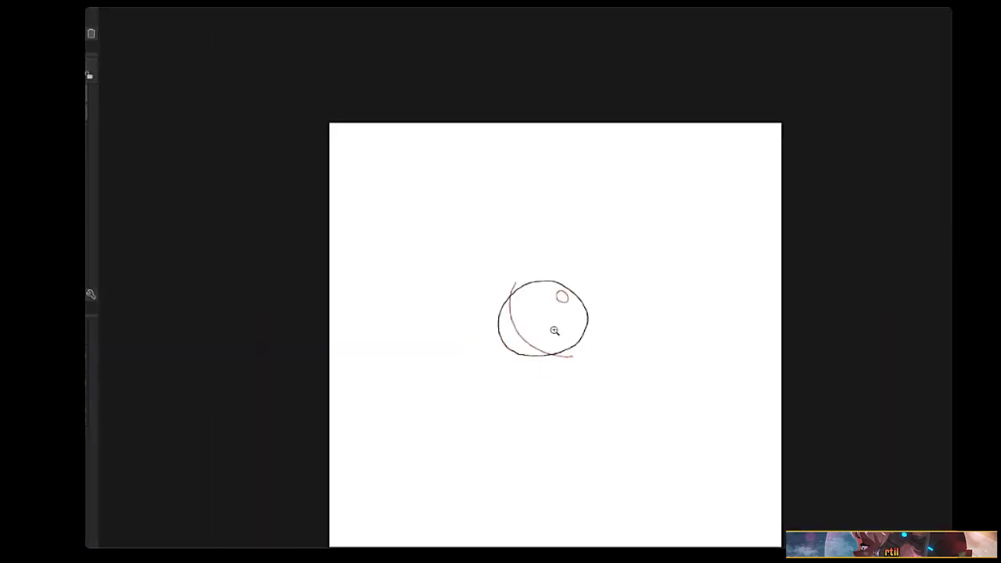
left_click_drag(559, 292, 742, 217)
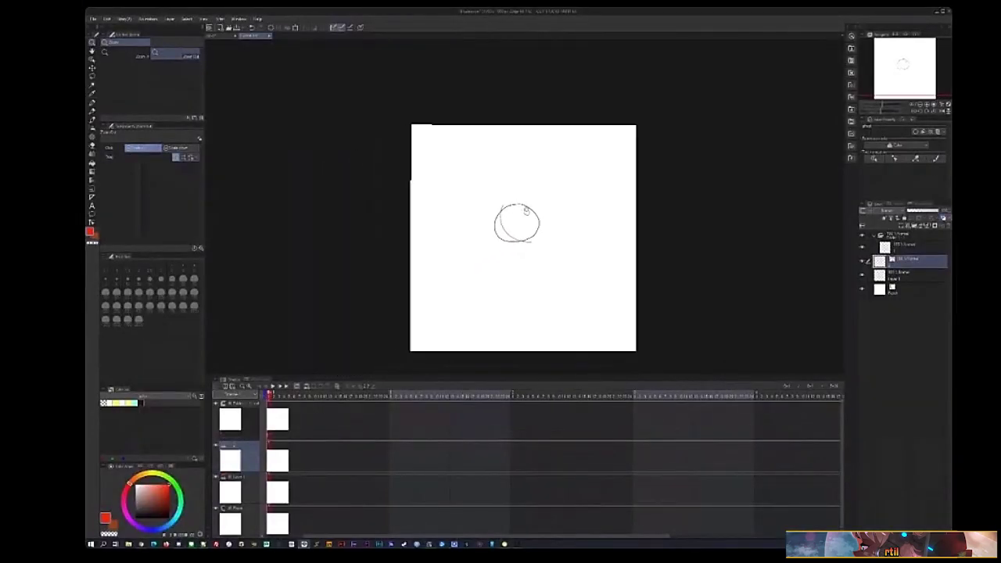
scroll(526, 210, "up", 5)
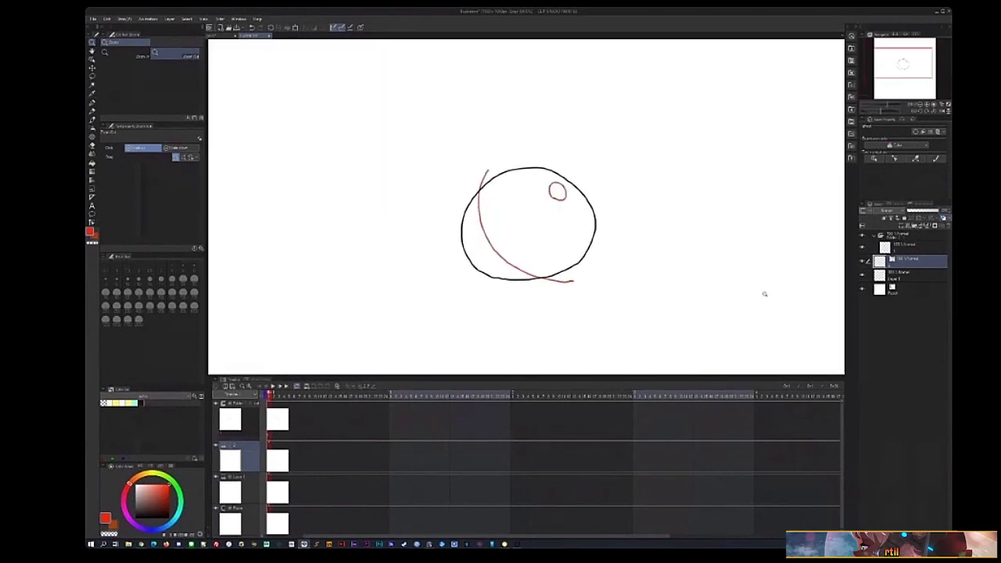
left_click_drag(675, 281, 693, 289)
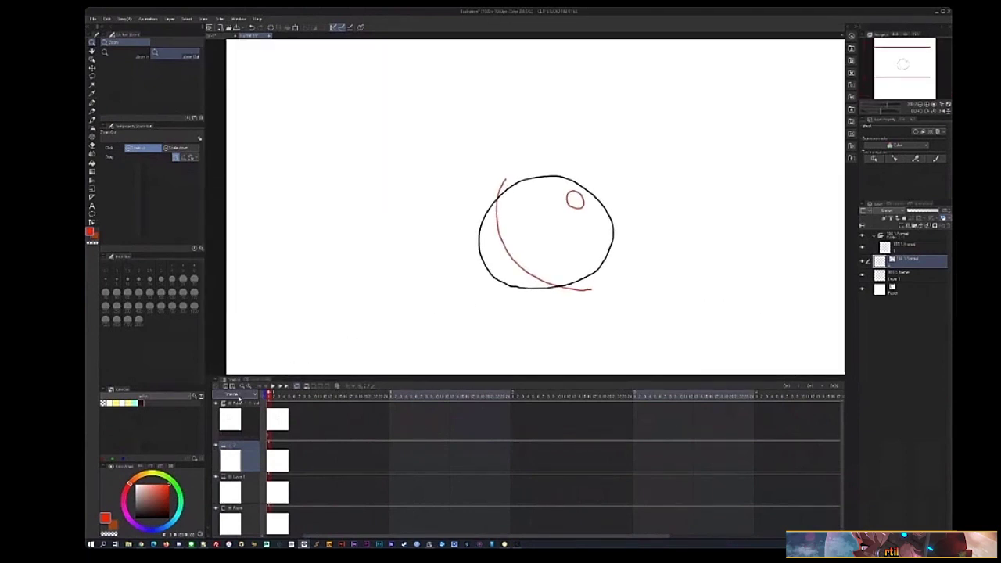
- Add a second animation folder and place it between the first animation folder and the red vector layer
right_click(239, 402)
mouse_move(297, 410)
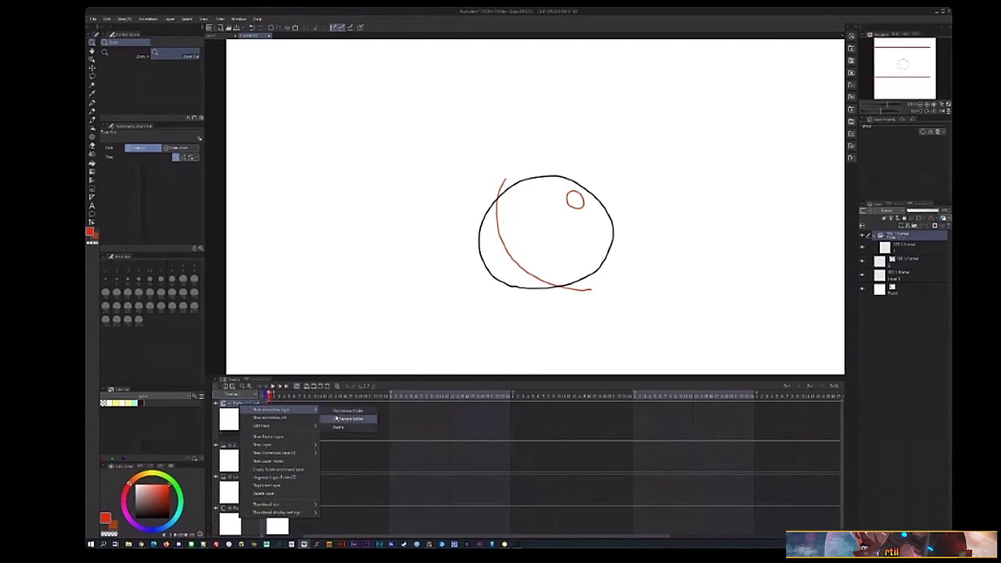
left_click(338, 420)
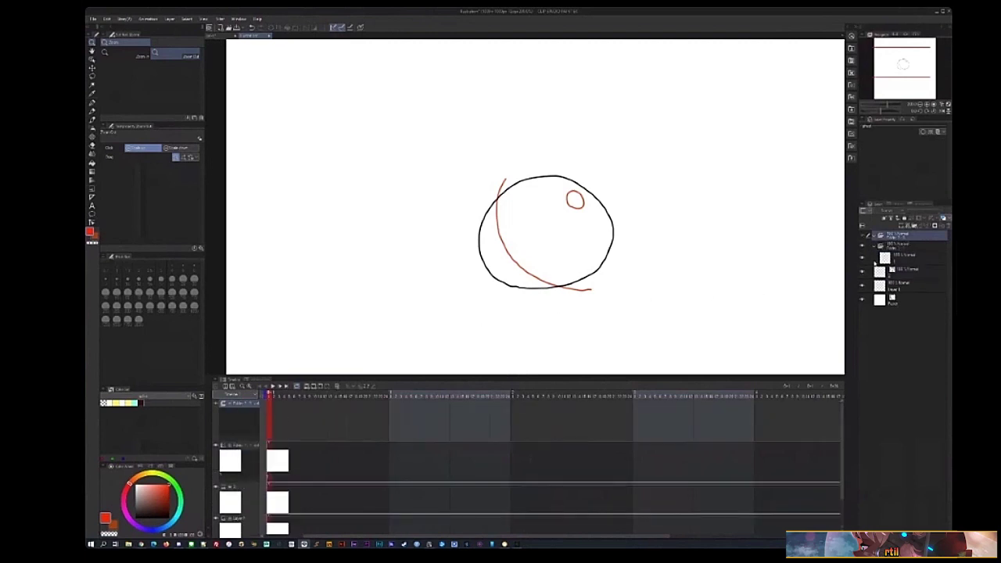
left_click_drag(898, 237, 900, 265)
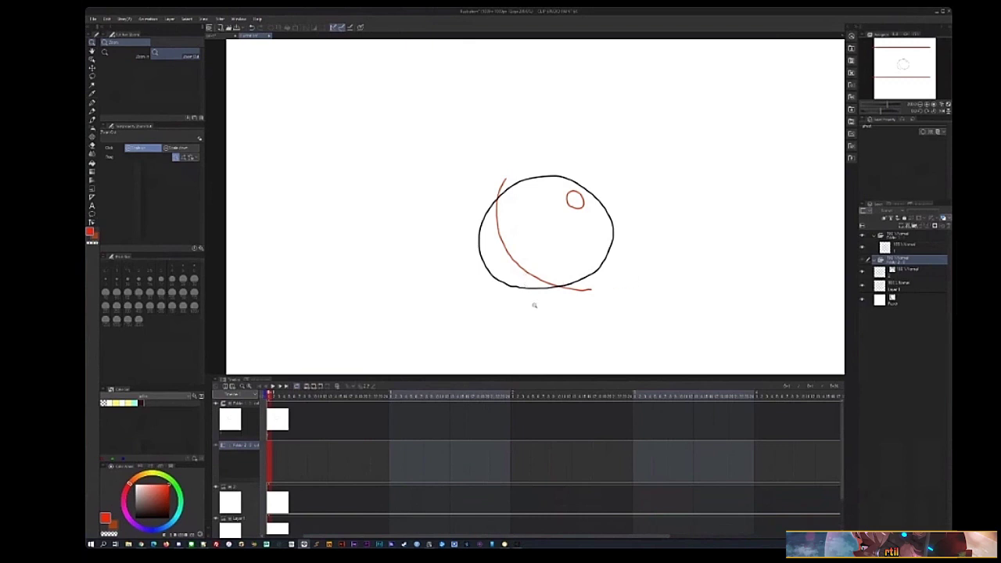
- Create a new animation cel on the first frame of the second animation folder
right_click(266, 456)
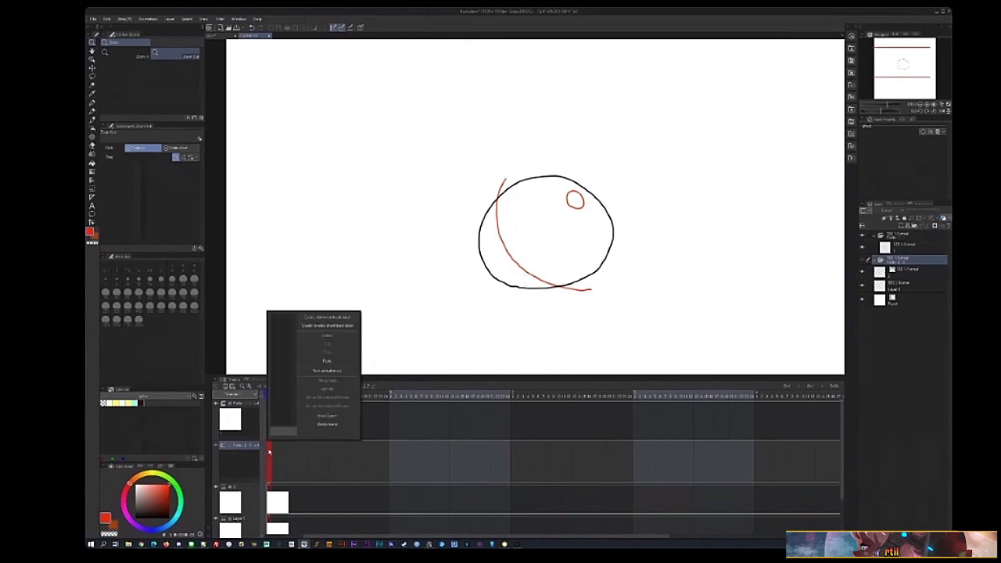
left_click(318, 379)
left_click_drag(580, 231, 585, 246)
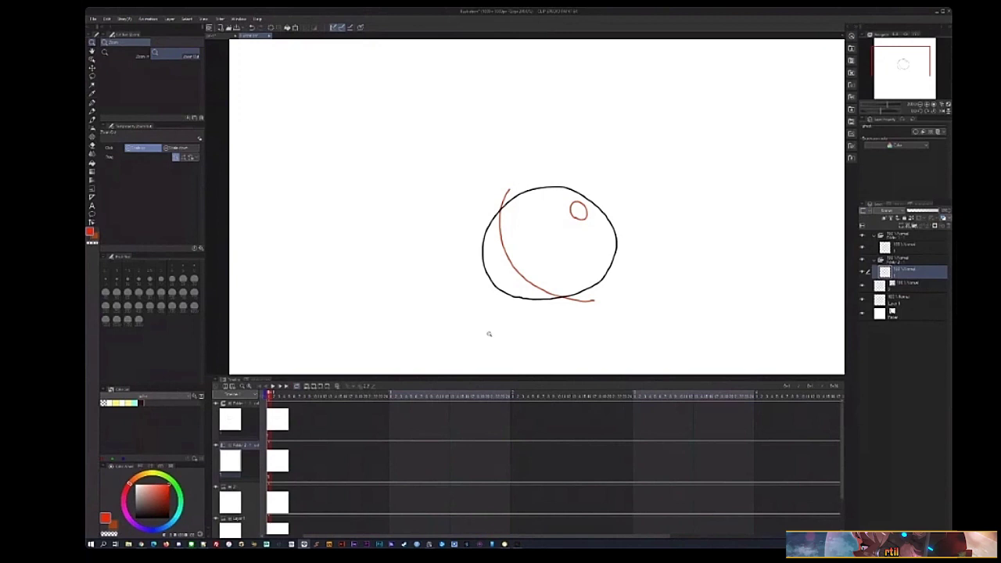
mouse_move(317, 247)
left_mouse_down()
mouse_move(331, 256)
mouse_move(306, 243)
left_mouse_up()
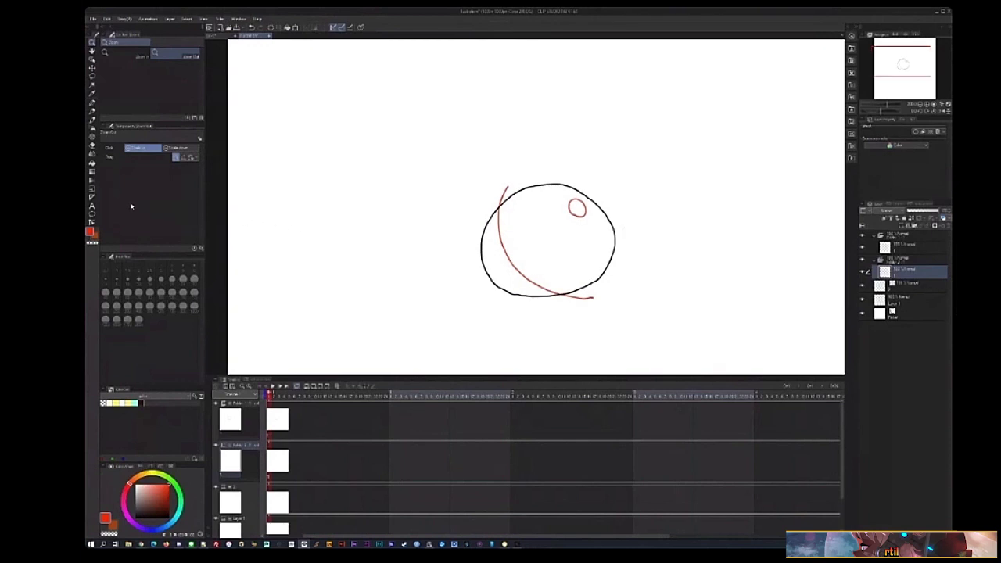
left_click_drag(429, 268, 423, 255)
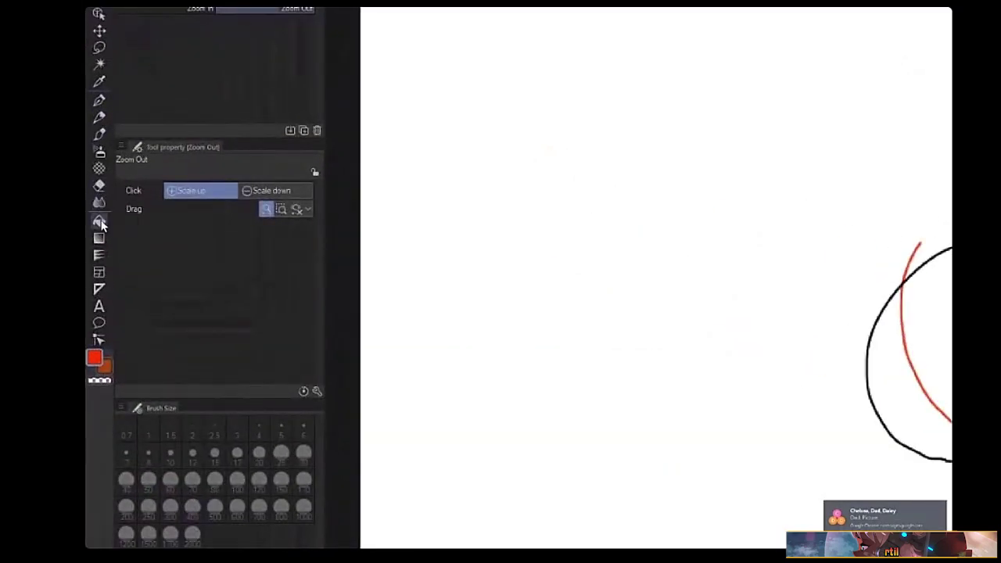
- Choose the Refer only to editing layer fill sub tool and open its detailed sub tool settings
left_click(99, 225)
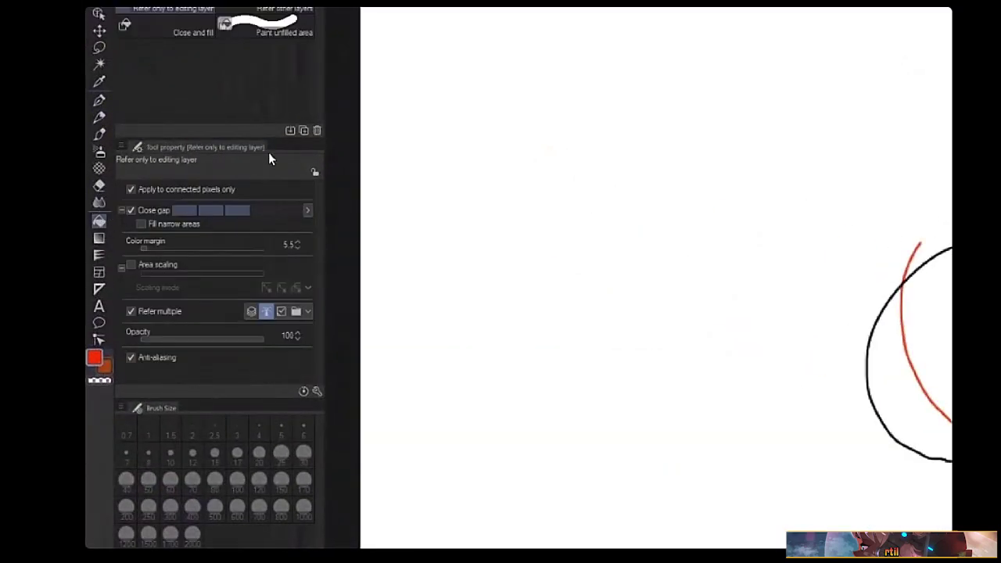
left_click_drag(269, 152, 267, 178)
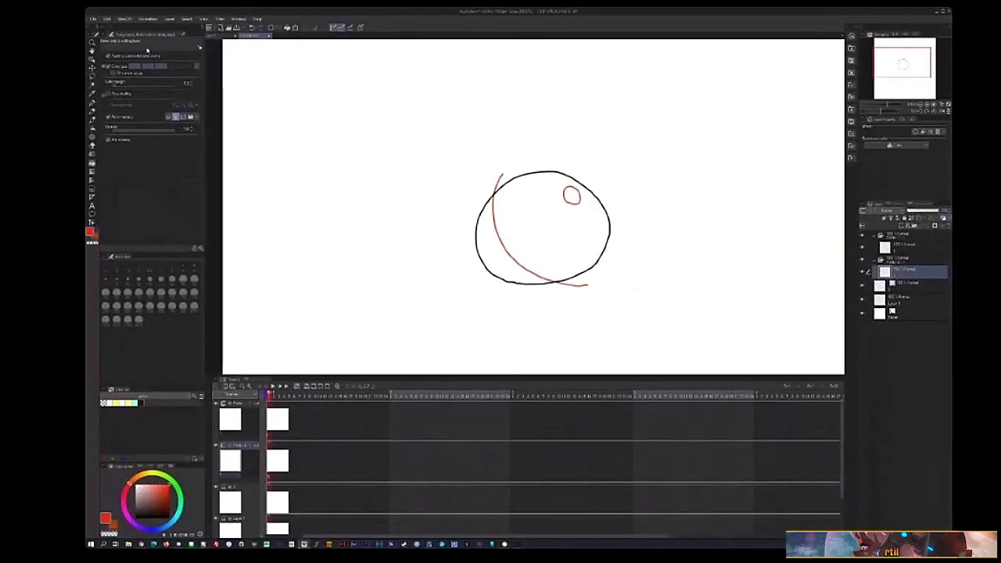
left_click_drag(149, 35, 140, 258)
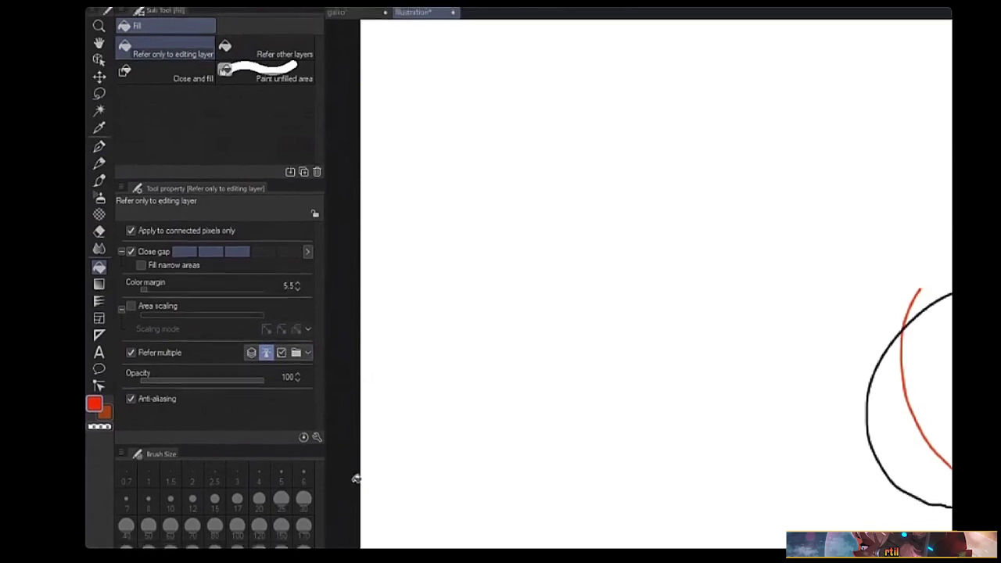
left_click(317, 435)
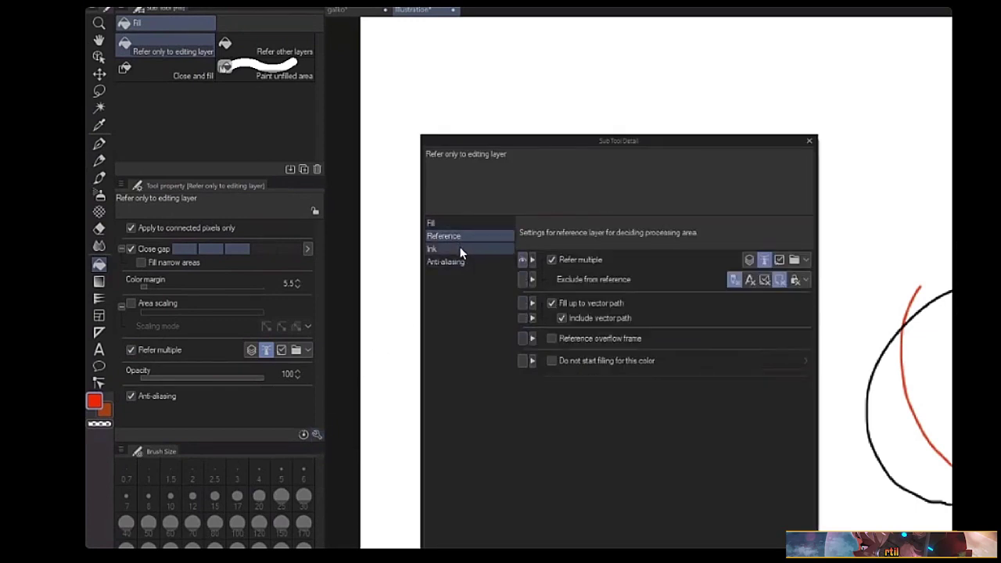
- With Fill up to vector path and Include vector path enabled, save all of the fill sub tool's settings as default
left_click(561, 319)
left_click_drag(568, 140, 563, 35)
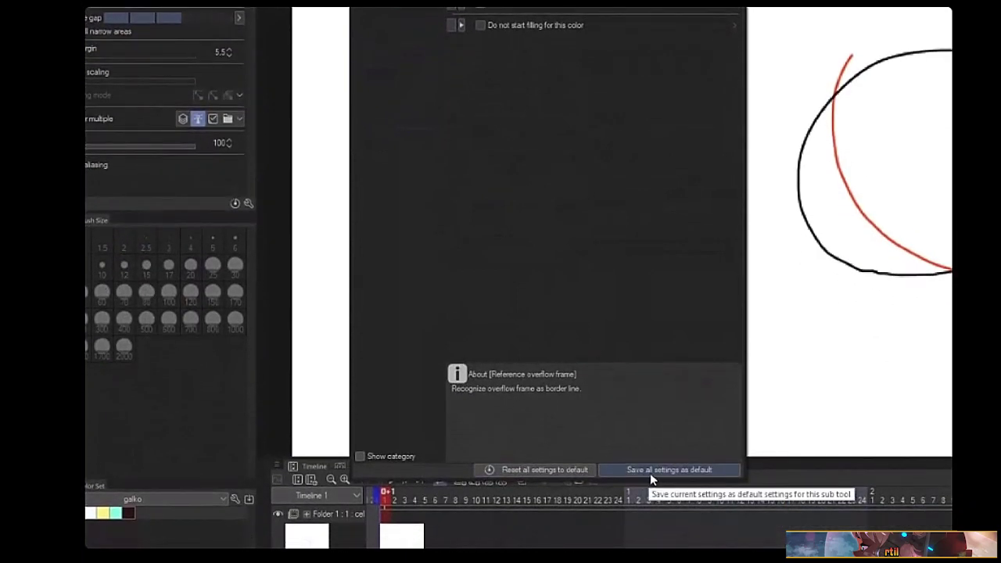
left_click(656, 471)
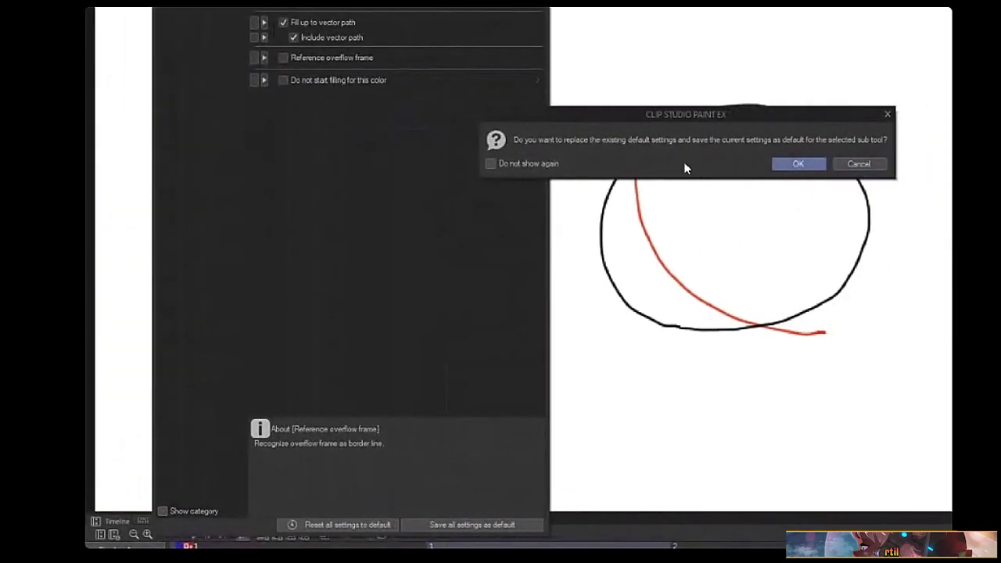
left_click(790, 164)
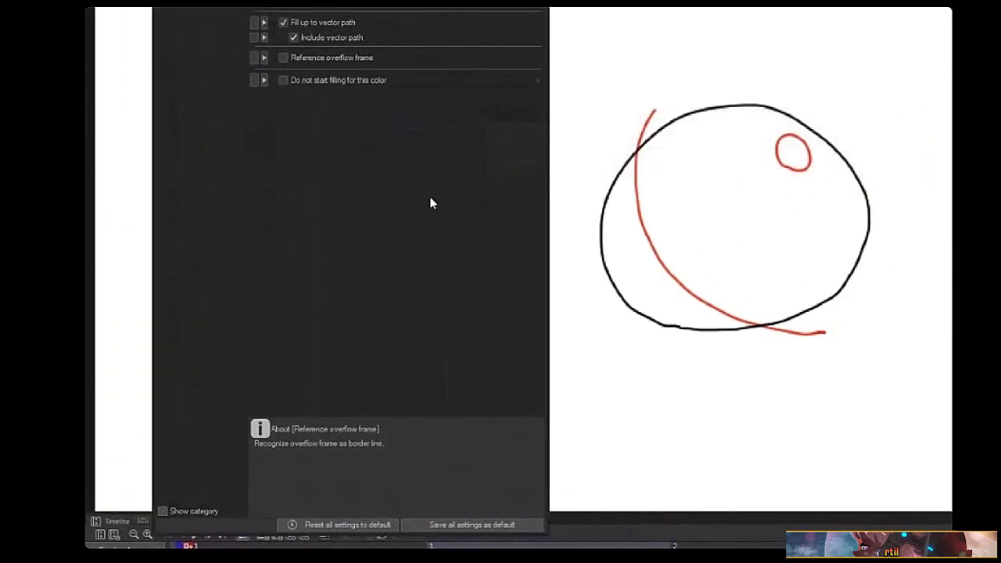
left_click(540, 52)
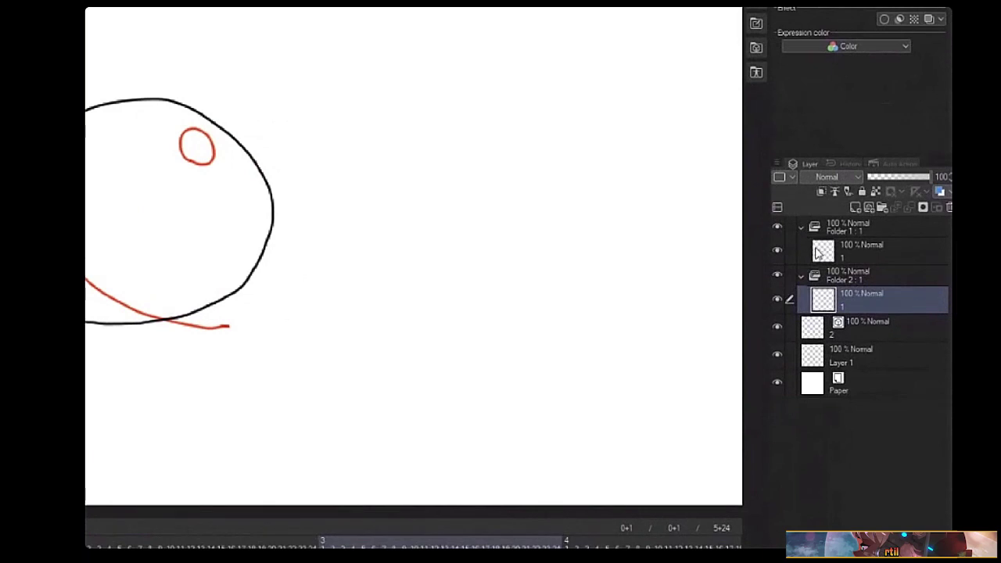
- Set the line art cel as the reference layer and try moving the red vector layer into the first animation folder
left_click(820, 251)
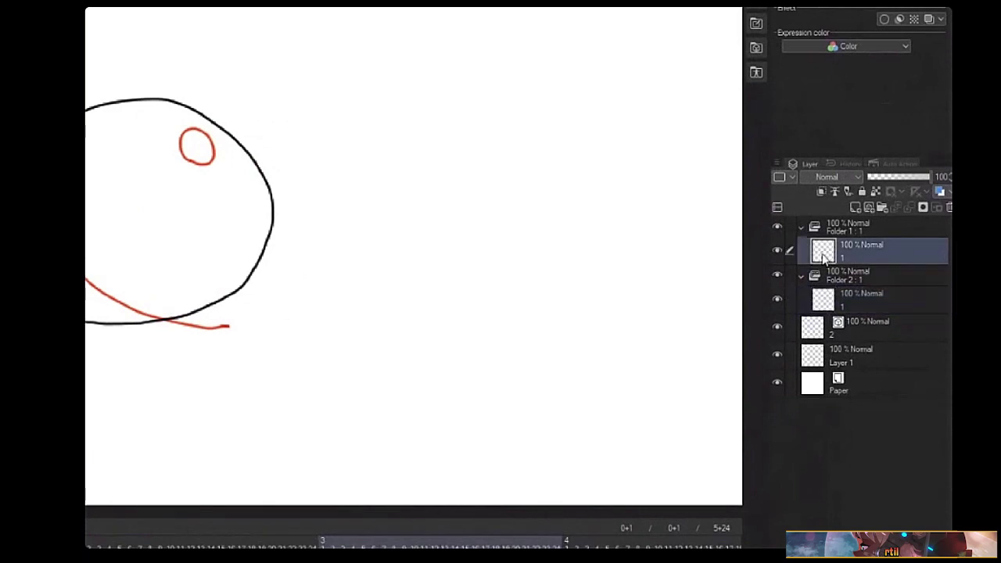
left_click(835, 194)
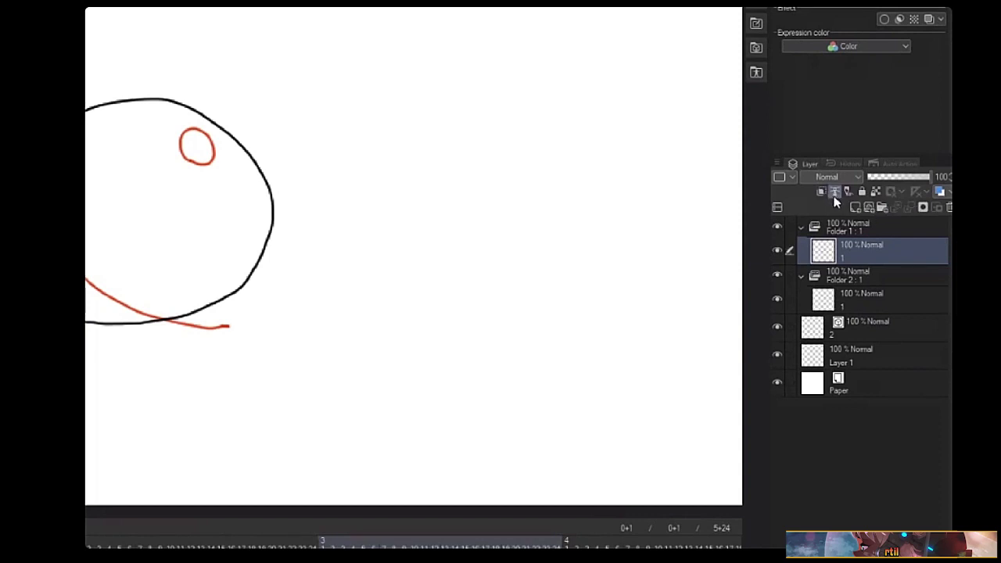
left_click(812, 327)
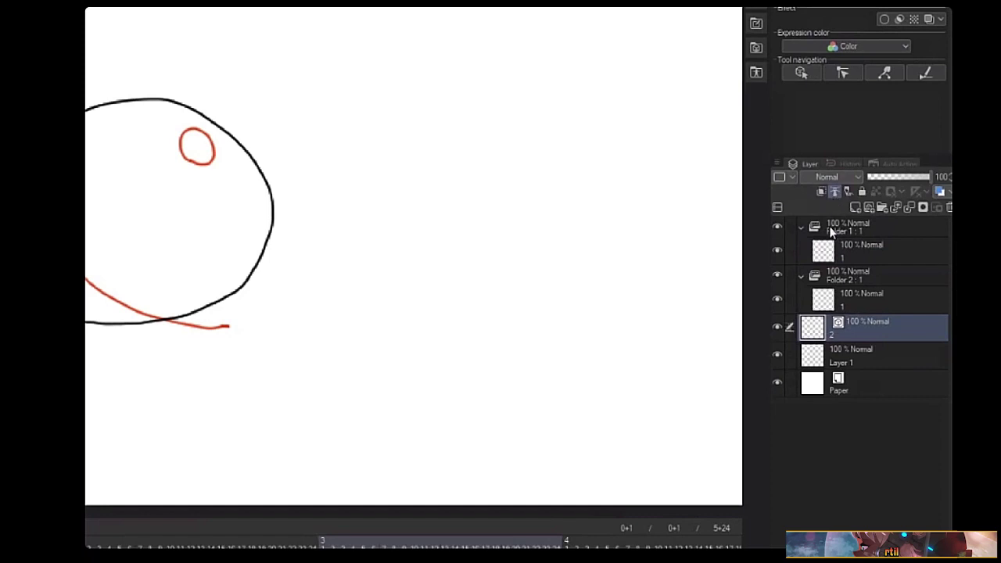
mouse_move(812, 335)
left_mouse_down()
mouse_move(820, 270)
mouse_move(832, 273)
mouse_move(832, 262)
left_mouse_up()
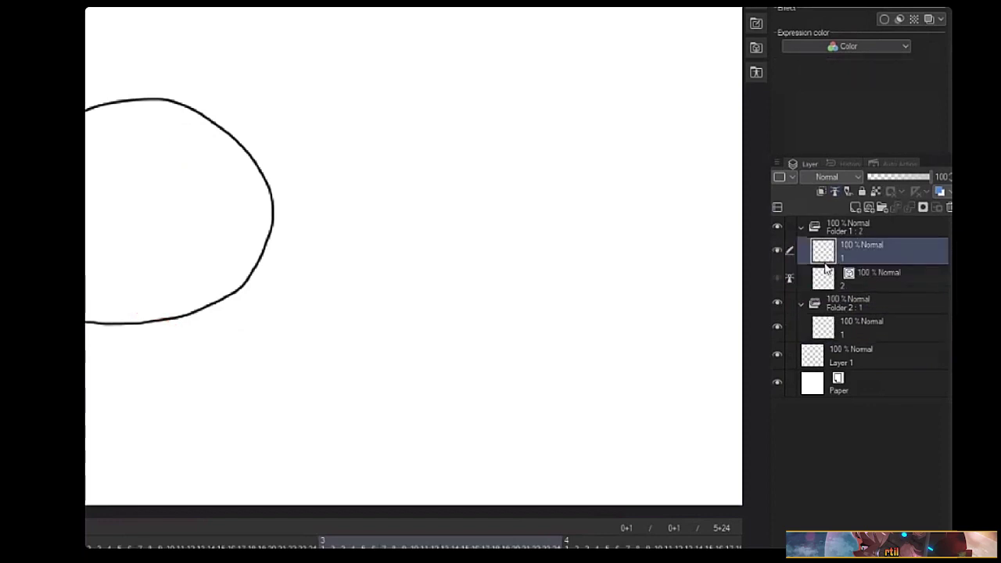
- Try setting the first animation folder as the reference layer, and add its two layers to the selection
left_click(823, 278)
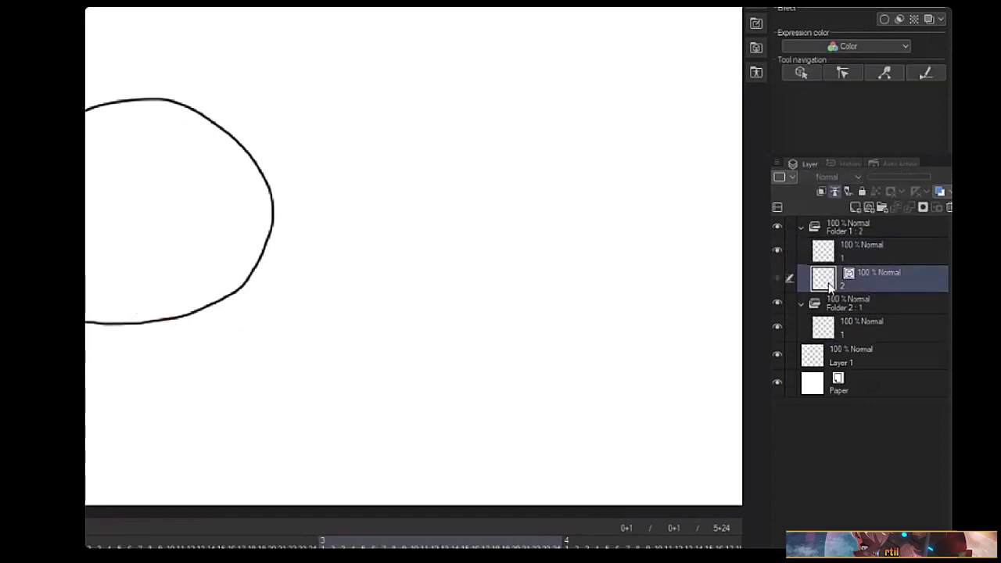
left_click(828, 233)
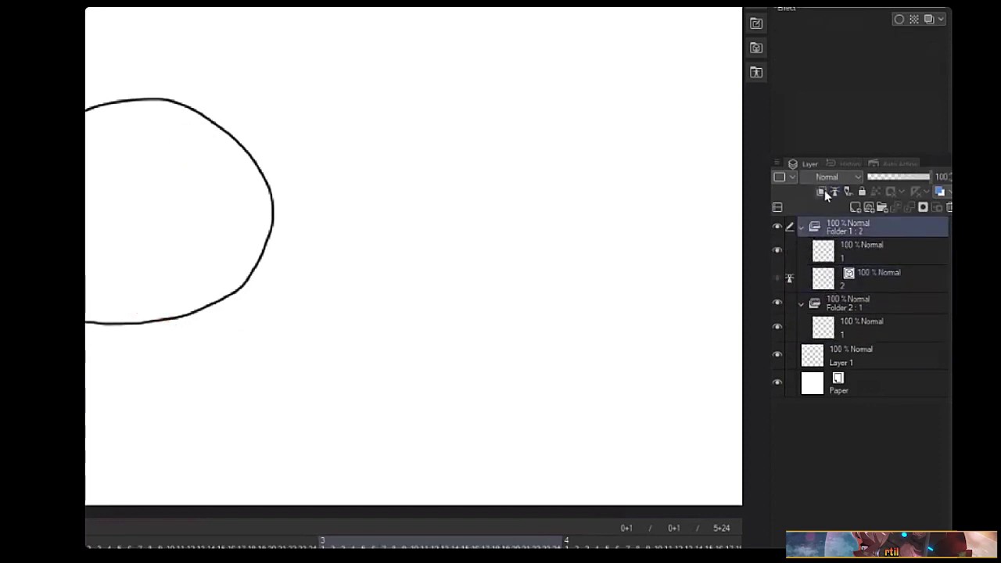
left_click(834, 191)
left_click_drag(795, 252, 789, 285)
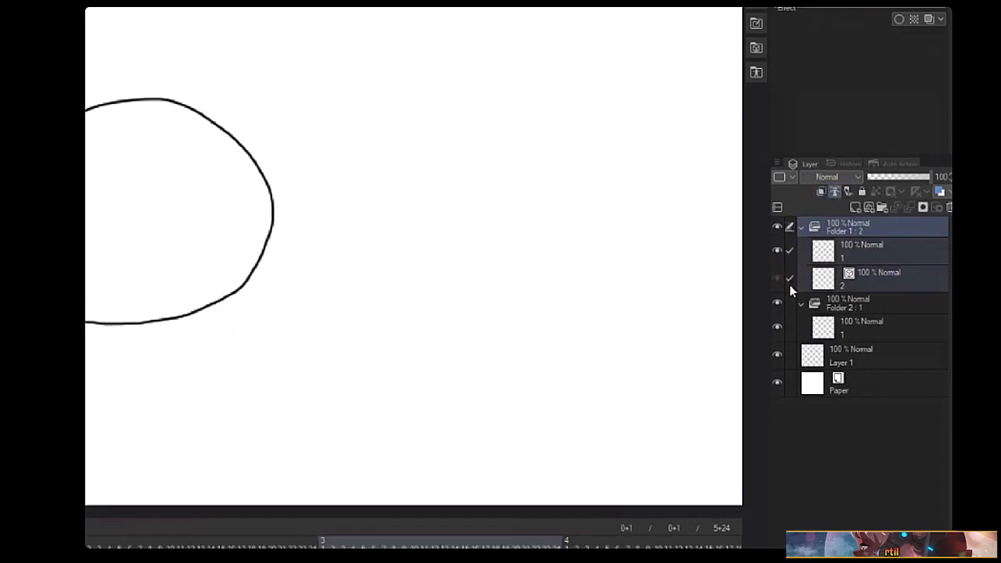
left_click_drag(402, 225, 516, 281)
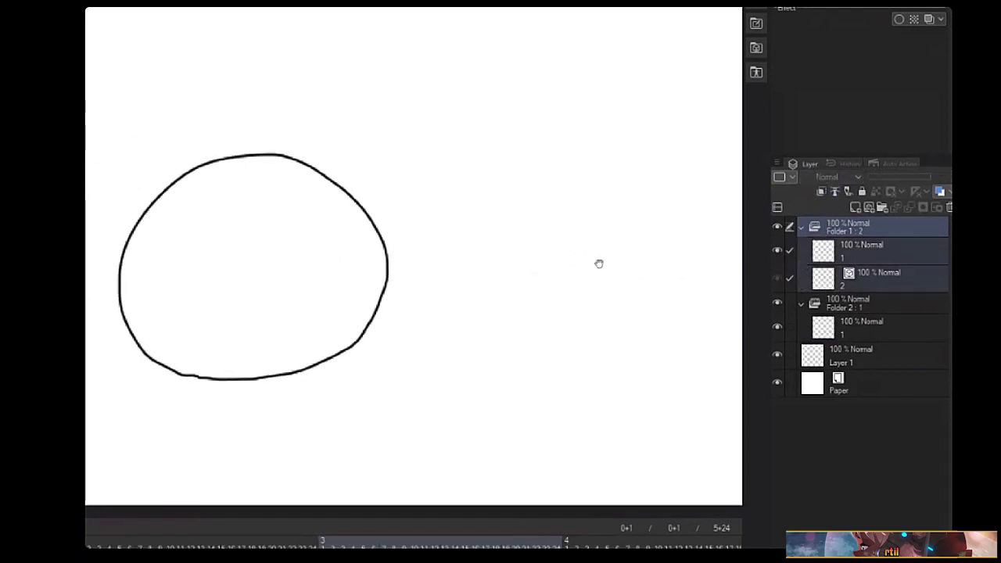
- Move the red vector layer out of the first animation folder and place it between the two animation folders
left_click_drag(821, 282, 830, 305)
key("ctrl+z")
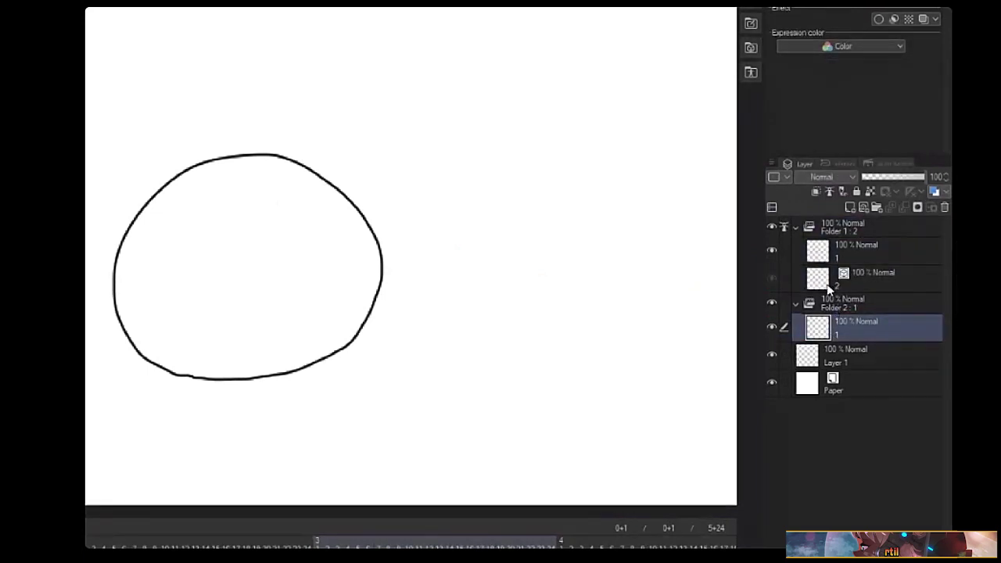
left_click(828, 288)
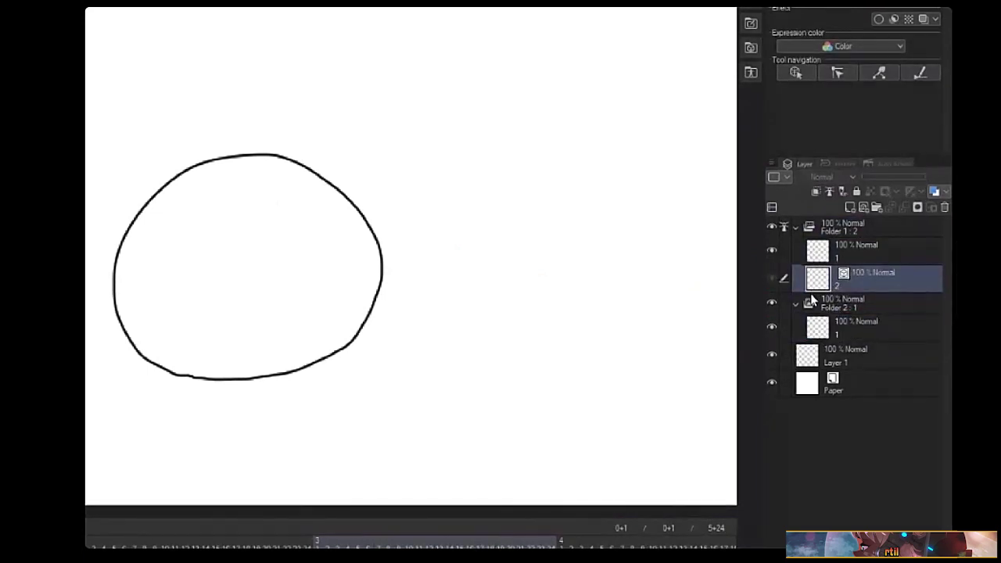
left_click_drag(814, 283, 814, 304)
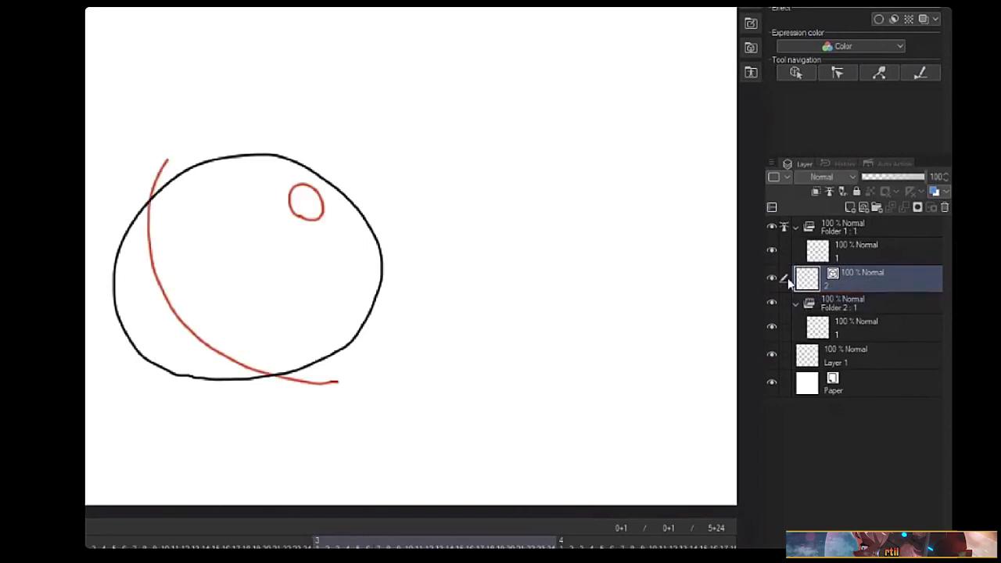
- Set the first animation folder, its line art cel and the red vector layer together as reference layers
left_click(828, 228, "ctrl")
left_click(830, 192)
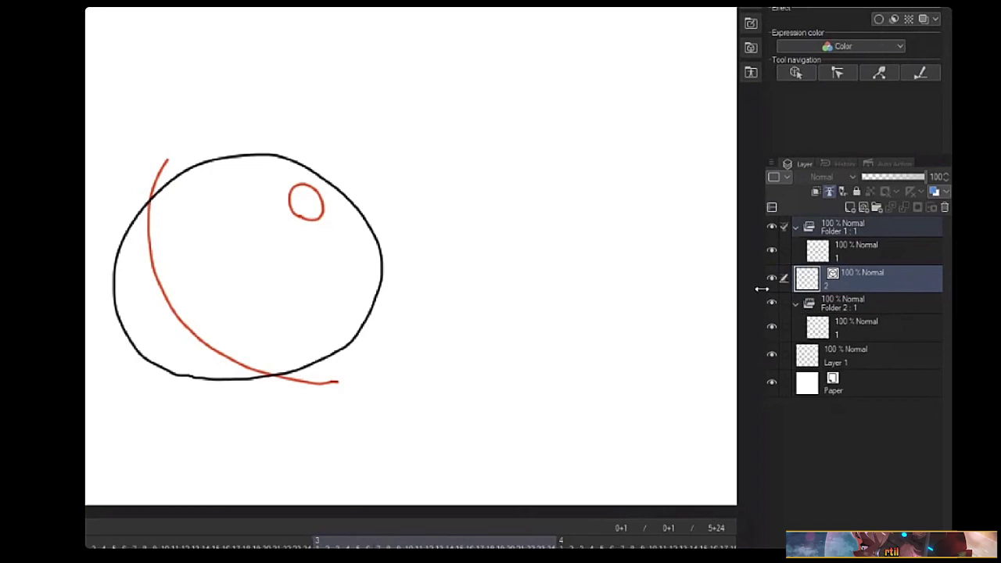
left_click(833, 255, "ctrl")
left_click(829, 192)
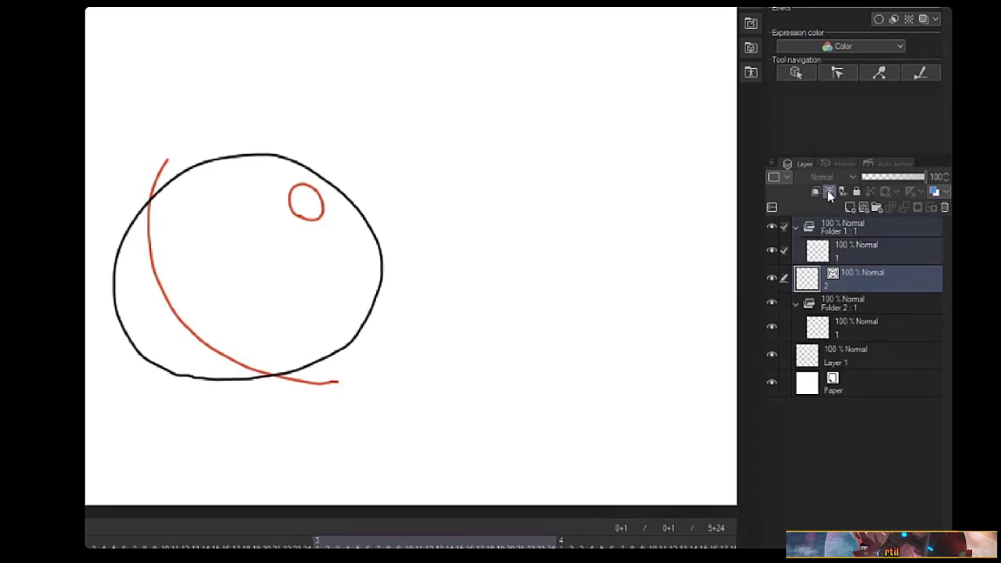
mouse_move(359, 315)
left_mouse_down()
mouse_move(438, 342)
mouse_move(485, 335)
left_mouse_up()
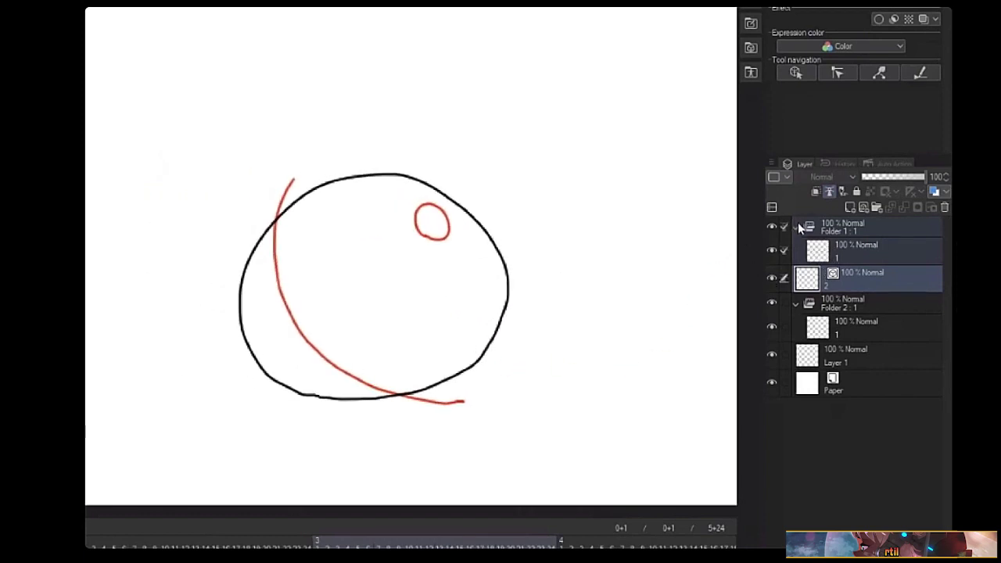
left_click(820, 229)
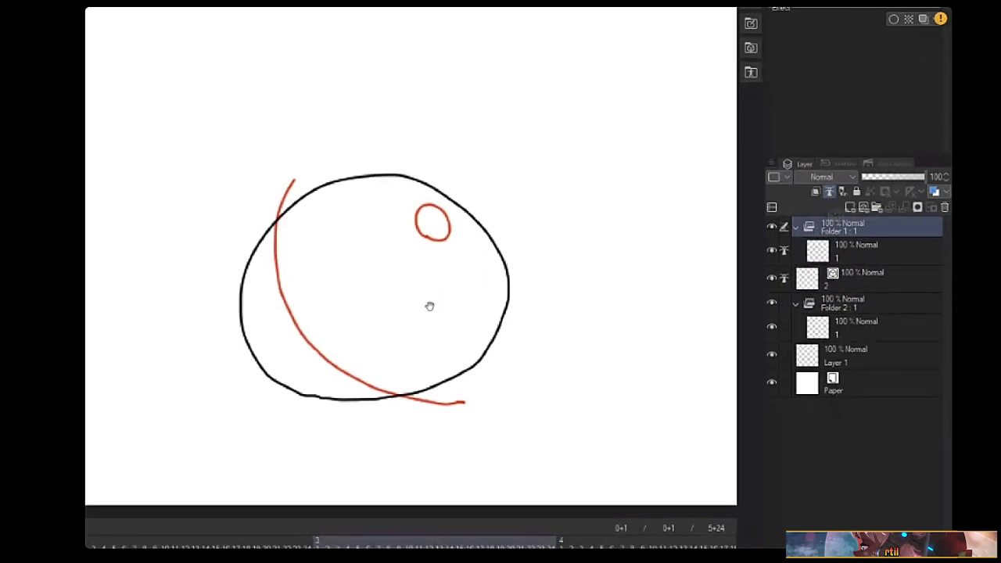
left_click_drag(429, 304, 511, 303)
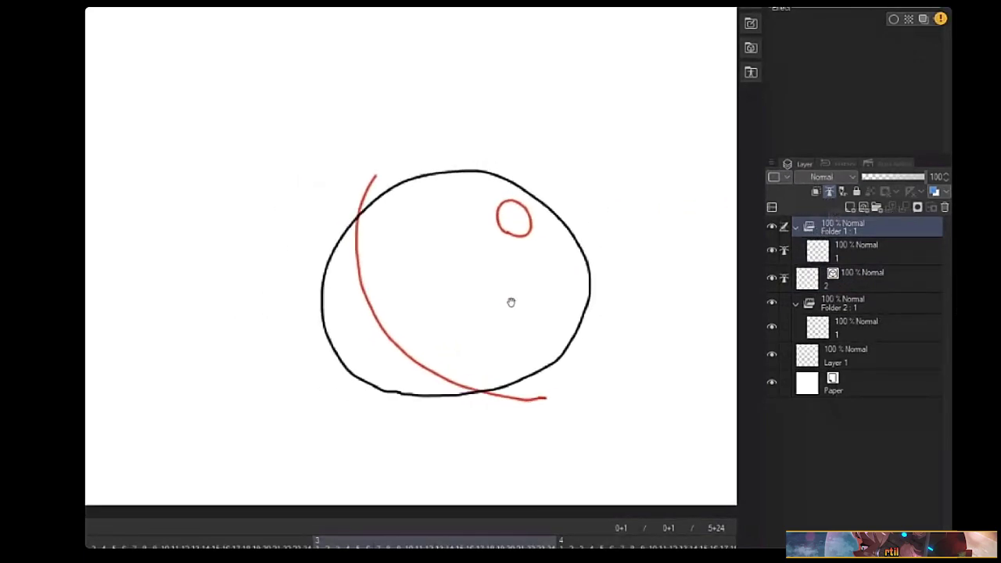
- On the second animation folder's cel, fill the circle's main area outside the shading and highlight guides with light cyan
left_click(813, 330)
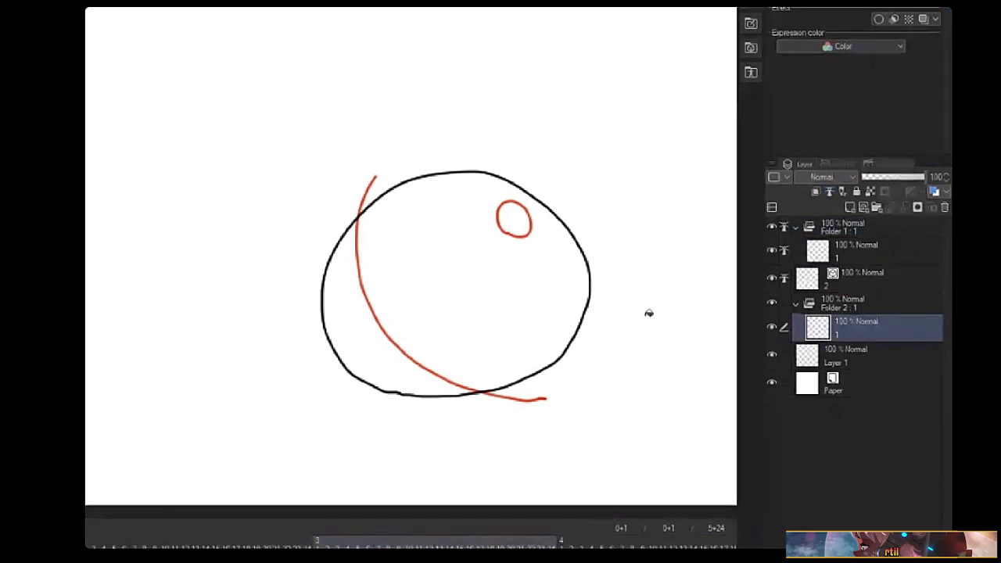
left_click_drag(346, 261, 356, 268)
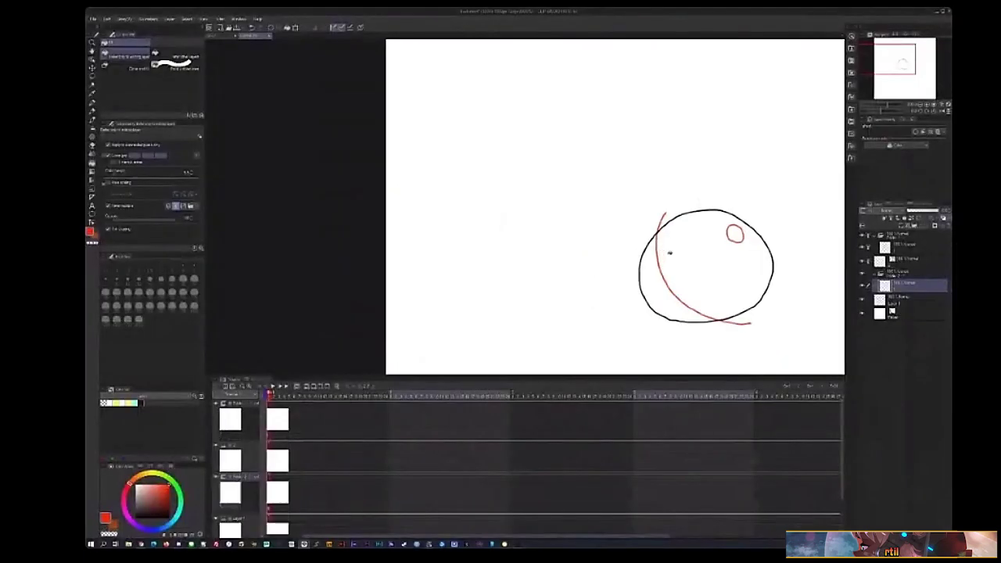
left_click_drag(457, 251, 374, 253)
left_click_drag(662, 248, 553, 237)
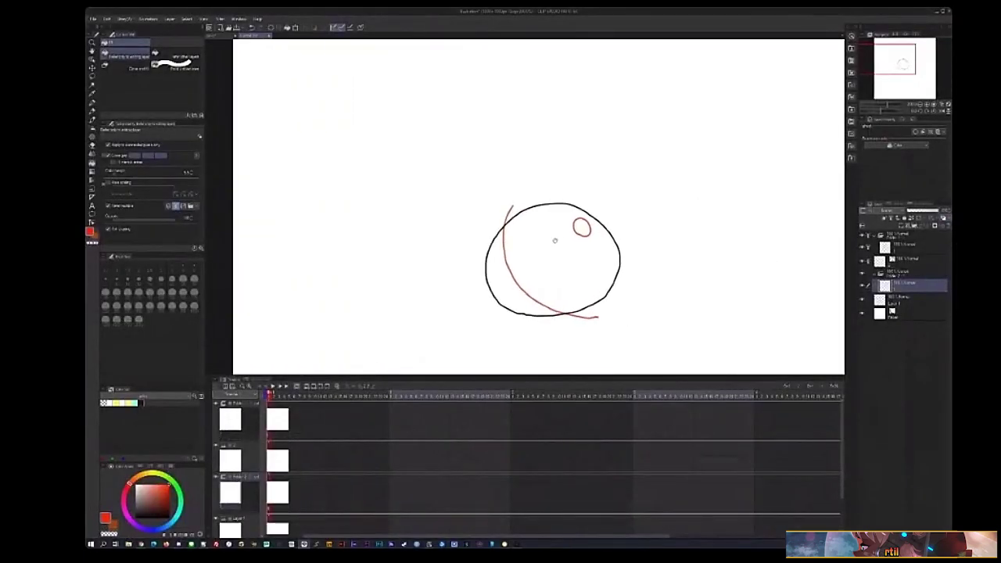
left_click_drag(154, 483, 149, 484)
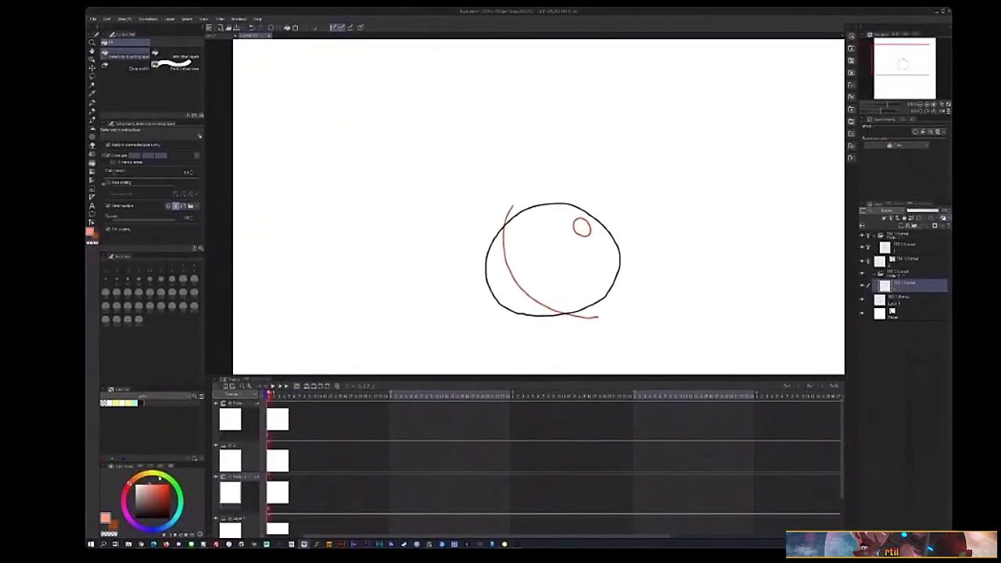
left_click(160, 474)
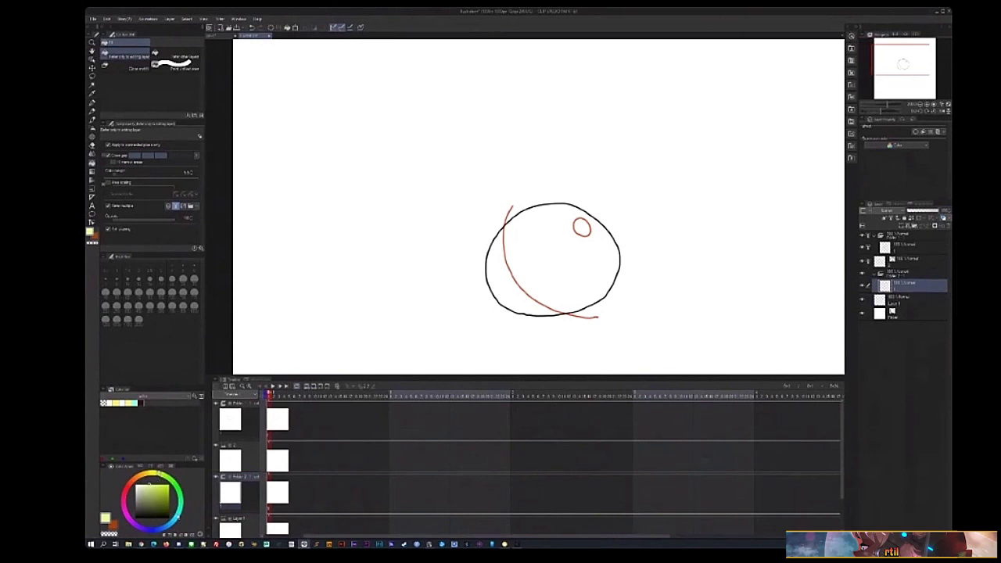
left_click(179, 517)
left_click_drag(157, 486, 154, 484)
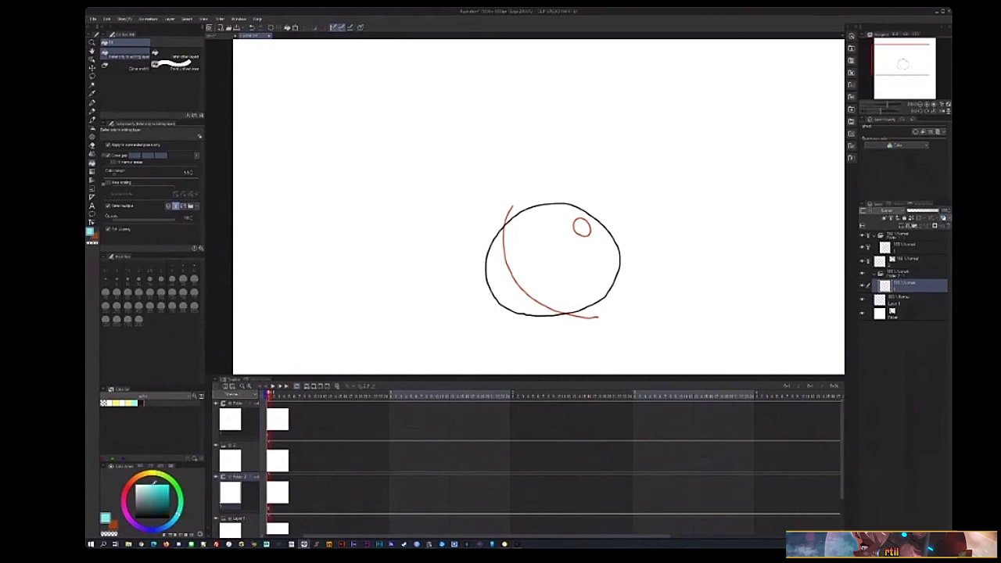
left_click(528, 270)
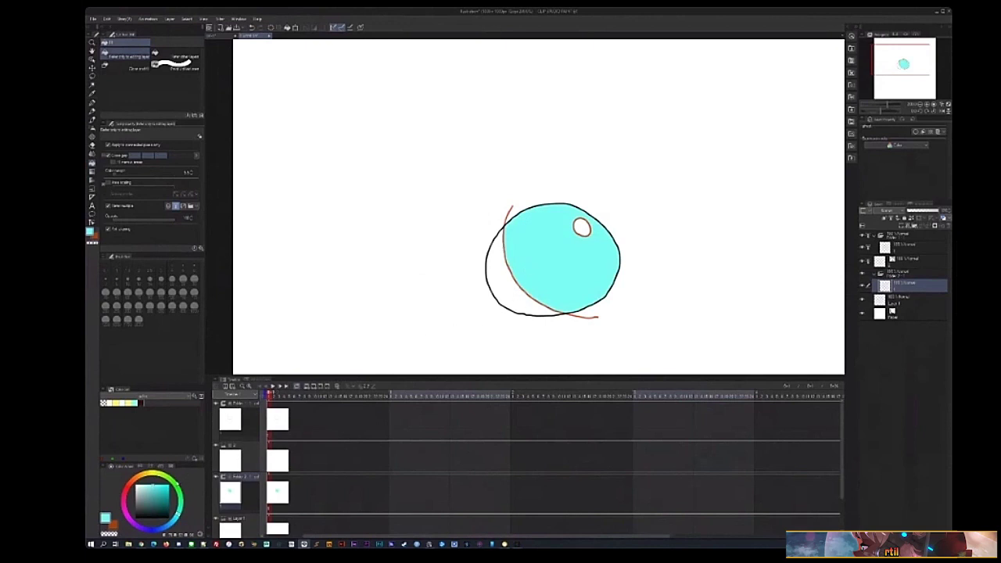
- Fill the circle's crescent shading area with dark teal and the small highlight with pale mint
left_click(161, 493)
left_click(513, 303)
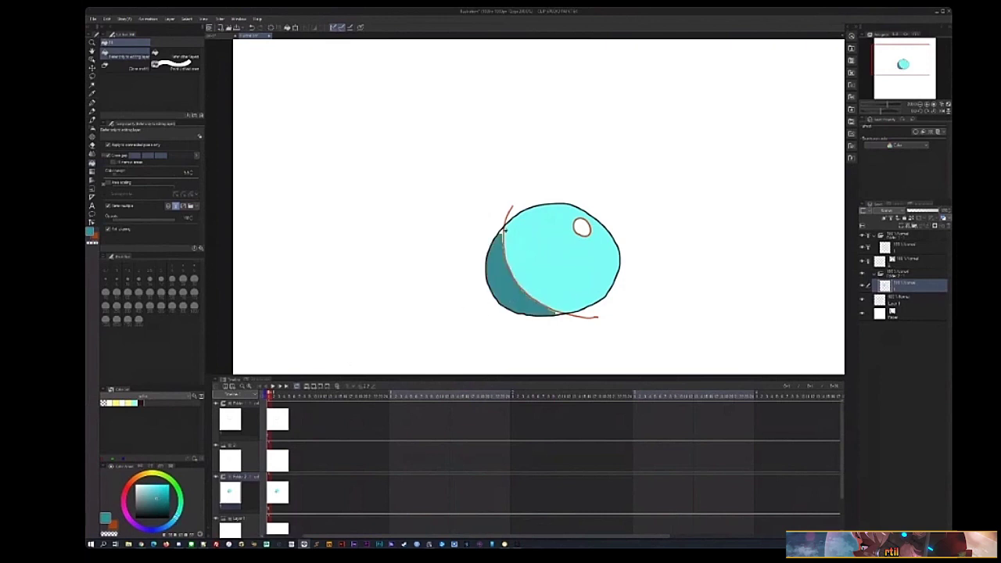
left_click(144, 481)
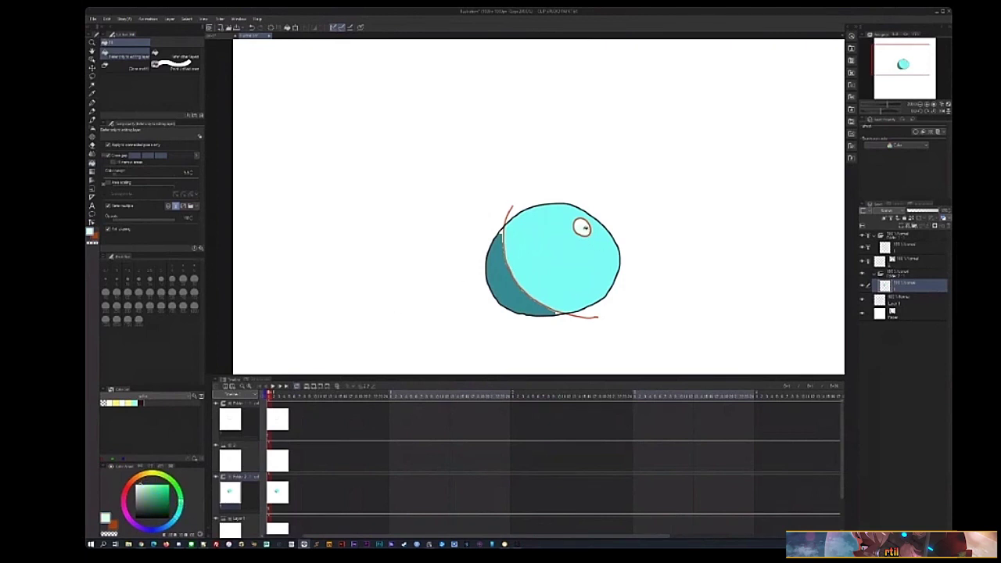
mouse_move(509, 265)
left_mouse_down()
mouse_move(459, 271)
mouse_move(548, 278)
left_mouse_up()
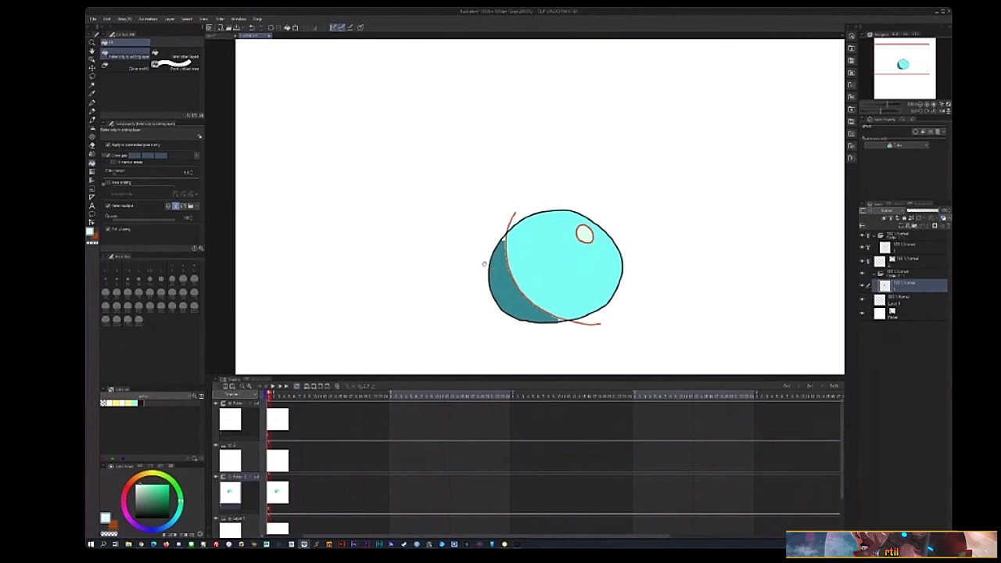
left_click_drag(485, 264, 477, 256)
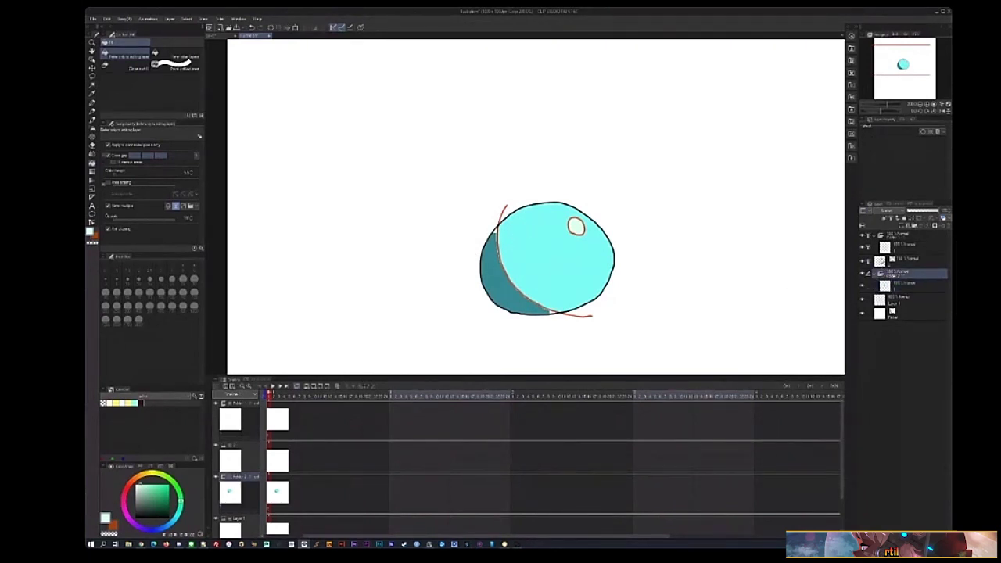
- Clear the reference layer setting from the line art folder, its cel and the red vector layer, and test a fill on the colouring cel
left_click(882, 261)
left_click(889, 235, "ctrl")
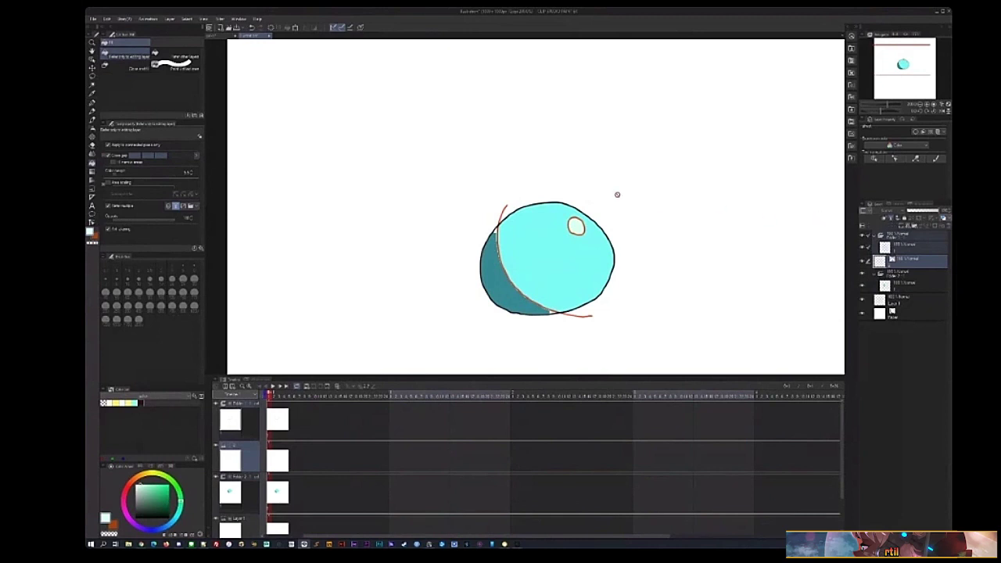
left_click(874, 288)
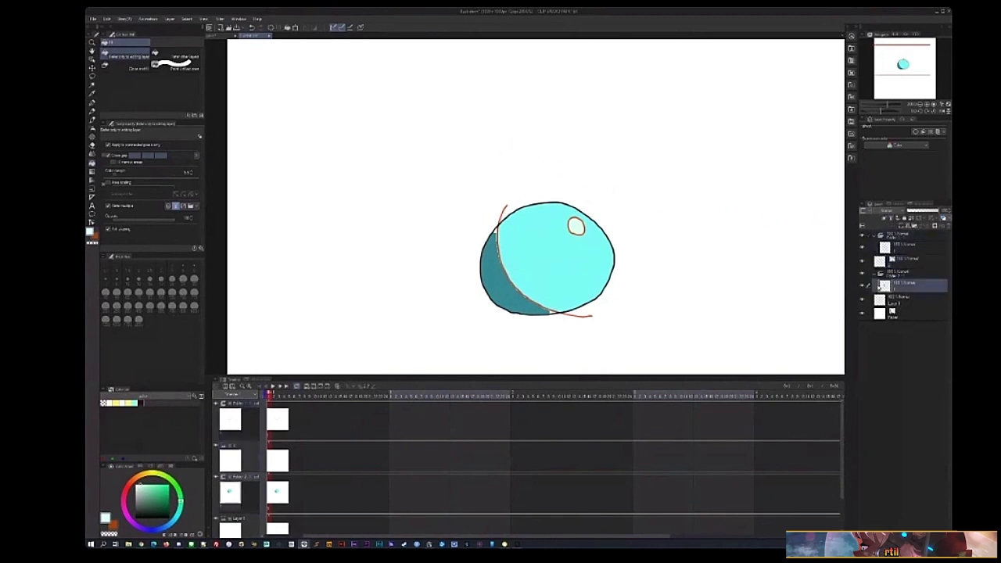
left_click(545, 130)
left_click_drag(588, 214, 612, 210)
key("ctrl+z")
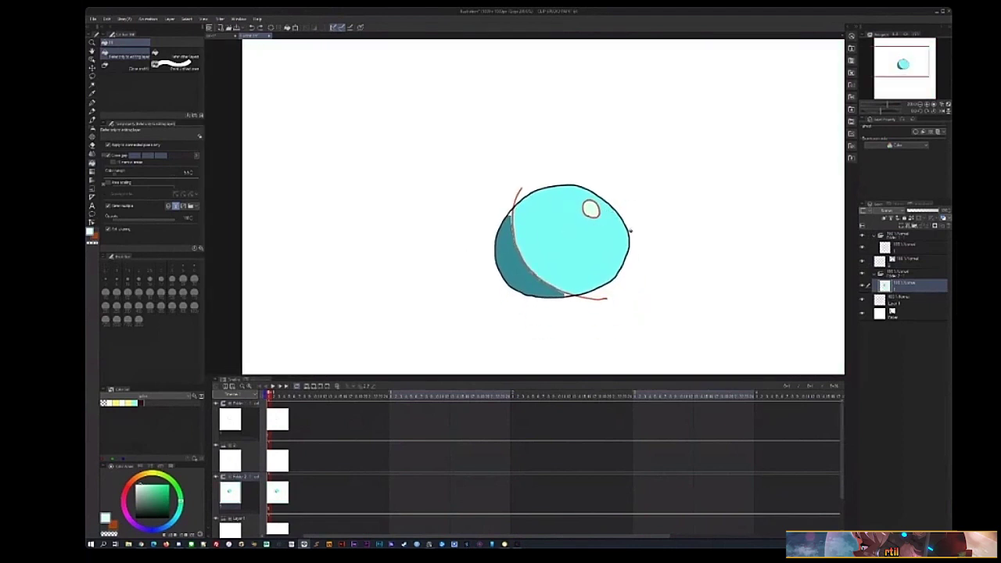
left_click_drag(627, 243, 634, 239)
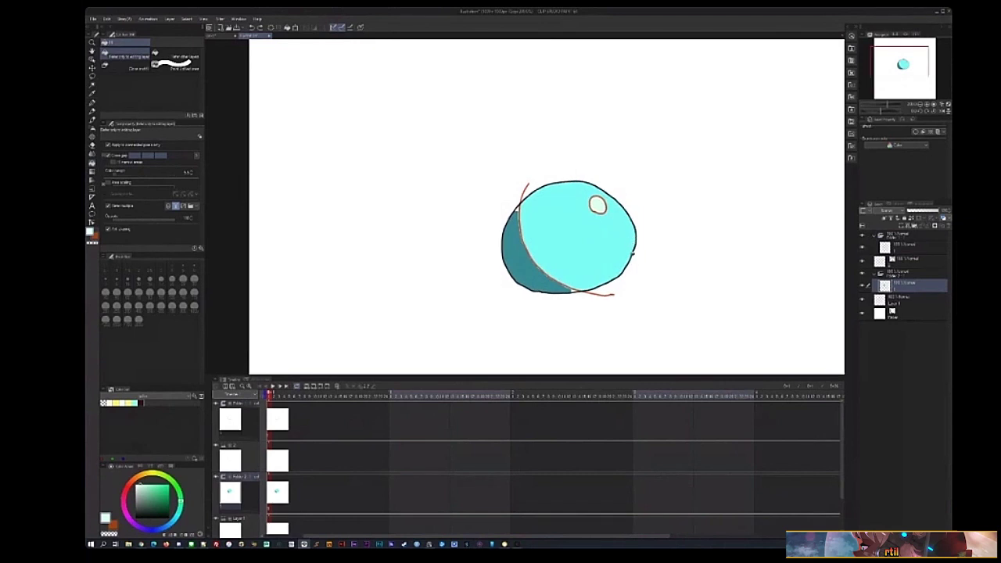
- Delete the red vector guide layer between the two animation folders
left_click(882, 260)
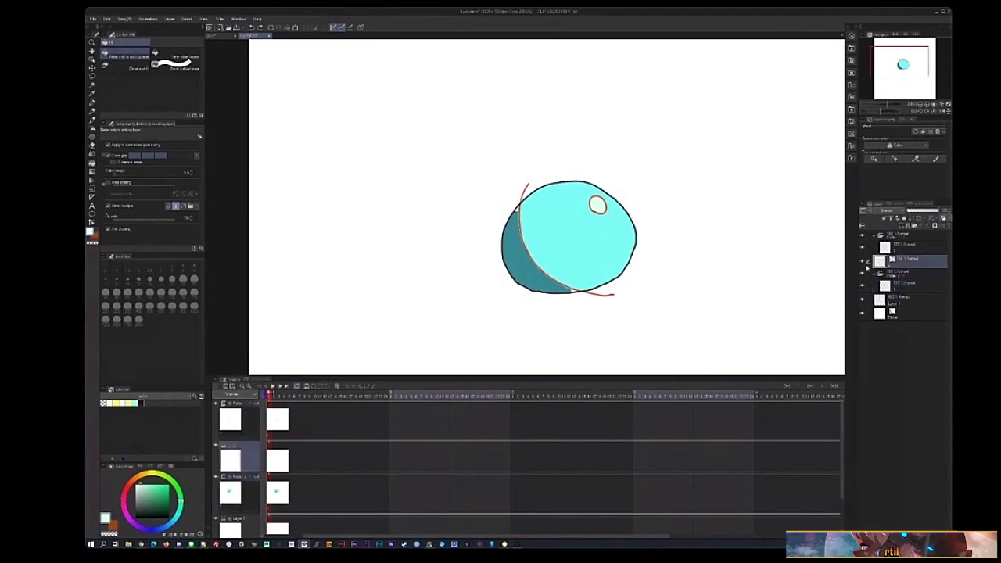
left_click(948, 227)
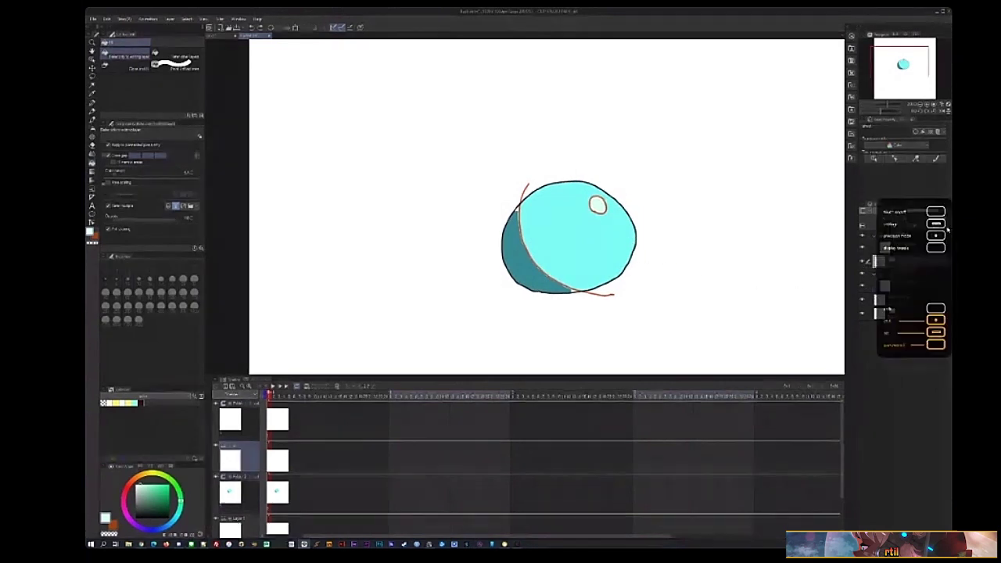
left_click_drag(590, 256, 585, 266)
- Examine up close the fill edges along the shading boundary, the highlight and the black outline
left_click_drag(572, 225, 592, 215)
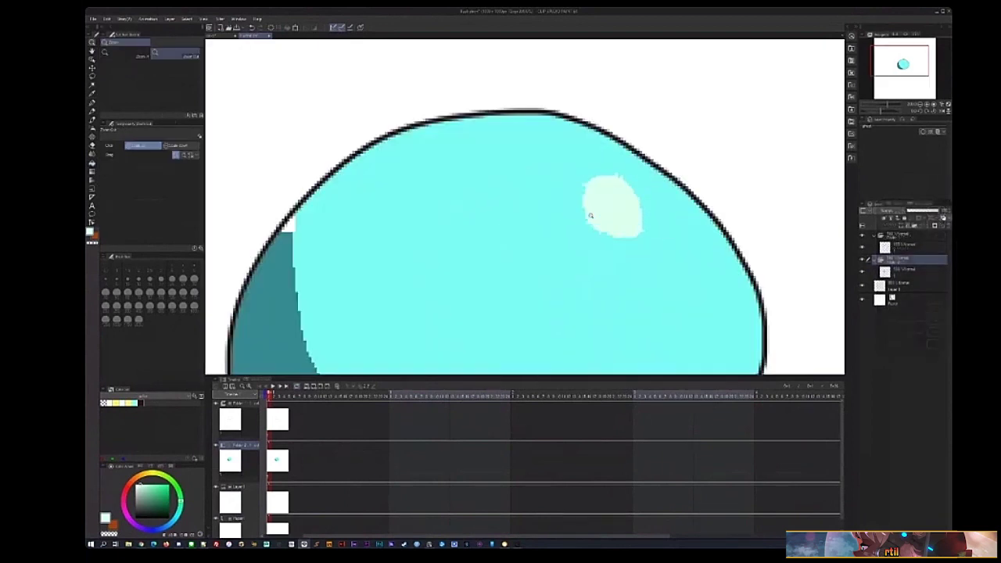
left_click_drag(566, 246, 612, 154)
left_click_drag(415, 249, 419, 167)
scroll(379, 168, "up", 8)
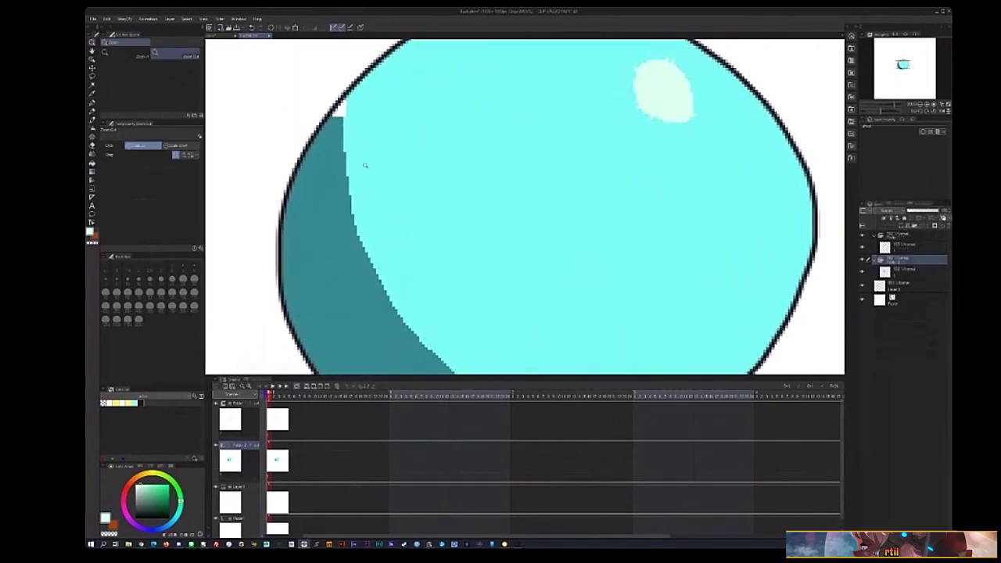
scroll(546, 140, "up", 3)
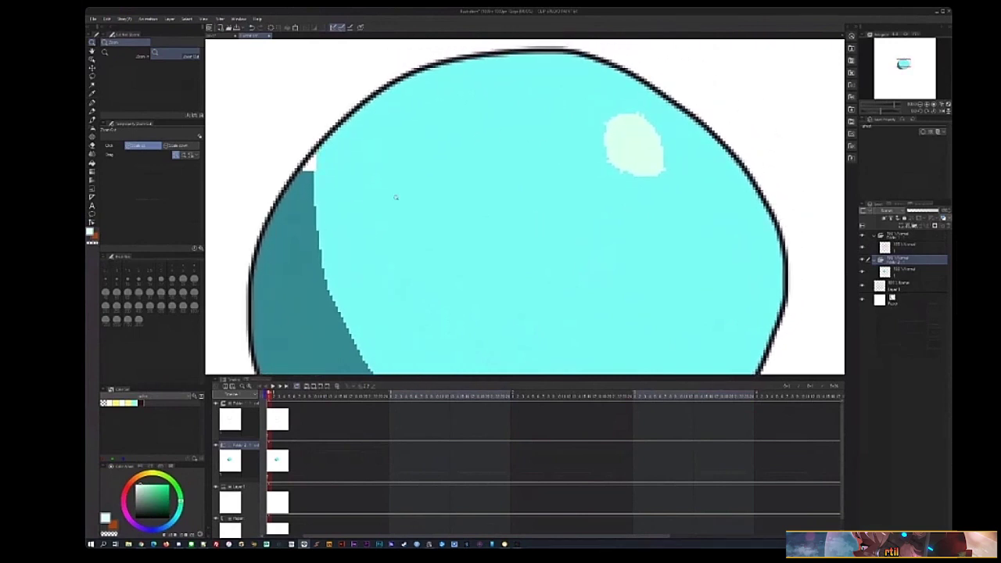
scroll(396, 198, "down", 6)
scroll(396, 230, "up", 10)
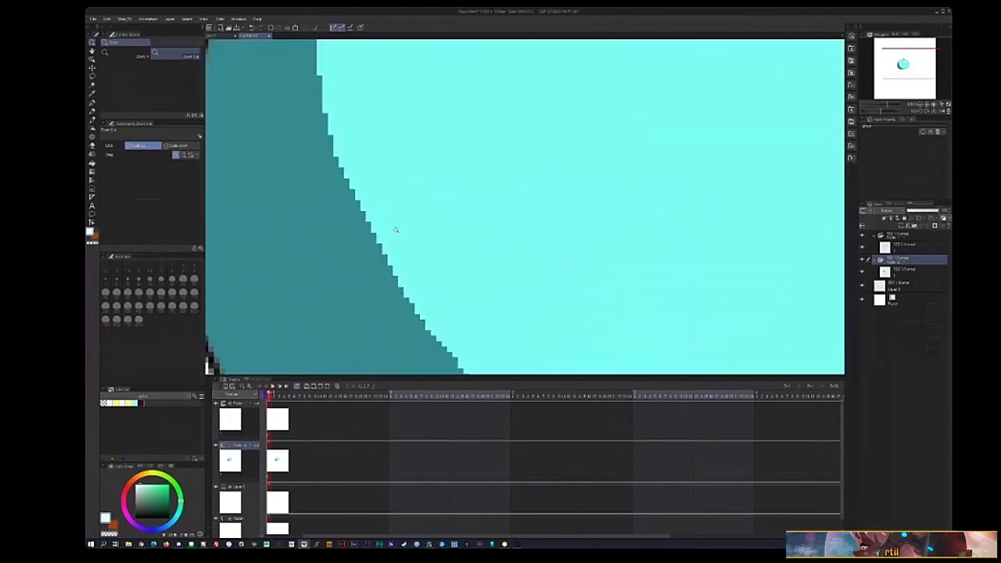
scroll(395, 230, "down", 8)
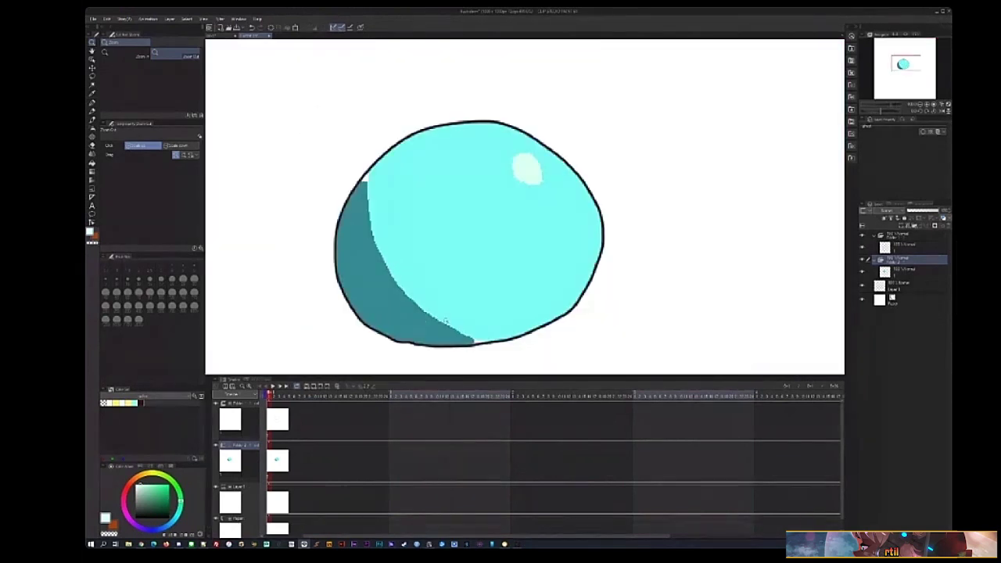
left_click_drag(427, 290, 443, 297)
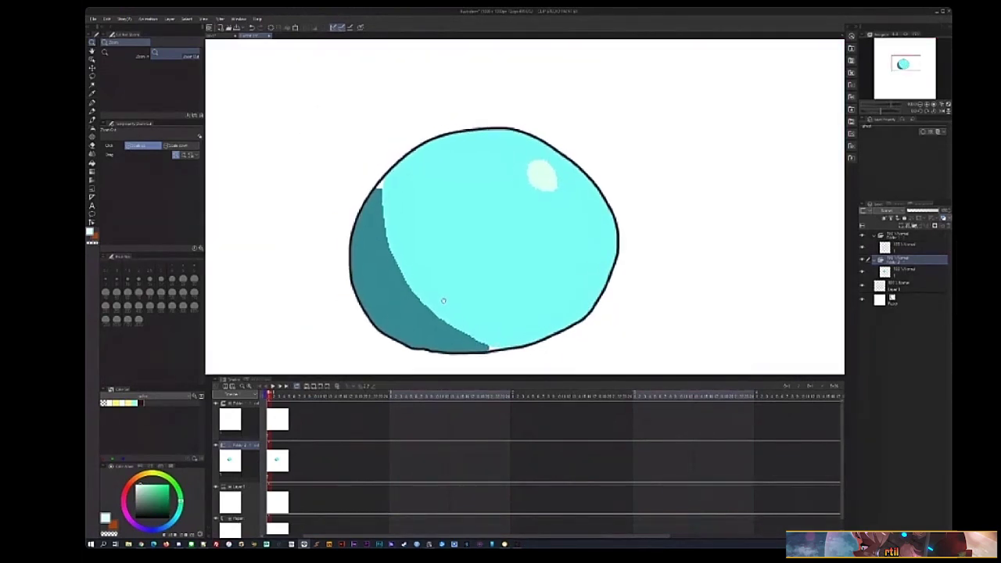
mouse_move(339, 205)
left_mouse_down()
mouse_move(433, 201)
mouse_move(425, 206)
left_mouse_up()
- Undo the colour fills, the removal of the red vector layer and the cleared reference layer settings
key("p")
left_click(891, 276)
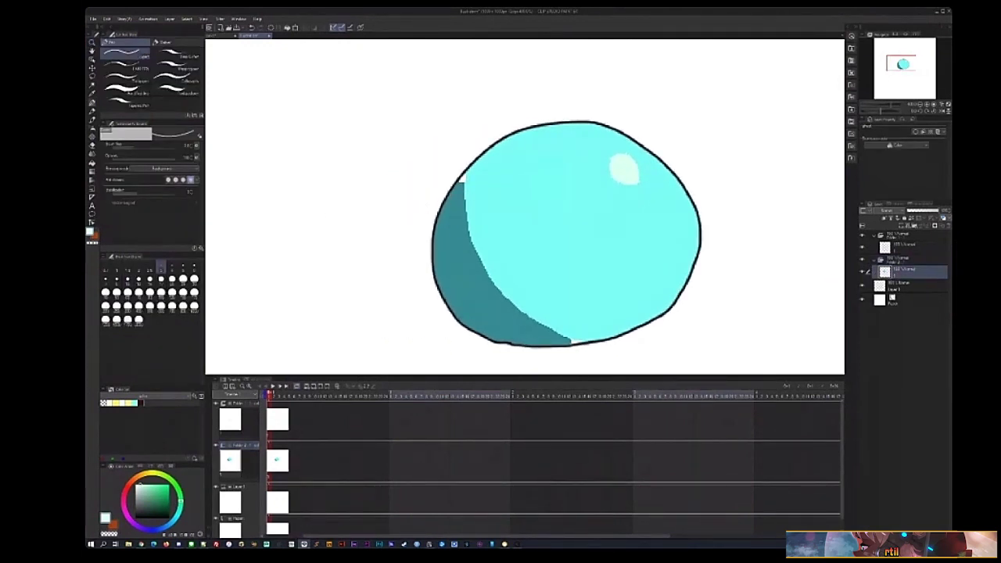
left_click_drag(559, 323, 525, 284)
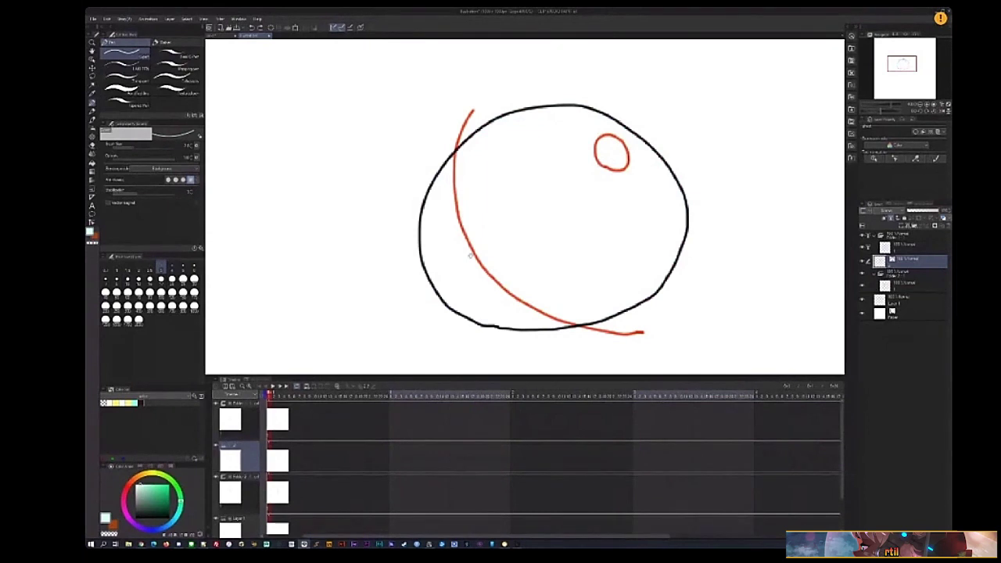
left_click_drag(471, 256, 501, 263)
- Choose teal and set the Fill tool to refer to reference layers, with Fill narrow areas enabled and Close gap lowered to one bar
left_click(163, 496)
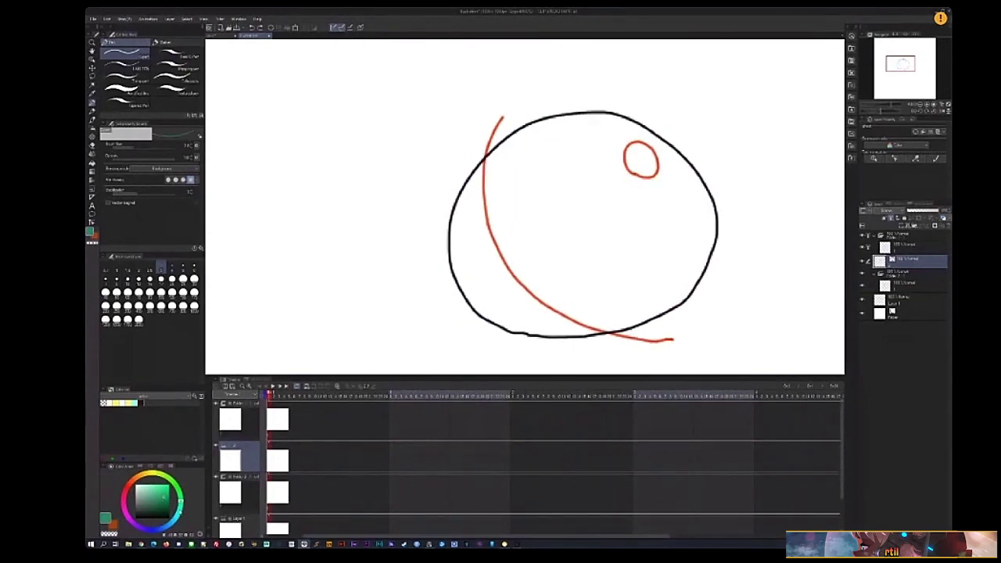
key("g")
key("g")
key("g")
key("g")
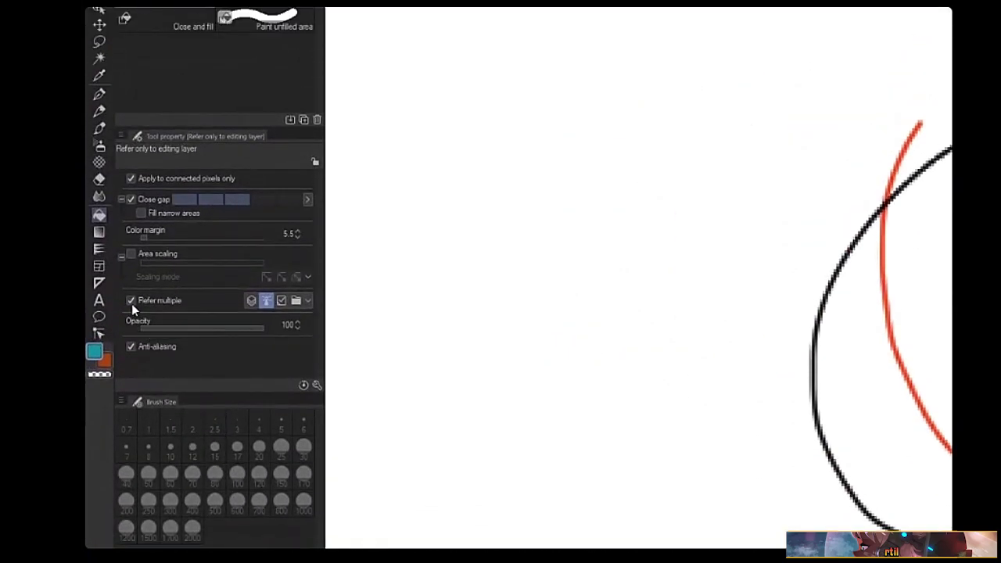
left_click(266, 303)
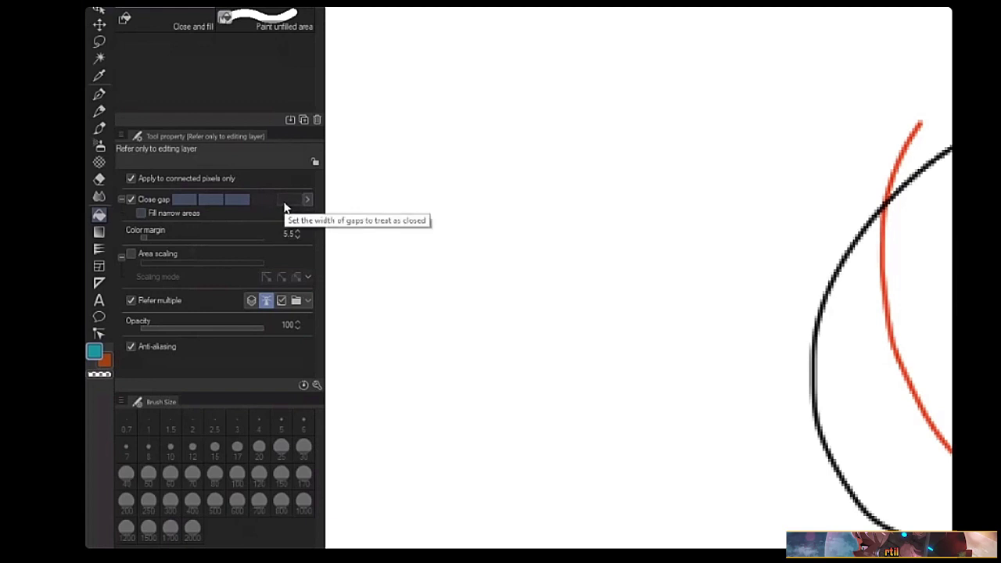
left_click(175, 214)
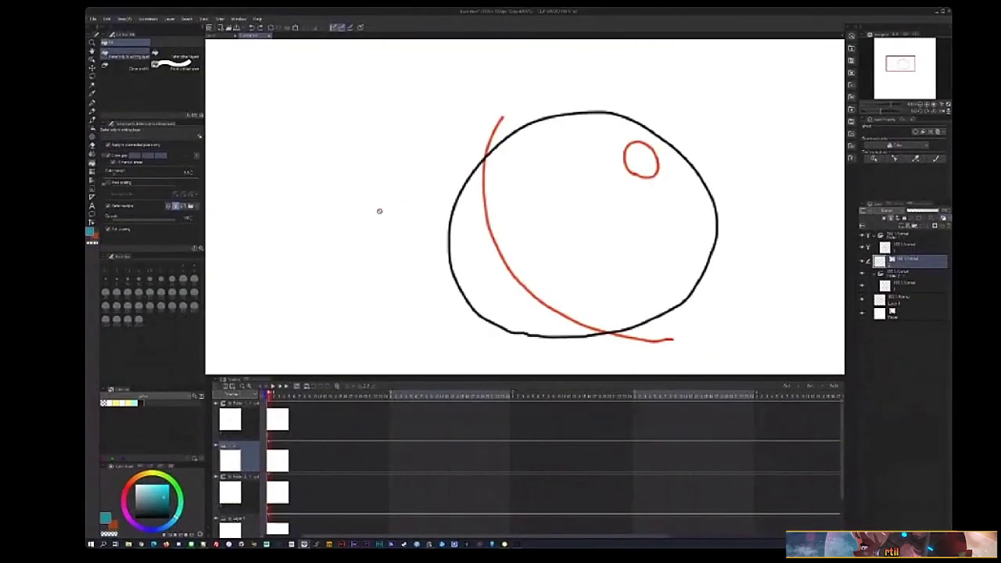
left_click_drag(409, 218, 296, 246)
left_click_drag(263, 204, 277, 153)
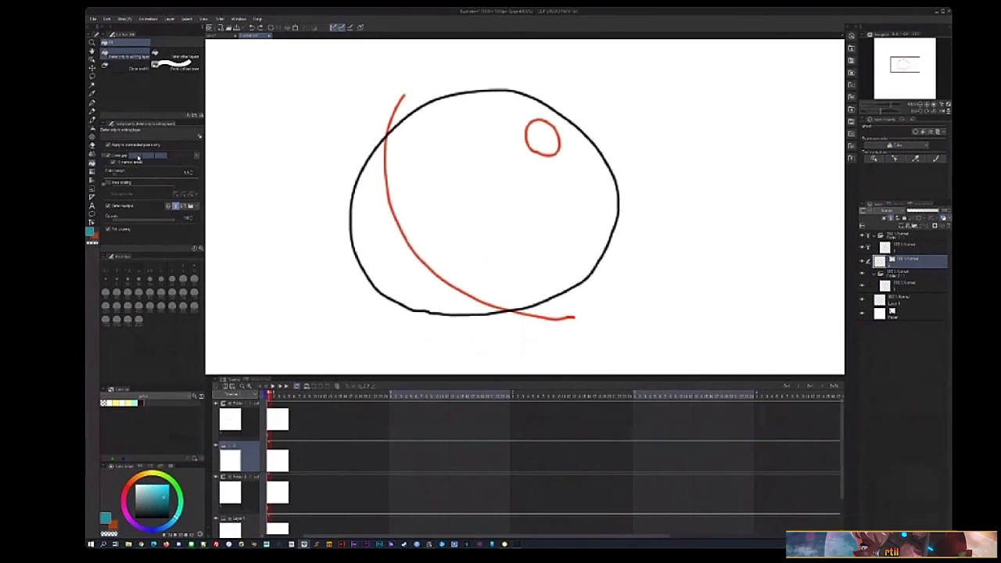
- On the second animation folder's cel, fill the crescent shadow with teal, the main area with light cyan and the highlight with pale blue
left_click(892, 286)
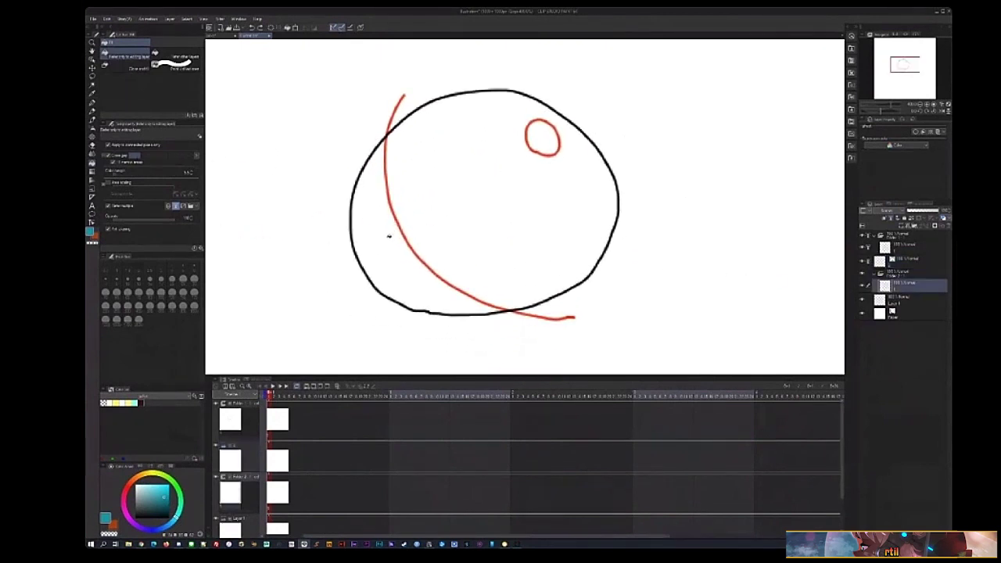
left_click(389, 231)
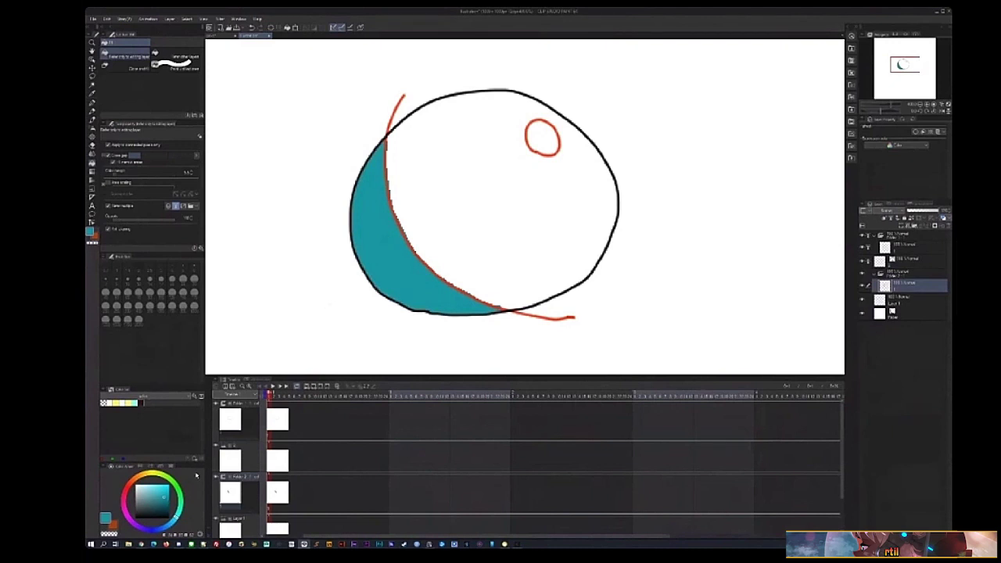
left_click_drag(167, 486, 154, 480)
left_click(424, 199)
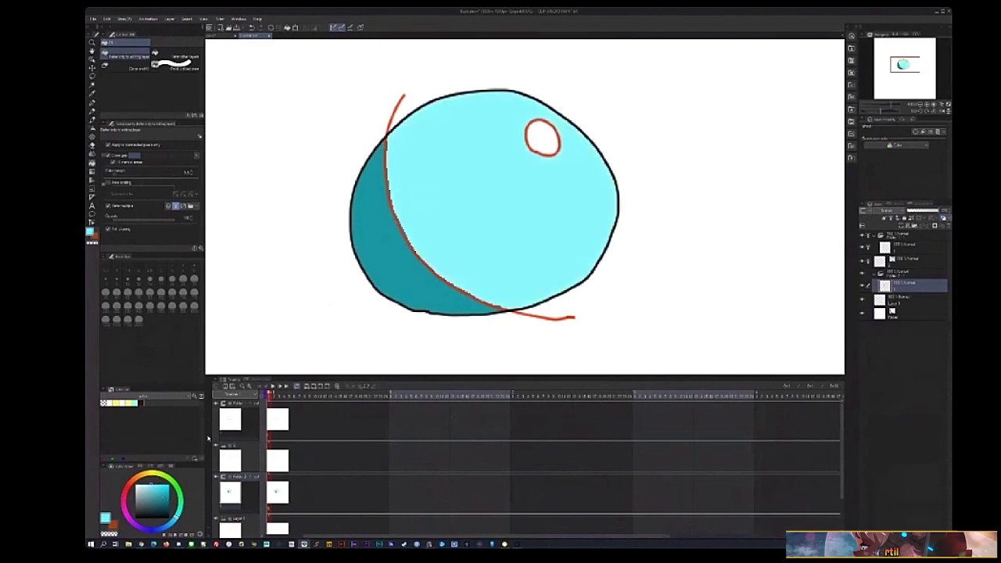
left_click(536, 136)
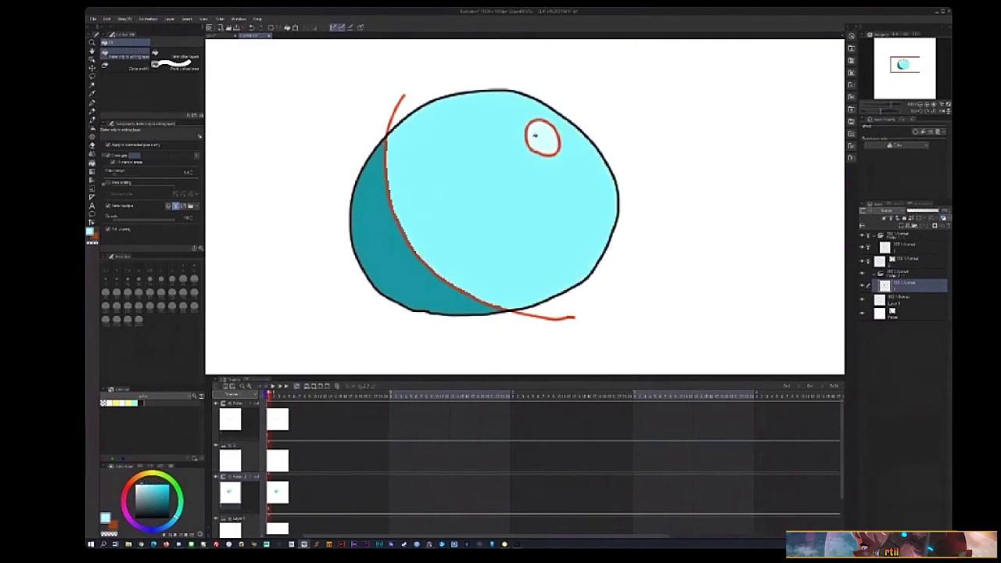
- Delete the red vector guide layer and inspect the coloured circle without its guide lines
left_click(906, 259)
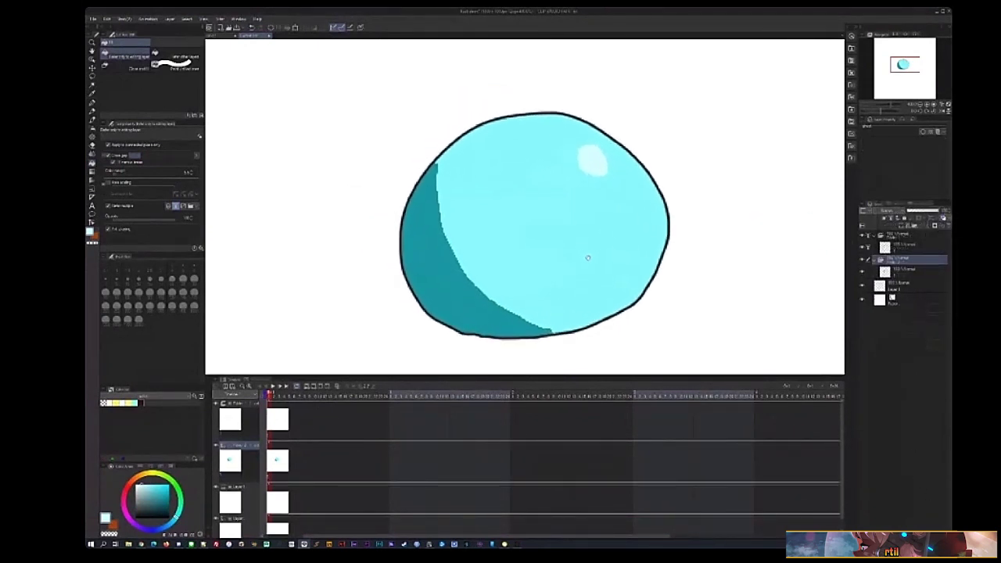
left_click_drag(479, 198, 483, 227)
key("alt+space")
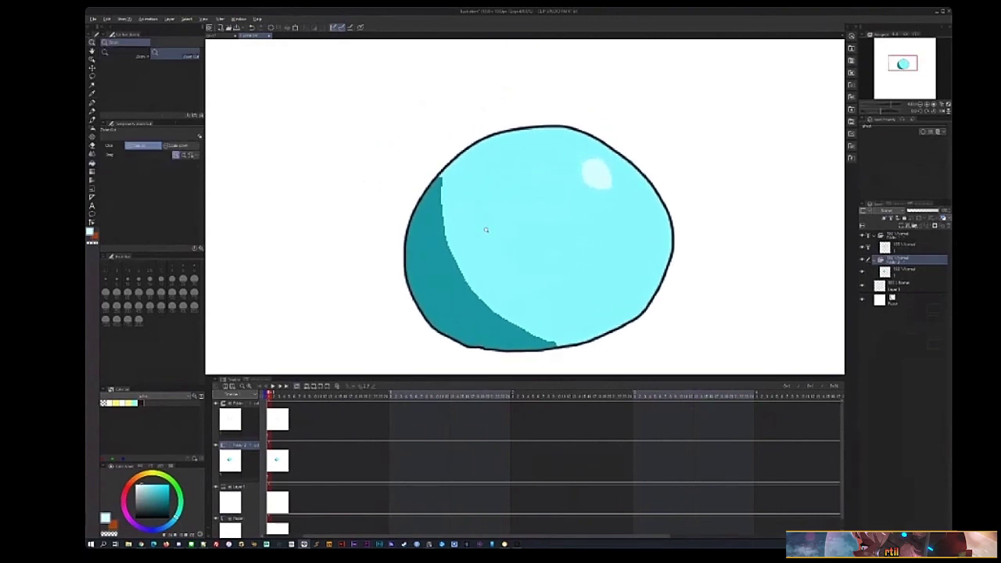
left_click(487, 229)
left_click(490, 244)
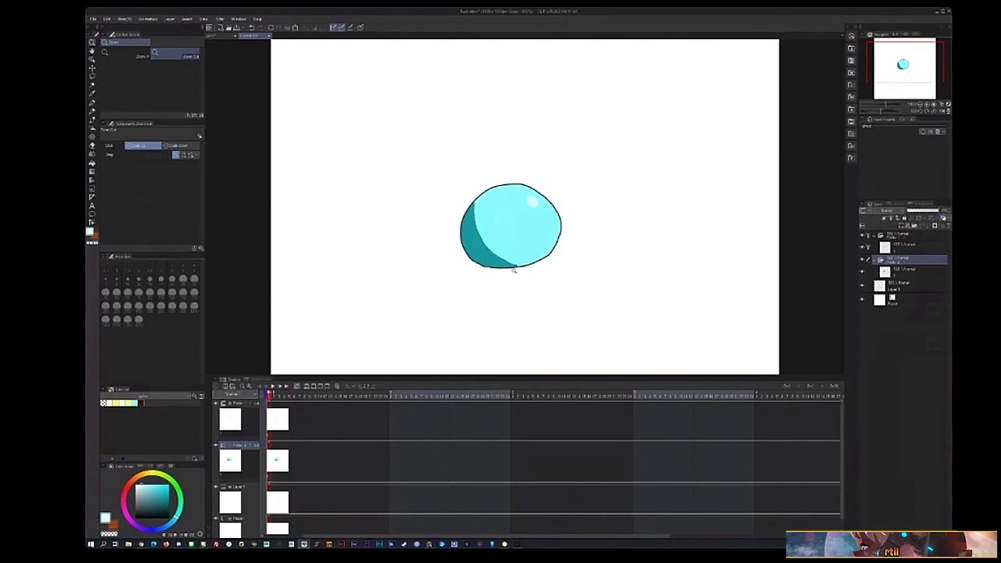
scroll(508, 241, "up", 3)
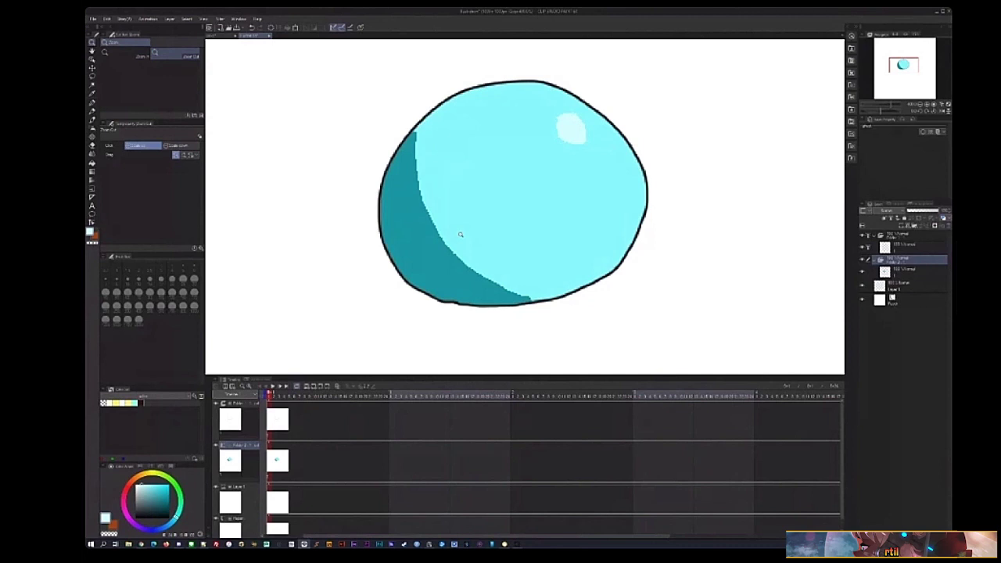
- Select the line art cel in the first animation folder
left_click(888, 250)
left_click_drag(436, 196, 436, 231)
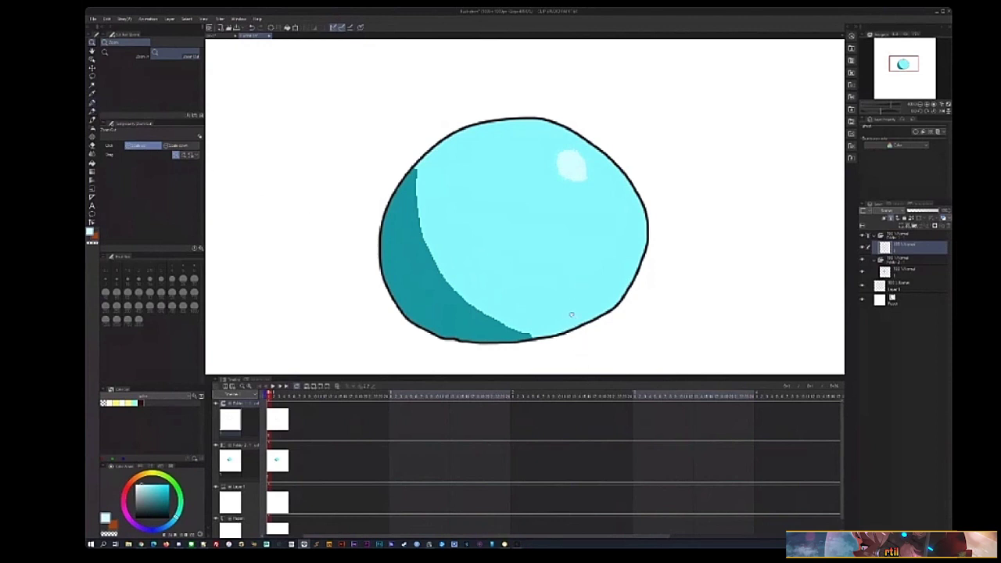
left_click_drag(577, 309, 600, 293)
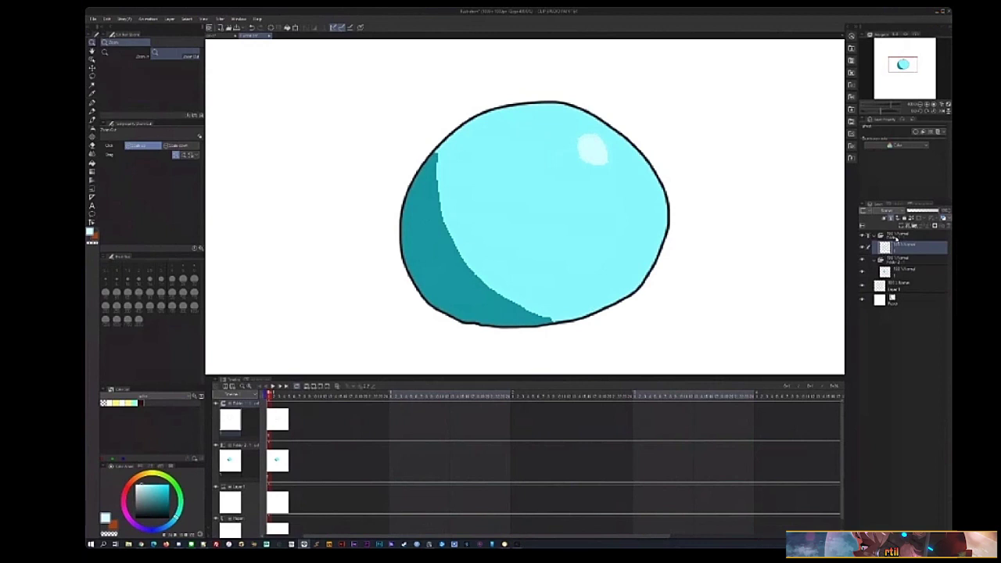
left_click_drag(492, 255, 499, 266)
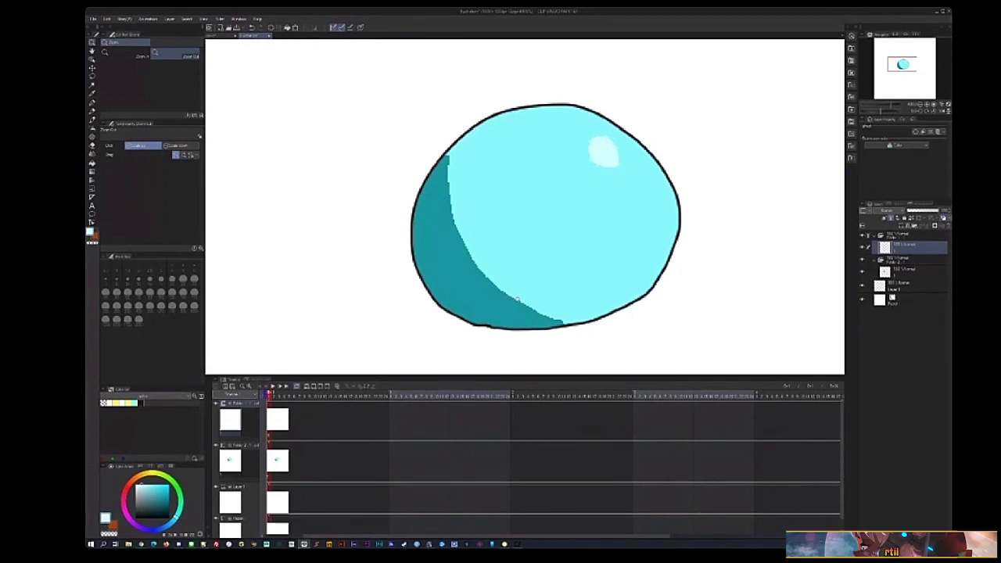
- Switch to the other open document containing the blonde character animation and bring the figure into view
left_click(221, 36)
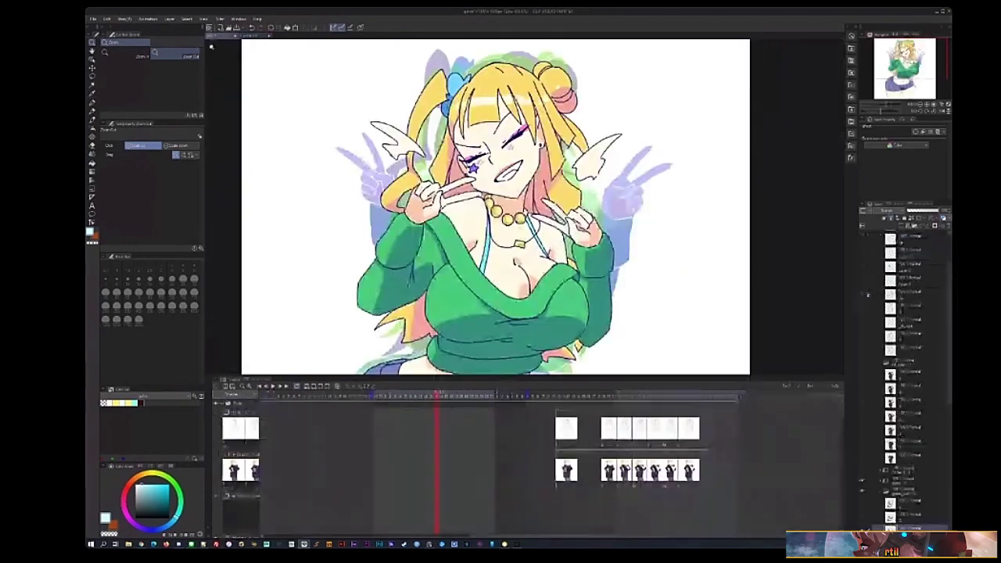
left_click_drag(474, 229, 487, 206)
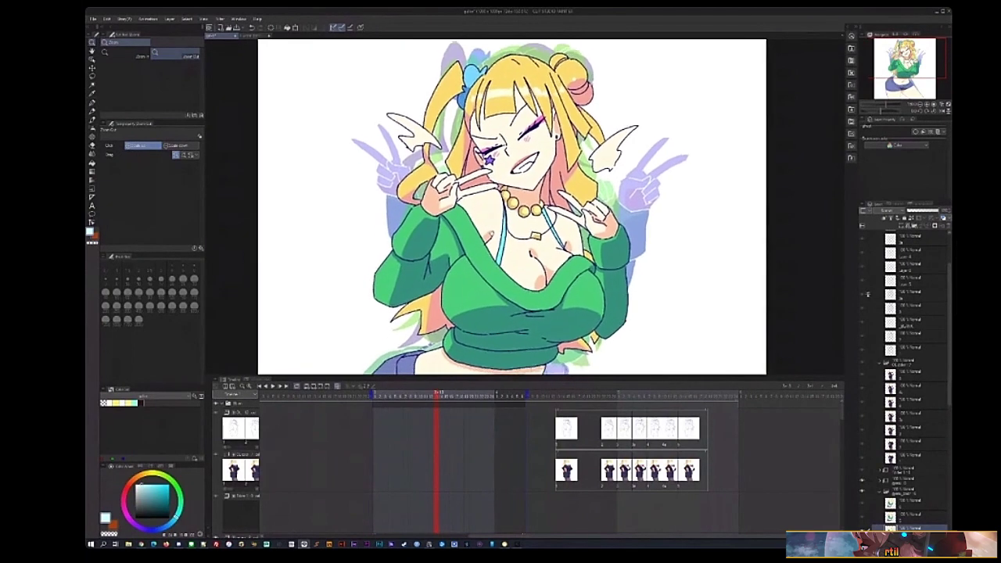
- Review the coloured frames of the blonde character animation and bring more of the figure into view
left_click_drag(500, 335, 496, 344)
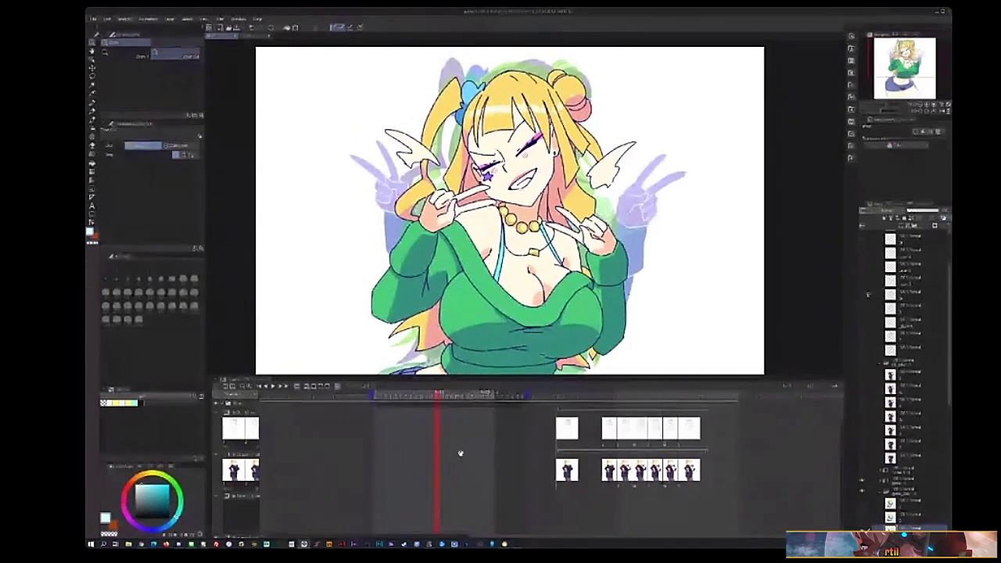
left_click_drag(460, 452, 485, 450)
left_click_drag(496, 344, 509, 313)
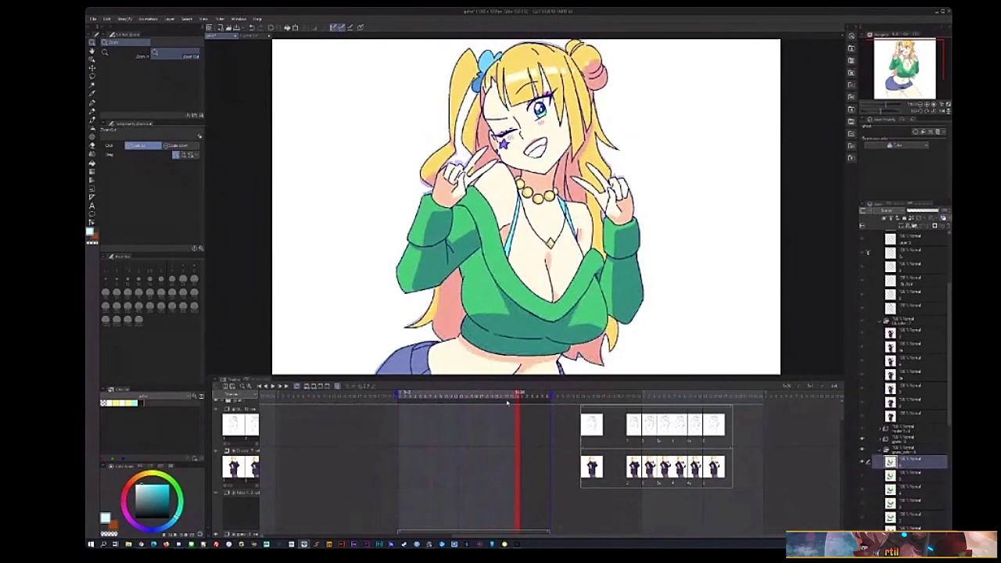
left_click(495, 280)
left_click_drag(495, 280, 506, 232)
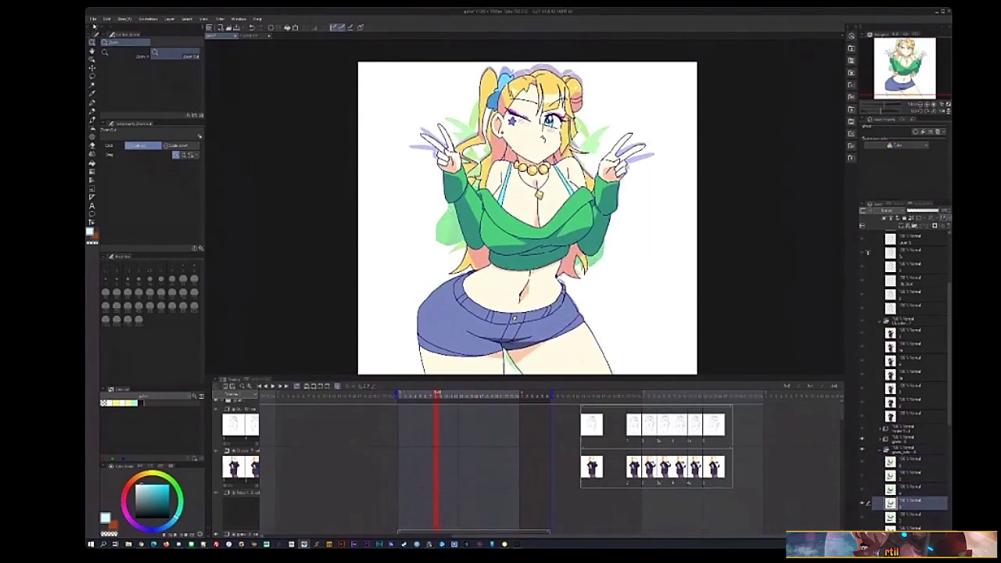
- Open the image sequence export settings for the animation, check the available file types, and close them without exporting
left_click(93, 18)
mouse_move(190, 125)
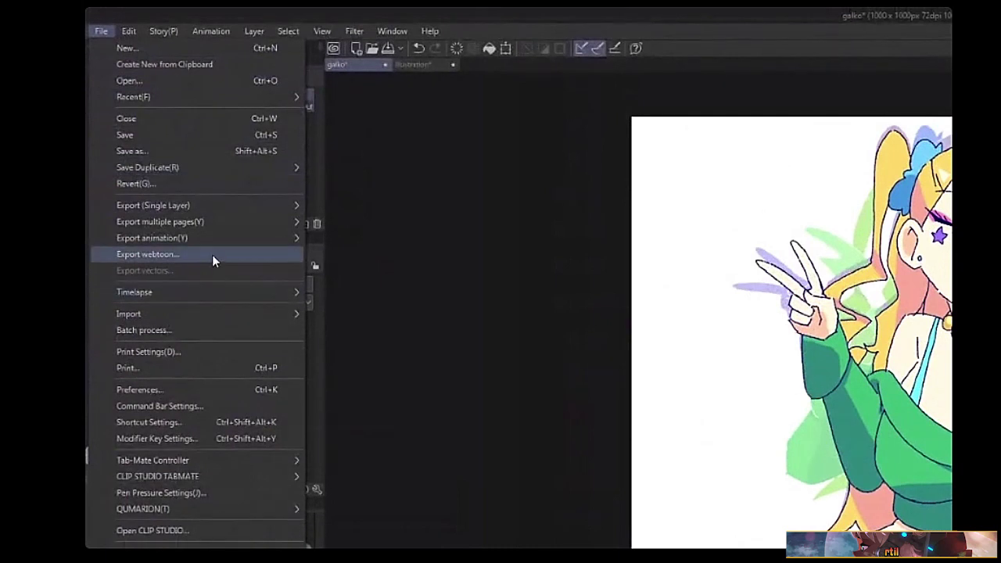
mouse_move(255, 120)
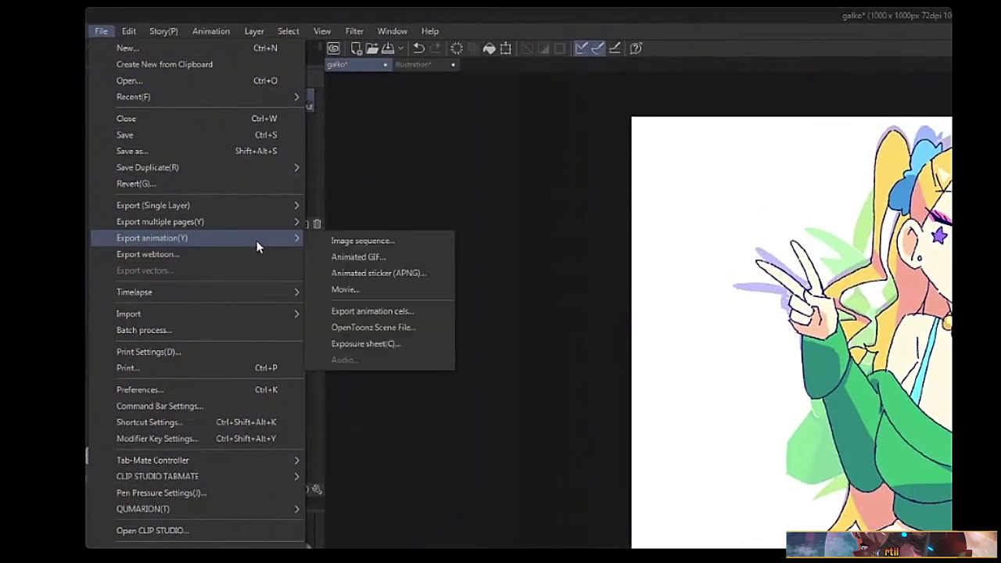
left_click(391, 242)
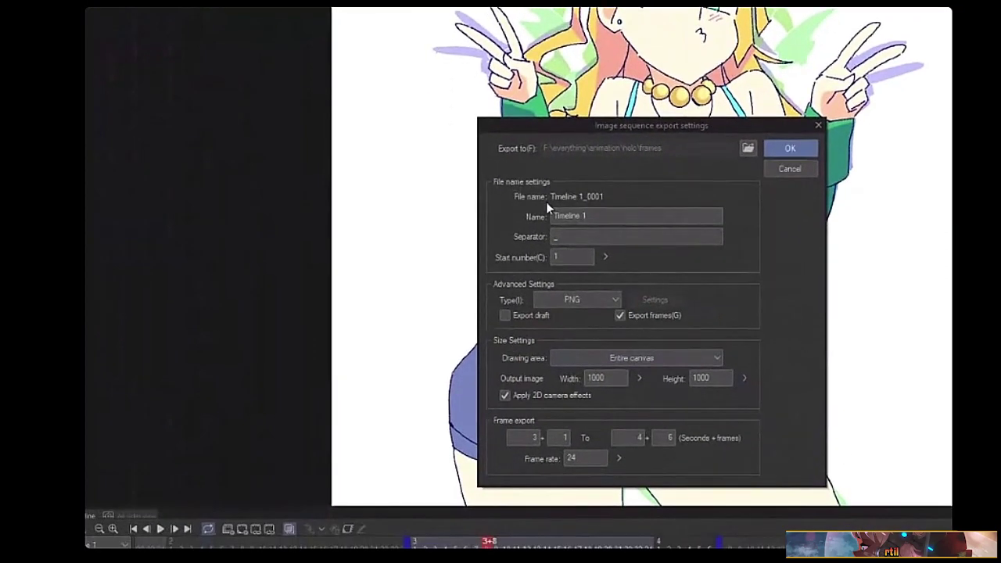
left_click(561, 302)
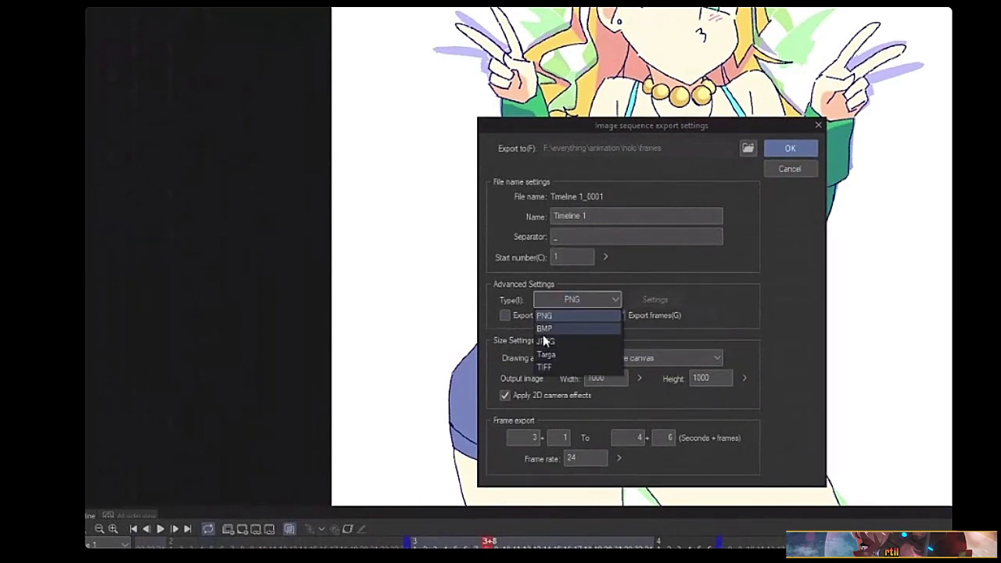
left_click(510, 236)
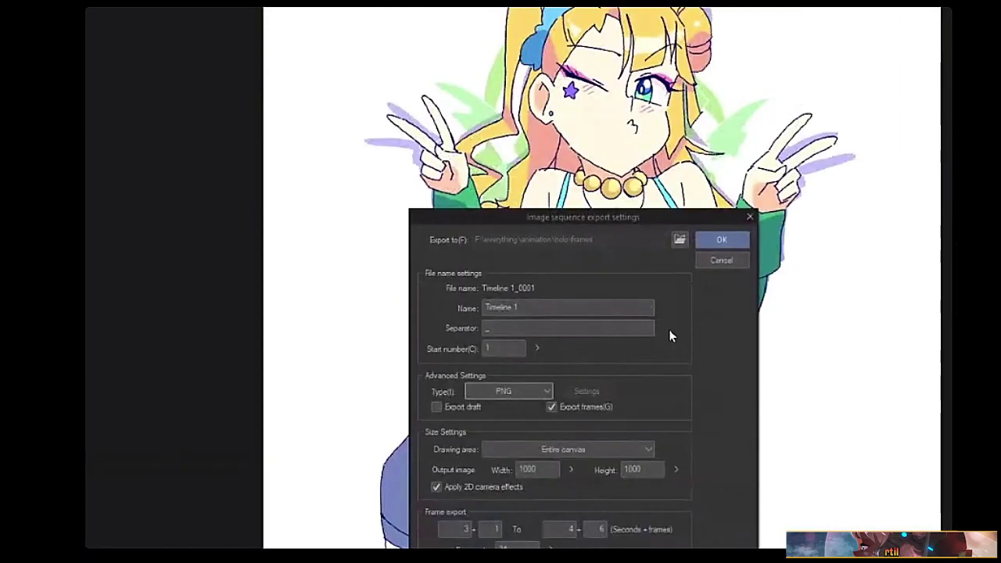
left_click(718, 262)
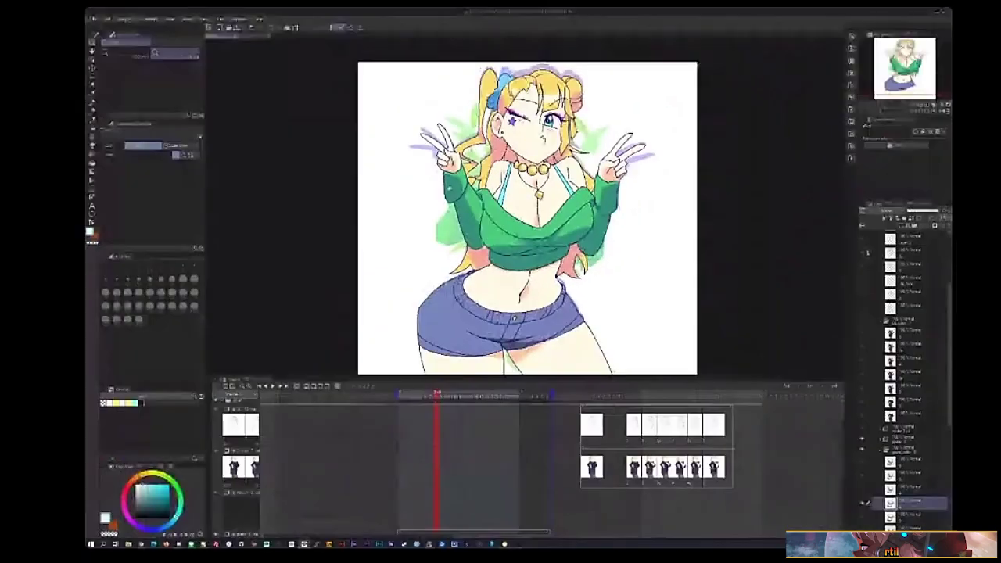
- Open the Export animation cels settings and reposition the dialog over the canvas to examine its options
left_click(94, 18)
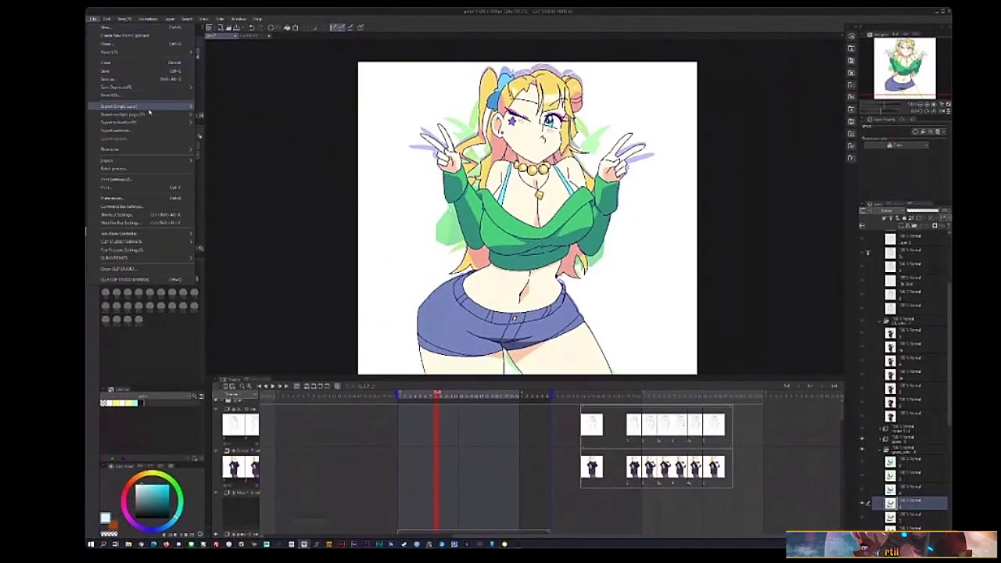
mouse_move(152, 115)
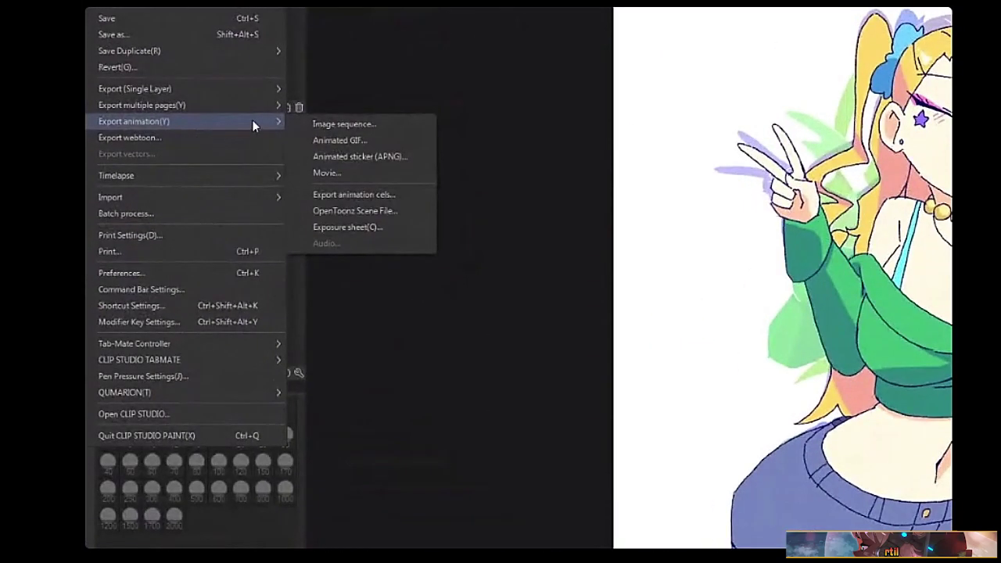
left_click(396, 195)
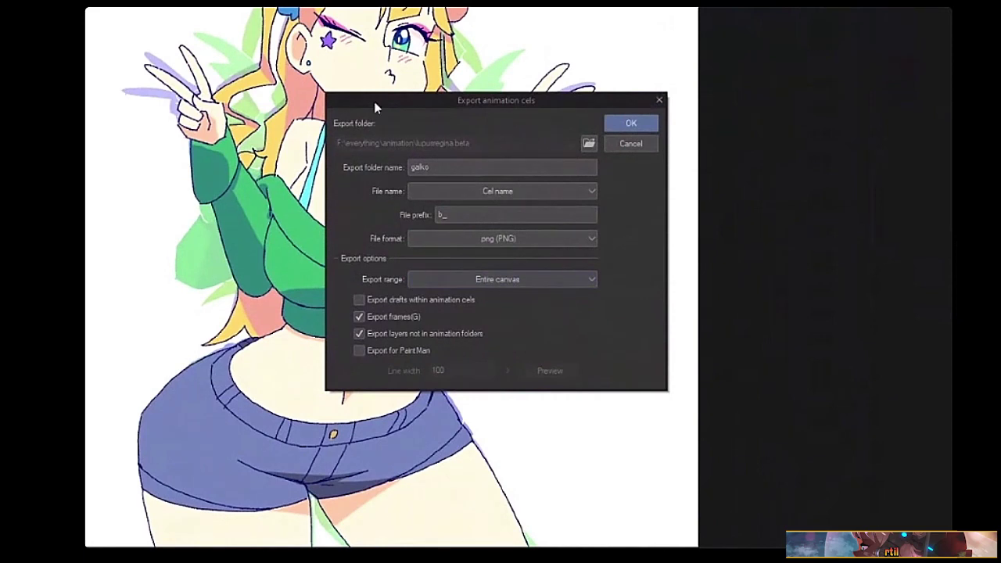
left_click_drag(384, 102, 370, 92)
left_click_drag(372, 133, 398, 137)
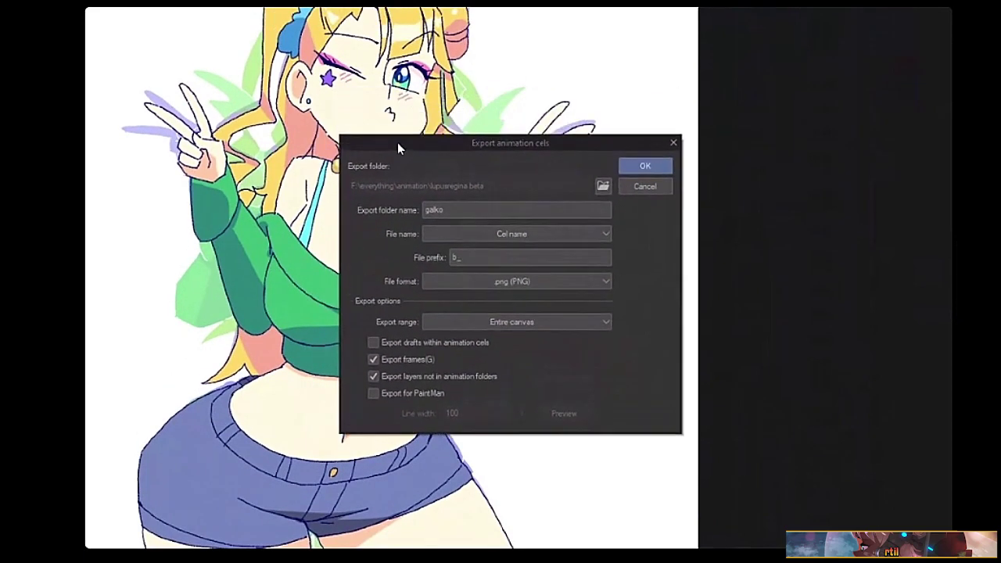
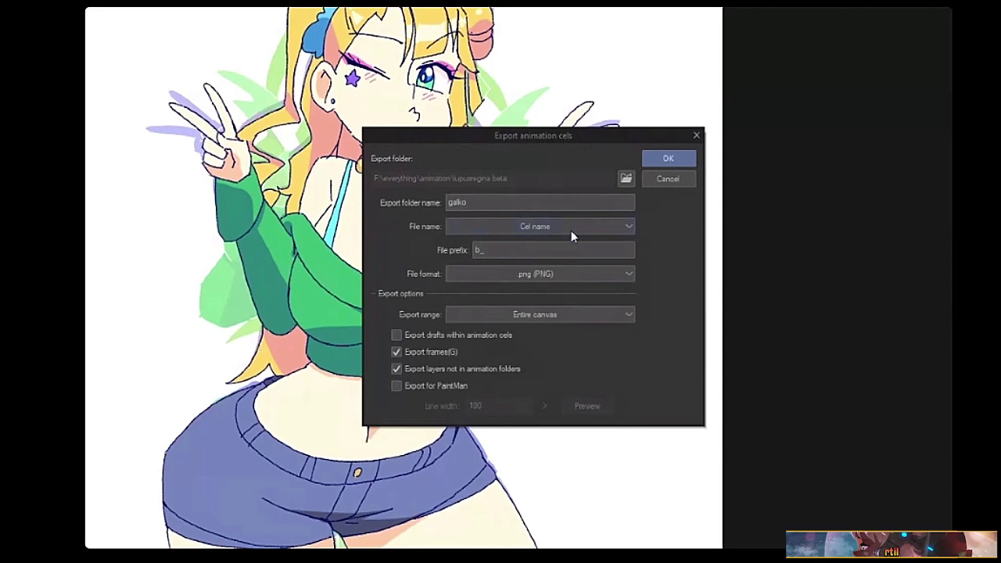
- Cancel the animation cel export and switch to a File Explorer window, placed and narrowed beside the character artwork
left_click(687, 177)
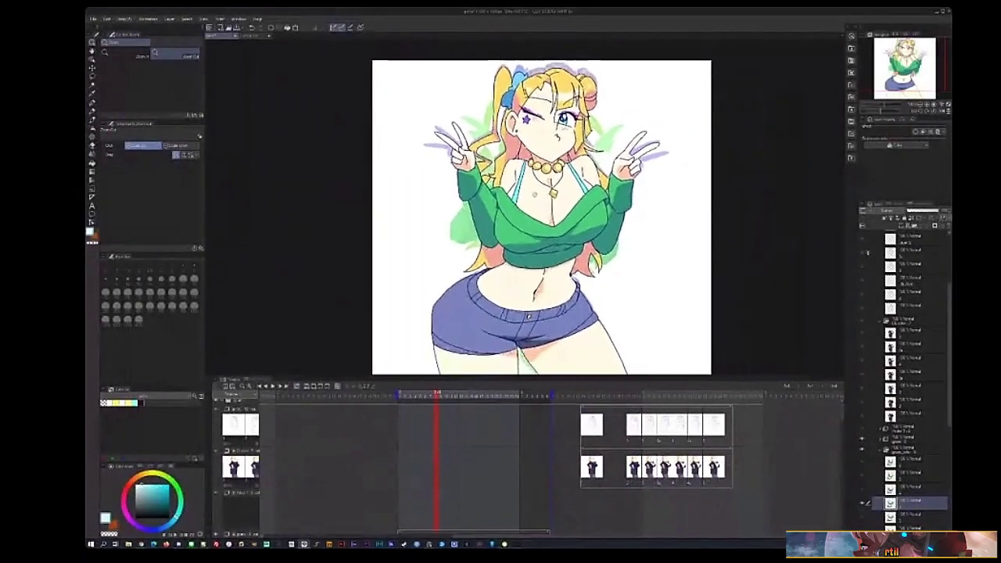
key("super+e")
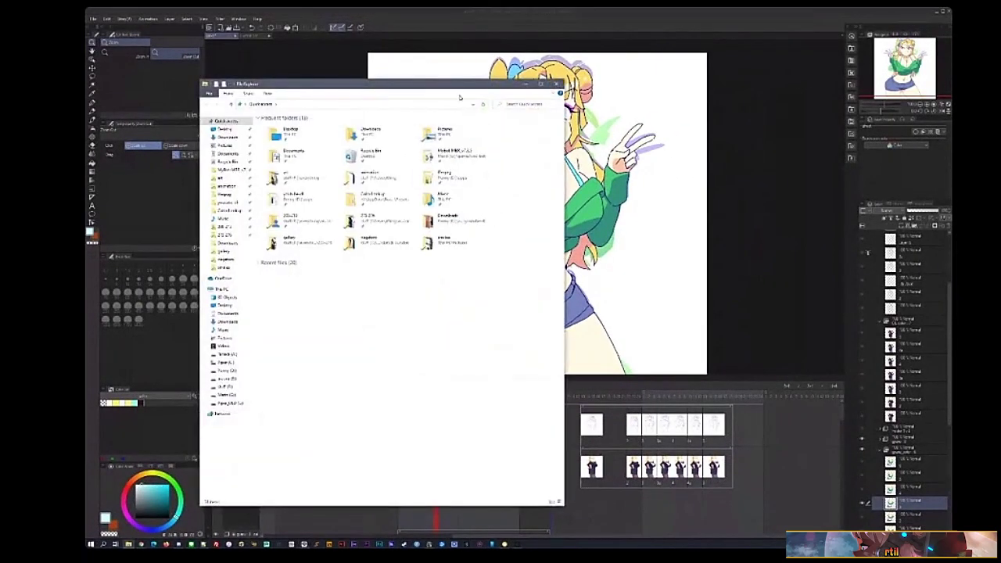
left_click_drag(460, 90, 793, 139)
left_click_drag(660, 132, 700, 107)
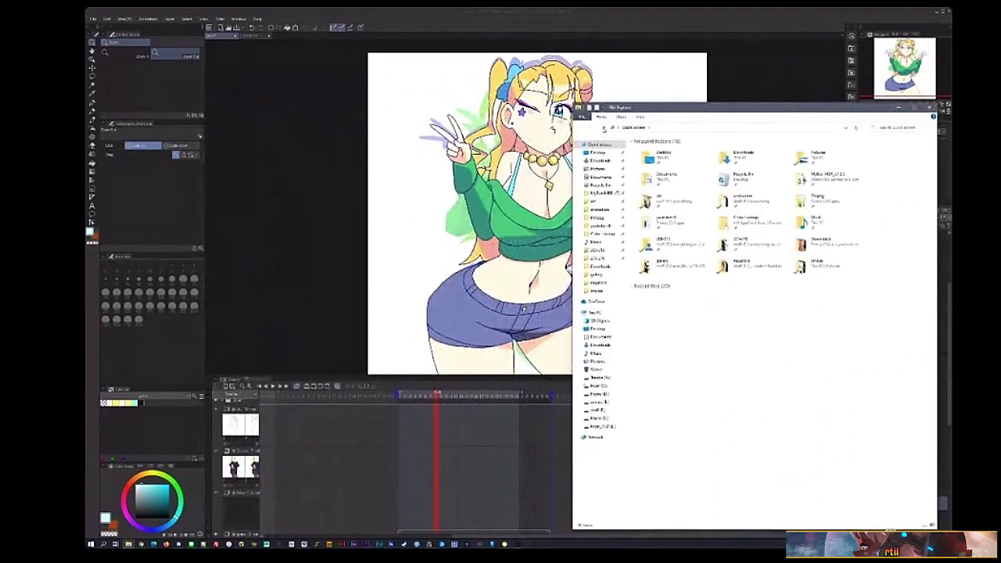
left_click_drag(573, 104, 628, 141)
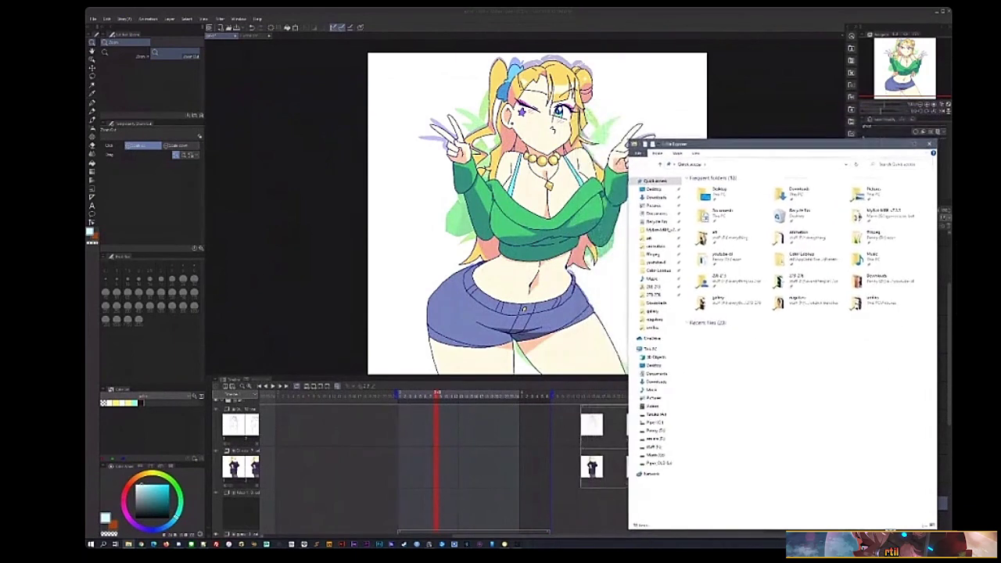
- Browse the stuff (F:) drive to the everything > animation > commission > anime folder
left_click(656, 447)
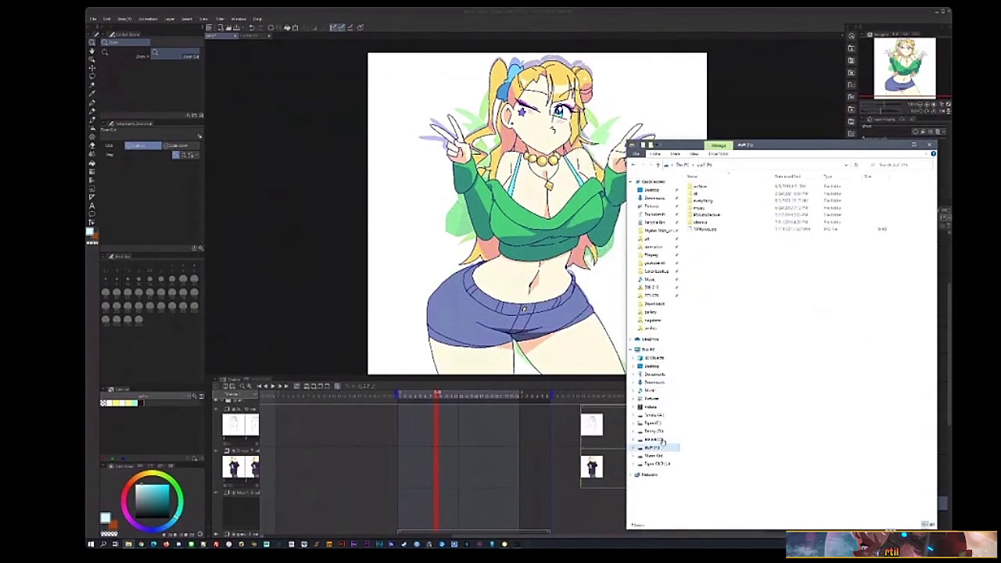
double_click(719, 200)
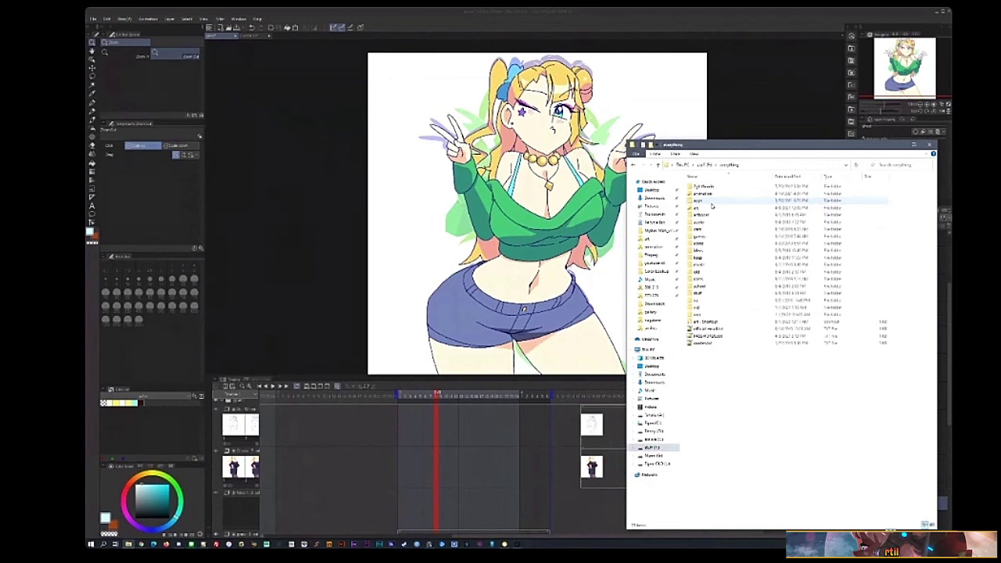
double_click(708, 194)
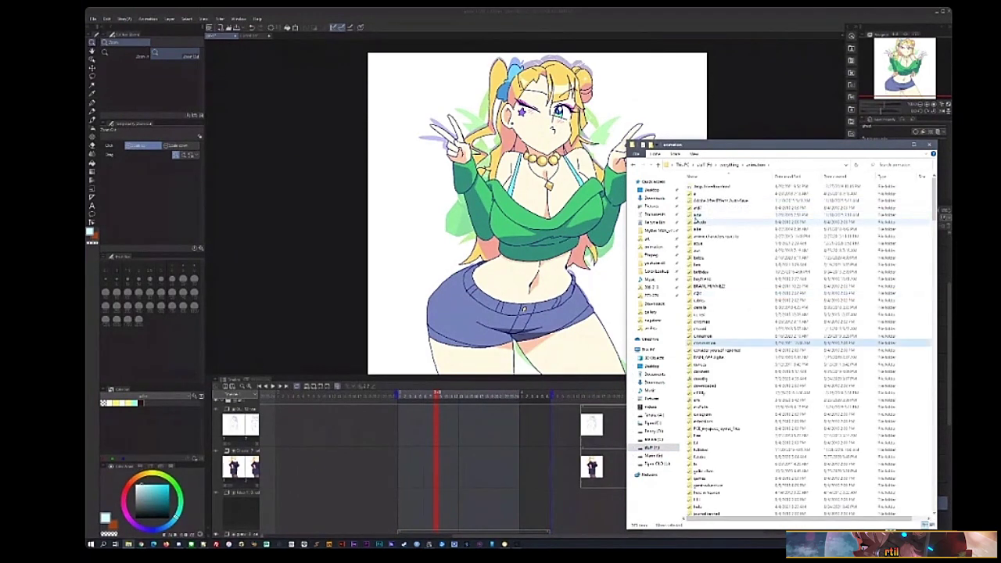
double_click(704, 216)
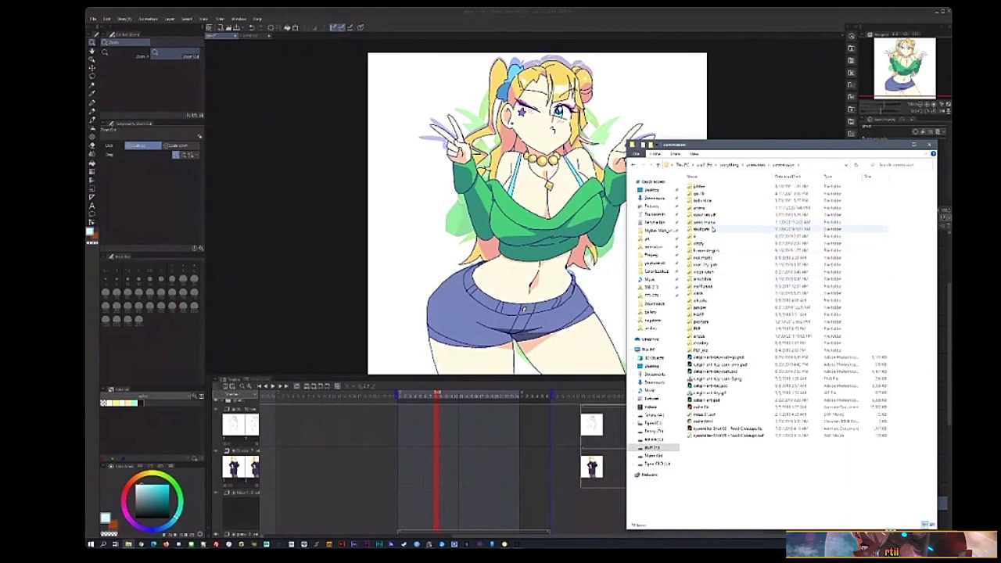
double_click(712, 209)
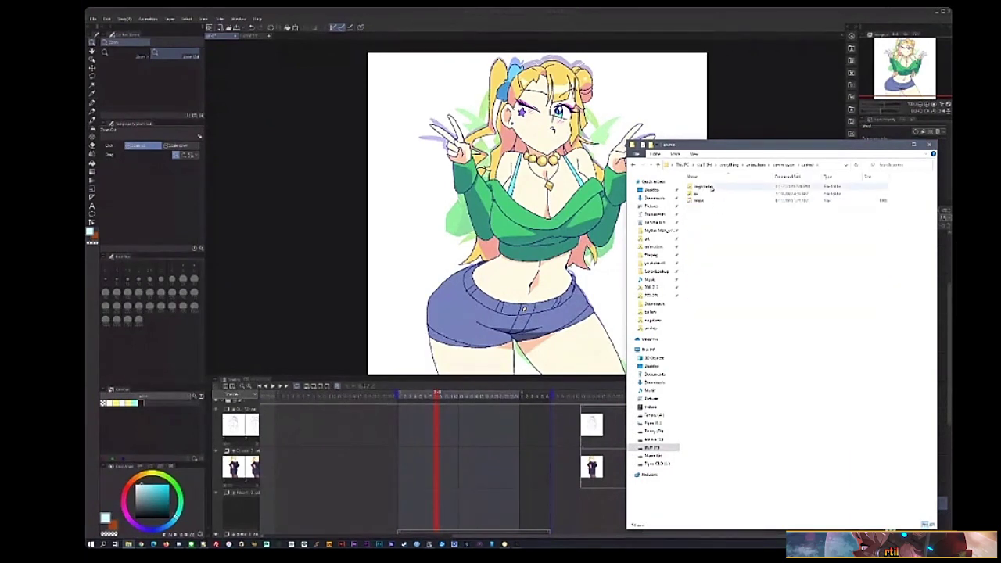
- Check the subfolders inside the anime folder, then widen the file window and reposition it over the canvas
double_click(708, 188)
left_click_drag(781, 147, 624, 121)
key("alt+Left")
double_click(558, 171)
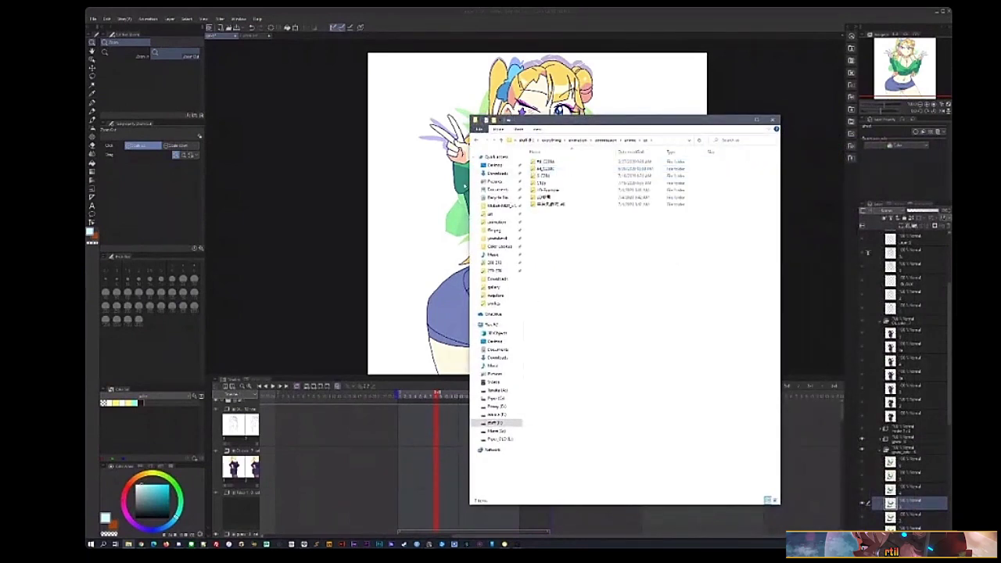
left_click_drag(467, 182, 403, 181)
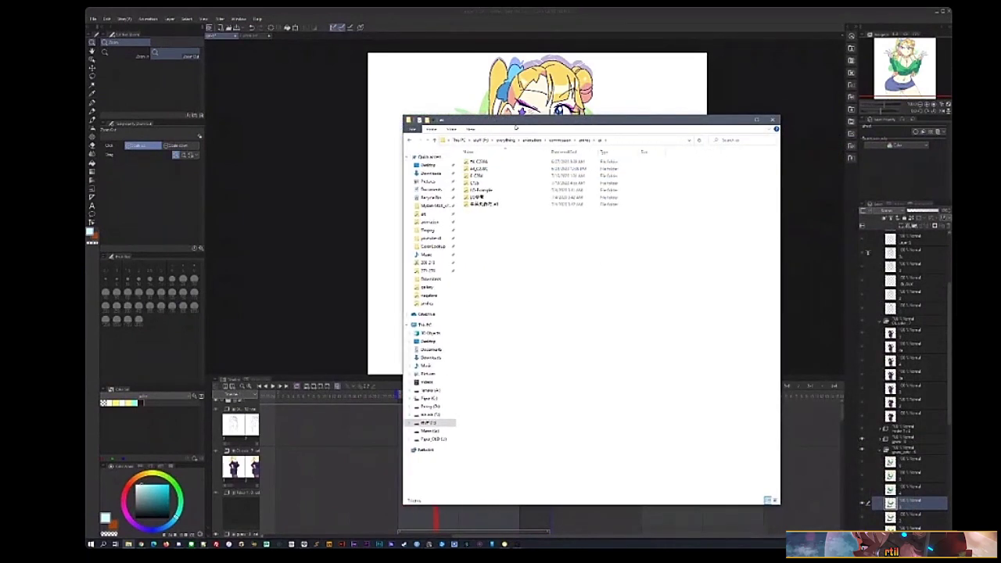
left_click_drag(518, 127, 611, 210)
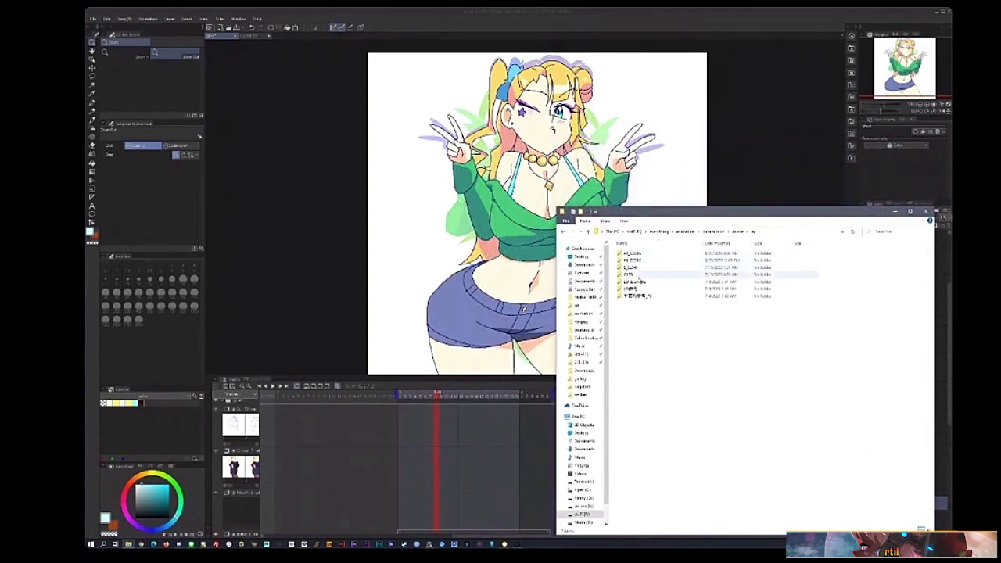
- Open cut folder 202 inside the doga kobo project's シート folder and reposition the window to show its files
double_click(648, 274)
double_click(646, 255)
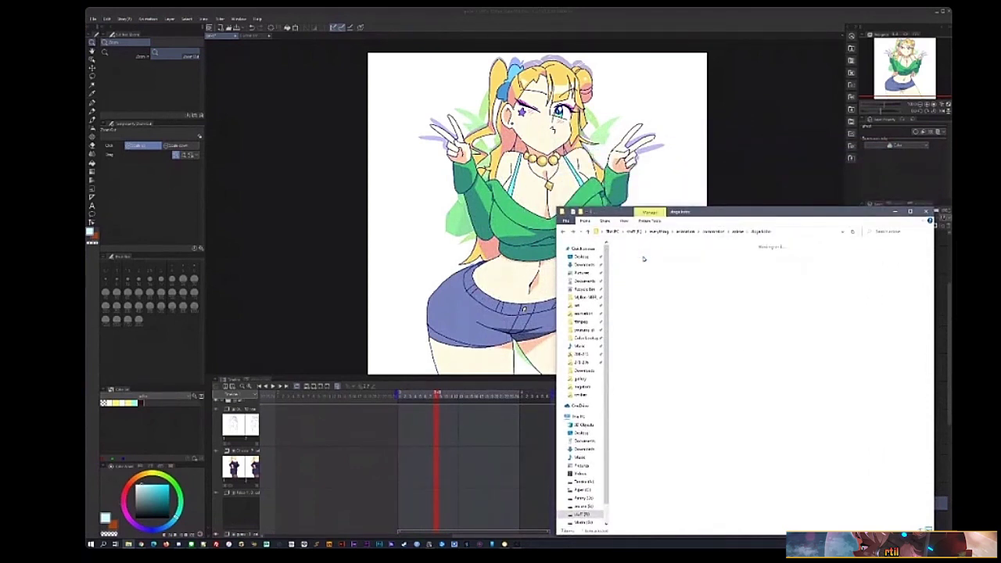
double_click(647, 267)
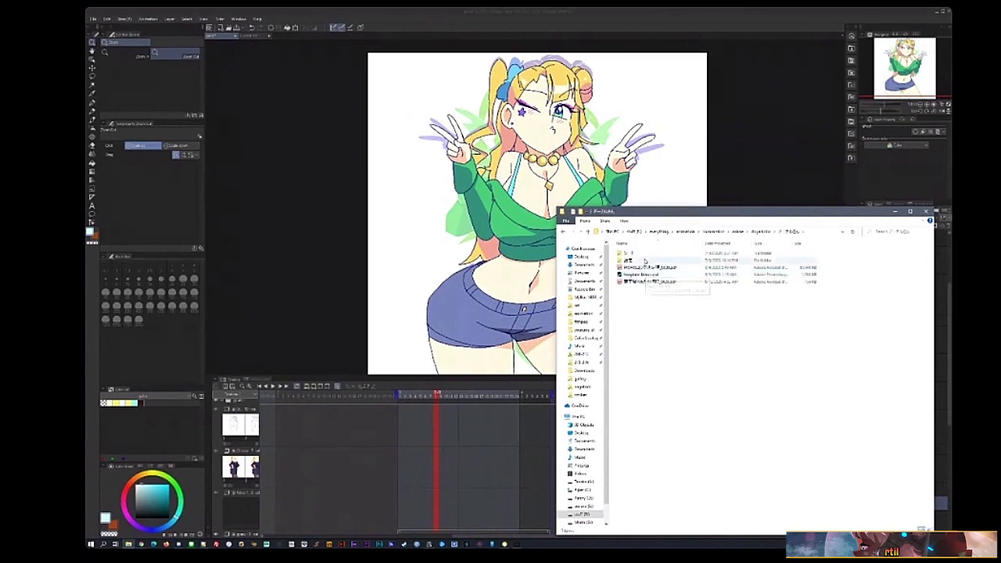
double_click(644, 260)
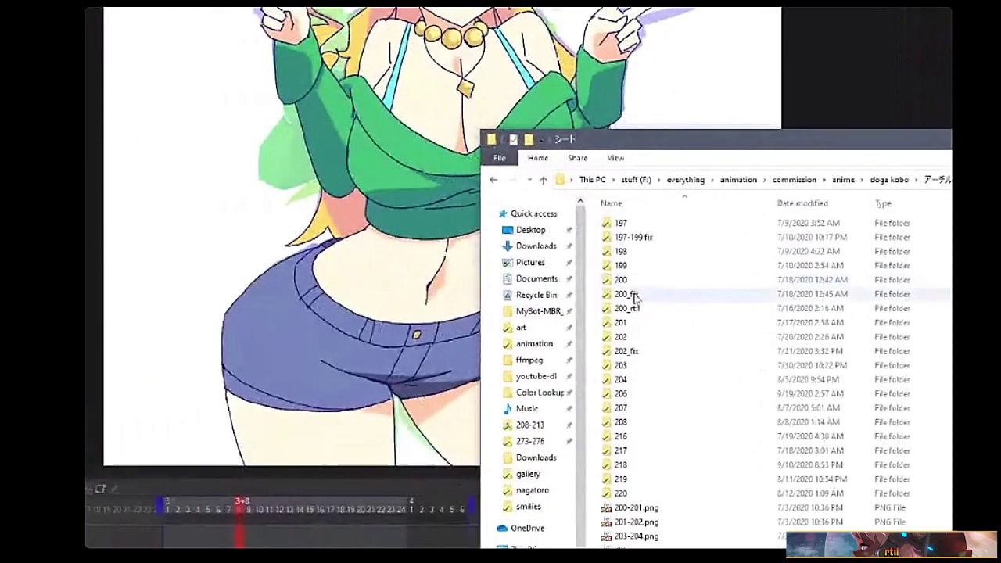
double_click(654, 337)
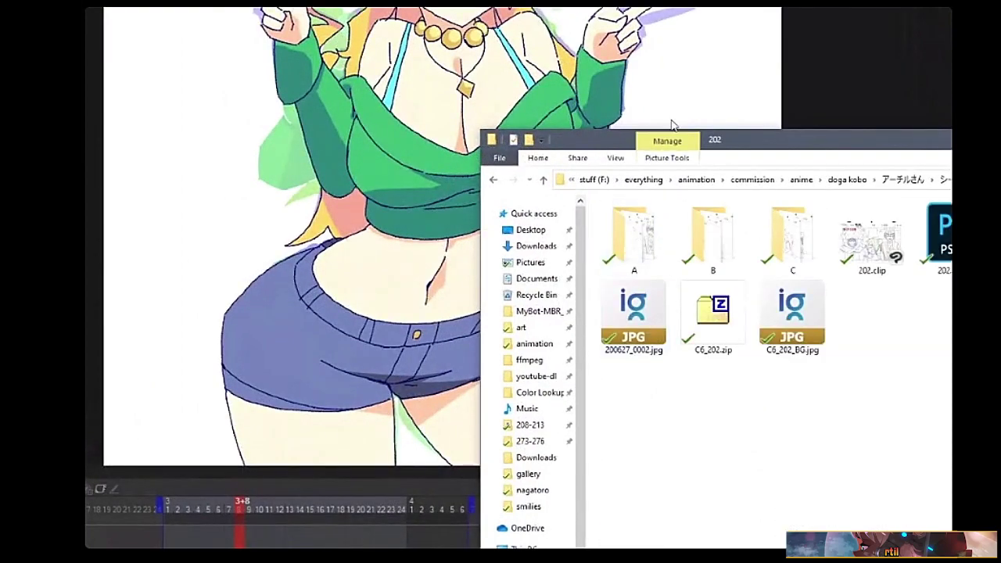
left_click_drag(729, 144, 465, 96)
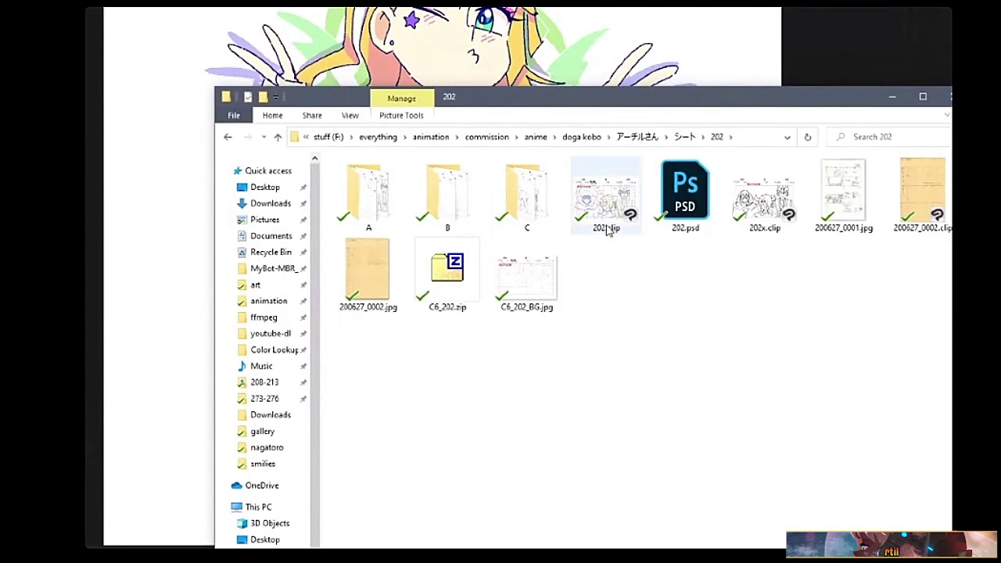
- Return to the シート folder and examine the contents of cut folders 203, 204 and 206 in turn
left_click(686, 137)
double_click(450, 309)
key("alt+Left")
double_click(452, 317)
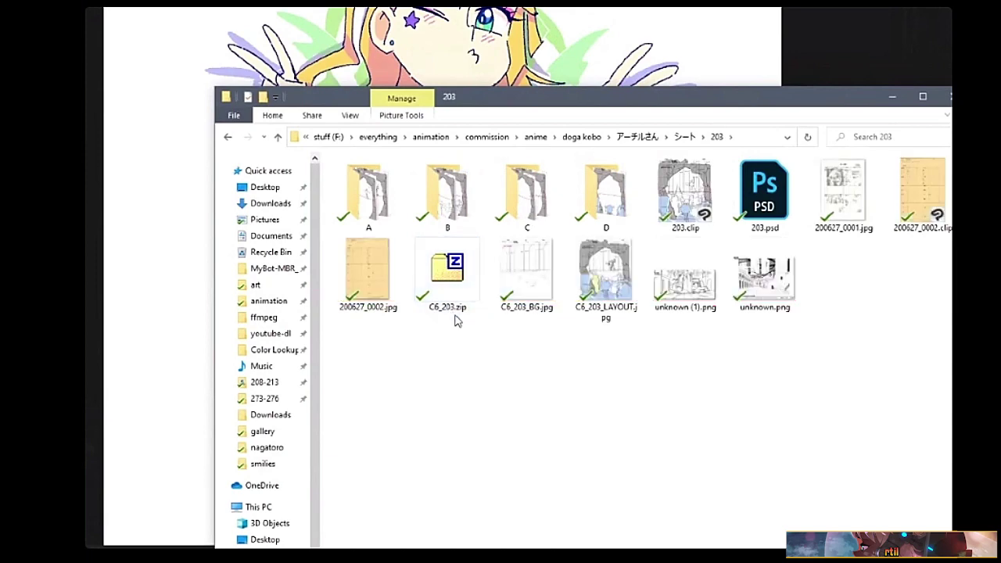
key("alt+Left")
double_click(453, 322)
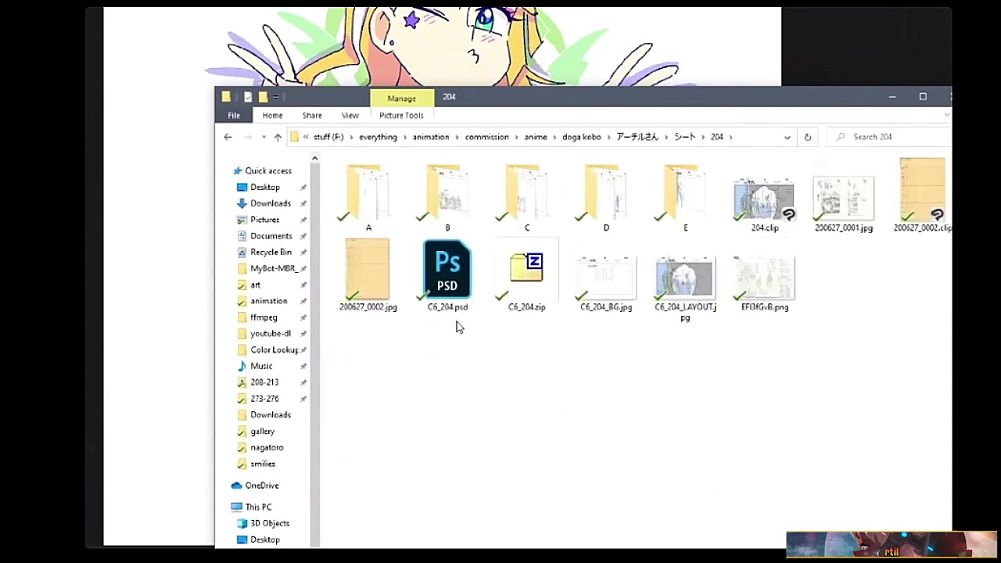
key("alt+Left")
double_click(455, 334)
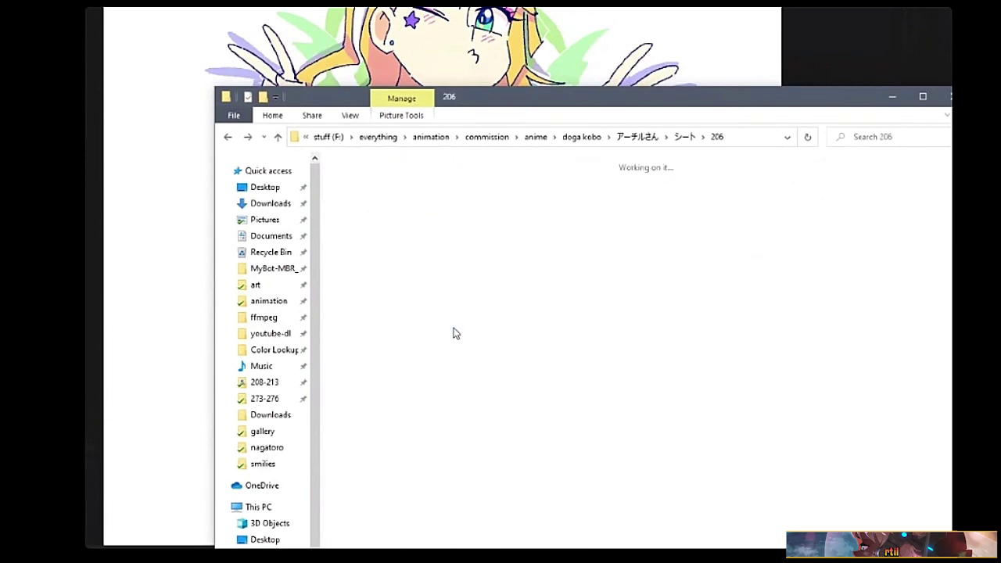
key("alt+Left")
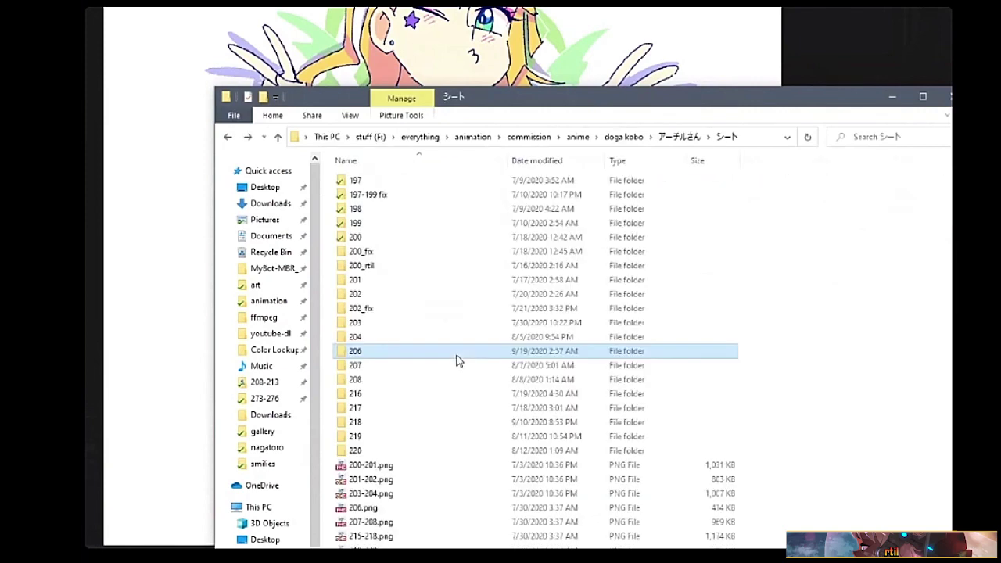
- Examine the contents of cut folders 207, 208 and 216, returning to the シート folder after each
double_click(460, 361)
key("alt+Left")
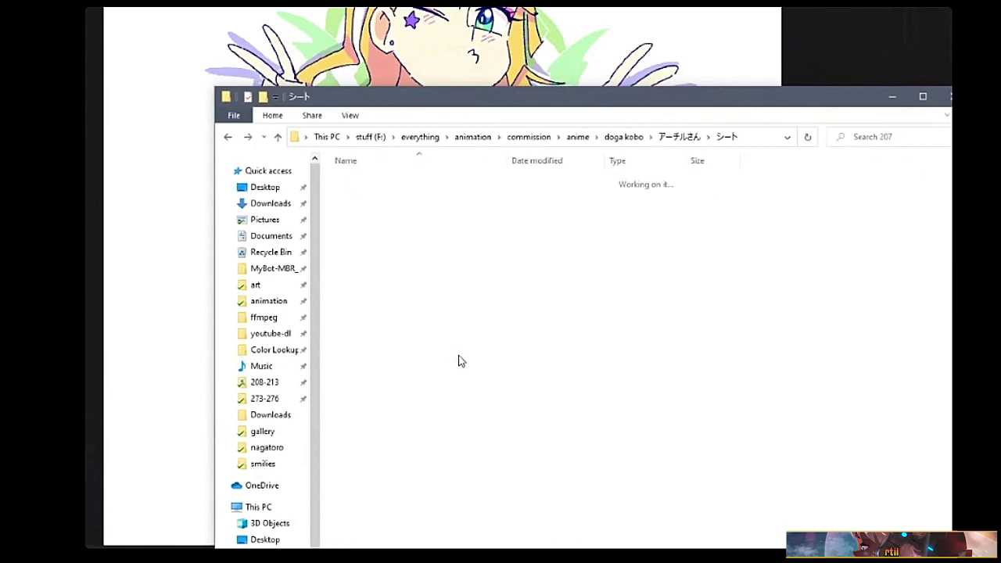
double_click(458, 361)
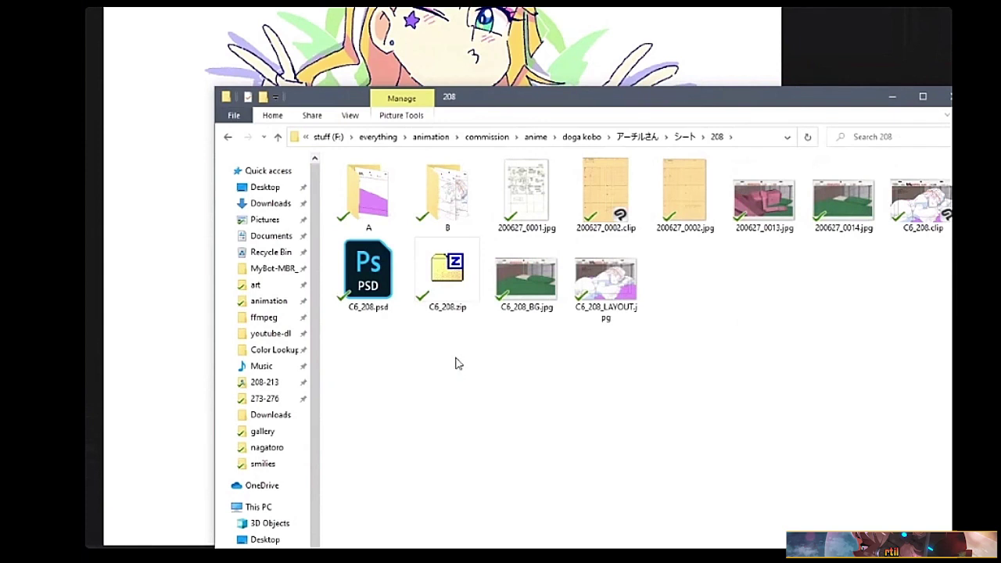
key("alt+Left")
double_click(458, 360)
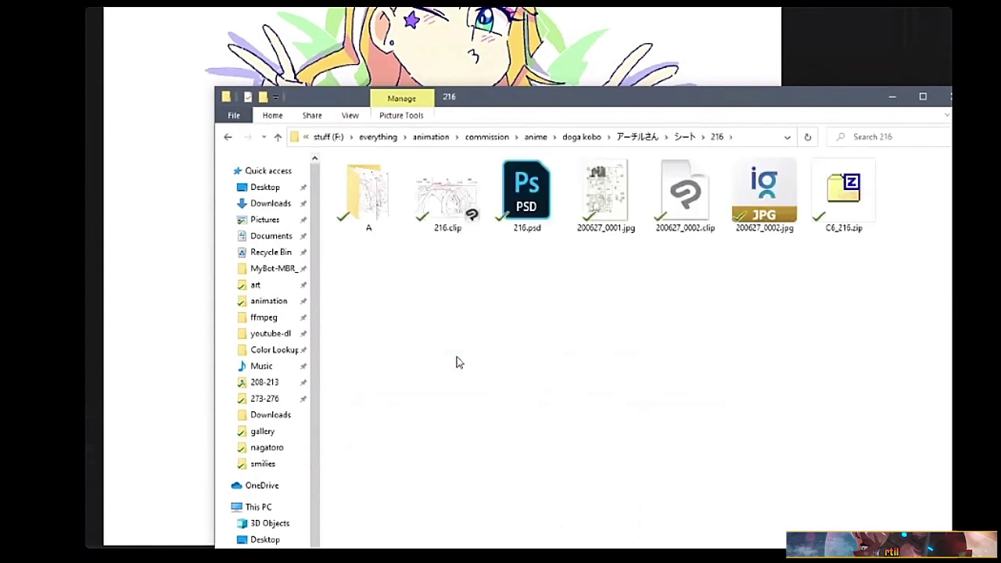
key("alt+Left")
- Examine the contents of cut folders 217, 218, 219 and 220, returning to the シート folder after each
double_click(459, 361)
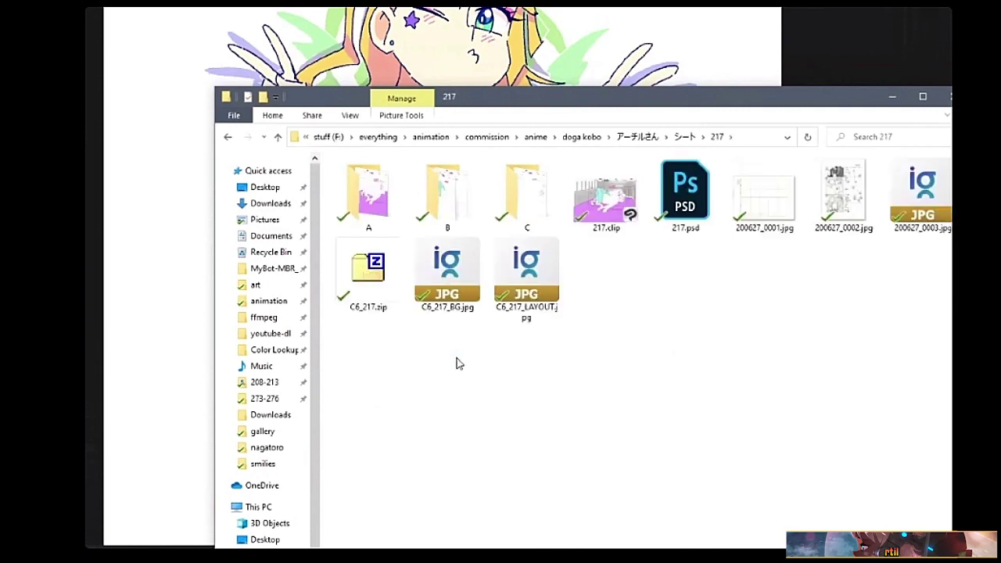
key("alt+Left")
double_click(459, 364)
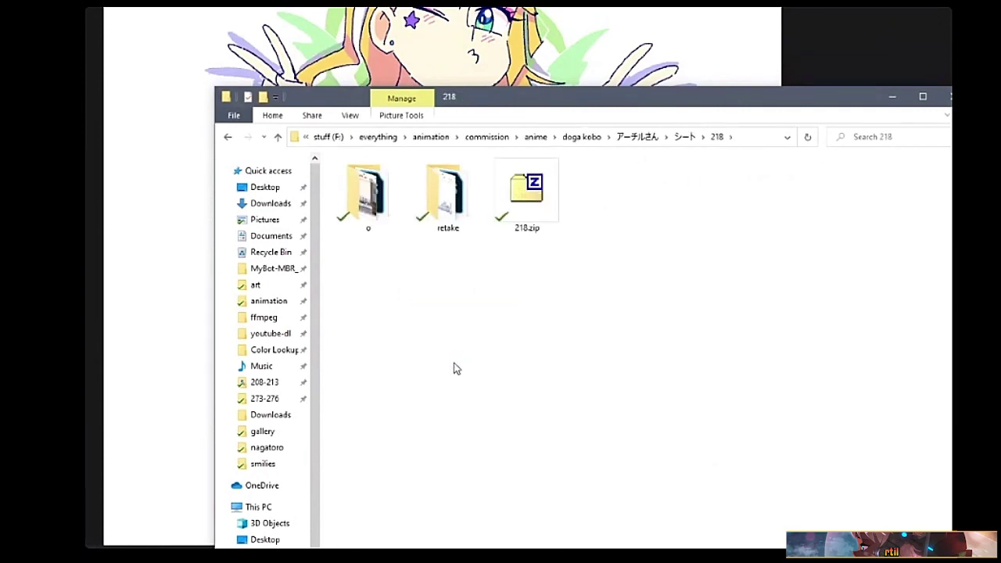
key("alt+Left")
double_click(455, 364)
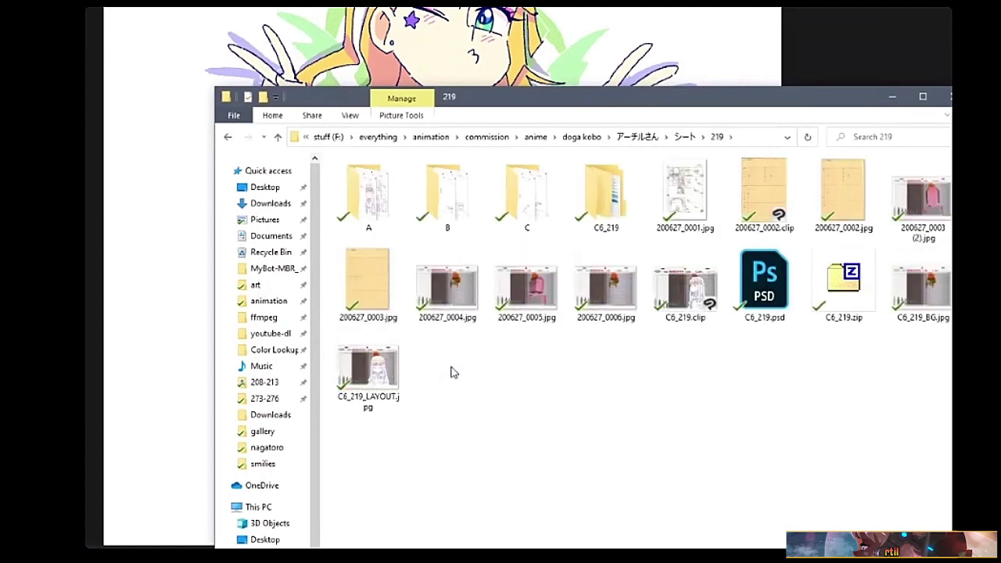
key("alt+Left")
double_click(451, 373)
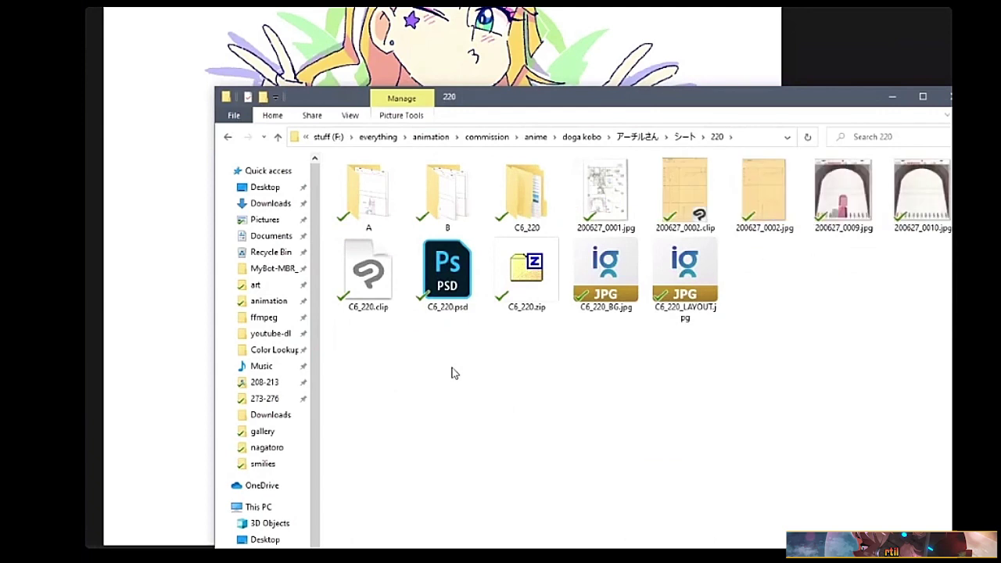
key("alt+Left")
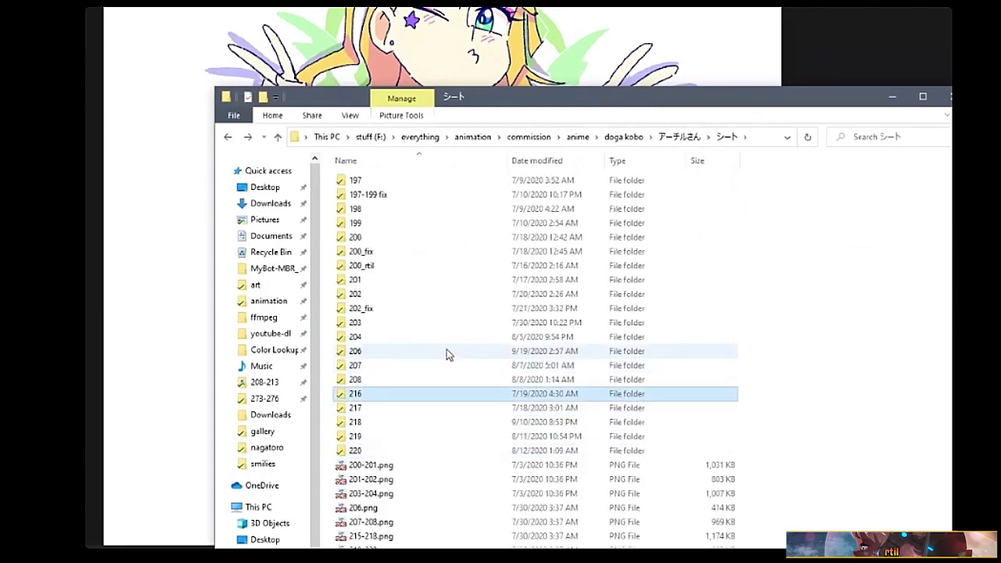
- Look through cut folders 197 and 198, and open cut folder 199 from the シート folder
key("Up")
key("Return")
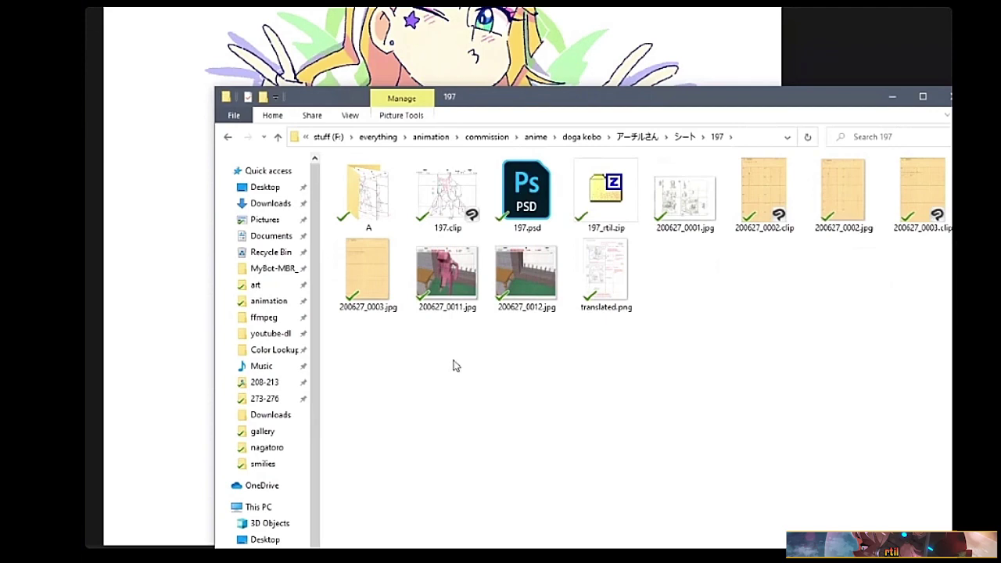
key("alt+Left")
key("Down")
key("Return")
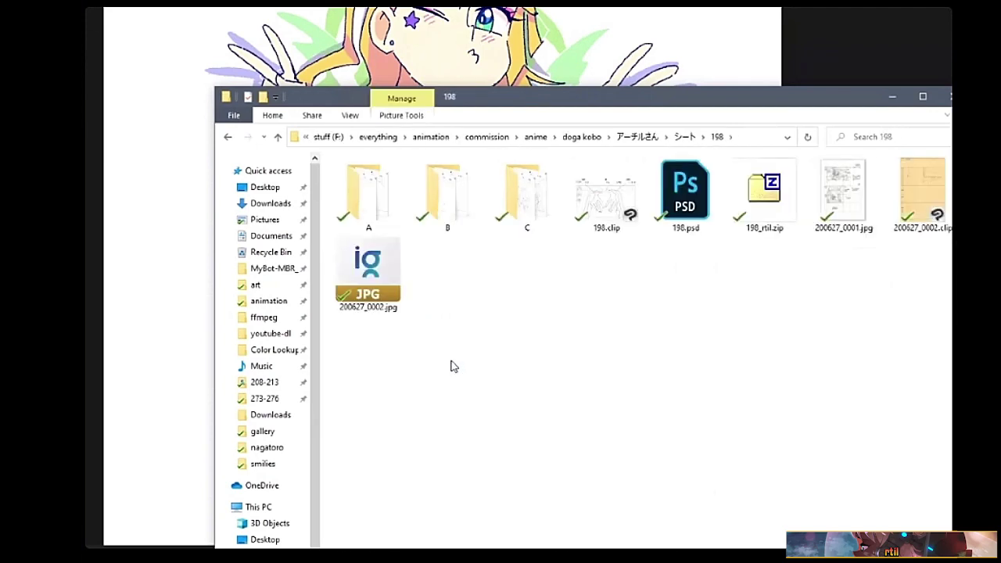
key("alt+Left")
key("Down")
key("Return")
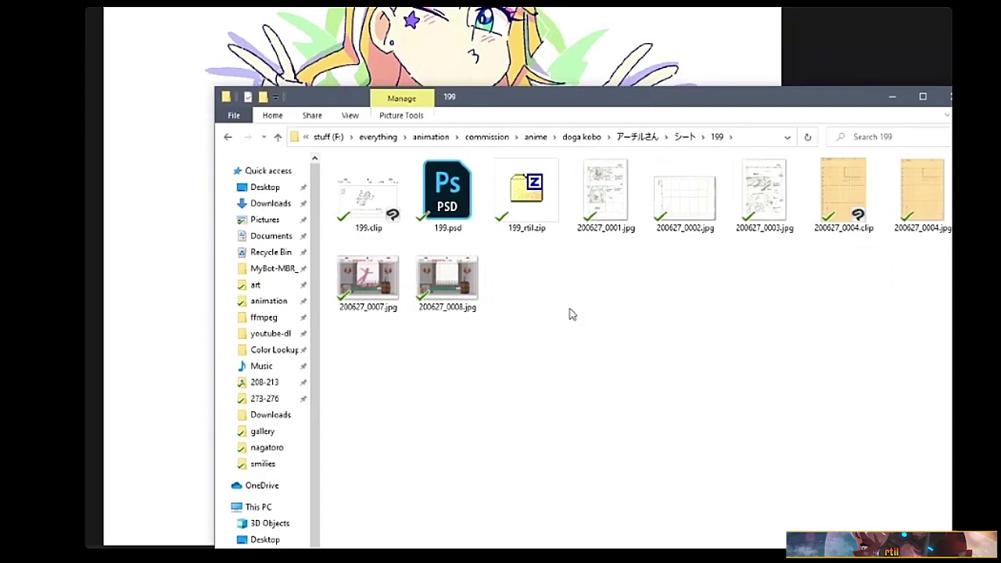
- Open 199.clip from the cut 199 folder in Clip Studio Paint and examine its timeline cels
left_click_drag(771, 104, 699, 96)
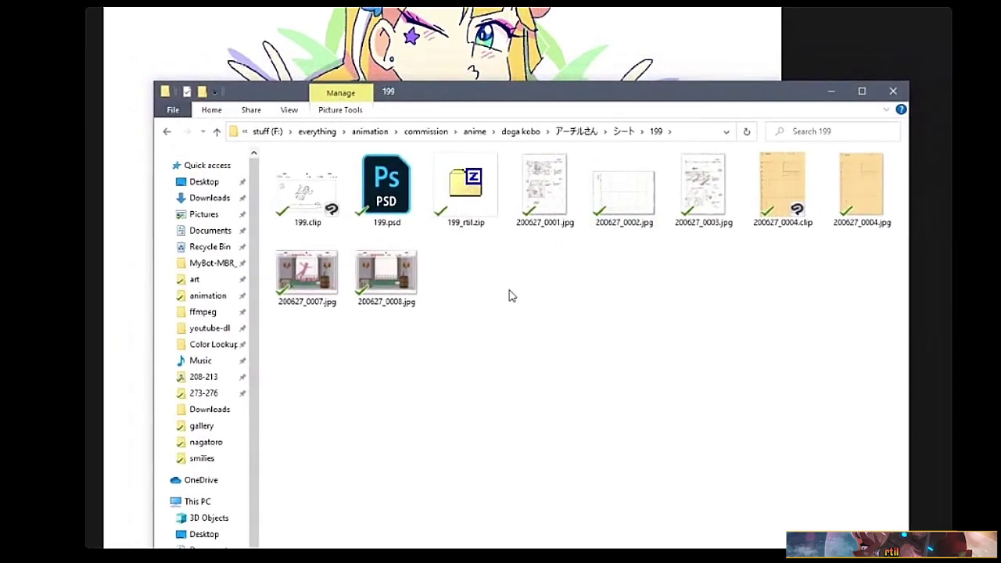
double_click(304, 205)
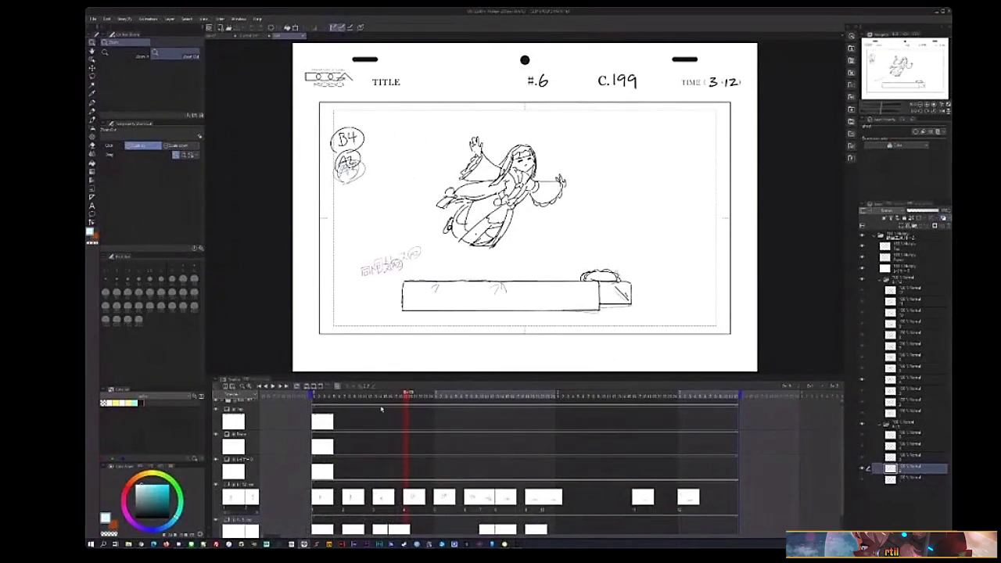
left_click_drag(361, 460, 371, 436)
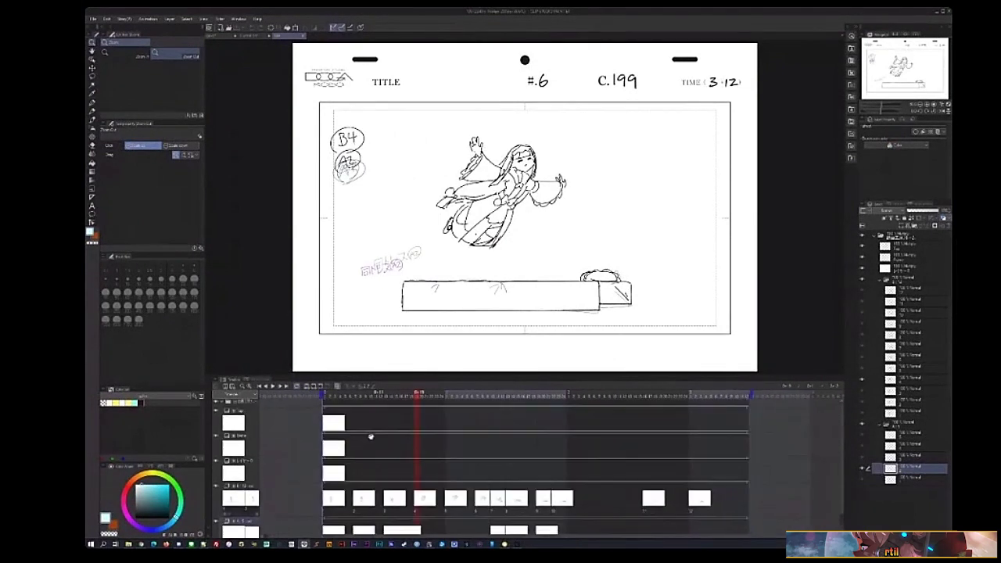
- Scrub the opening frames of cut 199, inspect its B and A cel folders in the timeline, and play the animation
scroll(370, 436, "down", 1)
left_click(343, 393)
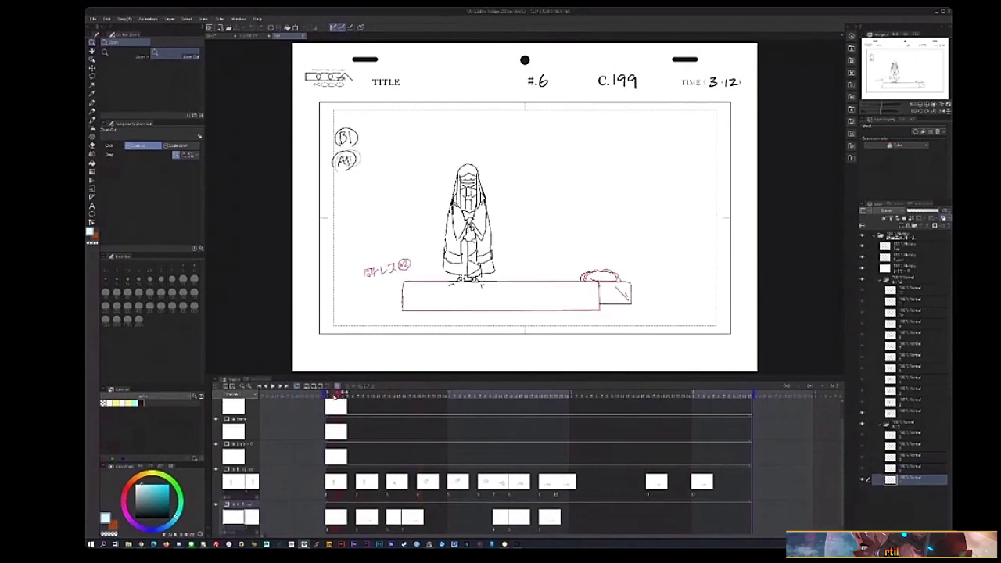
mouse_move(363, 399)
left_mouse_down()
mouse_move(600, 429)
mouse_move(403, 413)
mouse_move(398, 388)
left_mouse_up()
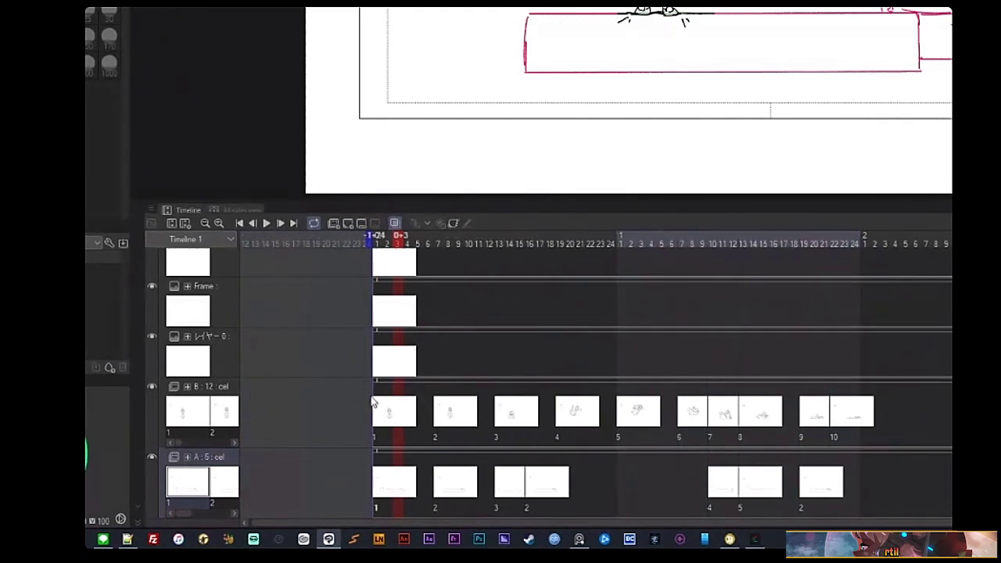
left_click(224, 394)
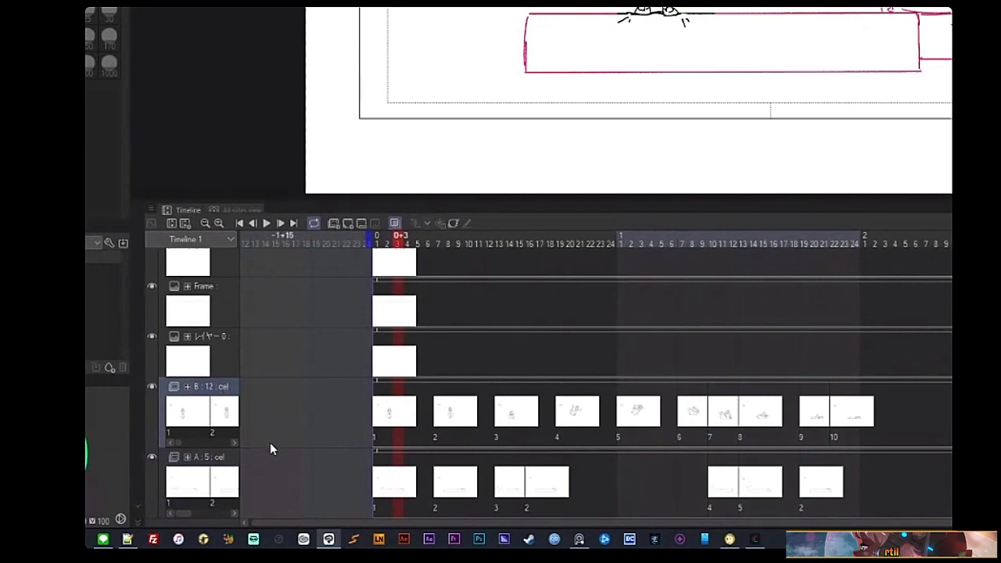
left_click(221, 459)
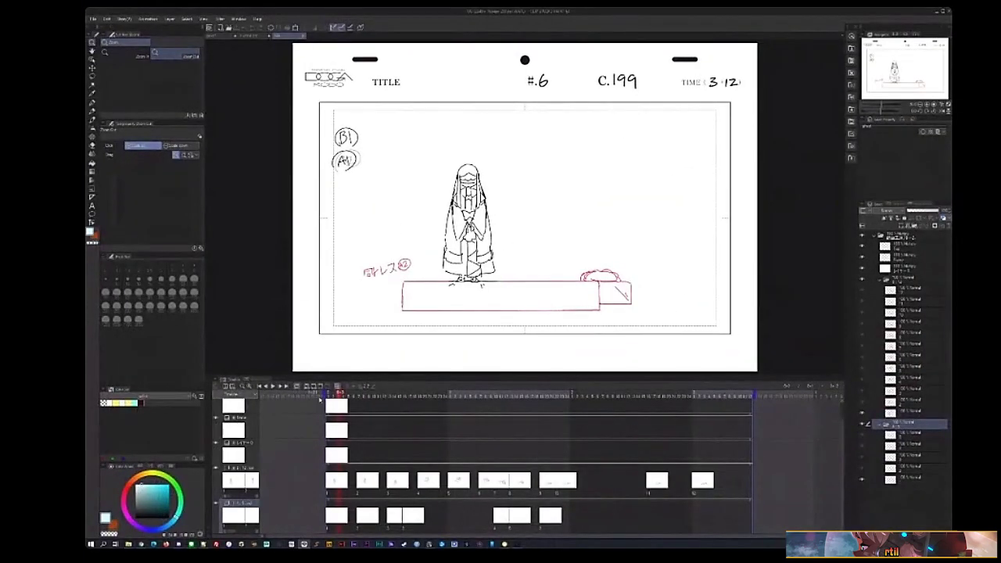
left_click(274, 386)
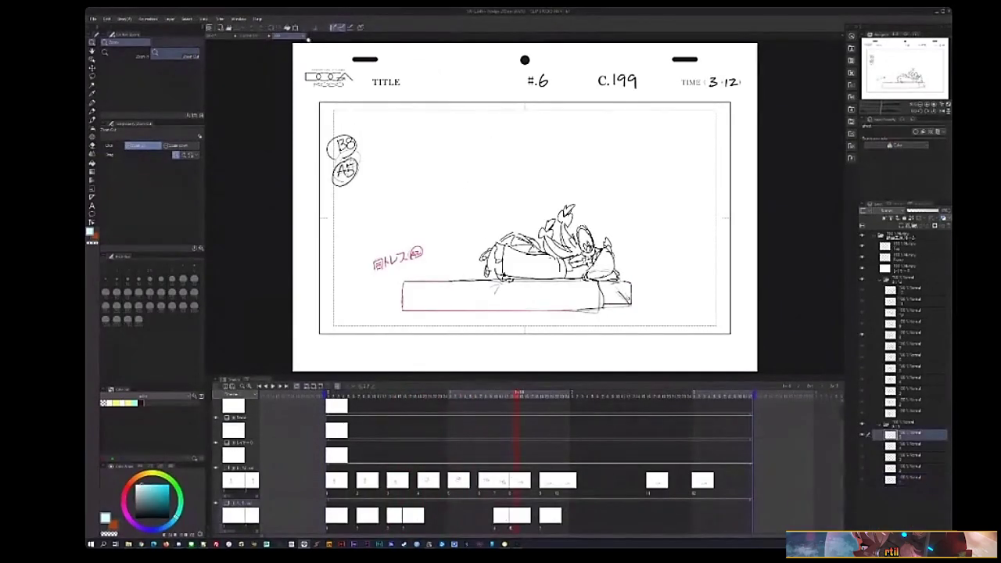
- Close 199.clip, switch to File Explorer, and check another cut folder before returning to the シート folder
left_click(303, 37)
key("alt+Tab")
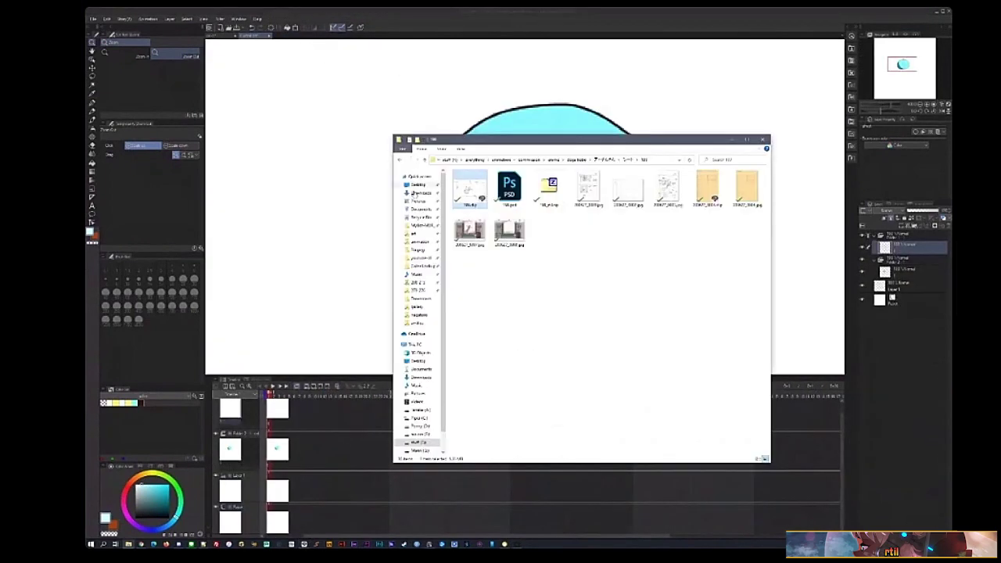
key("alt+Left")
double_click(497, 223)
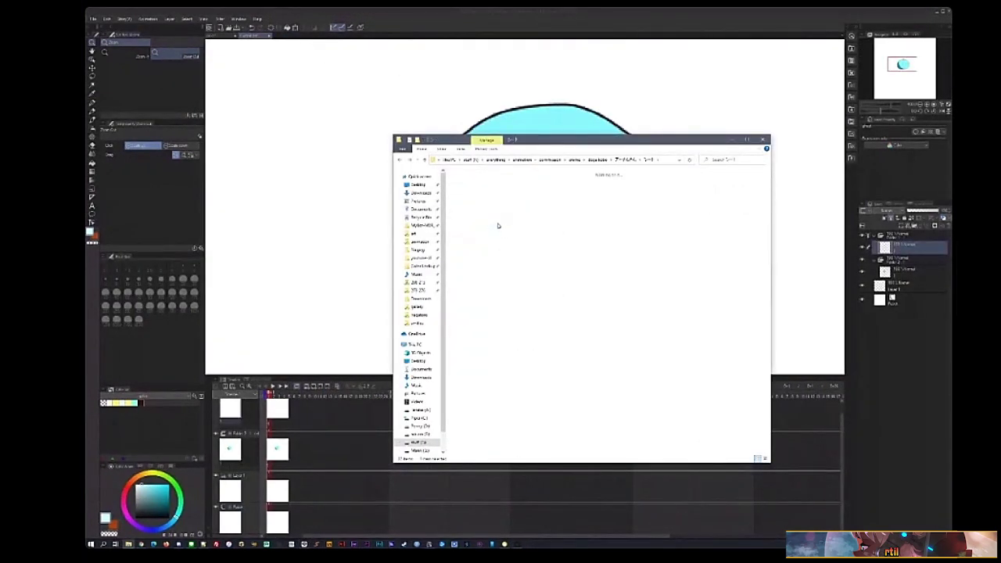
key("alt+Up")
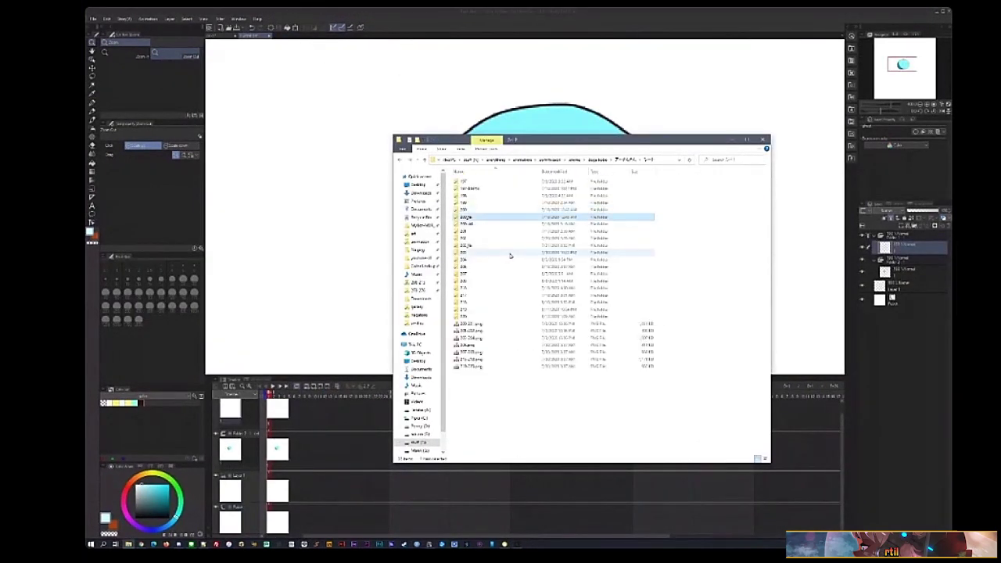
- Look through the cut folders around 201 and 202, returning to the シート folder after each
key("Down")
key("Down")
key("Return")
key("alt+Up")
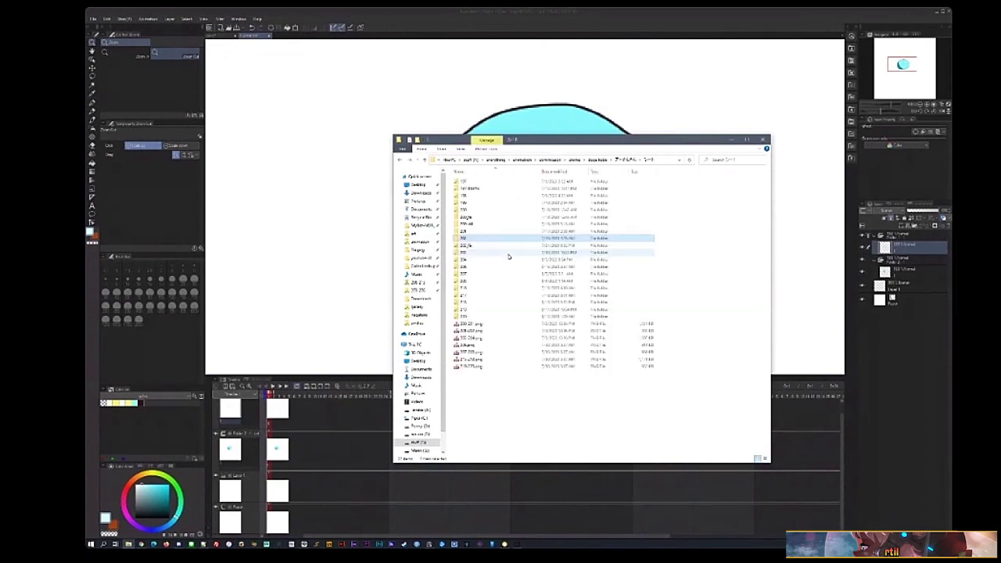
key("Up")
key("Return")
key("alt+Up")
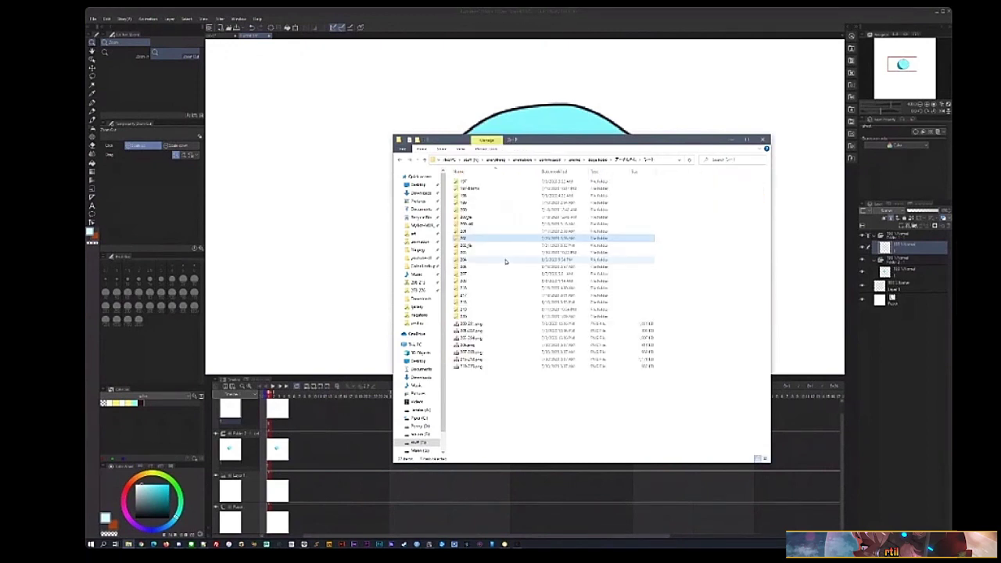
- Open 202.clip from the cut 202 folder in Clip Studio Paint
key("Down")
key("Return")
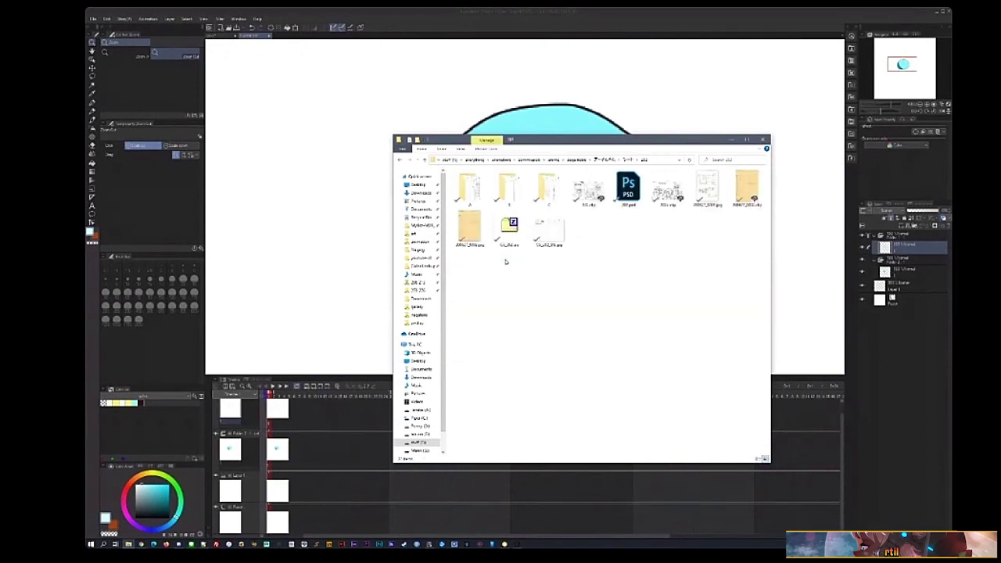
double_click(581, 202)
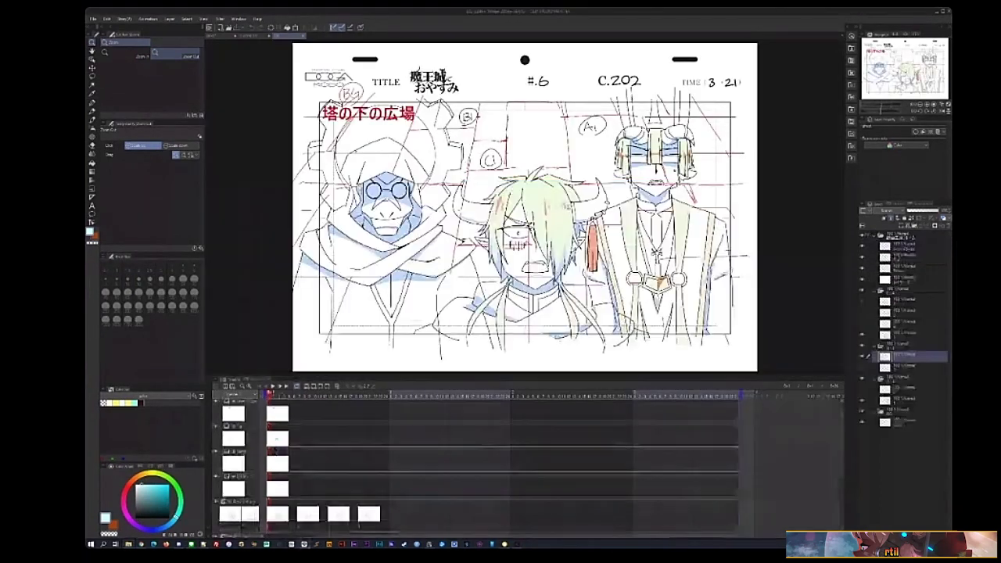
- Play cut 202 and scrub its opening frames, examining the cel tracks in the timeline
scroll(524, 211, "up", 3)
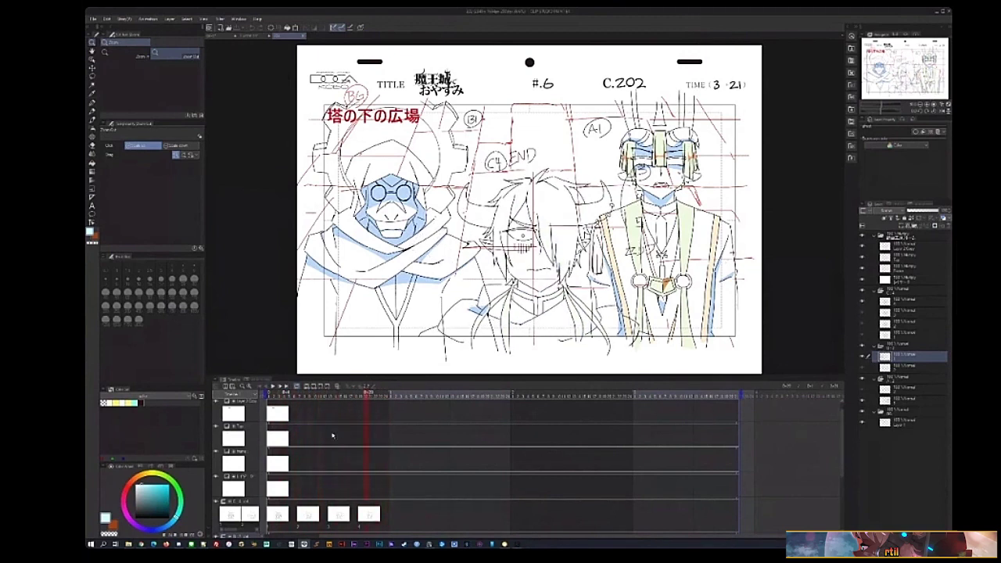
key("space")
left_click_drag(300, 456, 354, 395)
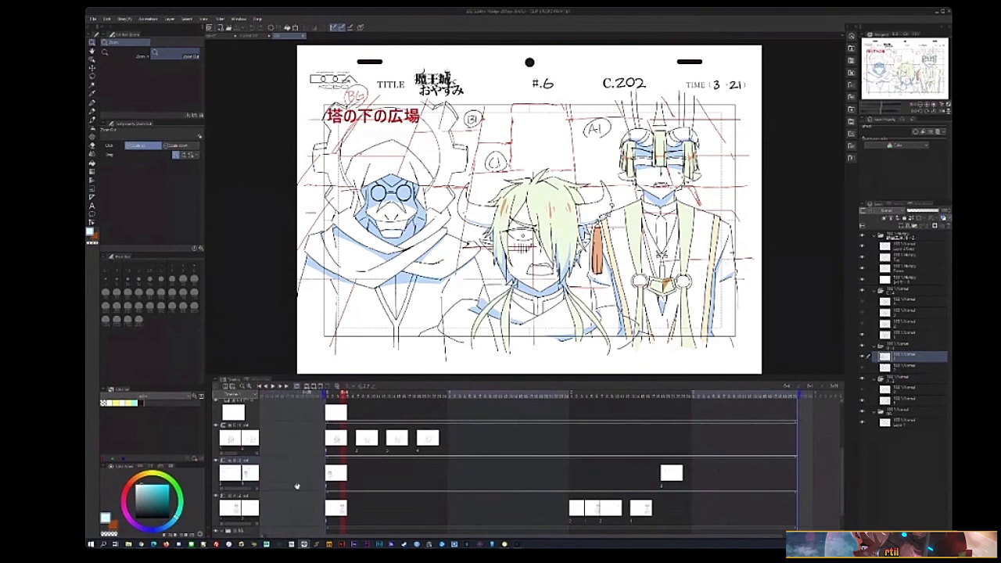
scroll(296, 487, "down", 1)
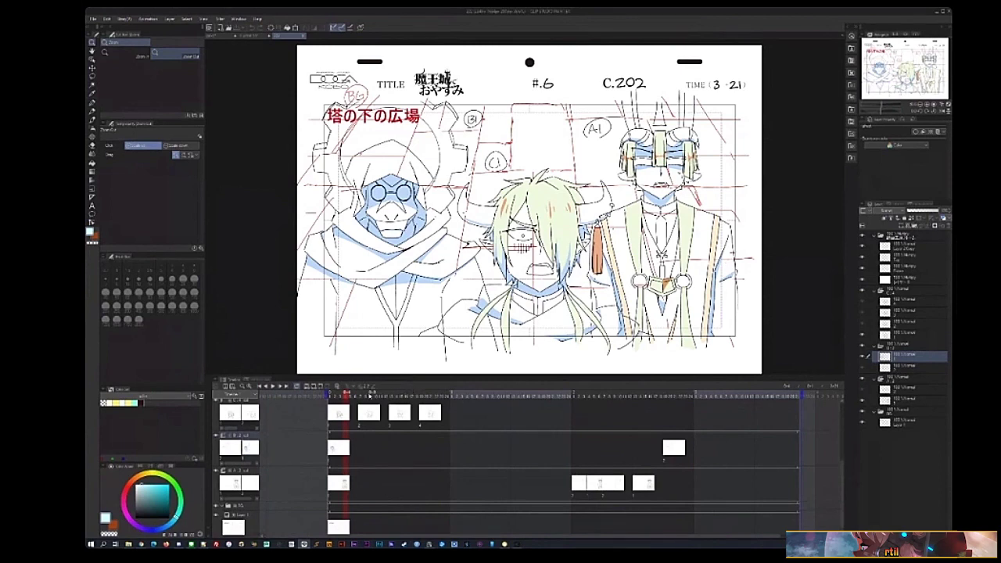
mouse_move(371, 396)
left_mouse_down()
mouse_move(421, 395)
mouse_move(358, 387)
left_mouse_up()
- Select the first C cel in the timeline and examine the horned character's face up close
scroll(526, 218, "up", 3)
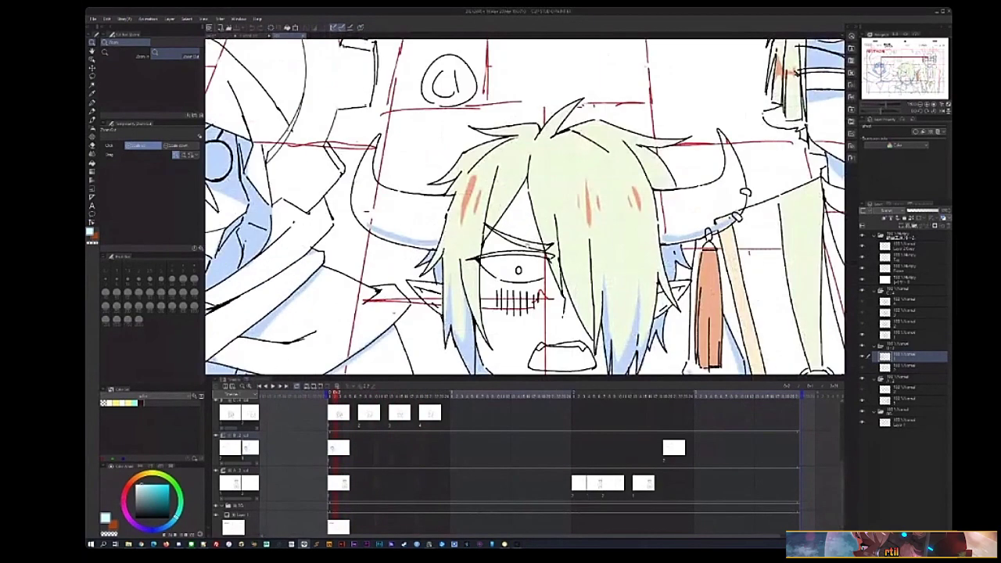
left_click_drag(527, 246, 525, 203)
scroll(341, 442, "up", 1)
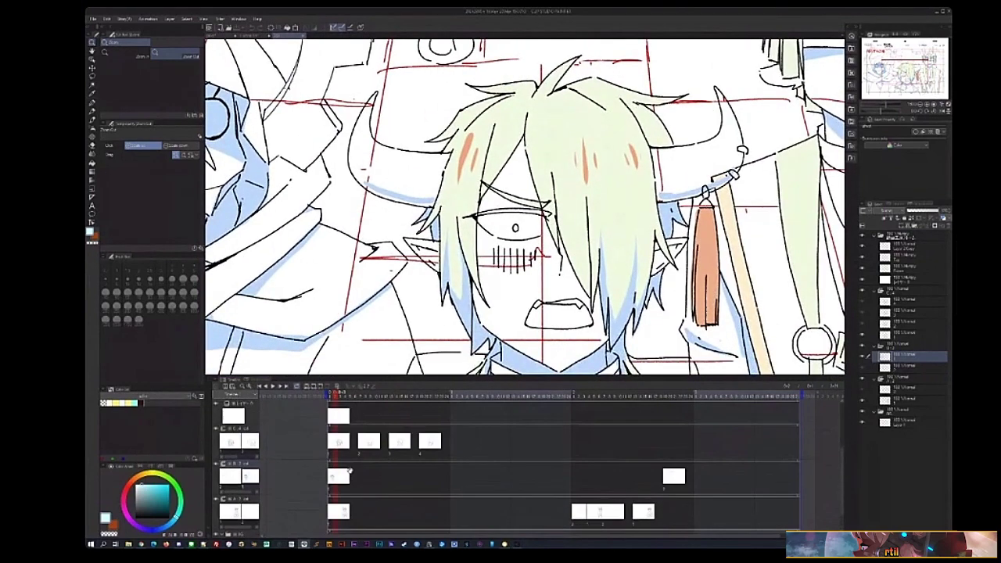
left_click(339, 443)
left_click_drag(539, 235, 535, 256)
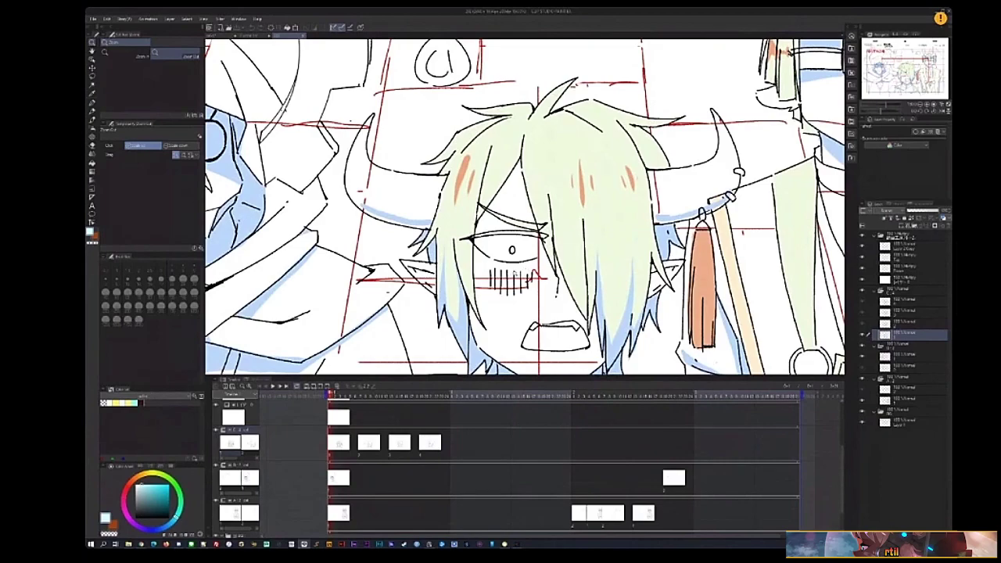
left_click_drag(519, 274, 487, 255)
left_click_drag(391, 229, 381, 246)
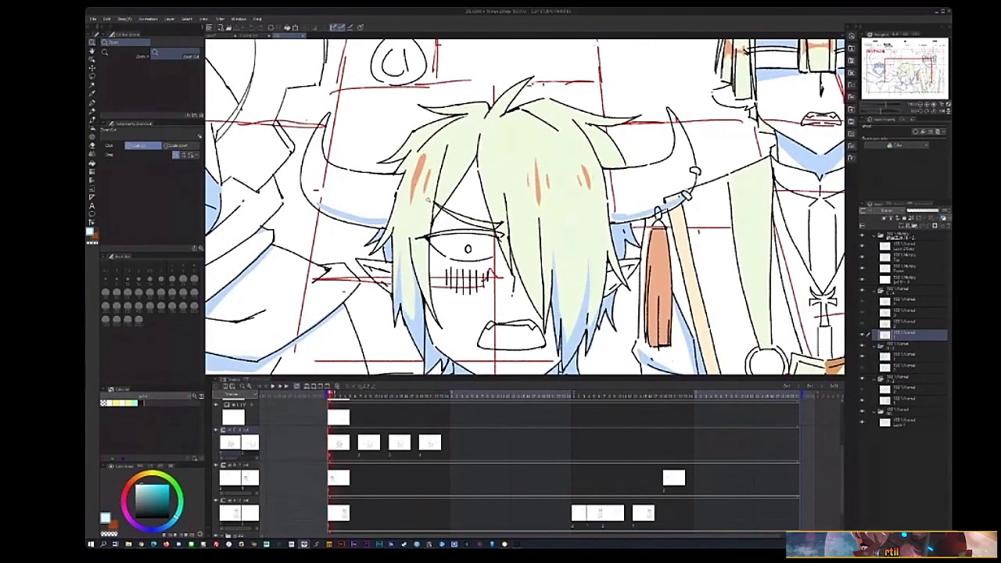
- Select the G-pen and set its blending mode to Background
key("p")
left_click_drag(424, 204, 428, 208)
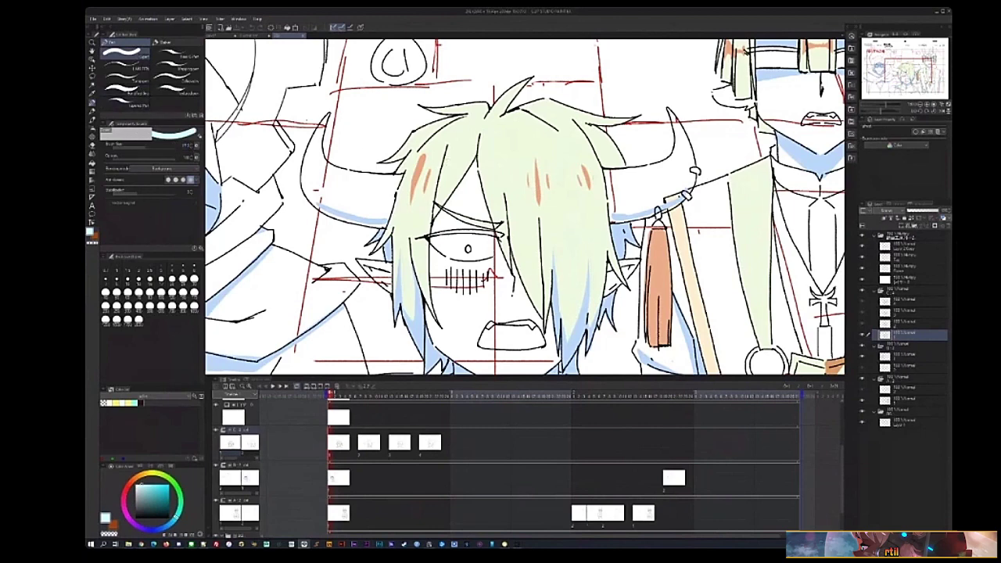
left_click_drag(368, 176, 311, 150)
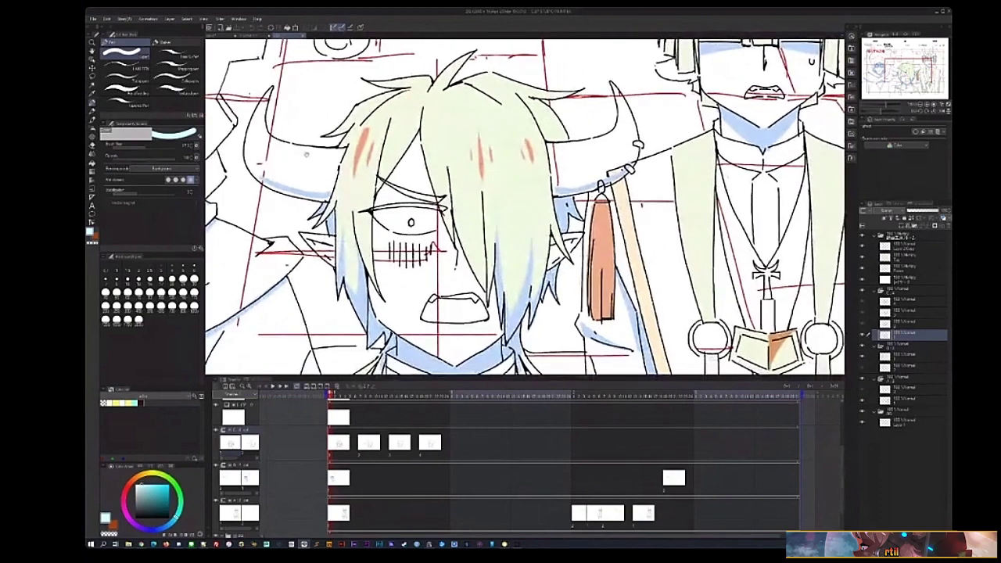
left_click(153, 168)
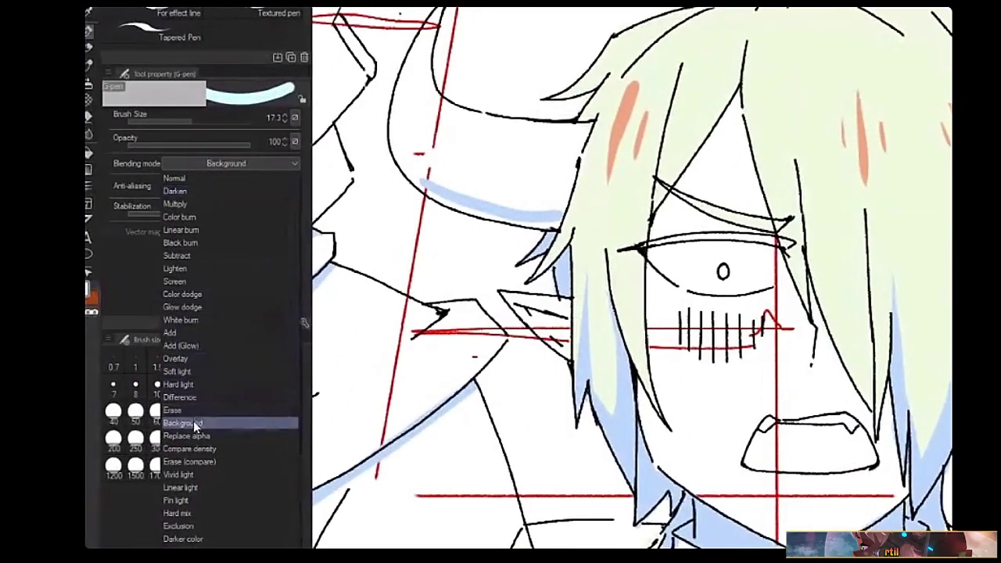
left_click(195, 427)
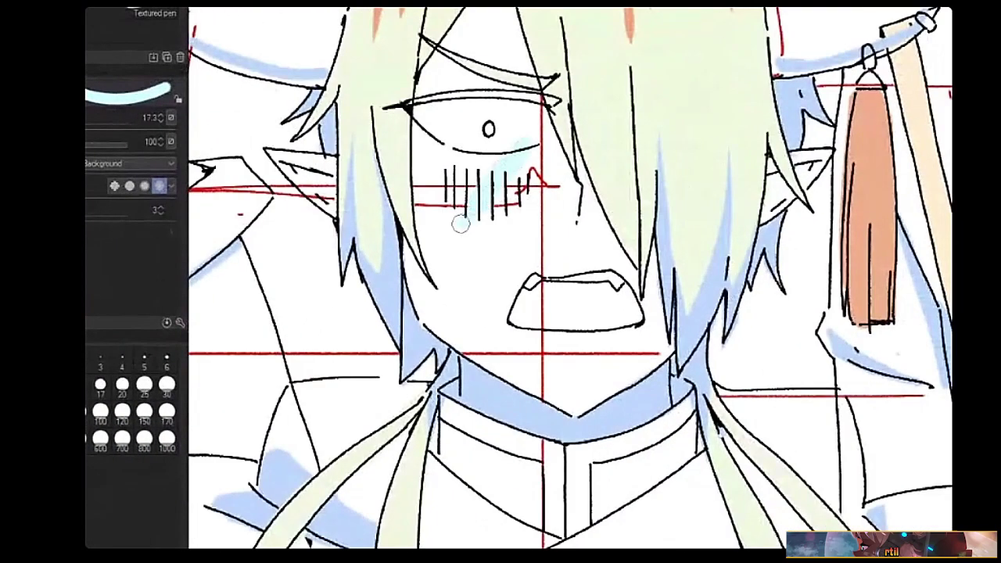
- Paint the horned character's face light cyan behind the black line art, covering the red guide lines
mouse_move(460, 225)
left_mouse_down()
mouse_move(482, 245)
mouse_move(530, 240)
mouse_move(552, 257)
mouse_move(522, 356)
mouse_move(545, 358)
mouse_move(586, 293)
left_mouse_up()
mouse_move(476, 220)
left_mouse_down()
mouse_move(497, 148)
mouse_move(452, 174)
mouse_move(481, 150)
left_mouse_up()
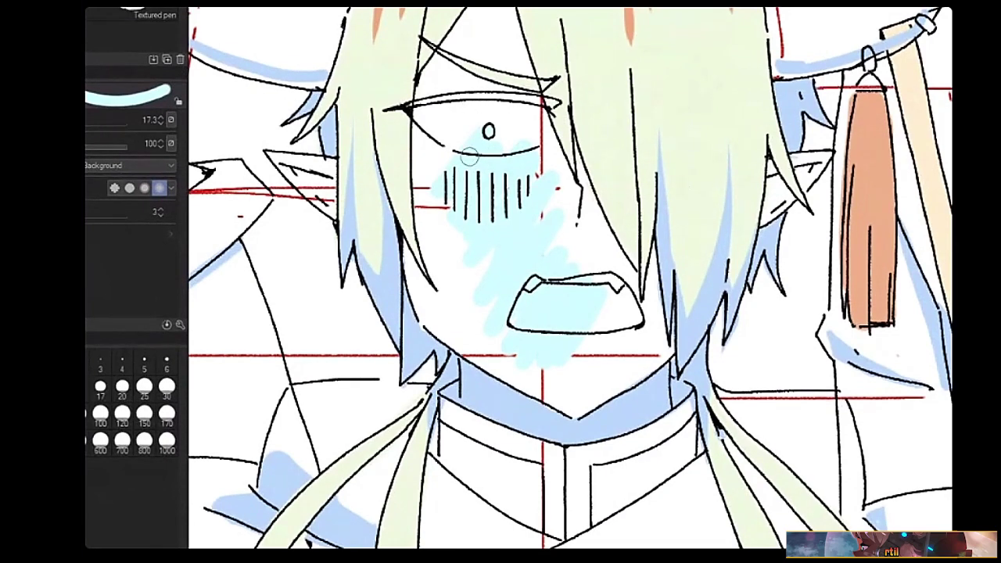
mouse_move(447, 207)
left_mouse_down()
mouse_move(436, 187)
mouse_move(446, 168)
mouse_move(469, 260)
left_mouse_up()
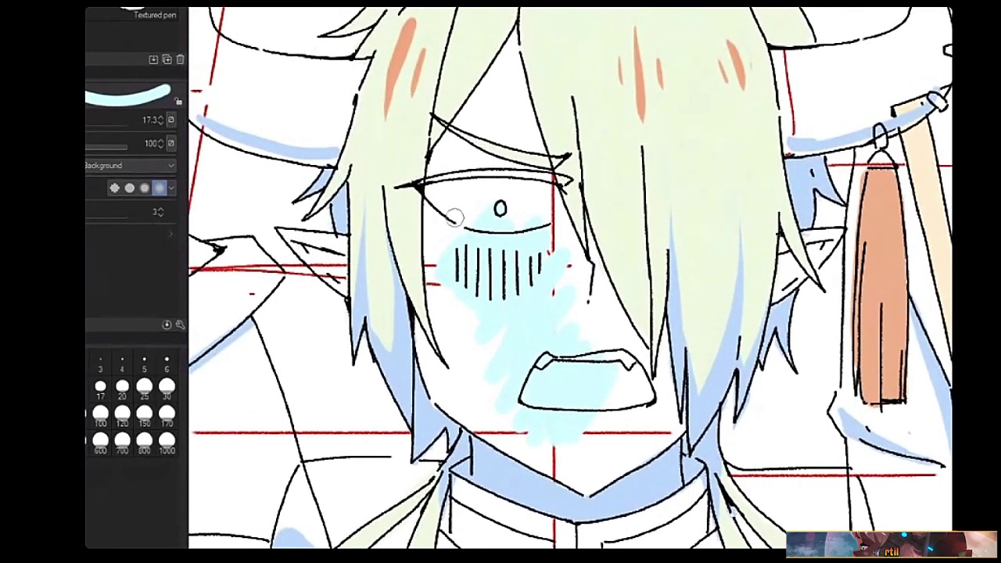
mouse_move(496, 162)
left_mouse_down()
mouse_move(520, 167)
mouse_move(525, 189)
mouse_move(568, 180)
mouse_move(553, 226)
mouse_move(551, 317)
mouse_move(606, 292)
mouse_move(629, 293)
mouse_move(608, 388)
mouse_move(619, 259)
mouse_move(605, 423)
left_mouse_up()
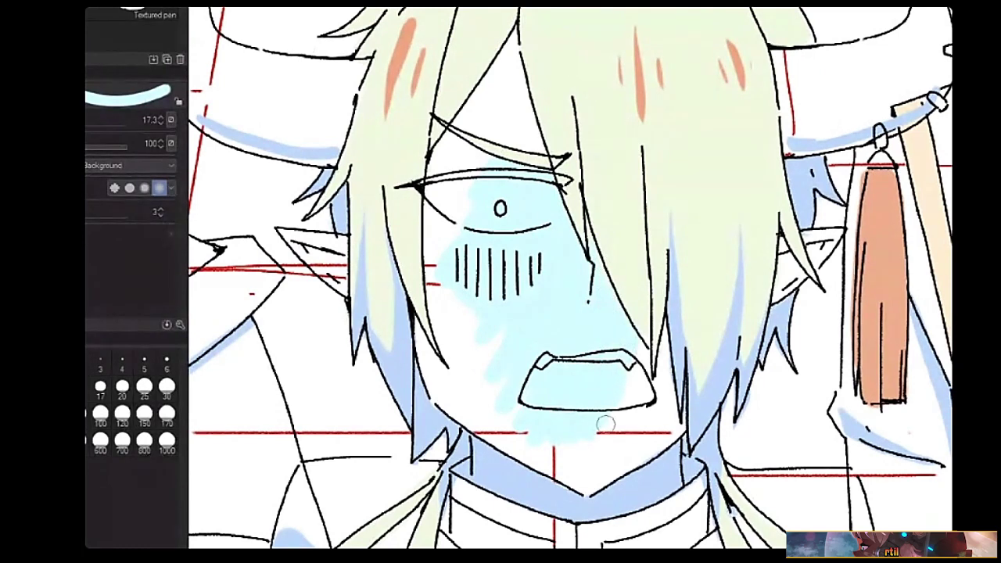
mouse_move(674, 331)
left_mouse_down()
mouse_move(634, 448)
mouse_move(551, 471)
mouse_move(518, 431)
mouse_move(458, 392)
mouse_move(480, 380)
mouse_move(488, 395)
mouse_move(444, 359)
mouse_move(528, 439)
mouse_move(526, 403)
mouse_move(576, 456)
mouse_move(562, 412)
mouse_move(595, 458)
left_mouse_up()
mouse_move(431, 197)
left_mouse_down()
mouse_move(449, 138)
mouse_move(446, 71)
mouse_move(471, 49)
mouse_move(494, 84)
left_mouse_up()
mouse_move(474, 264)
left_mouse_down()
mouse_move(496, 92)
mouse_move(521, 264)
left_mouse_up()
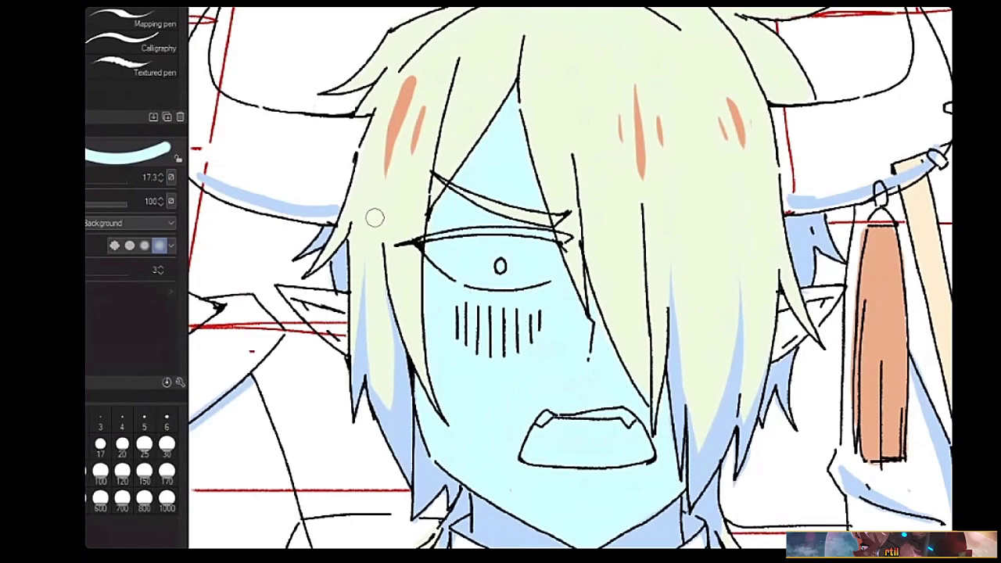
left_click_drag(549, 478, 550, 371)
mouse_move(364, 222)
left_mouse_down()
mouse_move(406, 290)
mouse_move(493, 284)
left_mouse_up()
- Undo the light cyan paint strokes on the horned character's face
key("ctrl+z")
key("ctrl+z")
key("ctrl+z")
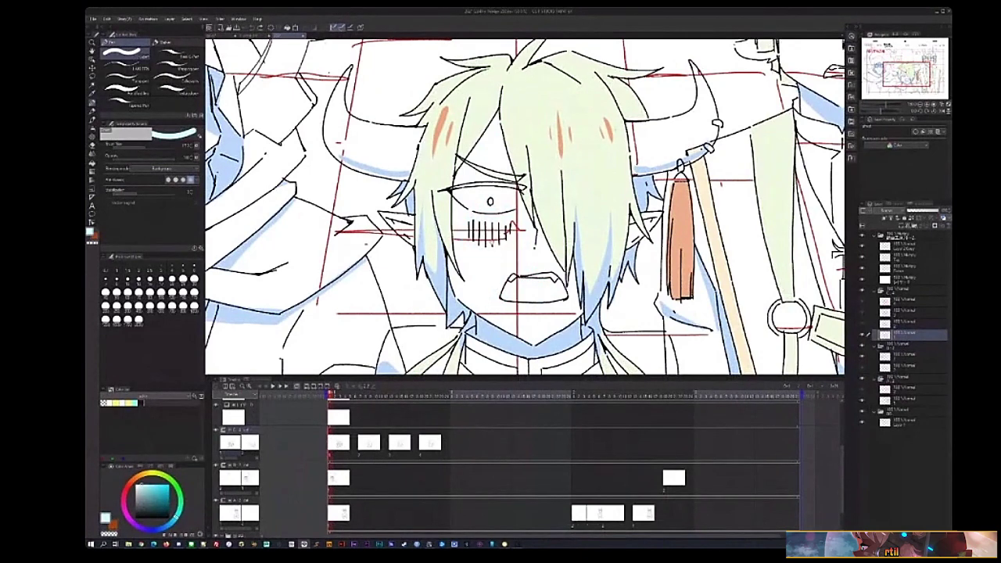
left_click_drag(501, 235, 493, 249)
- Switch to File Explorer, check cel folders A and B in the cut 202 folder, and open folder C
left_click(141, 544)
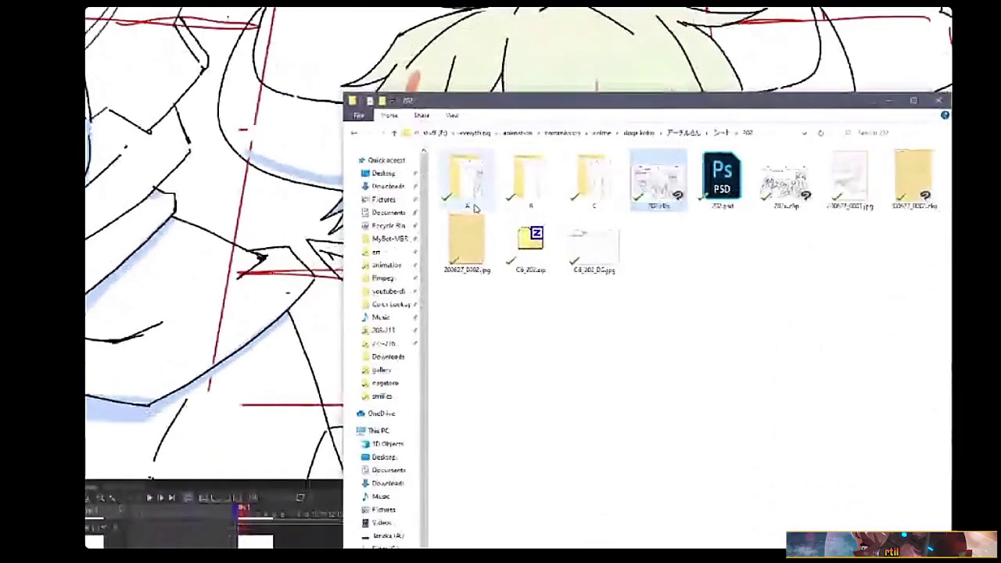
left_click(482, 195)
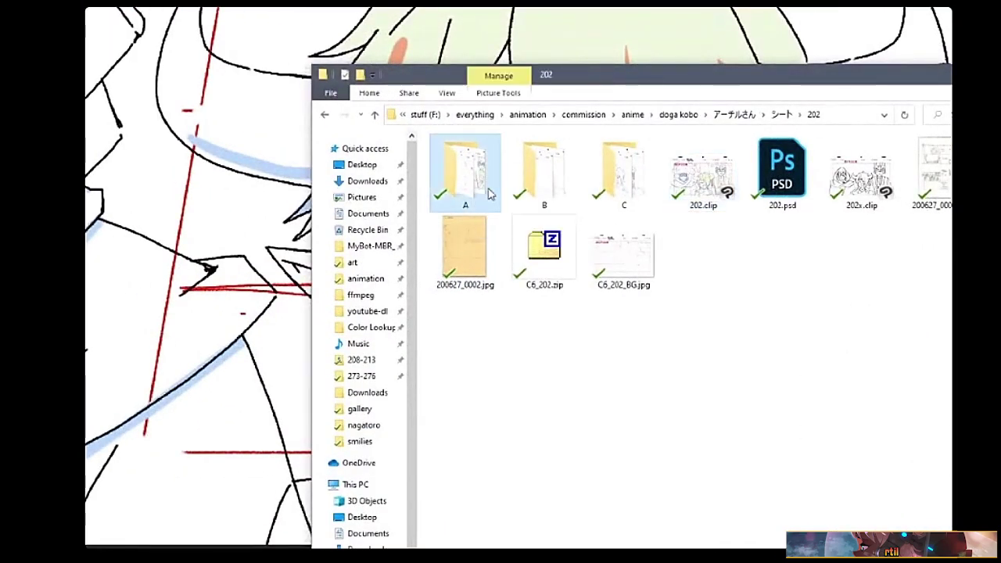
left_click(548, 186)
left_click(611, 177)
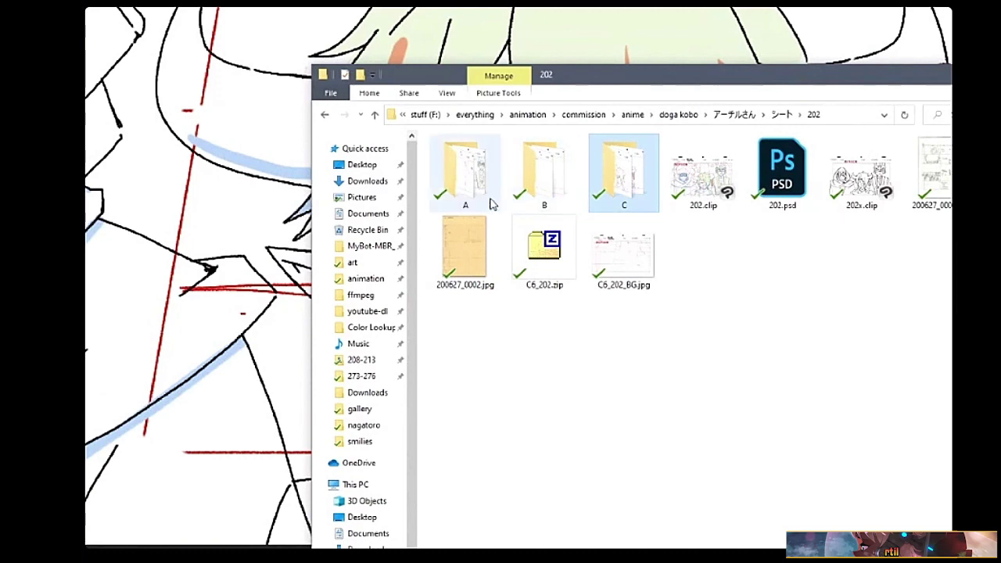
double_click(593, 200)
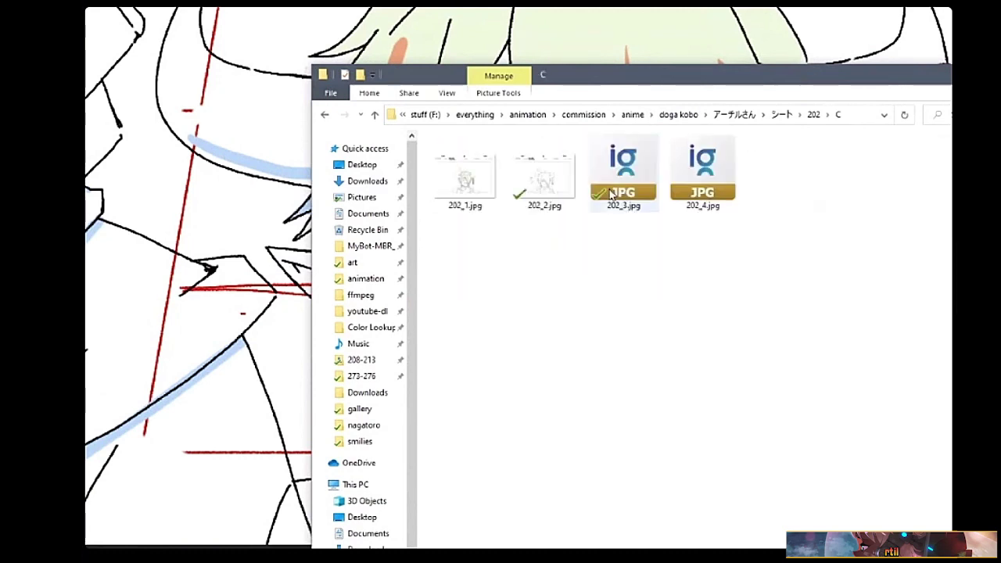
- Open 202_1.jpg from folder C in the image viewer and bring its window into view
left_click(479, 215)
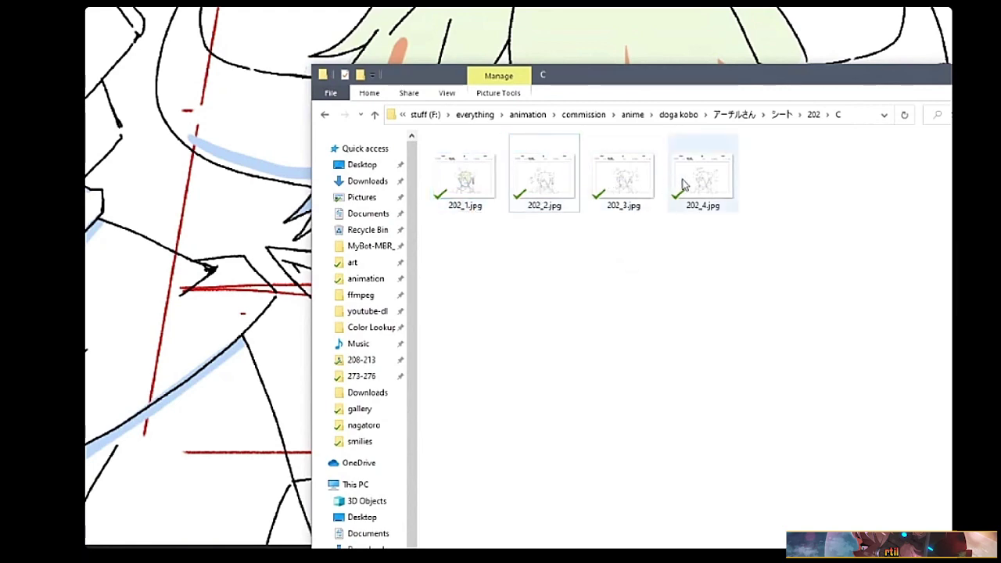
double_click(457, 195)
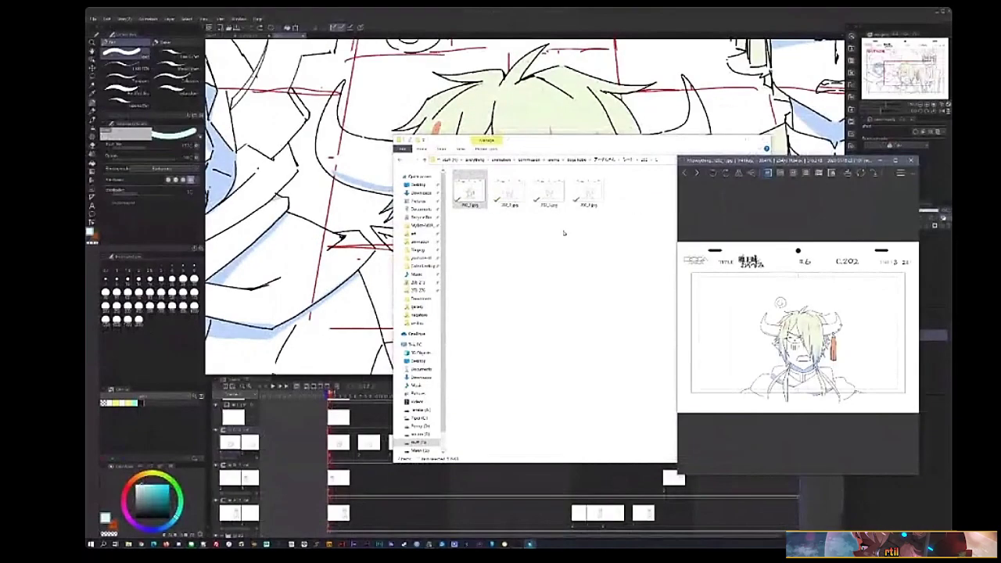
left_click_drag(749, 237, 562, 186)
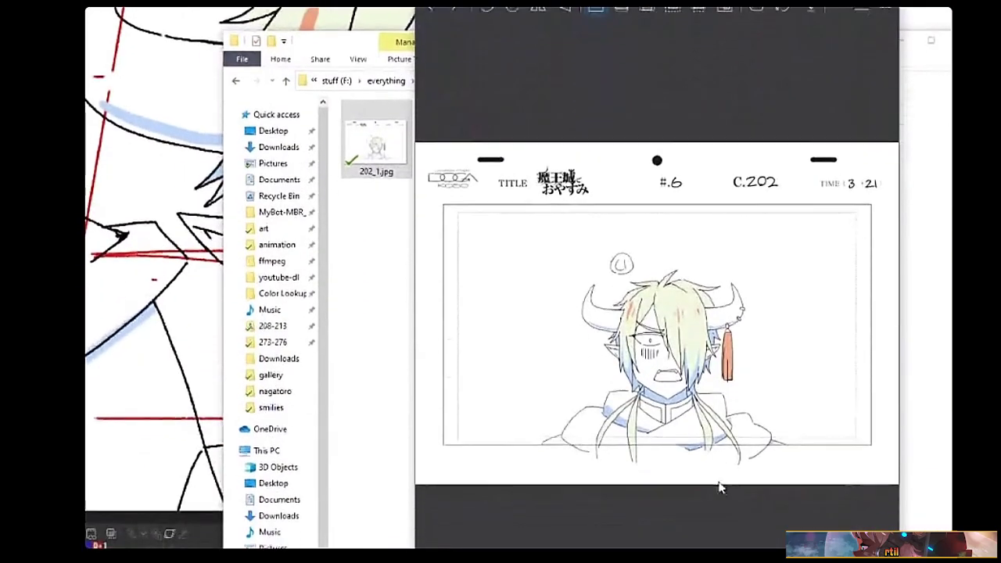
- Close the folder C image, view 202_1.jpg from cut 202's cel folder A, and close it again
key("Right")
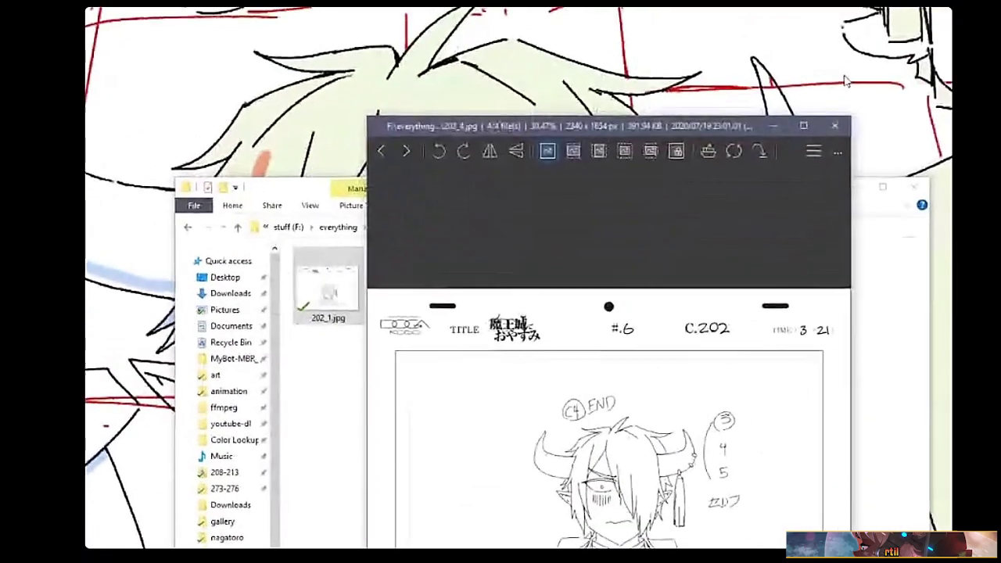
left_click(835, 125)
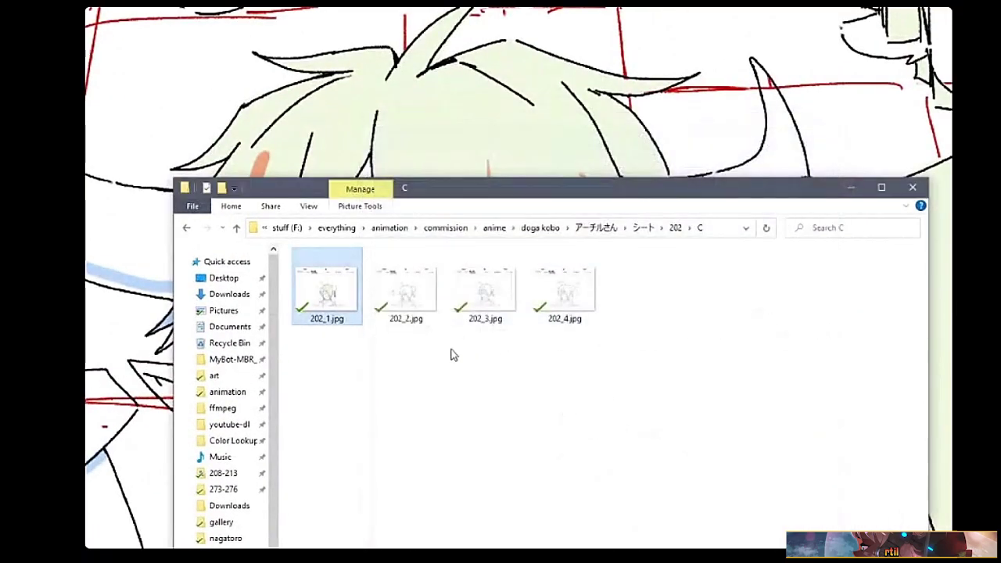
key("BackSpace")
double_click(340, 300)
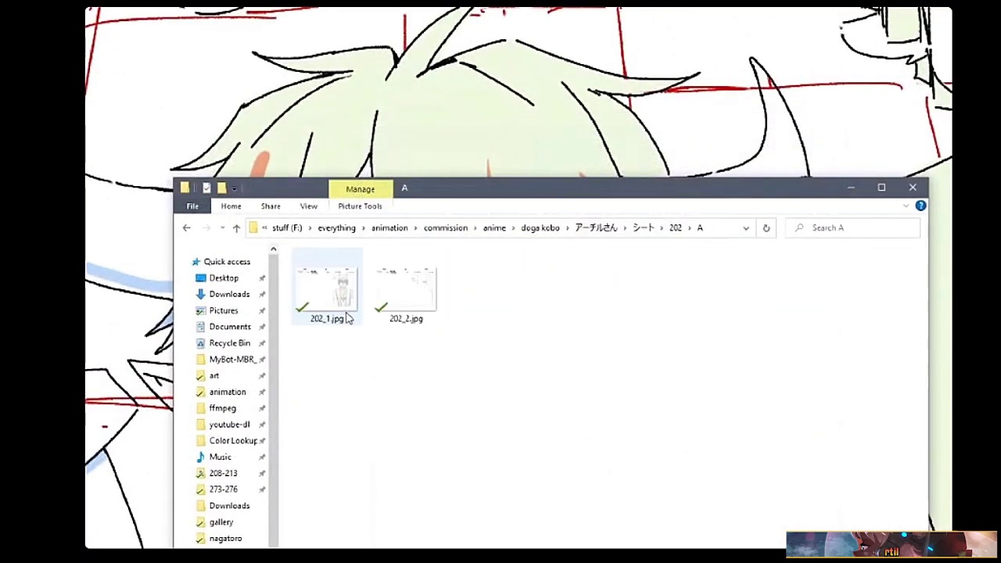
double_click(345, 317)
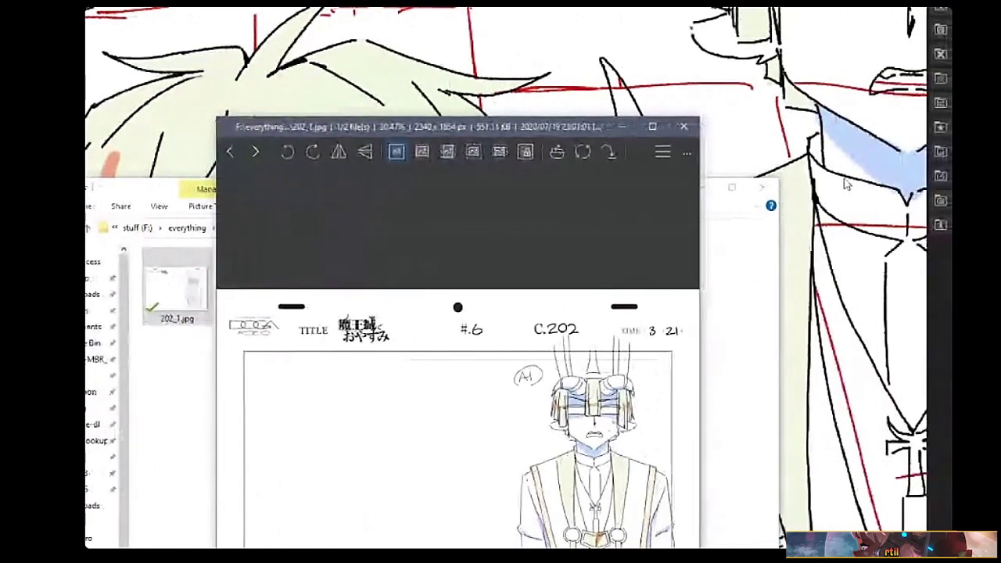
left_click(683, 126)
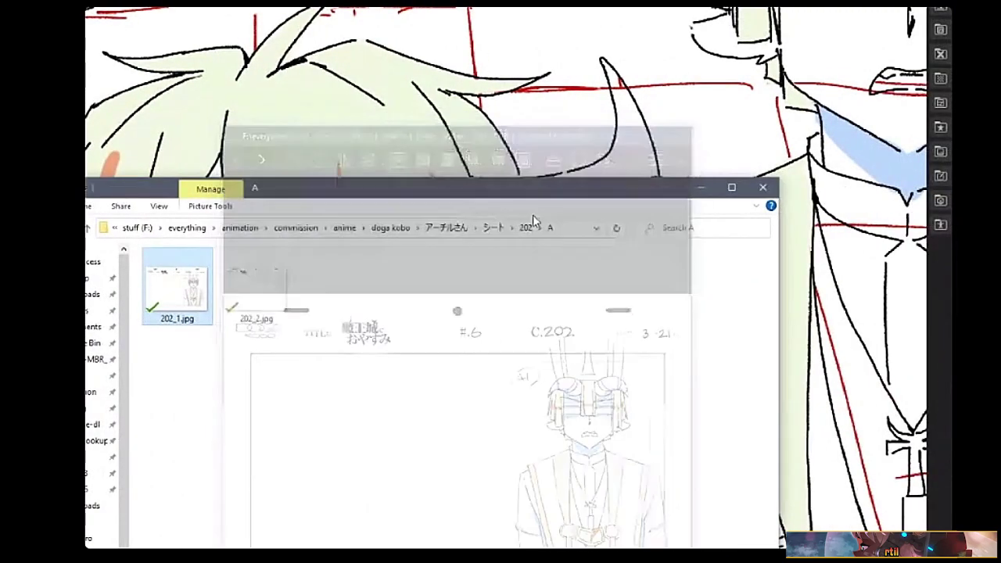
- Return to cel folder C, view its 202_1.jpg drawing in the image viewer, and close the viewer
key("BackSpace")
double_click(586, 125)
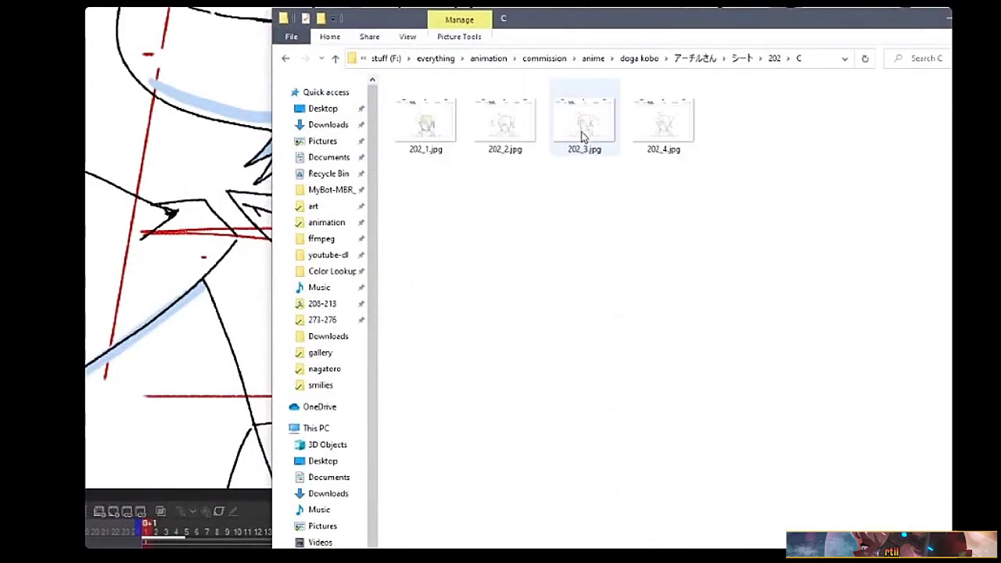
left_click(408, 139)
double_click(411, 141)
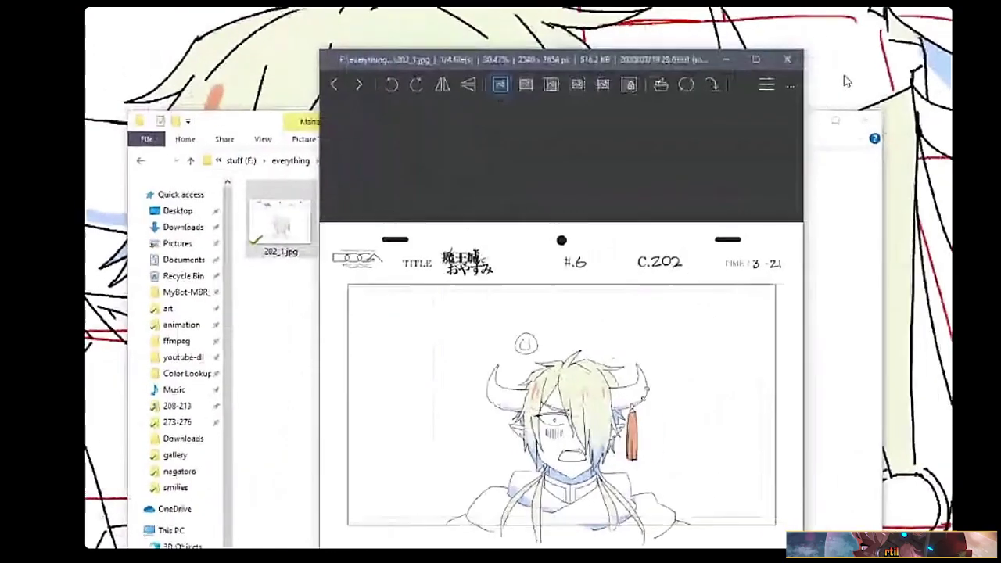
left_click(788, 59)
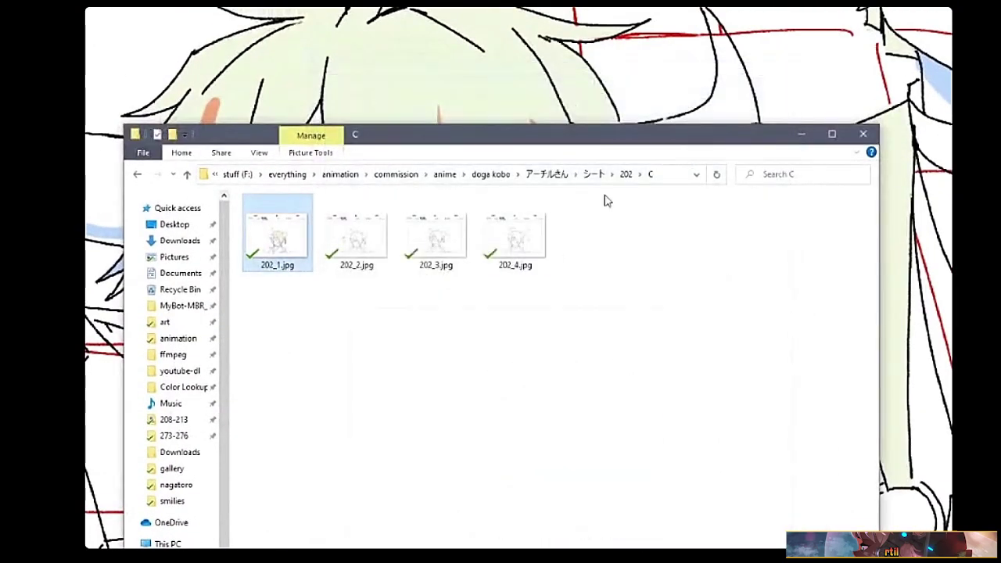
- Compare 202_1.jpg and 202_2.jpg from cel folder B in the image viewer, and close the viewer and File Explorer
key("BackSpace")
left_click(342, 235)
double_click(342, 235)
double_click(265, 237)
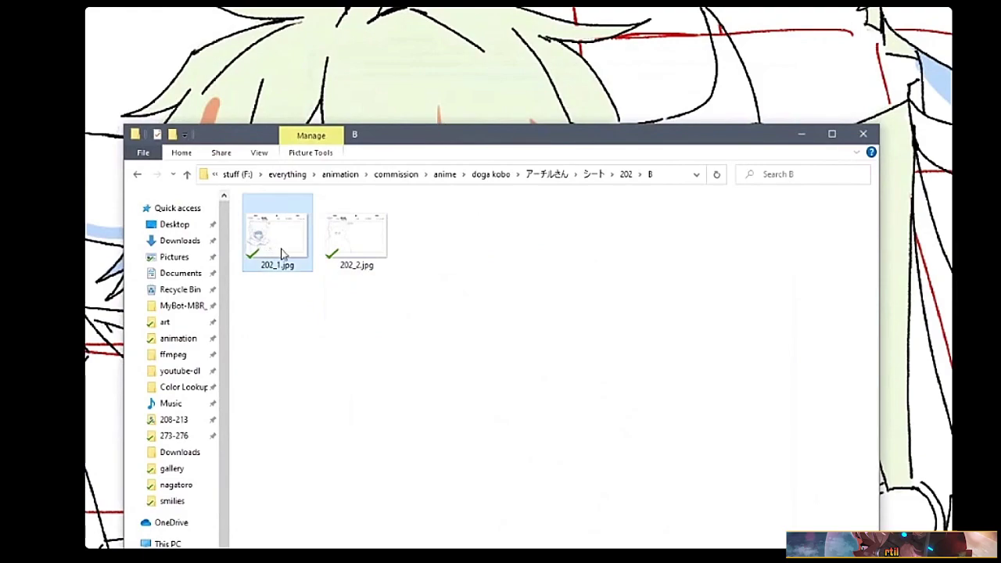
key("Right")
key("Left")
key("Right")
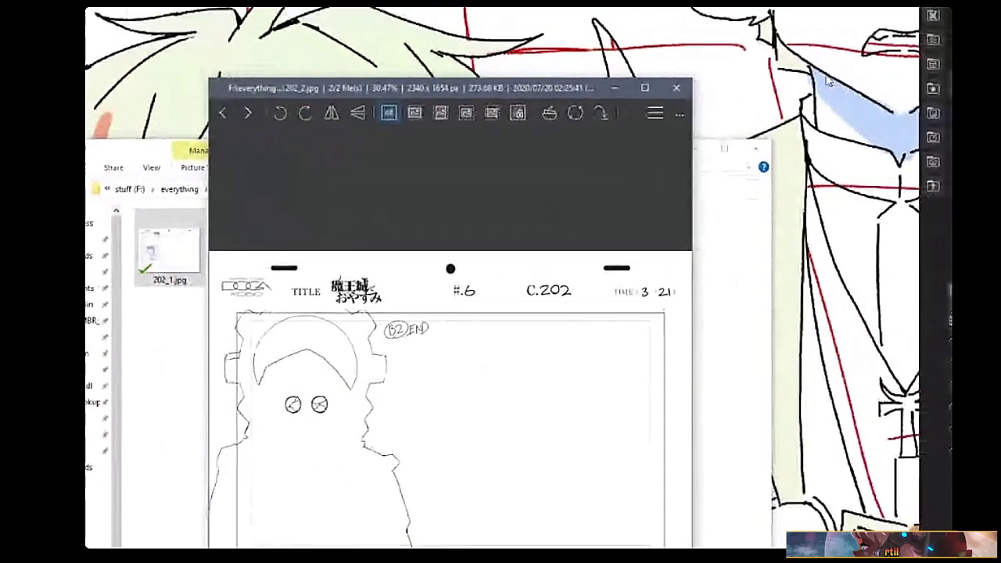
left_click(784, 73)
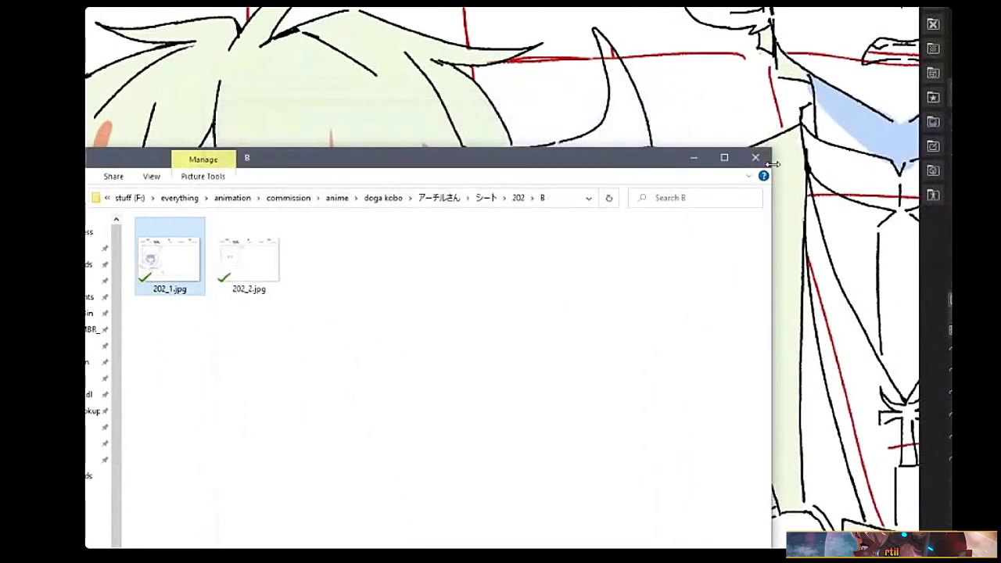
left_click(756, 157)
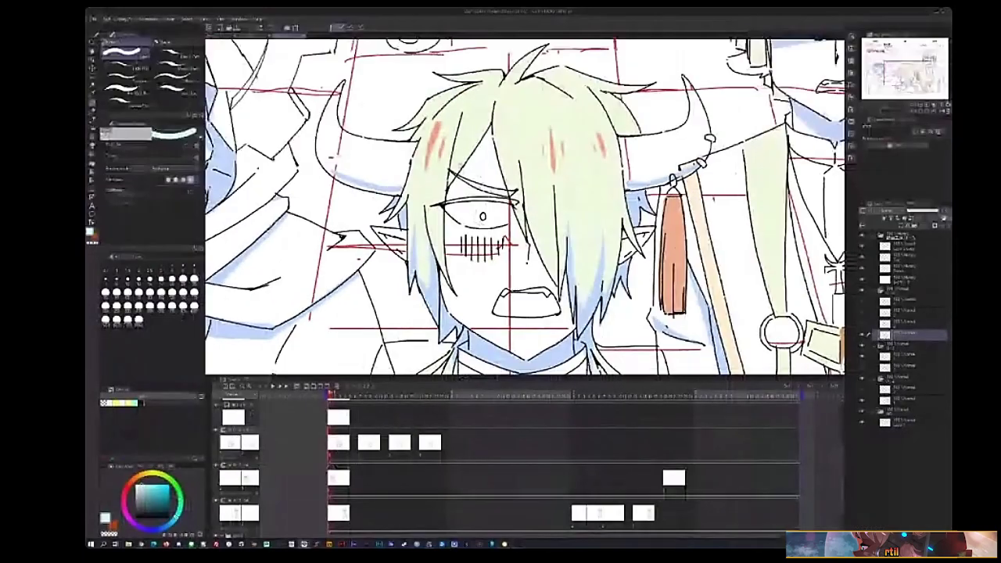
- Close the cut 202 document and the cyan ball document, keeping only the green-sweater character animation open
left_click_drag(430, 31, 428, 125)
left_click_drag(446, 160, 445, 176)
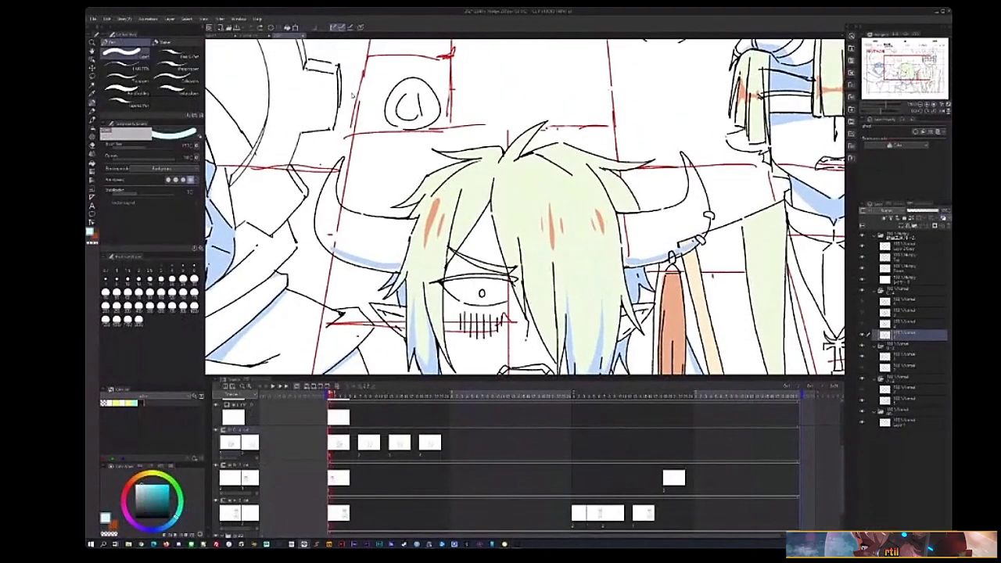
left_click(303, 36)
left_click(518, 202)
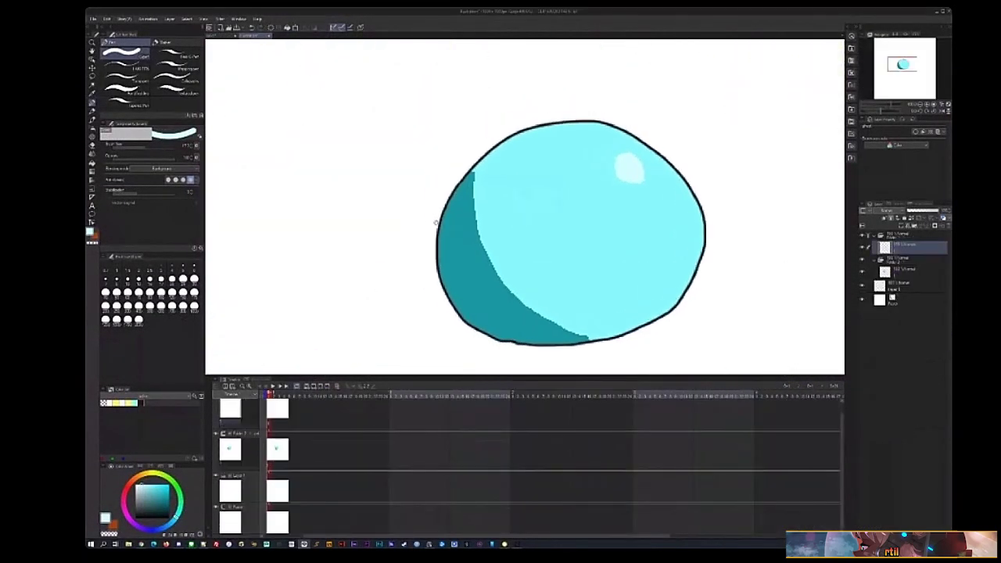
key("ctrl+w")
left_click(498, 205)
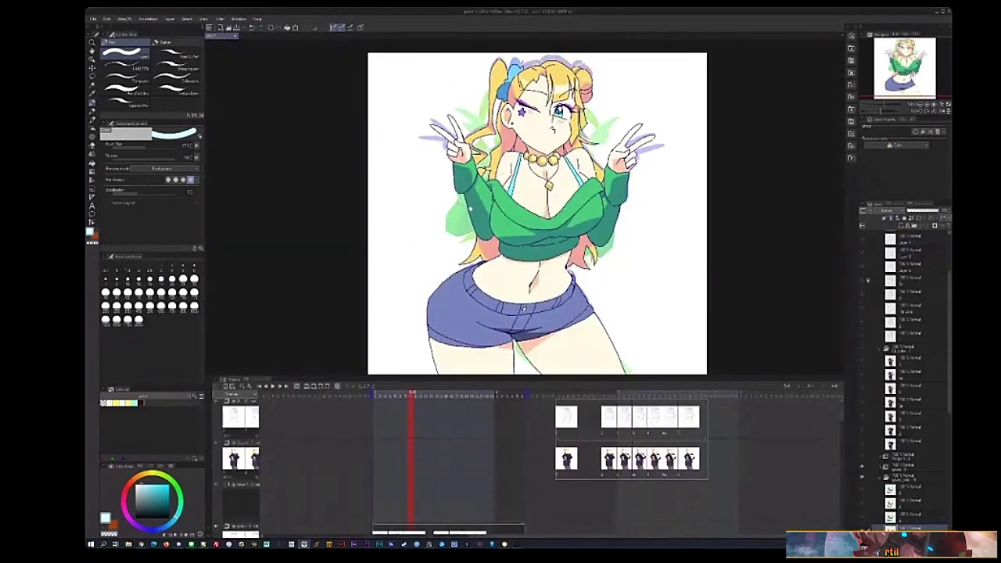
left_click_drag(436, 192, 437, 194)
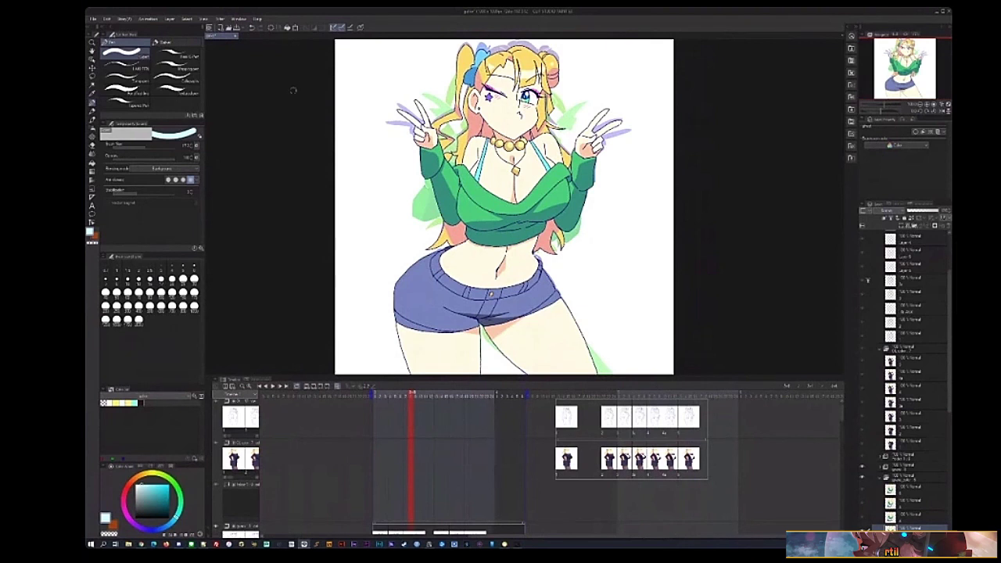
left_click(238, 18)
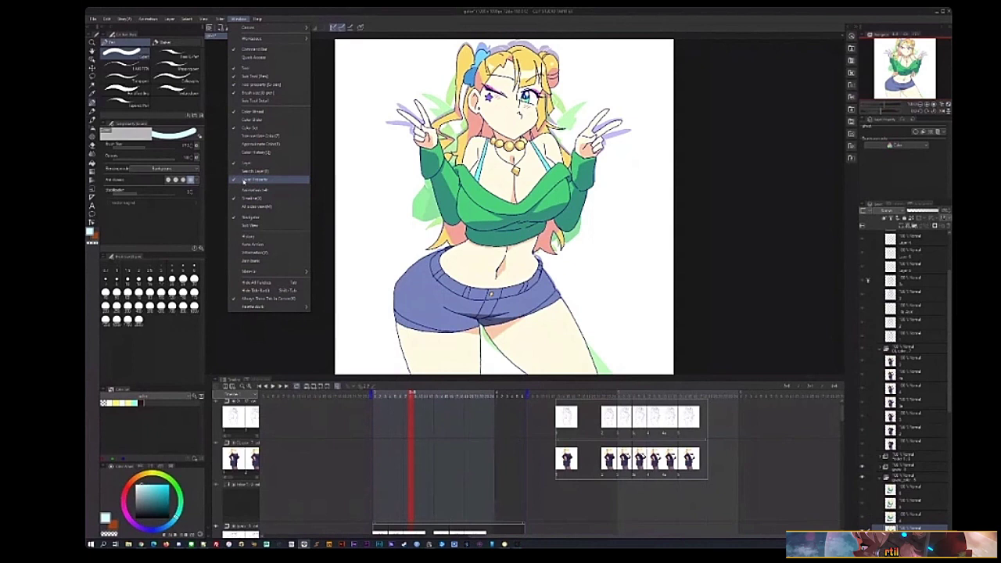
left_click(291, 11)
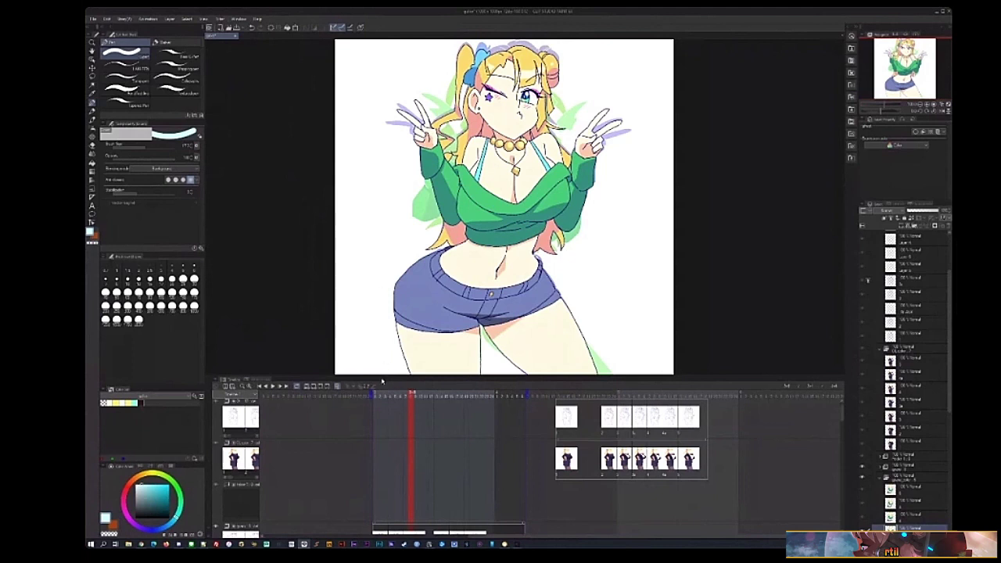
- Give the canvas slightly more height above the timeline and scrub through the green-sweater character's animation frames
left_click_drag(378, 378, 378, 386)
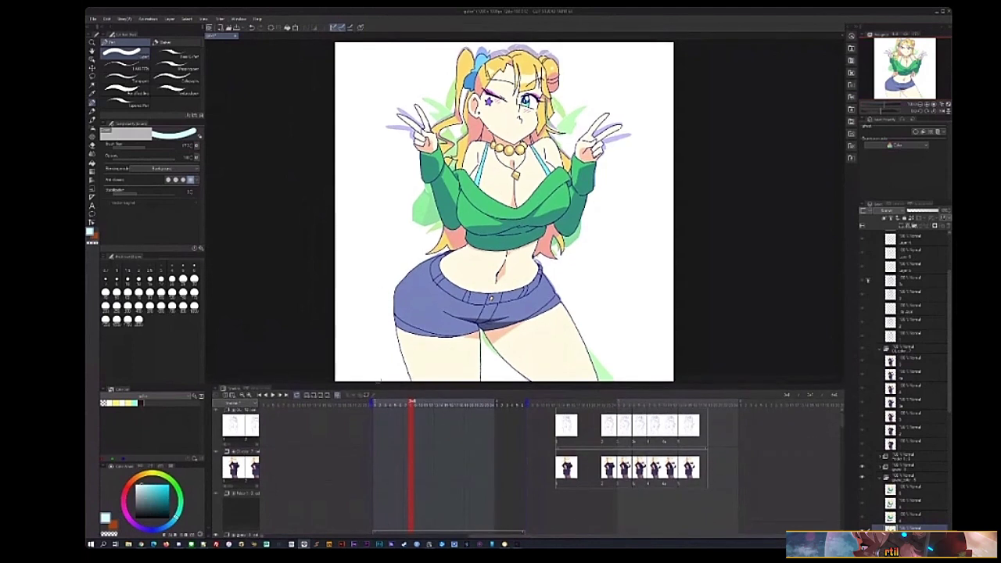
mouse_move(392, 286)
left_mouse_down()
mouse_move(389, 300)
mouse_move(391, 292)
left_mouse_up()
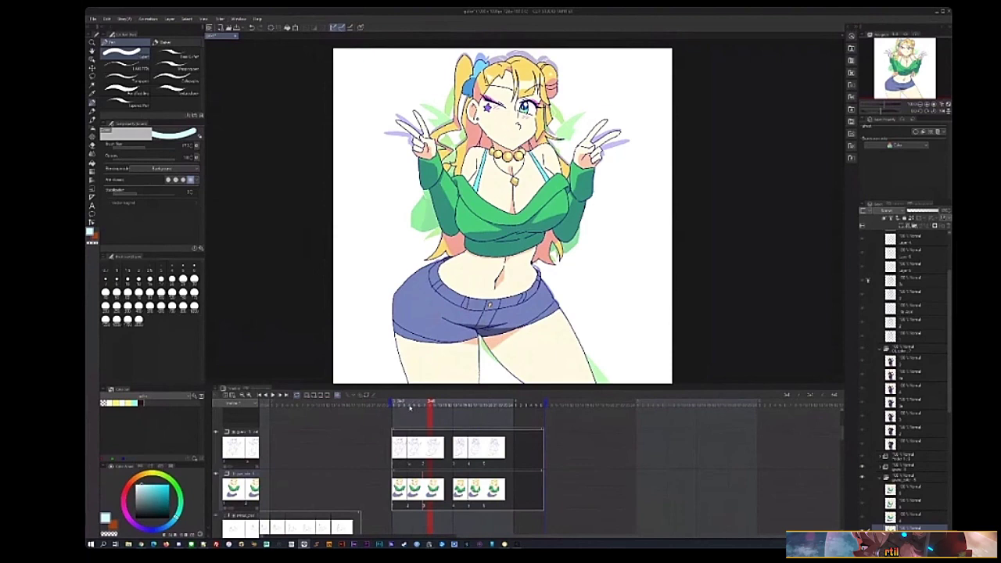
left_click_drag(410, 407, 410, 437)
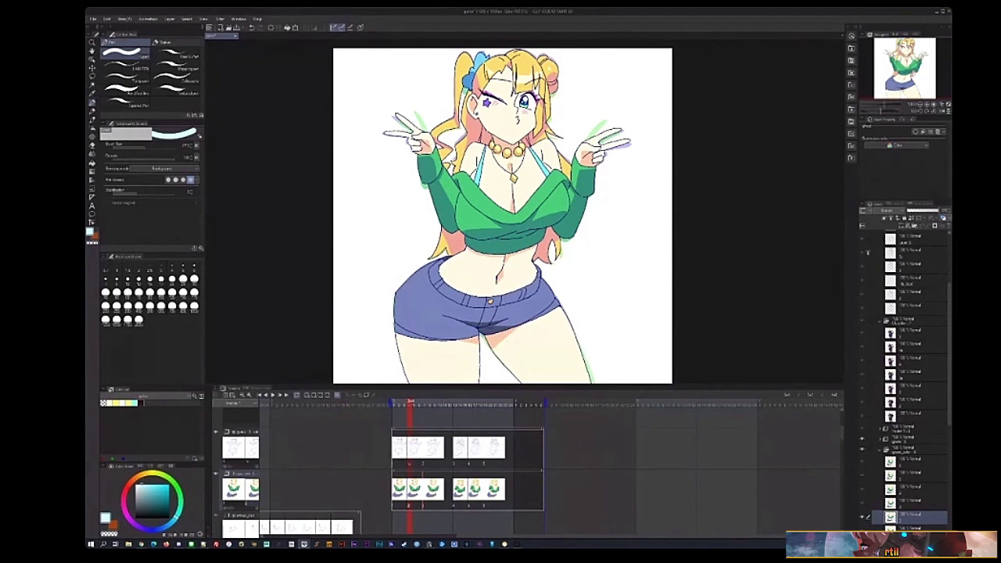
left_click_drag(403, 403, 445, 450)
- Draw two vertical light cyan pen strokes in the blank area beside the character's raised hand, and undo both
key("ctrl+space")
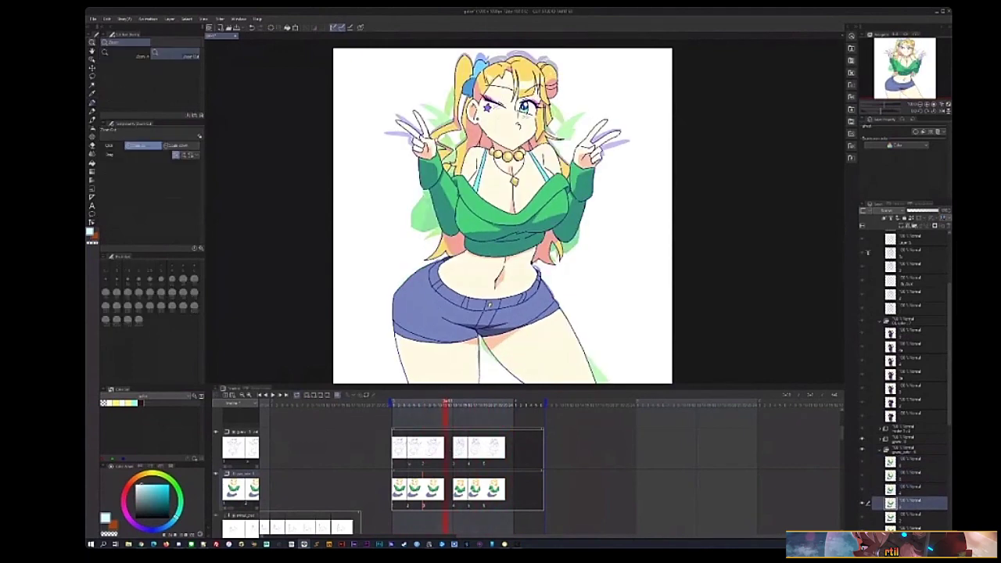
left_click(413, 172)
left_click(401, 188)
left_click_drag(449, 144, 445, 235)
left_click_drag(445, 170, 429, 226)
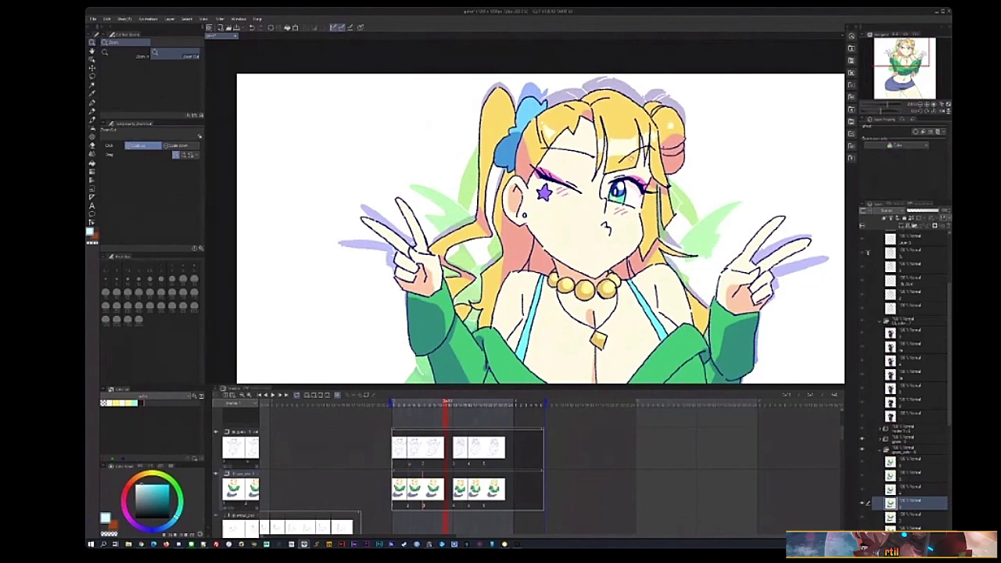
scroll(524, 215, "down", 2)
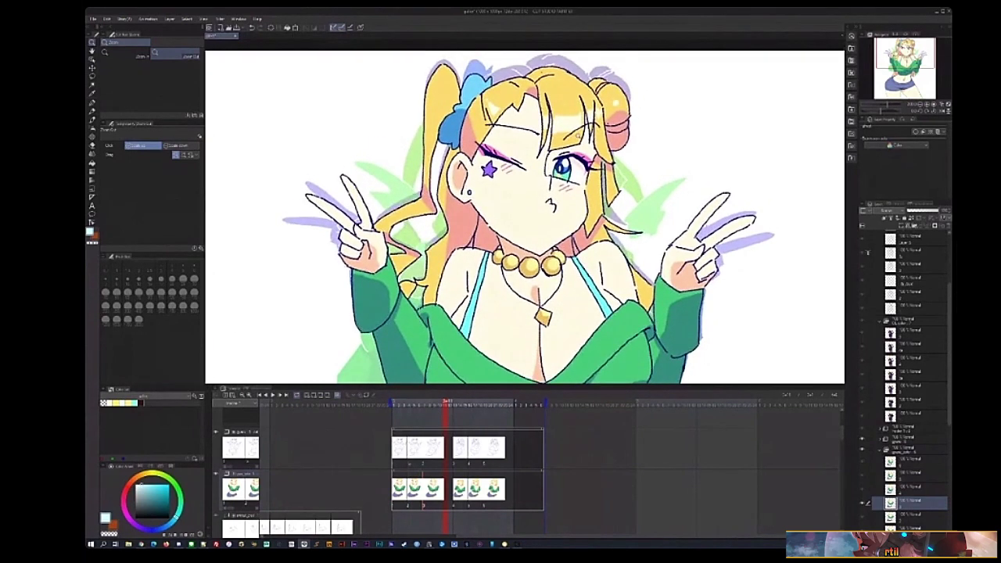
key("p")
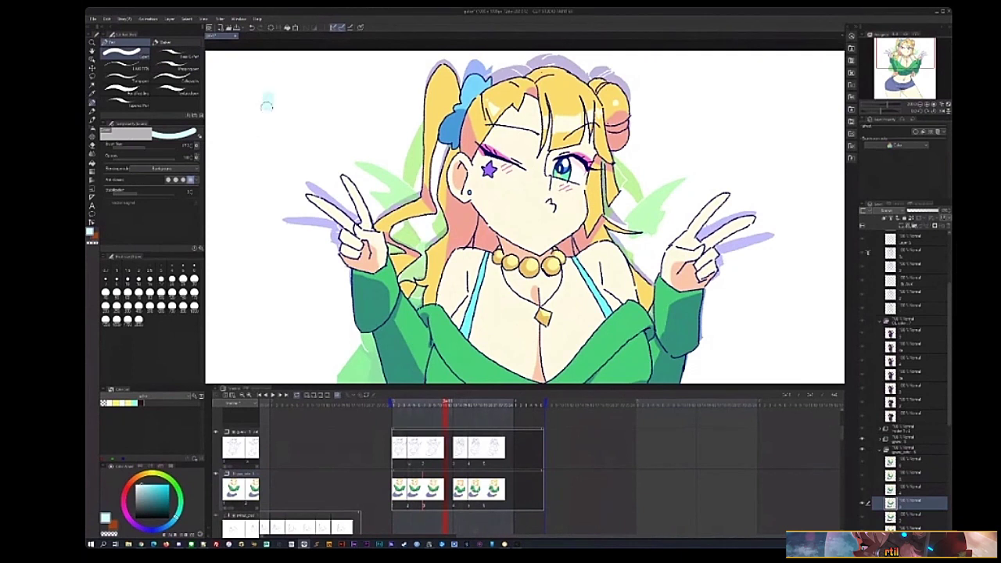
left_click_drag(266, 95, 261, 203)
left_click_drag(288, 94, 284, 202)
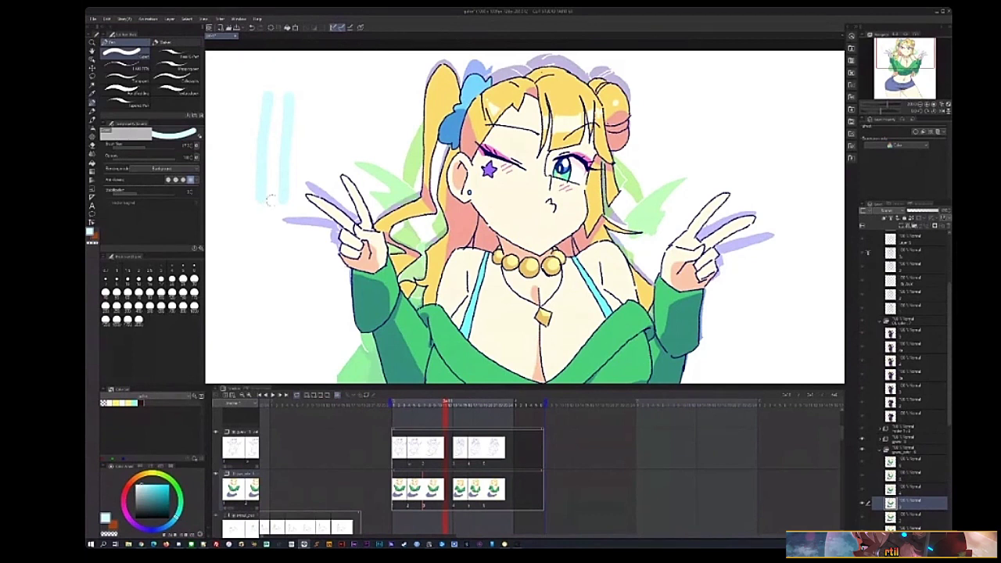
key("ctrl+z")
key("ctrl+z")
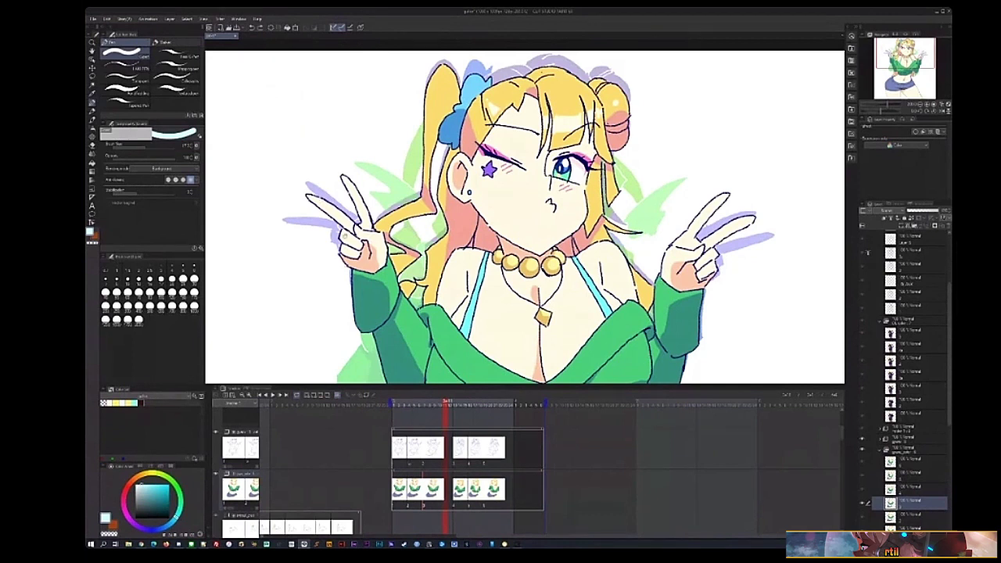
left_click_drag(345, 236, 329, 227)
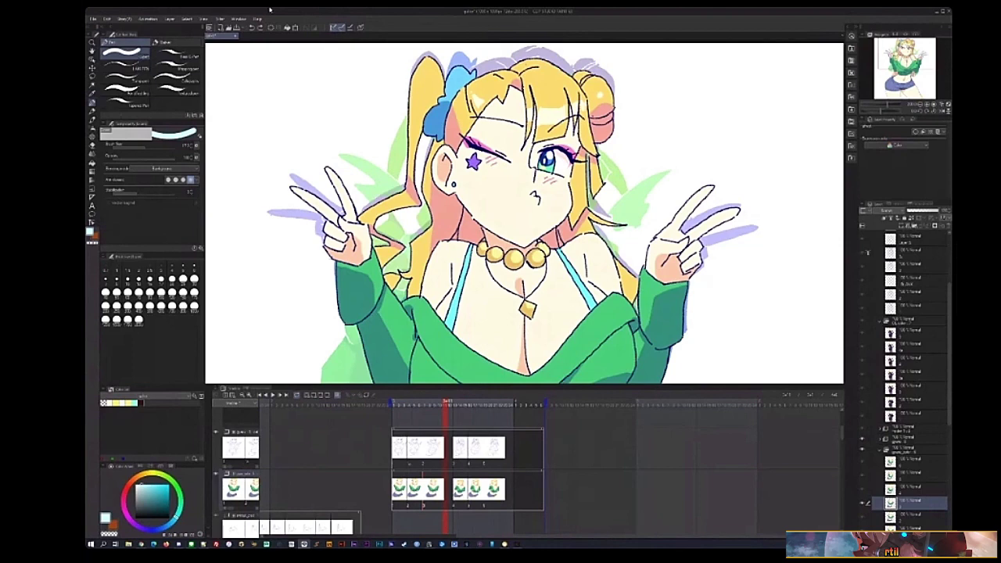
left_click_drag(338, 235, 341, 257)
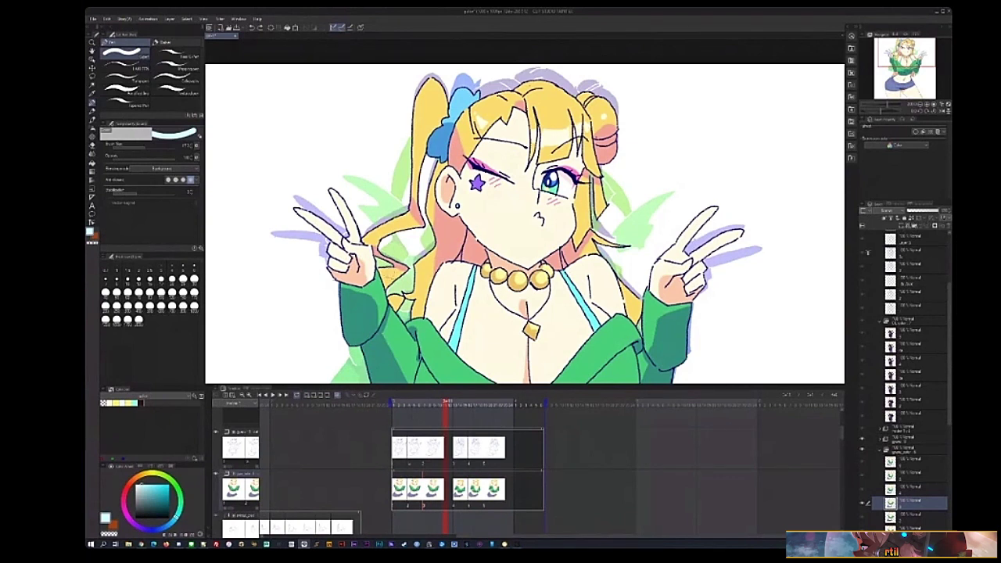
left_click_drag(549, 202, 555, 167)
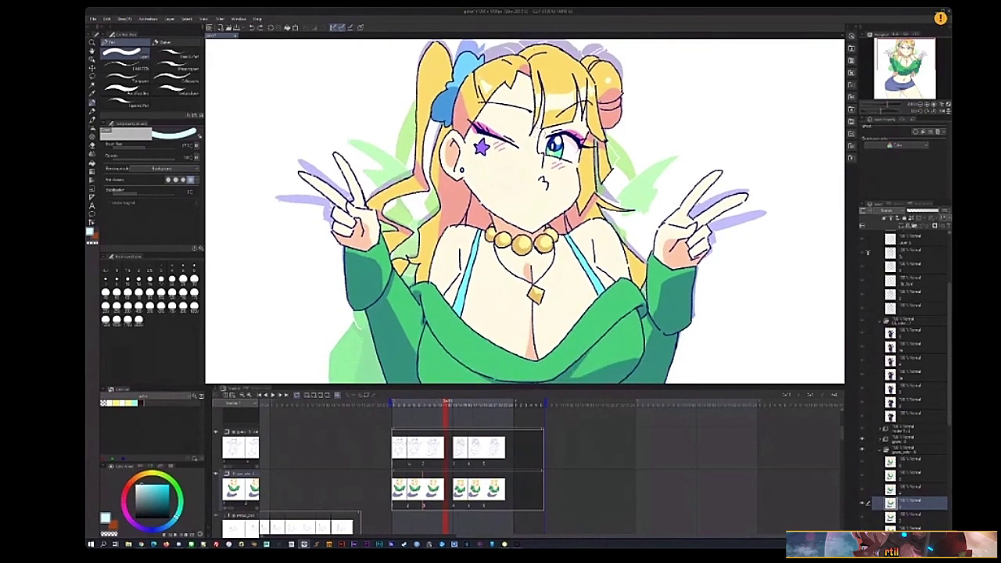
- Show the whole character again, make the timeline area taller, and scrub forward to the grinning pose near the end
left_click(539, 164, "alt")
left_click_drag(521, 199, 525, 160)
left_click(512, 205, "alt")
left_click_drag(507, 216, 513, 191)
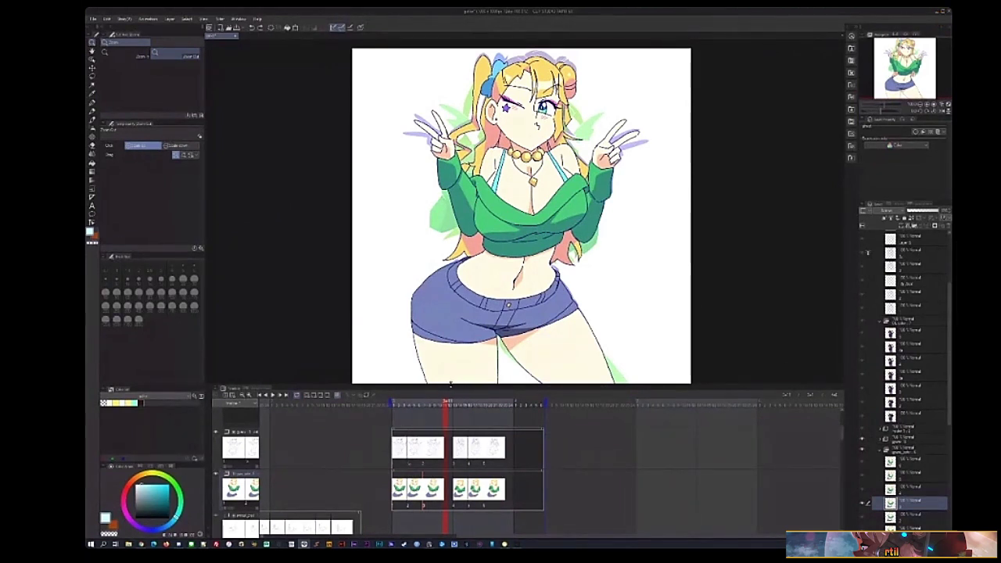
left_click_drag(449, 384, 486, 479)
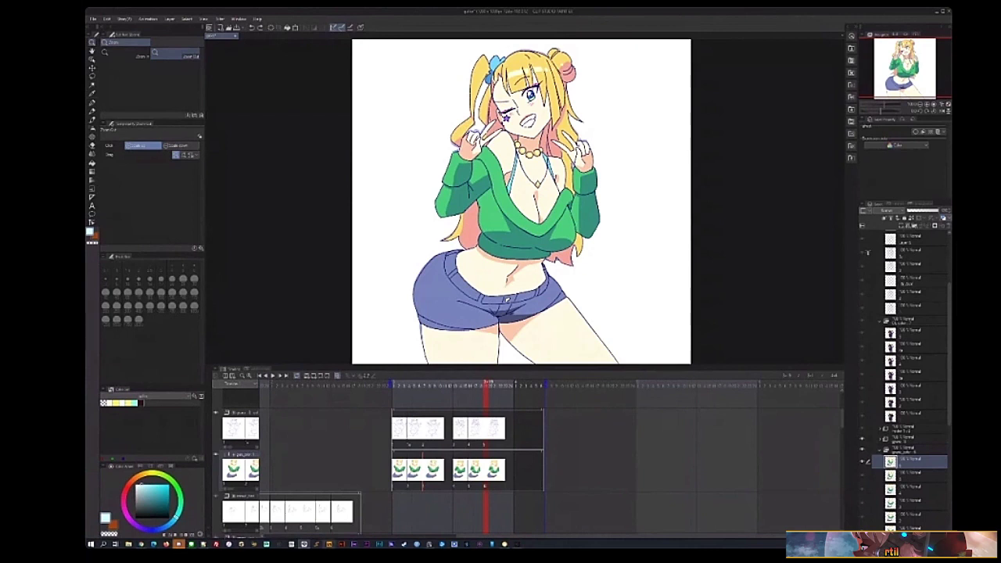
- Switch to the CLIP STUDIO launcher, move its window aside, and look through the news and offers on its home page
left_click(304, 543)
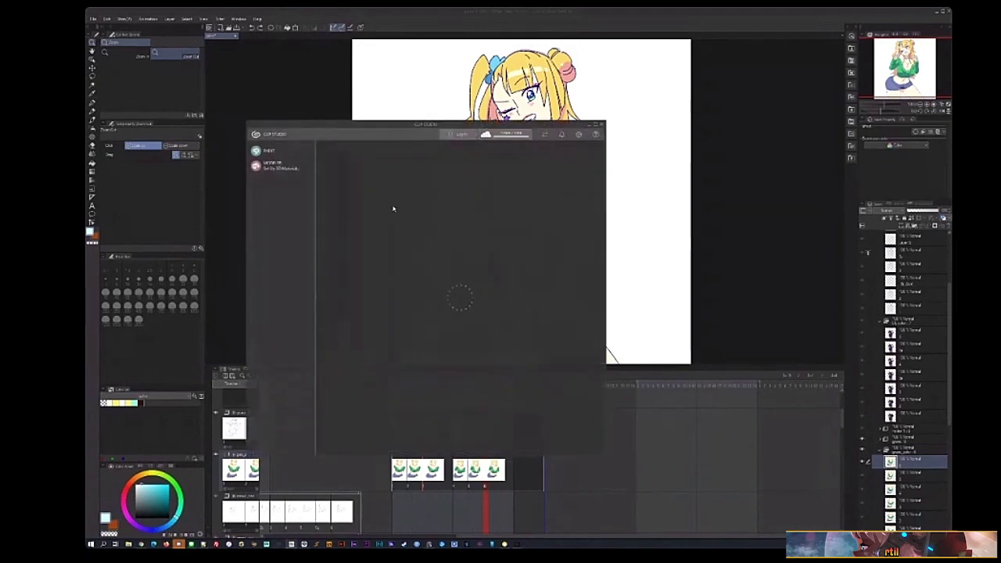
left_click_drag(349, 129, 612, 154)
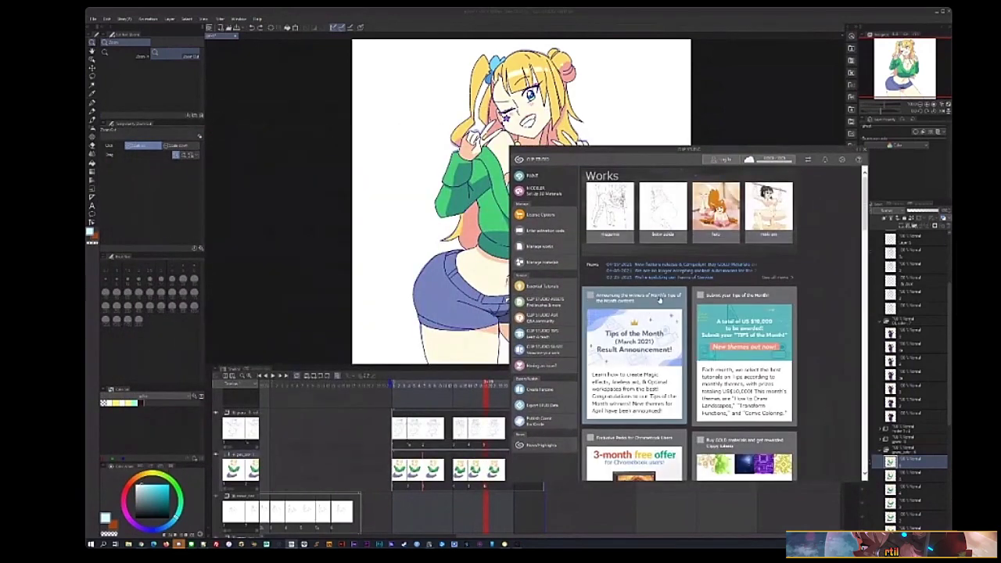
scroll(680, 344, "down", 3)
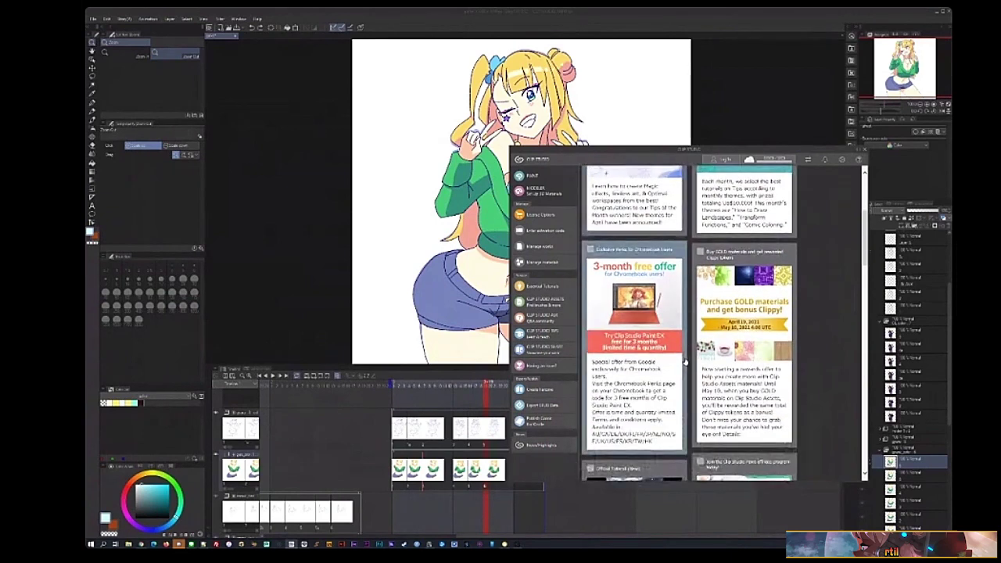
scroll(685, 362, "down", 2)
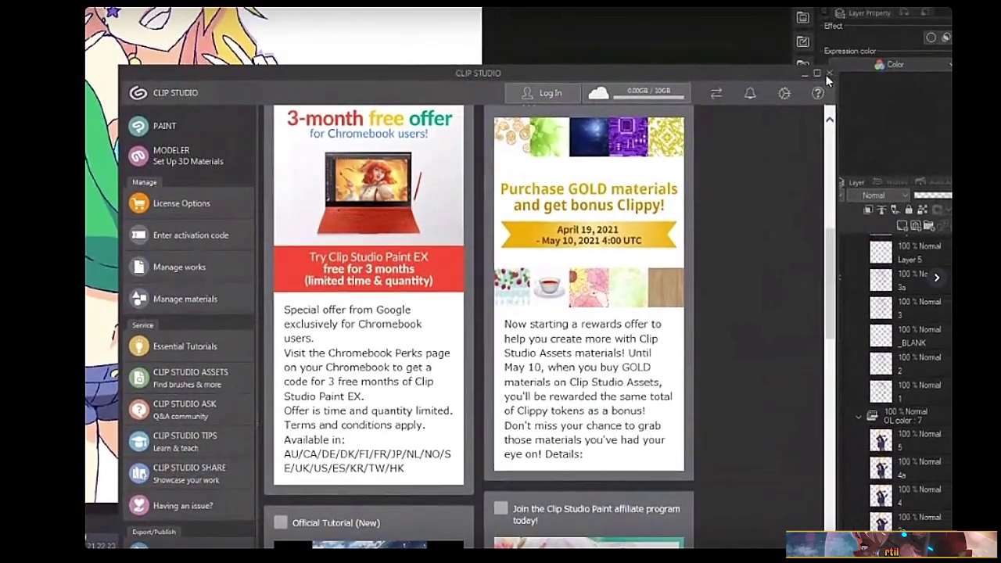
- Close the CLIP STUDIO launcher and look through the timeline's line-art and colour tracks for each character
left_click(829, 73)
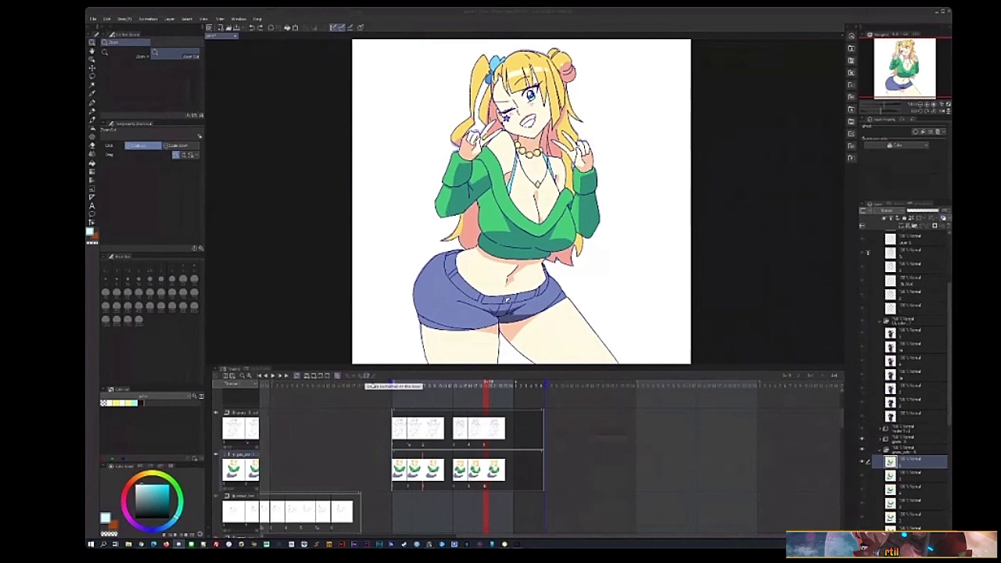
left_click_drag(351, 464, 459, 411)
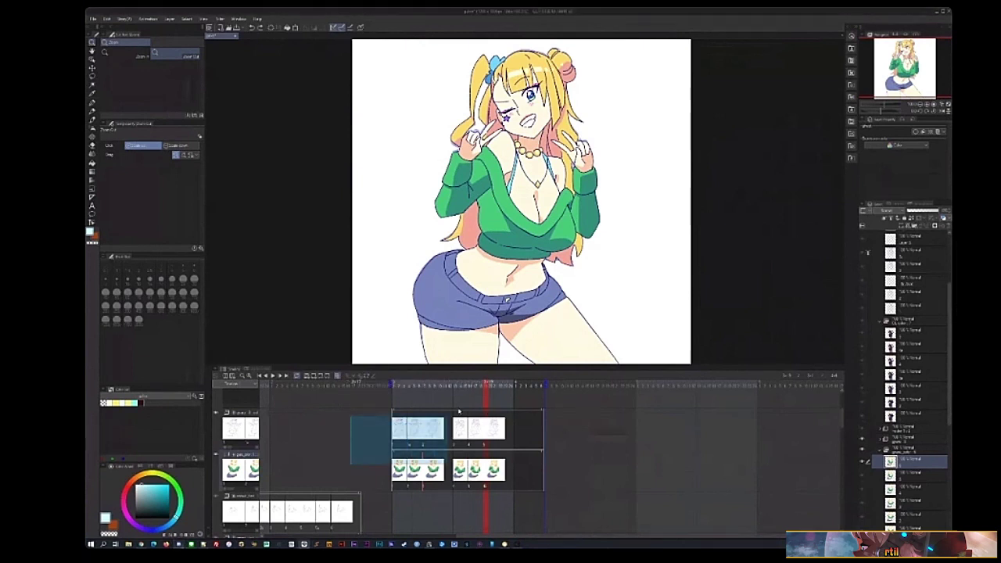
left_click(335, 443)
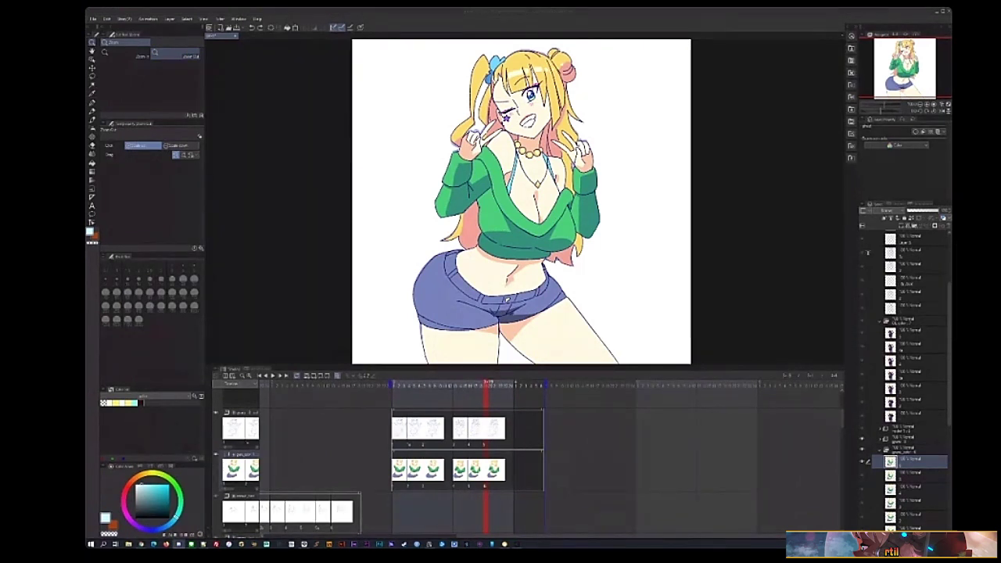
scroll(412, 425, "down", 1)
scroll(412, 425, "up", 1)
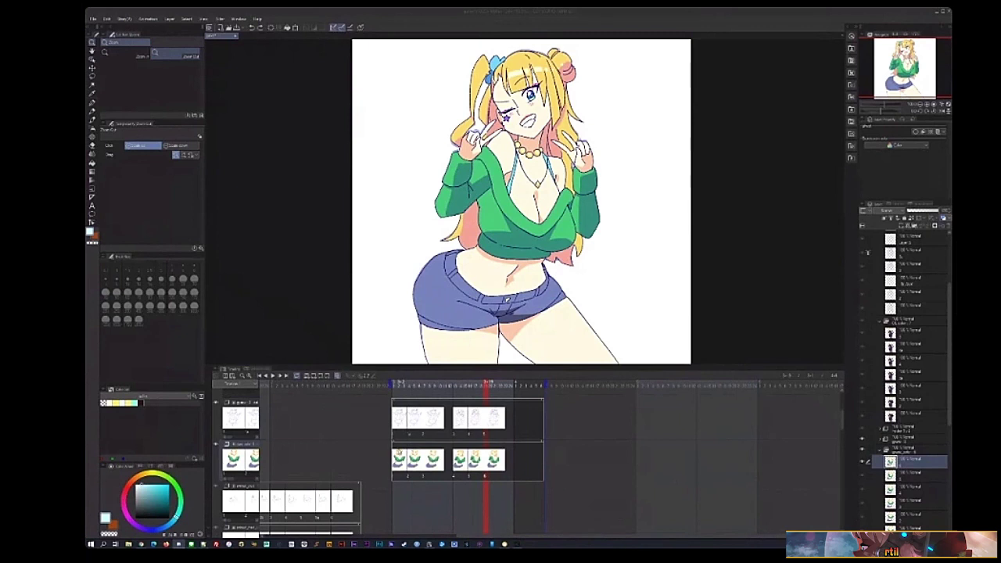
scroll(397, 466, "down", 4)
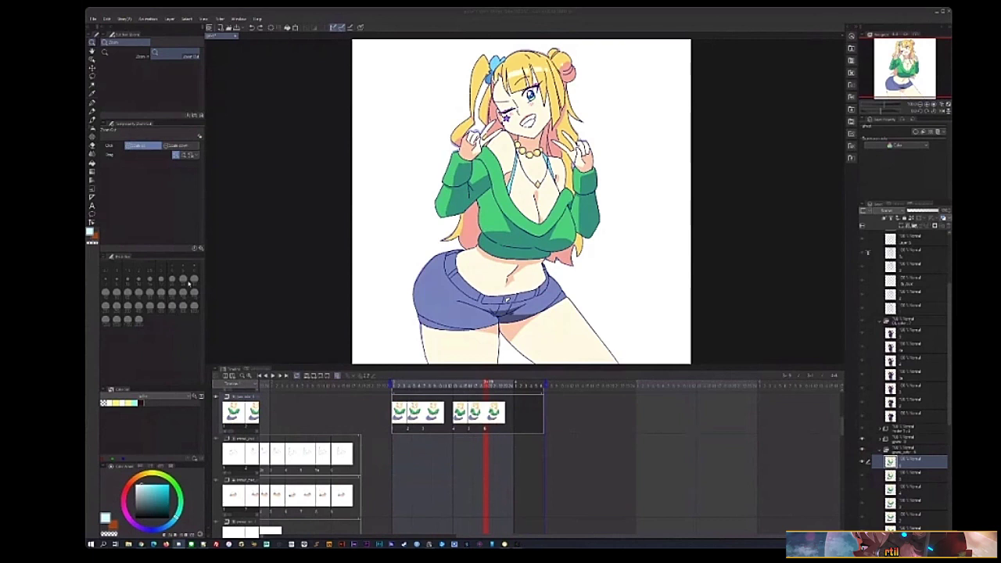
left_click_drag(374, 443, 396, 395)
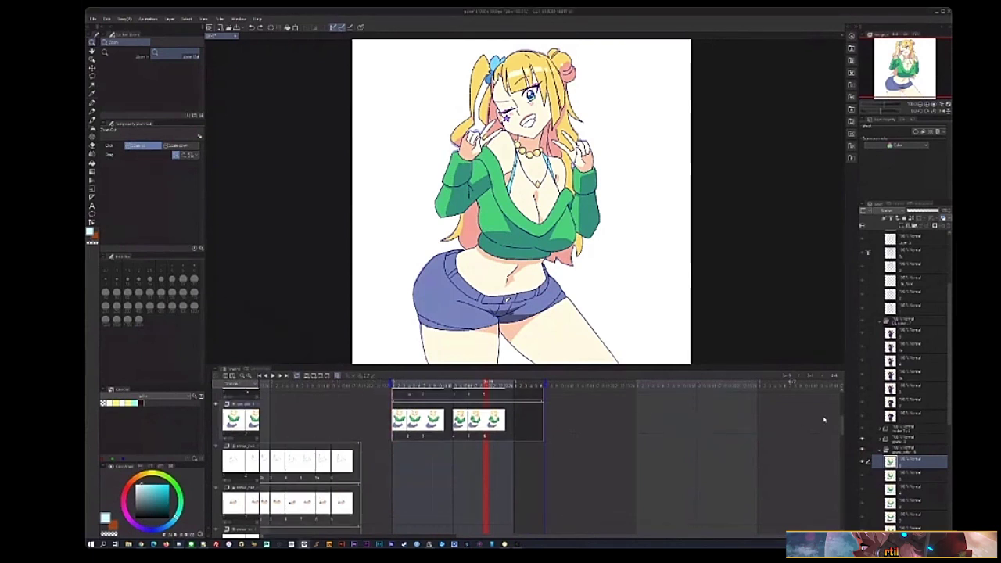
left_click_drag(841, 428, 843, 397)
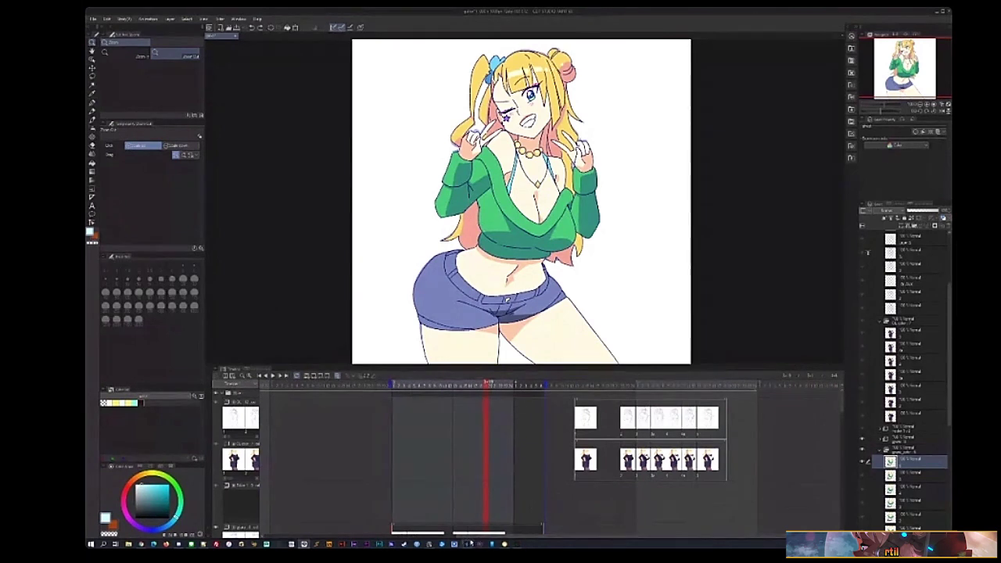
mouse_move(459, 536)
left_mouse_down()
mouse_move(313, 536)
mouse_move(446, 534)
left_mouse_up()
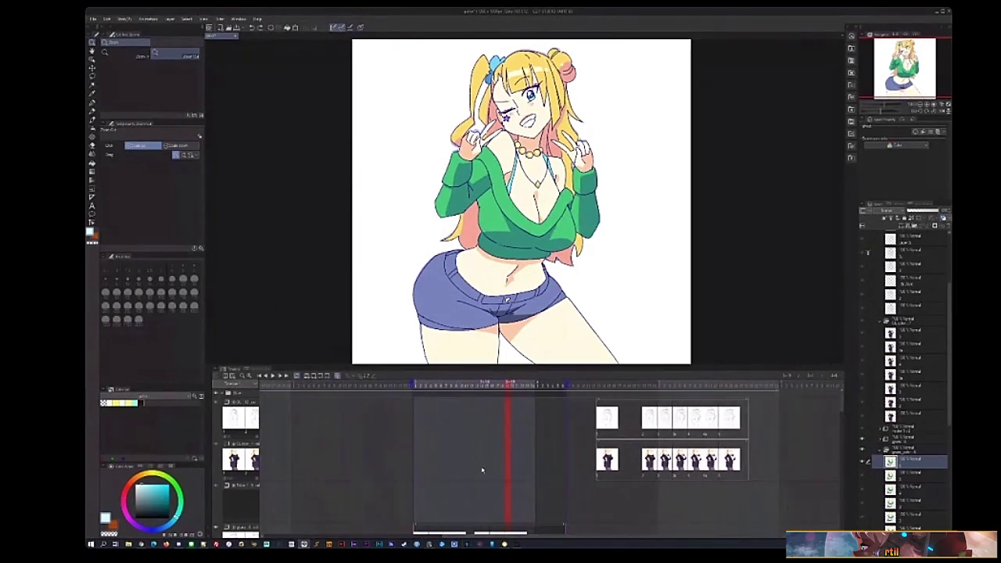
scroll(482, 471, "down", 5)
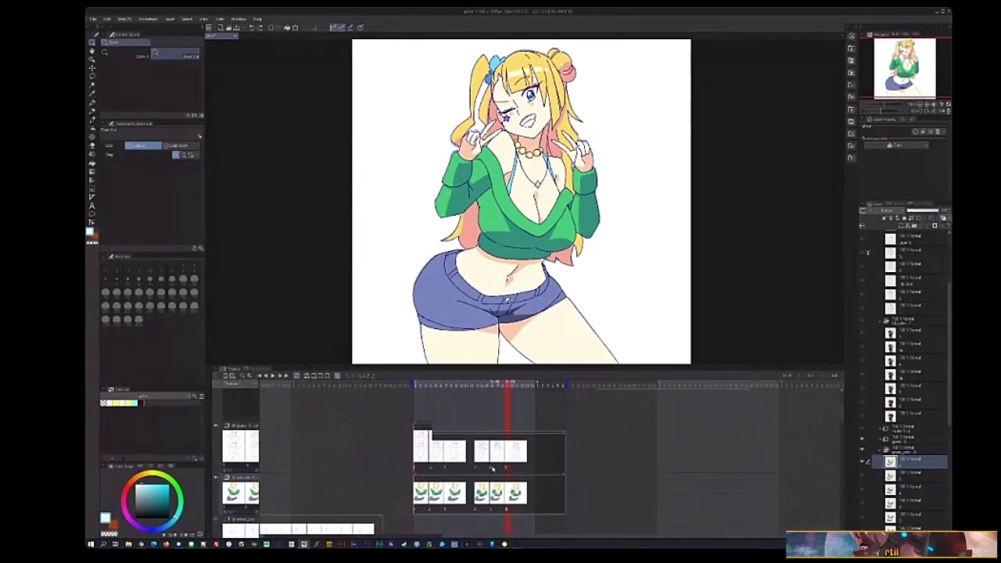
scroll(493, 467, "down", 2)
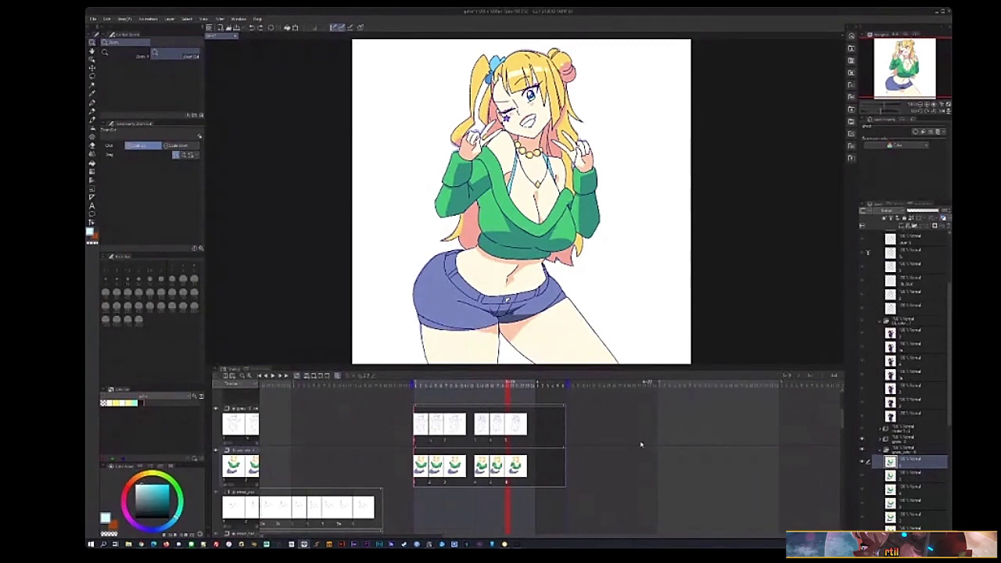
mouse_move(632, 447)
left_mouse_down()
mouse_move(636, 434)
mouse_move(651, 436)
mouse_move(653, 456)
mouse_move(643, 457)
left_mouse_up()
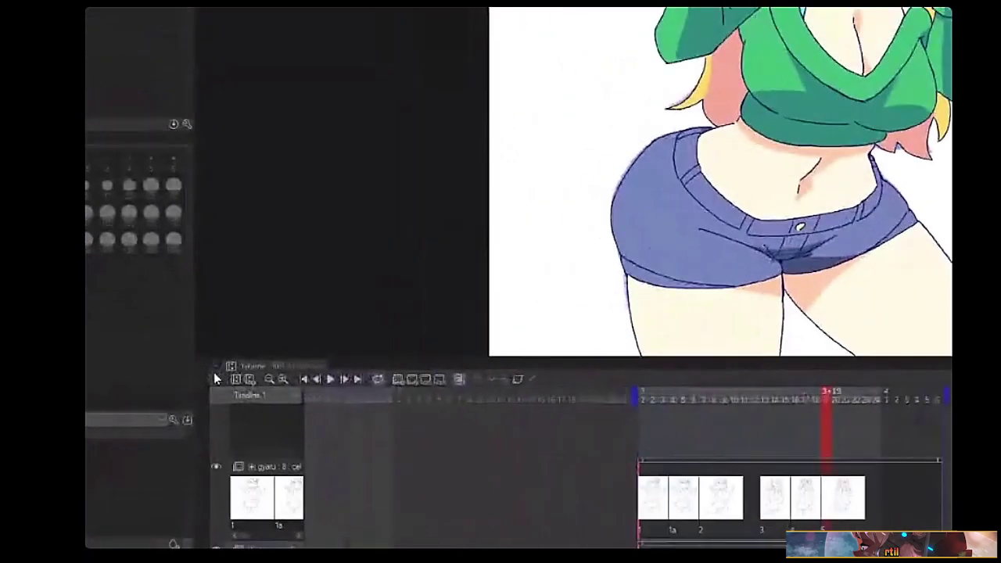
- Look up the timeline's options for showing animation cels, including the onion skin settings
left_click(218, 365)
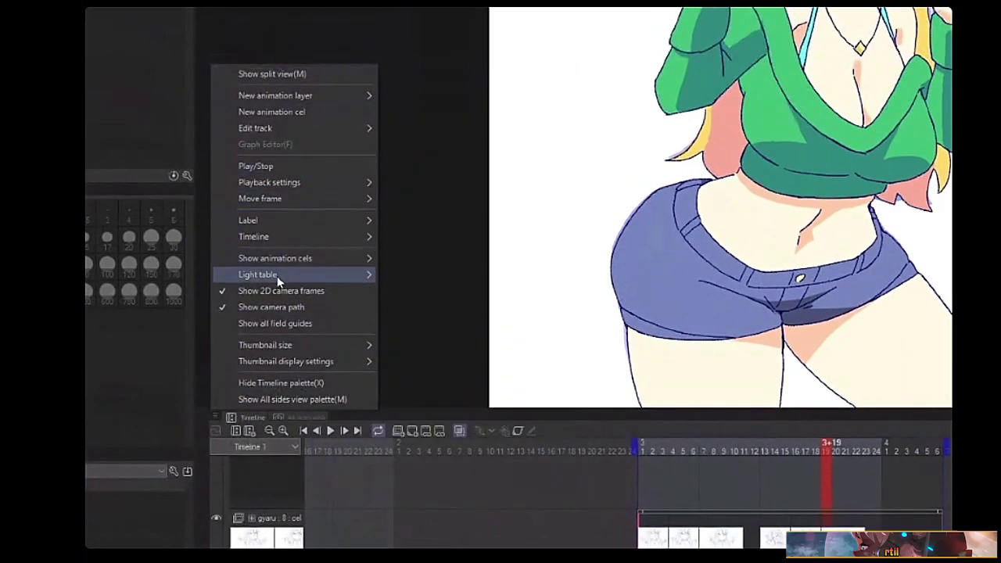
mouse_move(286, 210)
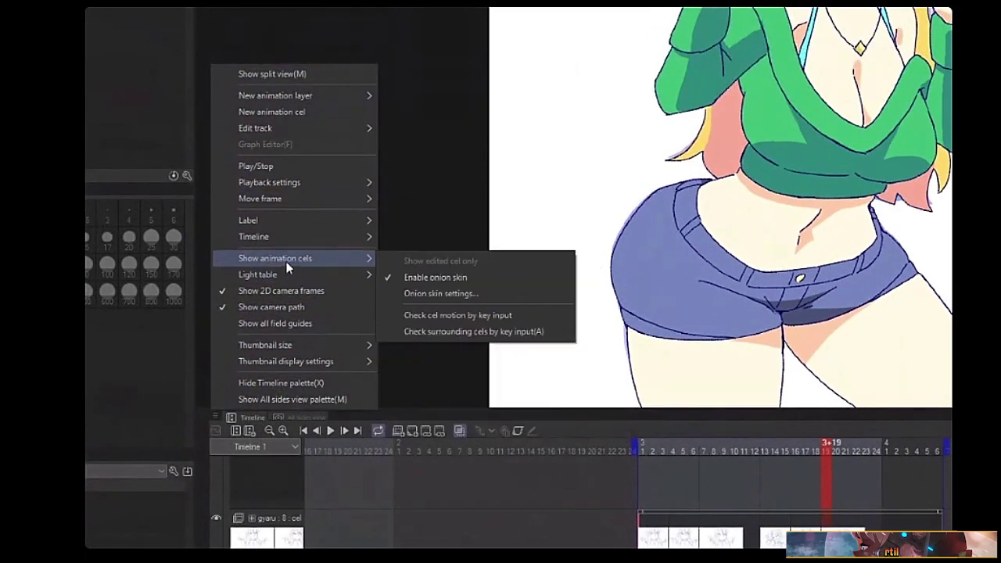
left_click(244, 448)
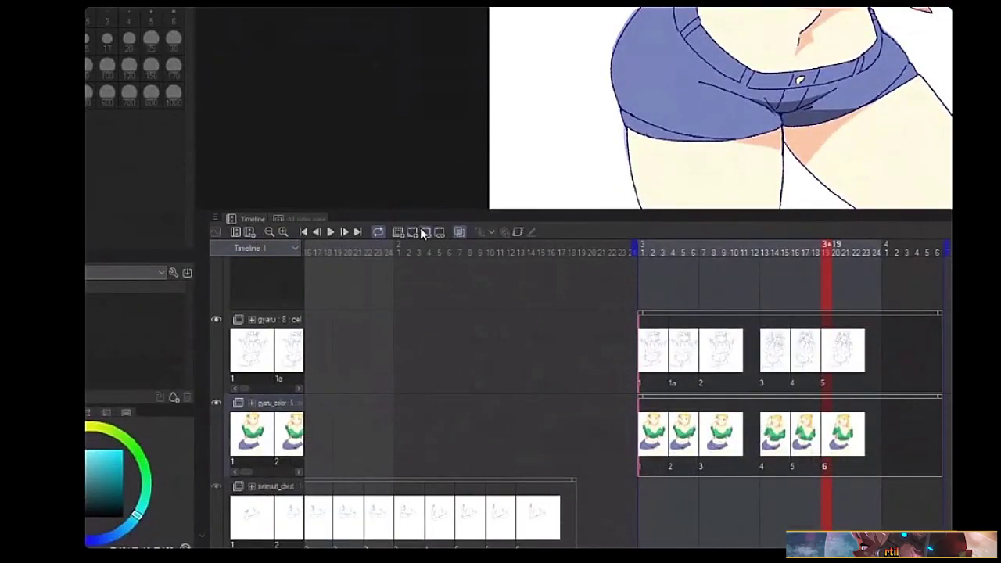
- Add a new audio layer to the timeline and look over where it sits among the animation tracks
left_click(214, 219)
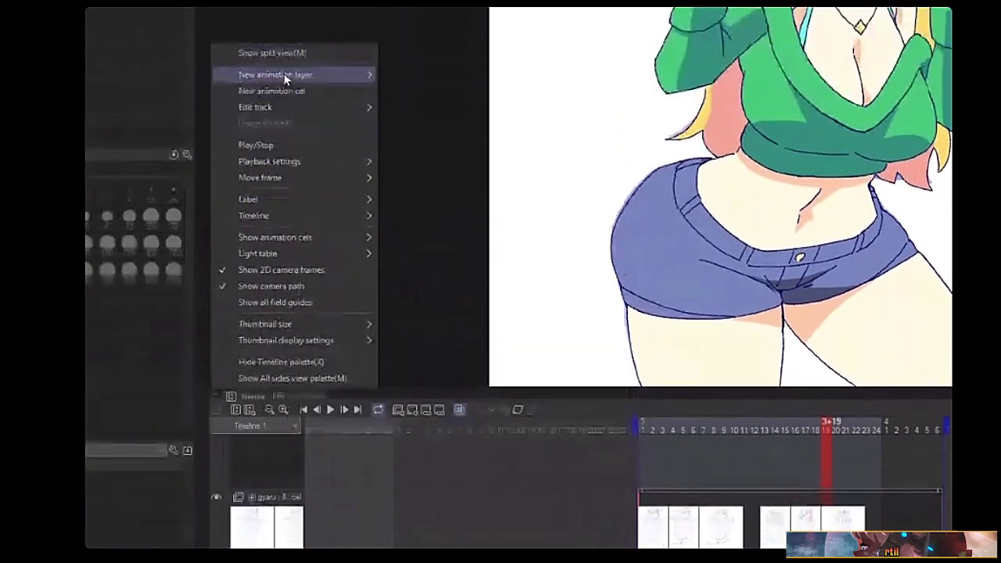
mouse_move(292, 107)
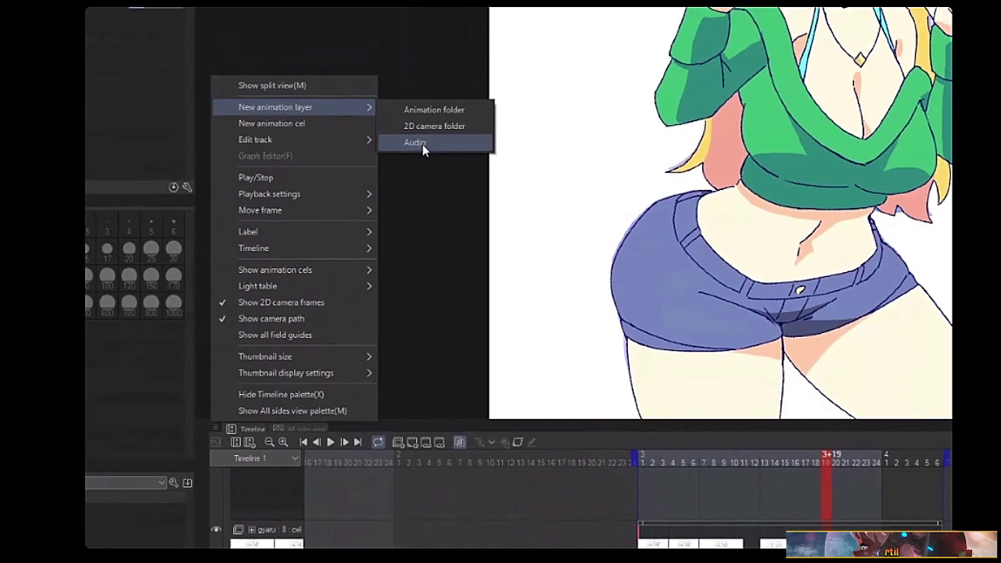
left_click(415, 142)
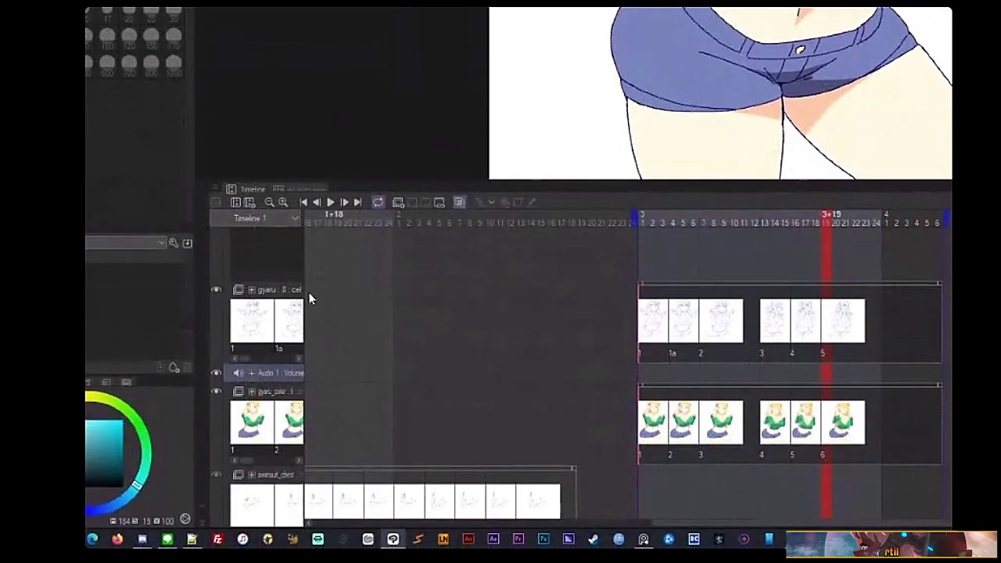
scroll(312, 498, "up", 2)
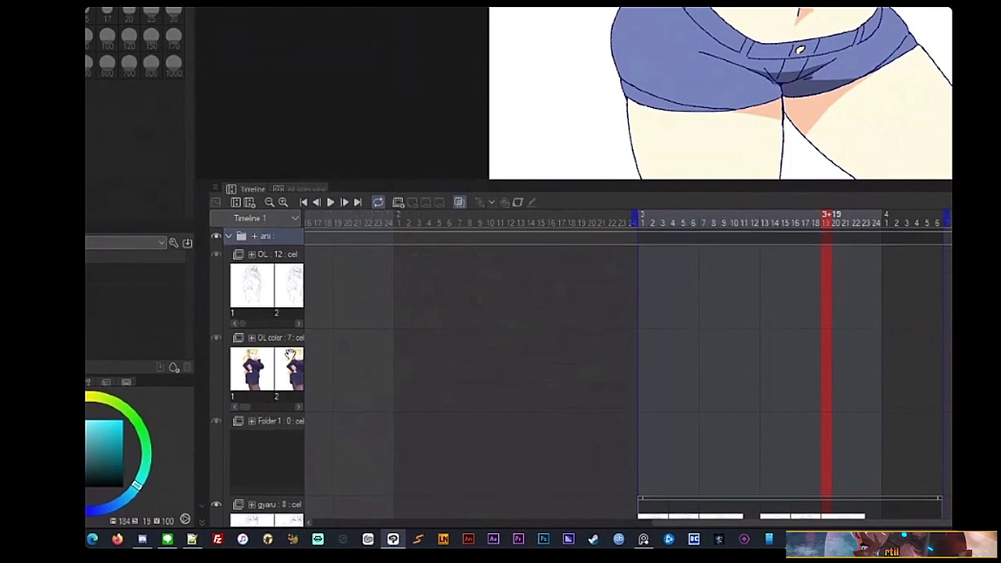
scroll(277, 461, "down", 3)
scroll(266, 417, "down", 2)
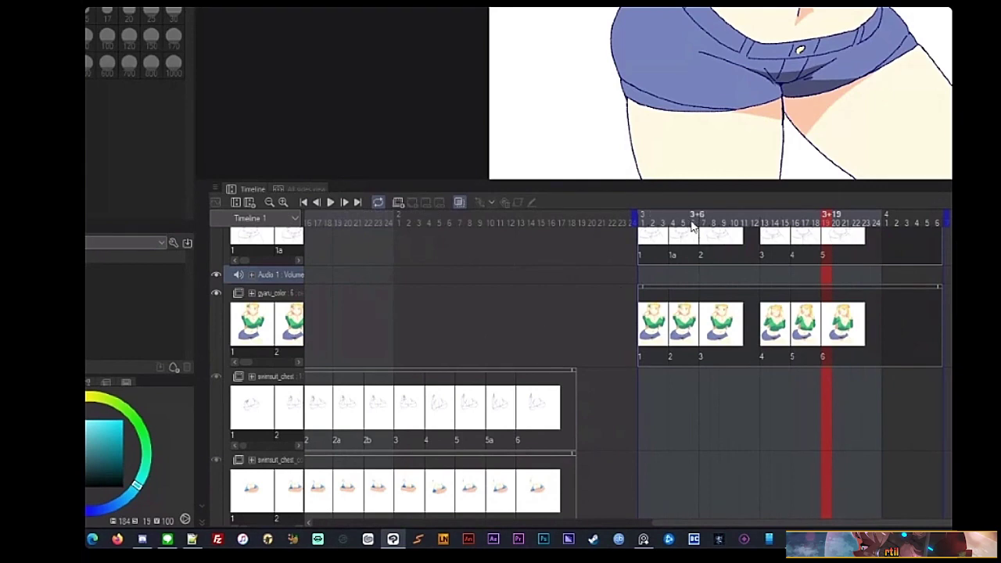
- Scrub the green-sweater character's animation back to its opening frames at the start of second 3
mouse_move(693, 223)
left_mouse_down()
mouse_move(654, 229)
mouse_move(692, 232)
left_mouse_up()
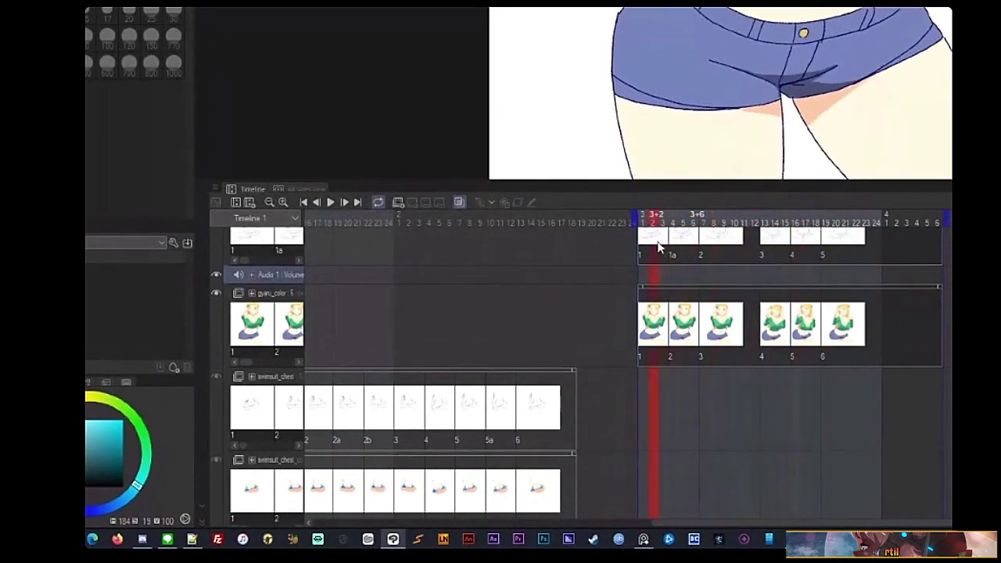
left_click_drag(731, 254, 659, 242)
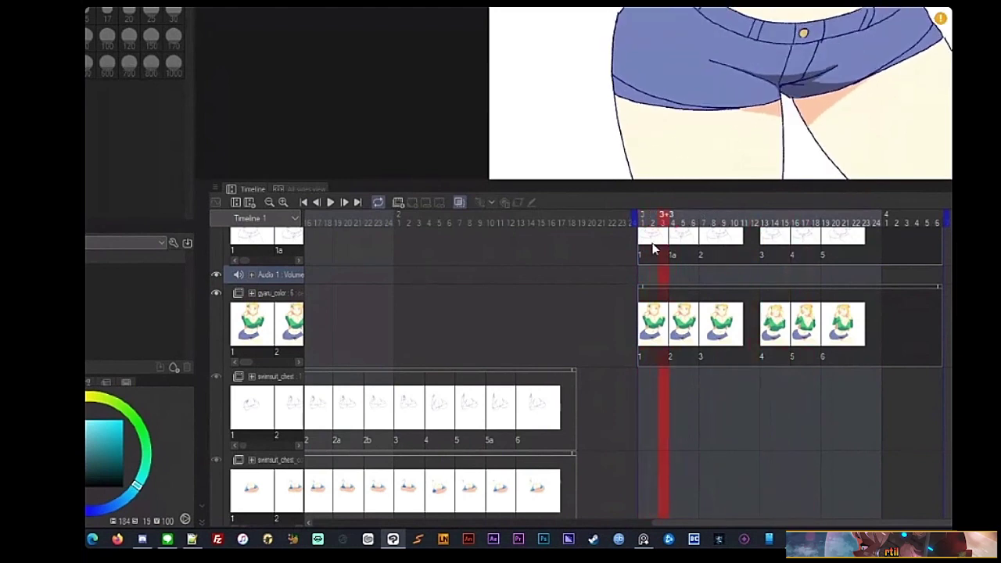
left_click(654, 228)
left_click_drag(662, 338, 482, 440)
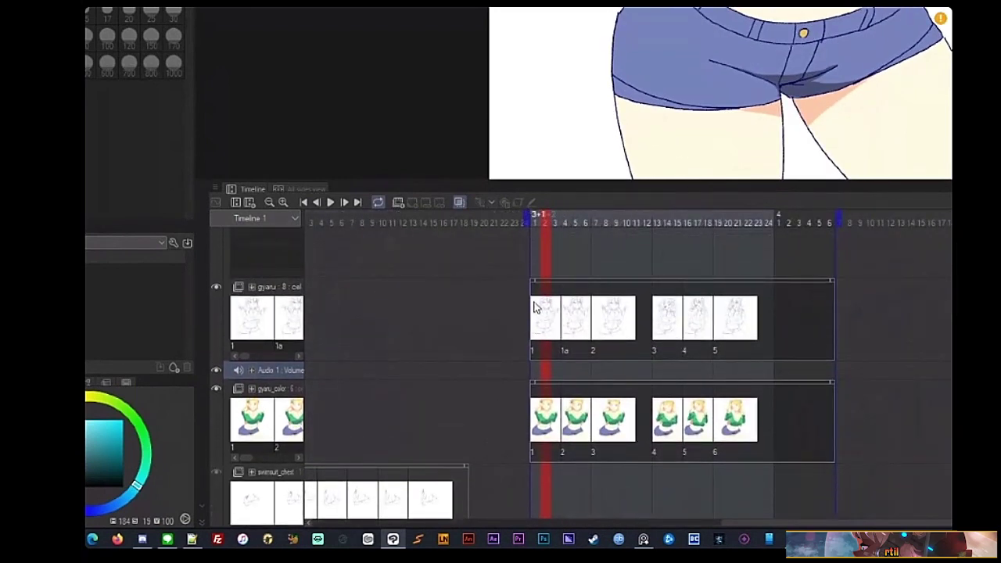
- Shorten the playback range to the first six frames of second 3, preview it, and extend its end to frame 24
mouse_move(793, 222)
left_mouse_down()
mouse_move(530, 226)
mouse_move(550, 223)
left_mouse_up()
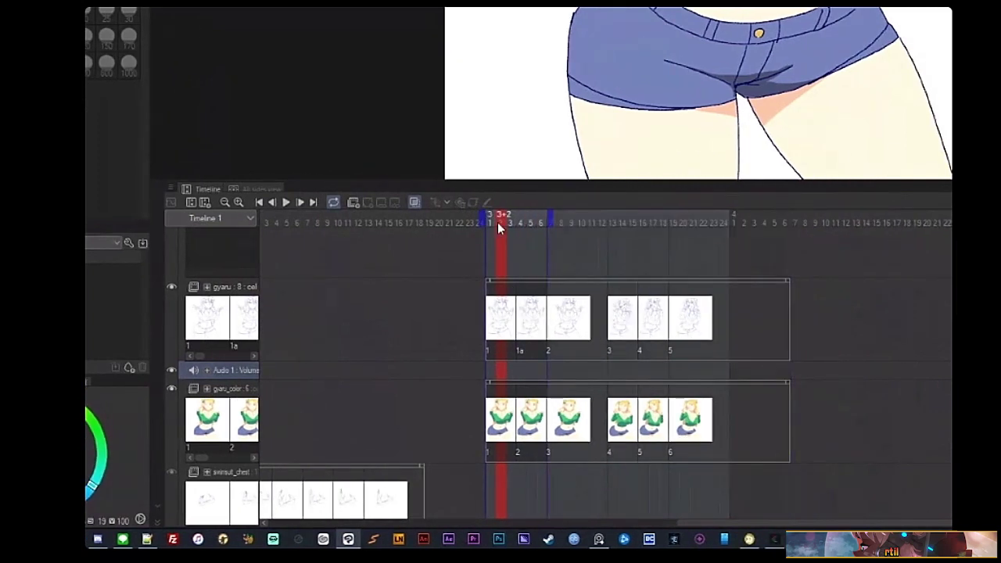
key("space")
left_click_drag(548, 223, 733, 223)
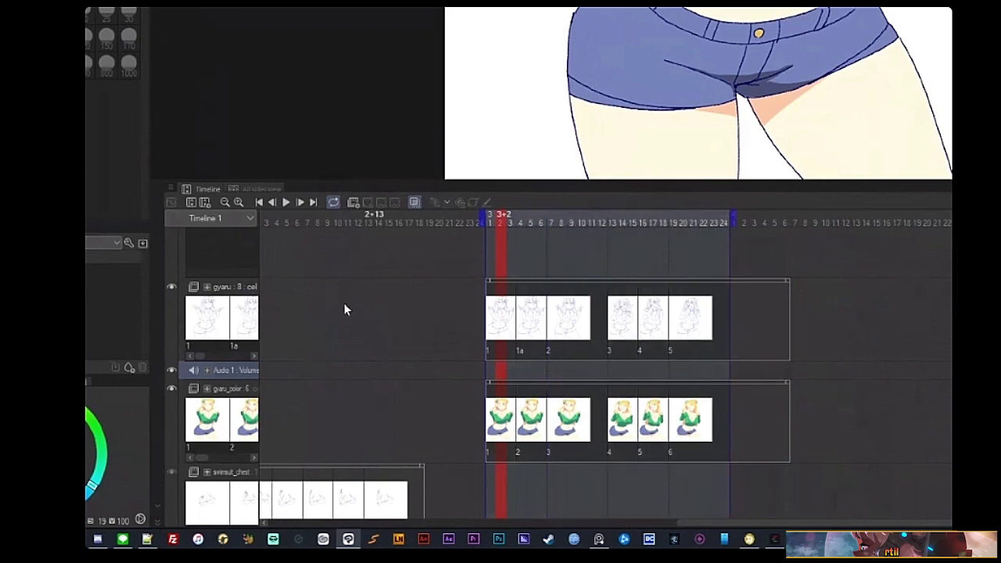
left_click_drag(312, 379, 465, 385)
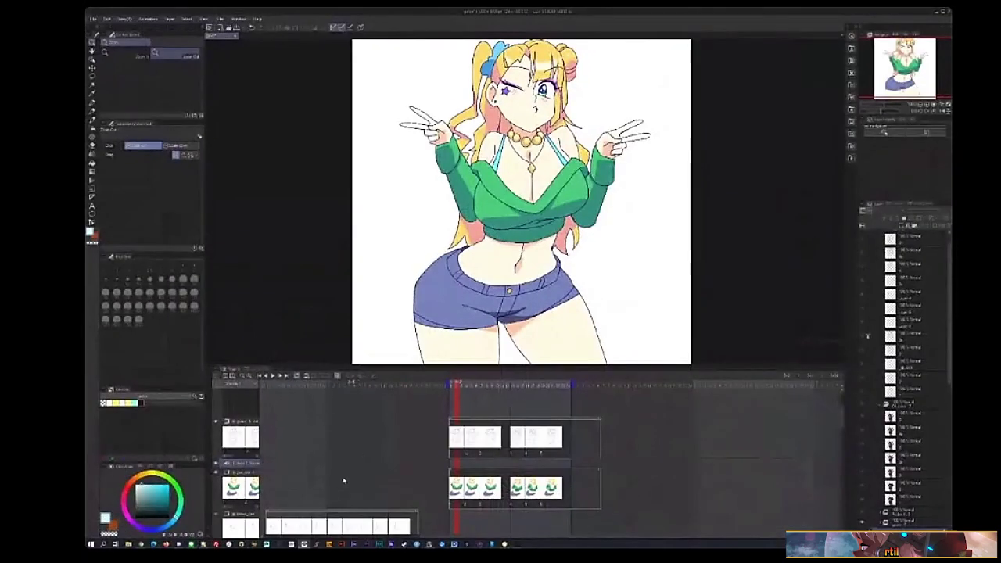
left_click_drag(427, 393, 545, 350)
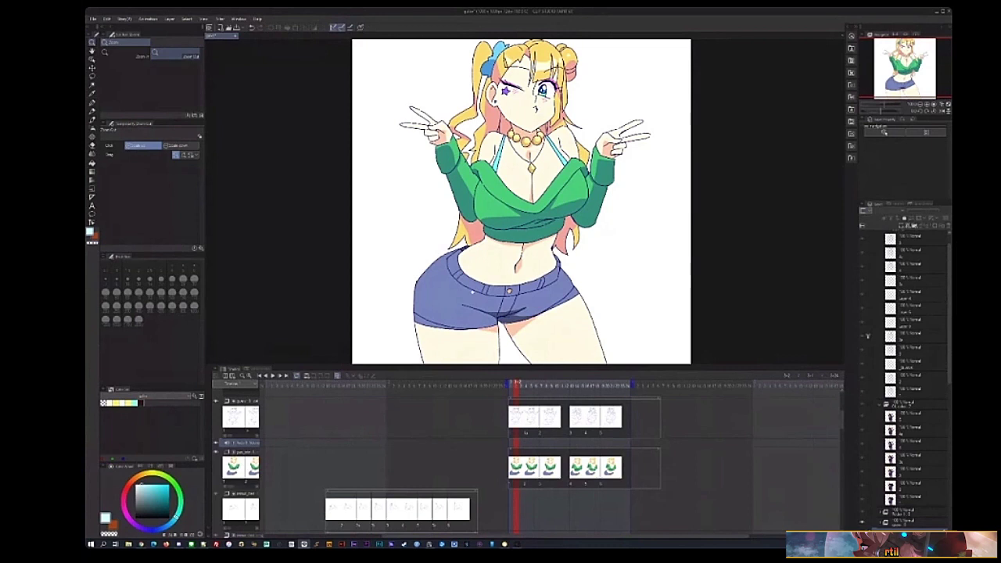
left_click_drag(416, 423, 478, 428)
scroll(478, 427, "right", 10)
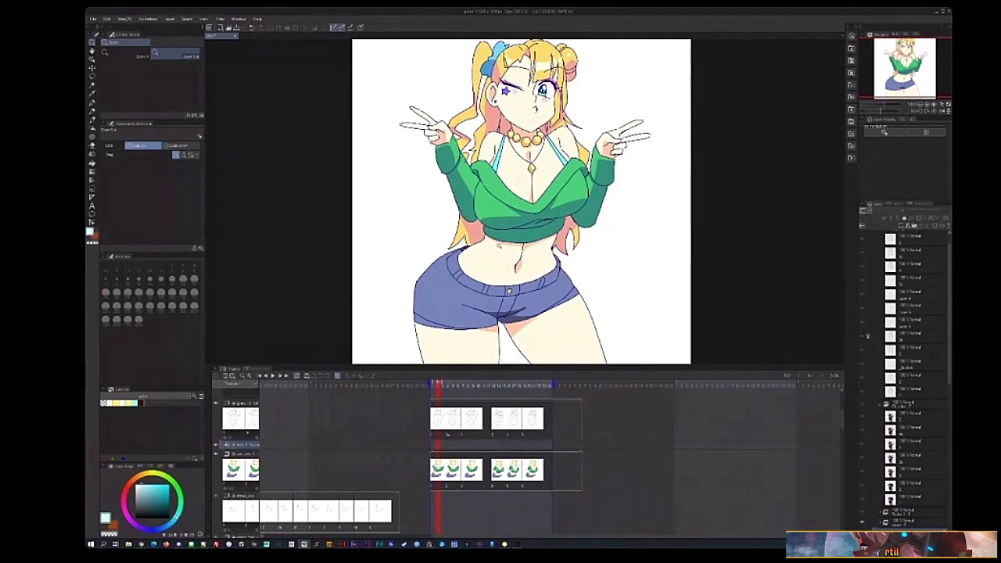
- Select the drawing layer directly above _BLANK, activate the Pen tool, and enlarge the view of the character's upper body
left_click(915, 350)
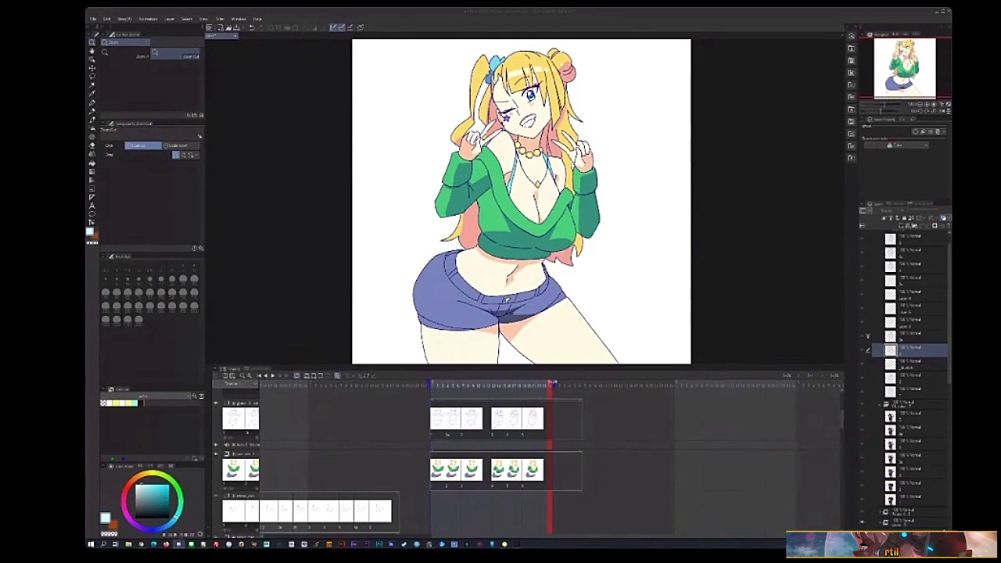
left_click(358, 10)
key("p")
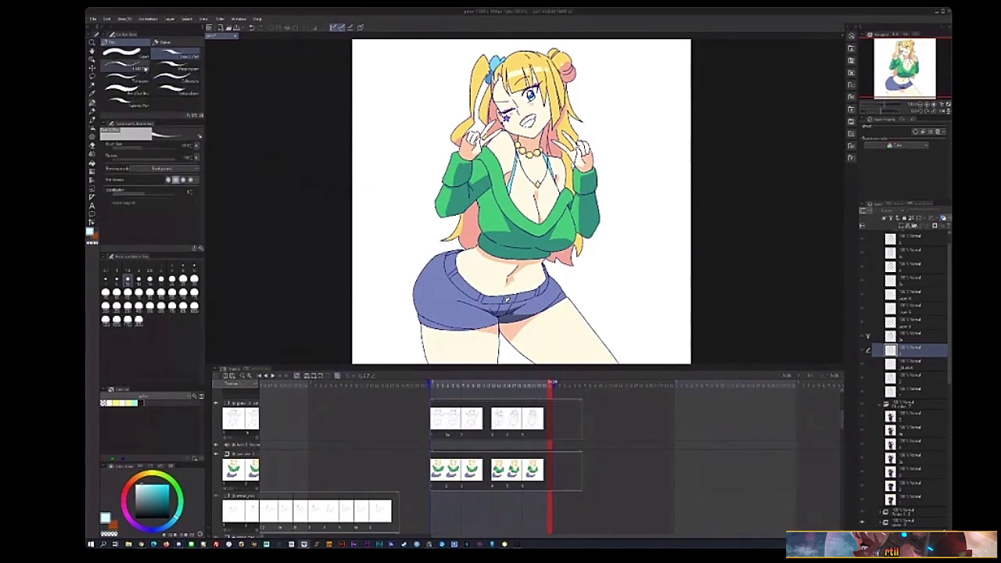
left_click(135, 56)
left_click_drag(286, 167, 371, 212)
left_click_drag(442, 169, 299, 142)
key("ctrl+space")
left_click(276, 71)
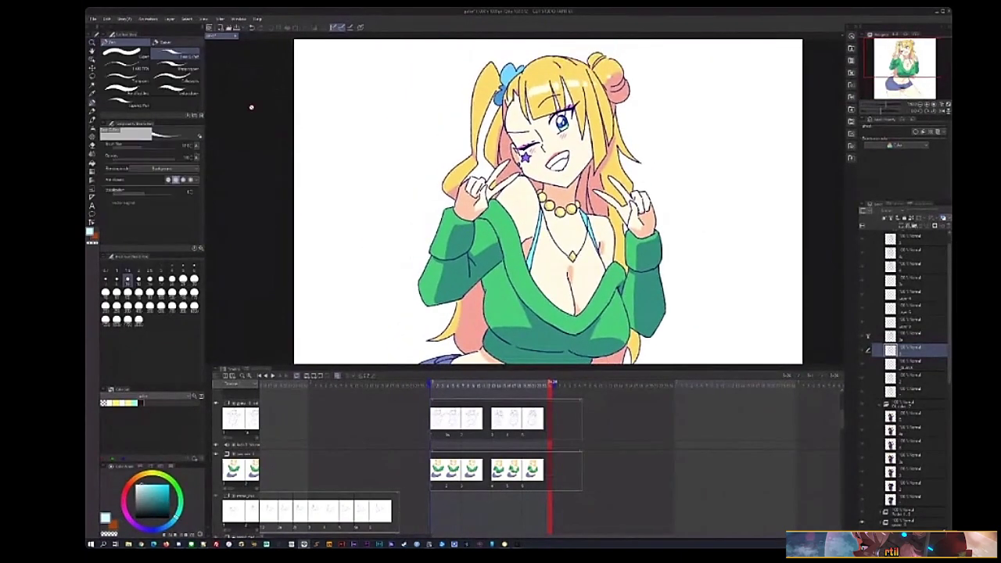
- Look through the sub tool commands available for the Real G-Pen
right_click(177, 58)
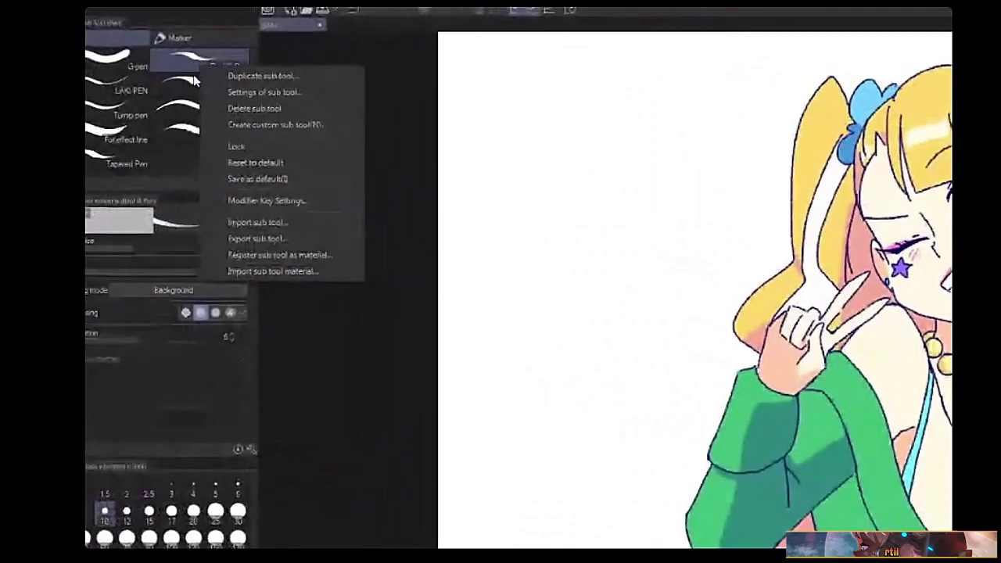
left_click(166, 54)
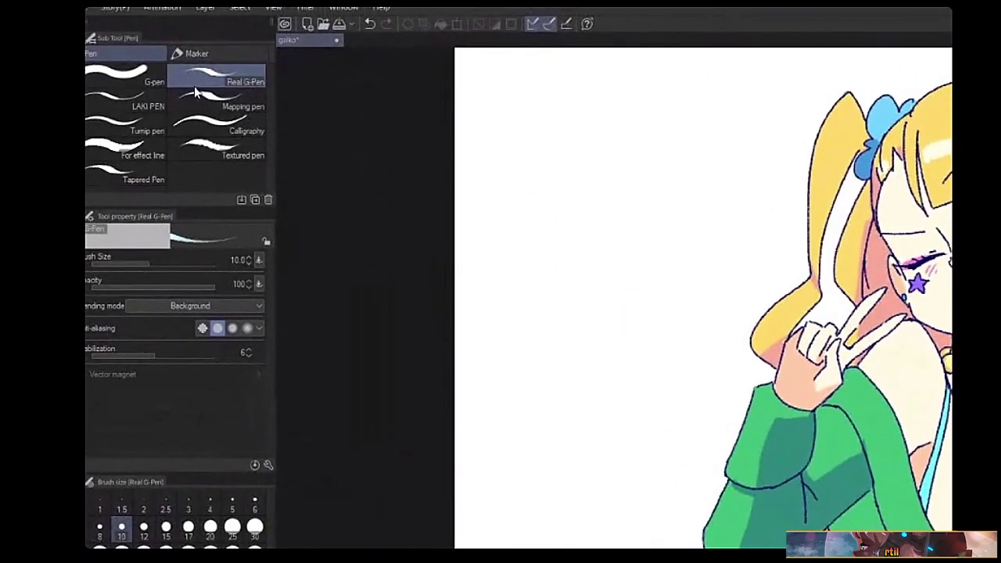
mouse_move(196, 92)
left_mouse_down()
mouse_move(292, 143)
mouse_move(224, 90)
mouse_move(207, 94)
left_mouse_up()
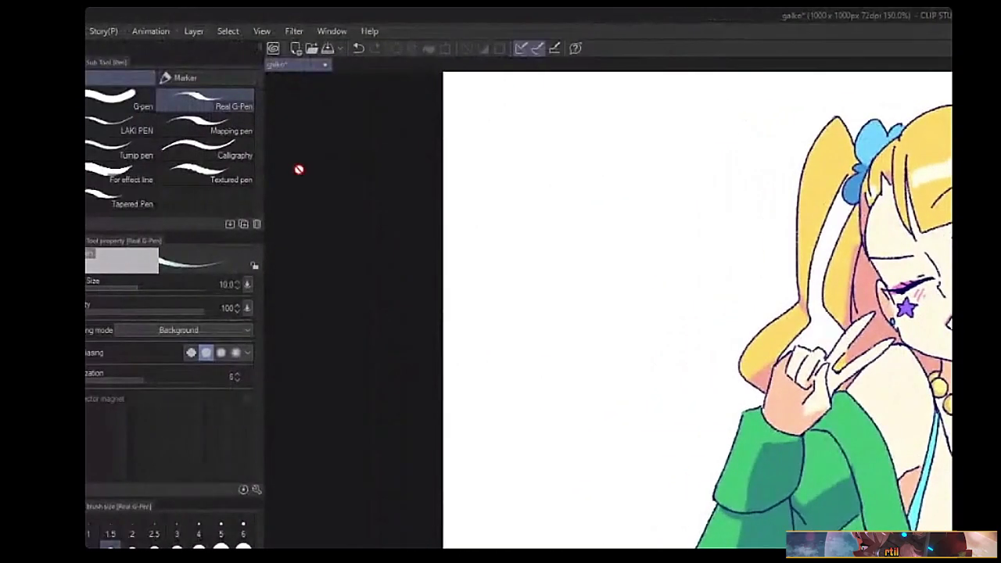
- Choose the G-pen and move the playhead to the last cel of the green-sweater character's animation
left_click(139, 97)
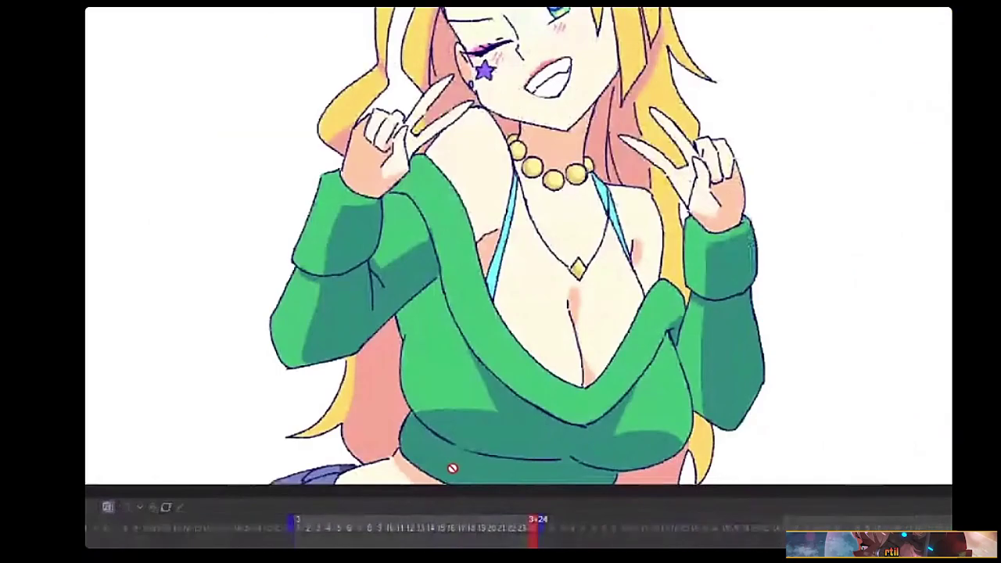
left_click(521, 414)
left_click(524, 411)
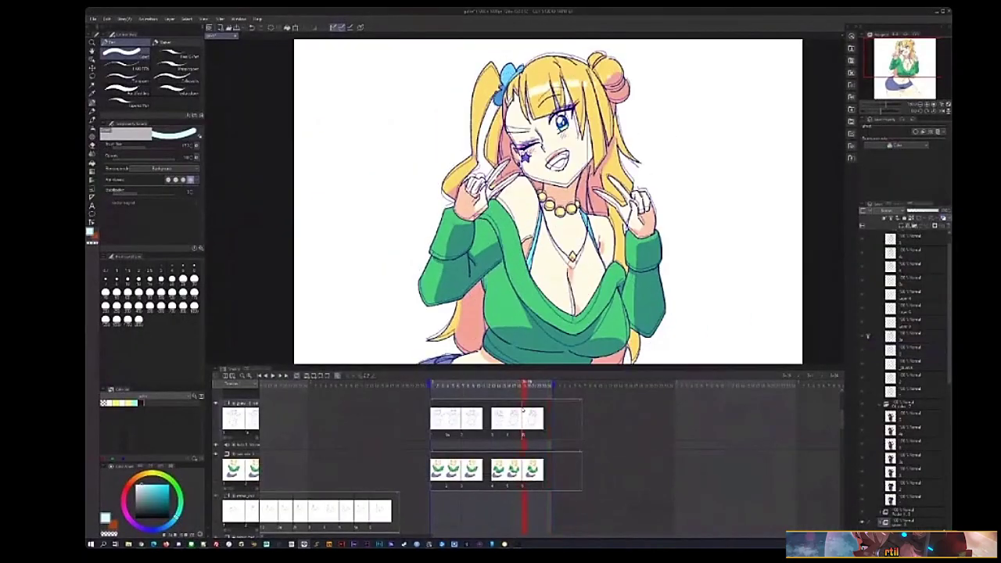
- Turn off onion skin, then choose the Real G-Pen and set its brush size to 3
left_click(338, 375)
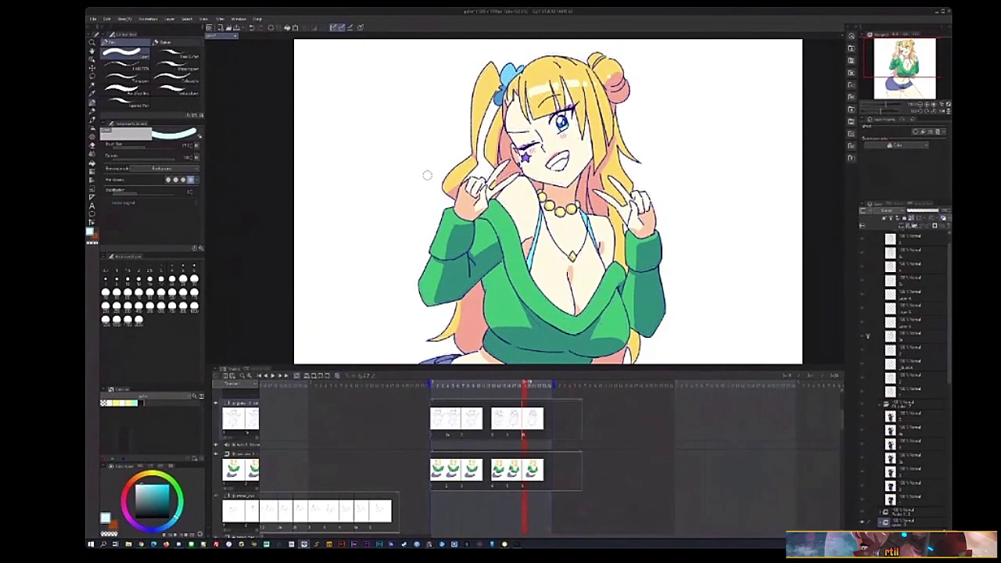
key("ctrl+space")
left_click_drag(437, 145, 433, 172)
left_click(187, 147)
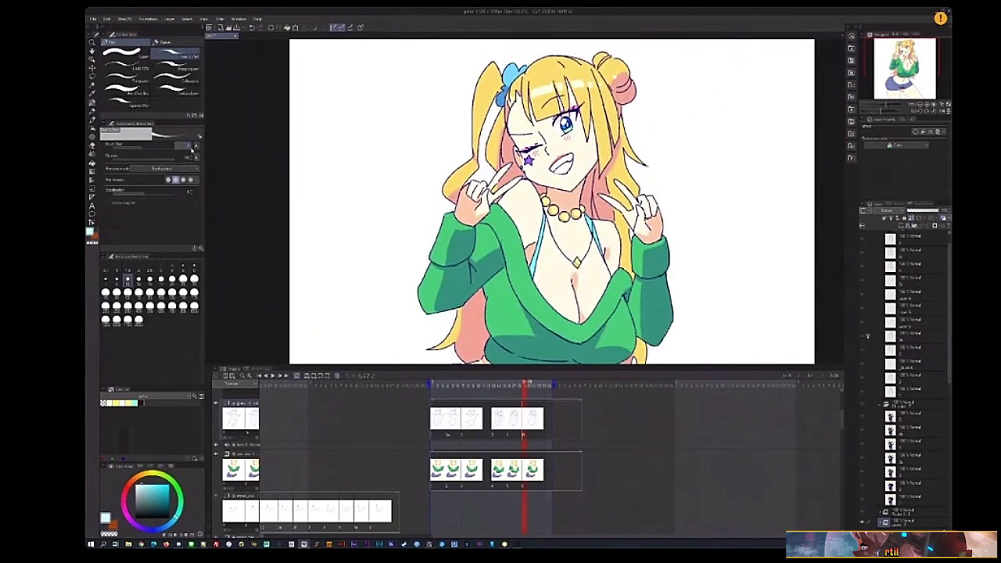
- Inspect the pen pressure dynamics behind the Real G-Pen's brush size
left_click(198, 147)
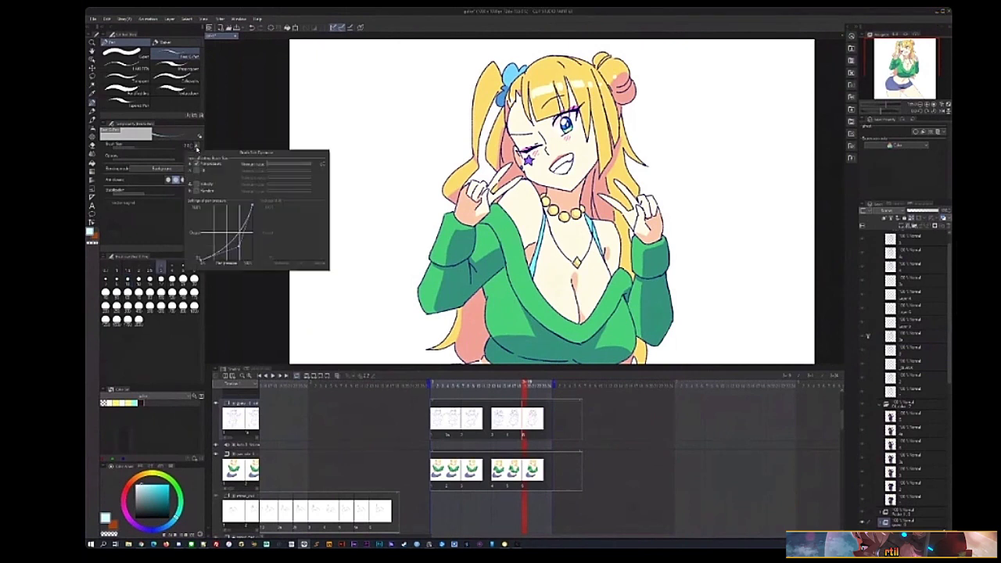
left_click(198, 147)
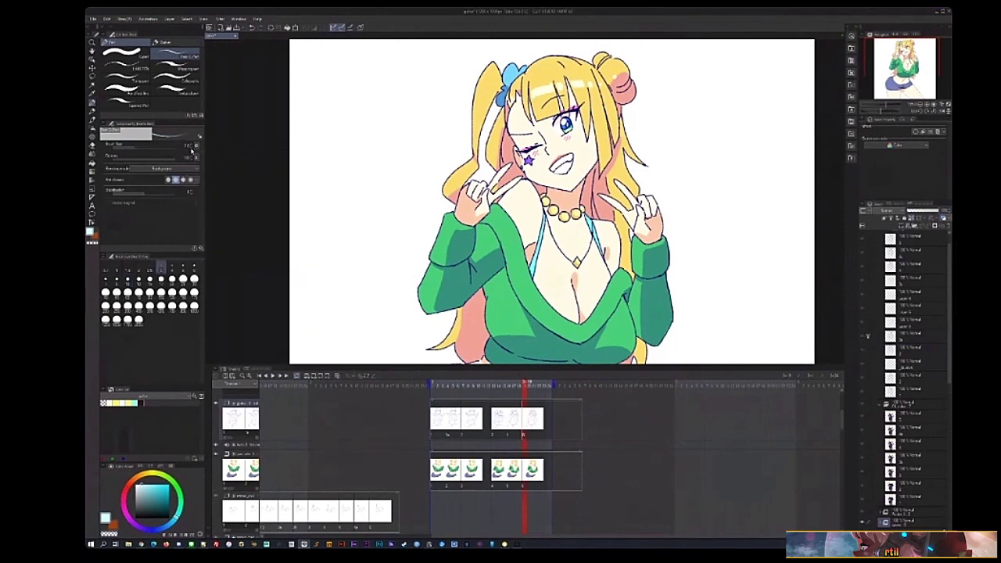
left_click(197, 159)
left_click(197, 176)
left_click(420, 9)
- Pick the dark navy outline colour from the character's line art beside the face
key("ctrl+space")
left_click(529, 126, "ctrl")
left_click(529, 126, "ctrl")
left_click(528, 125, "ctrl")
left_click(528, 125, "ctrl")
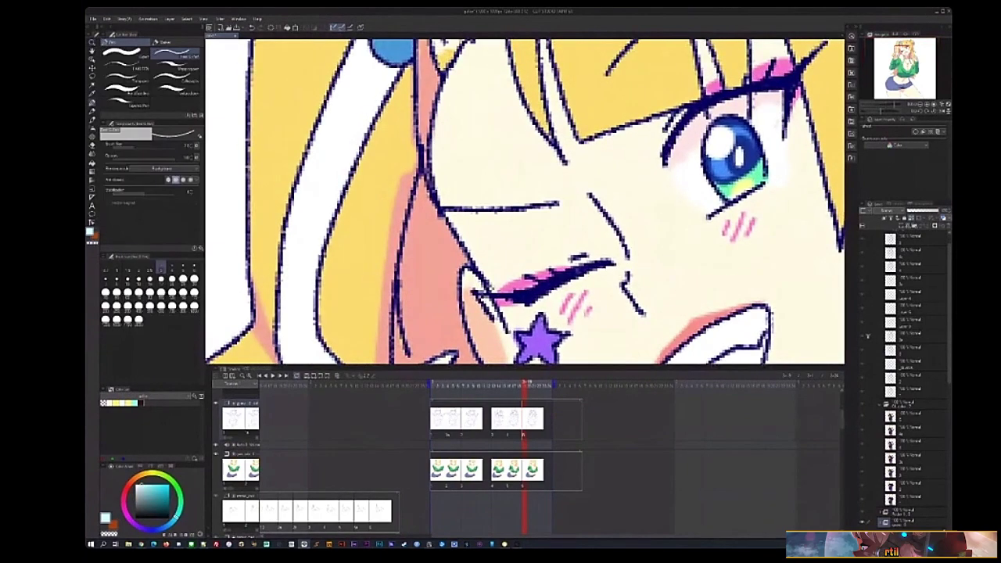
left_click(416, 127, "alt")
mouse_move(416, 127)
left_mouse_down()
mouse_move(551, 154)
mouse_move(675, 199)
left_mouse_up()
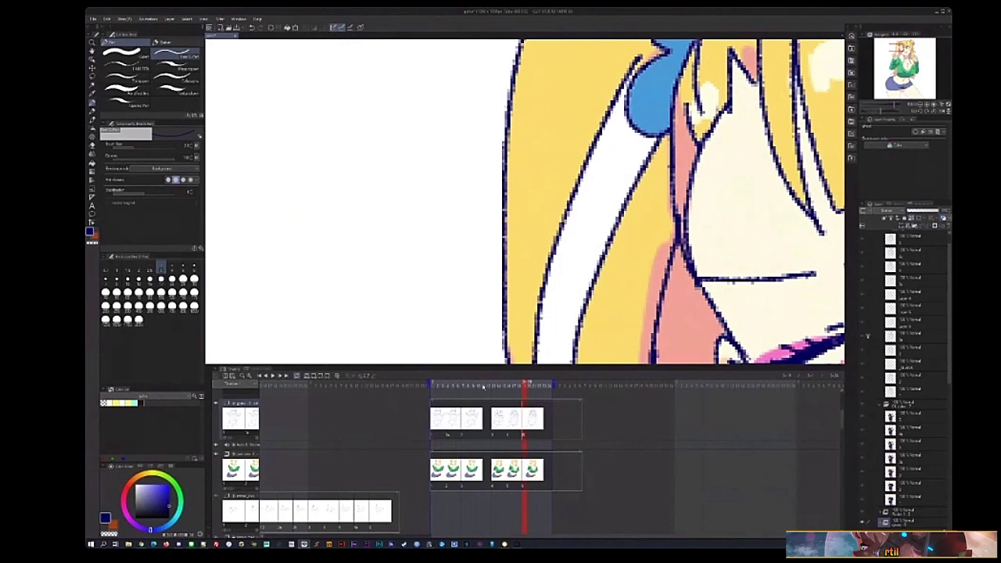
- Expand the line-art folder directly above the audio layer and select its topmost cel
scroll(924, 363, "up", 1)
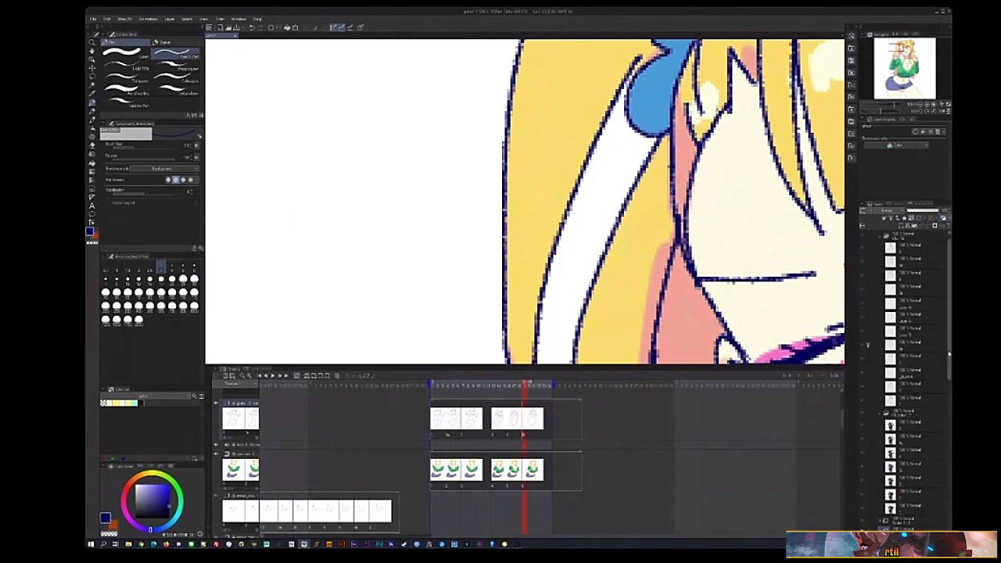
left_click_drag(948, 363, 948, 509)
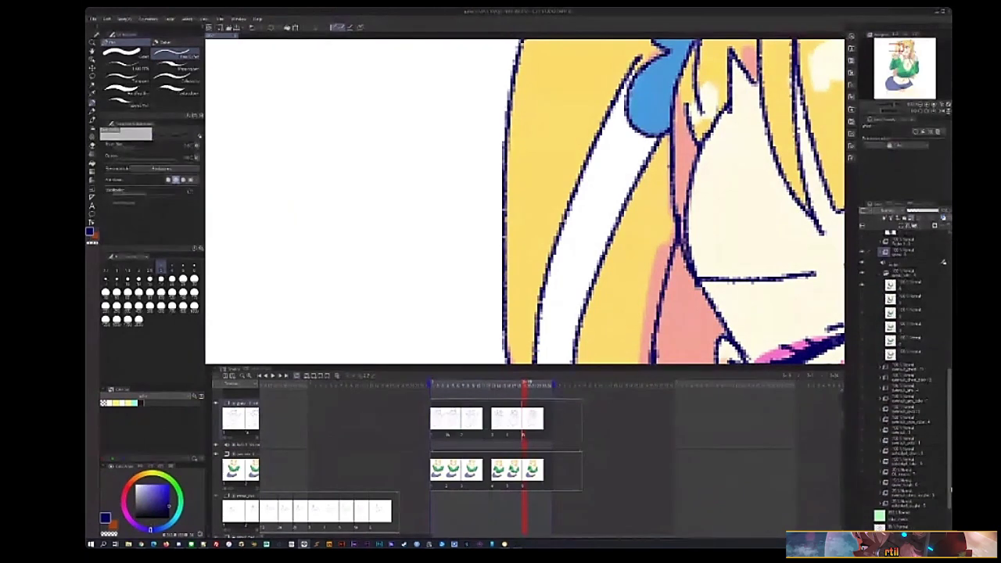
left_click(882, 254)
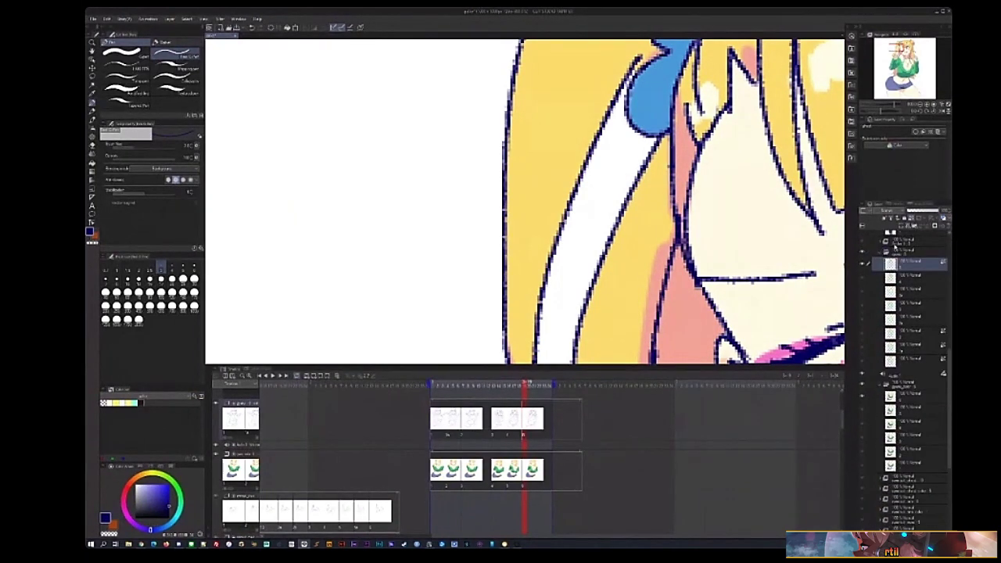
- Draw a near-vertical test stroke beside the ponytail with the Real G-Pen, and a curved stroke next to it with the G-pen at size 3
mouse_move(474, 89)
left_mouse_down()
mouse_move(460, 152)
mouse_move(469, 317)
left_mouse_up()
left_click_drag(494, 279, 485, 233)
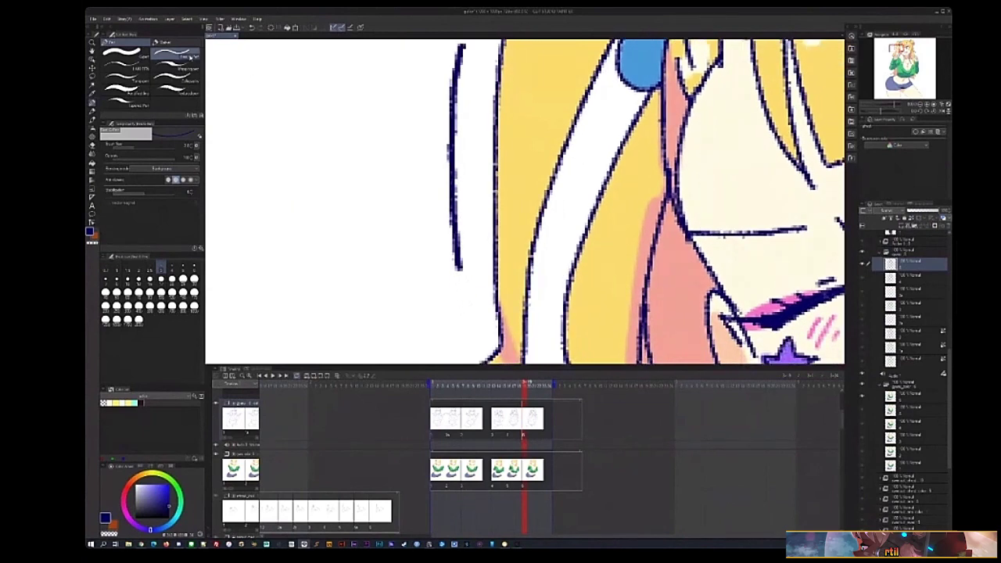
left_click(130, 54)
left_click_drag(262, 149, 274, 216)
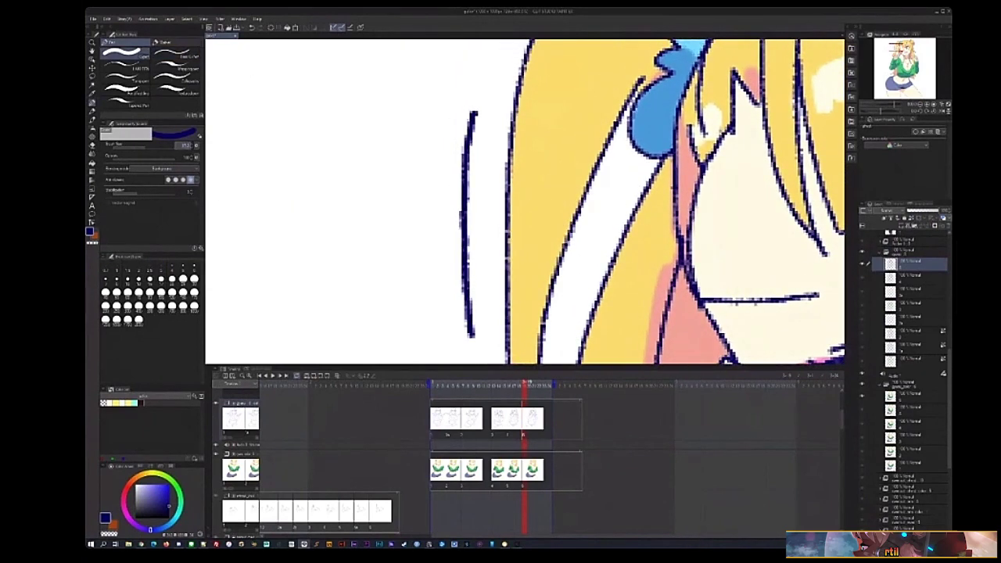
key("Return")
mouse_move(427, 106)
left_mouse_down()
mouse_move(404, 147)
mouse_move(383, 233)
mouse_move(380, 338)
left_mouse_up()
left_click_drag(472, 250, 486, 238)
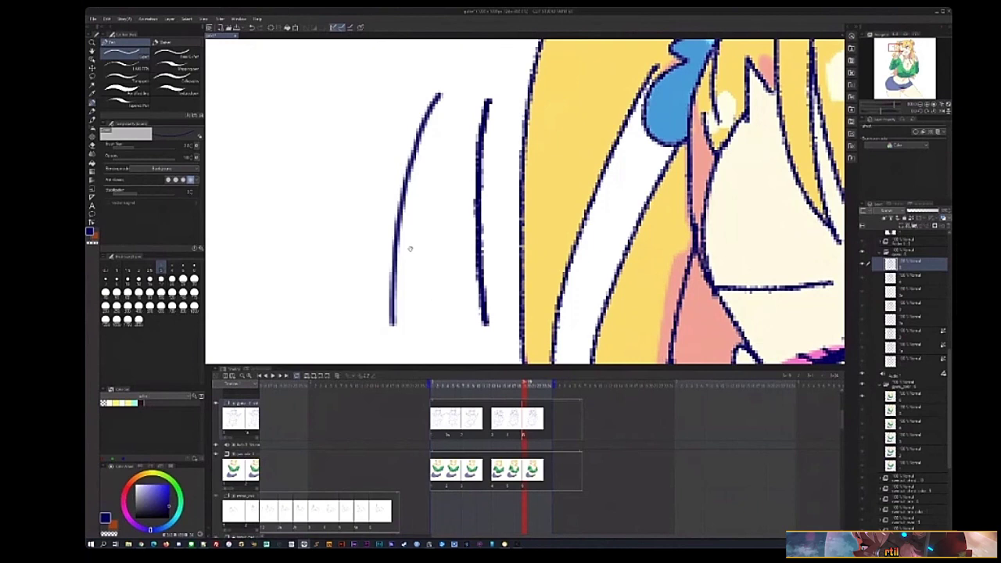
left_click_drag(411, 248, 376, 262)
- Compare the Turnip pen with the G-pen, and go through the G-pen's detailed settings from brush size to anti-overflow
left_click(125, 79)
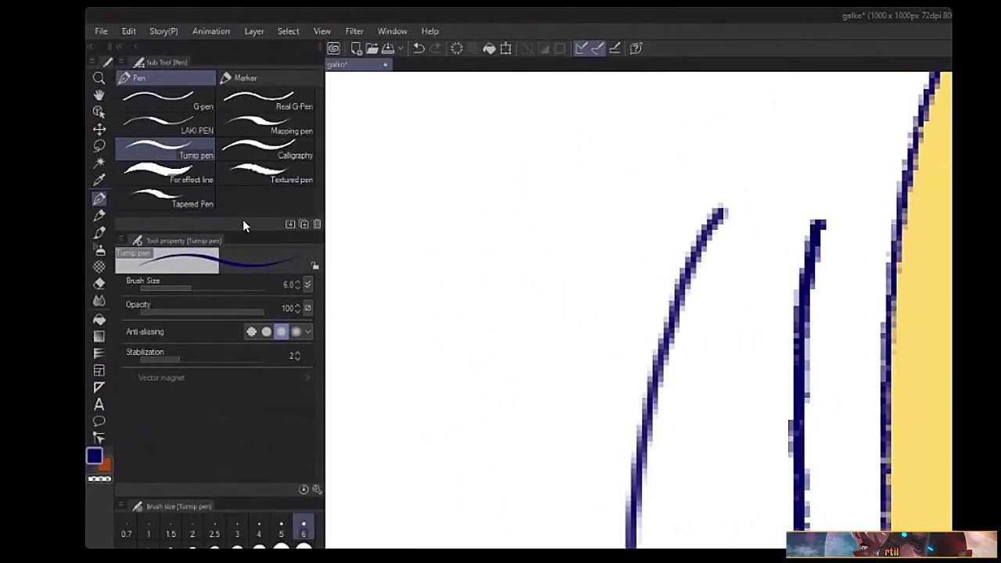
left_click(146, 96)
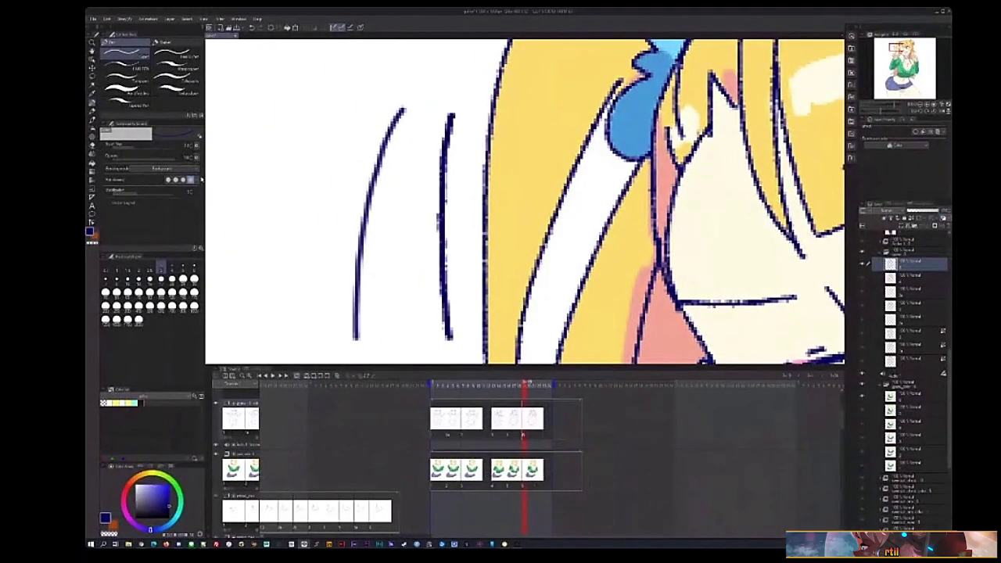
left_click(201, 249)
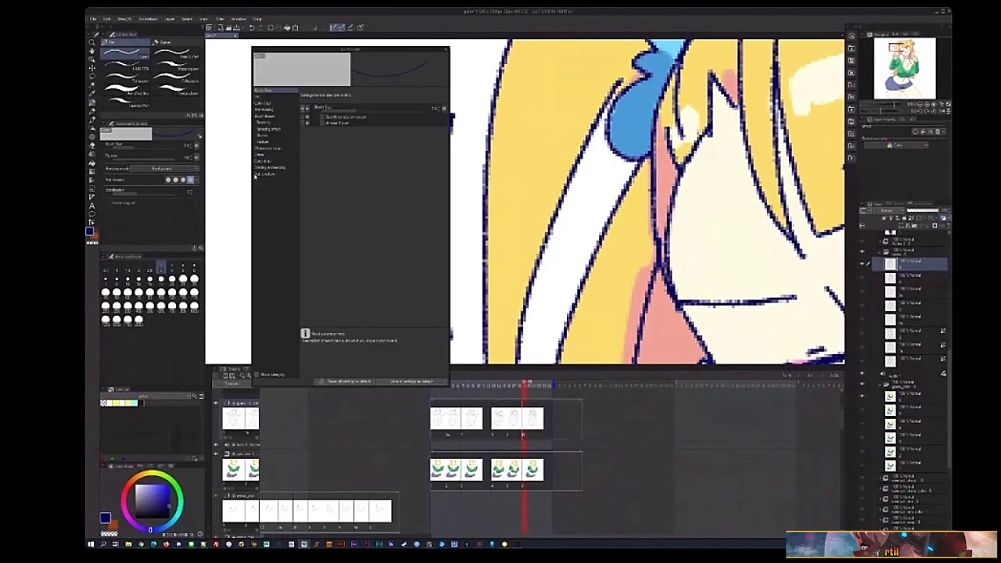
left_click(264, 100)
left_click(266, 104)
left_click(267, 111)
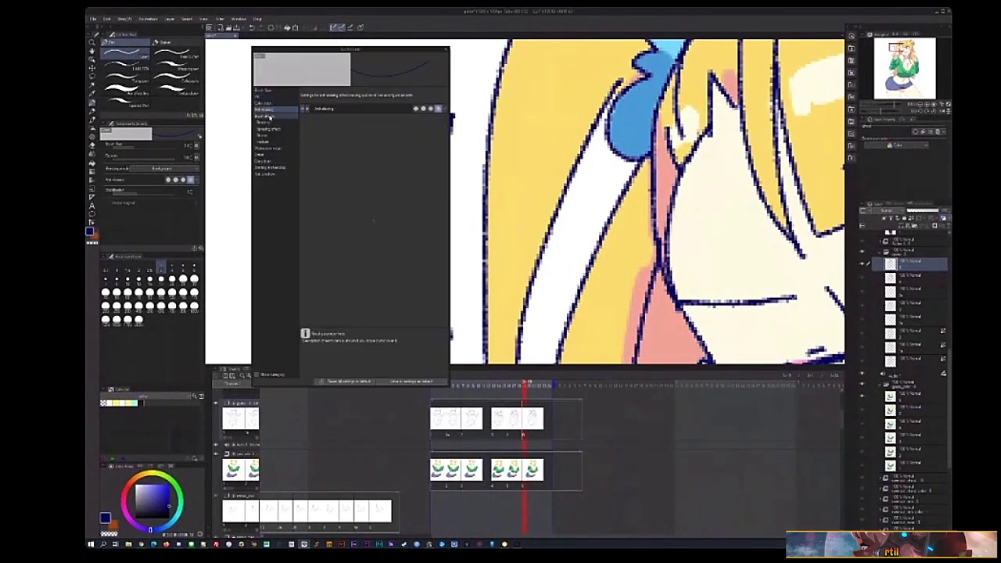
left_click(269, 116)
left_click(270, 123)
left_click(272, 129)
left_click(272, 136)
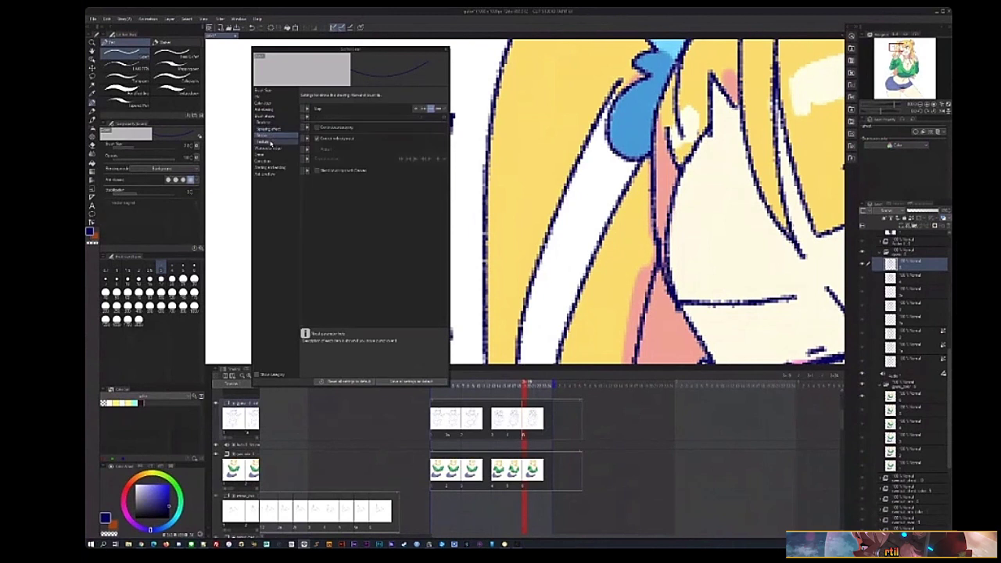
left_click(271, 142)
left_click(271, 160)
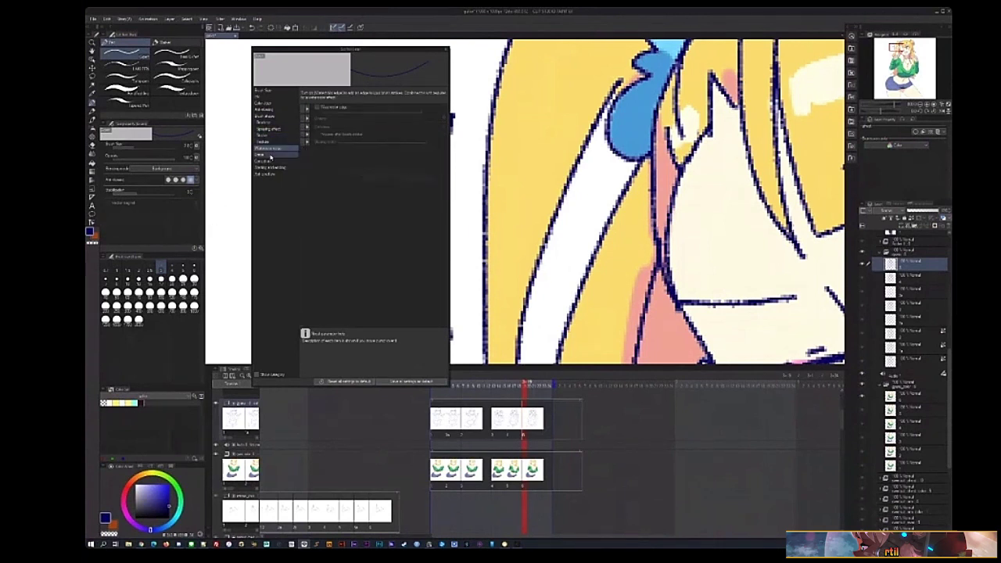
left_click(271, 167)
left_click(267, 173)
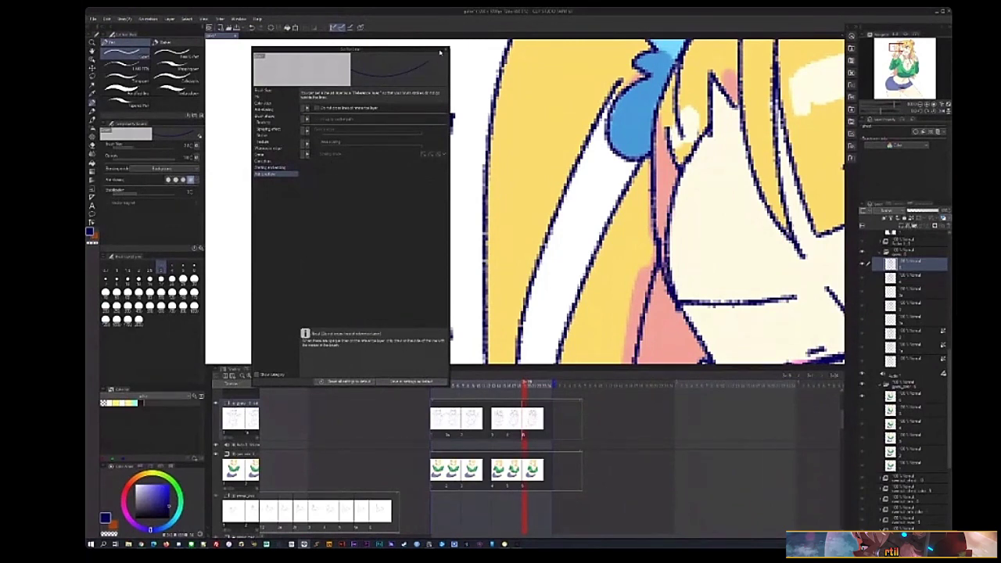
left_click(445, 51)
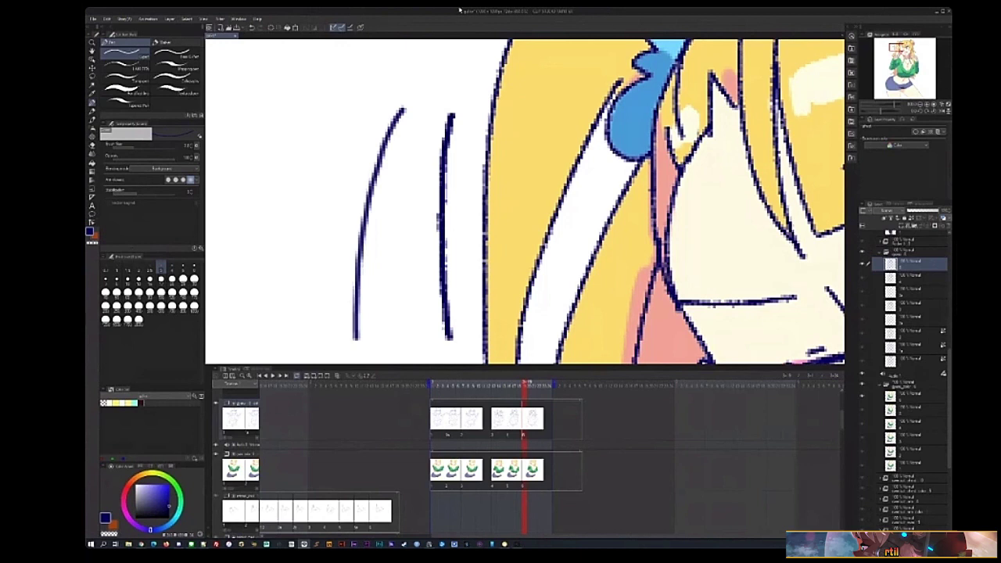
- Show the whole upper body and scrub the green-sweater animation, stopping on its second-to-last cel
key("alt+space")
left_click_drag(545, 189, 504, 434)
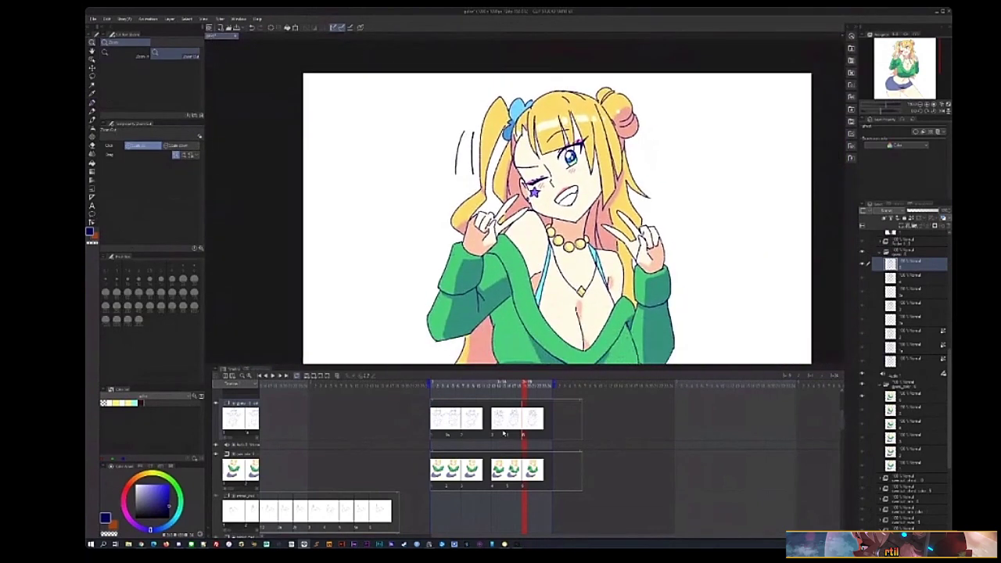
left_click_drag(516, 388, 479, 386)
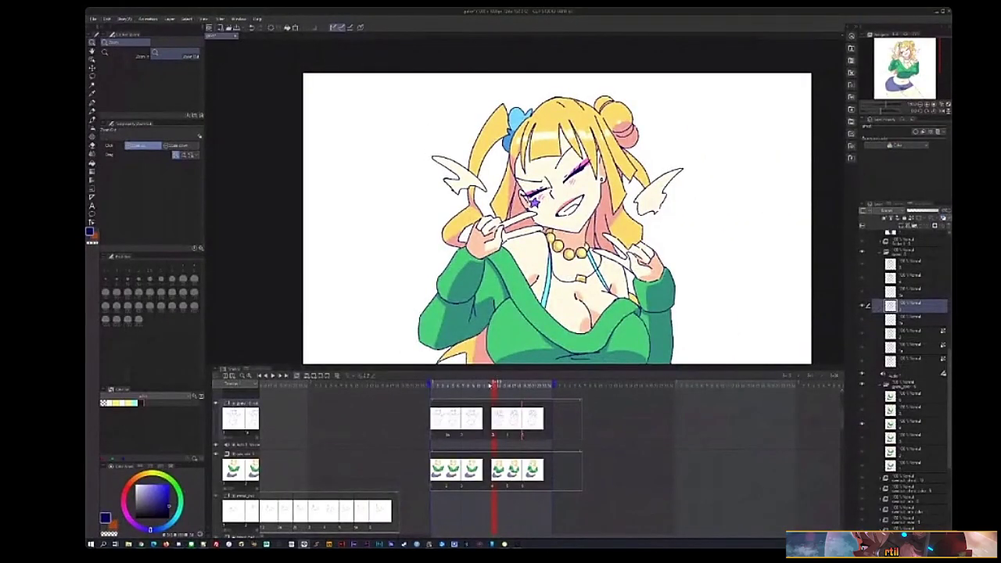
left_click_drag(494, 384, 502, 405)
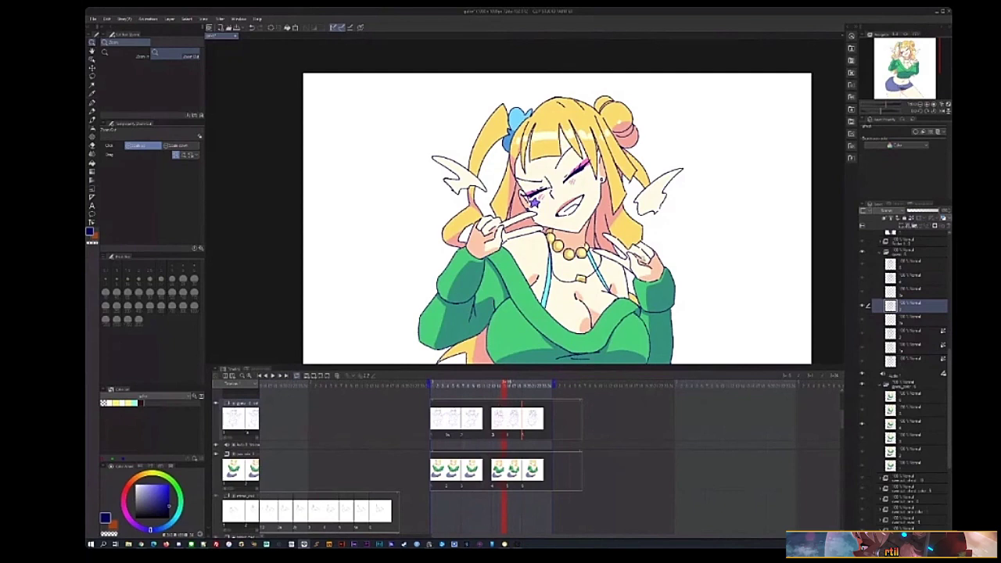
left_click_drag(642, 259, 645, 243)
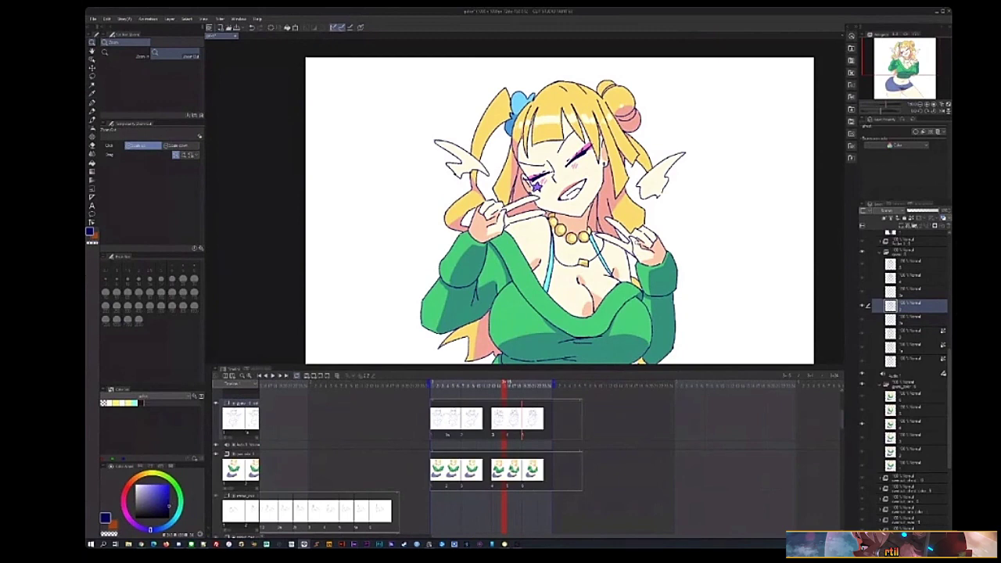
left_click_drag(506, 385, 505, 415)
- Look through the timeline's menu commands, including the light table options
left_click(217, 370)
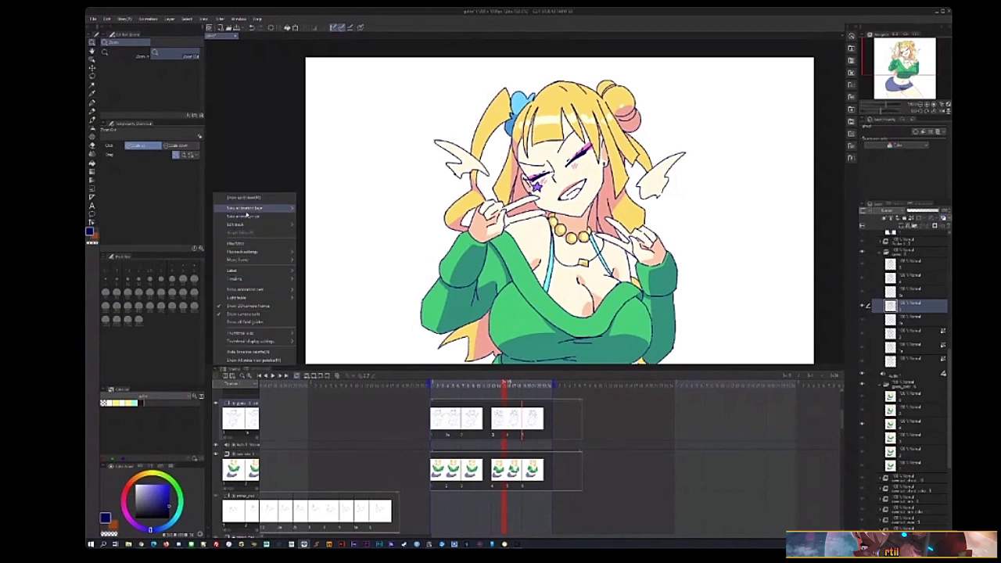
mouse_move(248, 213)
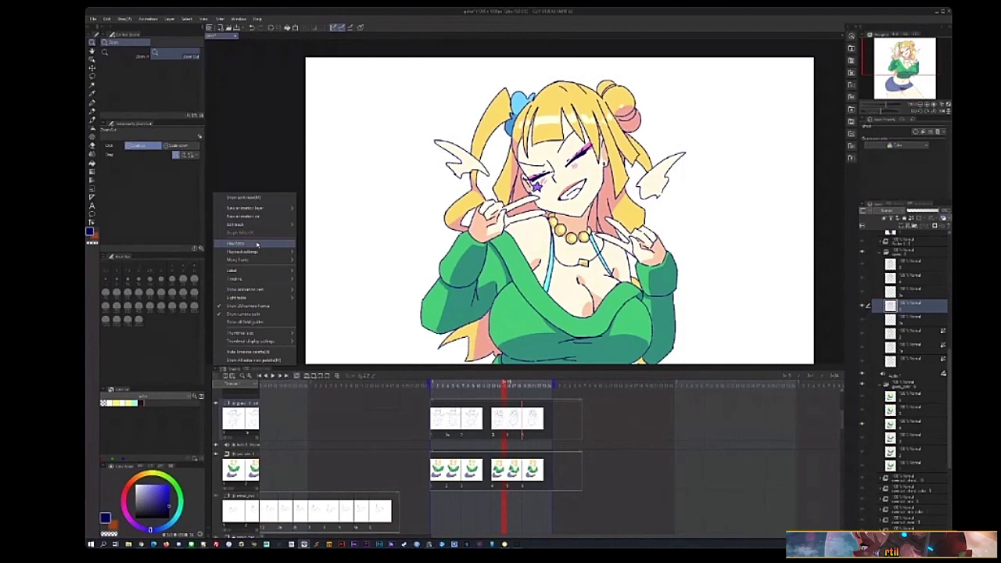
mouse_move(257, 297)
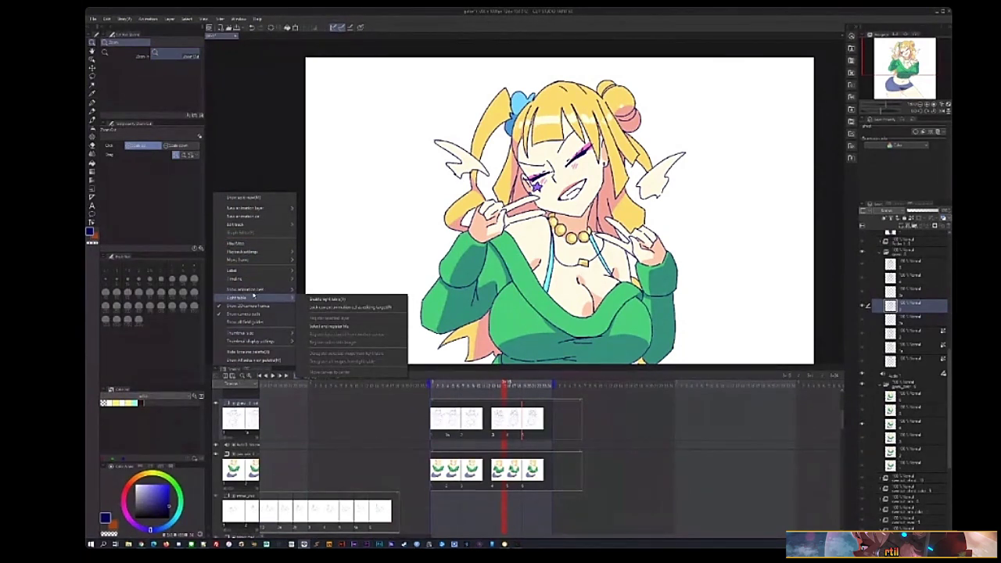
left_click(413, 36)
left_click_drag(447, 302, 441, 233)
scroll(441, 233, "down", 2)
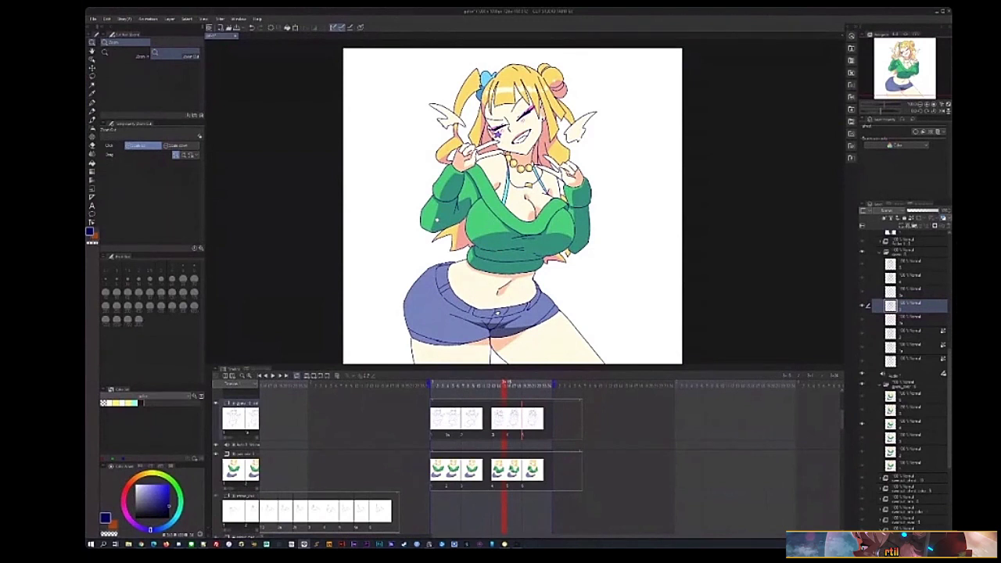
- Scrub back through the swimsuit animation and stop on the yellow-cardigan pose with closed eyes and raised hands
left_click(209, 29)
scroll(421, 393, "left", 3)
left_click_drag(421, 385, 519, 387)
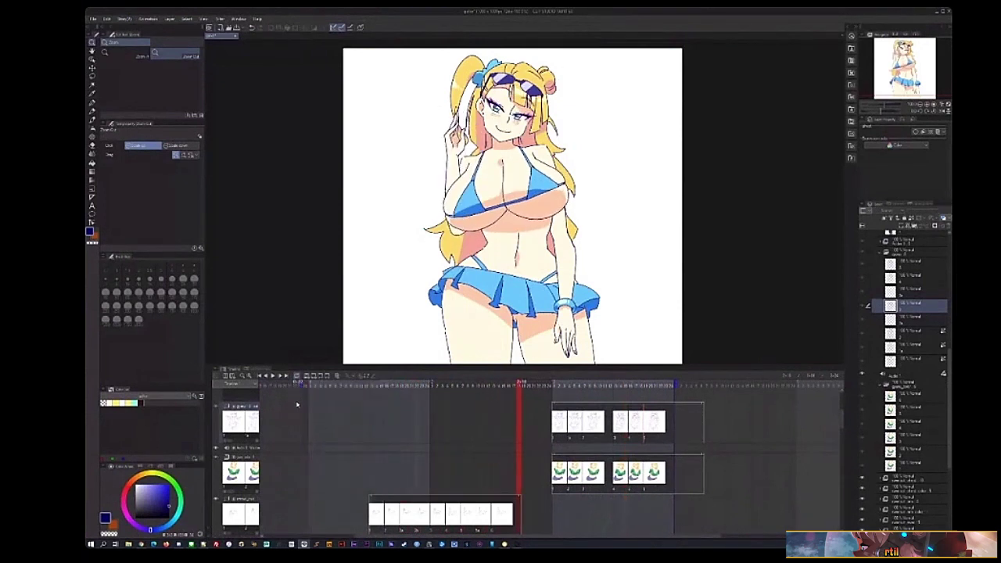
scroll(413, 409, "left", 3)
left_click_drag(469, 416, 472, 422)
mouse_move(447, 385)
left_mouse_down()
mouse_move(327, 384)
mouse_move(447, 387)
mouse_move(361, 386)
mouse_move(409, 400)
mouse_move(359, 405)
mouse_move(417, 407)
mouse_move(436, 399)
mouse_move(432, 391)
left_mouse_up()
scroll(387, 416, "down", 3)
left_click(374, 386)
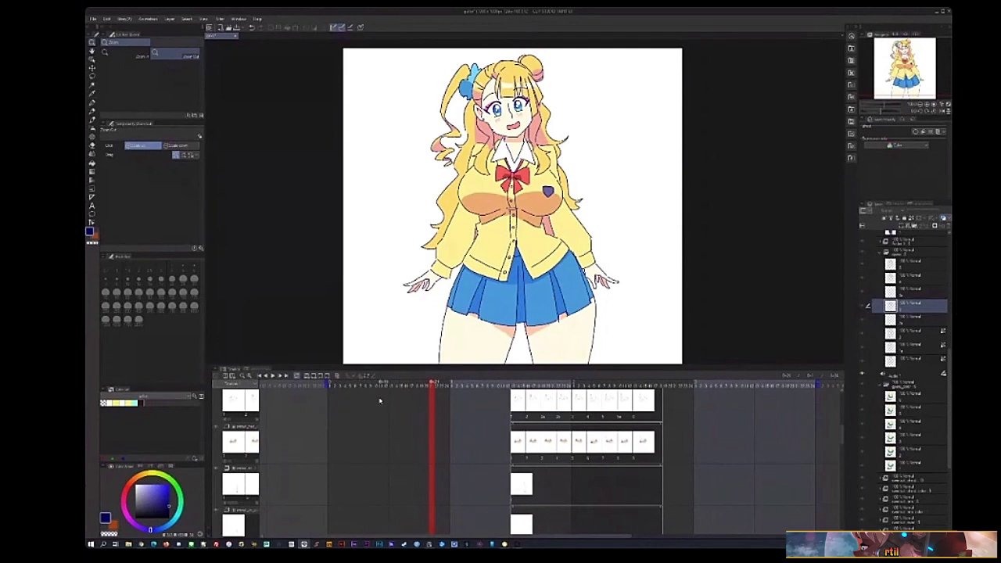
left_click_drag(424, 449, 467, 475)
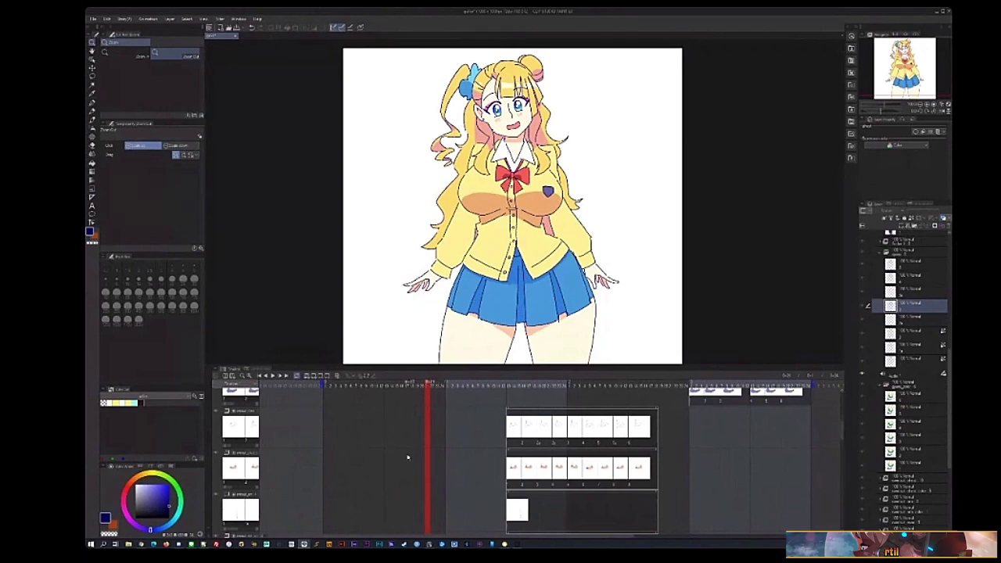
left_click_drag(348, 393, 357, 413)
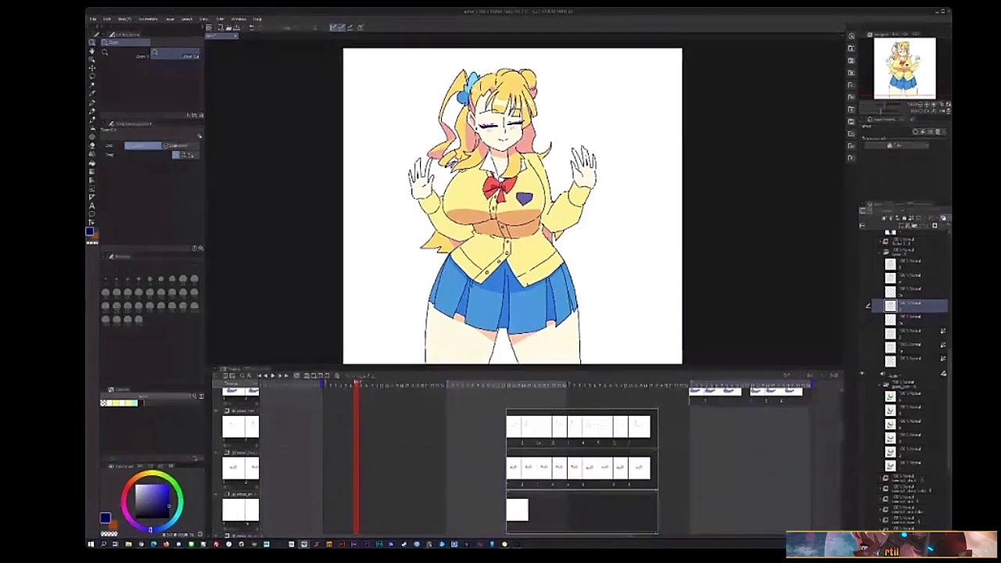
- Activate the Pen tool and switch the Real G-Pen's anti-aliasing to None and back to Weak
key("p")
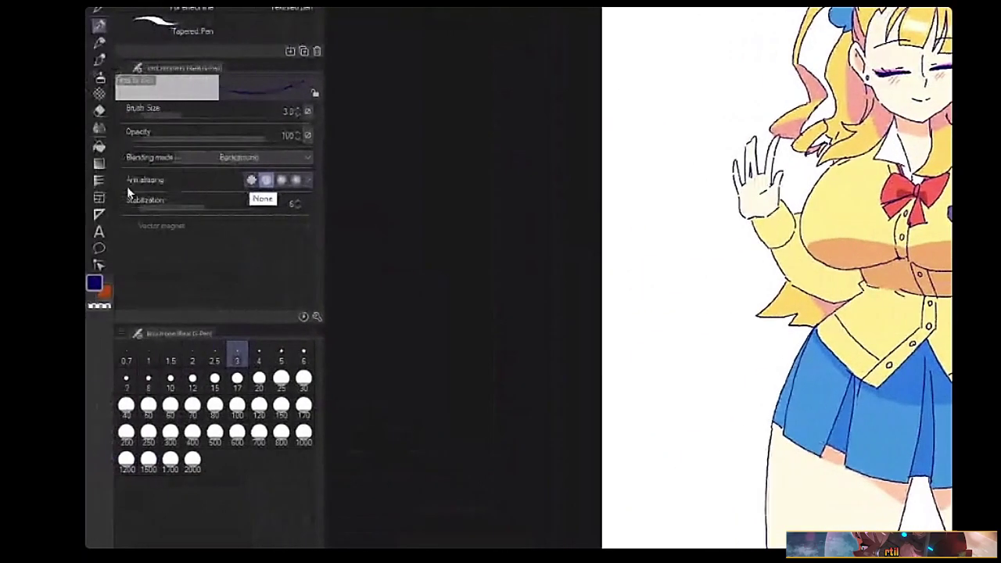
left_click(250, 180)
left_click(266, 181)
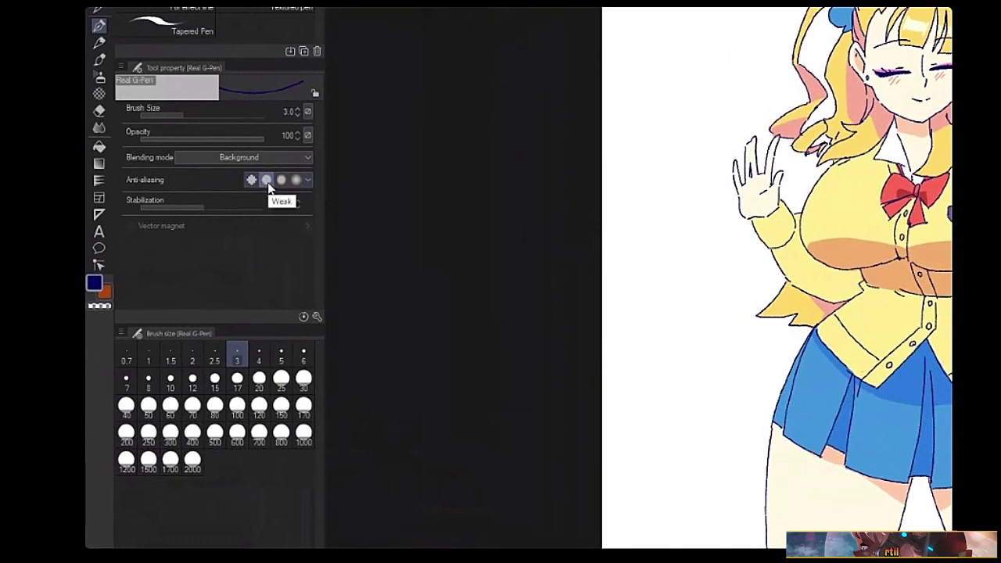
- Look through the Real G-Pen's anti-aliasing options: None, Weak, Medium and Strong
left_click(308, 181)
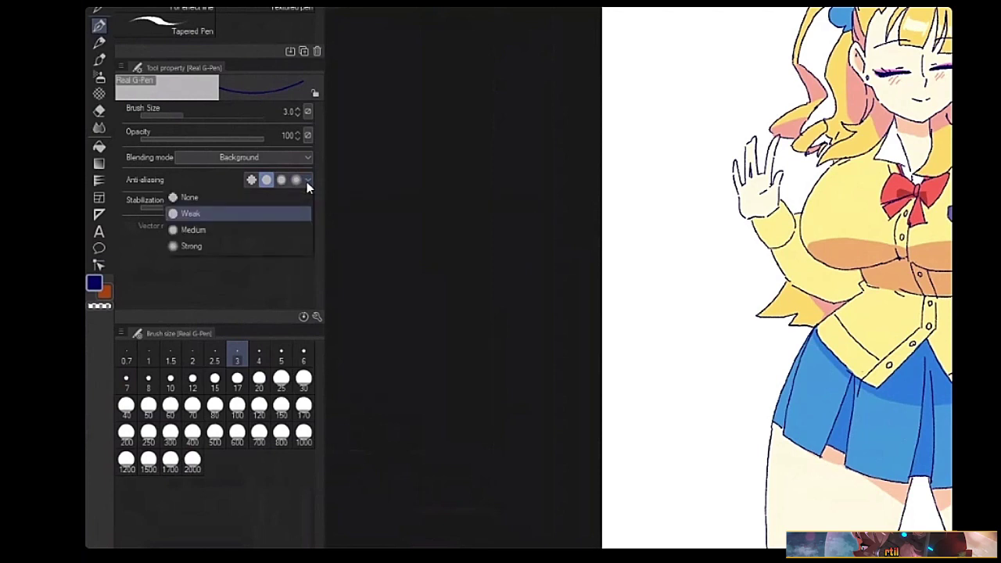
left_click(307, 181)
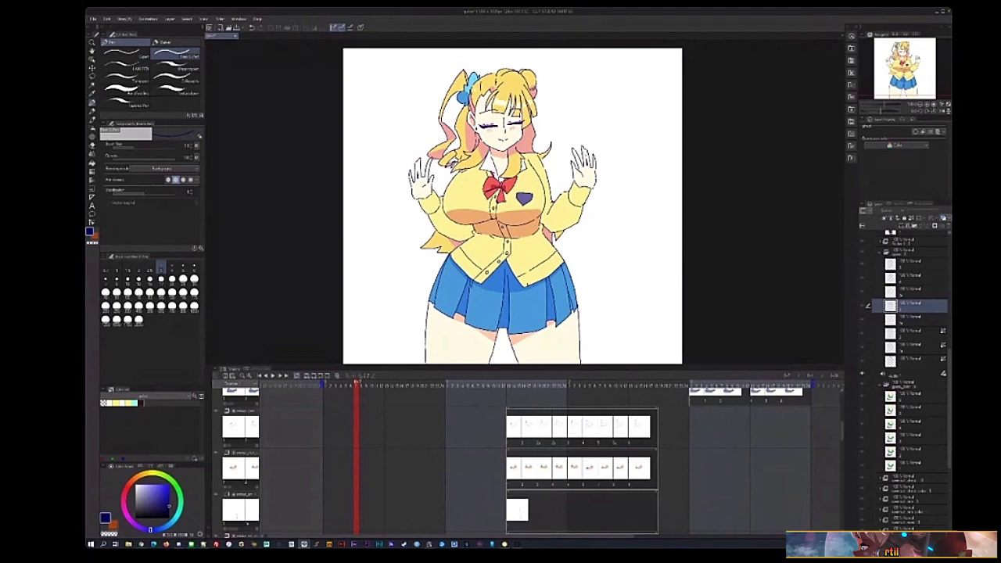
- Scrub the yellow-cardigan animation from the raised-hands pose forward to the pose with both arms lowered
left_click_drag(331, 385, 327, 427)
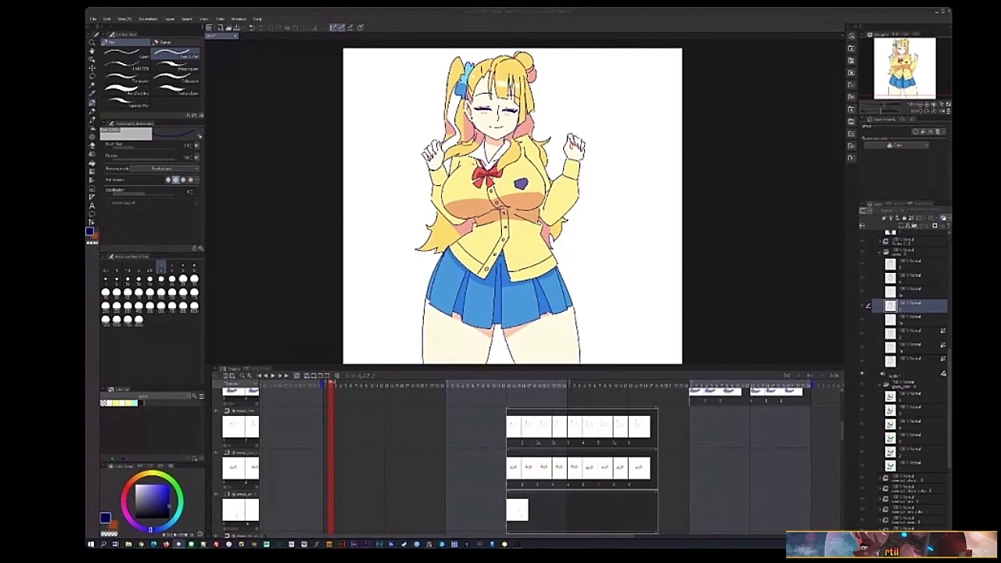
left_click(396, 65)
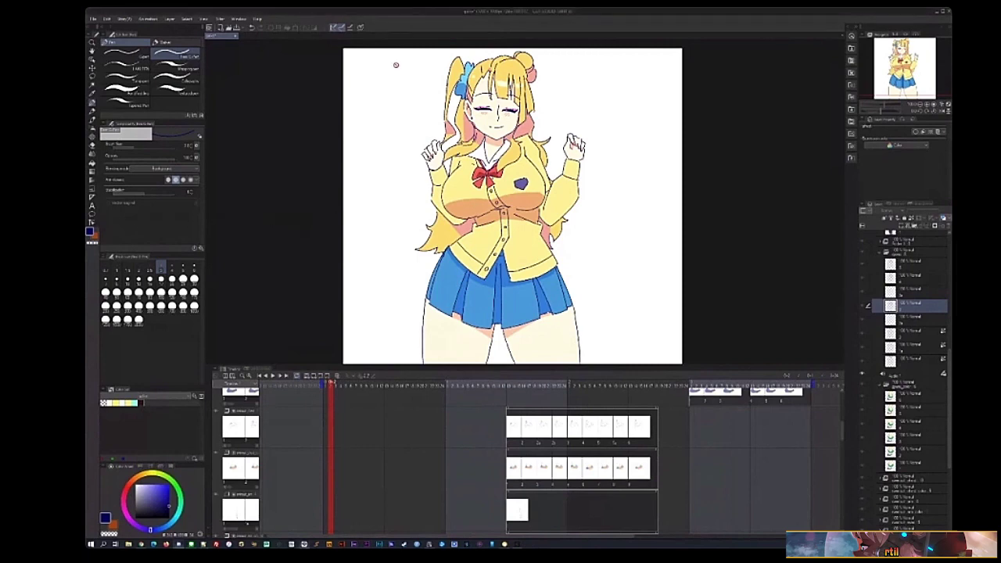
mouse_move(368, 163)
left_mouse_down()
mouse_move(385, 127)
mouse_move(374, 182)
left_mouse_up()
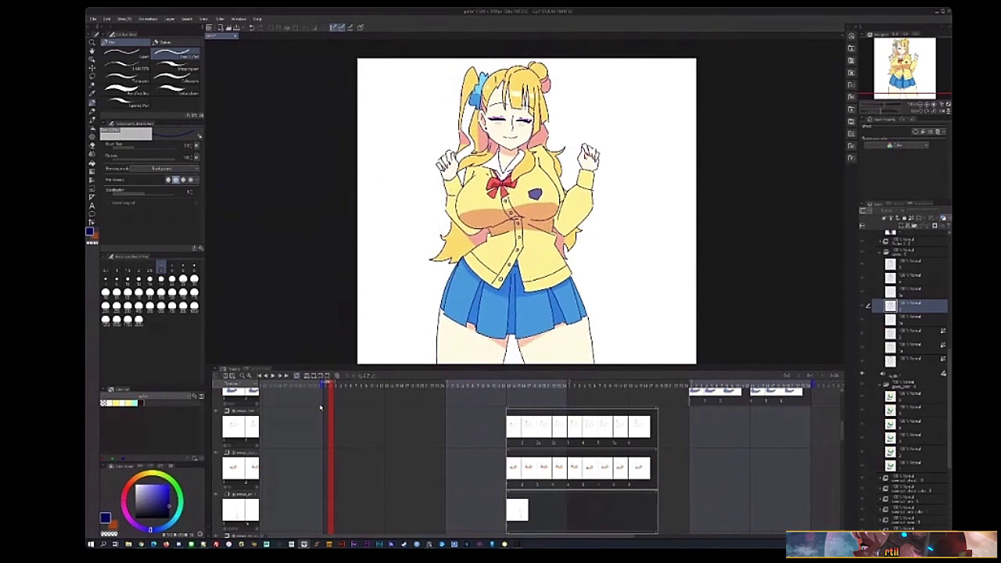
left_click_drag(333, 387, 372, 405)
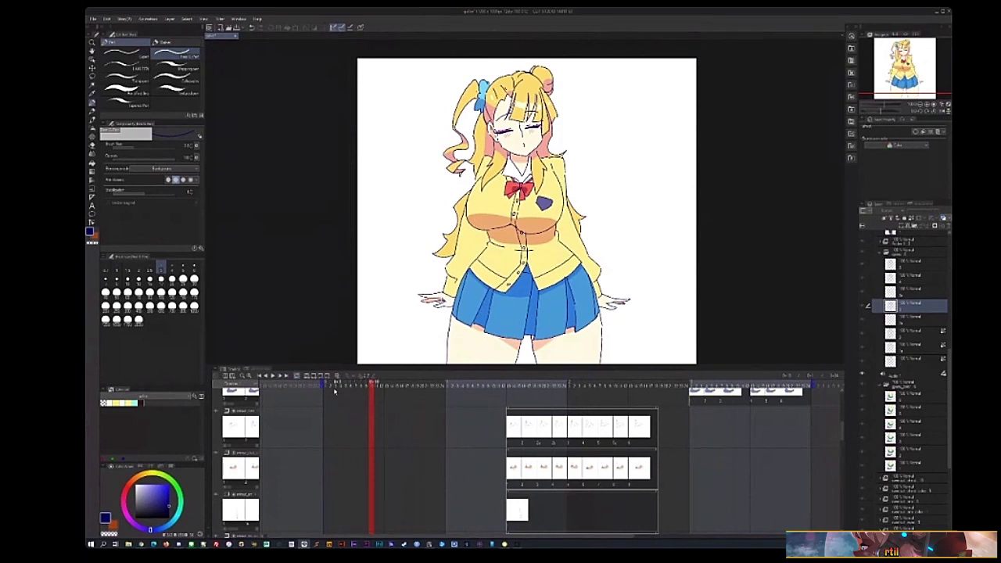
left_click_drag(331, 388, 383, 392)
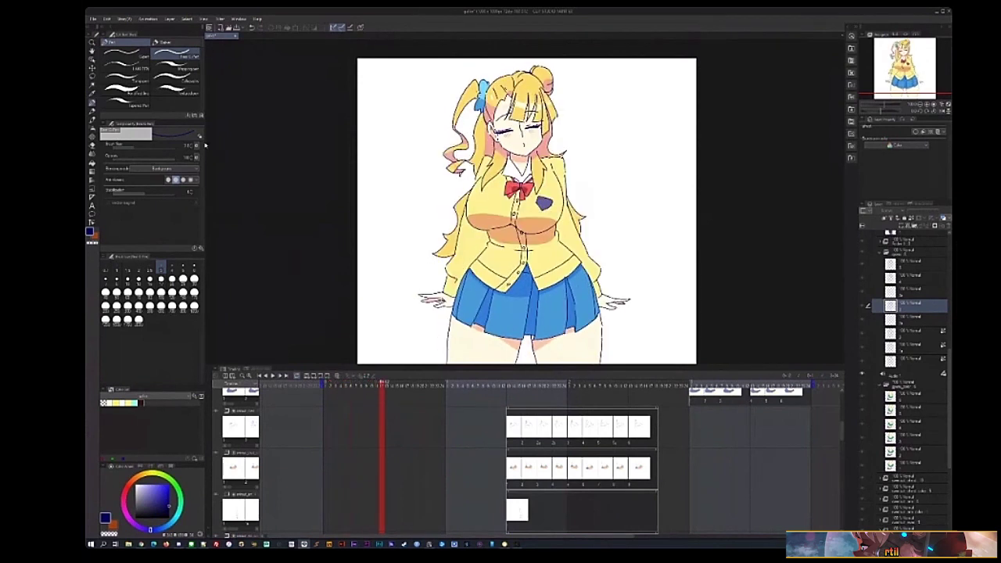
- Look through the animation export options, including image sequence, animated GIF and movie
left_click(93, 18)
mouse_move(156, 122)
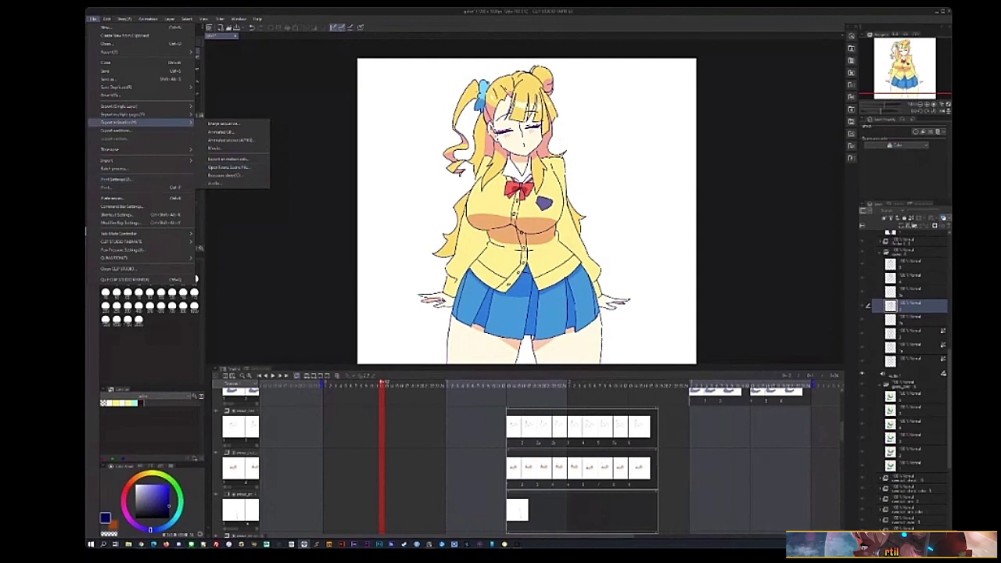
key("alt+Tab")
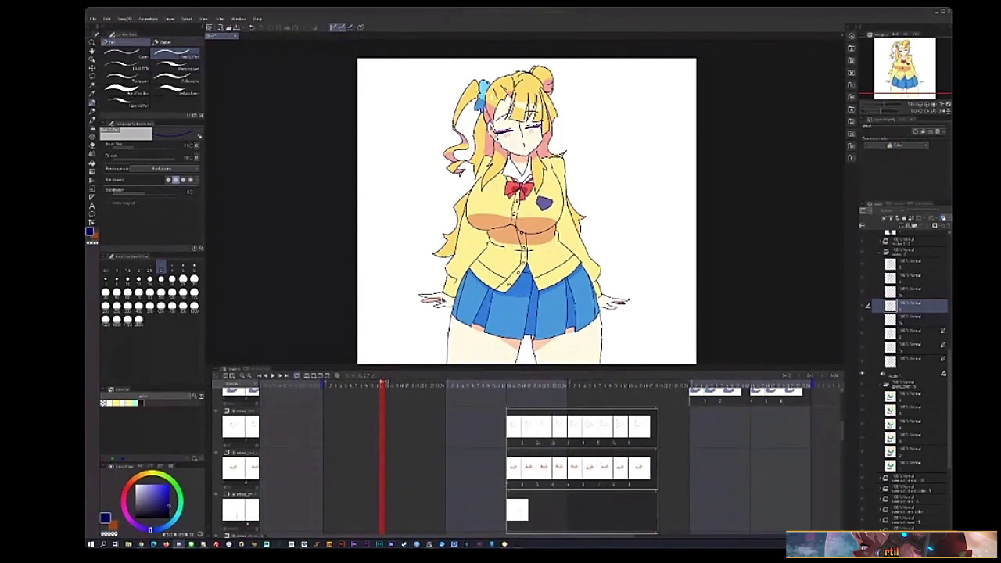
- Create a new blank illustration canvas with the preset settings and add a second raster layer
left_click(94, 18)
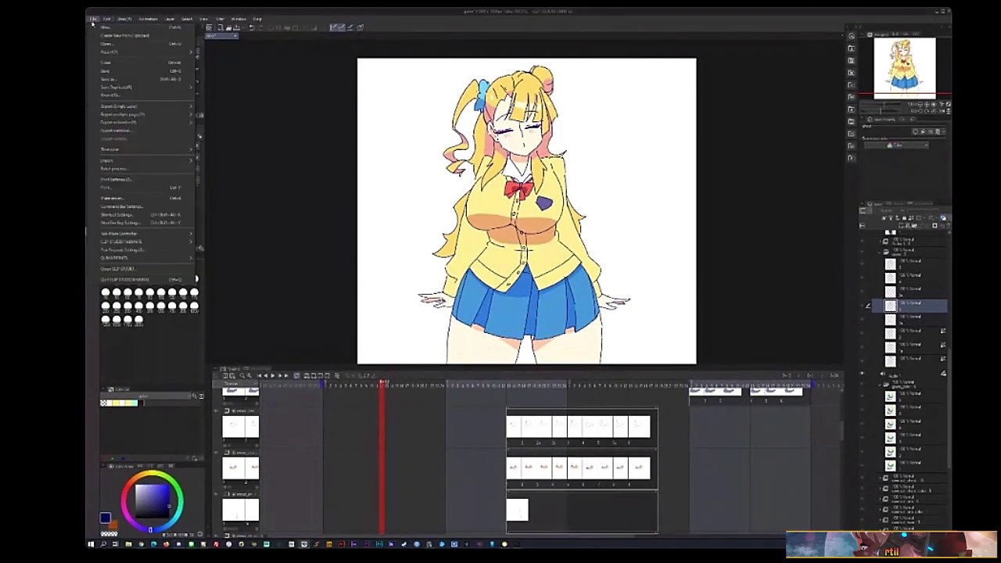
left_click(110, 27)
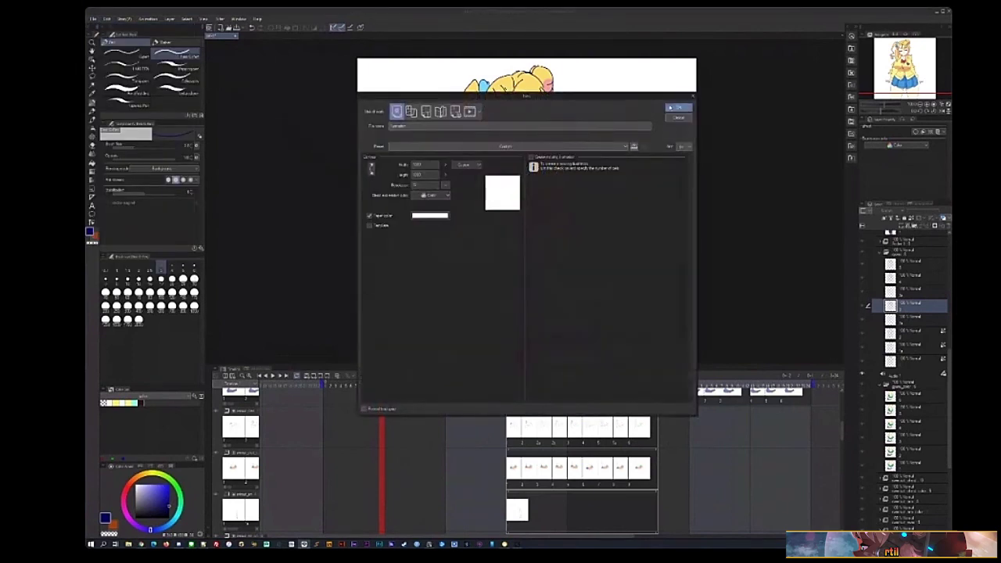
left_click(677, 109)
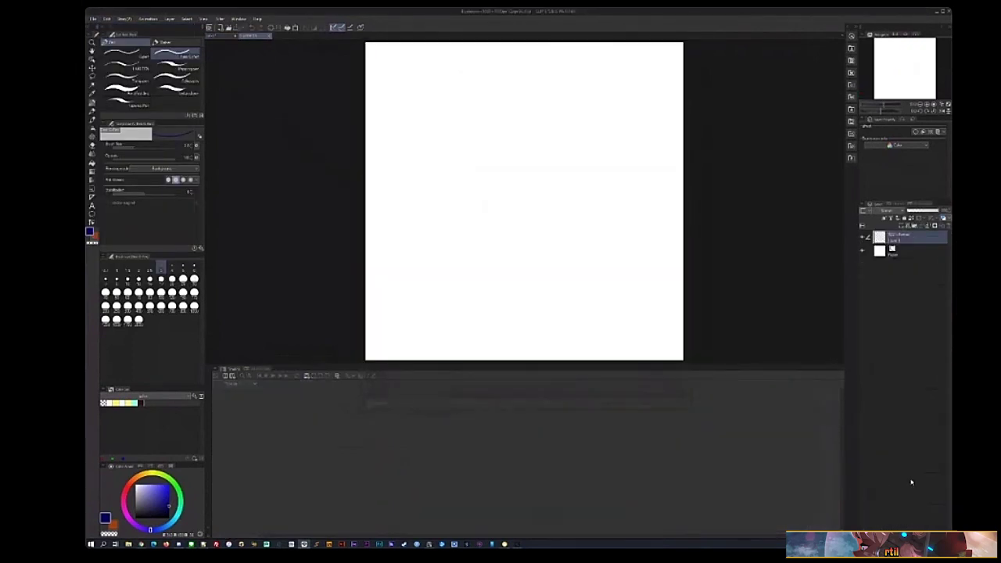
left_click(885, 225)
- Activate the Pen tool and choose its first sub tool for drawing on the blank canvas
left_click_drag(591, 197, 605, 180)
key("p")
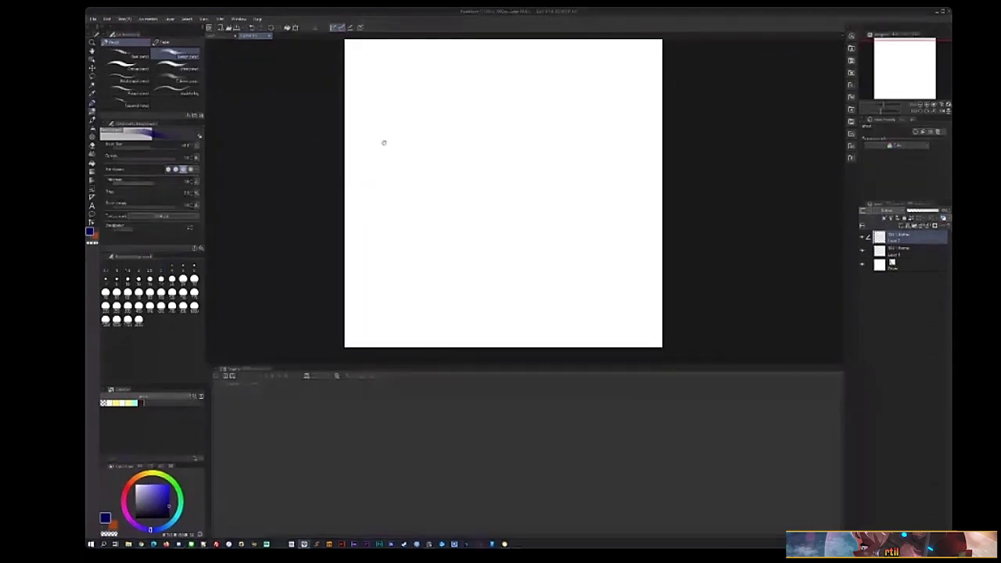
left_click_drag(384, 143, 401, 178)
key("b")
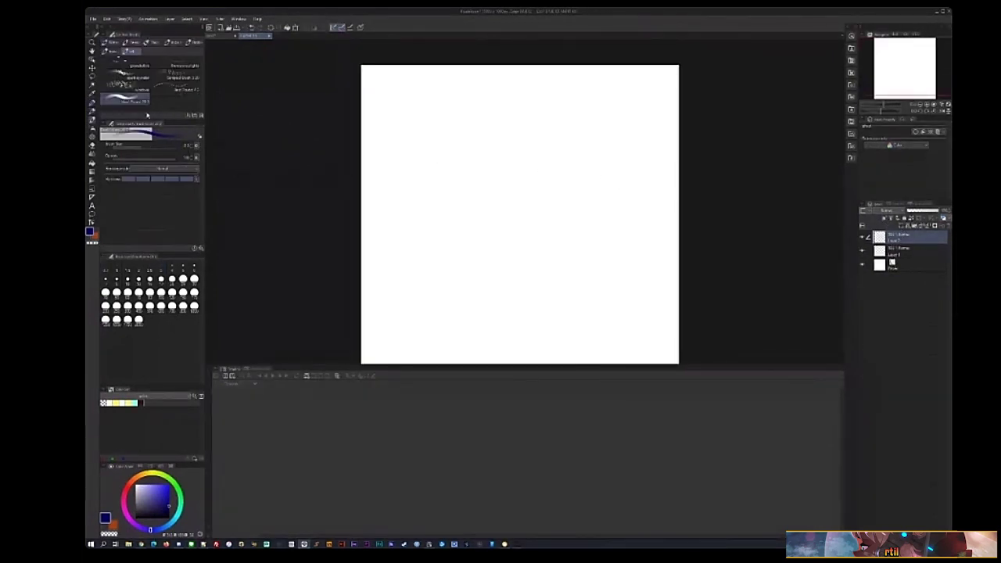
left_click(143, 83)
key("p")
left_click(125, 54)
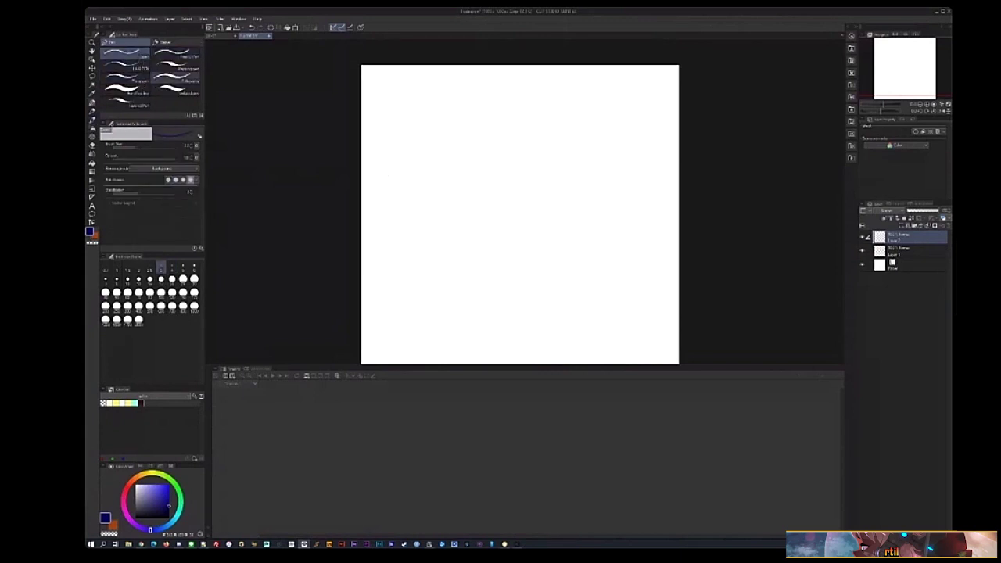
mouse_move(396, 137)
left_mouse_down()
mouse_move(379, 167)
mouse_move(450, 158)
left_mouse_up()
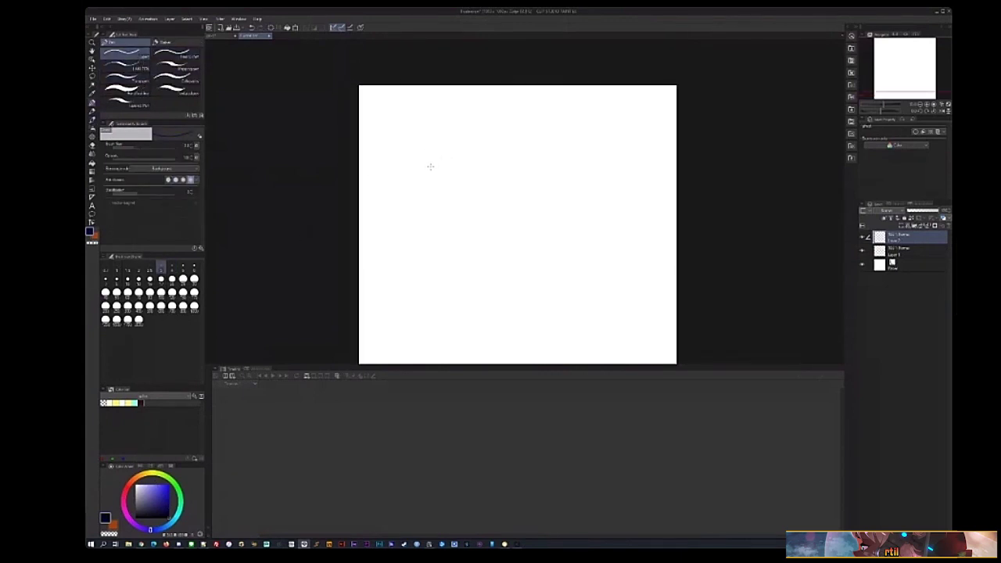
- Draw two black stick figures side by side, one standing upright and one with its arm bent forward
mouse_move(434, 166)
left_mouse_down()
mouse_move(450, 150)
mouse_move(439, 169)
mouse_move(444, 216)
left_mouse_up()
mouse_move(440, 173)
left_mouse_down()
mouse_move(411, 179)
mouse_move(427, 181)
left_mouse_up()
left_click_drag(439, 173, 447, 185)
left_click_drag(443, 221, 435, 251)
left_click_drag(444, 222, 447, 251)
mouse_move(384, 145)
left_mouse_down()
mouse_move(383, 165)
mouse_move(395, 152)
mouse_move(383, 147)
mouse_move(385, 242)
left_mouse_up()
key("ctrl+z")
mouse_move(381, 174)
left_mouse_down()
mouse_move(377, 196)
mouse_move(389, 200)
left_mouse_up()
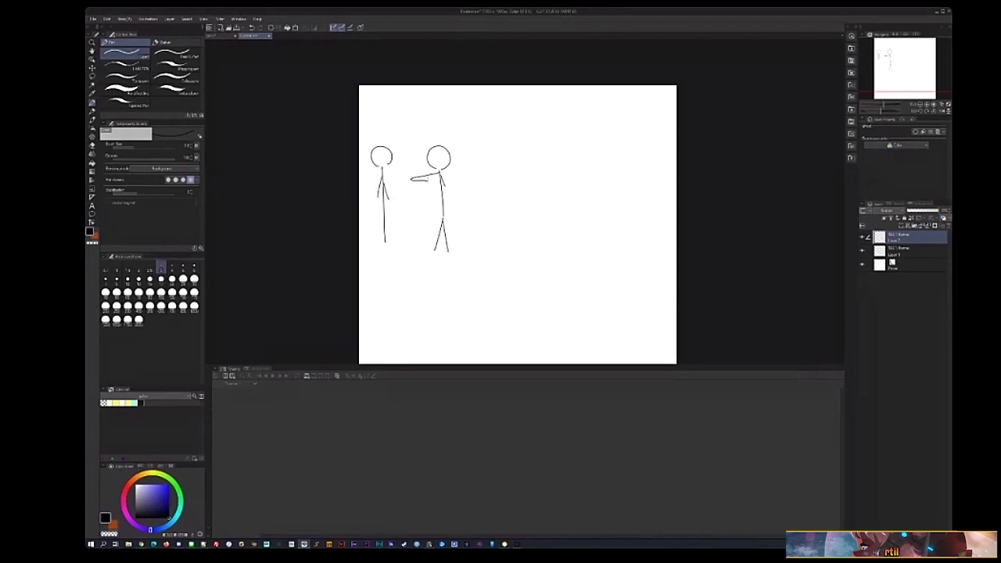
- Draw a third stick figure leaning forward with an outstretched arm and jagged impact marks at its hand
mouse_move(518, 169)
left_mouse_down()
mouse_move(512, 154)
mouse_move(518, 167)
mouse_move(496, 252)
left_mouse_up()
left_click_drag(513, 217, 517, 253)
mouse_move(524, 182)
left_mouse_down()
mouse_move(572, 180)
mouse_move(491, 205)
left_mouse_up()
left_click_drag(562, 171, 570, 193)
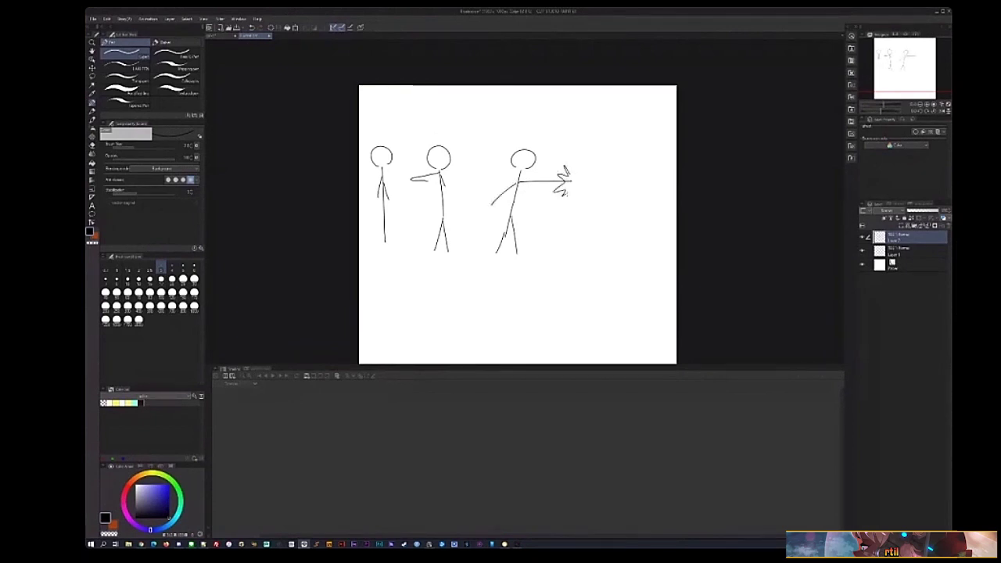
- Label the three stick figures with circled numbers 1, 2 and 3 above their heads
left_click_drag(424, 161, 440, 180)
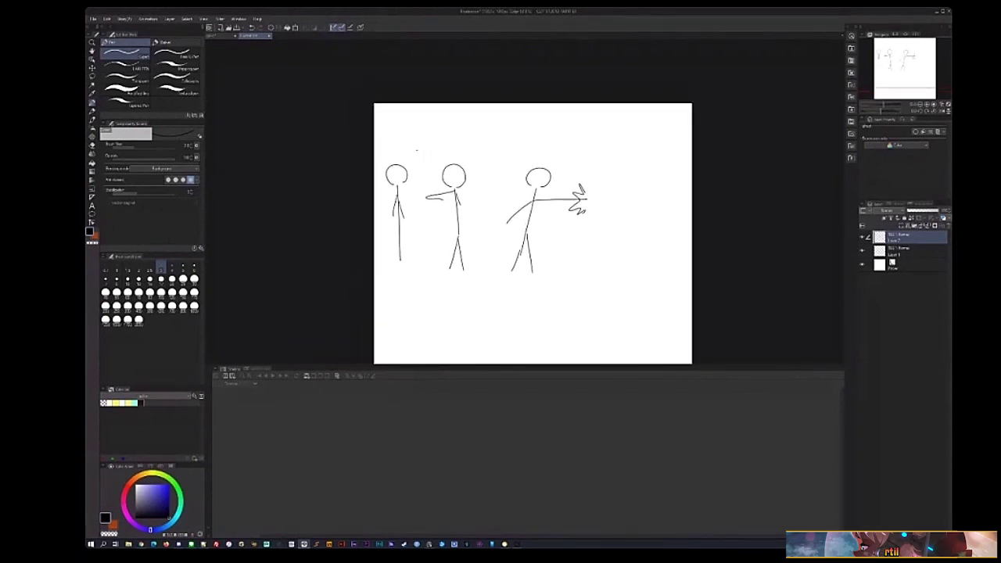
mouse_move(396, 149)
left_mouse_down()
mouse_move(455, 157)
mouse_move(437, 155)
left_mouse_up()
left_click_drag(536, 148, 532, 161)
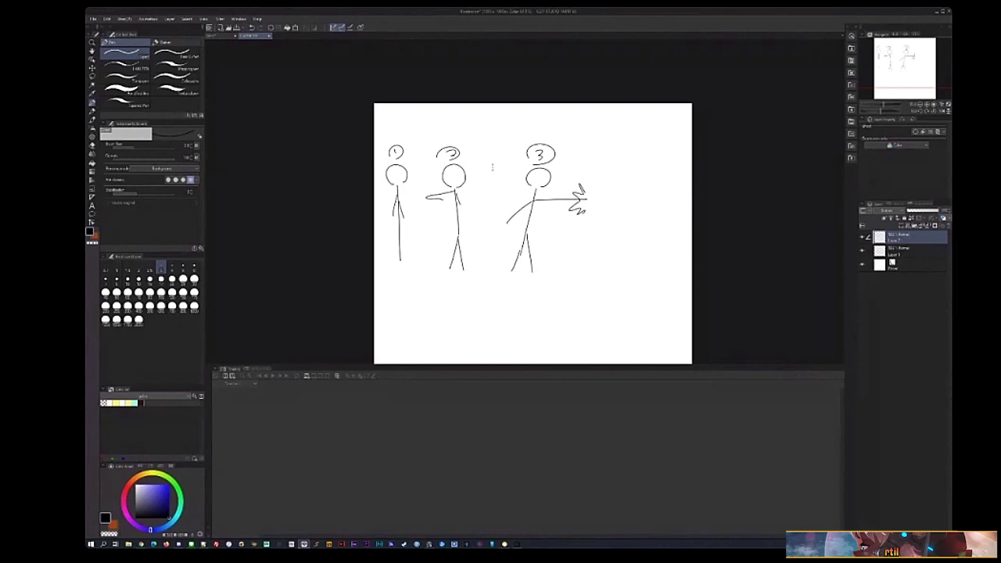
- Draw motion lines between figures 2 and 3 and label this in-between with a circled 2a
mouse_move(554, 210)
left_mouse_down()
mouse_move(597, 231)
mouse_move(543, 227)
left_mouse_up()
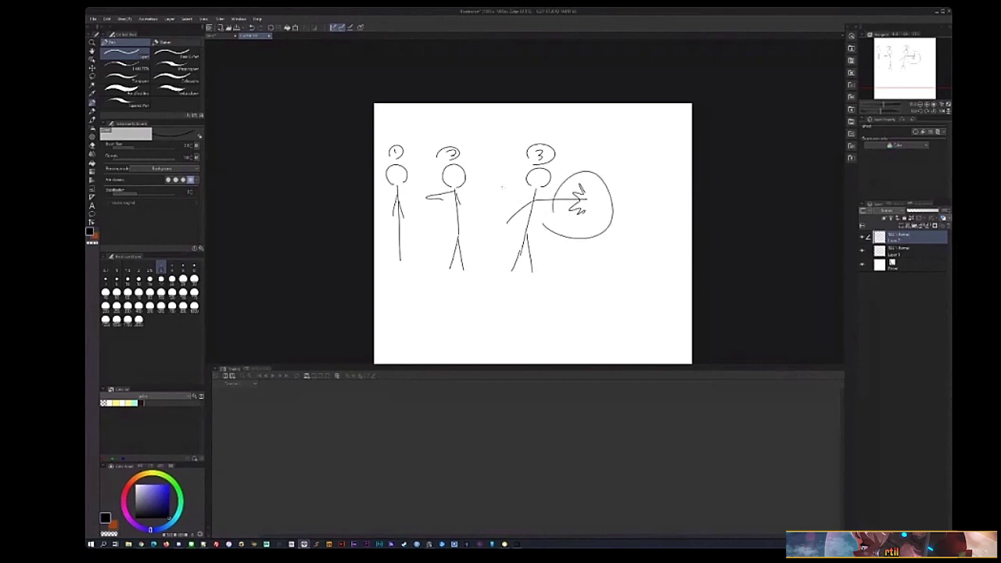
key("ctrl+z")
left_click_drag(484, 186, 517, 199)
left_click_drag(481, 151, 502, 161)
mouse_move(487, 148)
left_mouse_down()
mouse_move(474, 163)
mouse_move(486, 147)
left_mouse_up()
left_click_drag(479, 190, 516, 197)
left_click_drag(472, 196, 508, 203)
left_click_drag(474, 203, 527, 210)
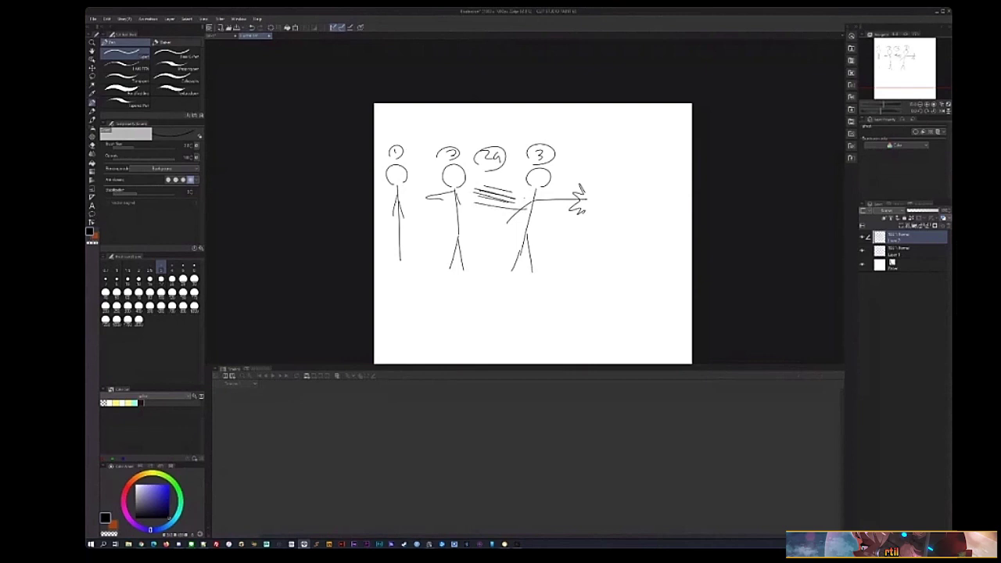
- Undo the stray stroke and erase all the numbered stick-figure sketches with the Eraser
left_click_drag(410, 160, 410, 159)
key("ctrl+z")
mouse_move(440, 234)
left_mouse_down()
mouse_move(451, 264)
mouse_move(456, 253)
left_mouse_up()
key("e")
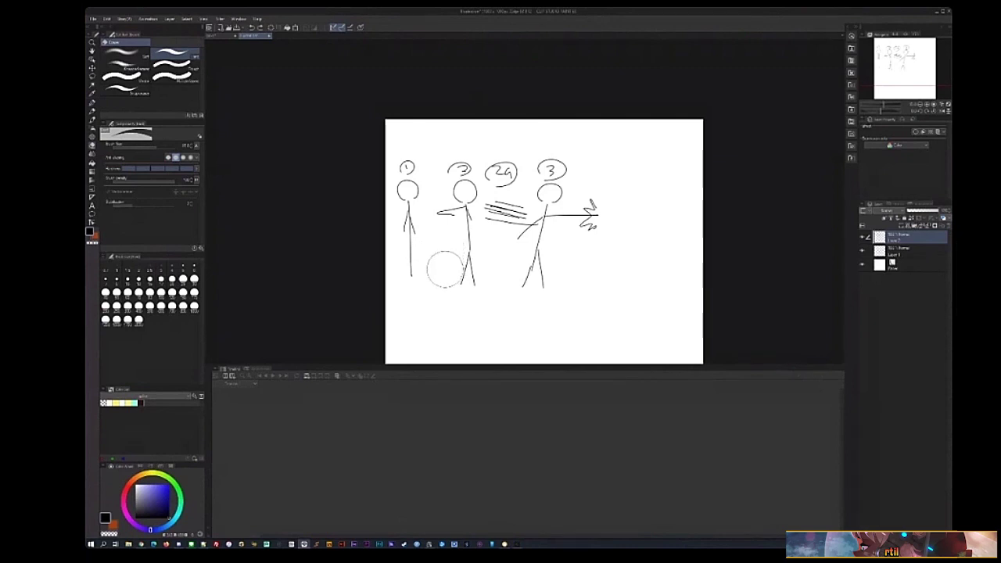
mouse_move(443, 272)
left_mouse_down()
mouse_move(403, 215)
mouse_move(407, 278)
mouse_move(442, 291)
mouse_move(464, 272)
mouse_move(507, 276)
mouse_move(579, 188)
mouse_move(560, 161)
left_mouse_up()
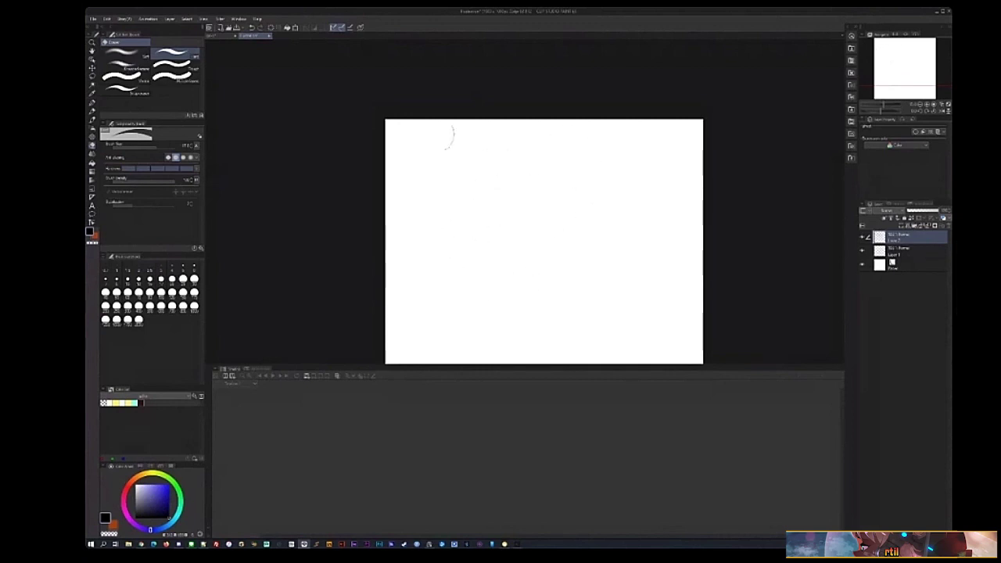
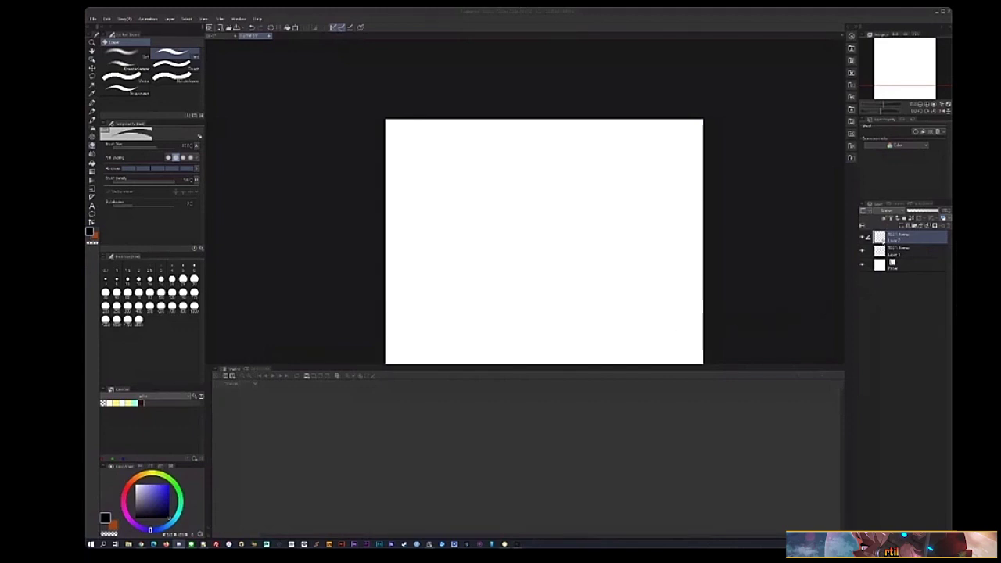
- Delete the topmost raster layer, leaving one drawing layer above the paper
left_click(949, 226)
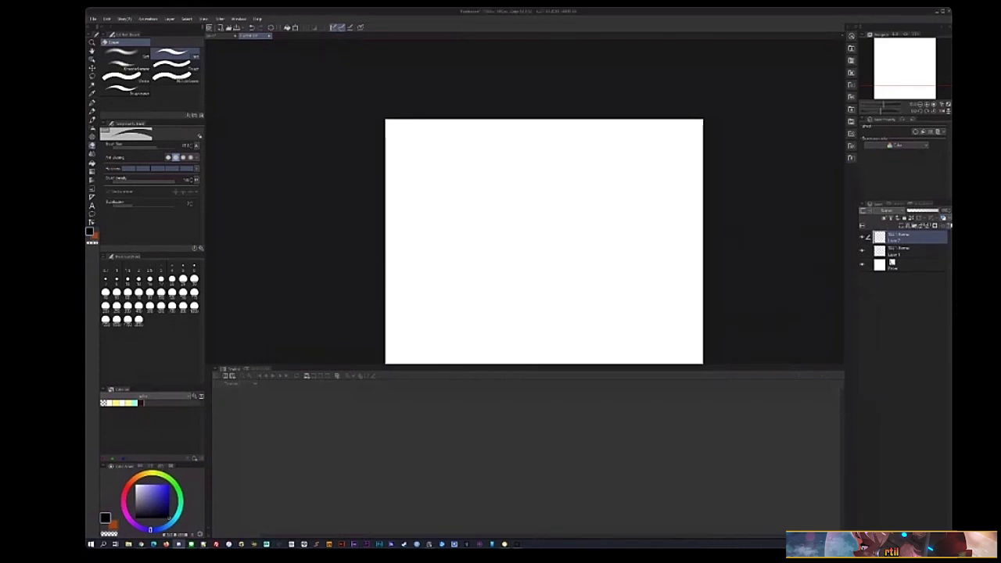
left_click_drag(599, 210, 569, 143)
key("alt+space")
left_click_drag(446, 188, 454, 195)
left_click_drag(456, 198, 452, 226)
- Draw a straight horizontal line across the full canvas width with the Pen, in the lower part of the canvas
key("p")
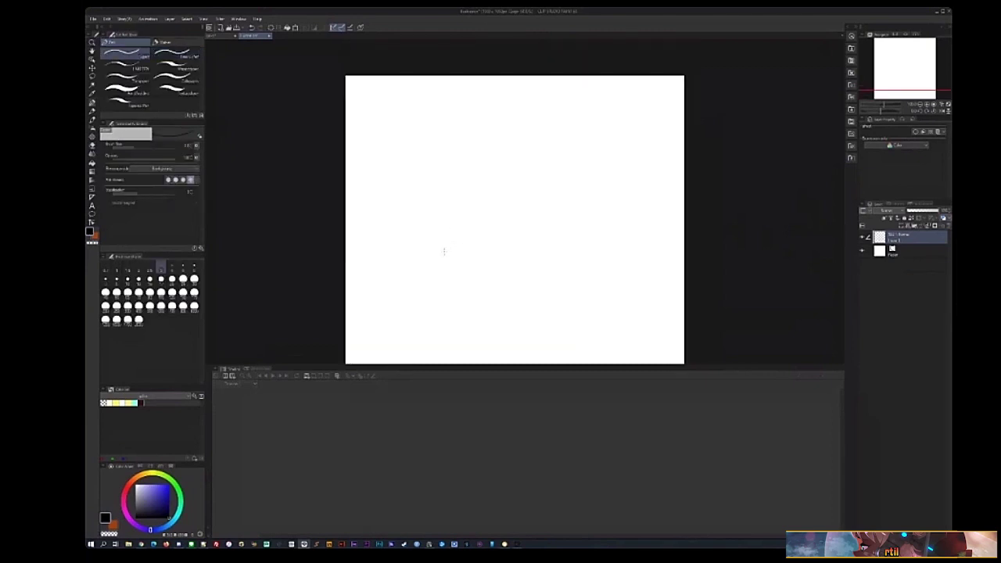
left_click_drag(468, 262, 478, 215)
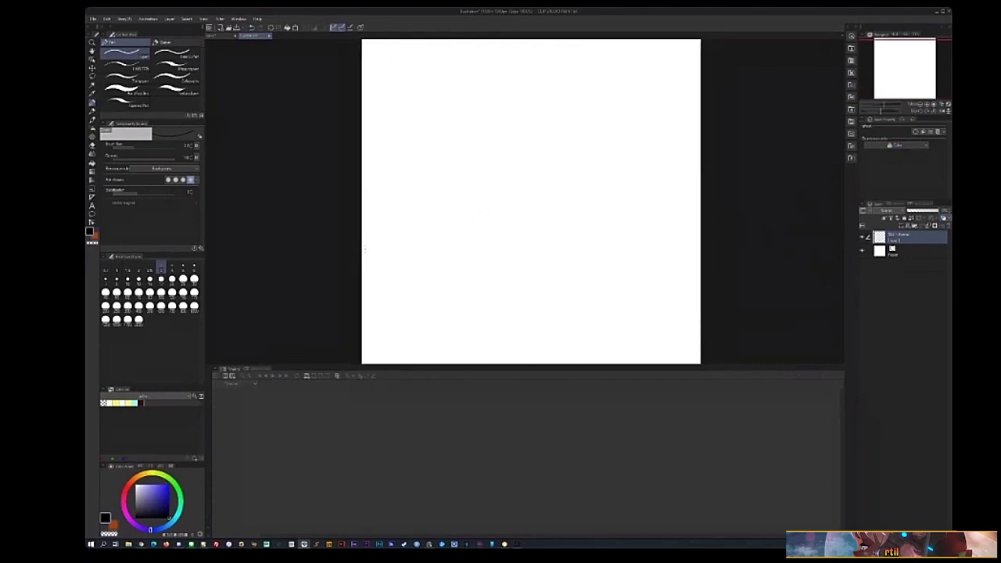
left_click_drag(365, 249, 709, 249)
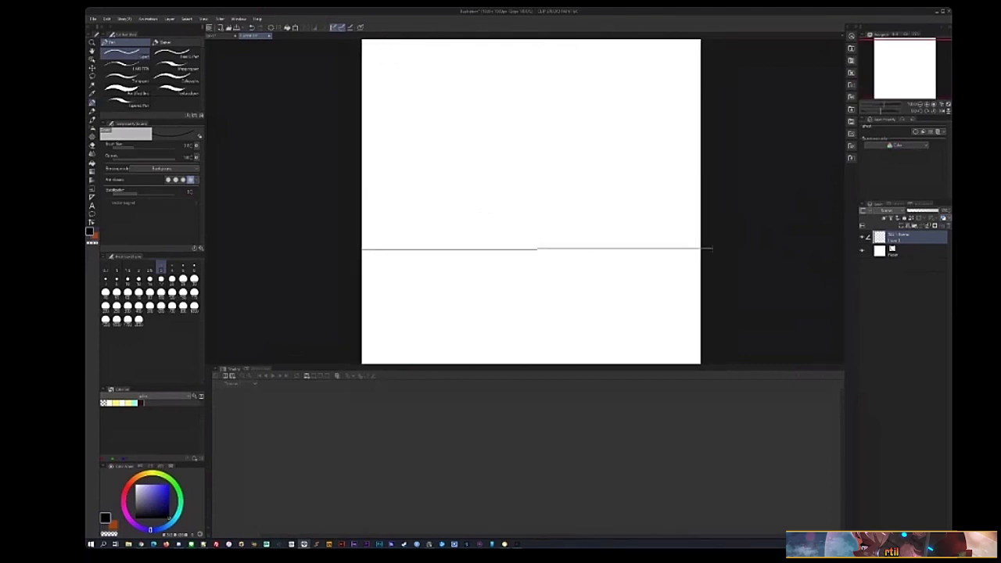
left_click(712, 249, "shift")
left_click_drag(627, 225, 624, 259)
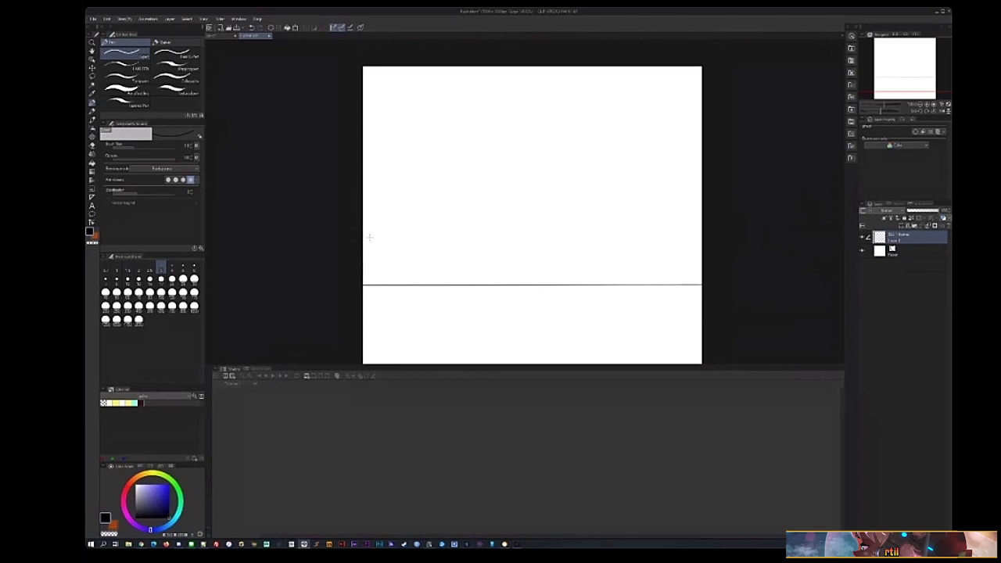
left_click_drag(456, 255, 453, 256)
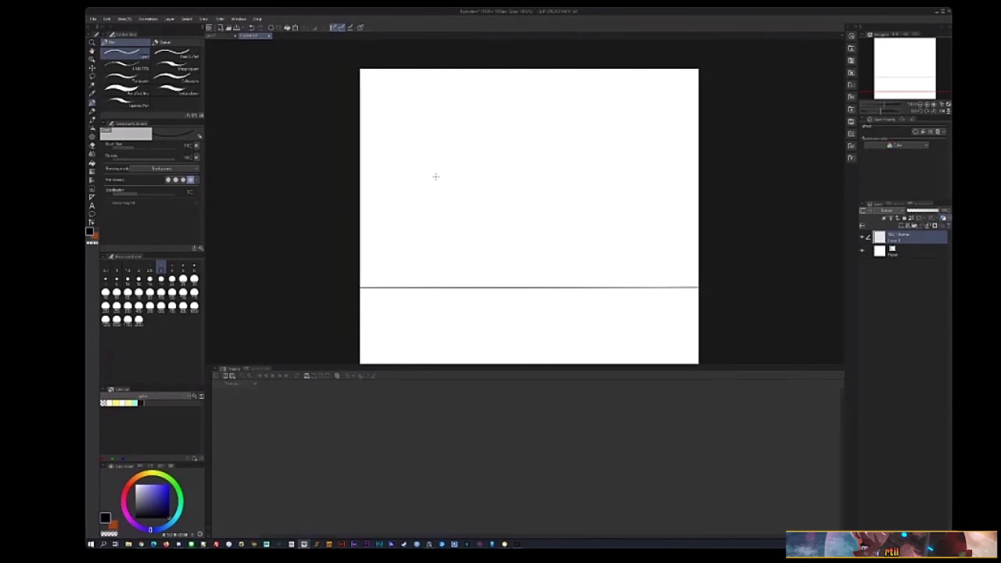
- Sketch a gently sloping line and loose demonstration strokes above the horizontal line, and clear them again
mouse_move(435, 176)
left_mouse_down()
mouse_move(537, 107)
mouse_move(494, 251)
mouse_move(431, 161)
mouse_move(434, 130)
mouse_move(511, 273)
mouse_move(503, 86)
mouse_move(622, 227)
mouse_move(304, 208)
mouse_move(600, 64)
mouse_move(407, 235)
mouse_move(589, 81)
mouse_move(650, 175)
mouse_move(646, 188)
mouse_move(433, 154)
mouse_move(598, 207)
mouse_move(654, 165)
left_mouse_up()
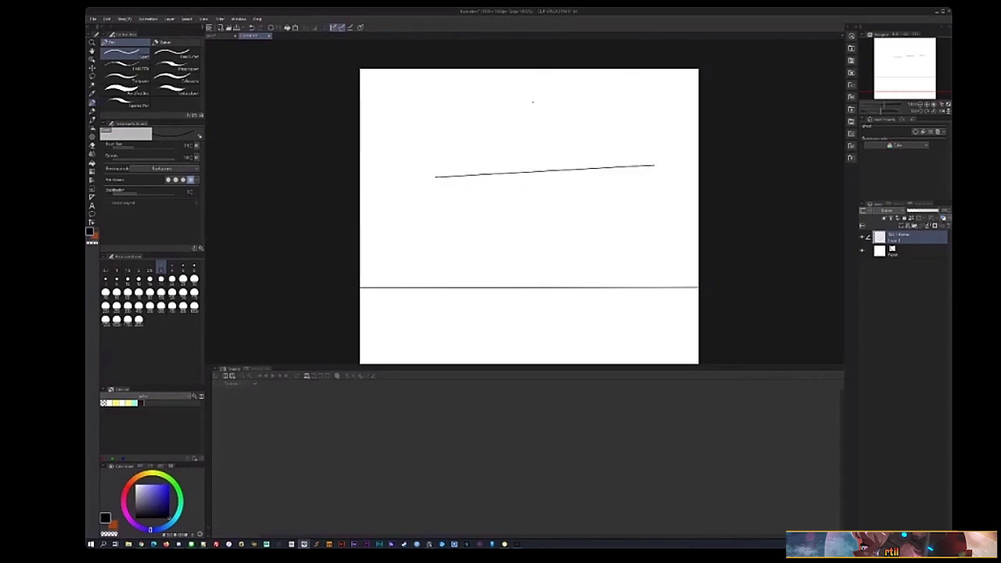
left_click_drag(532, 102, 475, 273)
mouse_move(474, 98)
left_mouse_down()
mouse_move(591, 227)
mouse_move(503, 234)
mouse_move(501, 223)
mouse_move(466, 212)
mouse_move(463, 168)
mouse_move(486, 117)
mouse_move(632, 146)
mouse_move(602, 189)
mouse_move(455, 231)
mouse_move(464, 242)
mouse_move(476, 247)
mouse_move(579, 201)
left_mouse_up()
key("e")
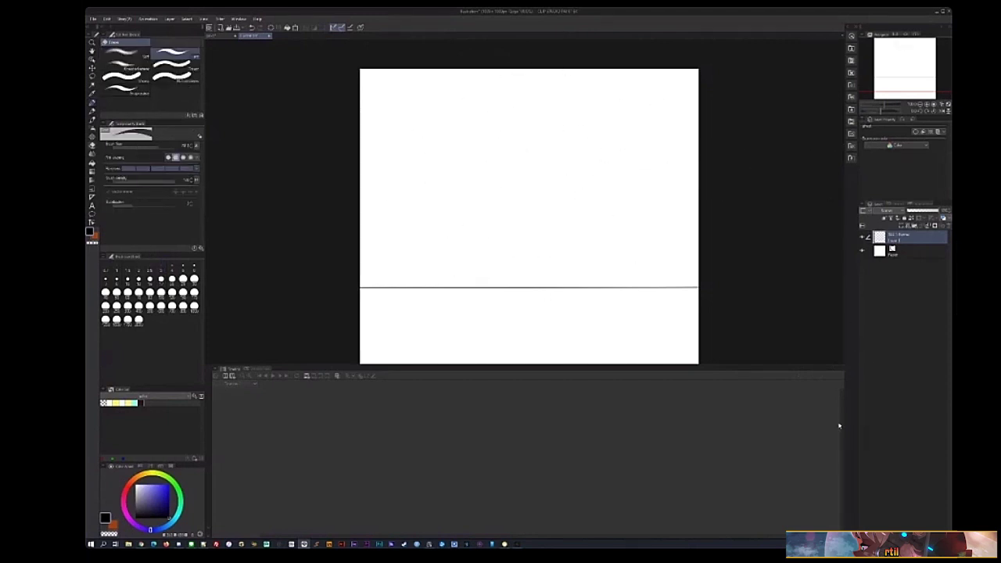
- Create an animation folder above the line layer, add a new raster layer inside it and choose the Pen
left_click(232, 377)
left_click(307, 376)
left_click_drag(524, 220, 524, 209)
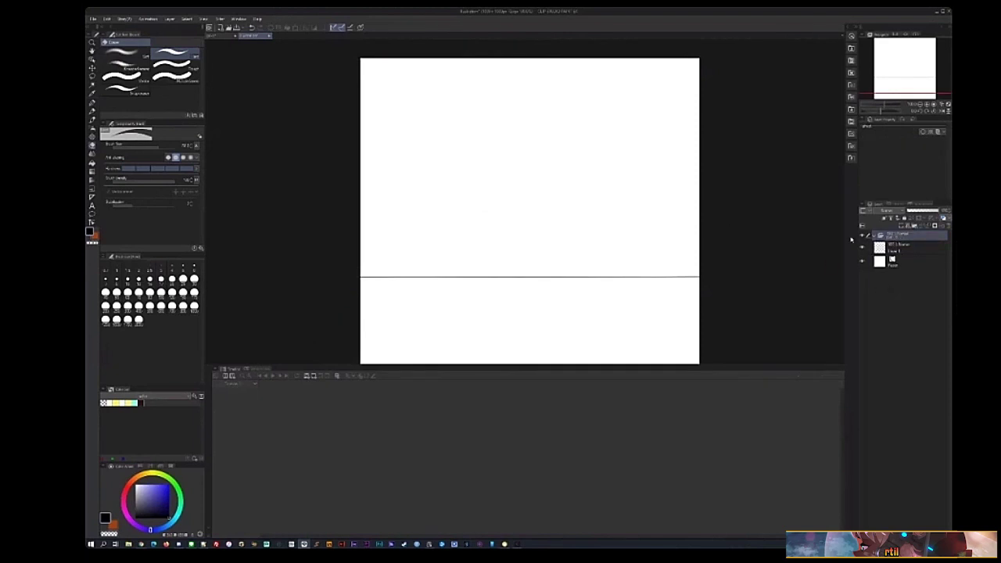
left_click(901, 226)
left_click_drag(506, 196, 510, 206)
key("p")
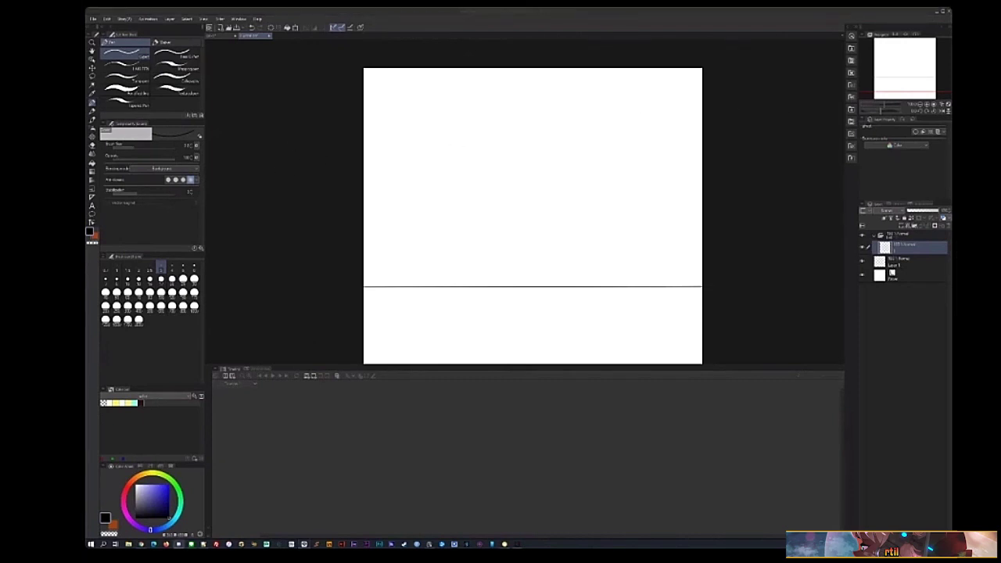
key("alt+Tab")
left_click_drag(532, 175, 533, 181)
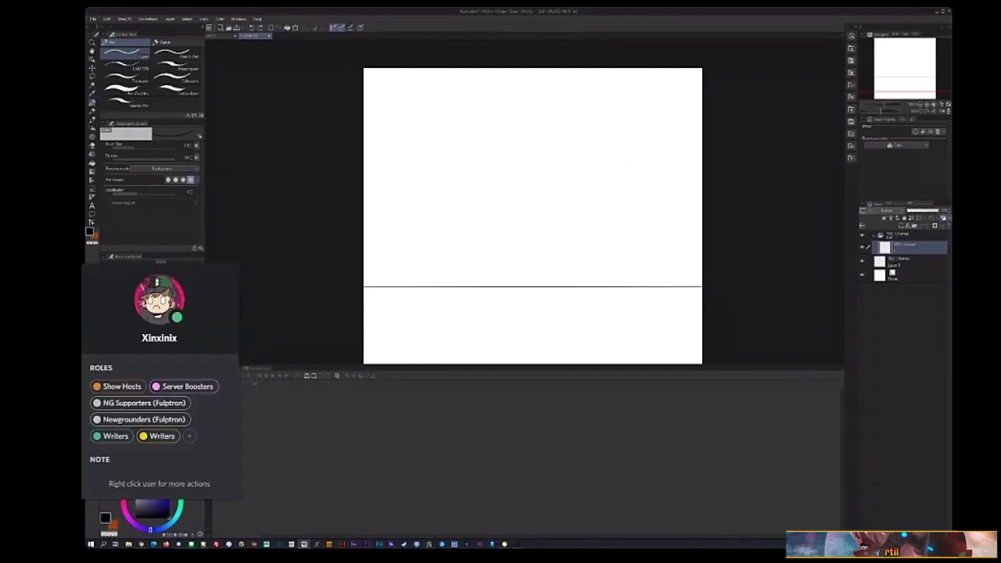
left_click_drag(497, 171, 498, 185)
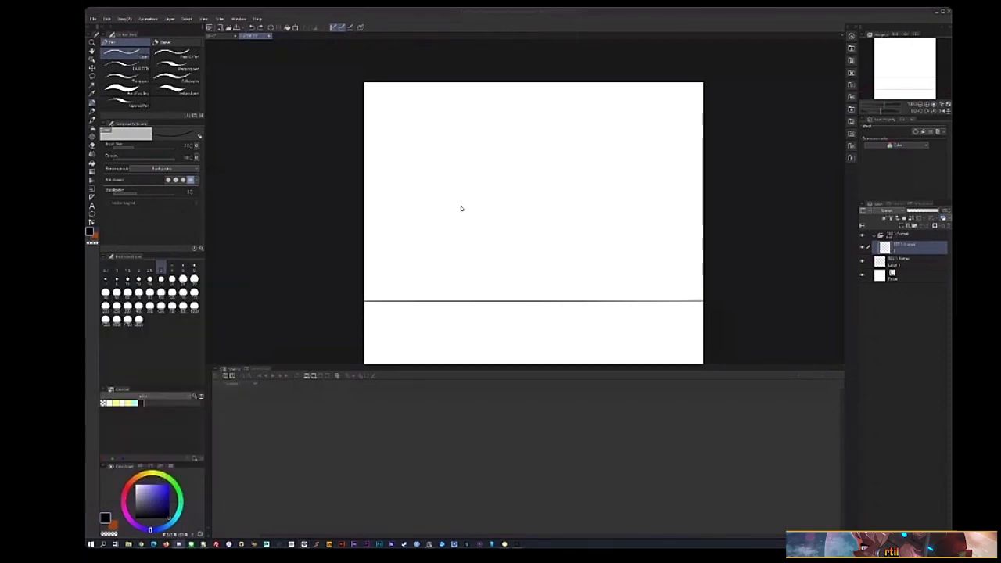
left_click(526, 175)
key("ctrl+z")
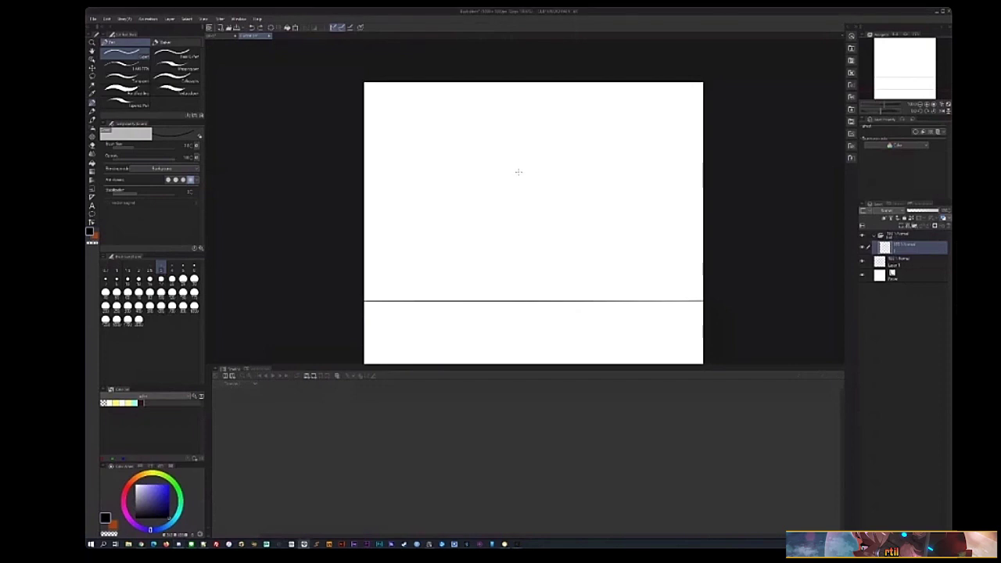
- Draw a beanie with a segmented band and rounded crown above the middle of the canvas, undoing unwanted strokes
mouse_move(518, 172)
left_mouse_down()
mouse_move(518, 187)
mouse_move(522, 168)
mouse_move(570, 168)
left_mouse_up()
mouse_move(517, 187)
left_mouse_down()
mouse_move(572, 184)
mouse_move(520, 188)
mouse_move(565, 186)
mouse_move(537, 159)
left_mouse_up()
key("ctrl+z")
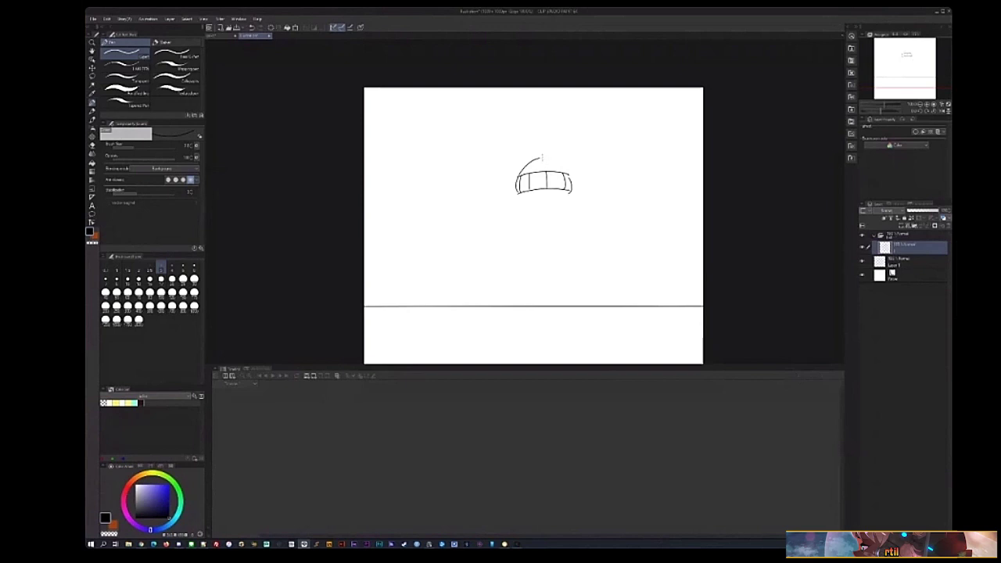
mouse_move(542, 158)
left_mouse_down()
mouse_move(572, 177)
mouse_move(545, 155)
mouse_move(568, 174)
mouse_move(515, 198)
mouse_move(545, 191)
left_mouse_up()
key("ctrl+z")
key("ctrl+z")
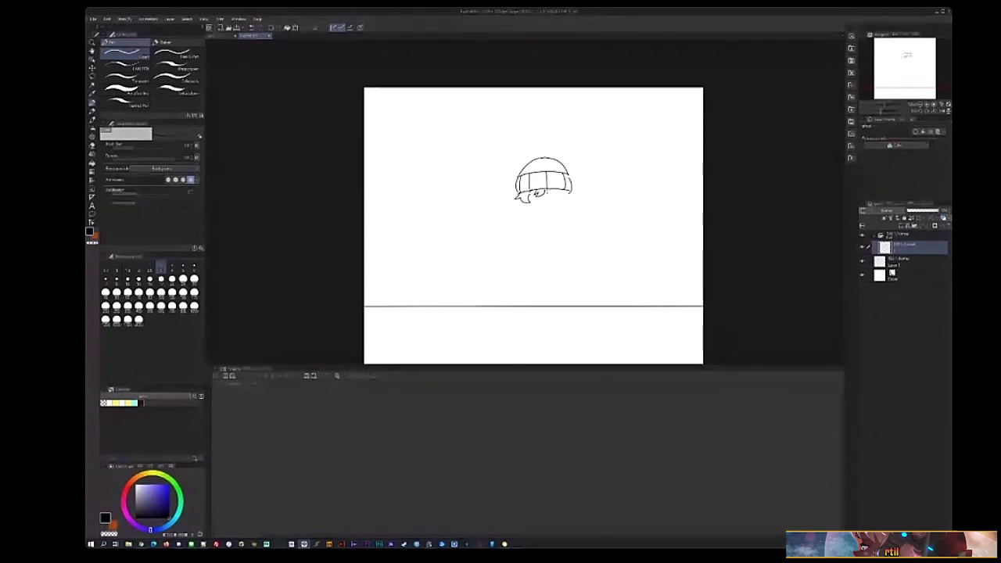
- Draw tufts of hair sticking out below the beanie's band and begin the eyes underneath
left_click_drag(548, 190, 569, 197)
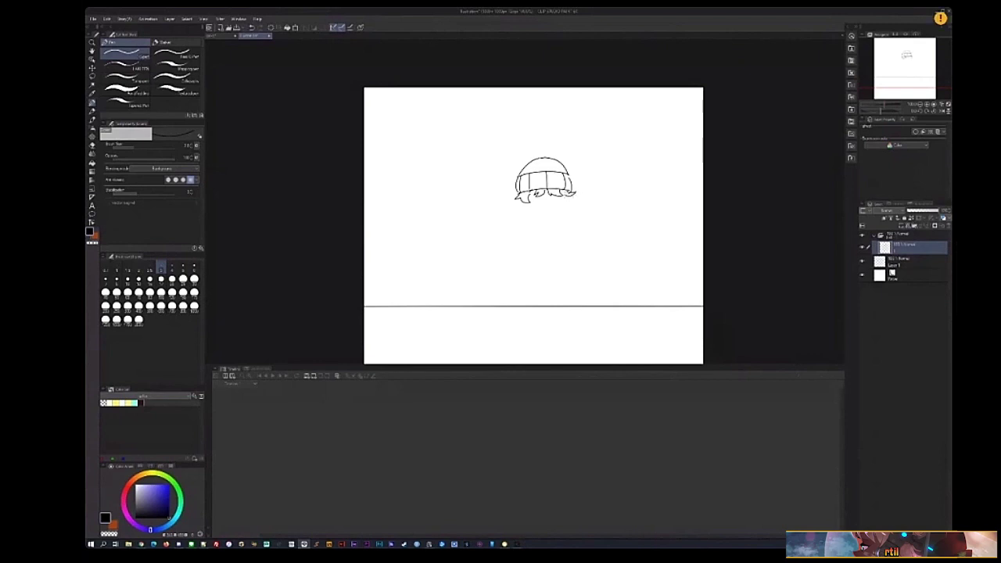
mouse_move(567, 189)
left_mouse_down()
mouse_move(574, 202)
mouse_move(551, 213)
left_mouse_up()
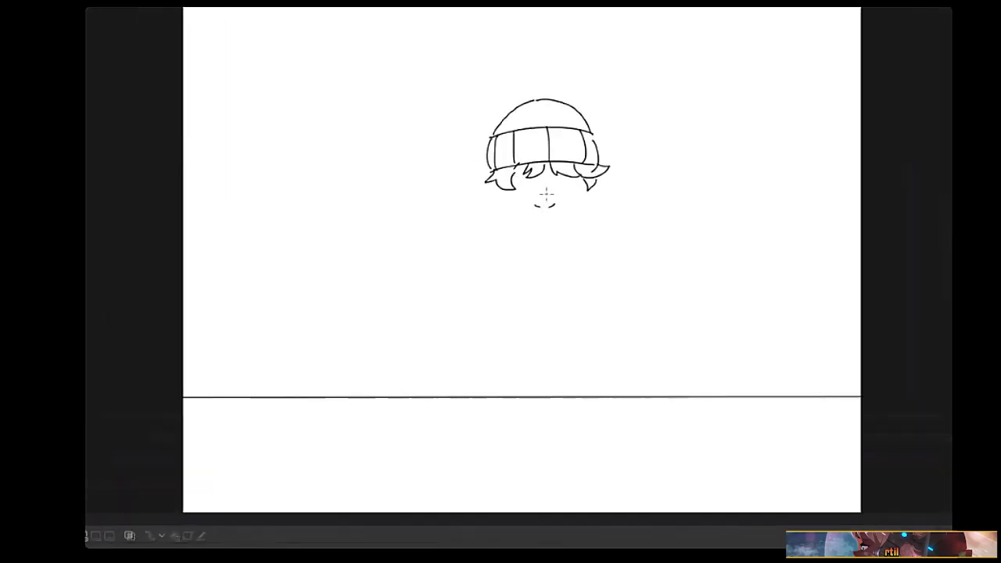
left_click_drag(545, 215, 547, 249)
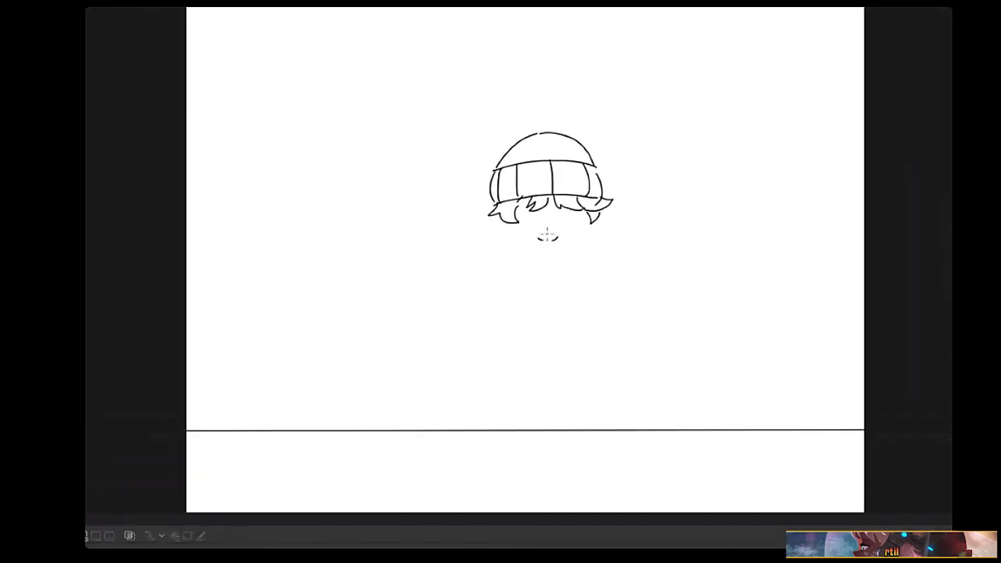
key("Tab")
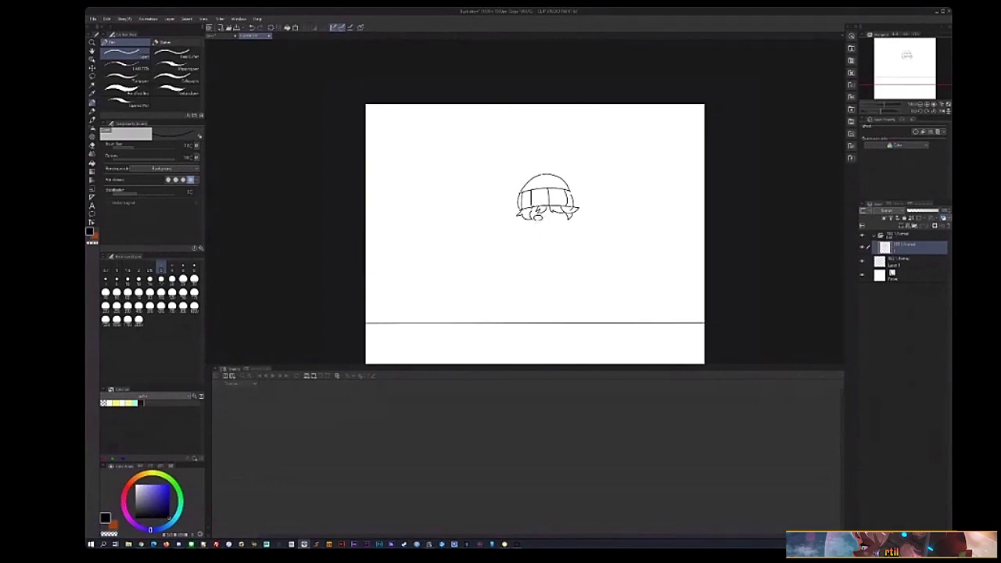
- Finish the eyes and draw the rounded jaw line of the face, undoing stray strokes
left_click_drag(556, 212, 564, 222)
key("ctrl+z")
left_click_drag(525, 219, 565, 228)
key("ctrl+z")
- Raise the Fill tool's Close gap level, choose a light salmon colour and fill the face
key("g")
key("g")
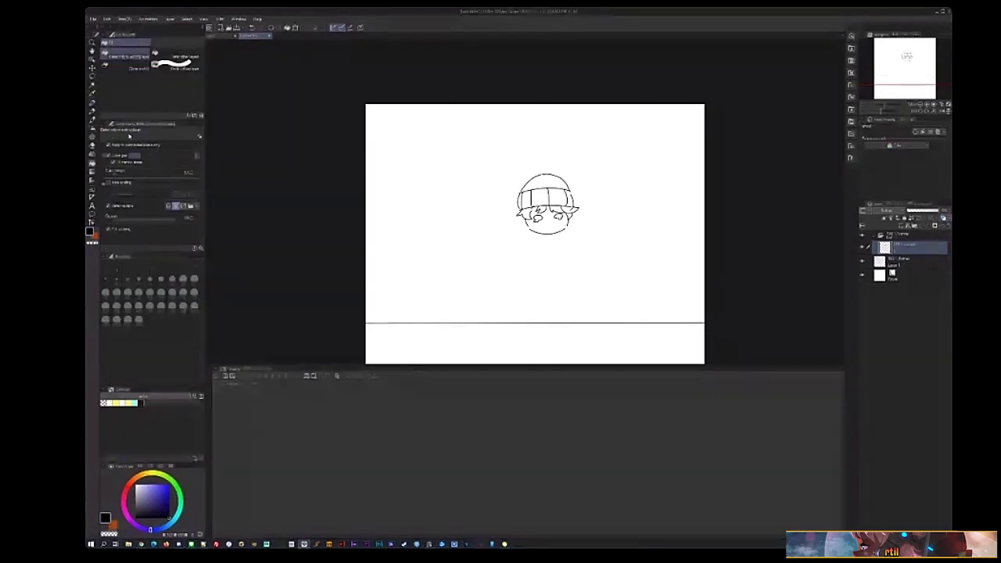
left_click(165, 158)
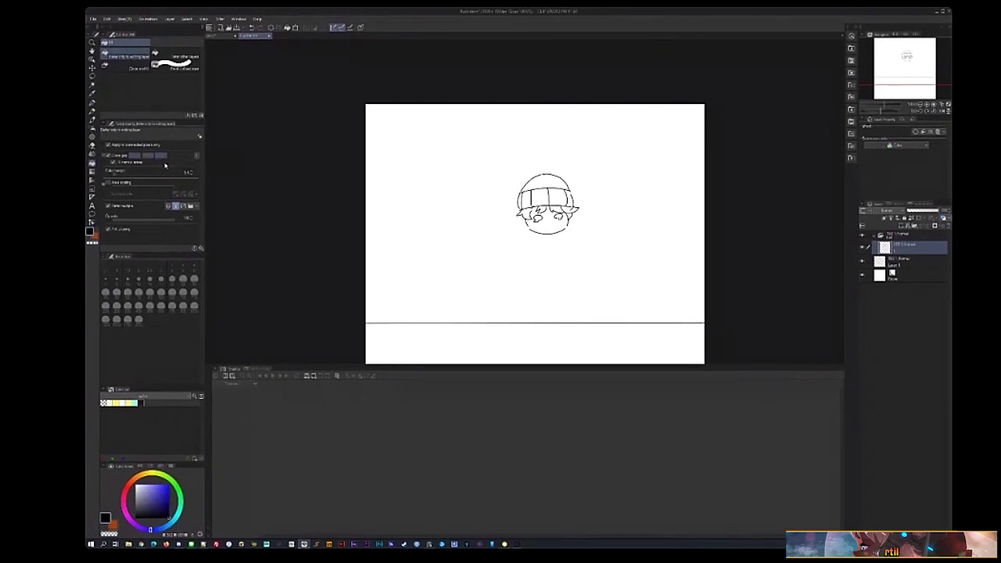
left_click_drag(155, 499, 153, 485)
left_click(132, 482)
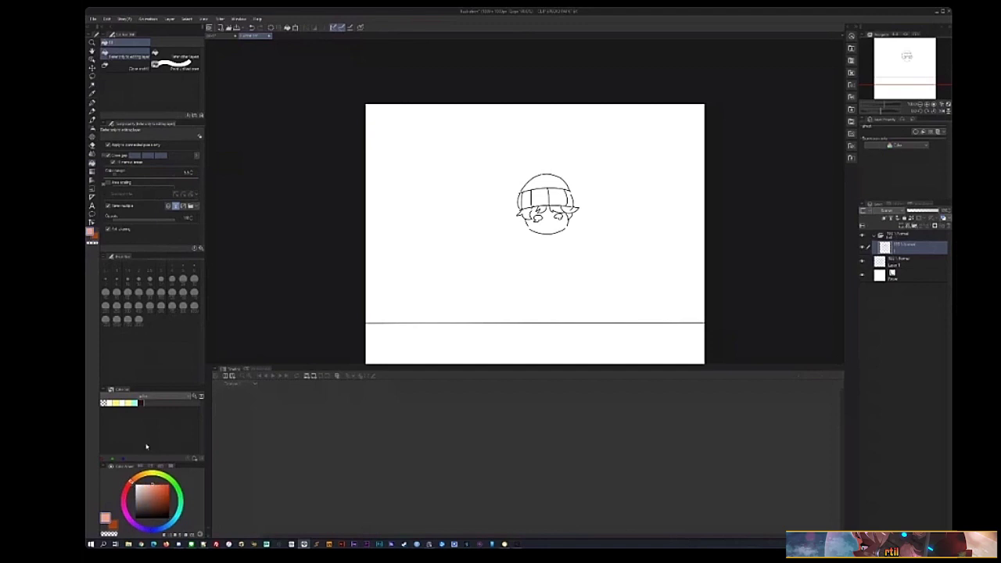
left_click(551, 222)
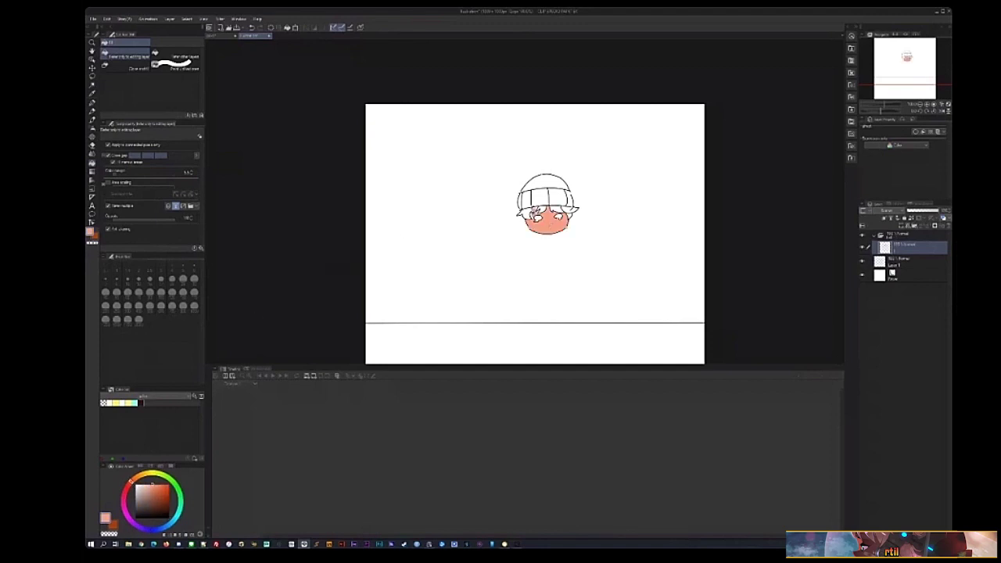
- Fill the beanie's crown and band segments with salmon, undoing fills that go wrong
left_click(545, 184)
left_click(540, 199)
left_click(526, 199)
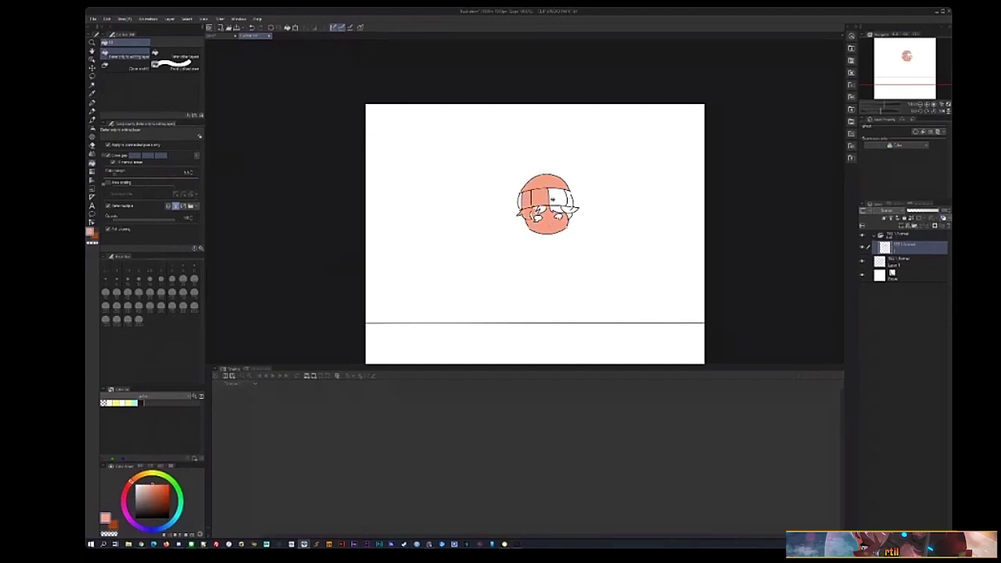
key("ctrl+z")
left_click(520, 201)
left_click(559, 198)
left_click(570, 201)
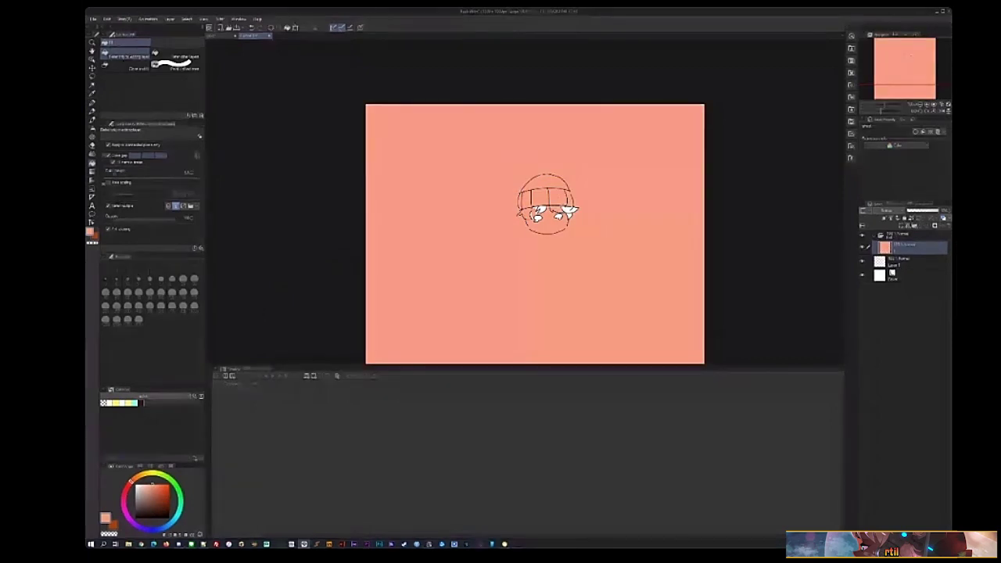
key("ctrl+z")
- Raise Close gap to a higher level and fill the remaining open section at the beanie's side with salmon
key("ctrl+space")
left_click(568, 196)
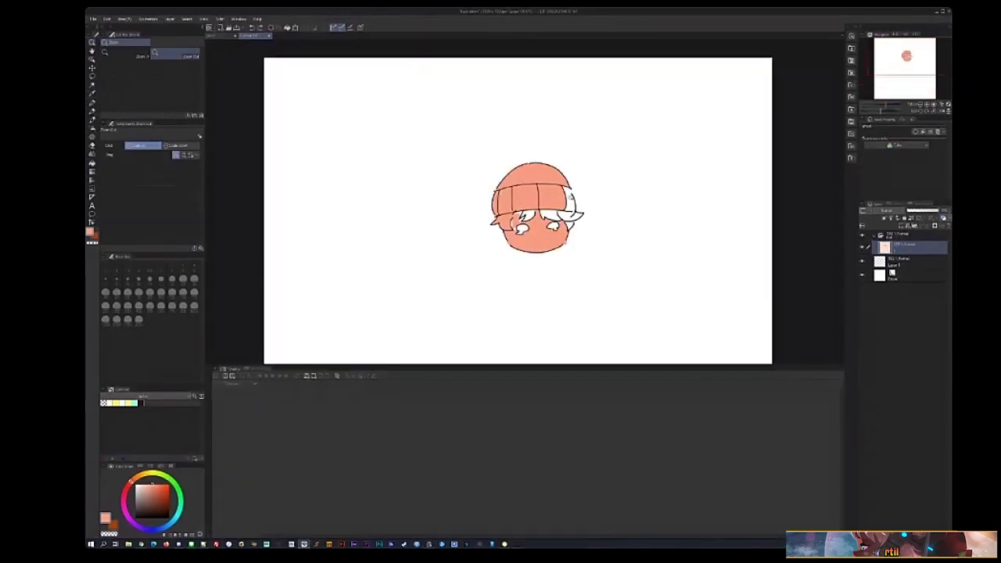
left_click(568, 196)
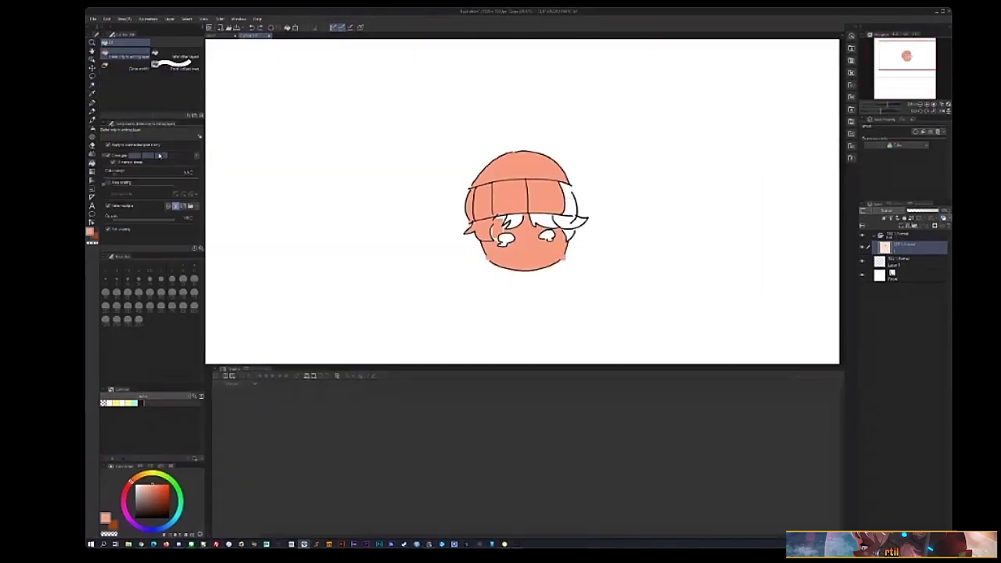
left_click(176, 156)
left_click(569, 204)
- Enlarge the Pen and paint salmon over the unfilled hair tufts and eyes, and switch to the Eraser
key("p")
left_click(150, 147)
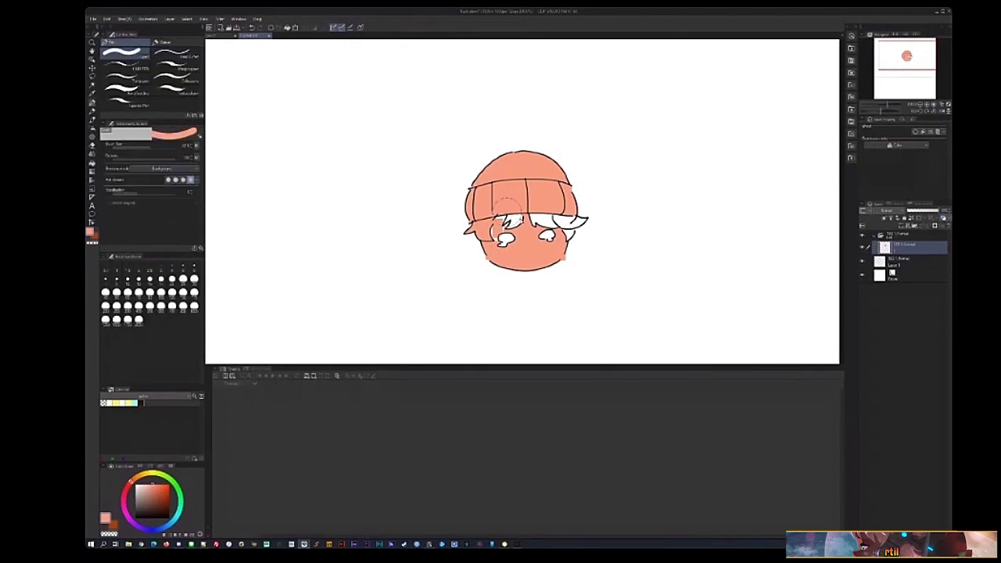
mouse_move(519, 216)
left_mouse_down()
mouse_move(490, 236)
mouse_move(536, 243)
mouse_move(583, 219)
left_mouse_up()
key("e")
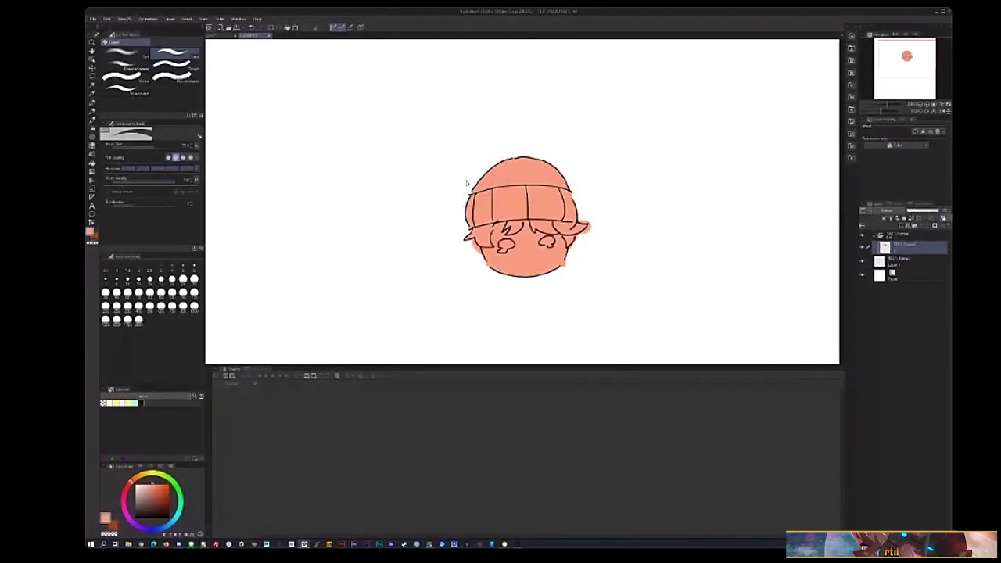
- Undo all the salmon fills and painted strokes on the head
key("ctrl+z")
key("ctrl+z")
key("ctrl+z")
key("ctrl+z")
key("ctrl+z")
key("ctrl+z")
key("ctrl+z")
key("ctrl+z")
key("ctrl+z")
key("ctrl+z")
key("ctrl+z")
key("ctrl+z")
key("ctrl+z")
key("ctrl+z")
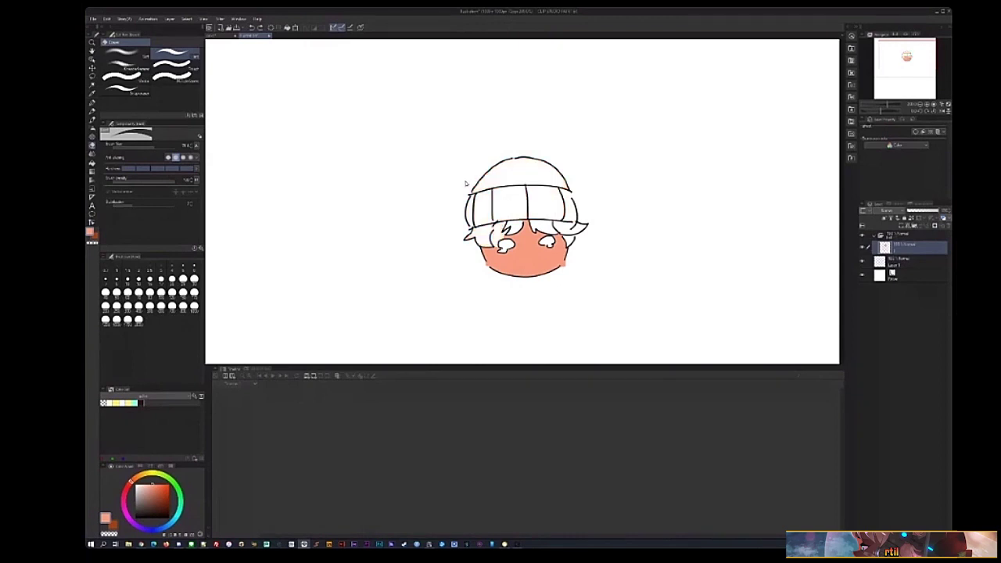
left_click_drag(488, 221, 496, 170)
key("ctrl+z")
key("ctrl+z")
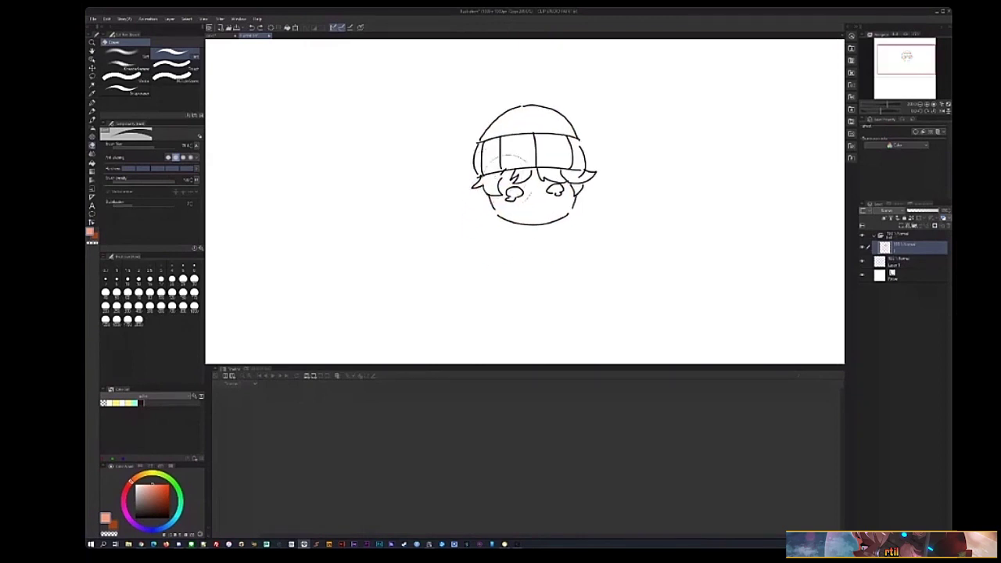
- Set the Pen size to 3, switch the colour to black and draw a small frowning mouth on the face
left_click(524, 213, "alt")
left_click_drag(523, 216, 525, 253)
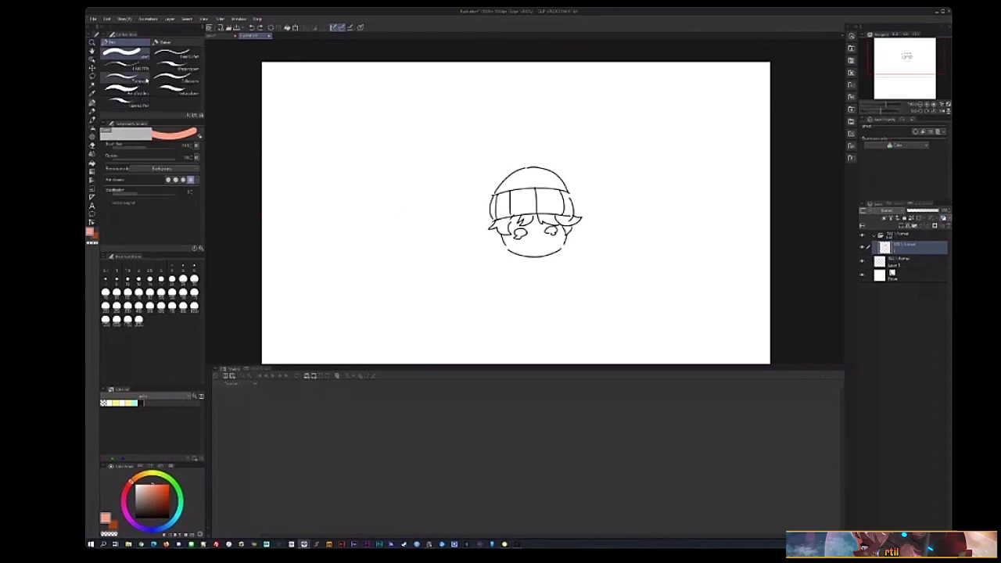
type("3")
key("Return")
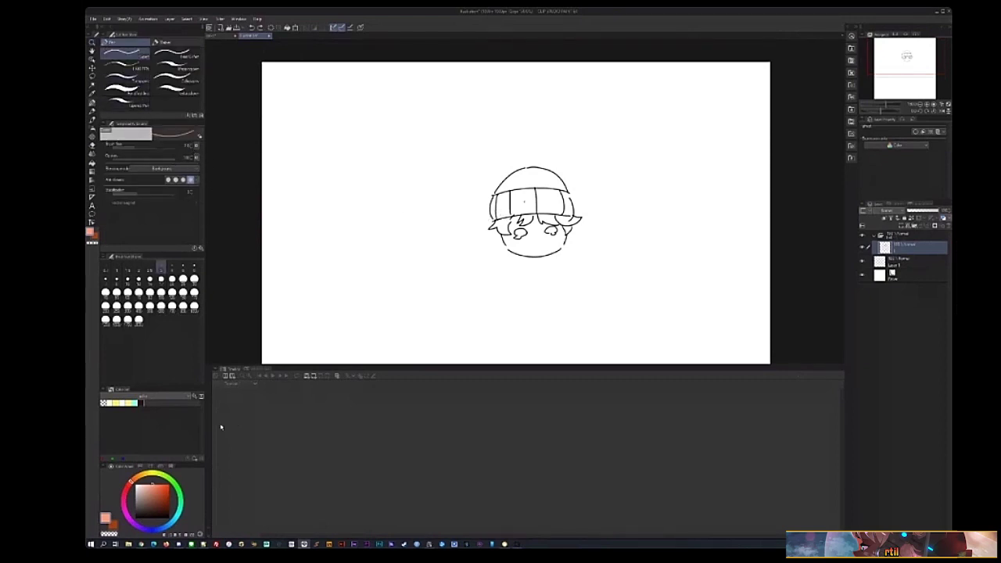
left_click(168, 518)
mouse_move(529, 248)
left_mouse_down()
mouse_move(540, 248)
mouse_move(526, 183)
mouse_move(516, 210)
mouse_move(528, 224)
left_mouse_up()
- Reposition the head drawing with the Move layer tool and create a new timeline for the canvas
key("k")
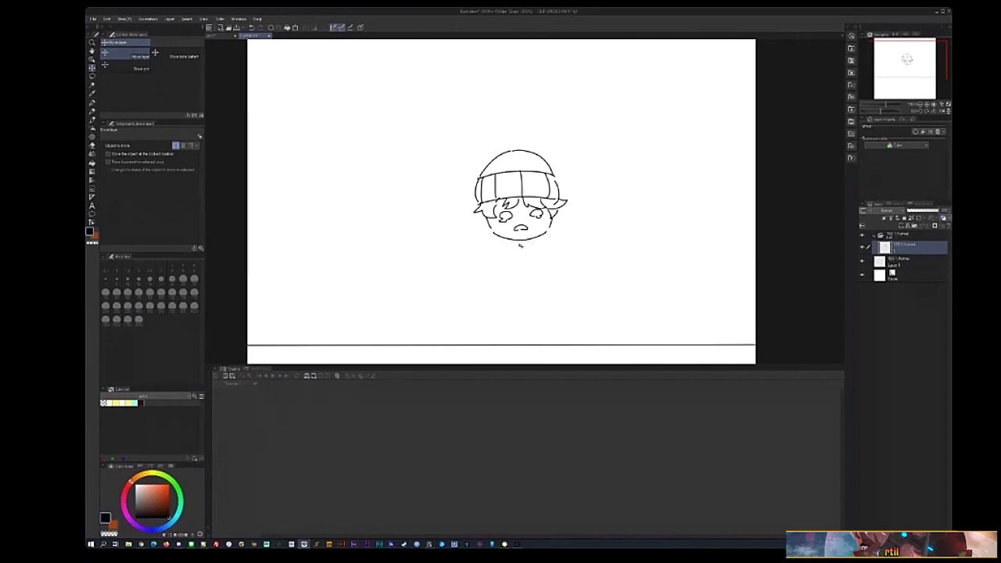
left_click_drag(520, 245, 542, 192)
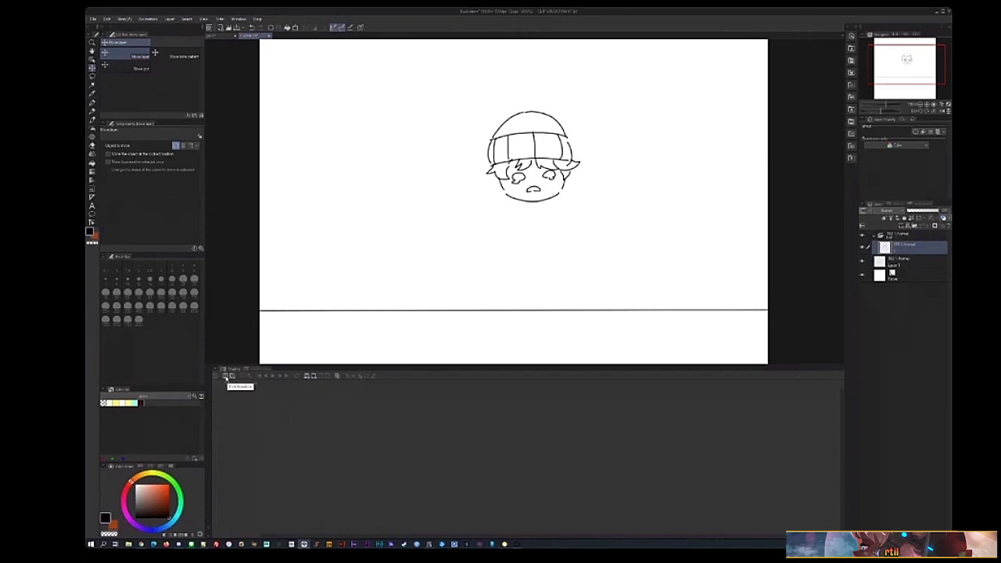
left_click(232, 378)
left_click(560, 223)
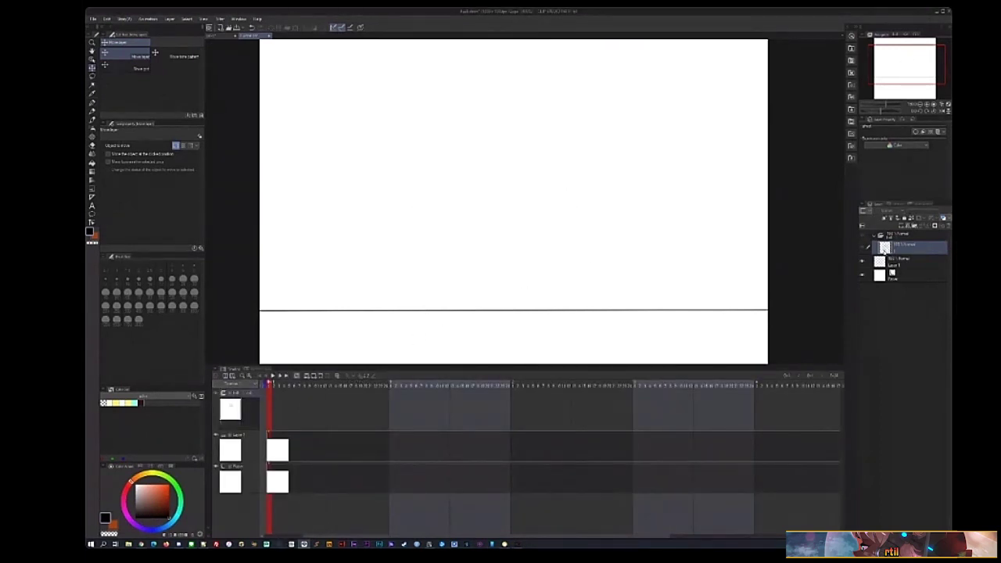
left_click_drag(885, 247, 887, 237)
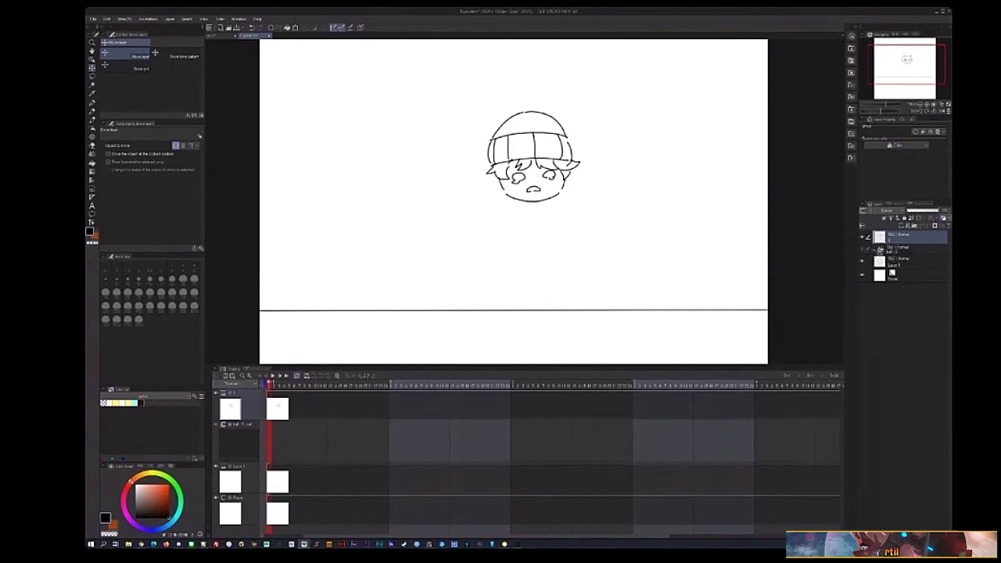
left_click(881, 250)
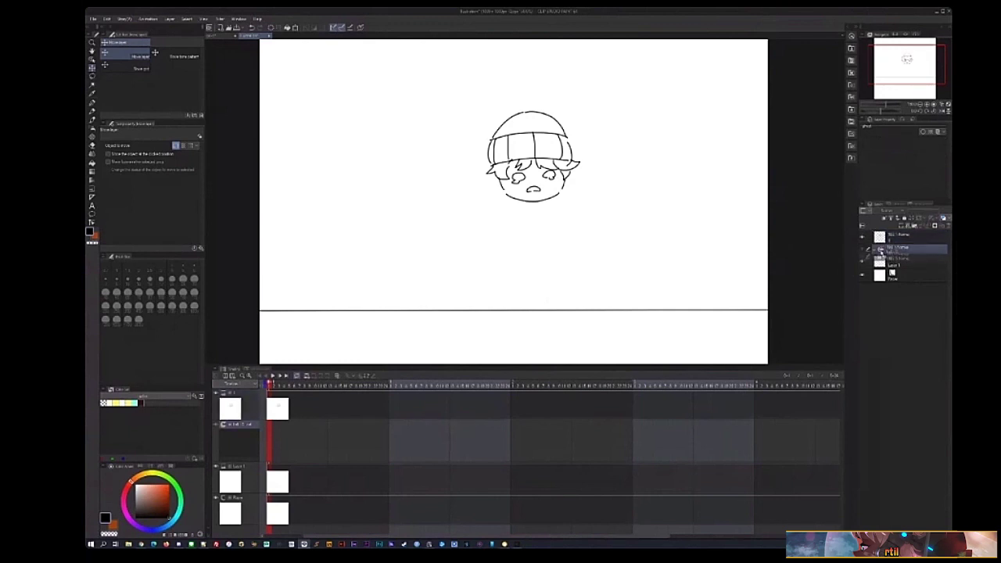
right_click(274, 432)
left_click(268, 440)
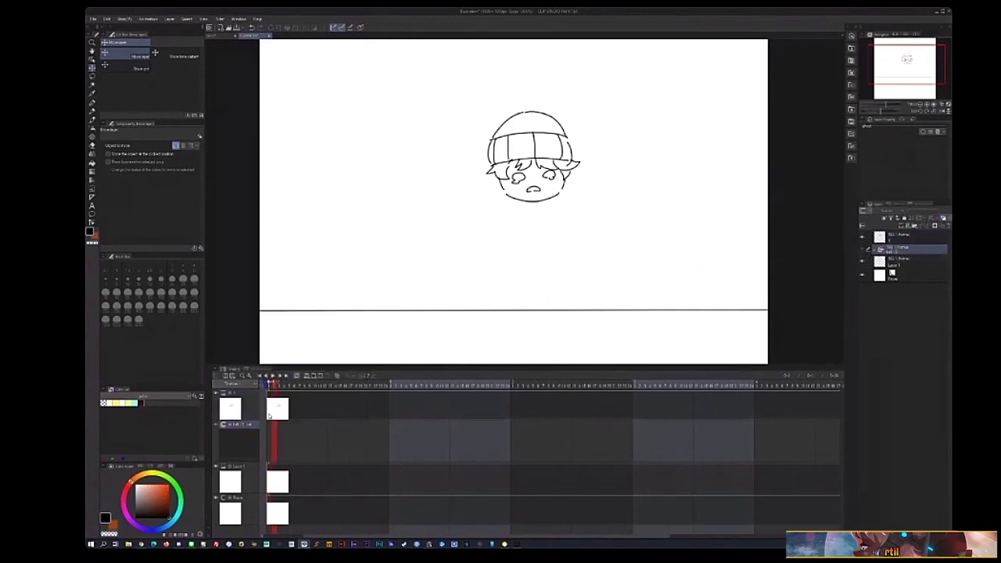
left_click(269, 416)
right_click(268, 439)
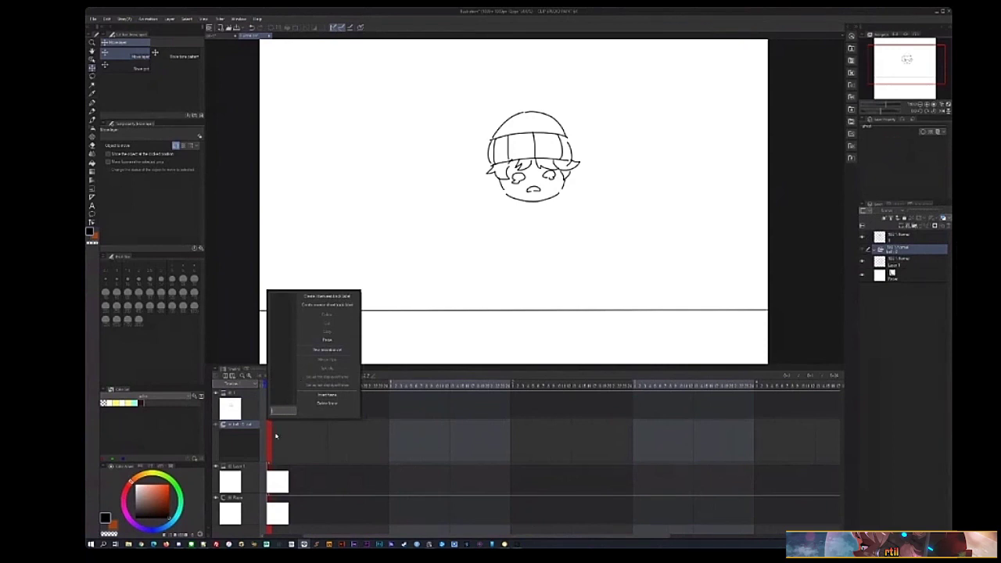
left_click(269, 440)
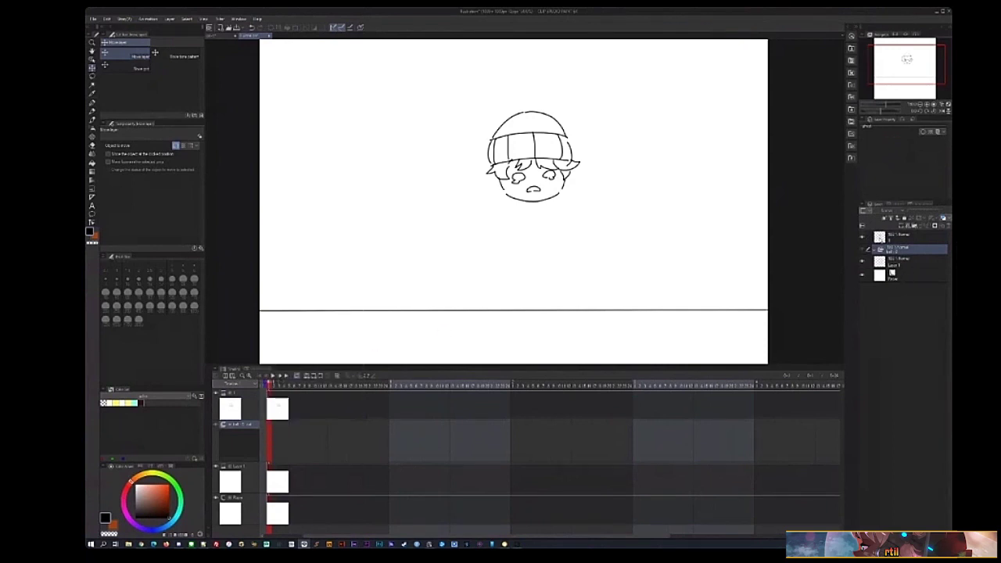
left_click_drag(881, 240, 884, 253)
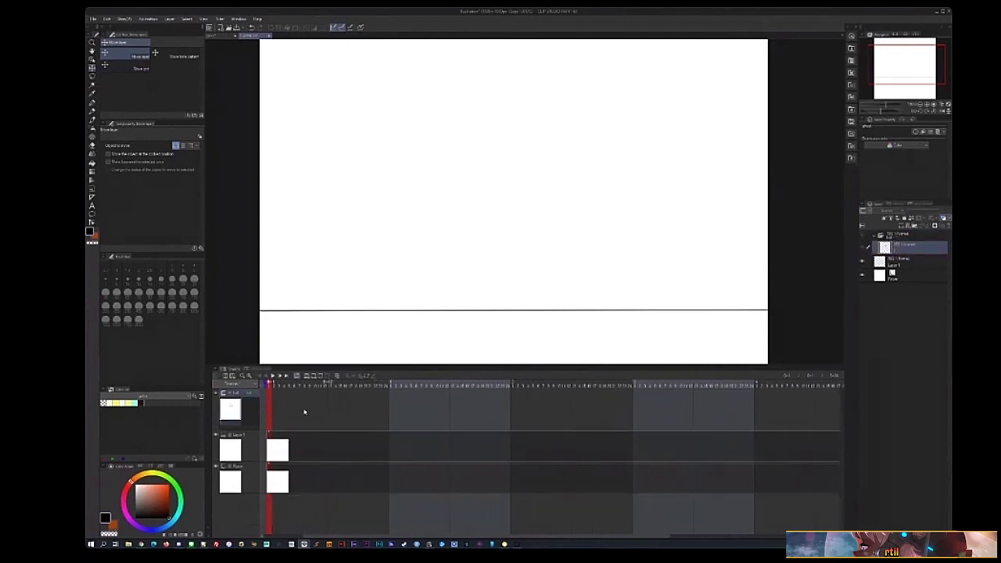
- Assign the head drawing's cel to frame 1 of the animation folder and add a new blank animation cel at frame 7
right_click(270, 415)
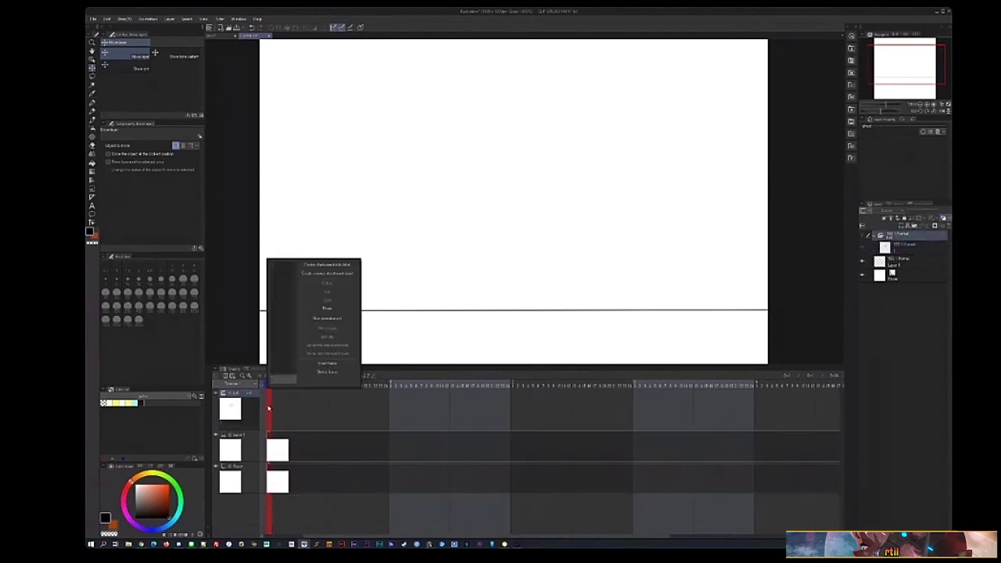
left_click(283, 268)
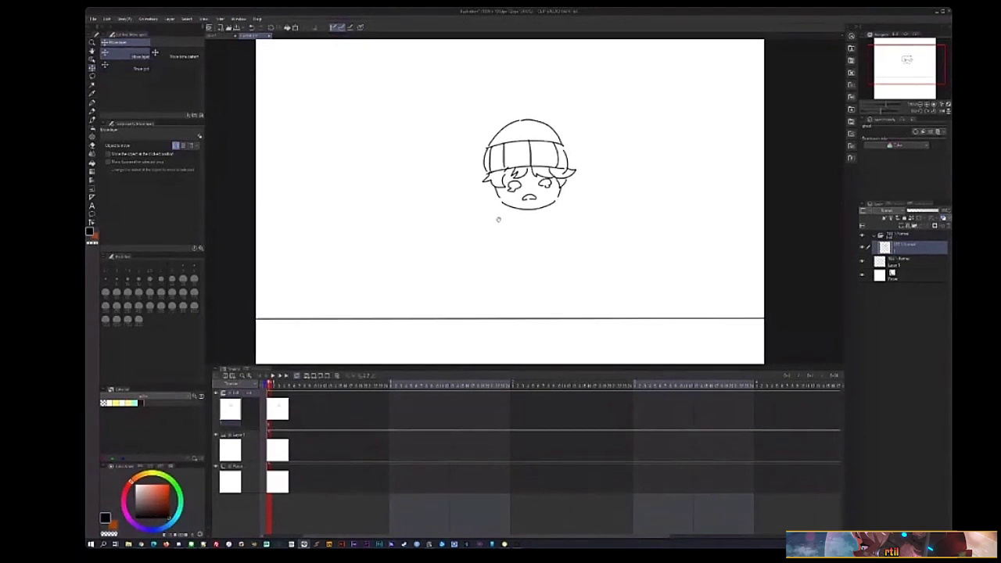
left_click_drag(499, 220, 498, 212)
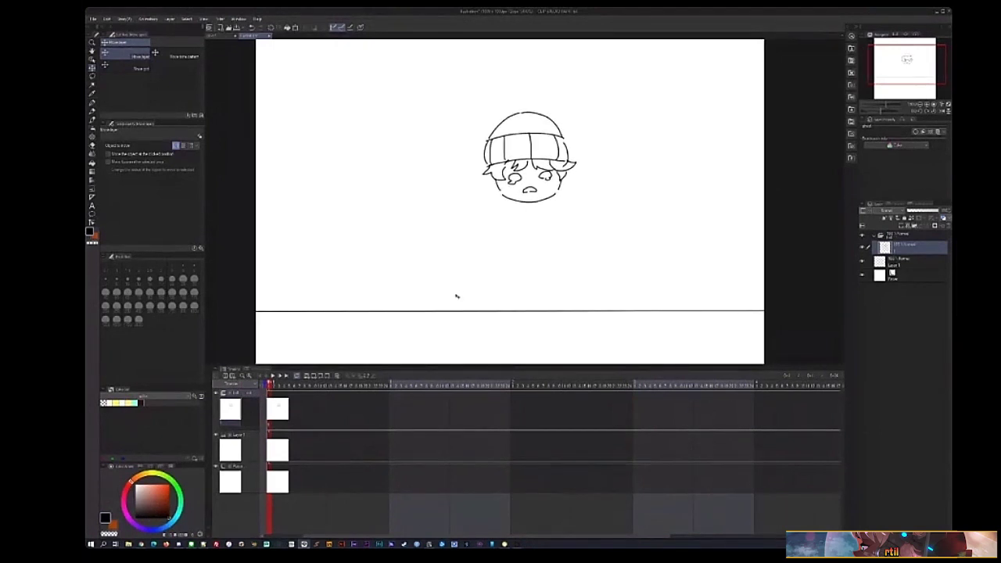
left_click(300, 385)
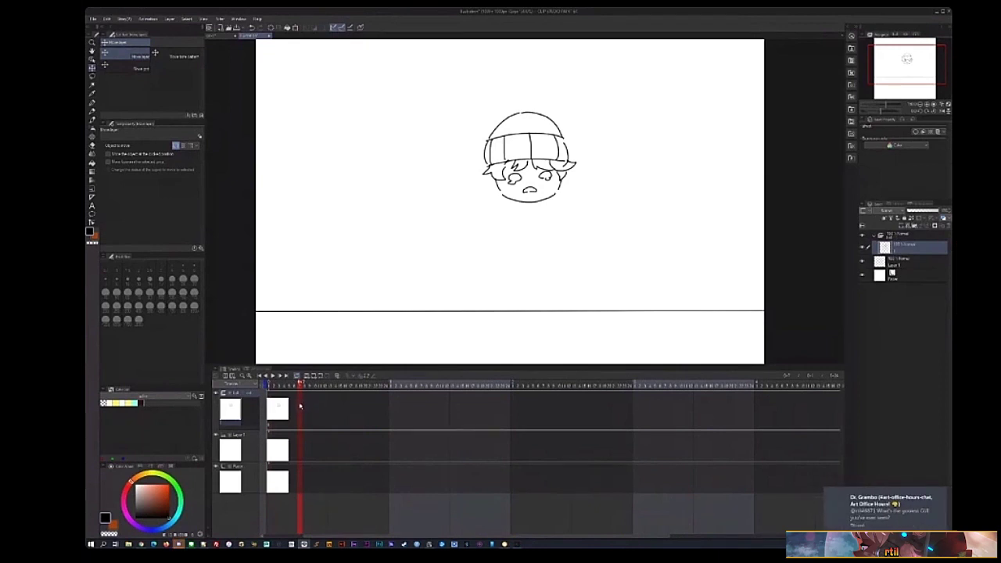
right_click(300, 402)
left_click(358, 320)
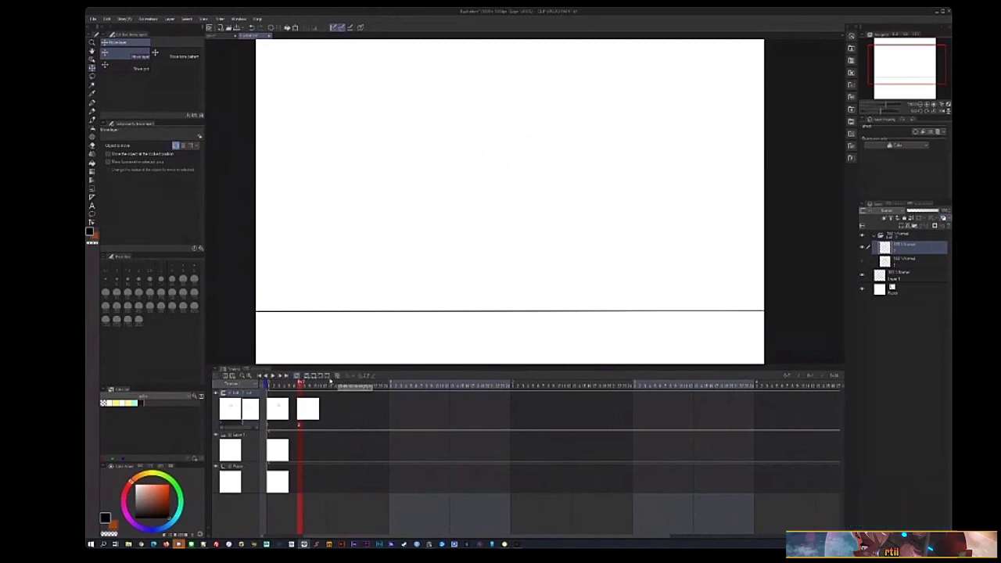
left_click(306, 377)
left_click(308, 378)
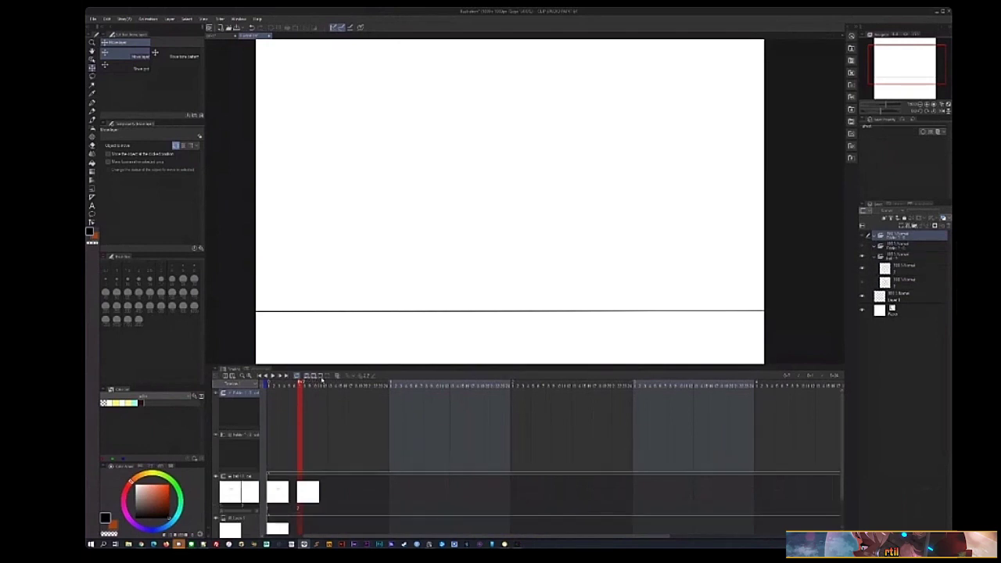
key("ctrl+z")
key("ctrl+z")
- Enable onion skin and select the blank cel at frame 7 for drawing with the Pen
left_click(339, 378)
left_click_drag(550, 213, 547, 228)
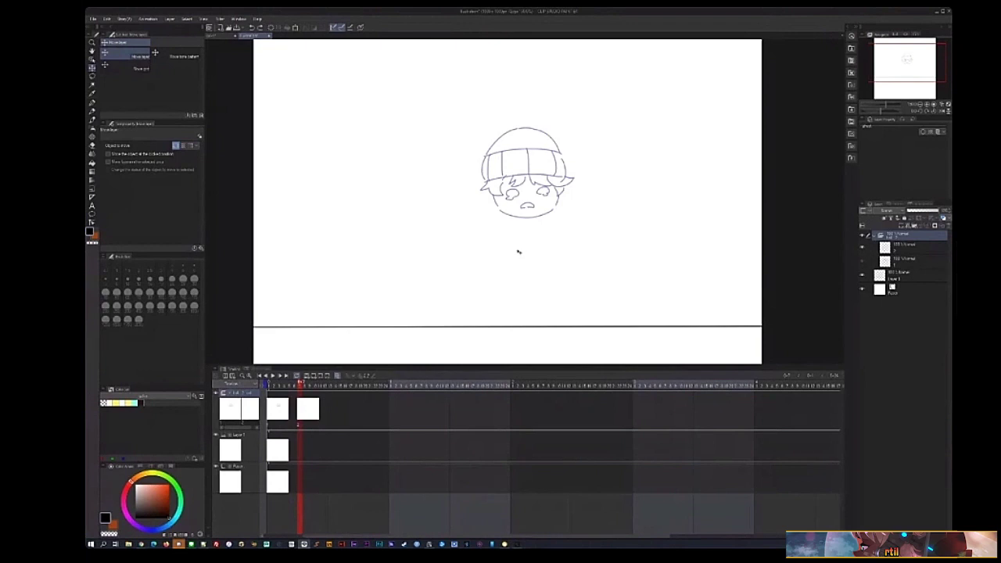
key("p")
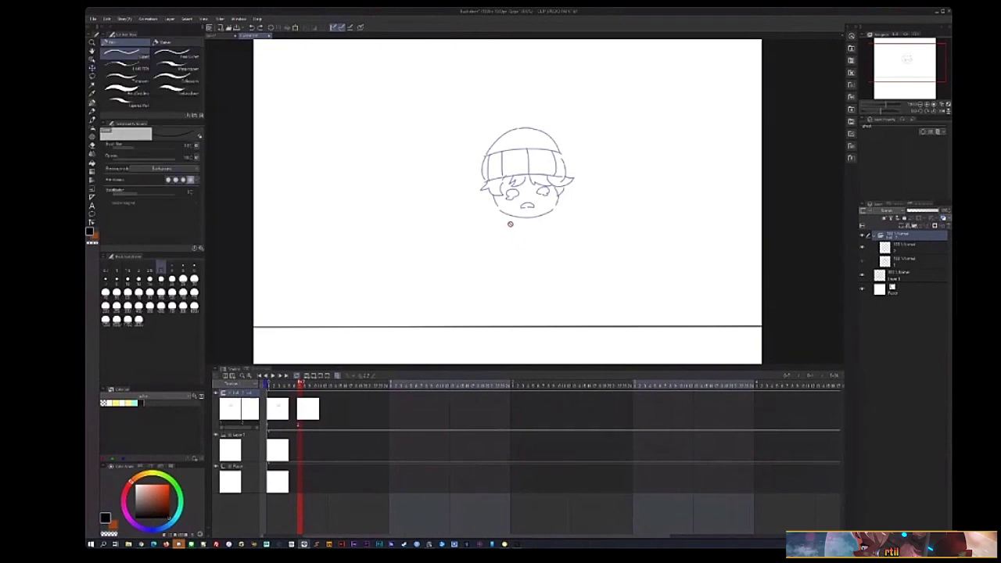
left_click(302, 409)
mouse_move(520, 220)
left_mouse_down()
mouse_move(518, 236)
mouse_move(519, 218)
left_mouse_up()
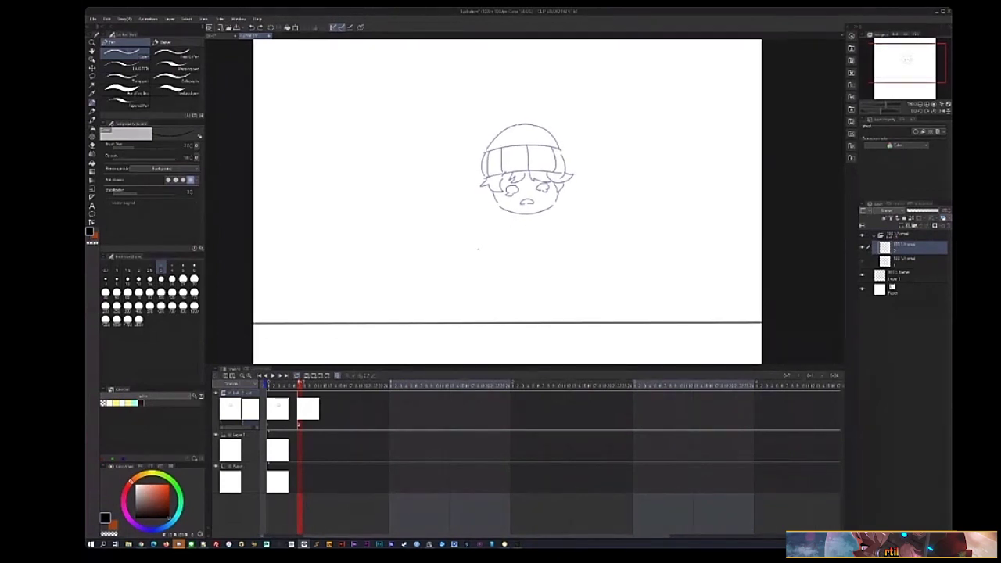
left_click_drag(542, 233, 539, 230)
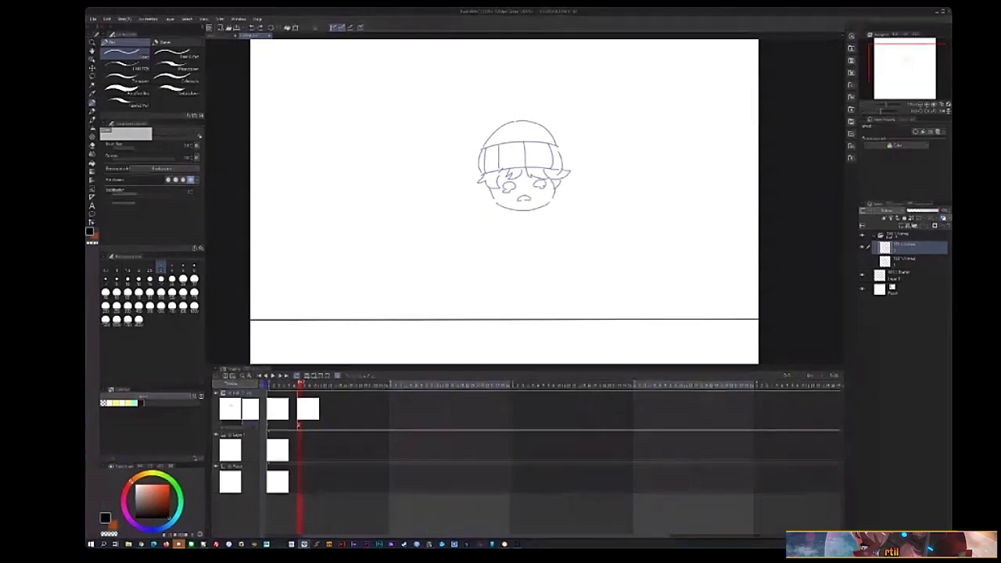
- Draw the second pose's hair tufts and fringe just below the chin of the onion-skinned head
mouse_move(482, 227)
left_mouse_down()
mouse_move(494, 209)
mouse_move(510, 230)
mouse_move(552, 213)
mouse_move(535, 232)
mouse_move(568, 232)
mouse_move(496, 248)
mouse_move(513, 268)
mouse_move(547, 266)
mouse_move(554, 250)
mouse_move(536, 274)
mouse_move(559, 250)
left_mouse_up()
key("ctrl+z")
key("ctrl+z")
key("ctrl+z")
- Draw the second pose's face under the hair, with a rounded jaw, tall oval eyes and a small open mouth
key("ctrl+z")
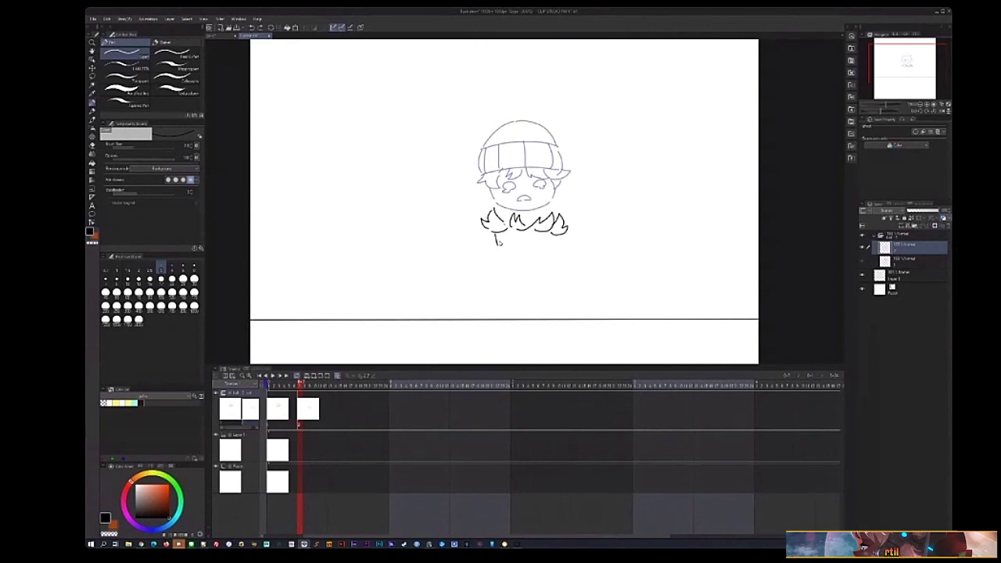
mouse_move(493, 233)
left_mouse_down()
mouse_move(508, 274)
mouse_move(537, 283)
left_mouse_up()
key("ctrl+z")
mouse_move(496, 252)
left_mouse_down()
mouse_move(532, 275)
mouse_move(555, 261)
mouse_move(530, 273)
mouse_move(545, 265)
mouse_move(506, 267)
mouse_move(548, 264)
mouse_move(555, 252)
mouse_move(516, 243)
mouse_move(509, 255)
mouse_move(507, 232)
mouse_move(513, 252)
mouse_move(505, 242)
mouse_move(539, 255)
mouse_move(541, 243)
mouse_move(527, 256)
mouse_move(531, 268)
left_mouse_up()
key("ctrl+z")
key("ctrl+z")
key("ctrl+z")
key("ctrl+z")
key("ctrl+z")
key("ctrl+z")
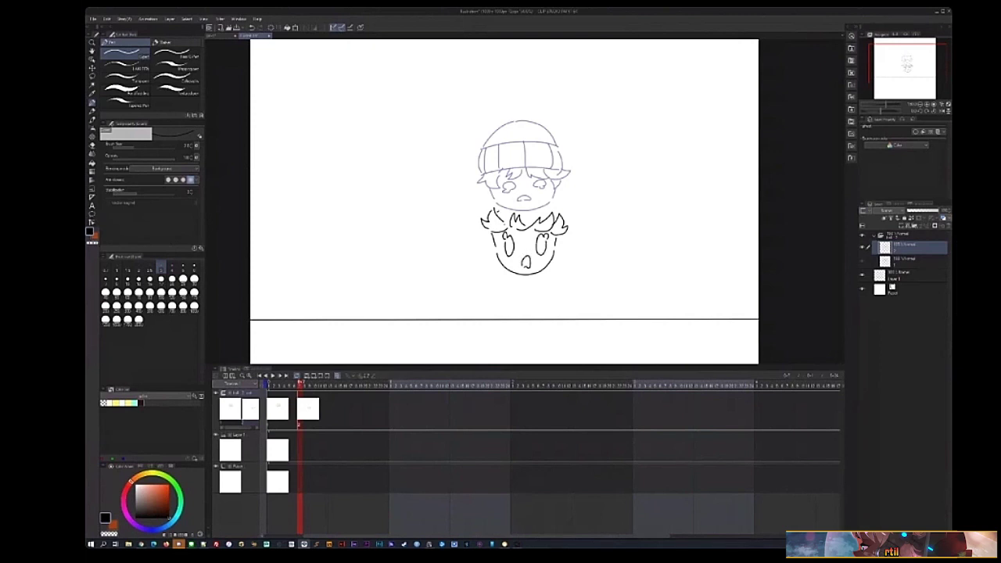
- Draw the second pose's hat with a curved brim line, short vertical ribs and a rounded dome, and touch up the side hair
left_click_drag(498, 211, 555, 213)
key("ctrl+z")
mouse_move(488, 212)
left_mouse_down()
mouse_move(484, 222)
mouse_move(548, 219)
left_mouse_up()
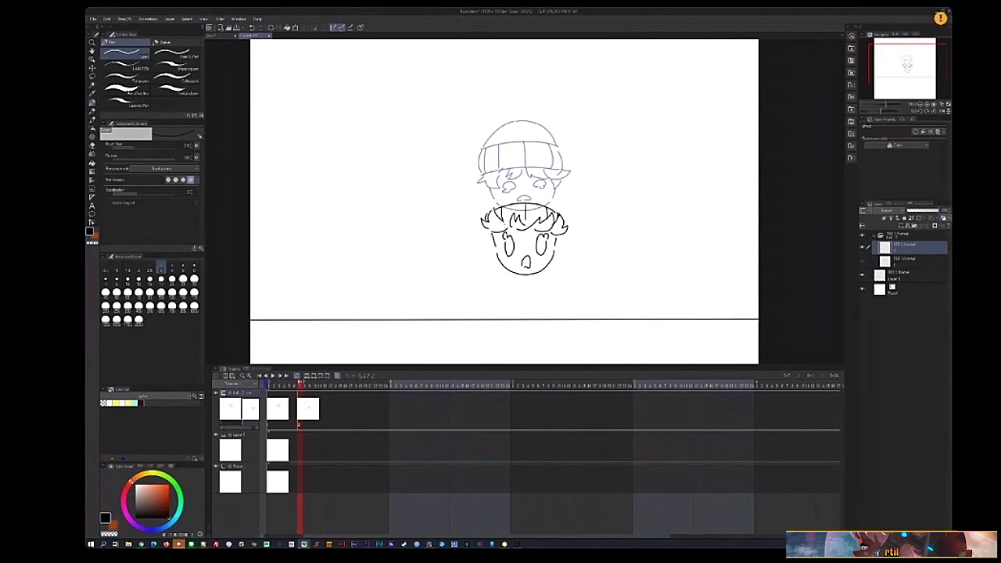
mouse_move(491, 208)
left_mouse_down()
mouse_move(515, 176)
mouse_move(539, 177)
mouse_move(561, 212)
left_mouse_up()
left_click_drag(569, 216, 570, 228)
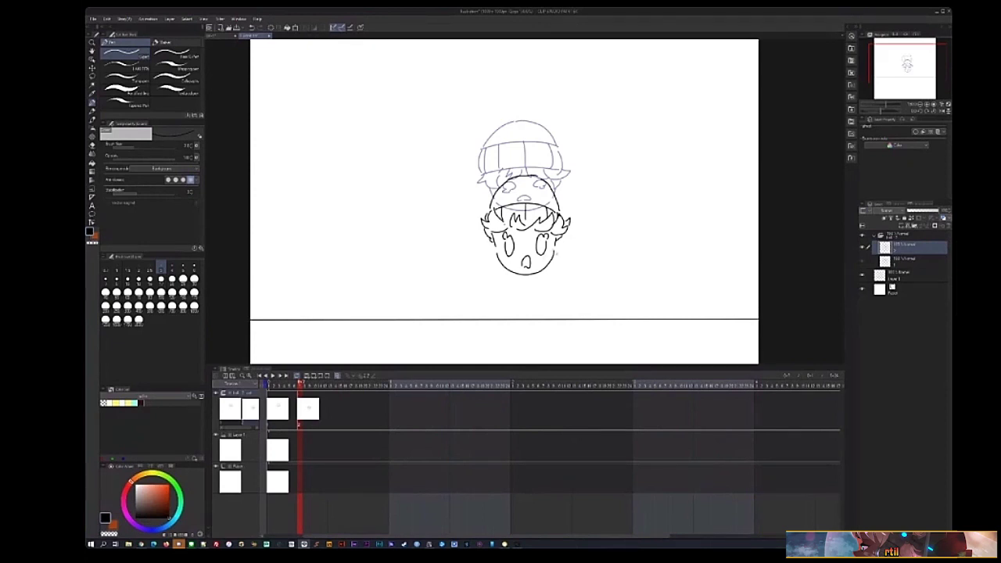
left_click_drag(557, 253, 562, 252)
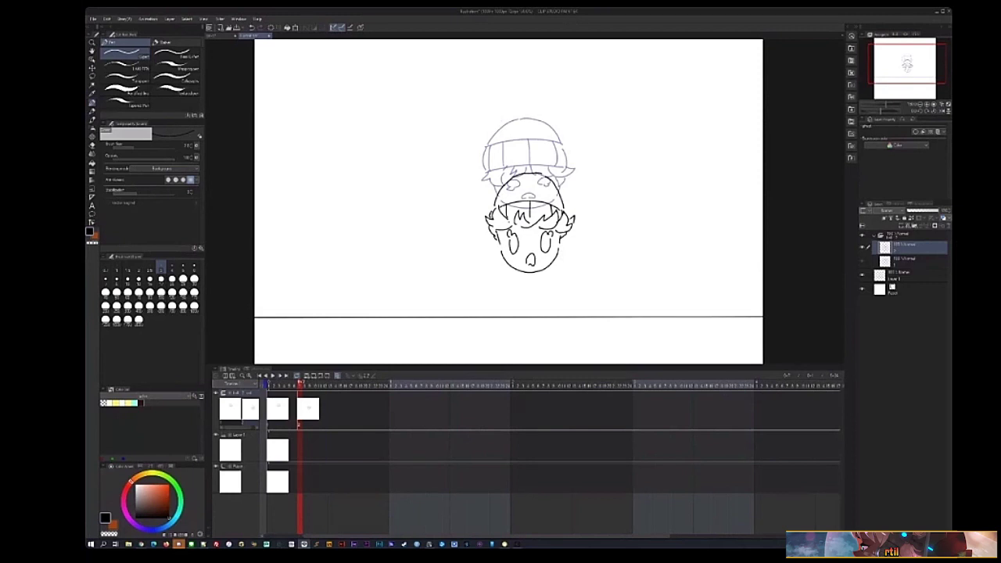
- Add a new blank animation cel at frame 13 of the head's animation folder
right_click(331, 410)
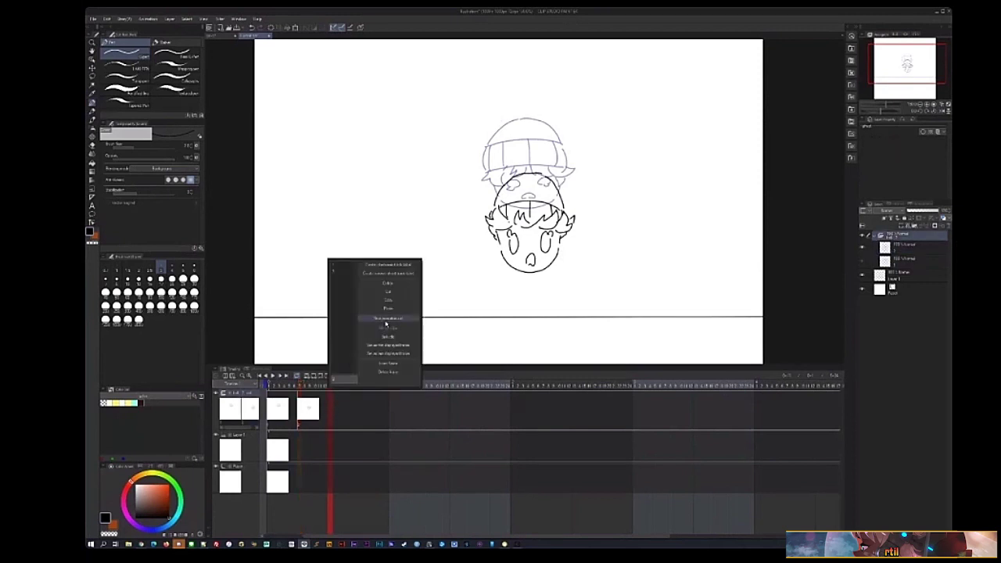
left_click(394, 320)
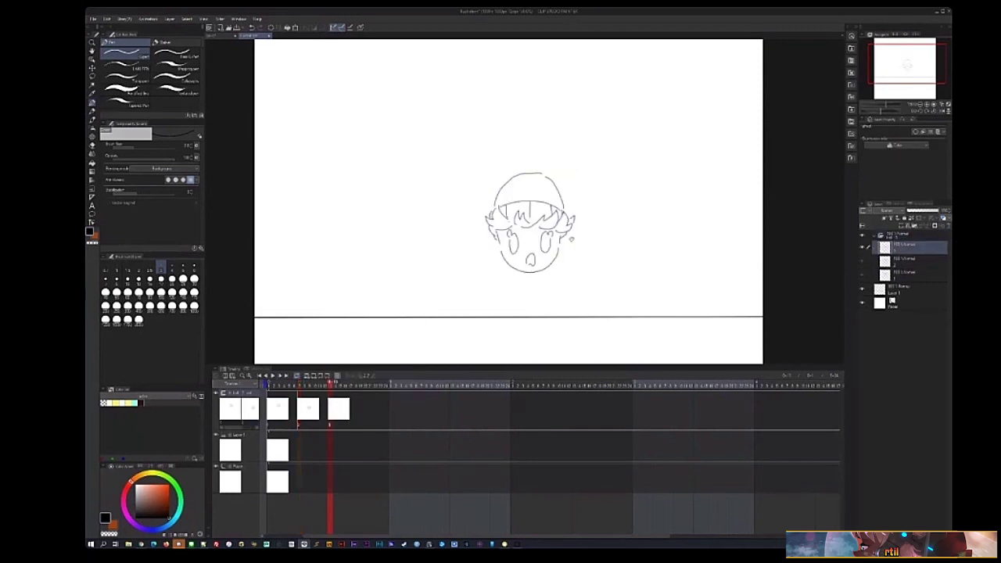
left_click_drag(572, 239, 561, 244)
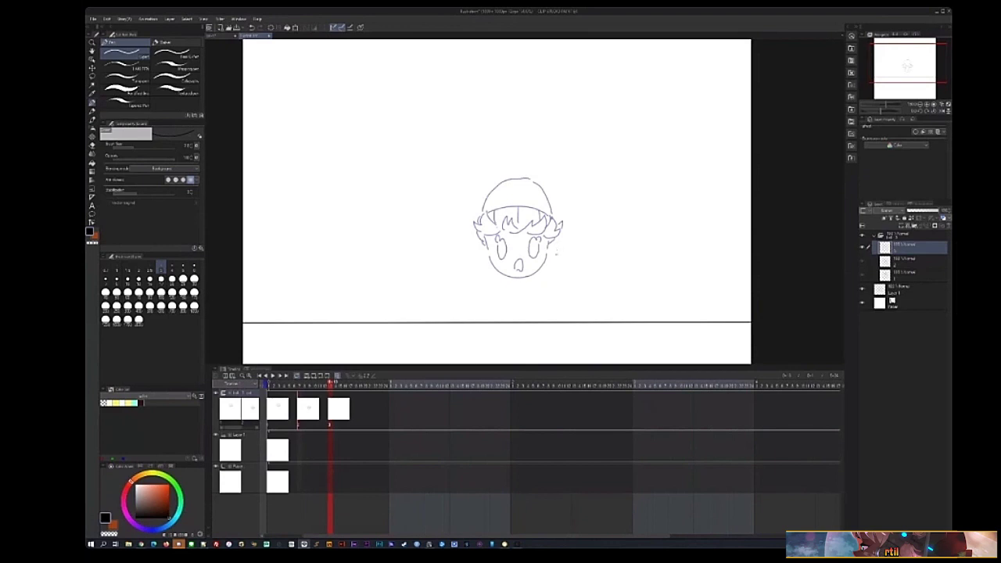
left_click_drag(553, 266, 563, 249)
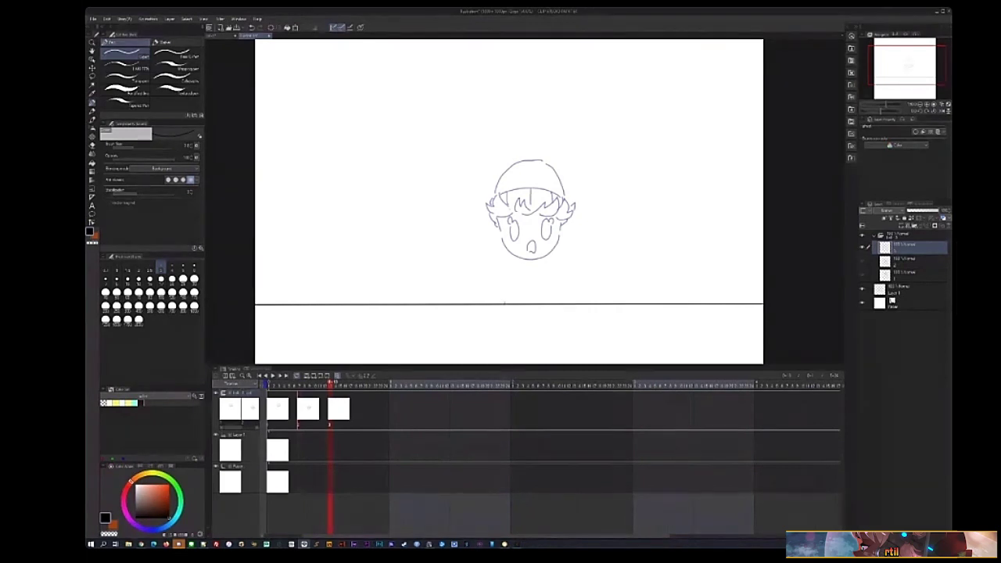
- Draw a wide flattened oval for the squashed face, resting on the ground line below the onion-skinned head
mouse_move(498, 303)
left_mouse_down()
mouse_move(499, 284)
mouse_move(558, 280)
mouse_move(577, 289)
mouse_move(575, 302)
left_mouse_up()
left_click_drag(502, 304, 568, 304)
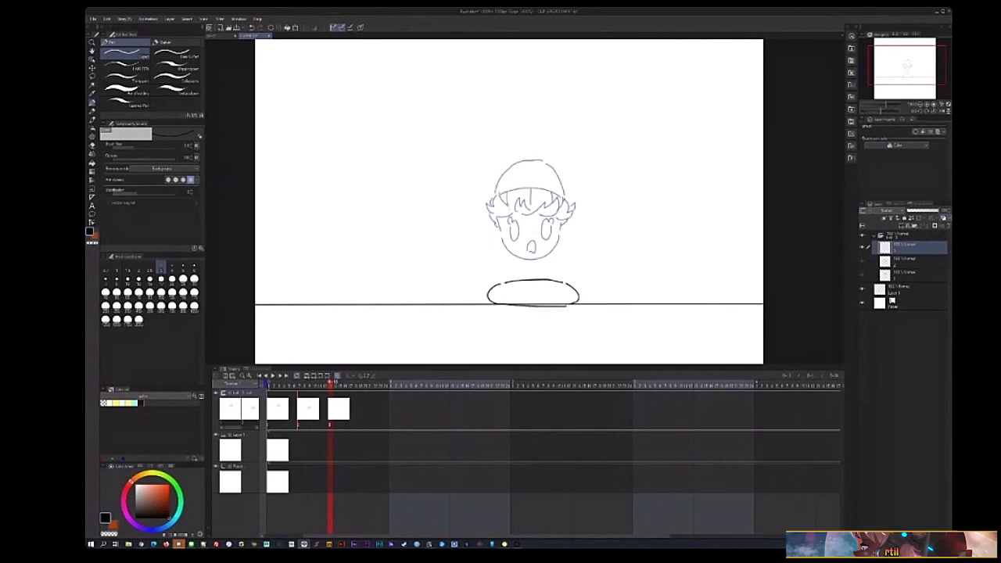
key("ctrl+z")
left_click_drag(505, 304, 573, 303)
- Draw hair tufts at both sides of the squashed face and a jagged fringe across its top
mouse_move(490, 287)
left_mouse_down()
mouse_move(487, 271)
mouse_move(502, 269)
mouse_move(512, 279)
mouse_move(478, 292)
mouse_move(486, 301)
mouse_move(520, 268)
mouse_move(535, 279)
left_mouse_up()
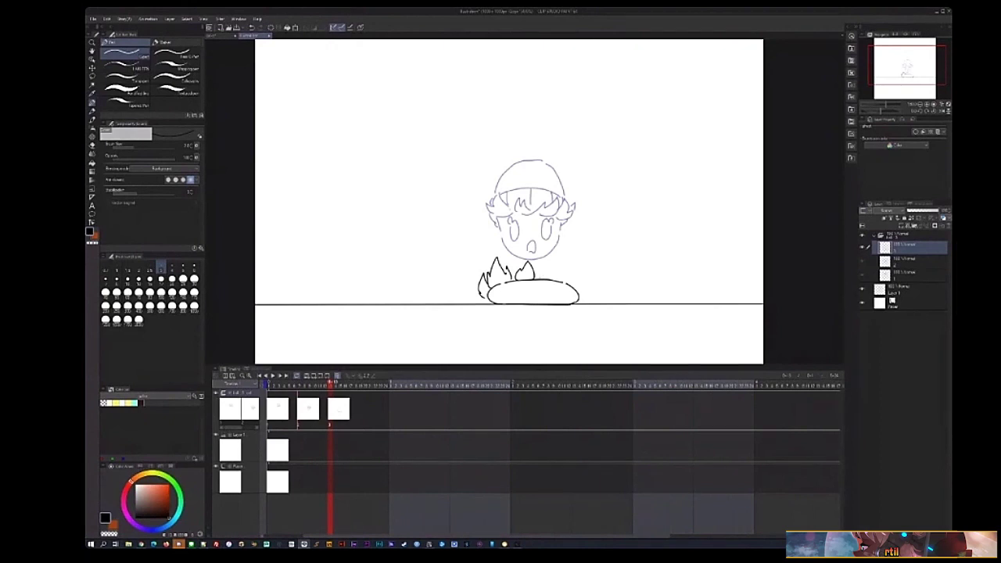
key("ctrl+z")
key("ctrl+z")
key("ctrl+z")
key("ctrl+z")
key("ctrl+z")
mouse_move(491, 288)
left_mouse_down()
mouse_move(478, 302)
mouse_move(496, 287)
mouse_move(507, 307)
left_mouse_up()
mouse_move(509, 281)
left_mouse_down()
mouse_move(545, 283)
mouse_move(535, 284)
mouse_move(551, 296)
mouse_move(562, 285)
mouse_move(587, 297)
left_mouse_up()
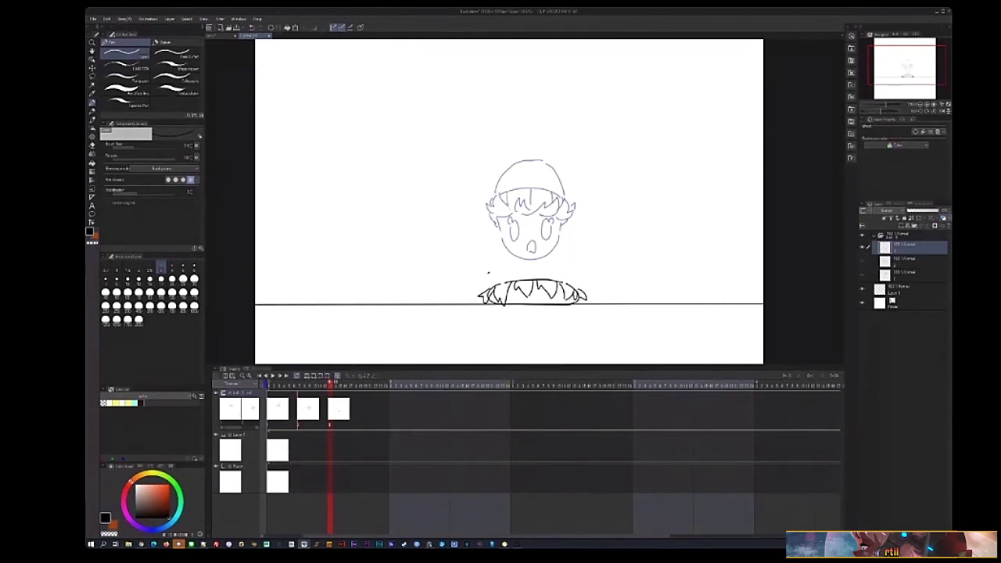
- Draw the squashed head's hat with a ribbed band and low dome, and add flattened eyes and a mouth
mouse_move(483, 295)
left_mouse_down()
mouse_move(488, 272)
mouse_move(522, 267)
mouse_move(571, 272)
mouse_move(582, 294)
left_mouse_up()
mouse_move(496, 271)
left_mouse_down()
mouse_move(488, 283)
mouse_move(558, 282)
mouse_move(578, 294)
left_mouse_up()
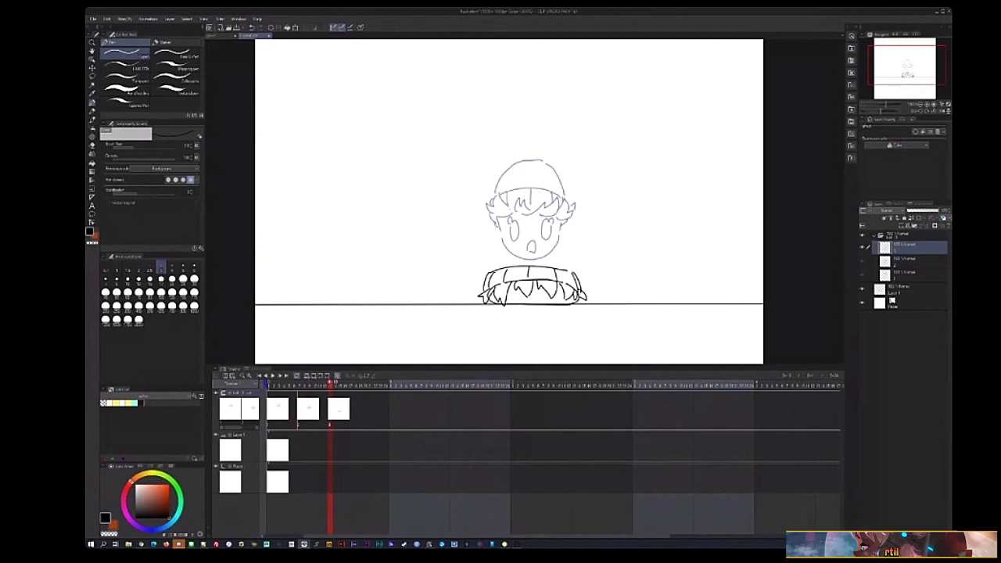
mouse_move(488, 270)
left_mouse_down()
mouse_move(530, 244)
mouse_move(573, 268)
left_mouse_up()
left_click_drag(506, 290, 548, 297)
left_click_drag(519, 304, 541, 297)
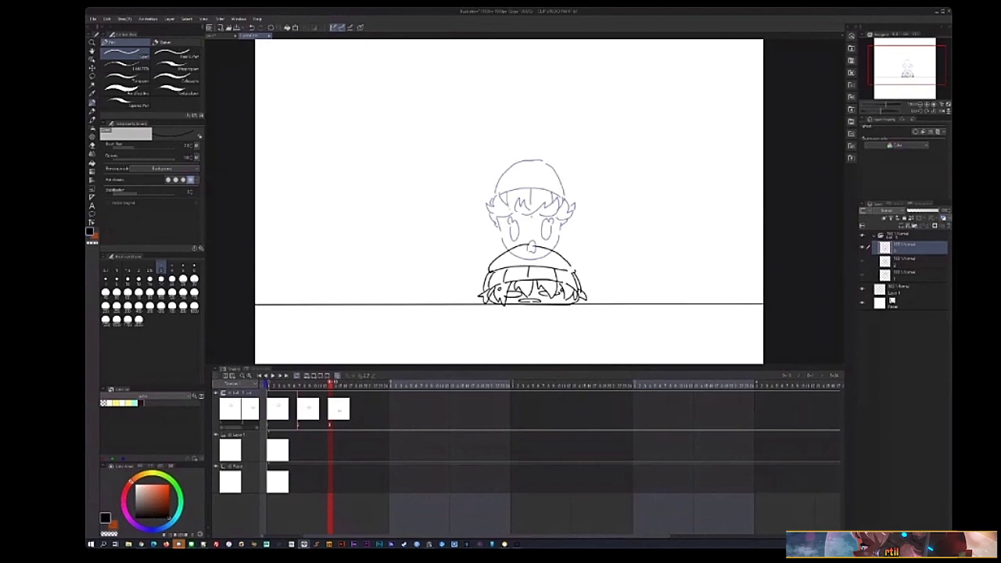
- Assign the first head pose's cel to frame 19 and move that exposure to frame 25
left_click_drag(327, 423, 360, 410)
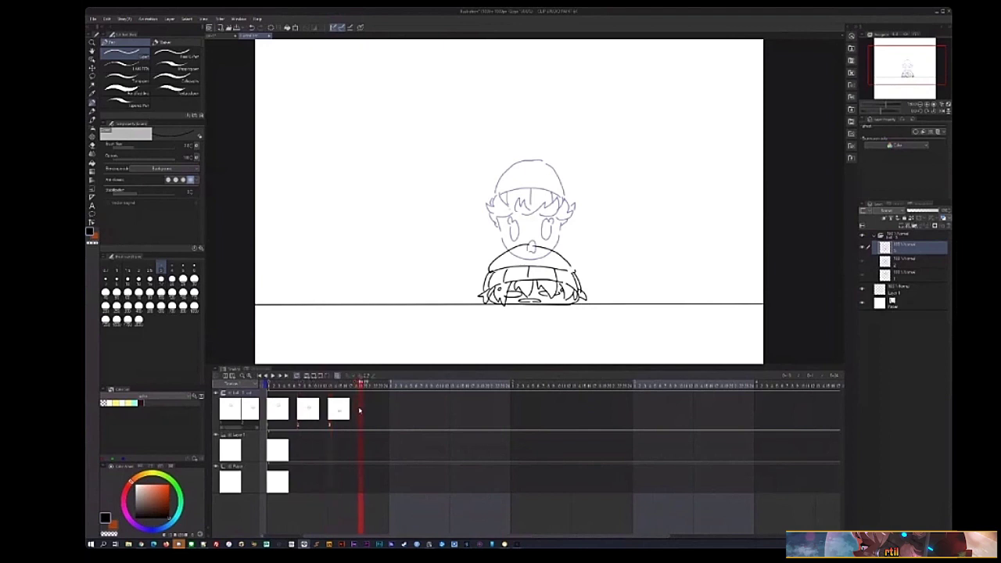
right_click(360, 411)
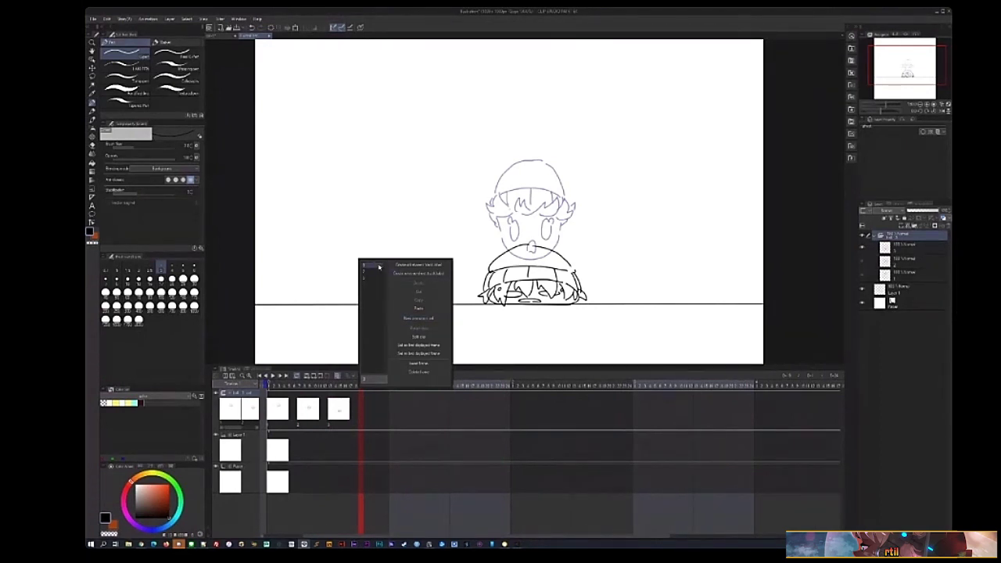
left_click(364, 406)
right_click(360, 405)
left_click(379, 266)
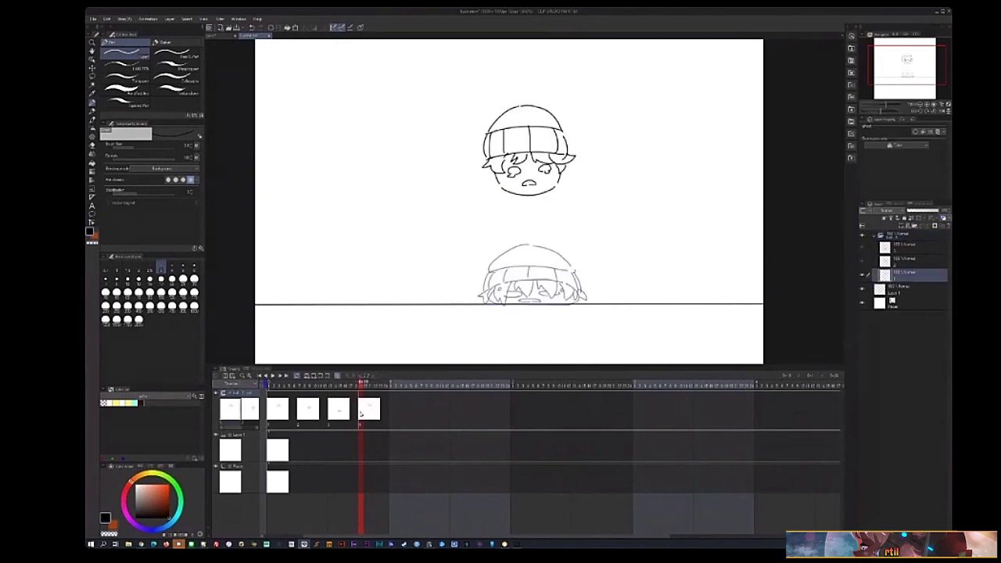
left_click_drag(386, 417, 392, 418)
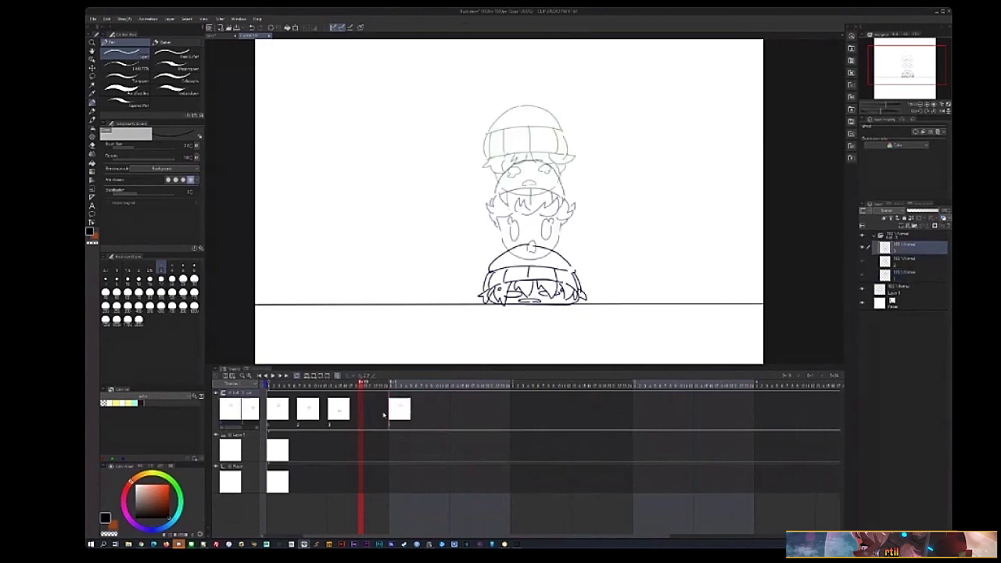
- Create a new animation cel at frame 19, between the squashed pose and the repeated first pose
left_click_drag(335, 385, 365, 418)
left_click_drag(283, 385, 362, 408)
right_click(360, 410)
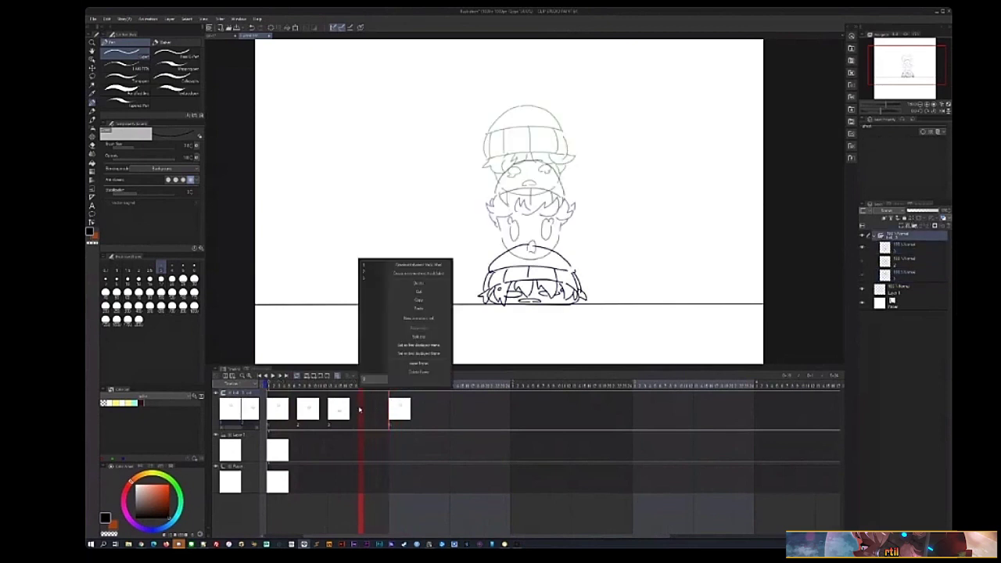
left_click(409, 322)
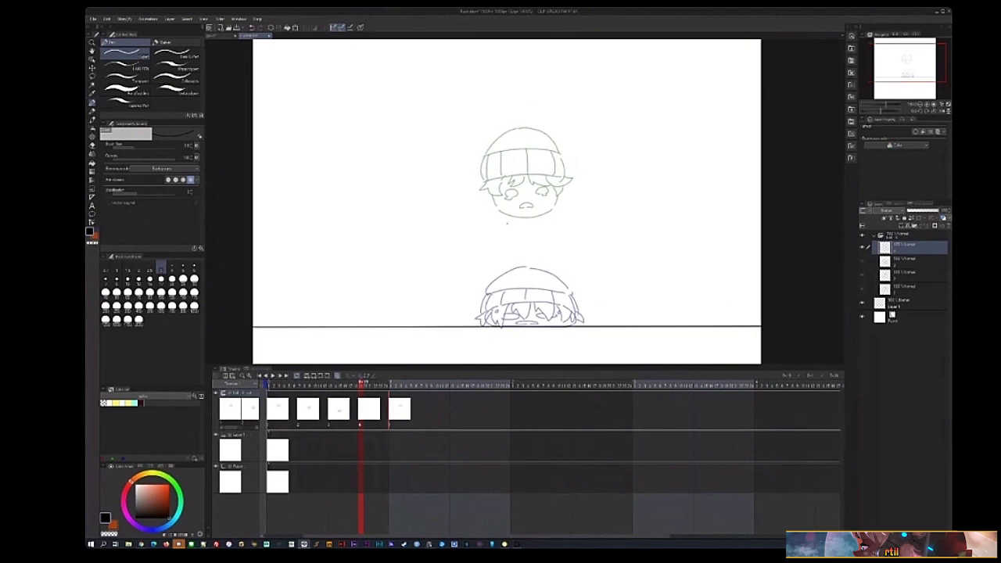
- Draw an elongated face between the onion-skinned heads, with a jagged fringe, tall oval eyes and a small open mouth
mouse_move(521, 210)
left_mouse_down()
mouse_move(502, 251)
mouse_move(561, 240)
left_mouse_up()
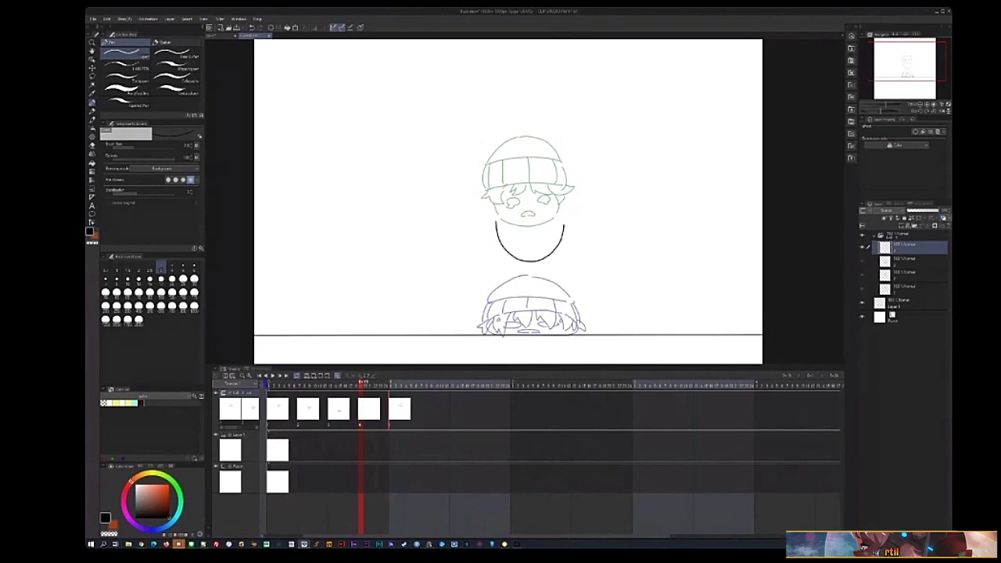
key("ctrl+z")
mouse_move(498, 239)
left_mouse_down()
mouse_move(520, 284)
mouse_move(557, 237)
left_mouse_up()
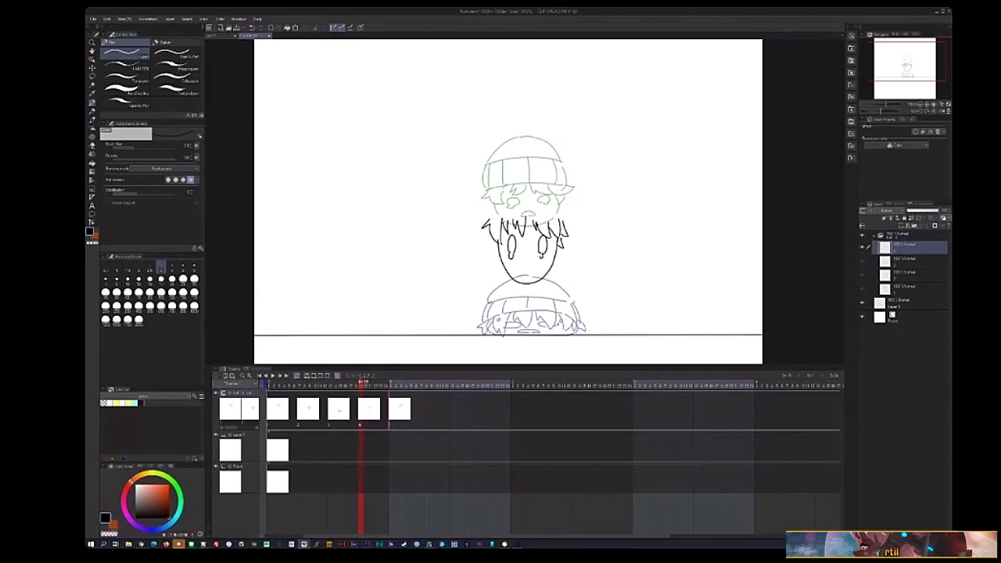
left_click_drag(529, 262, 532, 280)
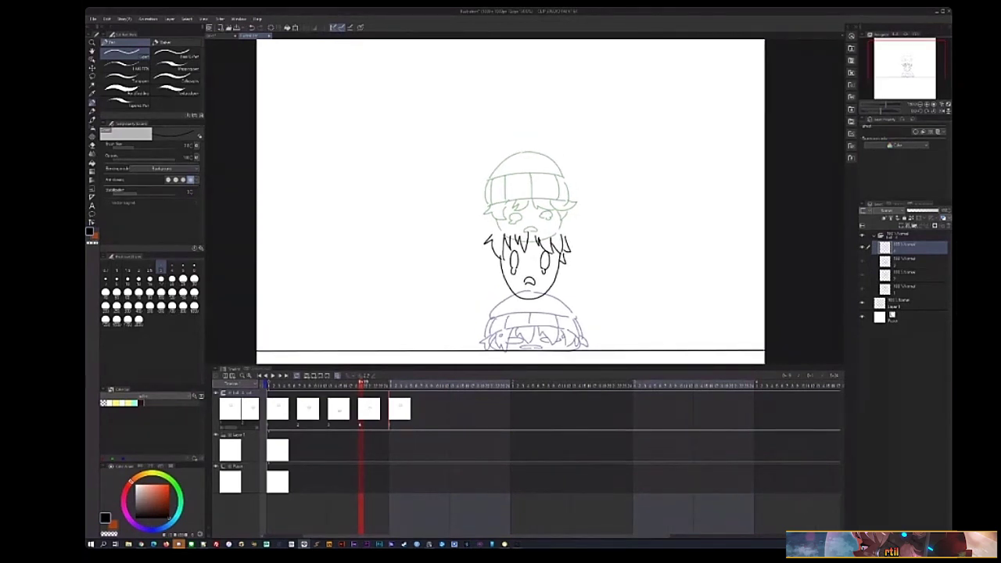
- Draw the stretched head's ribbed hat band and dome, and clean up the hair tufts and cheek outlines
left_click_drag(514, 232, 570, 234)
left_click_drag(491, 211, 563, 208)
key("ctrl+z")
left_click_drag(492, 207, 571, 208)
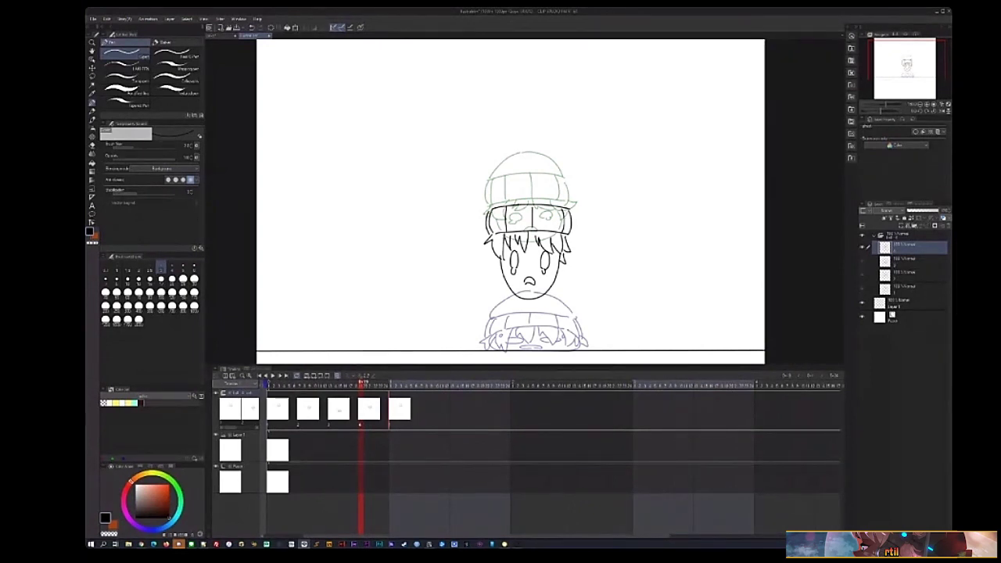
key("ctrl+z")
left_click_drag(494, 196, 489, 211)
left_click_drag(546, 184, 572, 199)
key("ctrl+z")
key("e")
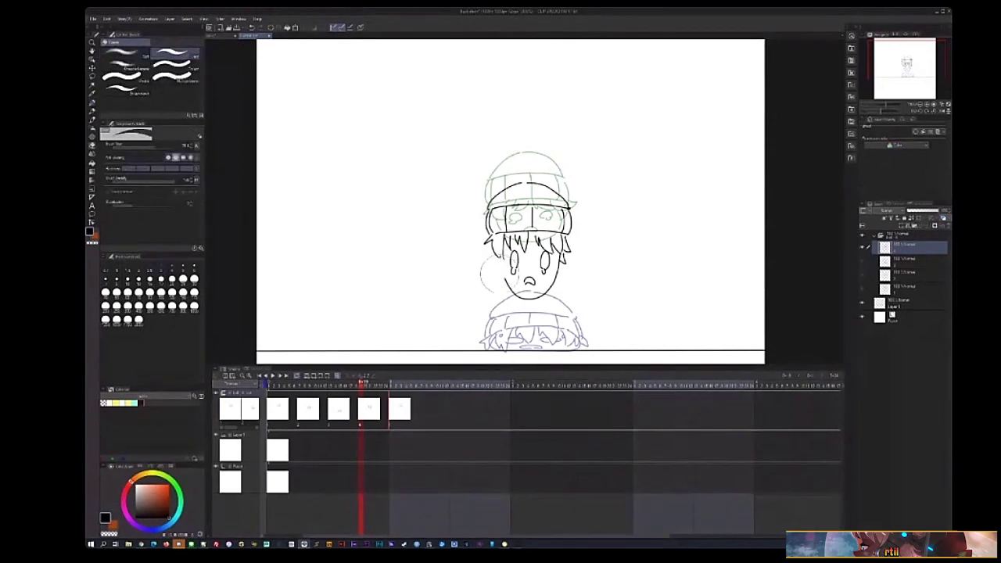
key("p")
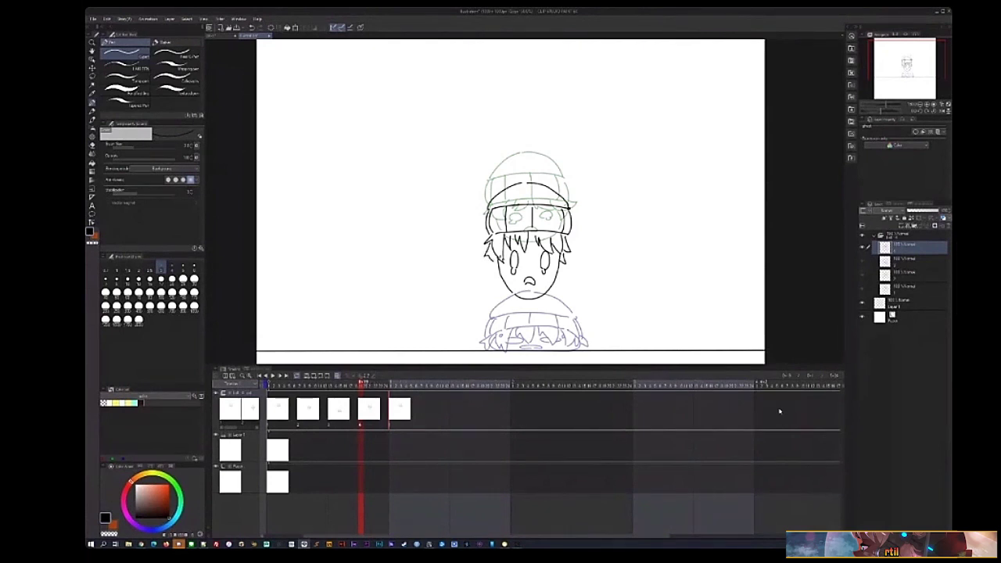
- End the playback range at frame 24, just before the repeated first pose, and play the loop
mouse_move(780, 412)
left_mouse_down()
mouse_move(584, 433)
mouse_move(527, 425)
left_mouse_up()
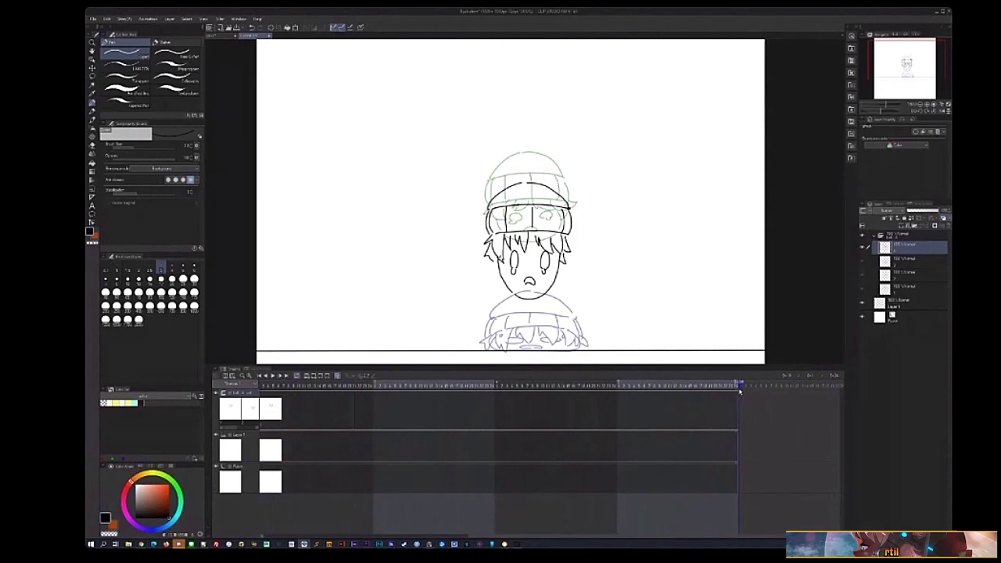
scroll(376, 407, "up", 3)
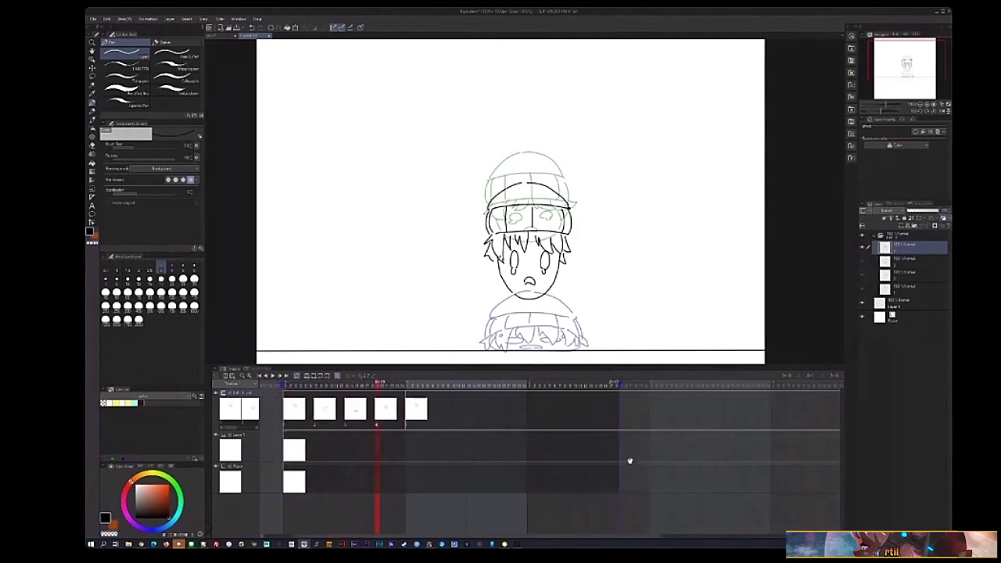
left_click_drag(631, 461, 683, 472)
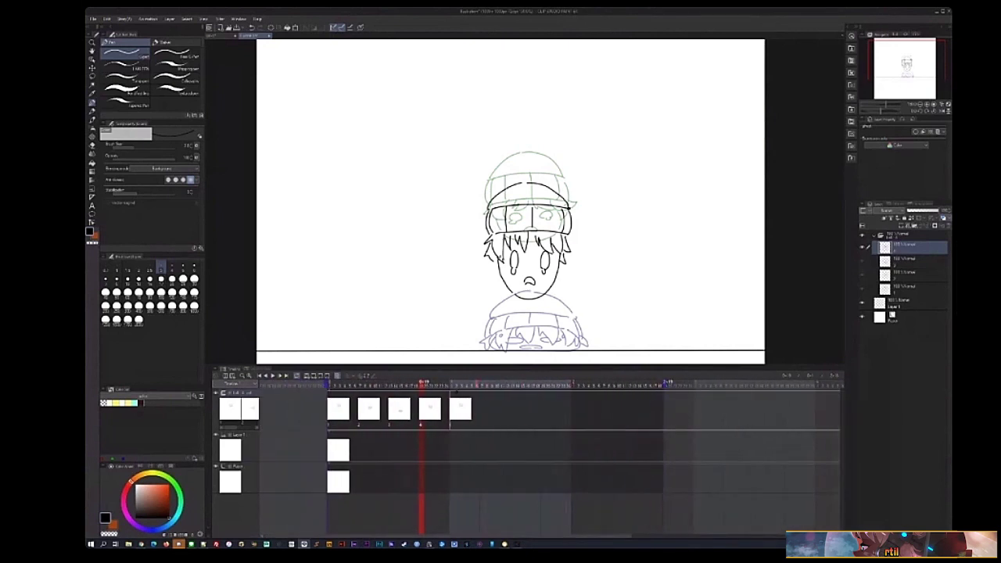
left_click_drag(451, 395, 450, 394)
left_click(272, 376)
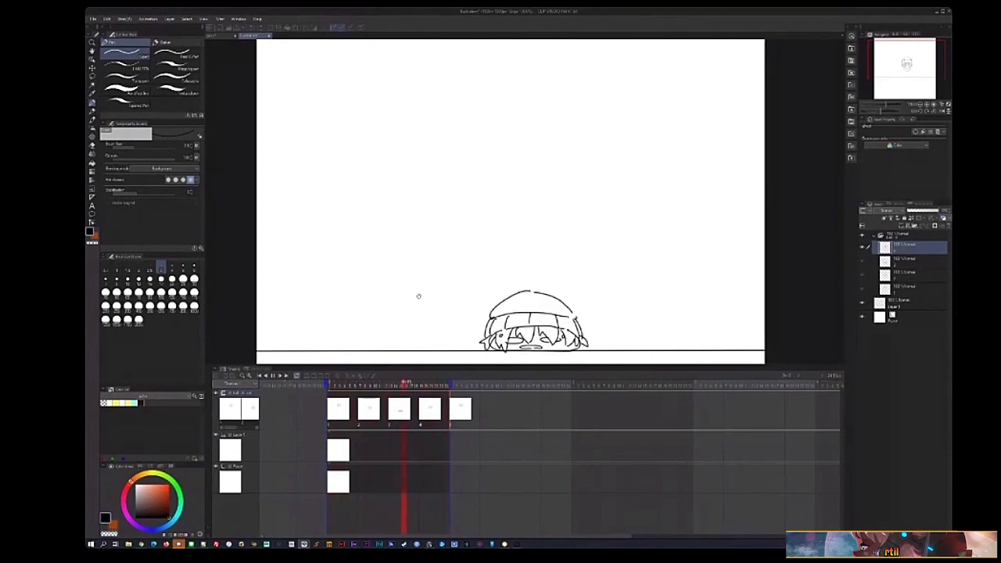
left_click_drag(462, 289, 473, 247)
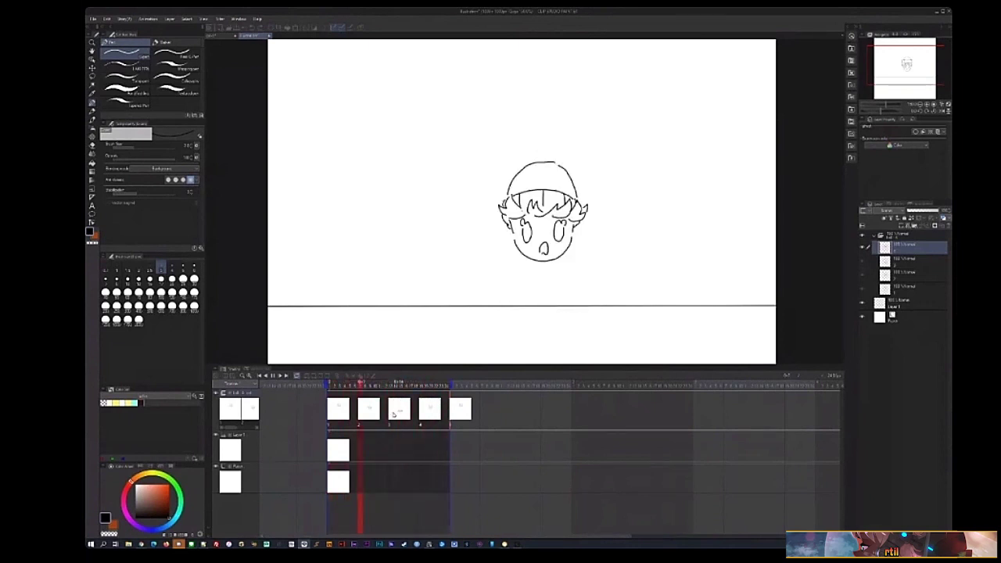
- Check the spacing of the pose exposures along the timeline and play the loop again
left_click(398, 415)
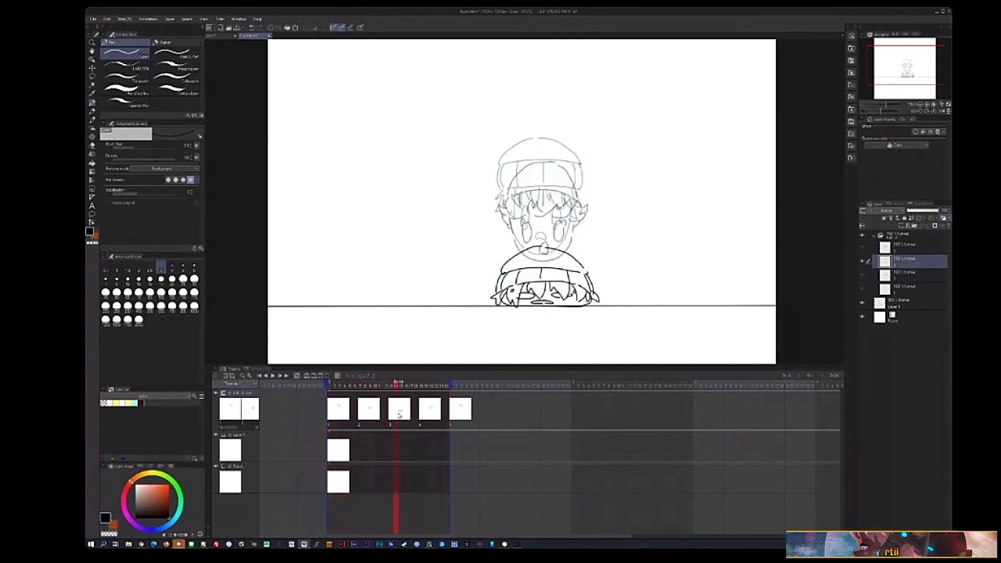
left_click(344, 409)
left_click(366, 410)
left_click(386, 412)
left_click(406, 414)
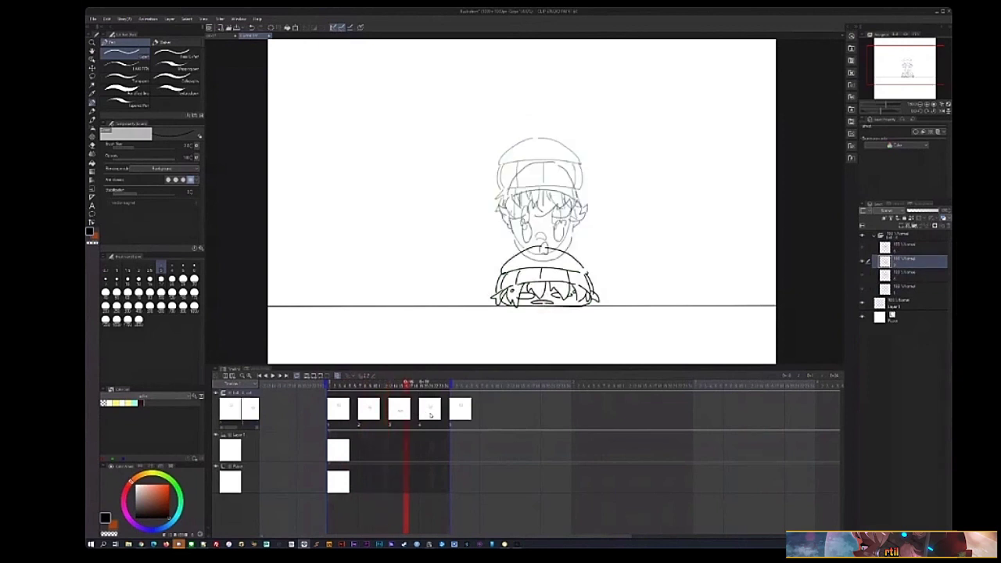
left_click(392, 413)
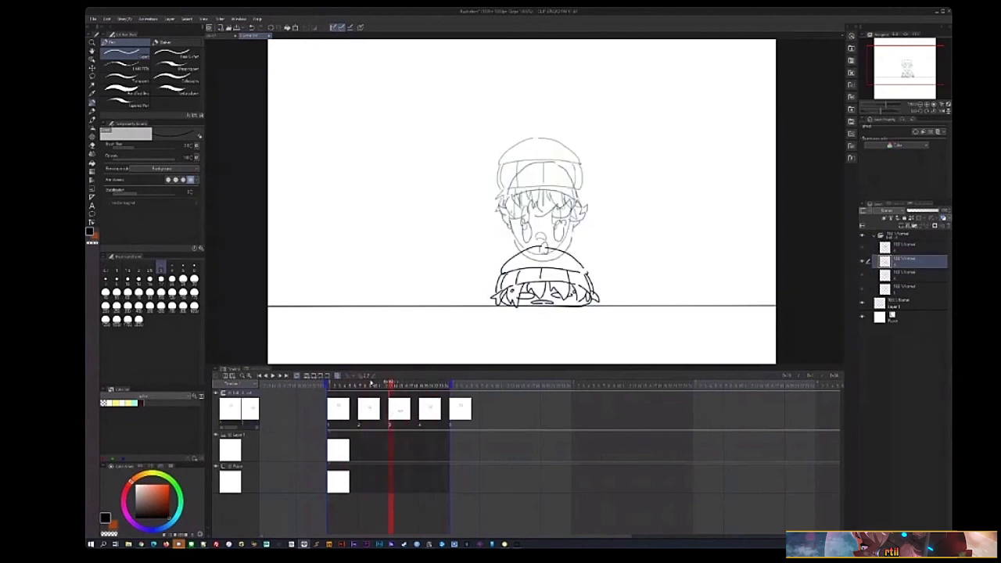
left_click(273, 376)
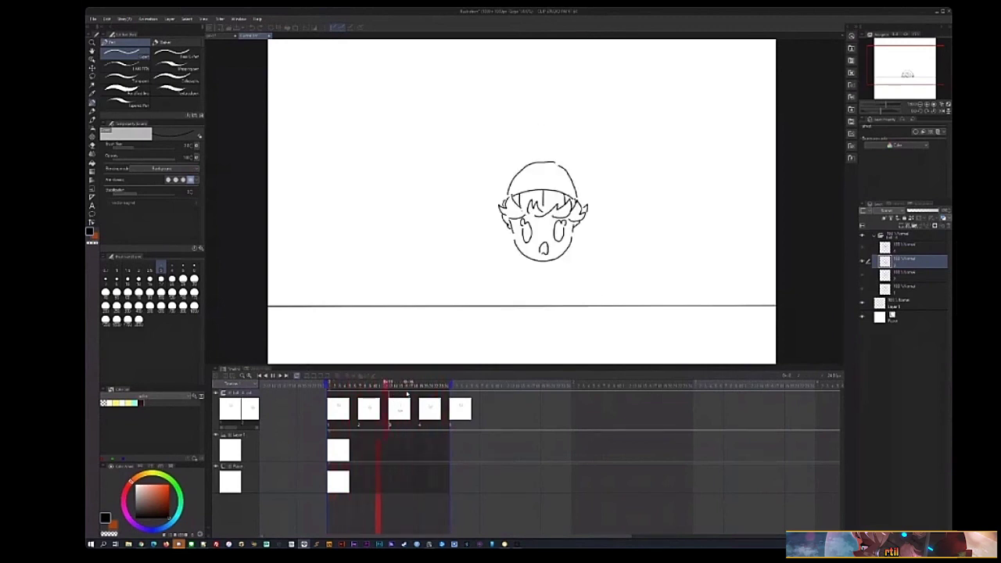
- Move the second pose's exposure to frame 10 and play the loop to check the timing
left_click(338, 401)
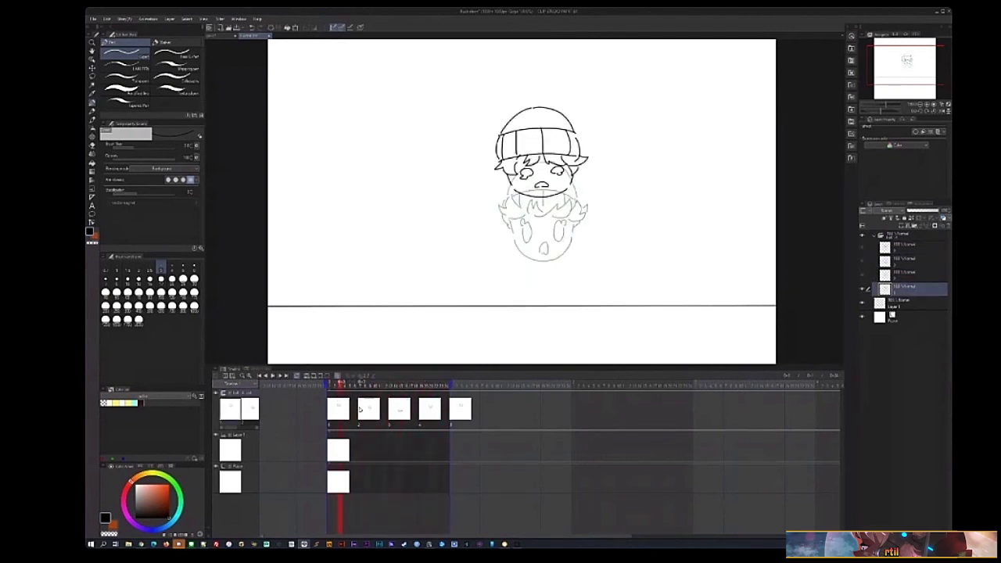
left_click(359, 410)
left_click_drag(374, 412, 379, 412)
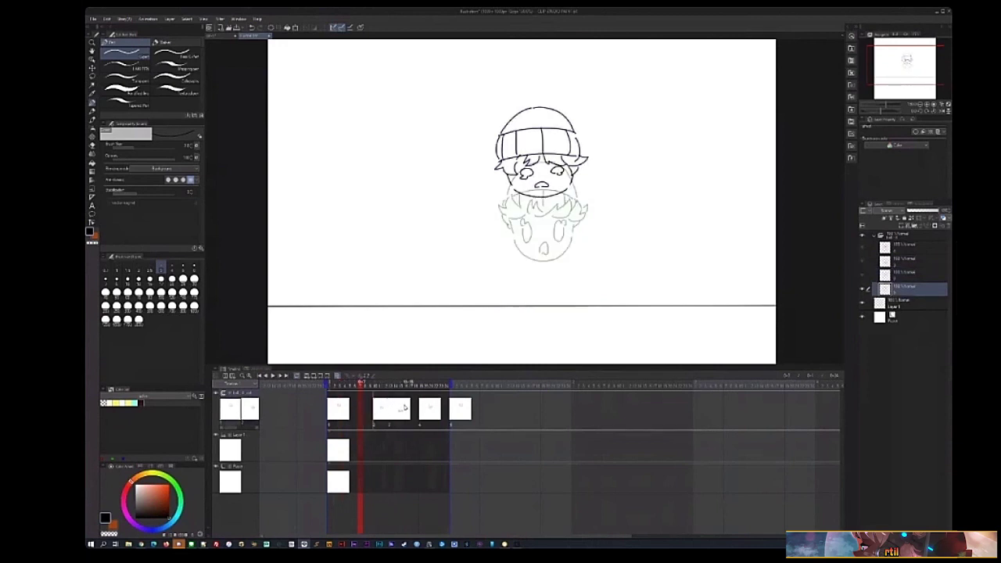
left_click(280, 376)
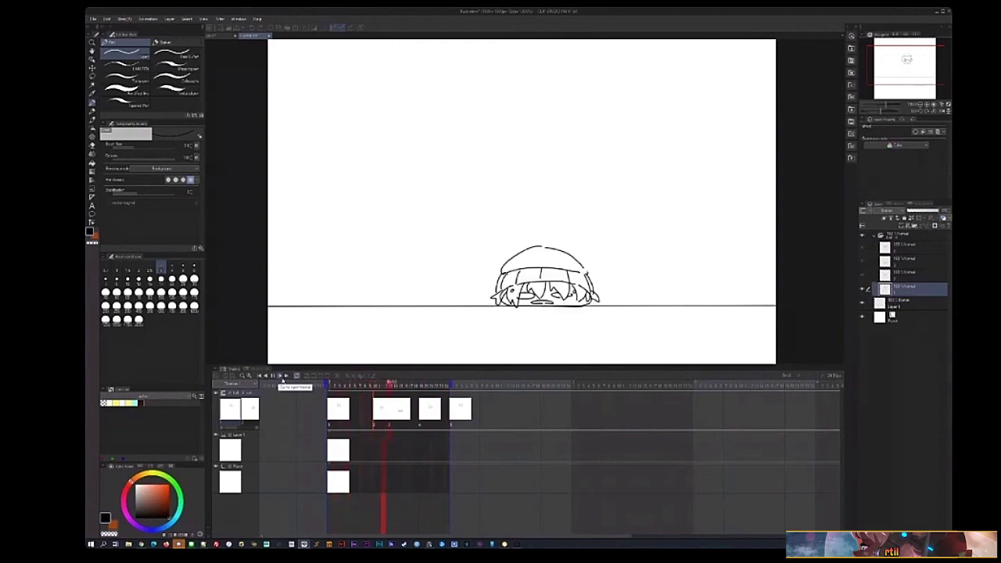
- Try the stretched rebound pose's exposure at frame 22 and play the loop
left_click(390, 412)
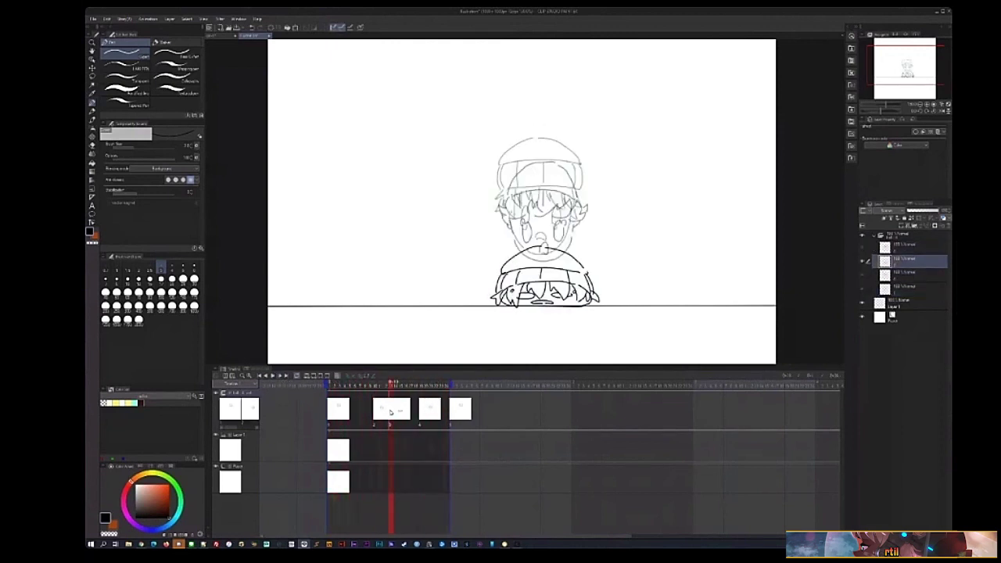
left_click(420, 419)
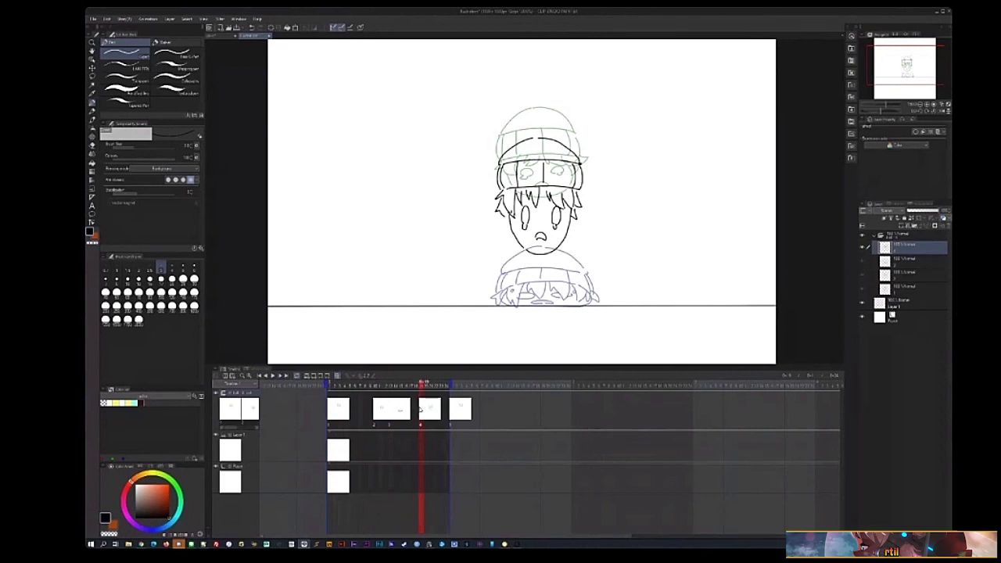
left_click_drag(422, 411, 437, 413)
left_click(273, 376)
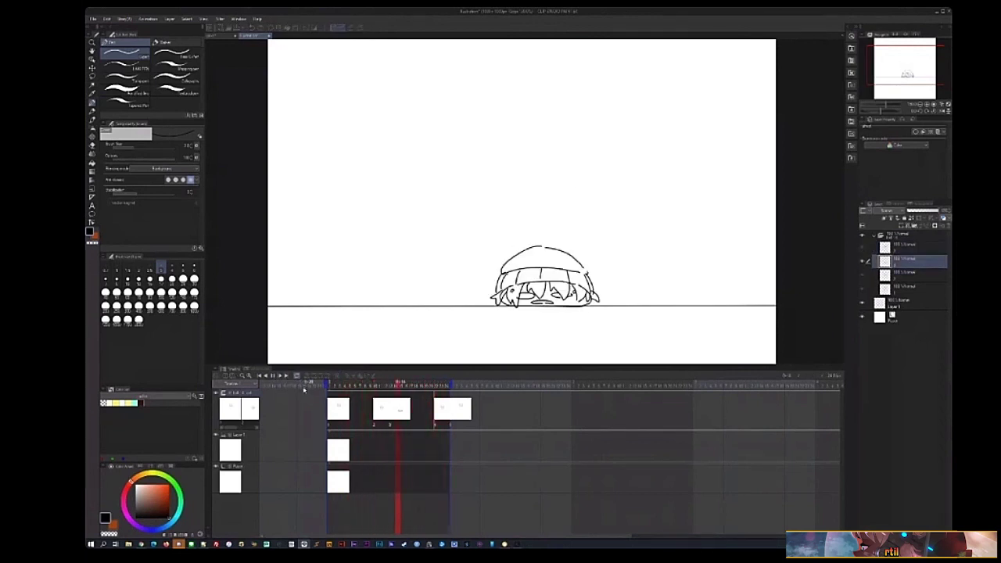
- Return the stretched pose's exposure to frame 19 and play the loop from the first frame
left_click(436, 418)
left_click_drag(421, 412, 421, 415)
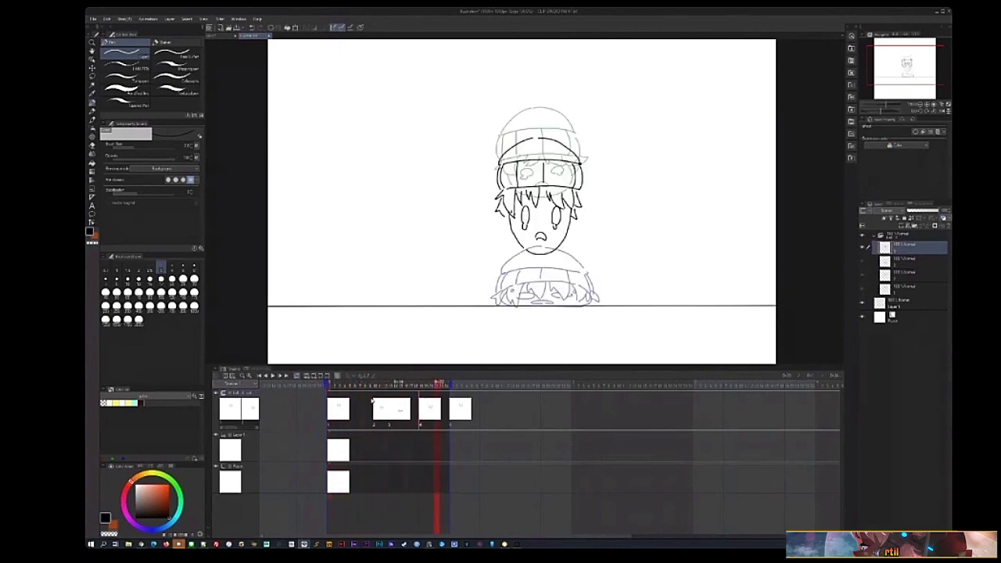
left_click(330, 385)
left_click(279, 377)
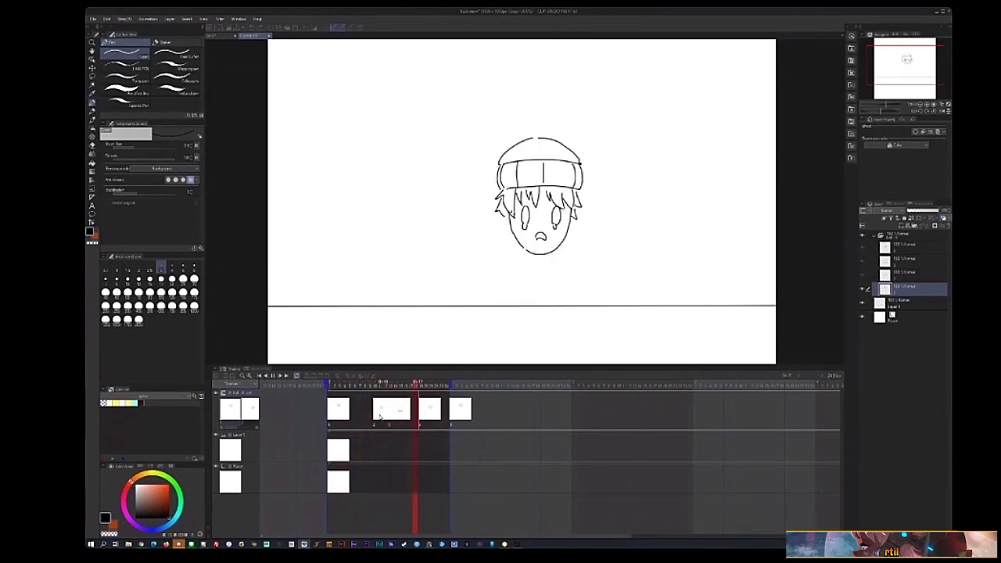
- Retime the second pose's exposure to frame 10 and the squashed pose's exposure to frame 16, and turn off onion skin
left_click(376, 420)
mouse_move(372, 386)
left_mouse_down()
mouse_move(339, 385)
mouse_move(425, 401)
mouse_move(362, 412)
mouse_move(393, 411)
mouse_move(360, 410)
mouse_move(334, 390)
left_mouse_up()
left_click(358, 409)
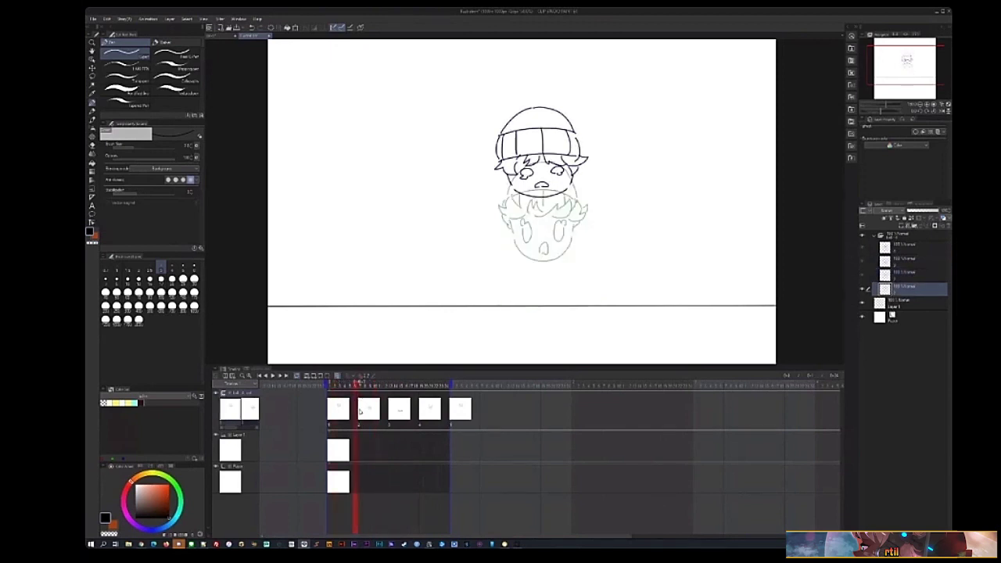
mouse_move(361, 412)
left_mouse_down()
mouse_move(377, 418)
mouse_move(375, 389)
mouse_move(389, 389)
mouse_move(405, 412)
left_mouse_up()
left_click(337, 376)
- Create a new animation cel at frame 13, between the second pose and the squashed pose, and turn on onion skin
left_click(388, 405)
left_click(390, 411)
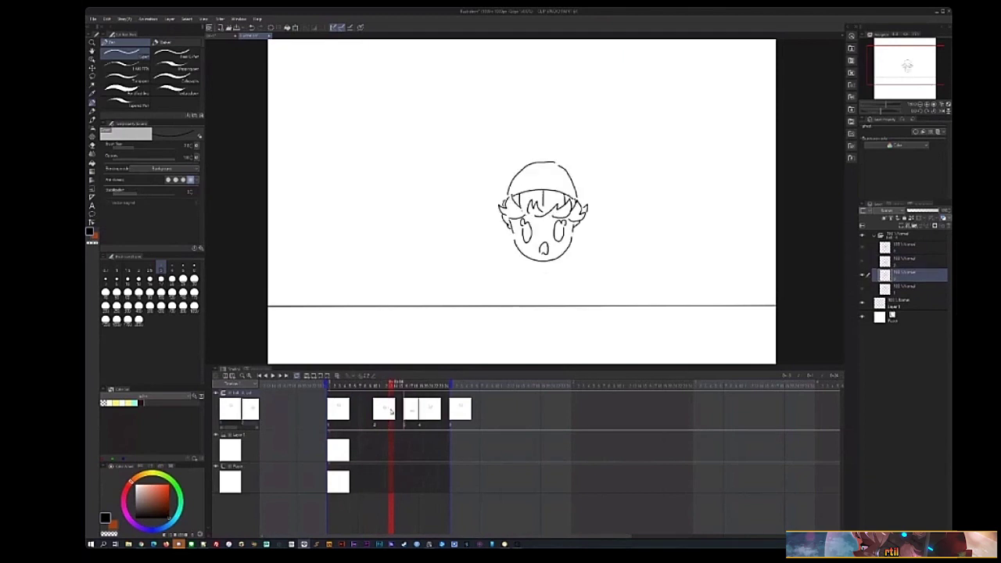
right_click(389, 413)
left_click(389, 415)
right_click(389, 414)
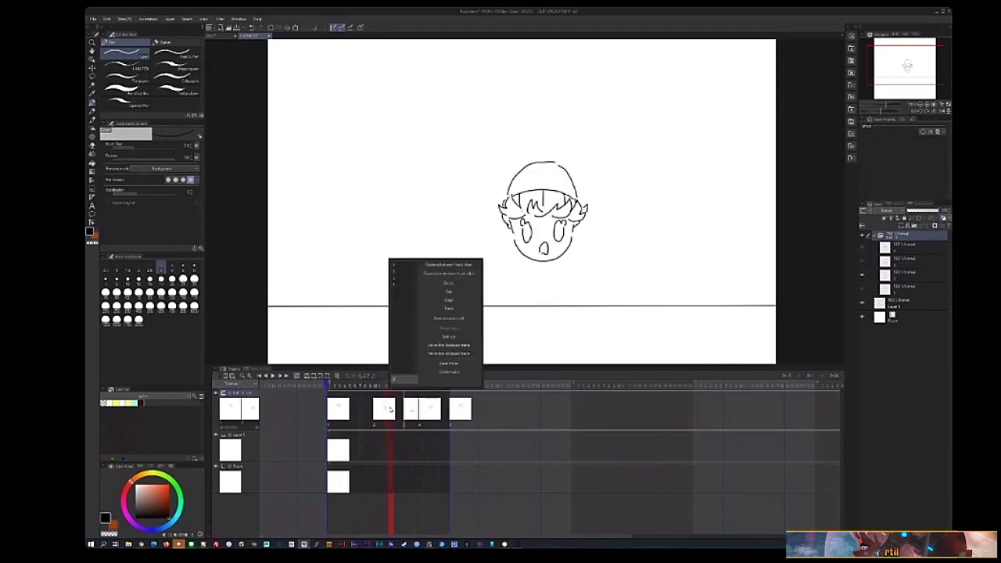
left_click(442, 322)
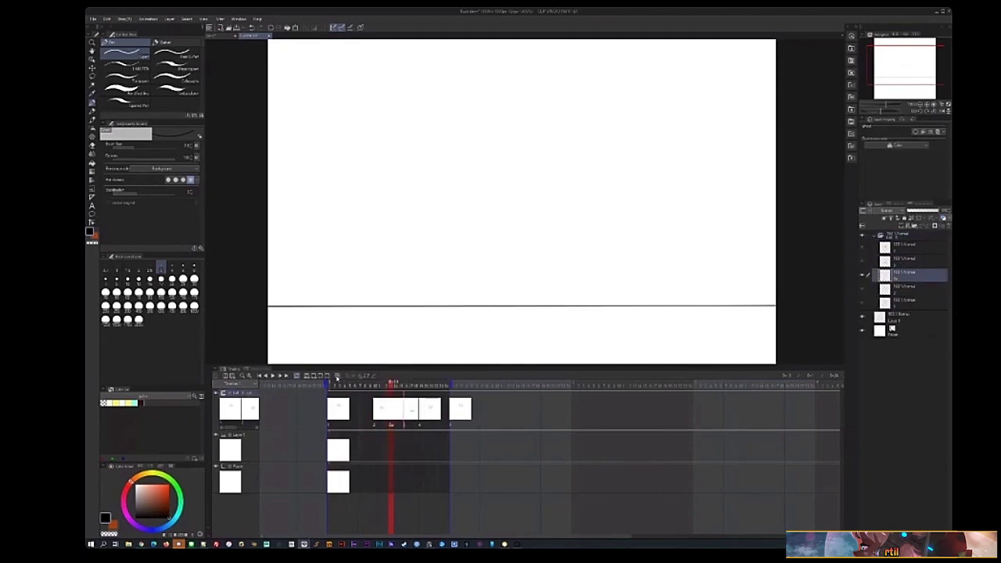
left_click(337, 377)
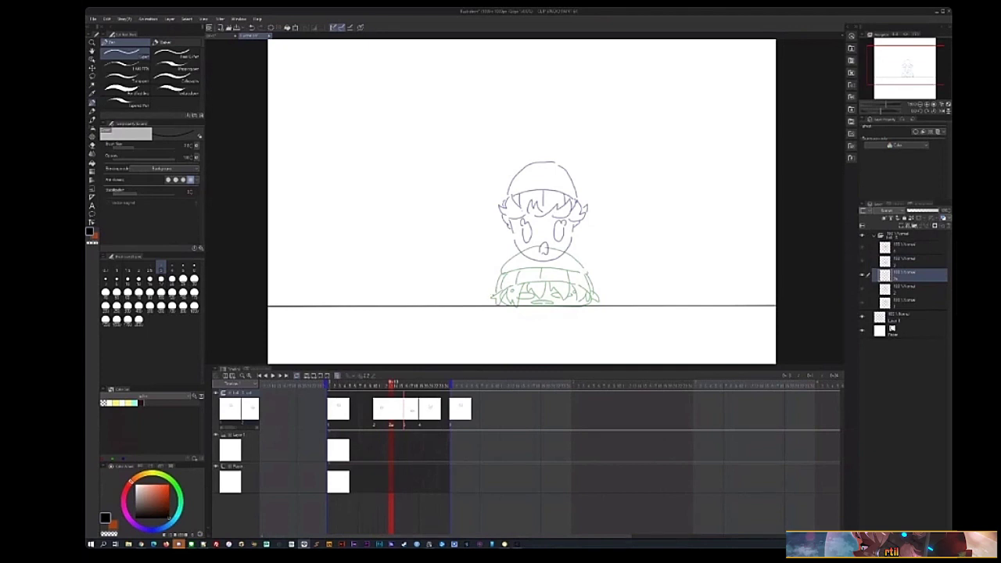
- Draw a wide curved brow line with upward-spiking hair across it for a flatter impact pose just above the ground line
mouse_move(499, 277)
left_mouse_down()
mouse_move(492, 291)
mouse_move(518, 273)
mouse_move(570, 279)
left_mouse_up()
key("ctrl+z")
key("ctrl+z")
mouse_move(491, 278)
left_mouse_down()
mouse_move(488, 296)
mouse_move(502, 274)
mouse_move(504, 299)
mouse_move(507, 280)
mouse_move(521, 292)
mouse_move(596, 299)
left_mouse_up()
key("ctrl+z")
mouse_move(534, 277)
left_mouse_down()
mouse_move(526, 291)
mouse_move(548, 279)
mouse_move(573, 290)
mouse_move(582, 278)
mouse_move(599, 301)
left_mouse_up()
mouse_move(552, 266)
left_mouse_down()
mouse_move(582, 255)
mouse_move(566, 271)
left_mouse_up()
left_click_drag(513, 316, 511, 328)
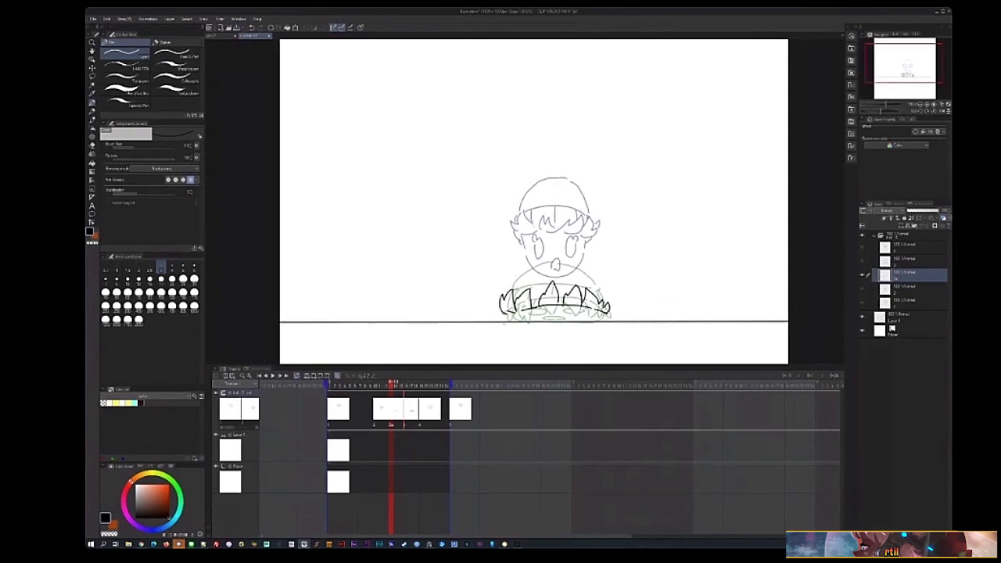
- Redraw the curved brow line wider and add the flattened face's side corners down to the ground line
key("r")
mouse_move(626, 219)
left_mouse_down()
mouse_move(637, 183)
mouse_move(575, 286)
mouse_move(637, 230)
mouse_move(536, 84)
mouse_move(331, 141)
mouse_move(438, 351)
mouse_move(711, 326)
mouse_move(725, 139)
mouse_move(467, 45)
mouse_move(315, 242)
mouse_move(501, 344)
mouse_move(749, 270)
mouse_move(744, 237)
mouse_move(740, 245)
mouse_move(762, 208)
mouse_move(702, 196)
left_mouse_up()
key("p")
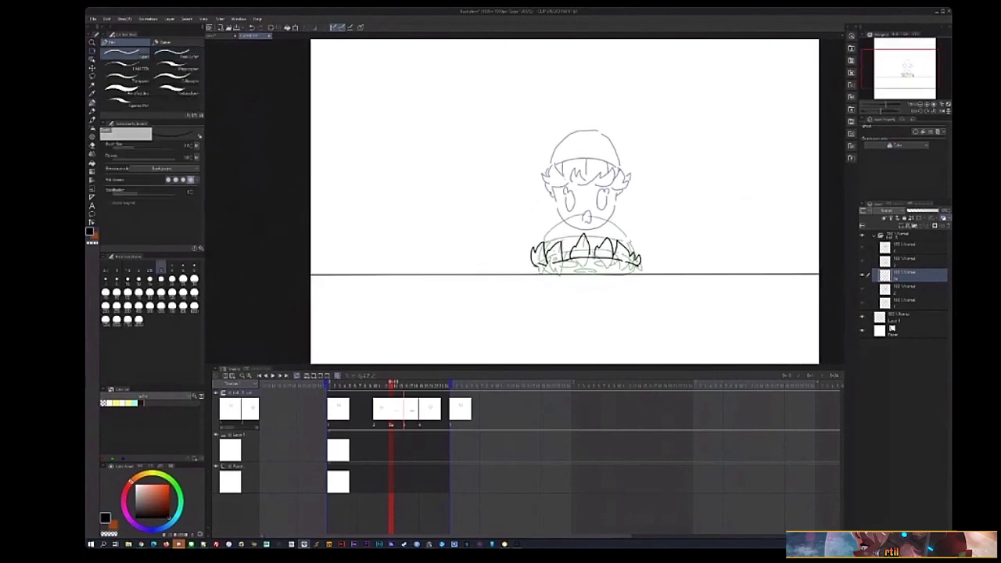
key("ctrl+z")
left_click_drag(539, 266, 550, 274)
mouse_move(650, 267)
left_mouse_down()
mouse_move(633, 273)
mouse_move(657, 269)
left_mouse_up()
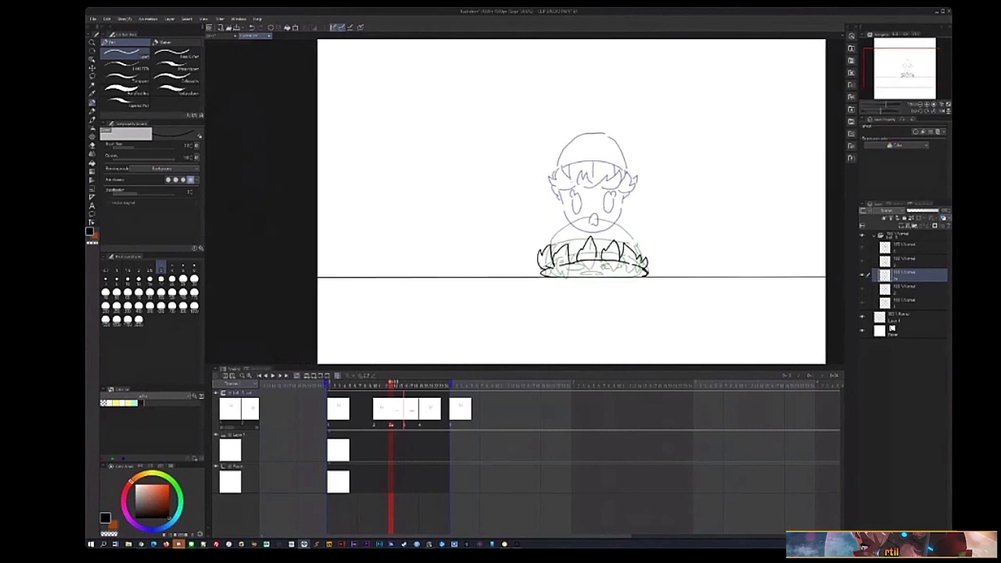
- Add squashed eyes, a flat mouth and a low hat dome to the impact pose, and play the loop
mouse_move(561, 271)
left_mouse_down()
mouse_move(624, 271)
mouse_move(601, 273)
mouse_move(592, 244)
mouse_move(645, 248)
left_mouse_up()
mouse_move(568, 265)
left_mouse_down()
mouse_move(575, 245)
mouse_move(600, 245)
mouse_move(599, 227)
mouse_move(639, 252)
left_mouse_up()
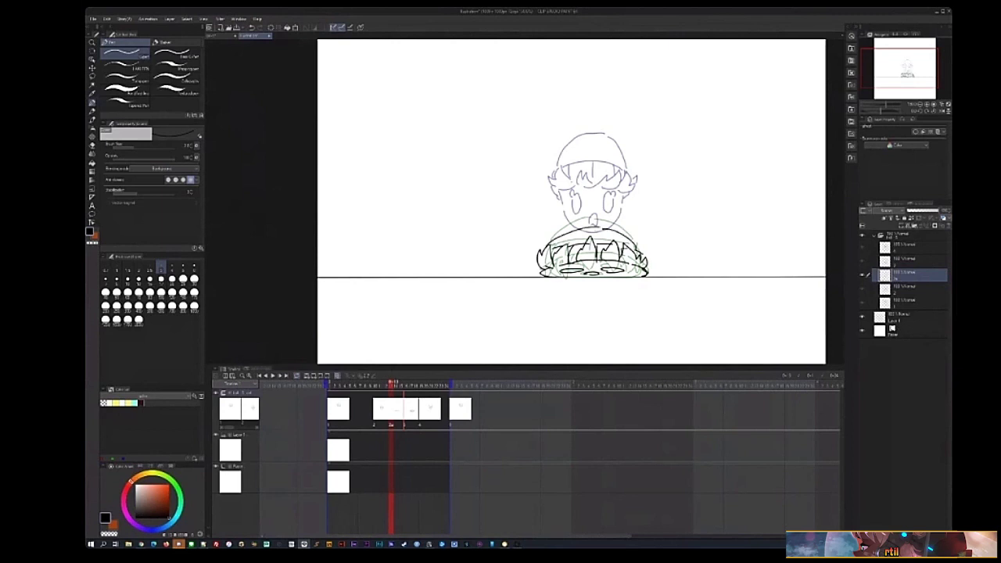
left_click(272, 375)
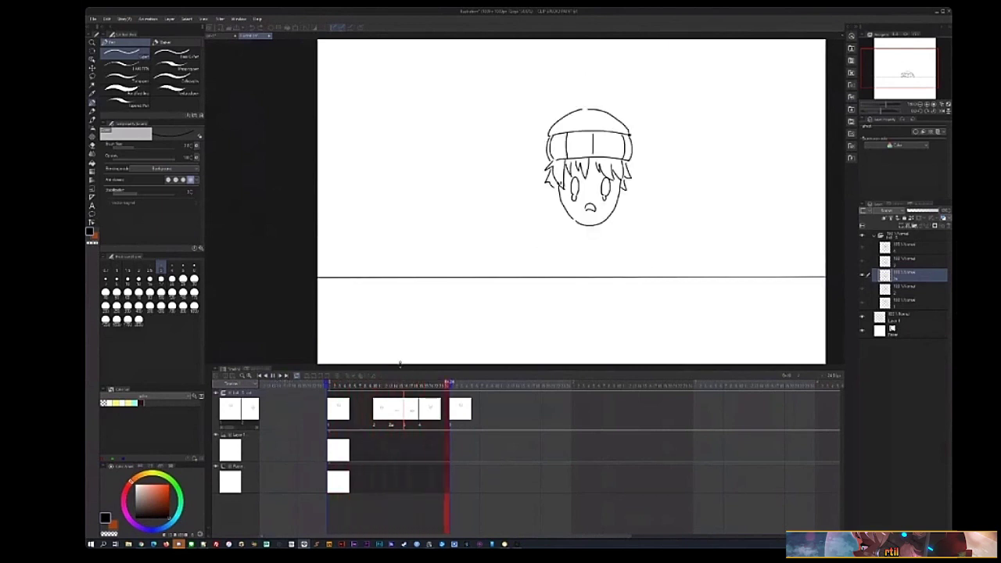
- Shift the first pose's cel a few frames later on the timeline and create a new animation cel just after it
left_click(422, 405)
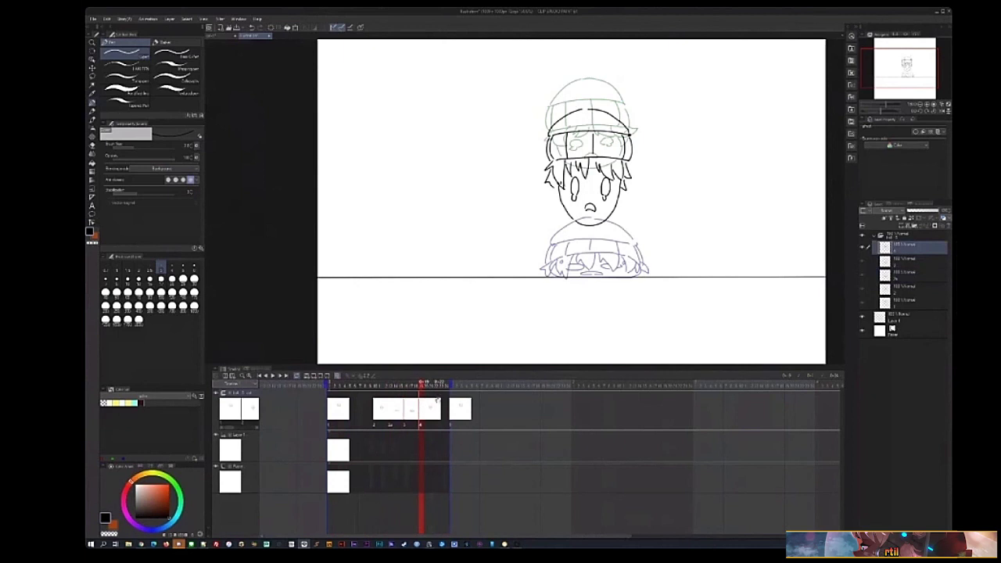
left_click_drag(438, 401, 427, 417)
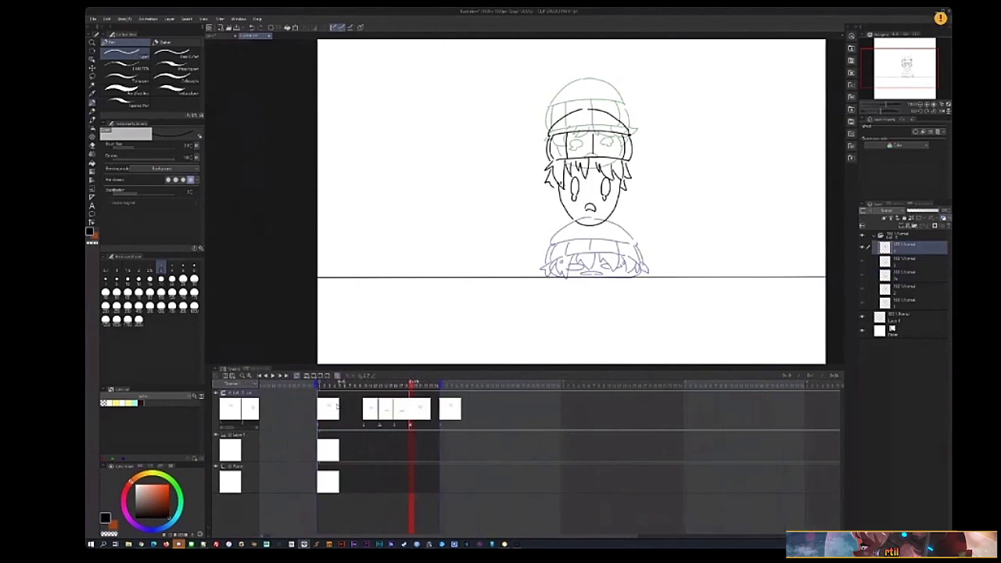
left_click(335, 409)
left_click(334, 408)
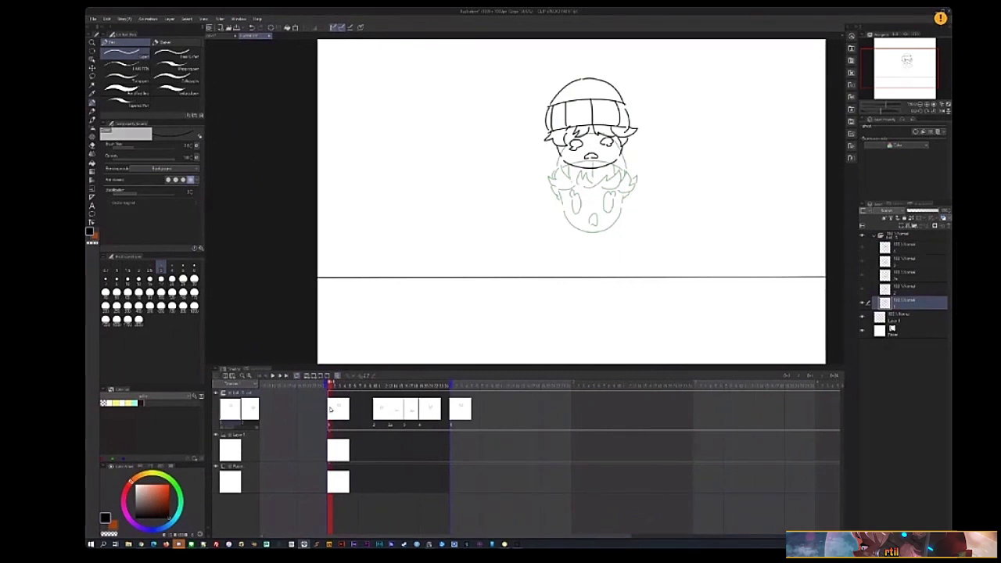
left_click_drag(345, 413, 361, 413)
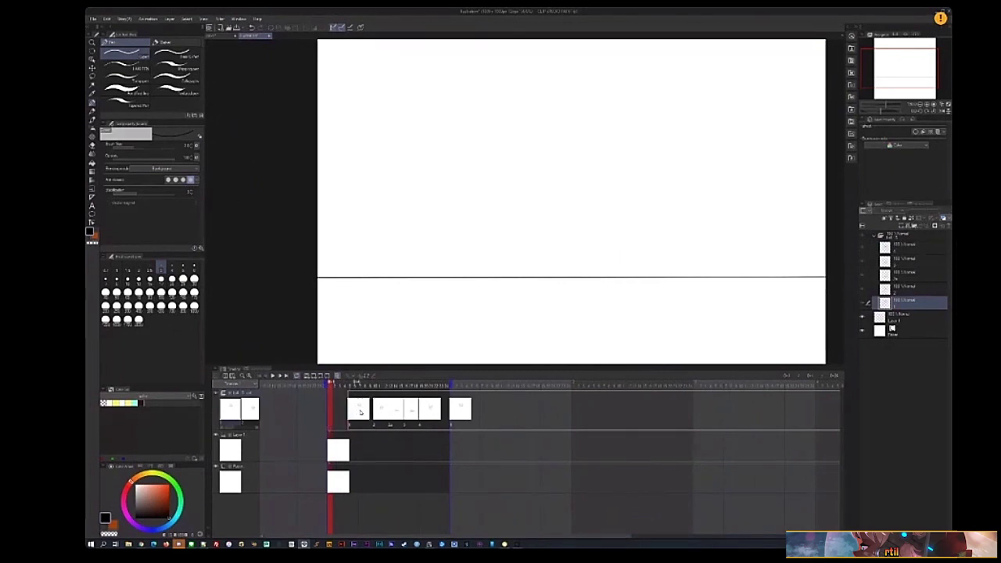
right_click(361, 413)
left_click(411, 320)
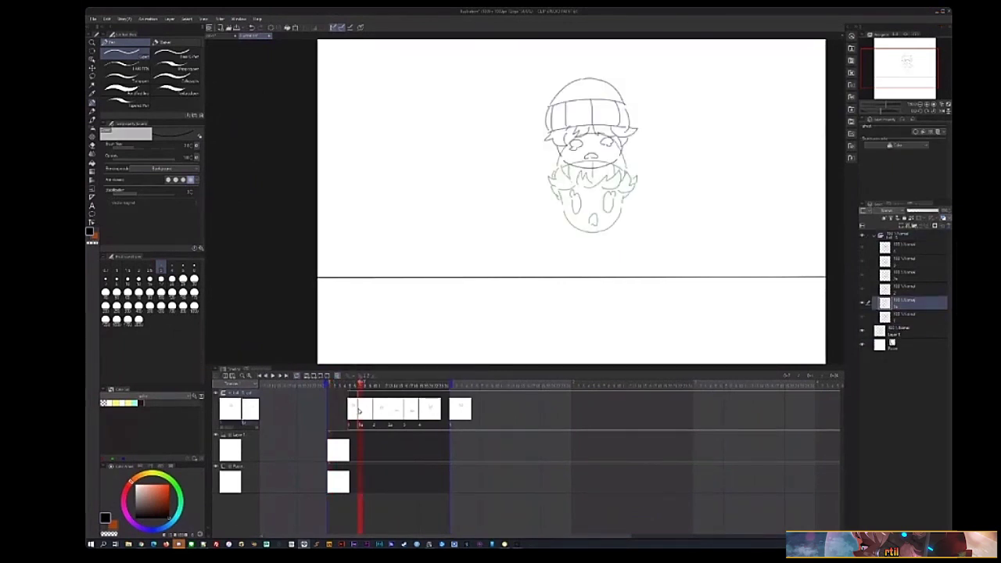
- Move the new empty cel to the first frame and place the first pose's cel a few frames after it
left_click_drag(330, 410, 344, 413)
left_click(349, 413)
left_click(335, 412)
left_click(330, 411)
left_click(331, 411)
left_click_drag(547, 206, 517, 295)
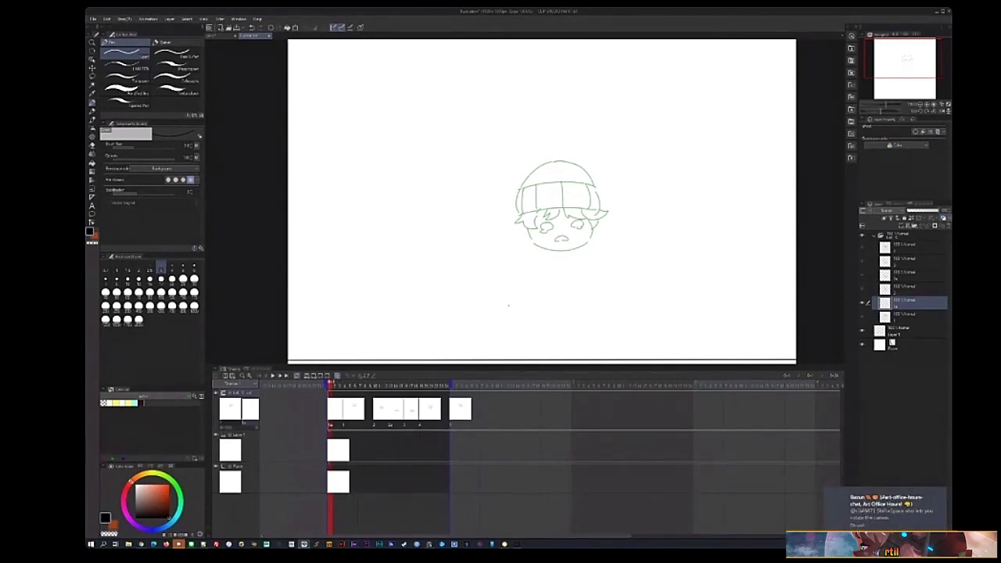
mouse_move(539, 266)
left_mouse_down()
mouse_move(516, 277)
mouse_move(519, 263)
mouse_move(611, 197)
mouse_move(456, 195)
mouse_move(568, 300)
mouse_move(701, 143)
mouse_move(355, 204)
mouse_move(597, 356)
mouse_move(681, 262)
mouse_move(681, 281)
mouse_move(706, 231)
mouse_move(705, 266)
mouse_move(678, 229)
left_mouse_up()
key("ctrl+z")
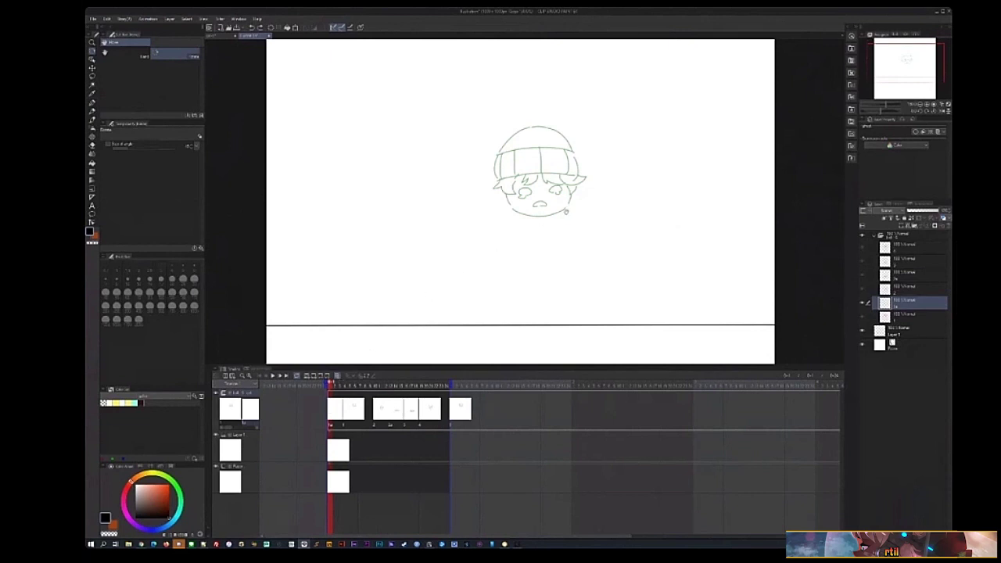
left_click_drag(567, 212, 545, 245)
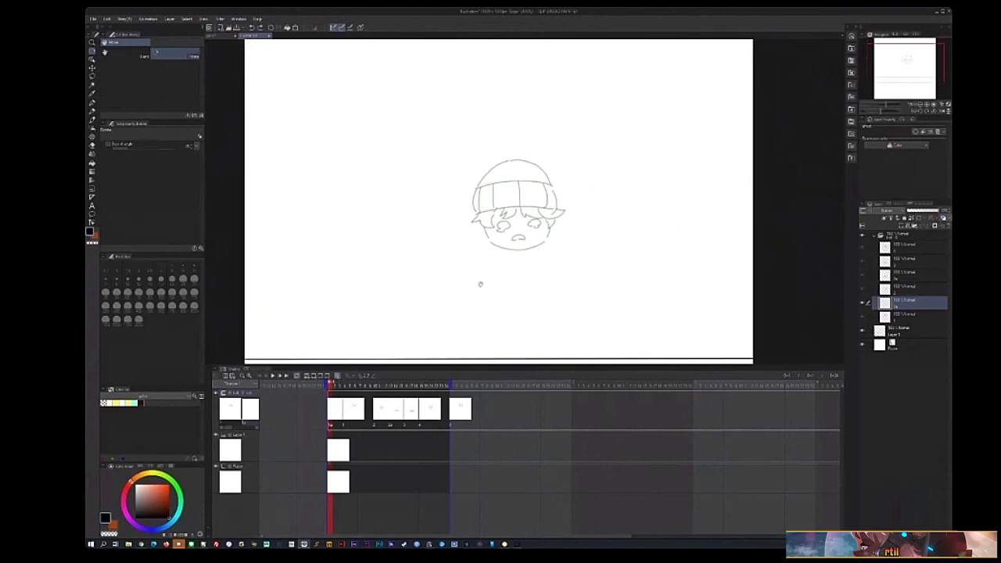
- Assign the rebound pose's cel to the first frame and slide the empty in-between cel just after it as an onion skin guide
left_click(344, 409)
left_click(337, 405)
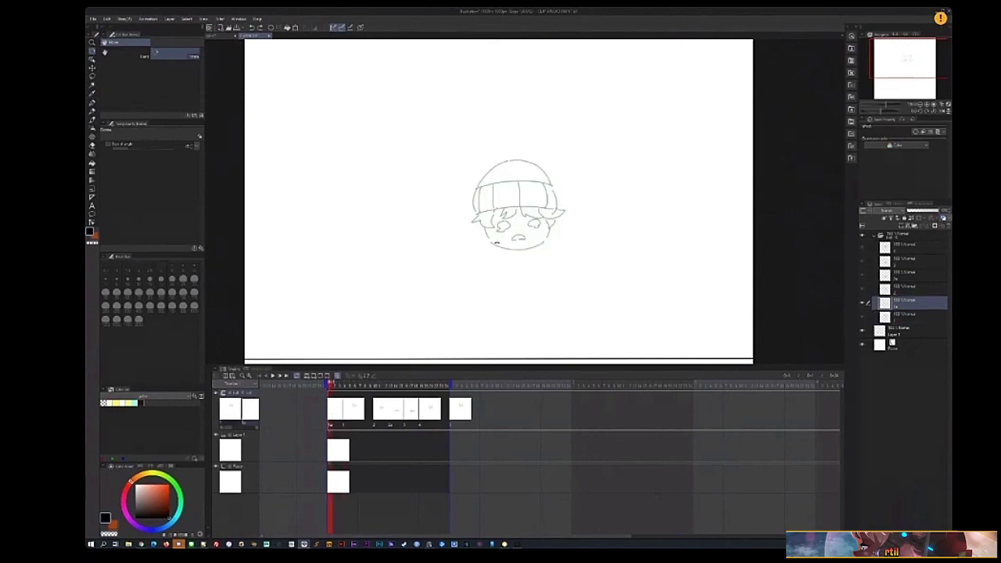
key("p")
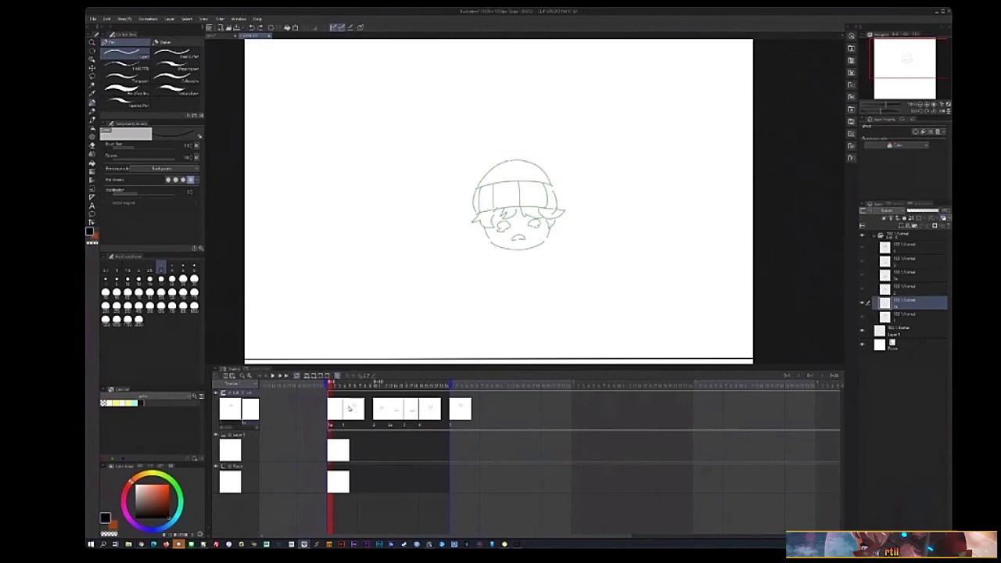
right_click(332, 411)
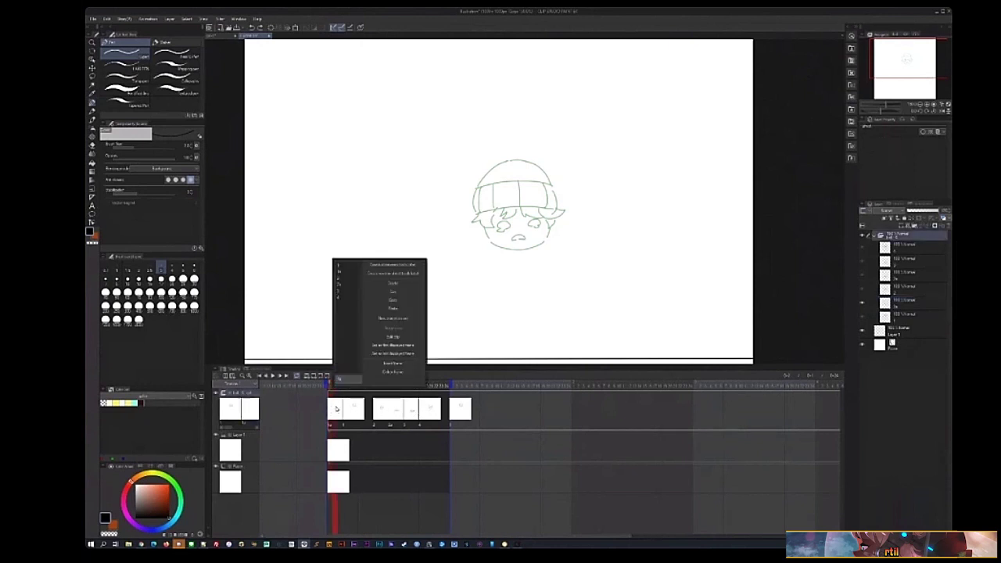
left_click(354, 300)
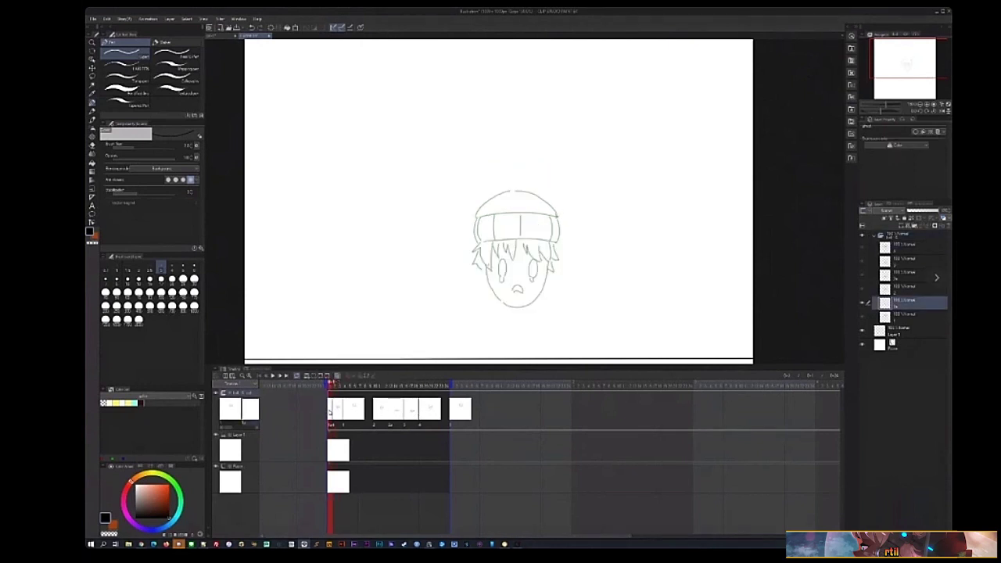
left_click_drag(339, 416, 335, 414)
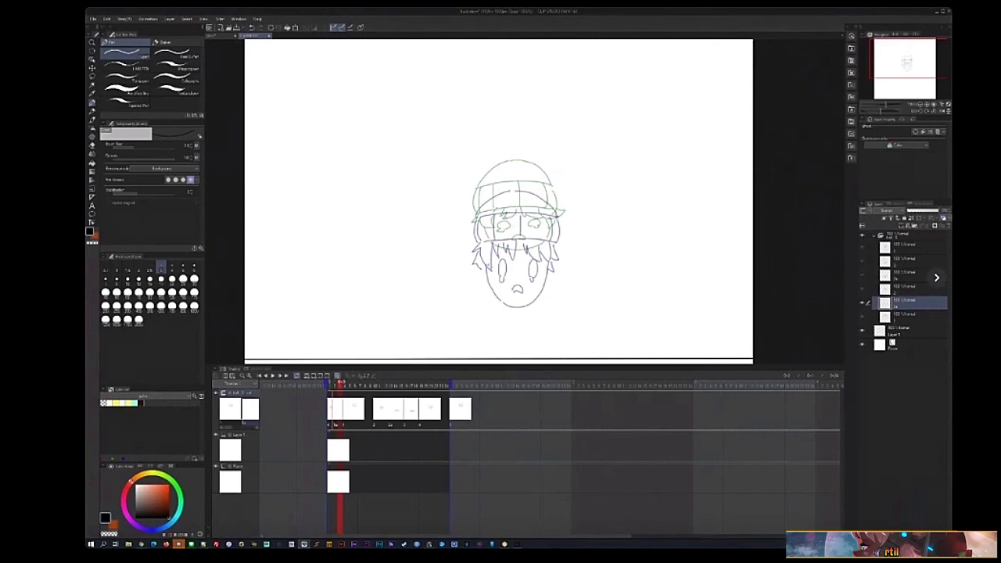
- Draw the in-between's hat band with its vertical seams and the hair fringe, midway between the rebound and top poses
mouse_move(516, 220)
left_mouse_down()
mouse_move(519, 229)
mouse_move(524, 218)
mouse_move(501, 214)
mouse_move(565, 213)
left_mouse_up()
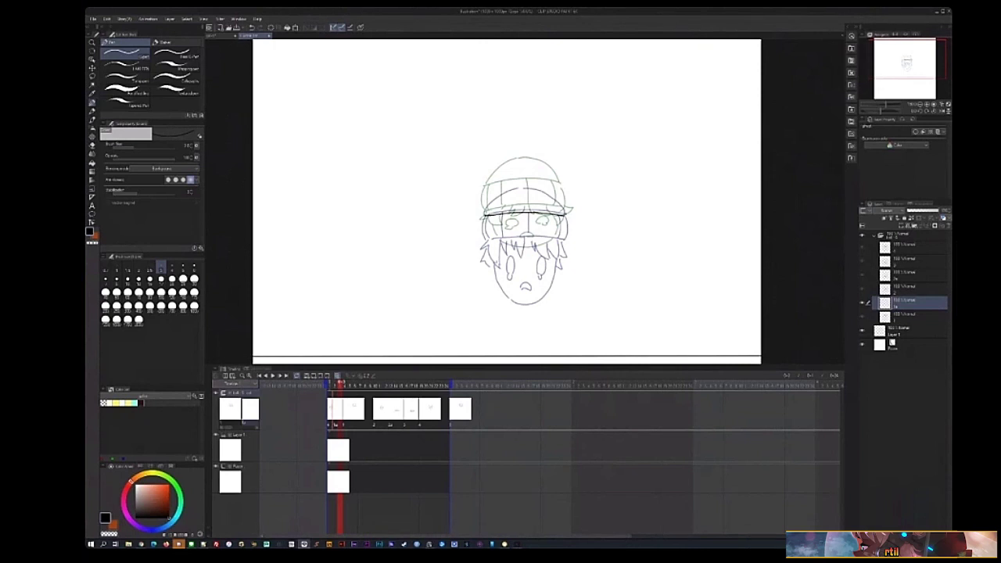
mouse_move(483, 194)
left_mouse_down()
mouse_move(482, 217)
mouse_move(557, 187)
left_mouse_up()
key("ctrl+z")
mouse_move(487, 187)
left_mouse_down()
mouse_move(561, 187)
mouse_move(569, 215)
mouse_move(505, 216)
mouse_move(486, 206)
mouse_move(483, 228)
mouse_move(495, 234)
mouse_move(532, 224)
left_mouse_up()
key("ctrl+z")
left_click_drag(539, 217, 564, 228)
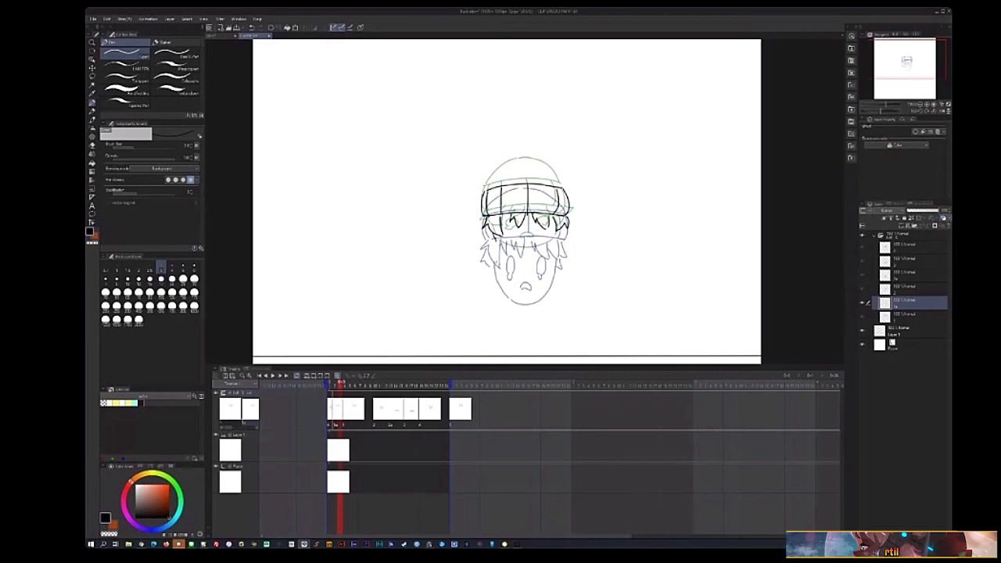
- Draw the in-between's teary eyes, small mouth and chin curve below the fringe
mouse_move(498, 246)
left_mouse_down()
mouse_move(525, 257)
mouse_move(553, 246)
mouse_move(519, 255)
mouse_move(553, 246)
mouse_move(536, 251)
mouse_move(518, 226)
left_mouse_up()
key("ctrl+z")
key("ctrl+z")
mouse_move(509, 234)
left_mouse_down()
mouse_move(513, 245)
mouse_move(542, 235)
mouse_move(545, 246)
left_mouse_up()
key("ctrl+z")
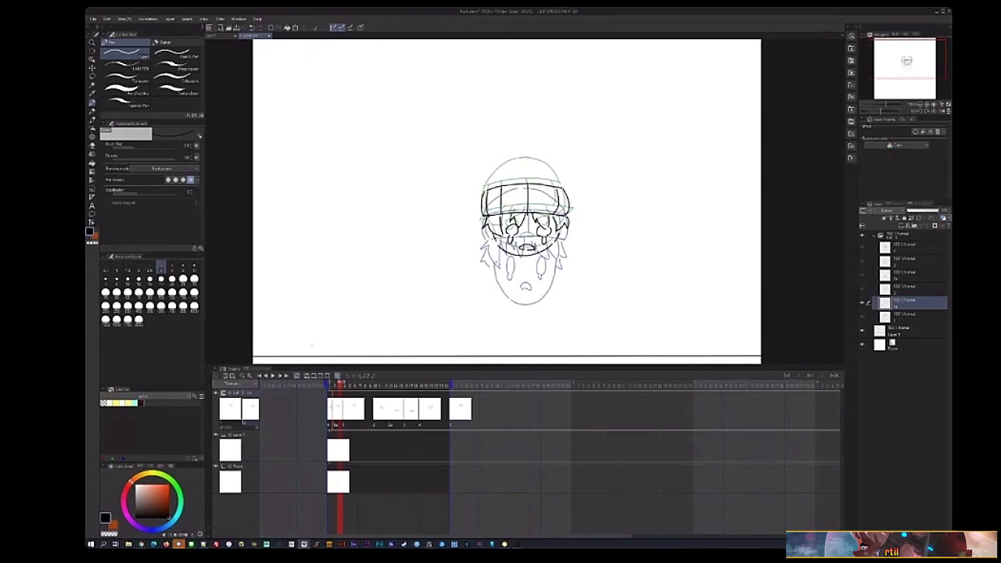
- Erase the in-between's chin curve and redraw it lower so the face is longer
left_click(330, 409)
left_click(334, 411)
key("e")
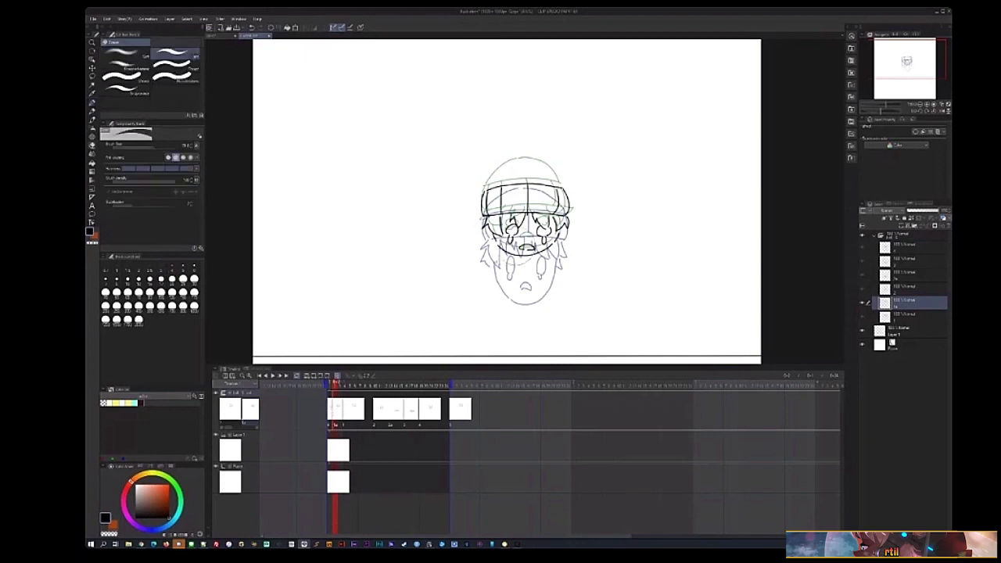
mouse_move(523, 244)
left_mouse_down()
mouse_move(534, 246)
mouse_move(513, 255)
mouse_move(533, 255)
left_mouse_up()
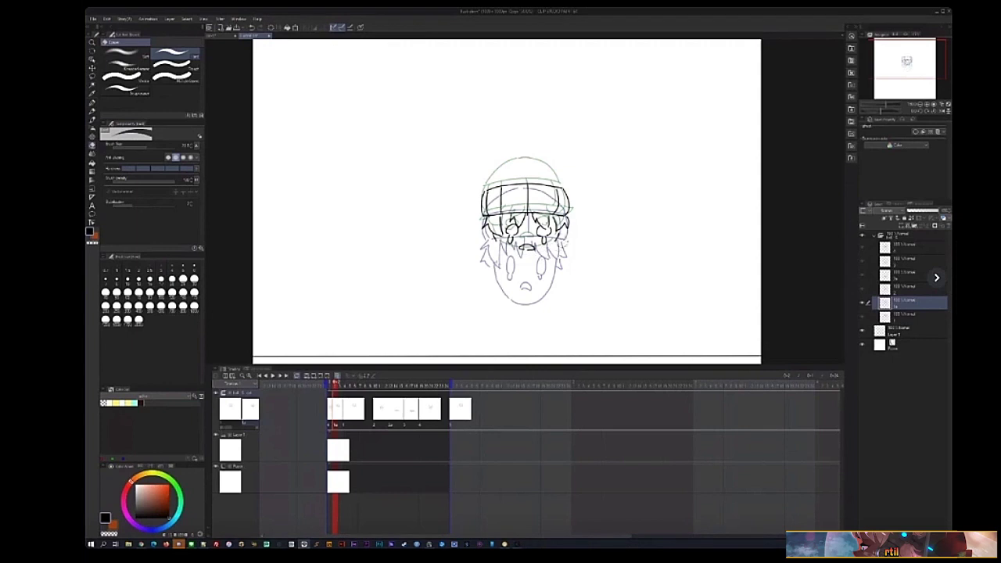
key("p")
key("p")
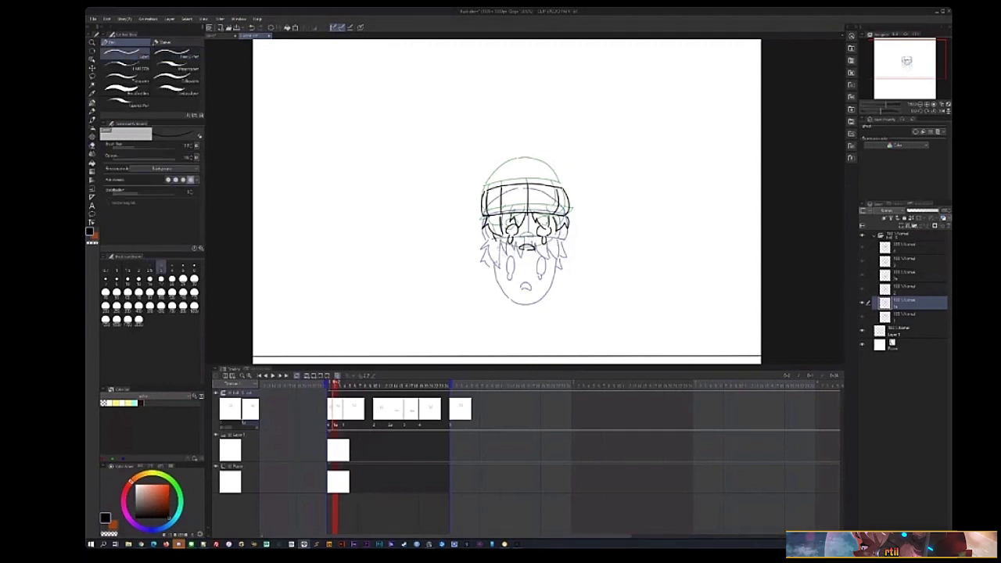
mouse_move(497, 244)
left_mouse_down()
mouse_move(524, 270)
mouse_move(514, 264)
mouse_move(534, 270)
mouse_move(510, 259)
mouse_move(555, 258)
left_mouse_up()
key("ctrl+z")
key("ctrl+z")
left_click_drag(567, 234, 561, 246)
- Take the rebound guide cel off the first frame so the in-between starts there, and play the loop
left_click(331, 403)
left_click(334, 407)
left_click(279, 378)
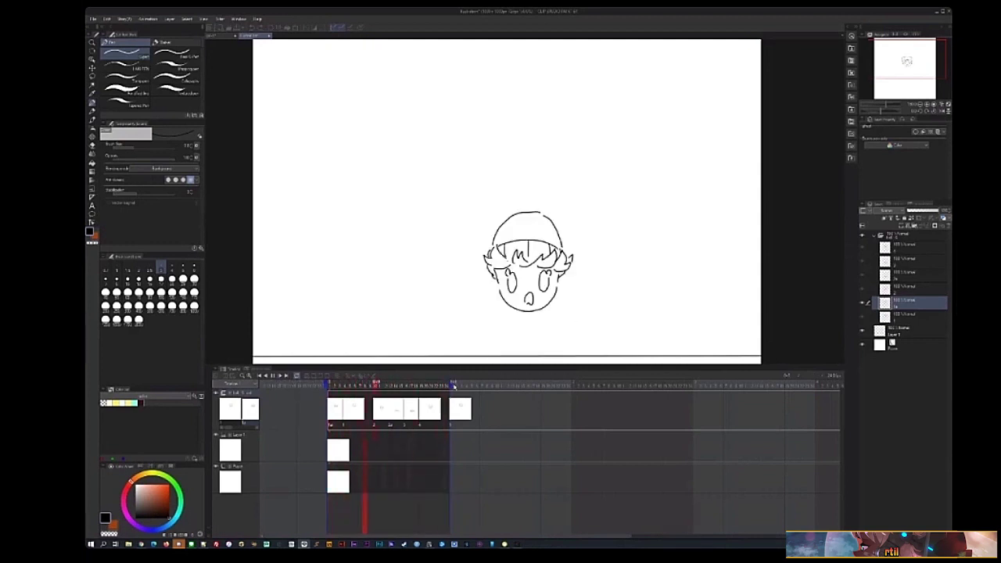
- Pull the loop's end point a few frames earlier and replay the animation
left_click(436, 383)
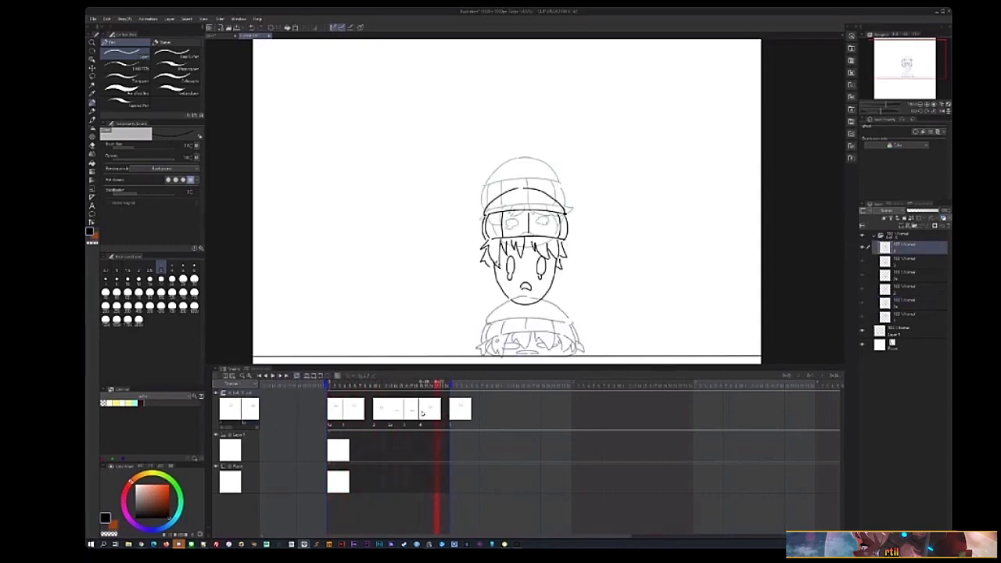
left_click(422, 381)
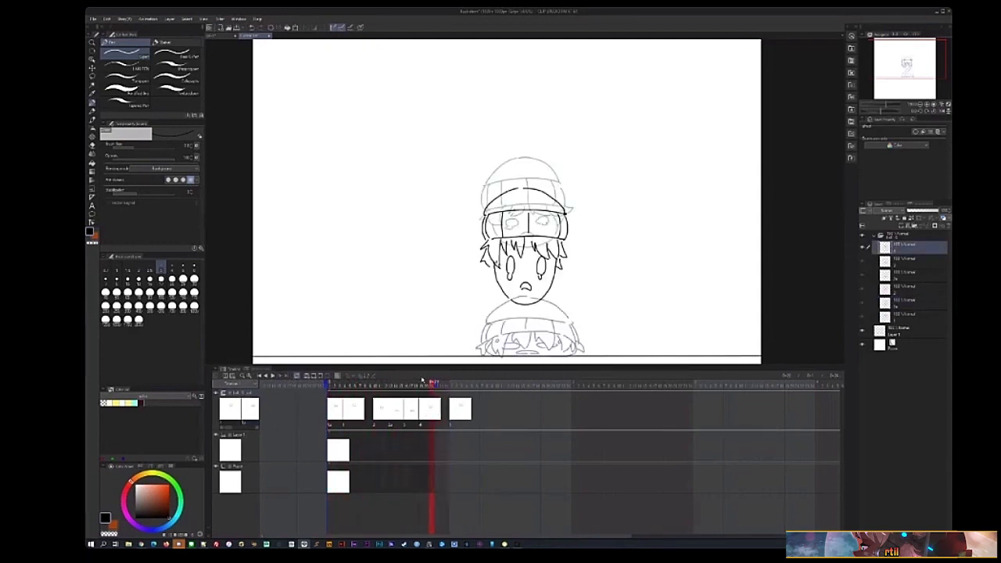
left_click(272, 377)
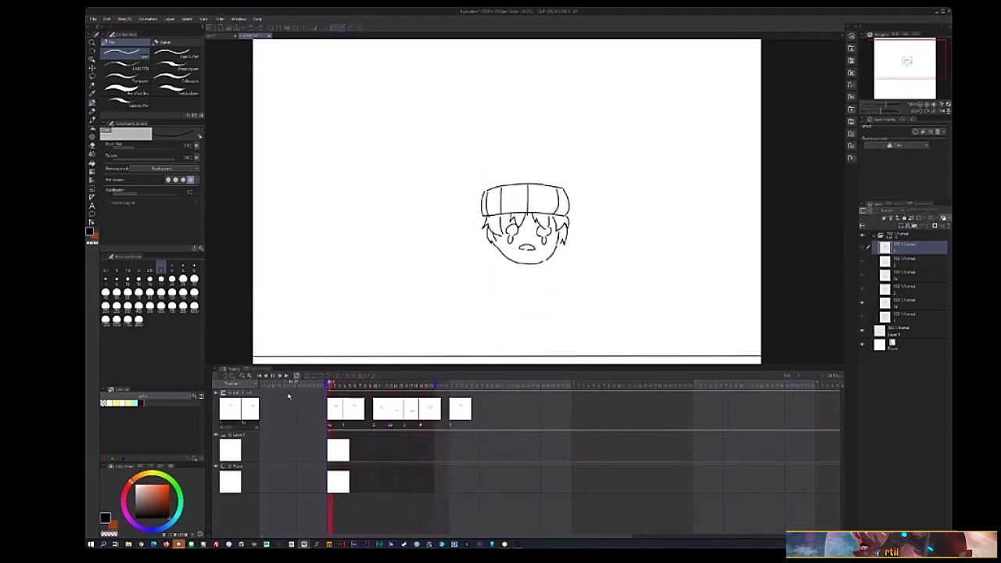
- Compare the in-between with the top pose and add the missing hat dome above the in-between's band
left_click(346, 413)
left_click(335, 409)
left_click(346, 412)
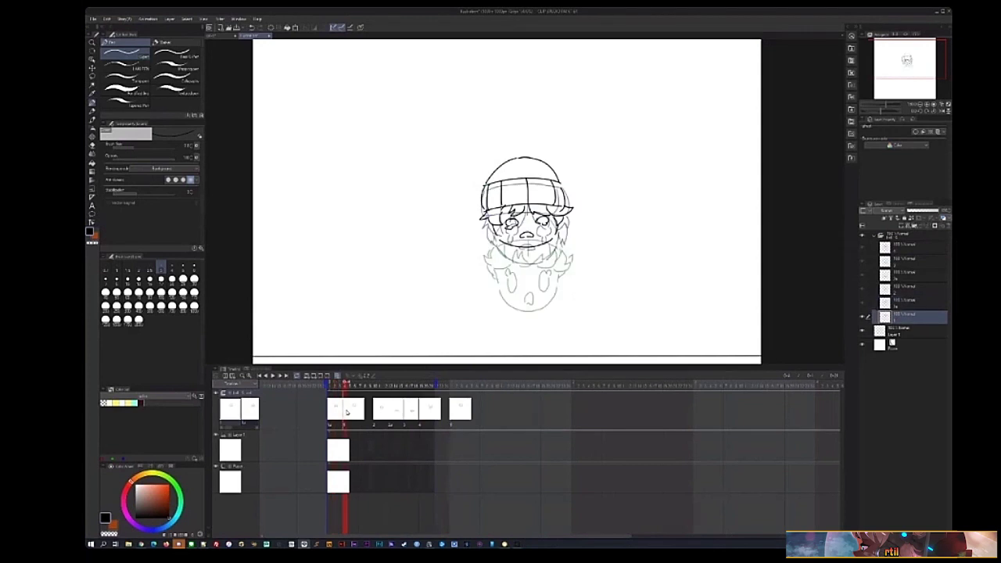
left_click(333, 407)
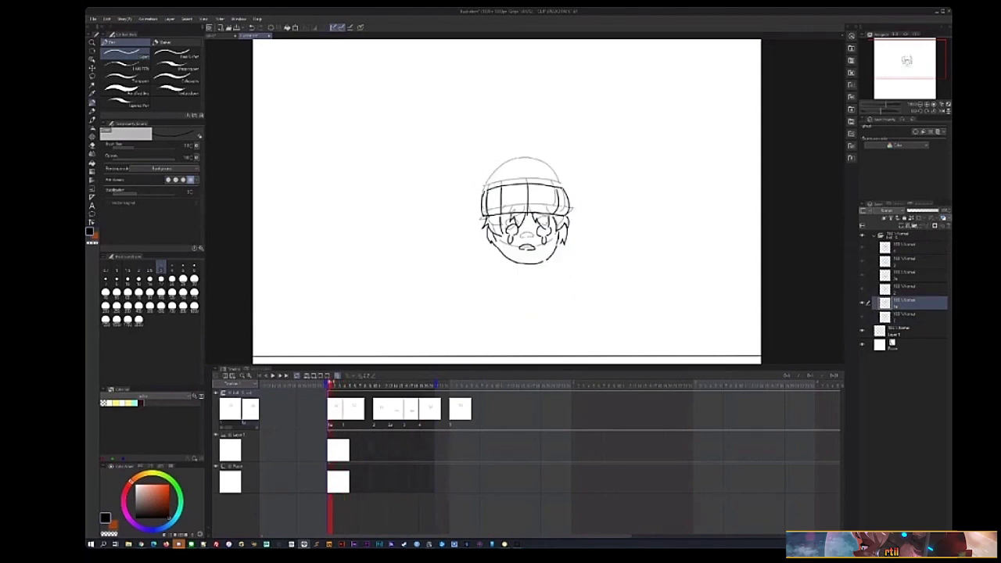
left_click_drag(483, 189, 516, 166)
- Shift the top pose's drawing slightly upward with the Move layer tool and play the loop
left_click(347, 404)
key("k")
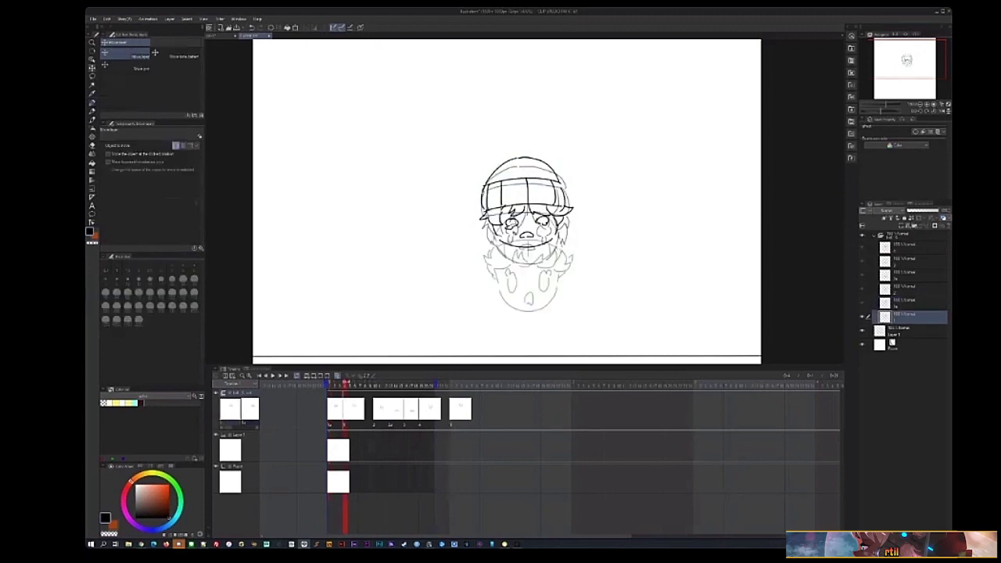
left_click_drag(535, 201, 532, 212)
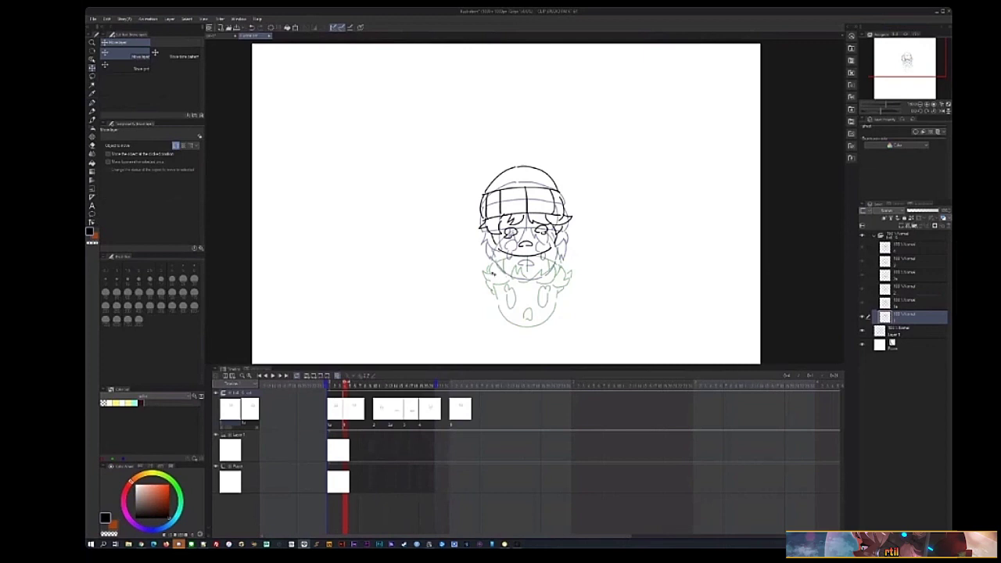
left_click(273, 375)
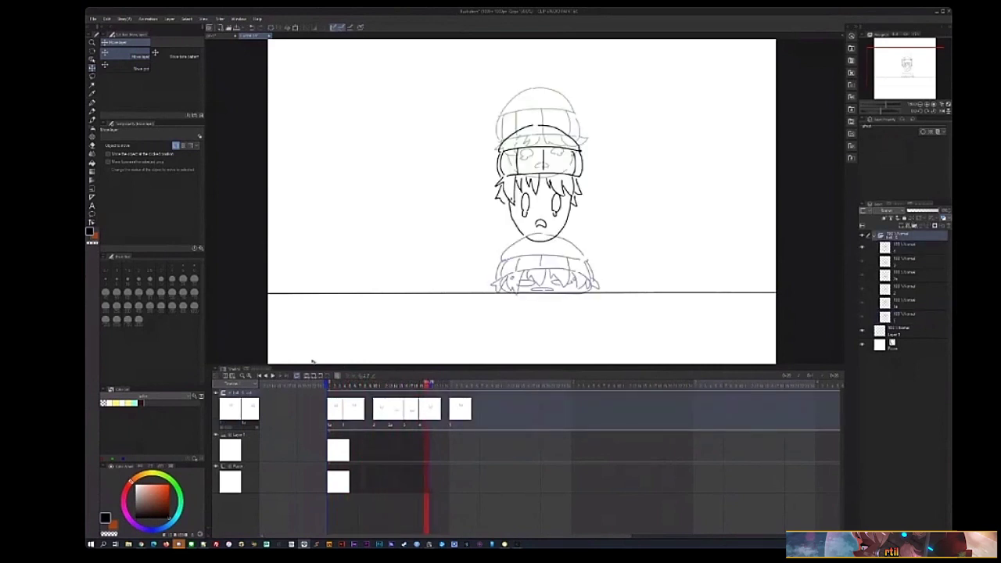
left_click(273, 377)
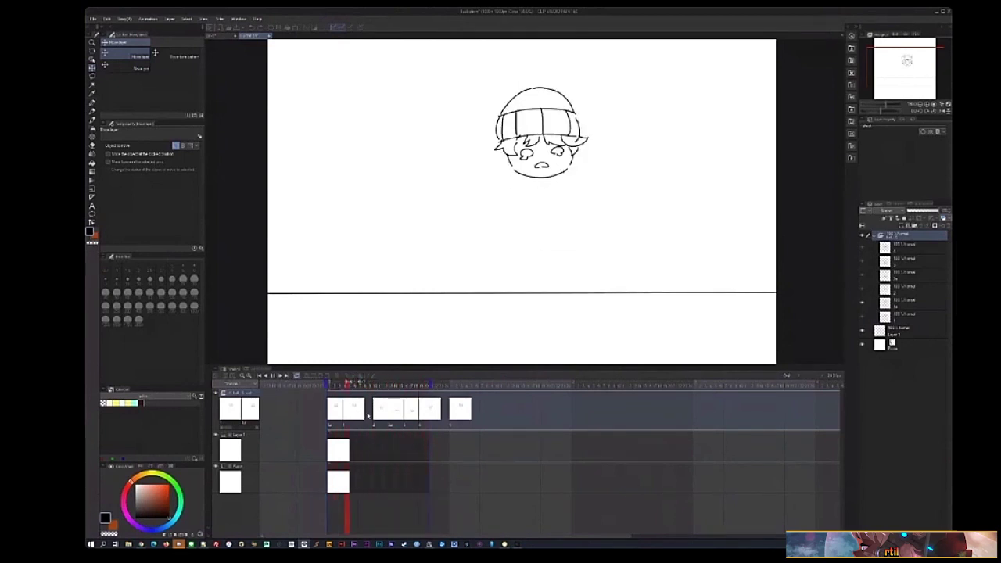
- Move all cels after the top pose three frames earlier, shorten the loop's end point to match, and play it
left_click(369, 411)
left_click_drag(397, 418, 437, 422)
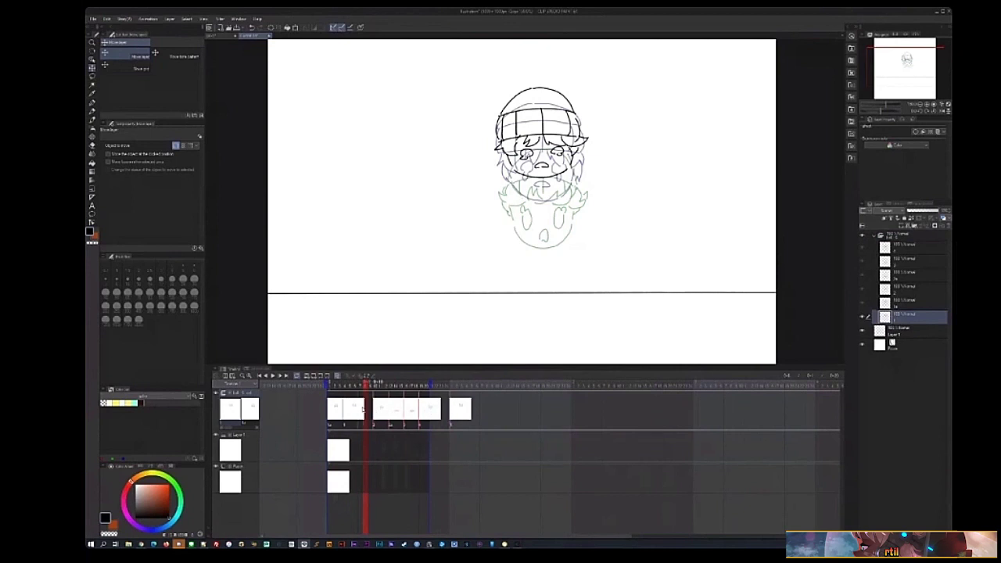
left_click_drag(373, 410, 360, 409)
left_click_drag(430, 385, 414, 384)
left_click(402, 447)
left_click(273, 376)
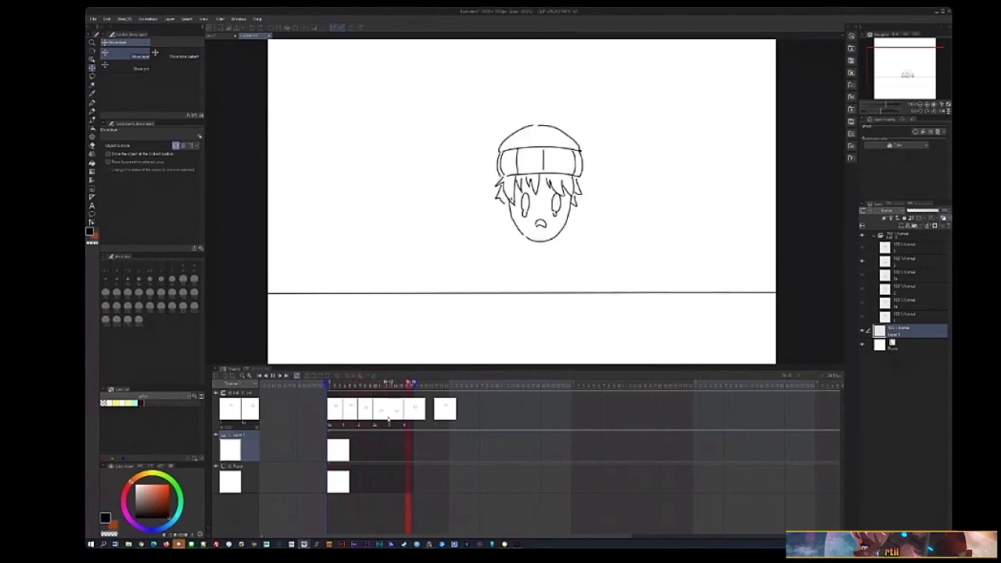
- Move the top pose and all following cels three frames later, extend the loop's end point to match, and replay it
left_click(412, 405)
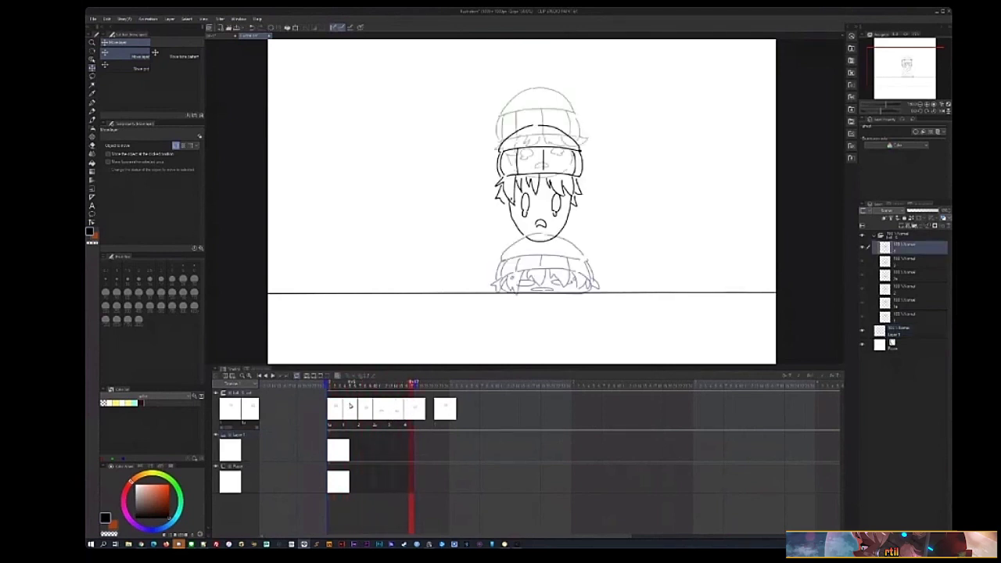
left_click(352, 407)
left_click(357, 384)
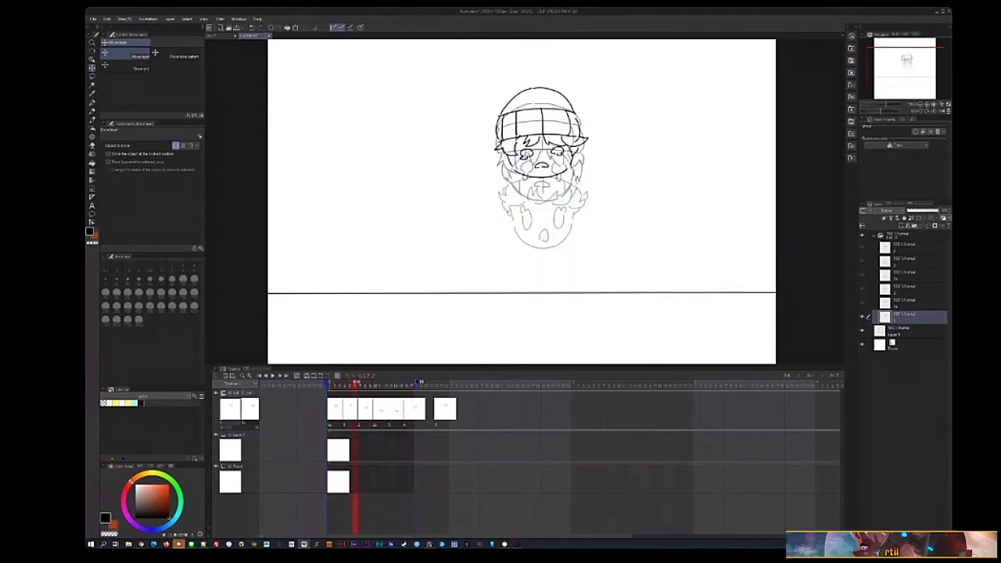
mouse_move(420, 383)
left_mouse_down()
mouse_move(432, 383)
mouse_move(349, 424)
mouse_move(359, 413)
left_mouse_up()
left_click(345, 413)
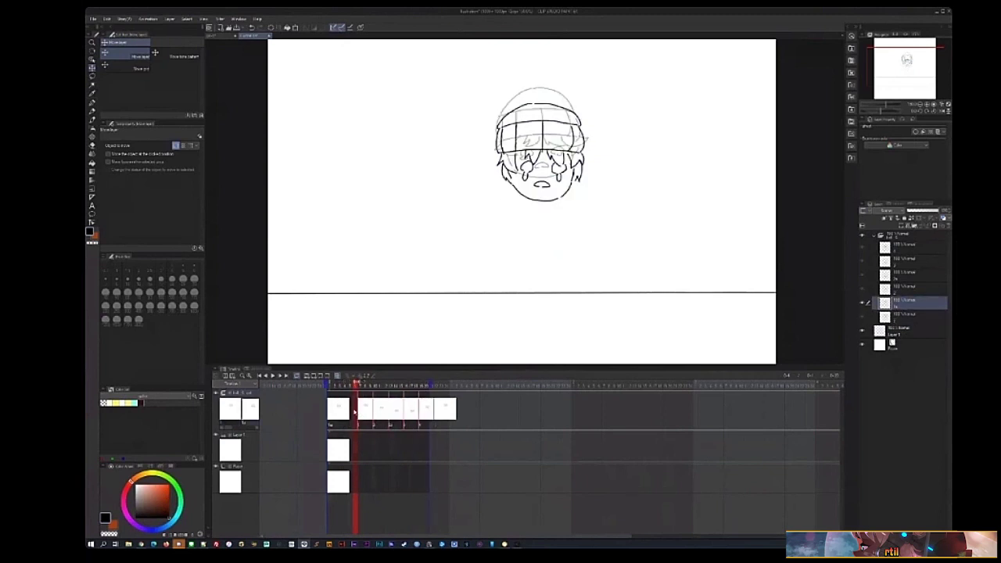
left_click(358, 413)
left_click(274, 376)
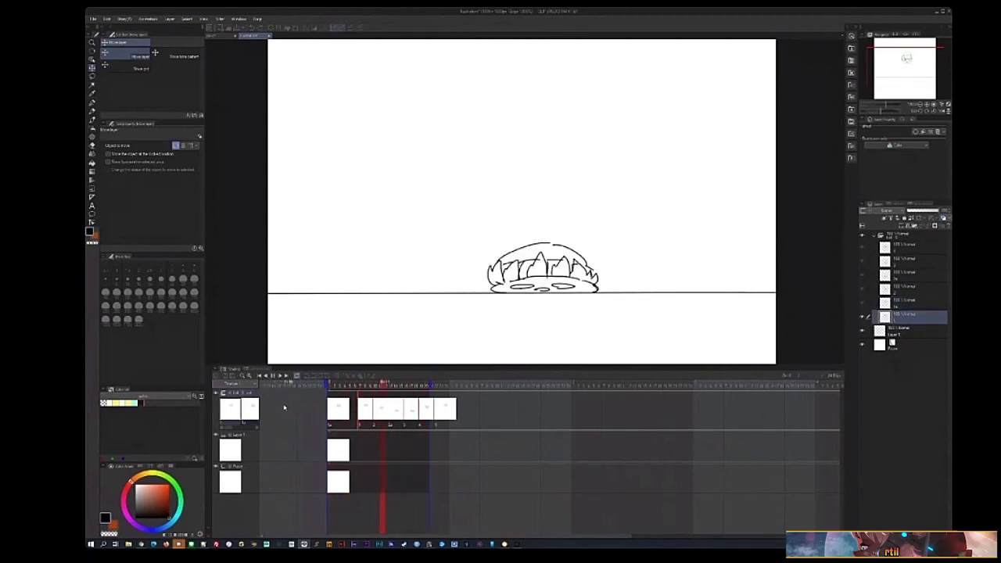
left_click(358, 413)
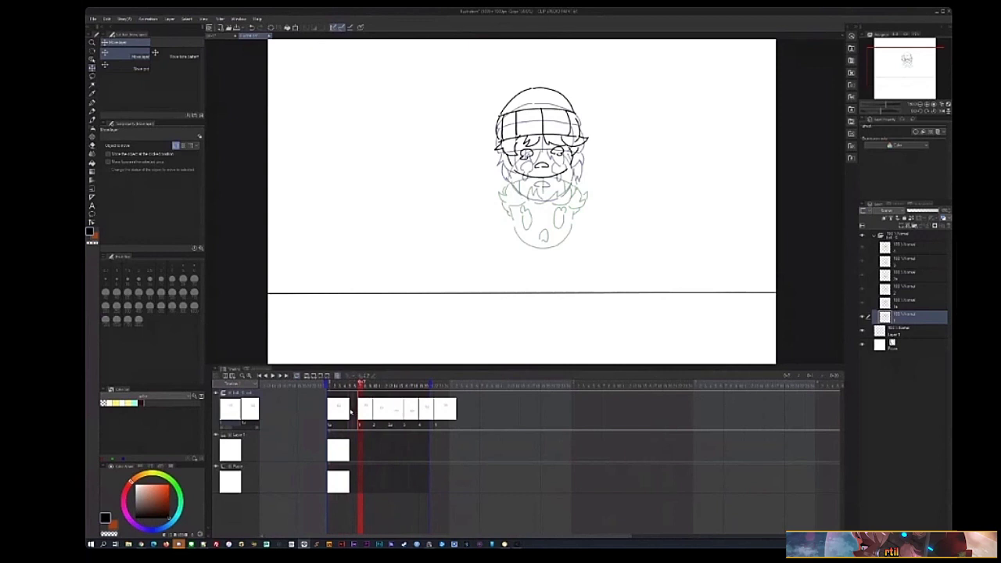
- Move the top pose's cel one frame earlier on the timeline and play the loop
mouse_move(351, 412)
left_mouse_down()
mouse_move(338, 409)
mouse_move(358, 412)
left_mouse_up()
left_click(331, 408)
left_click(273, 376)
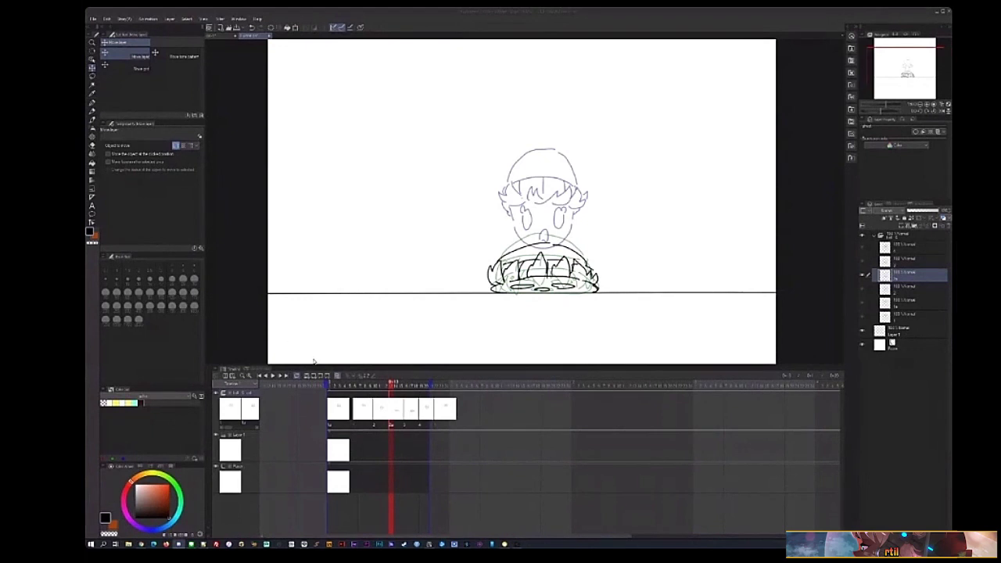
- Turn off onion skin, scrub through the loop, and move the top pose's cel two frames earlier
left_click(337, 376)
left_click_drag(342, 386, 426, 398)
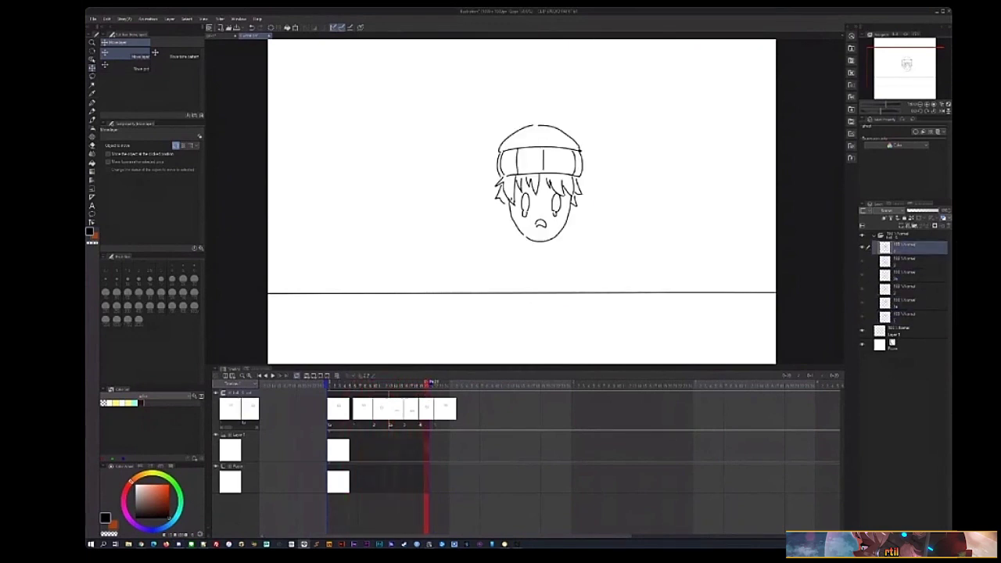
left_click(343, 386)
left_click_drag(344, 388, 346, 409)
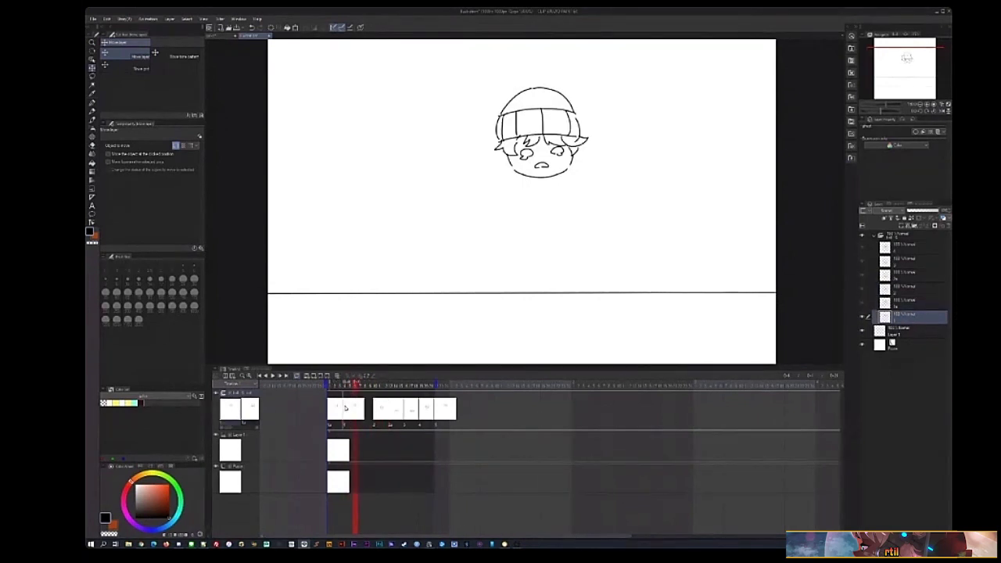
- Create a new animation cel between the top pose and the falling pose, and turn onion skin on
right_click(360, 388)
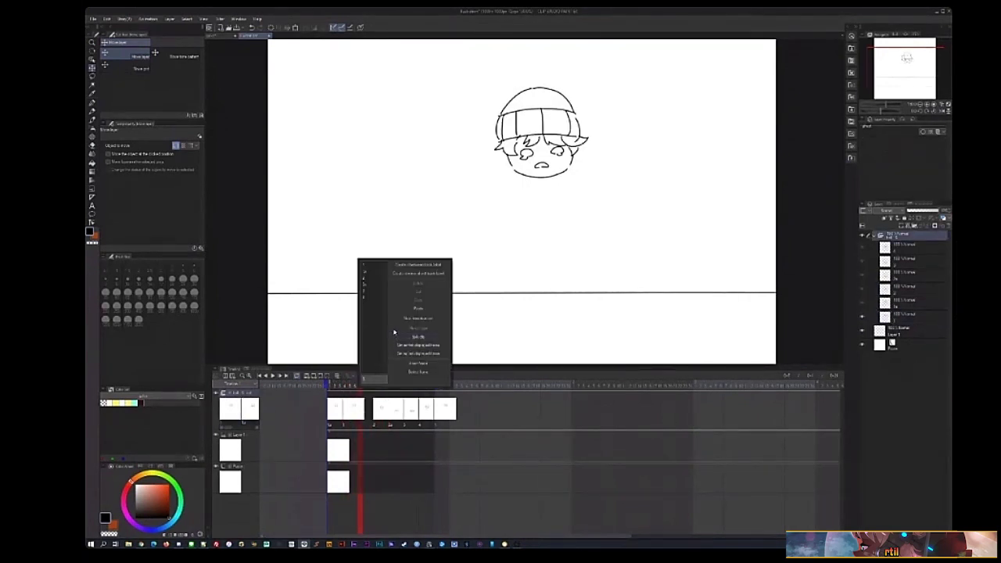
left_click(400, 319)
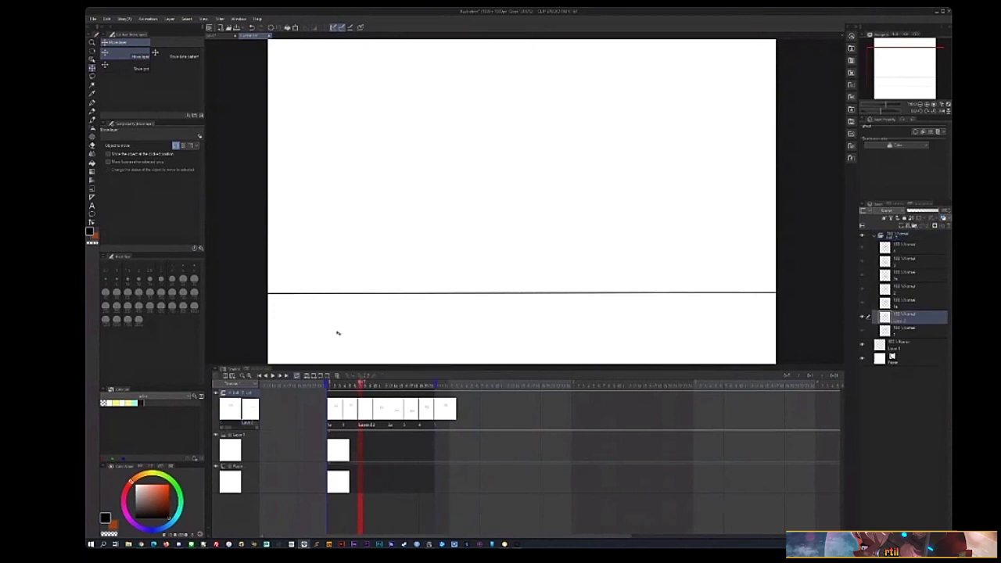
left_click(337, 375)
left_click_drag(492, 228, 482, 268)
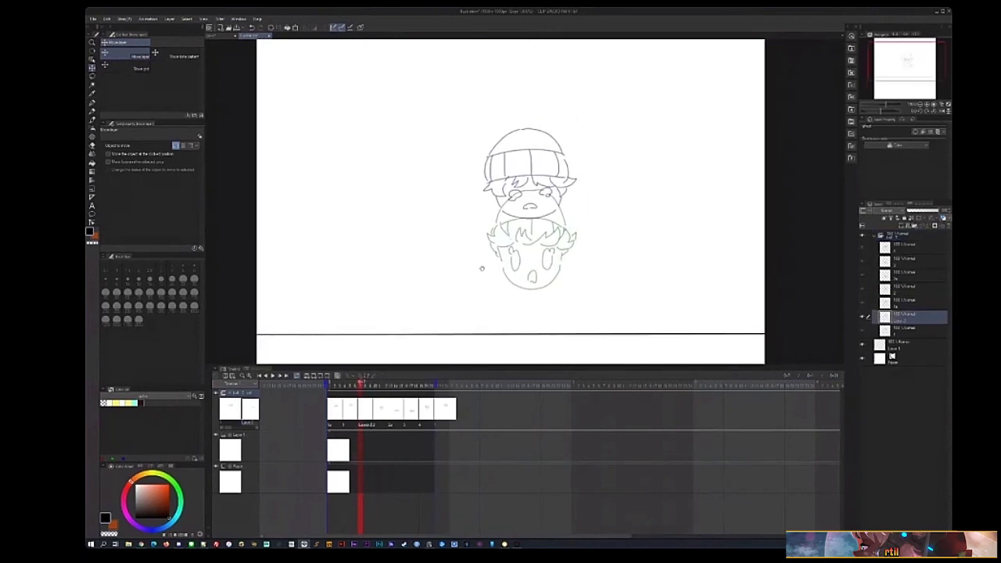
- Draw the new in-between's jaw, eyes, mouth and flicked hair with the pen, using the top pose as a guide
key("p")
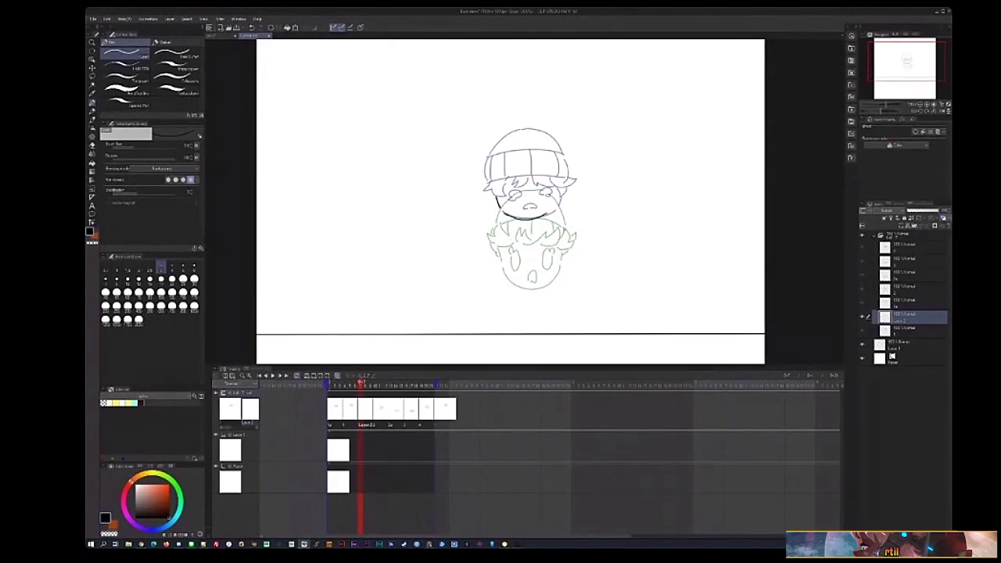
left_click_drag(510, 218, 556, 212)
key("ctrl+z")
key("ctrl+z")
mouse_move(517, 194)
left_mouse_down()
mouse_move(511, 206)
mouse_move(519, 194)
left_mouse_up()
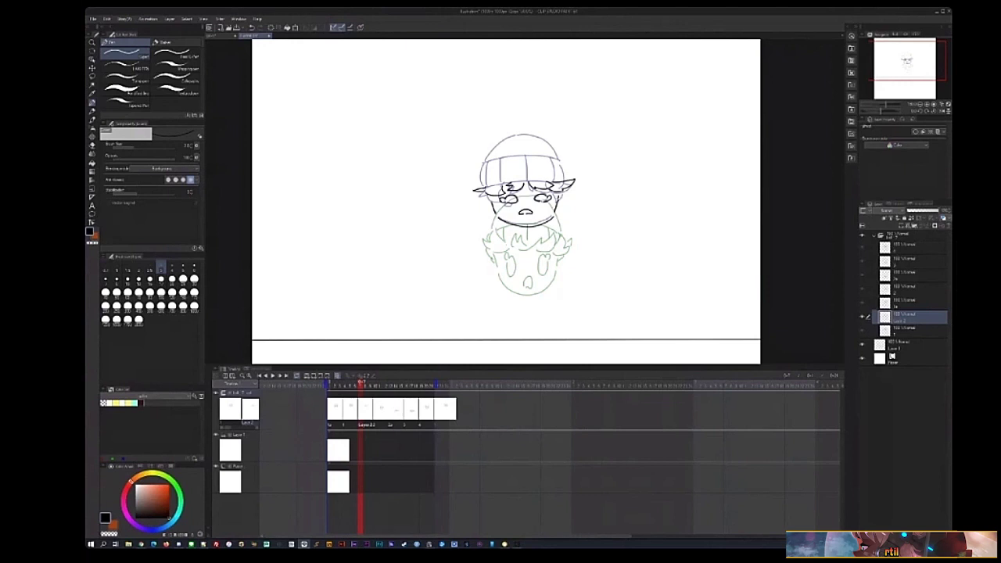
- Draw the in-between's curved hat band with its side edges and vertical ribs, undoing and redrawing unsatisfactory strokes
left_click_drag(486, 188, 560, 180)
key("ctrl+z")
left_click_drag(485, 187, 559, 180)
key("ctrl+z")
left_click_drag(487, 187, 556, 182)
key("ctrl+z")
left_click_drag(483, 163, 484, 190)
key("ctrl+z")
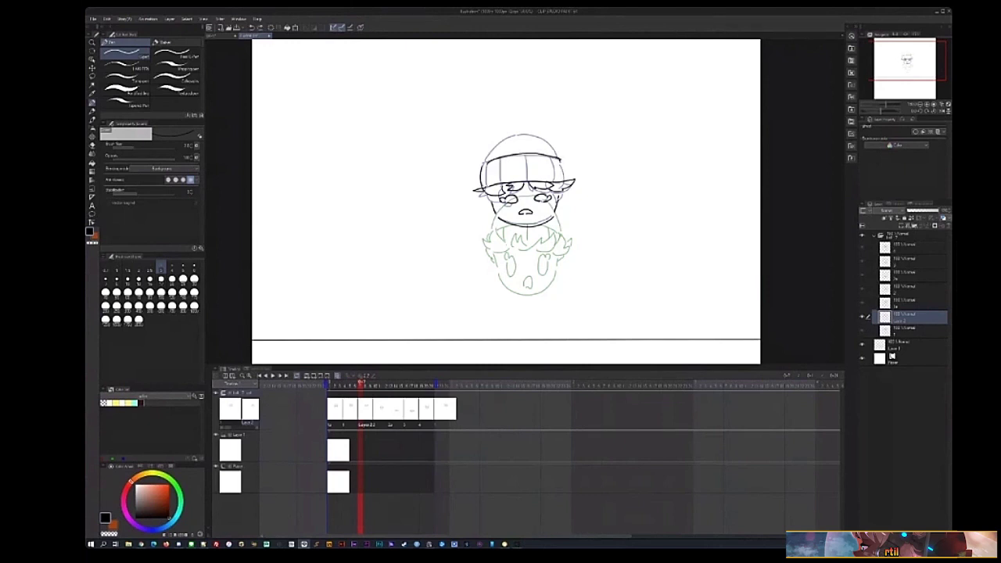
key("ctrl+z")
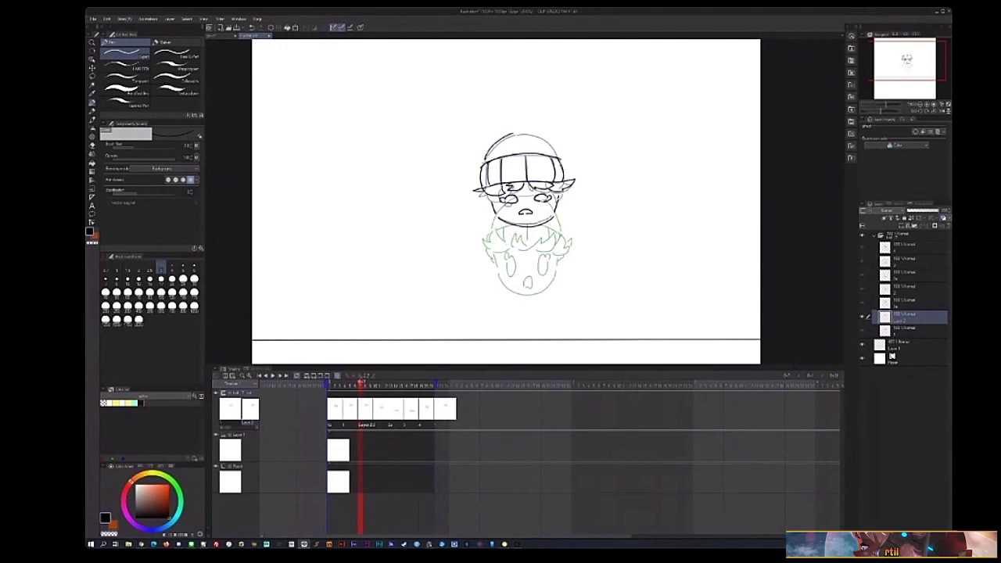
- Finish the in-between's hat dome and shift the whole drawing slightly down with the Move layer tool
key("ctrl+z")
key("k")
left_click_drag(538, 168, 538, 183)
key("Down")
key("Down")
key("Down")
key("Down")
key("Down")
key("Down")
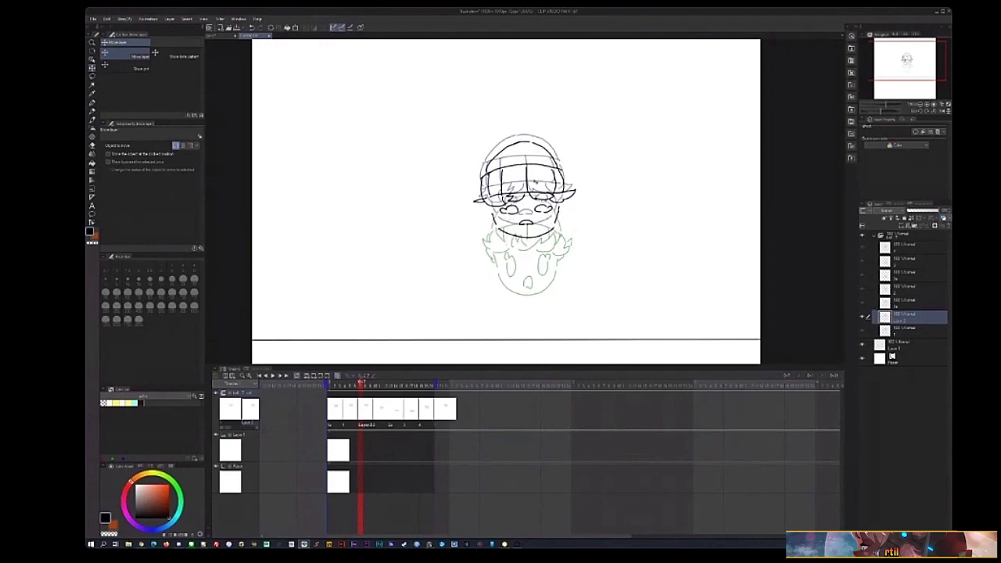
- Save the animation file to the Desktop in Clip Studio format
key("ctrl+s")
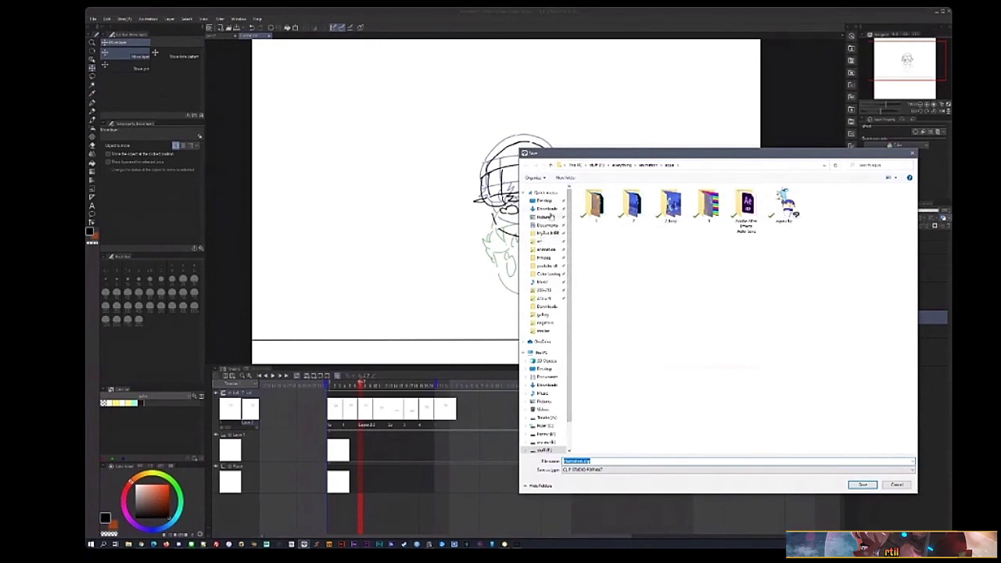
left_click(547, 201)
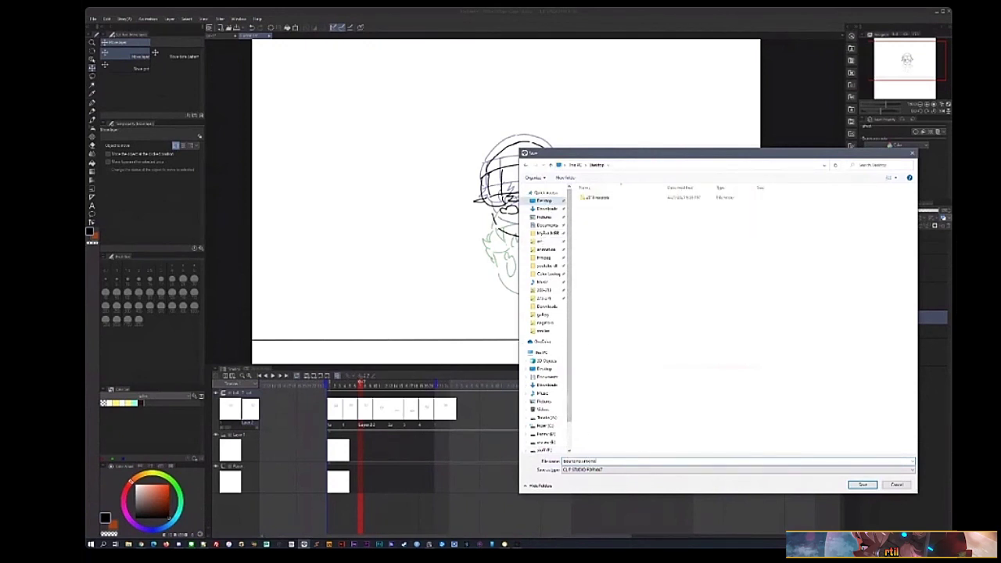
key("Return")
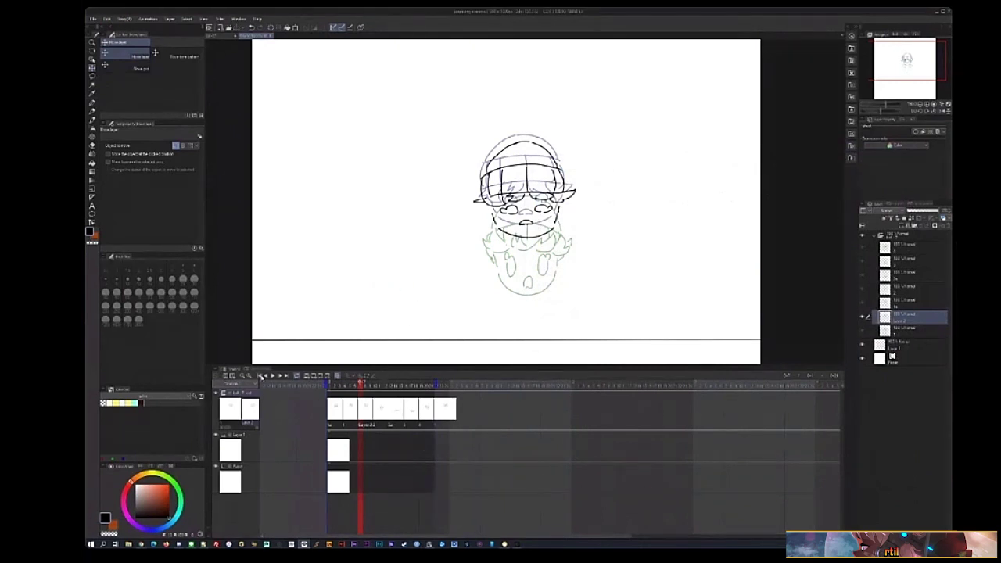
- Play the loop, step back to the fully squashed impact cel, and draw splash droplets on both sides of the head
left_click(273, 376)
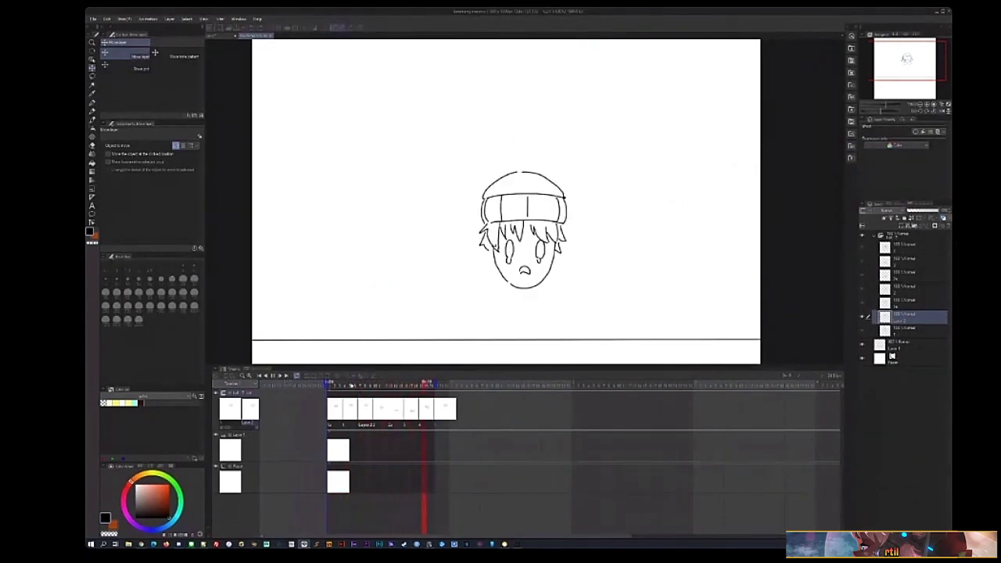
left_click(412, 416)
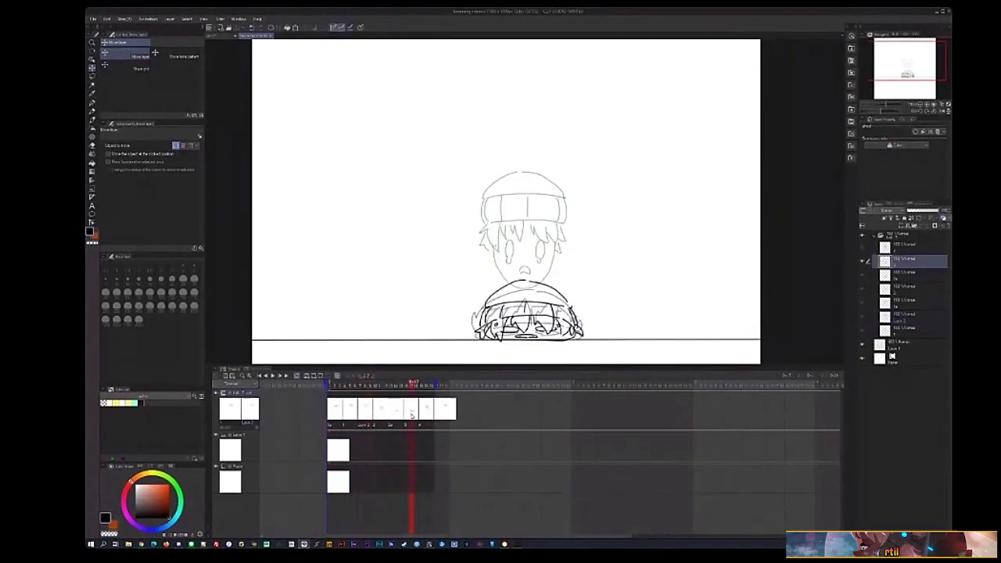
left_click(396, 415)
left_click(390, 417)
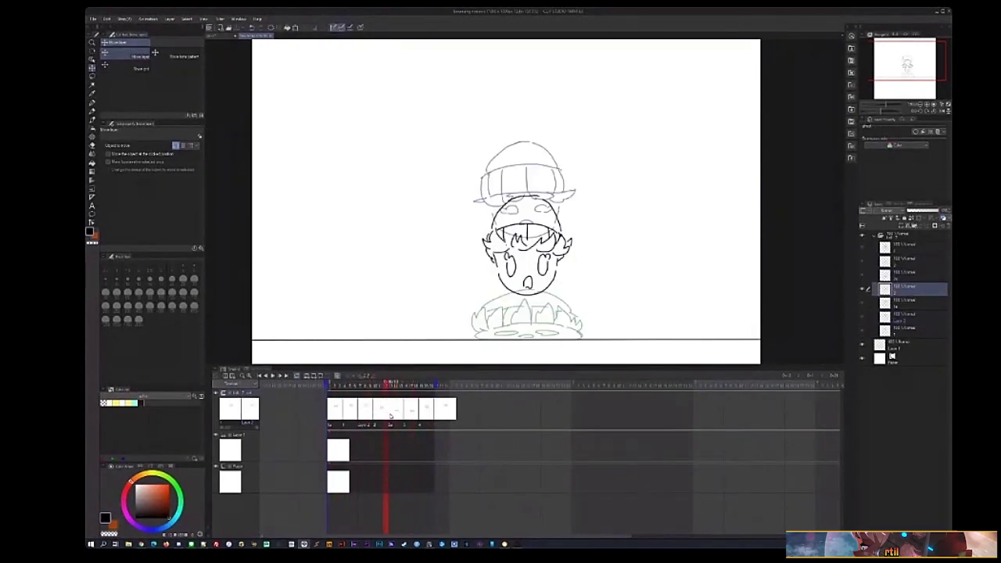
key("p")
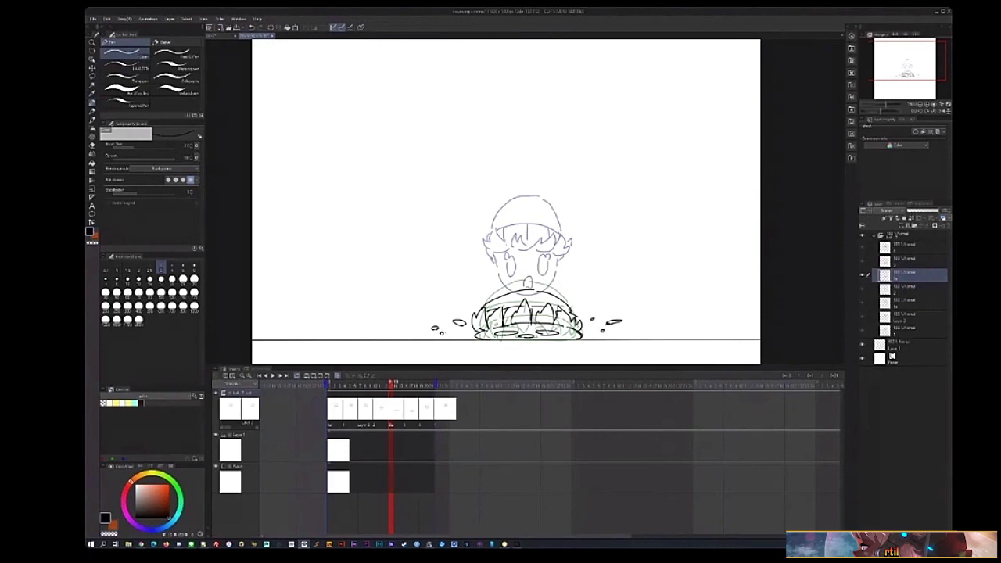
- Draw smaller droplets scattering farther outward on the recovering squash and rebound cels, and play the loop
left_click(406, 411)
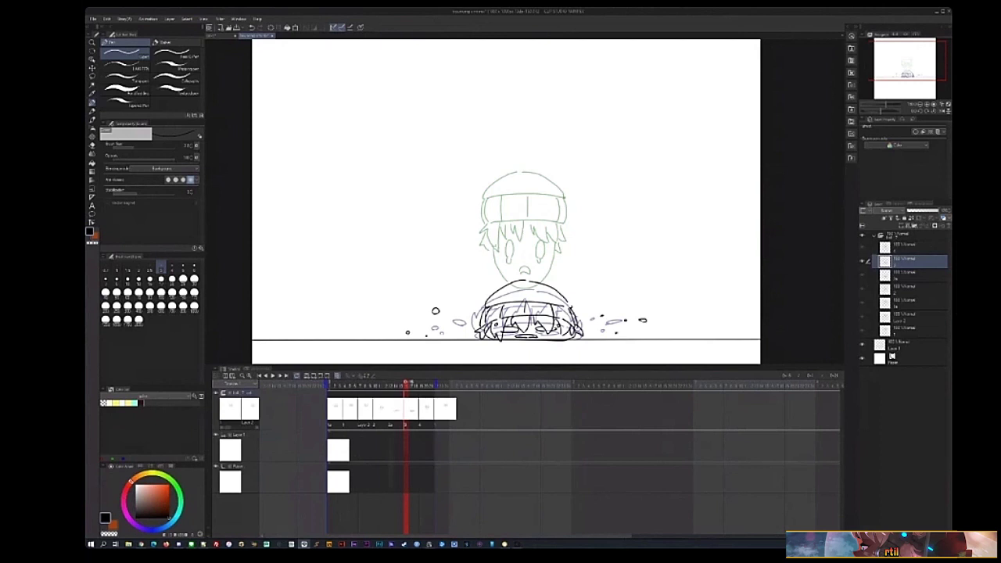
left_click(420, 407)
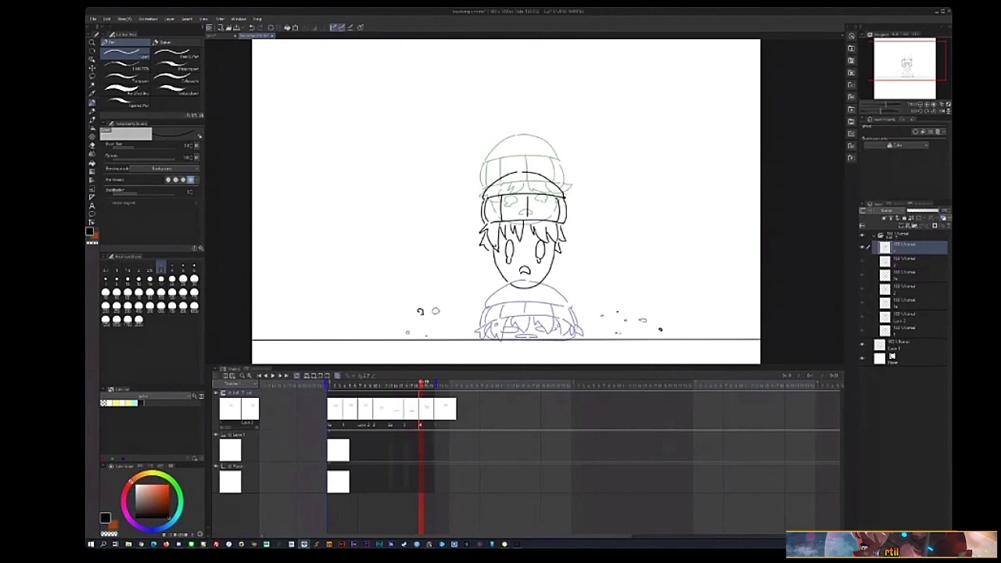
left_click(272, 376)
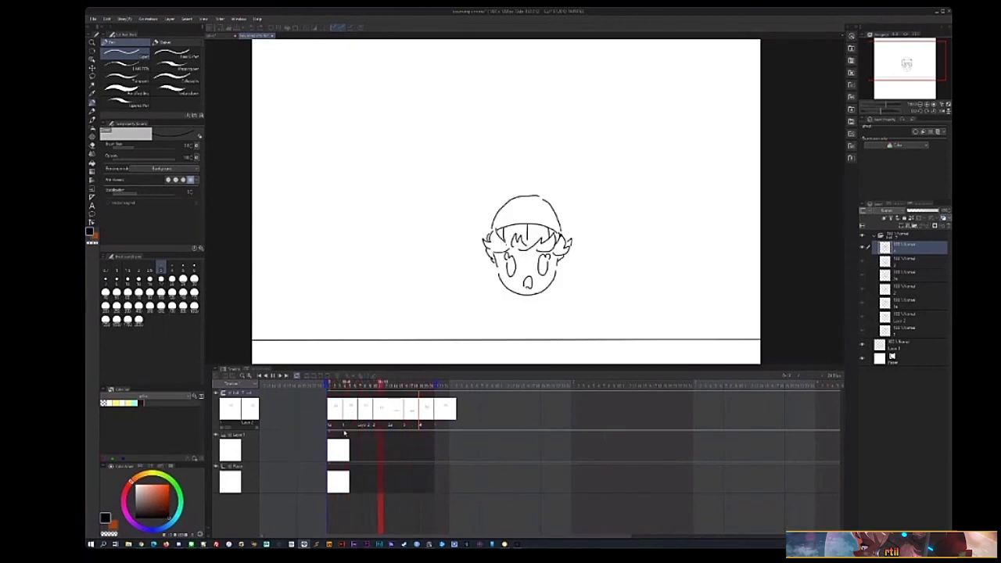
- Return to the fully squashed cel, erase the large droplet beside the head and redraw it as a longer splash joined to it
left_click(405, 413)
left_click(407, 414)
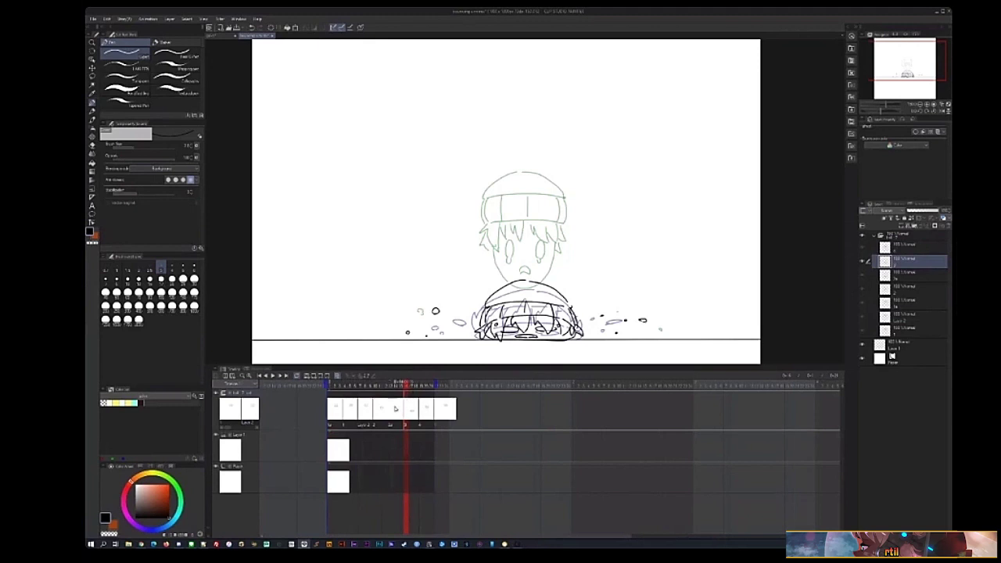
left_click(394, 408)
left_click(382, 413)
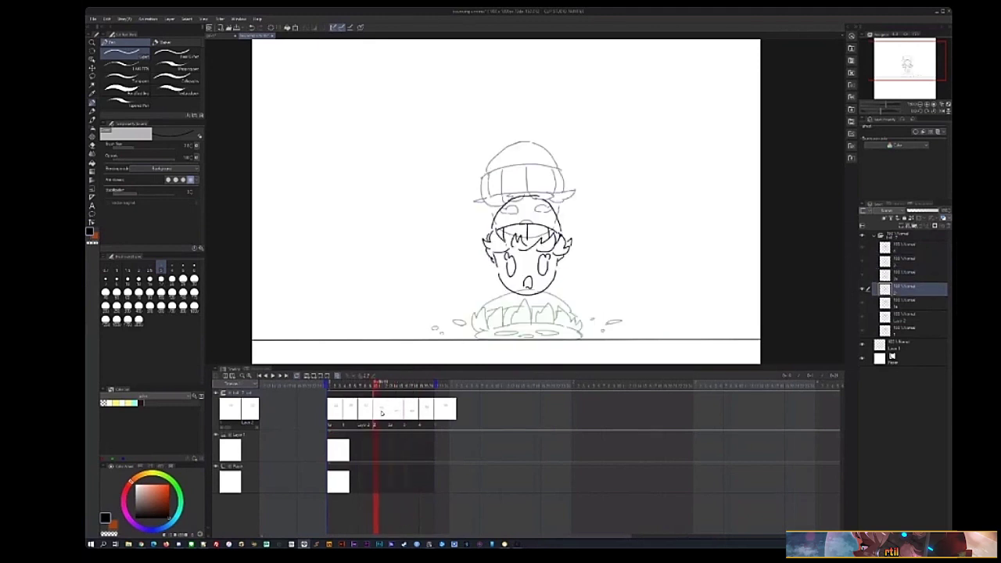
left_click(392, 413)
key("p")
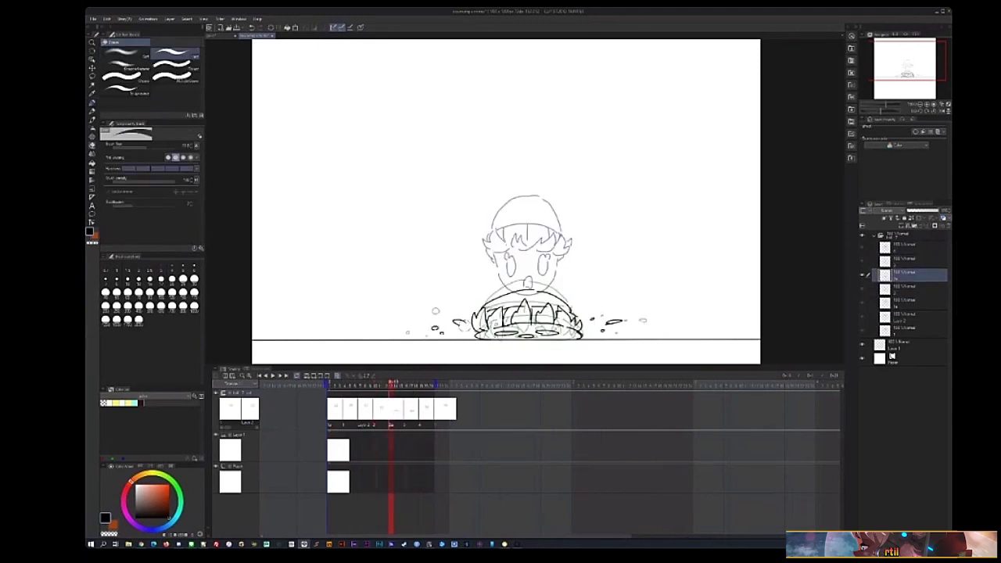
key("p")
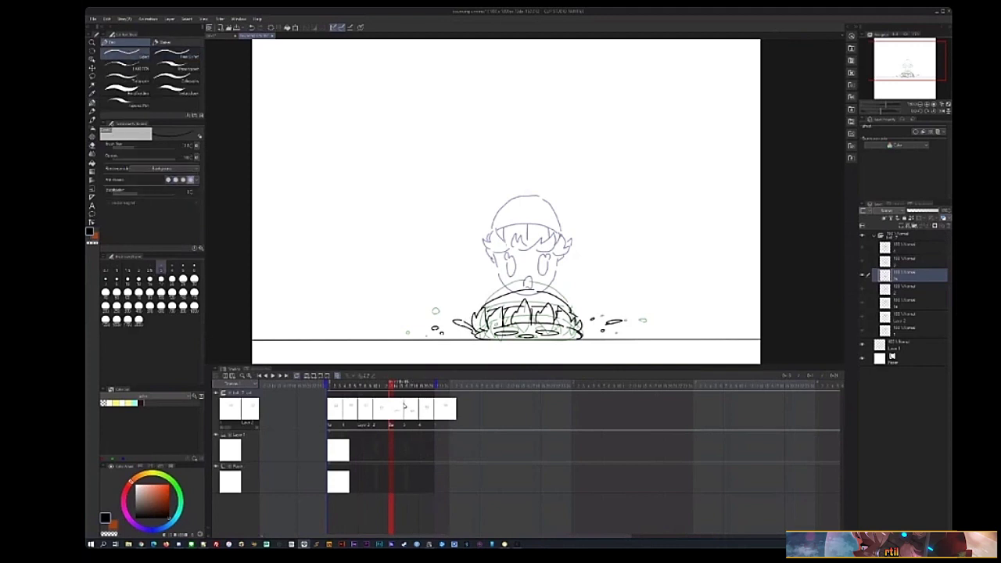
- Add a droplet to the recovering squash cel, redraw the outer droplets on the rebound cel, and play the loop
left_click(404, 408)
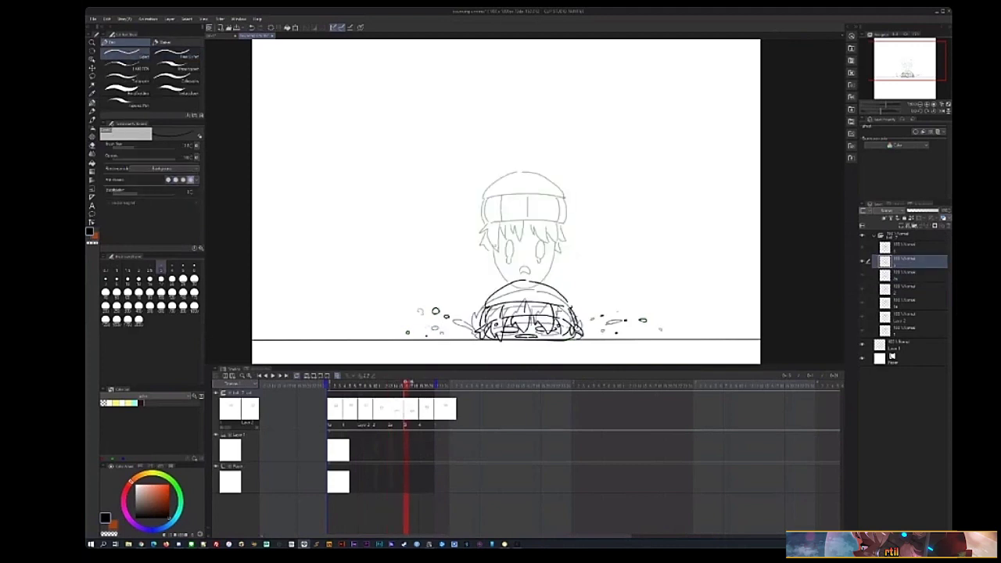
left_click(419, 402)
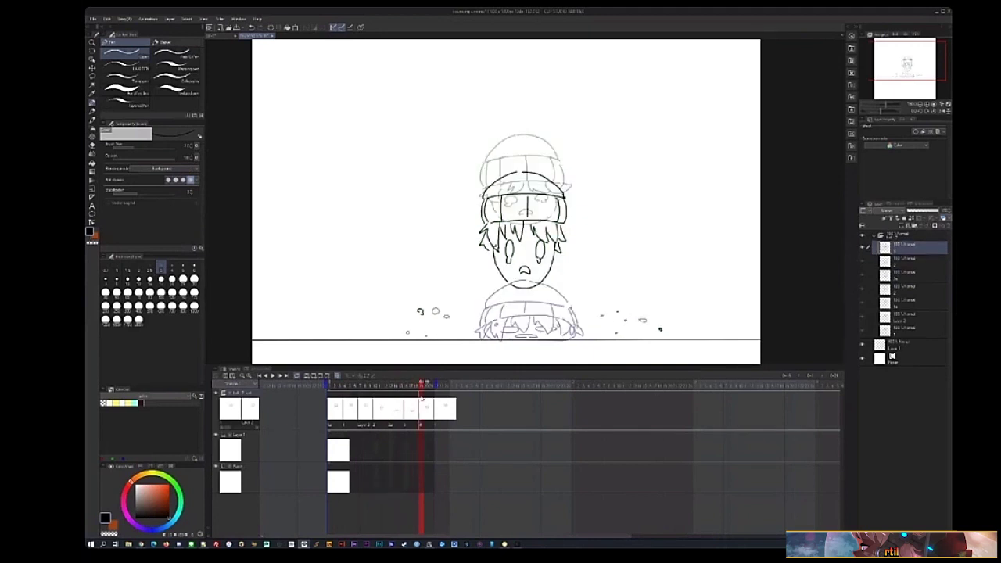
key("e")
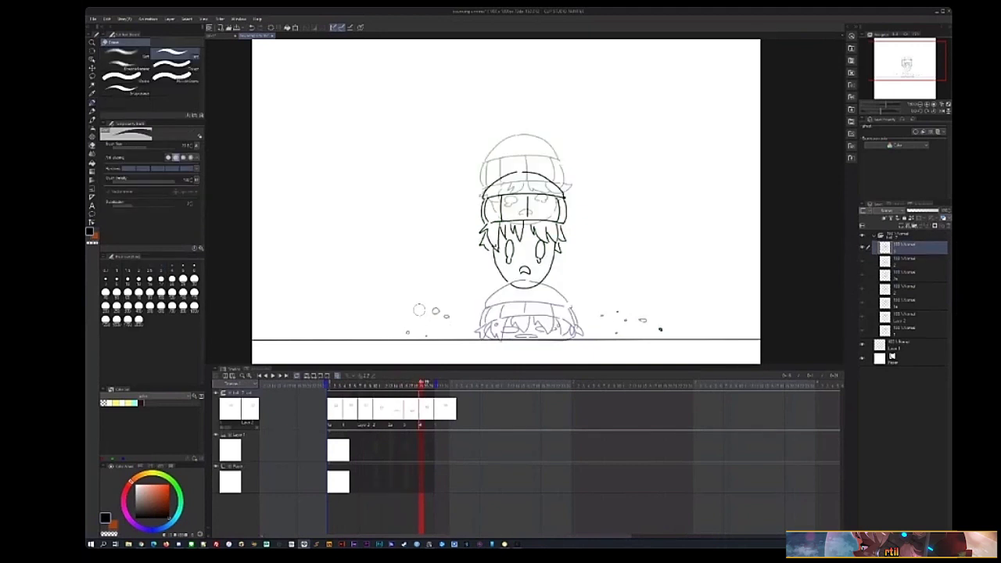
key("p")
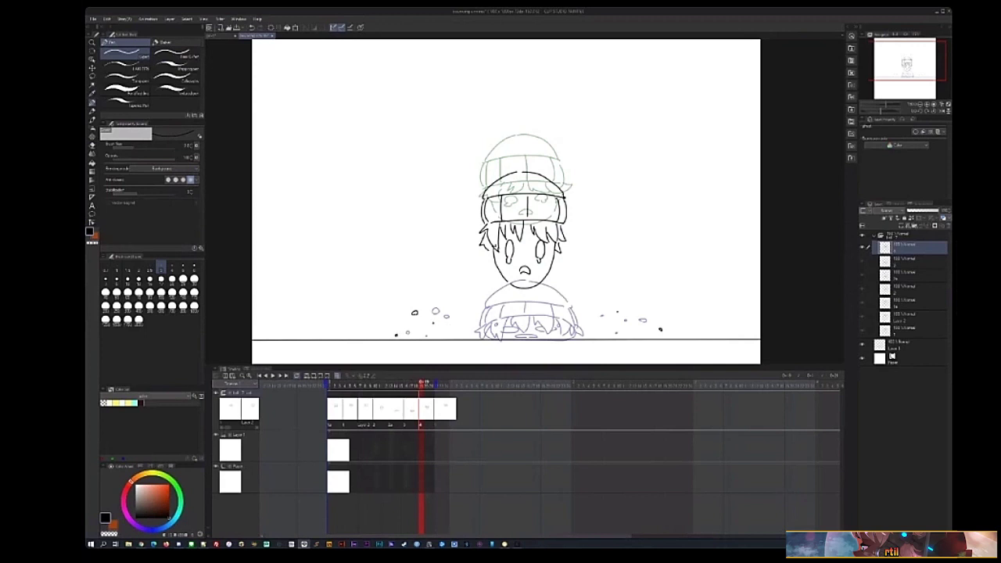
left_click(273, 377)
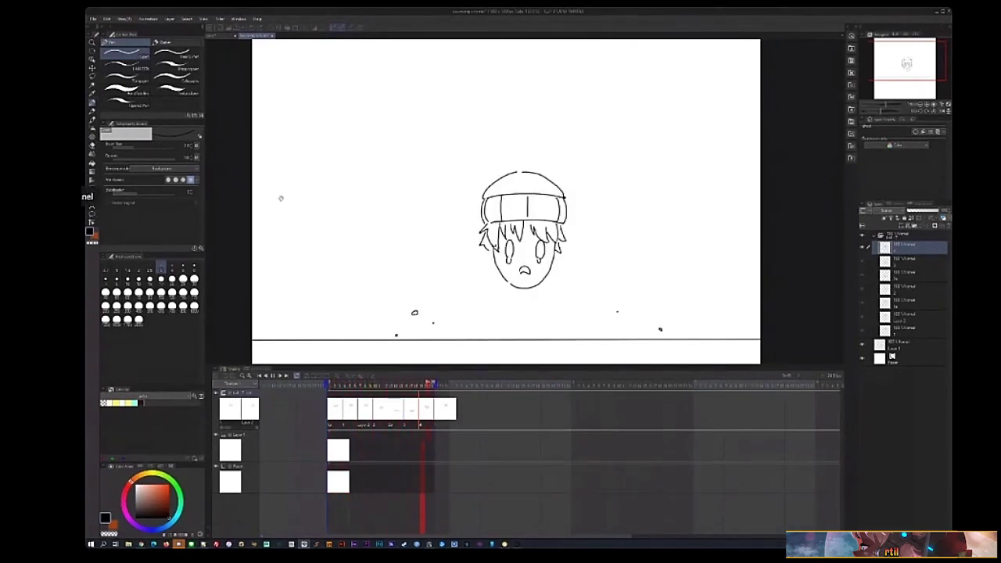
- Create a private Discord voice channel named "Audience Draw! #1" without adding any members or roles
left_click(64, 217)
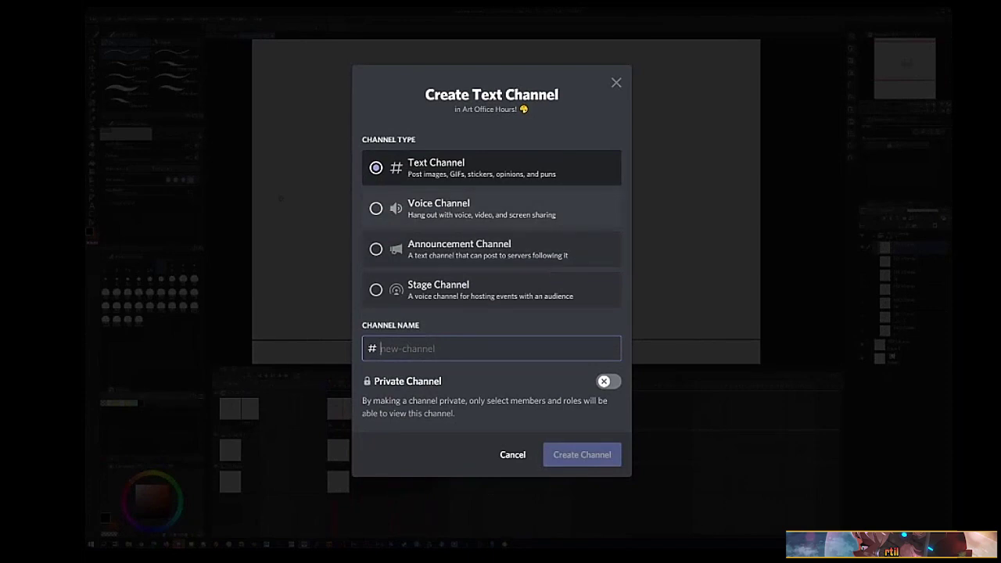
left_click(492, 209)
left_click(491, 349)
type("Au")
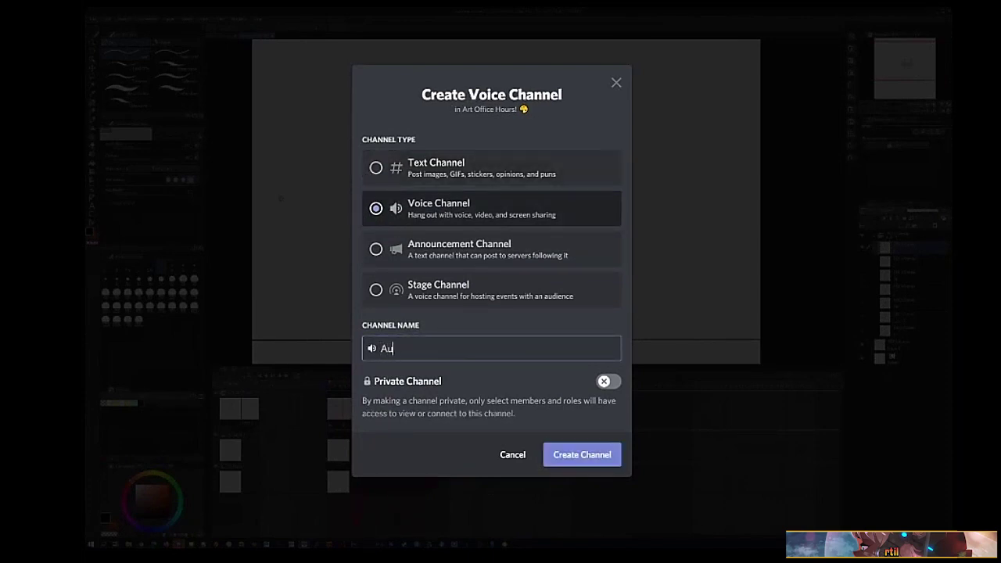
type("dience Draw! #1")
left_click(608, 381)
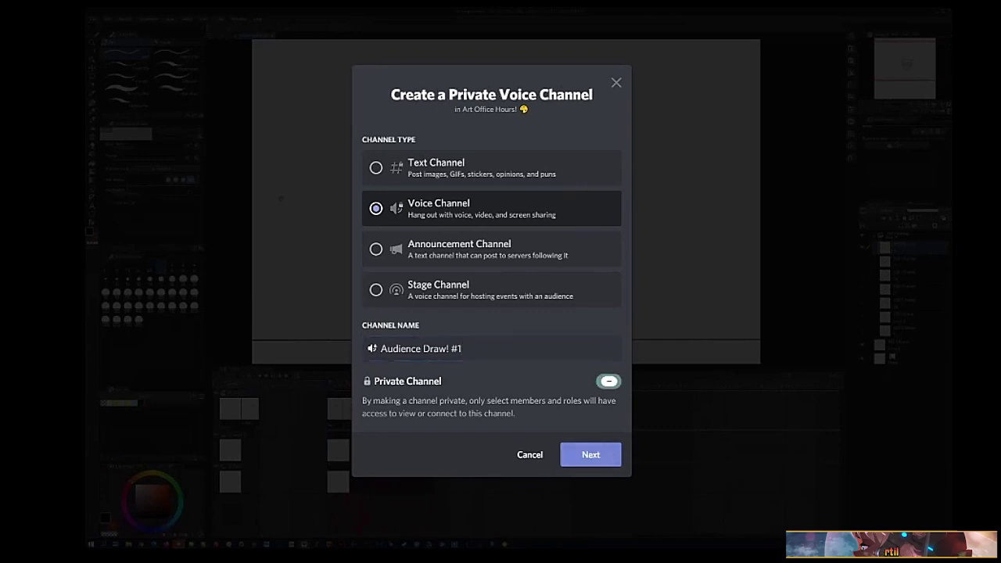
left_click(590, 455)
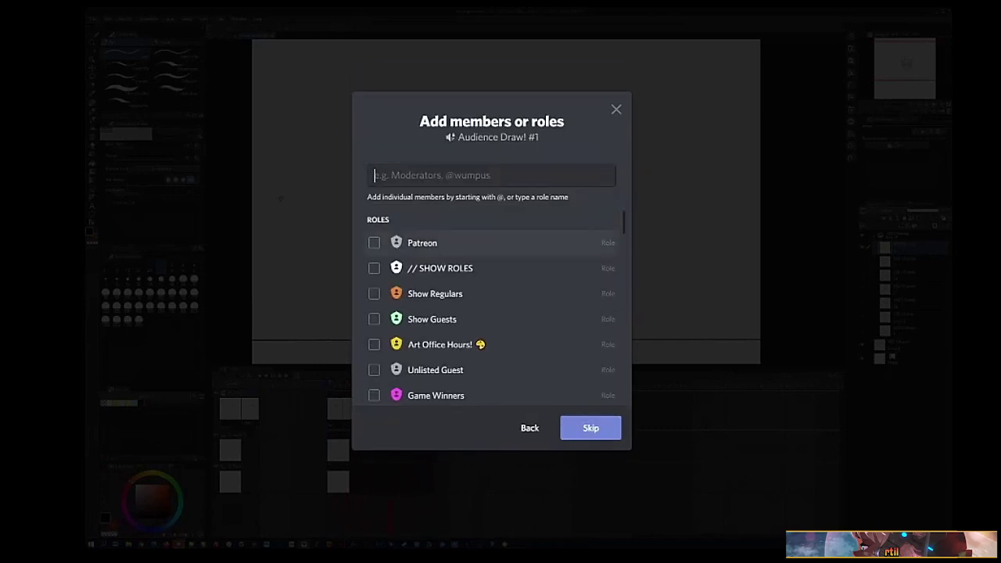
scroll(491, 319, "down", 5)
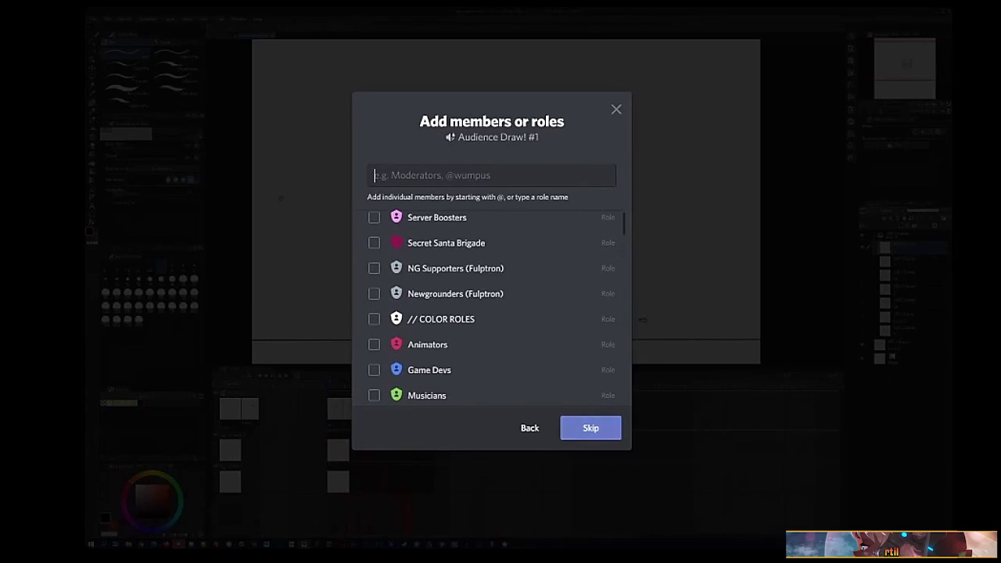
left_click(591, 428)
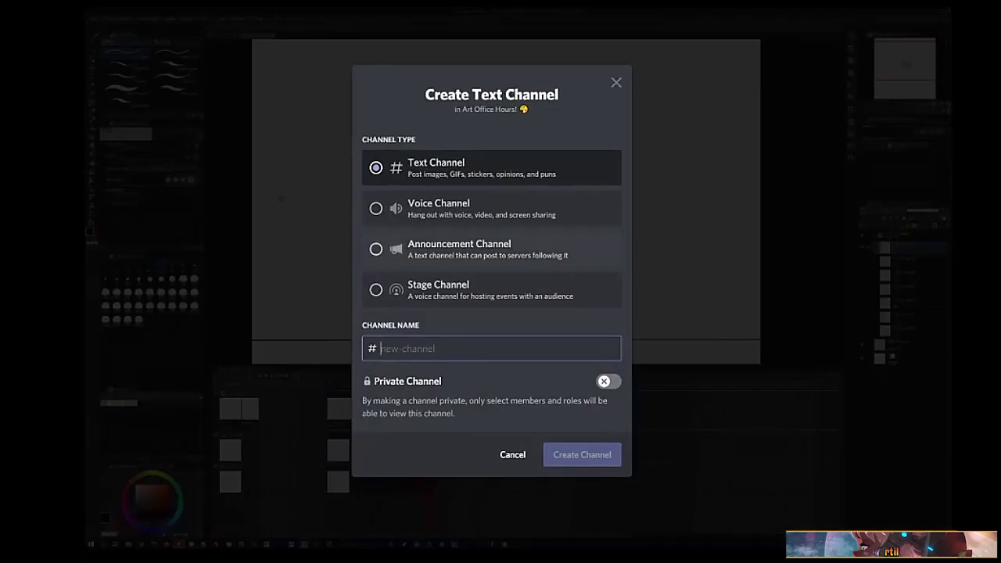
- Create a second private voice channel named "Audience Draw! #2"
left_click(439, 208)
left_click(469, 349)
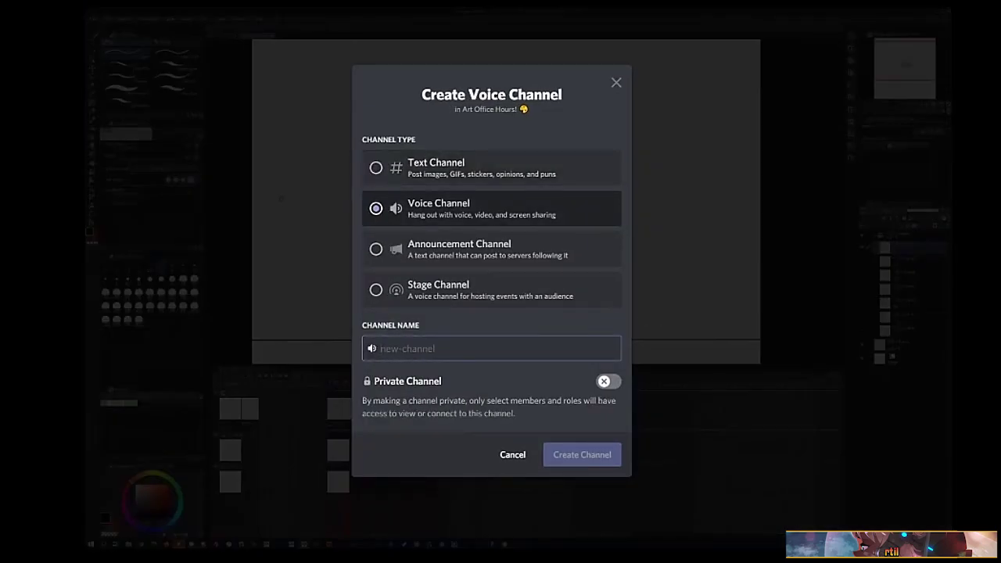
type("Audience Draw! #2")
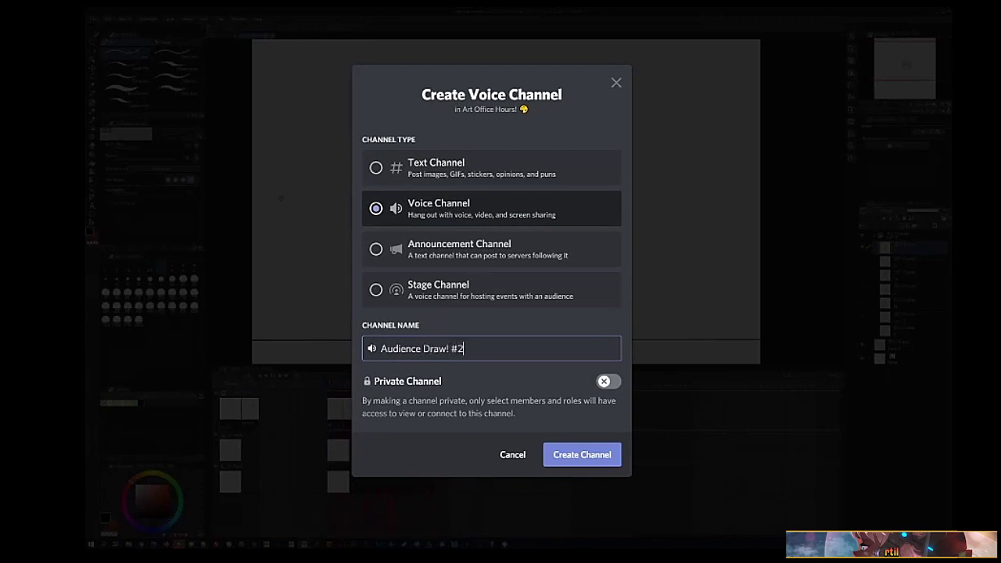
left_click(609, 382)
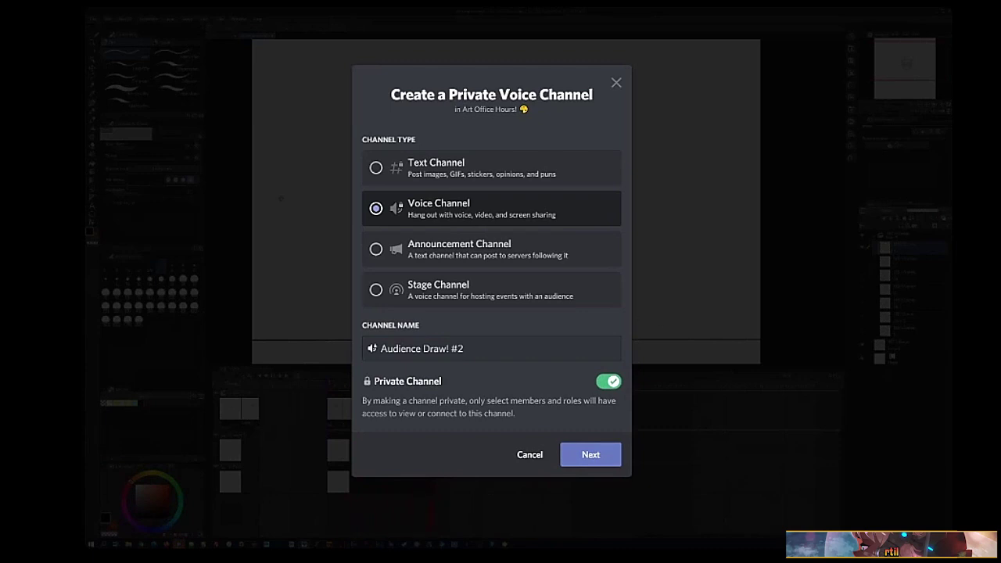
key("Return")
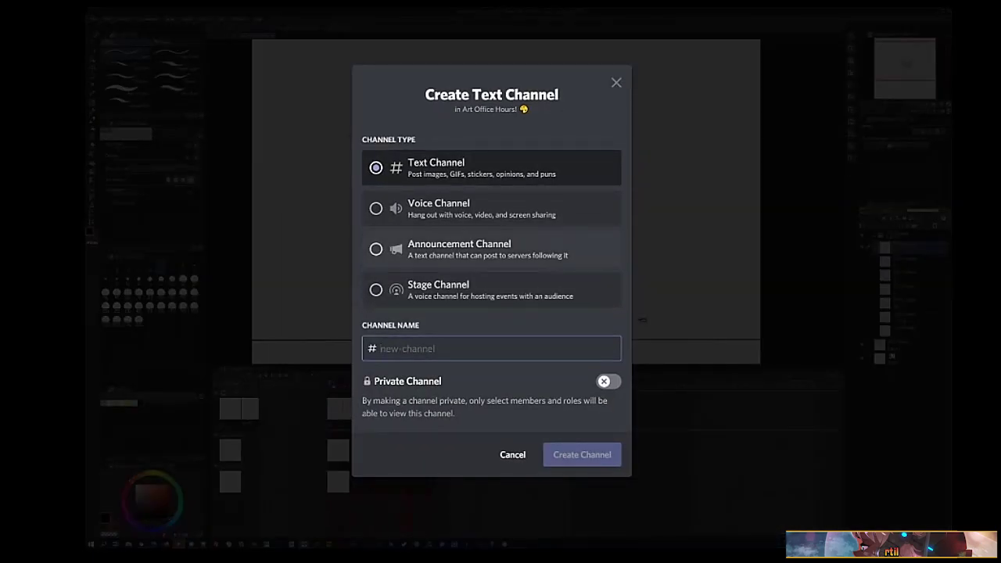
- Create a third private voice channel named "Audience Draw! #3", skipping the members and roles
left_click(491, 209)
left_click(491, 349)
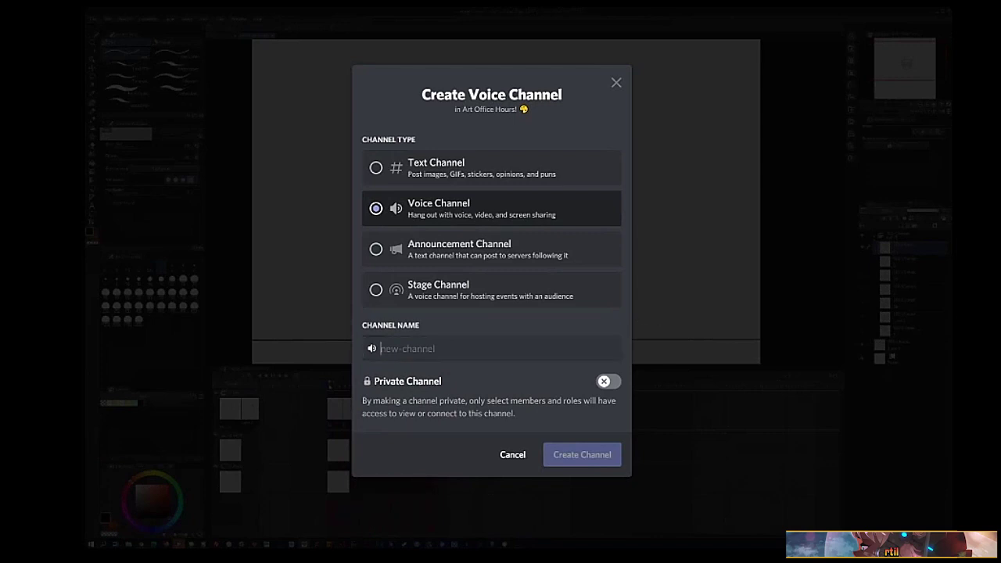
type("A")
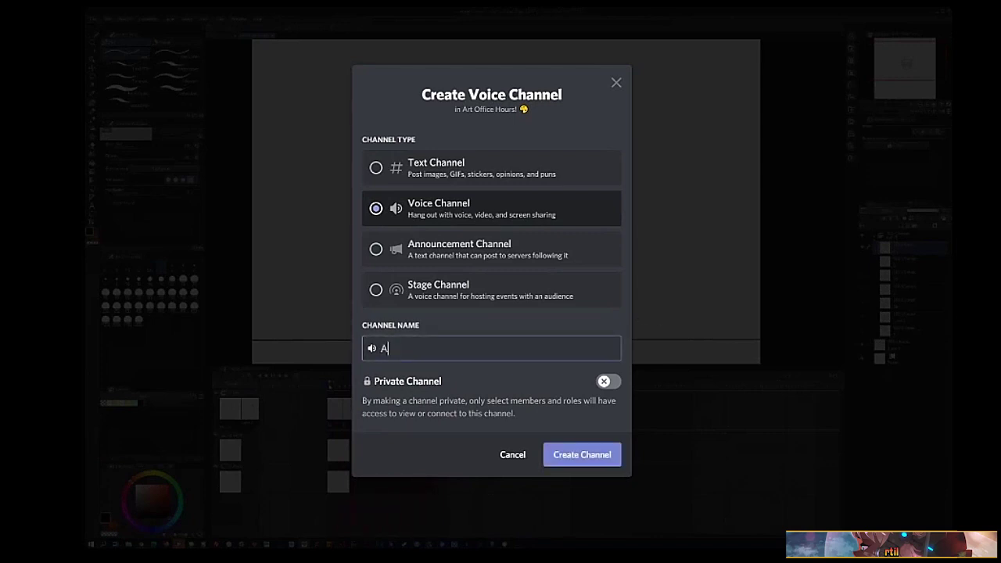
type("udience Draw!")
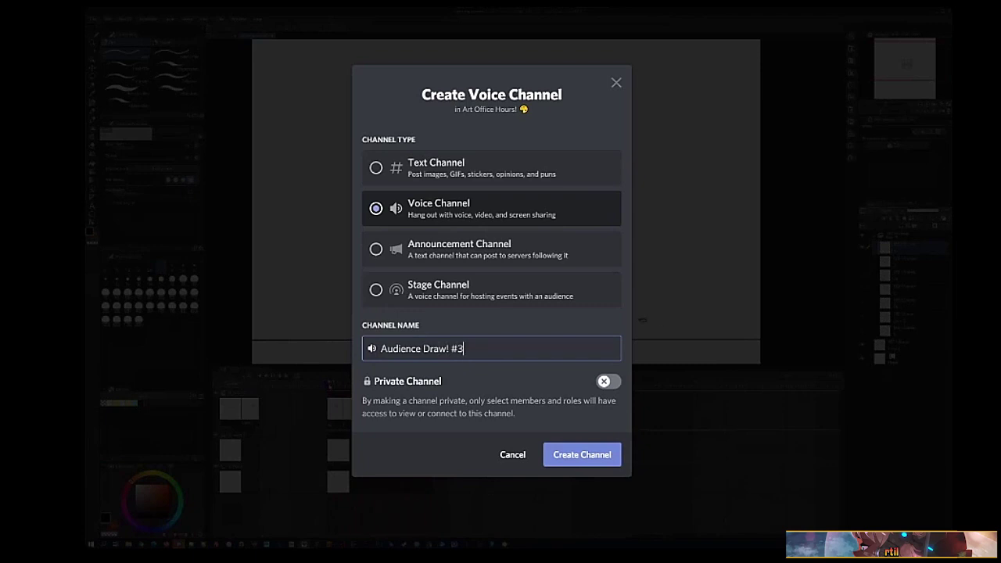
type(" #3")
left_click(609, 381)
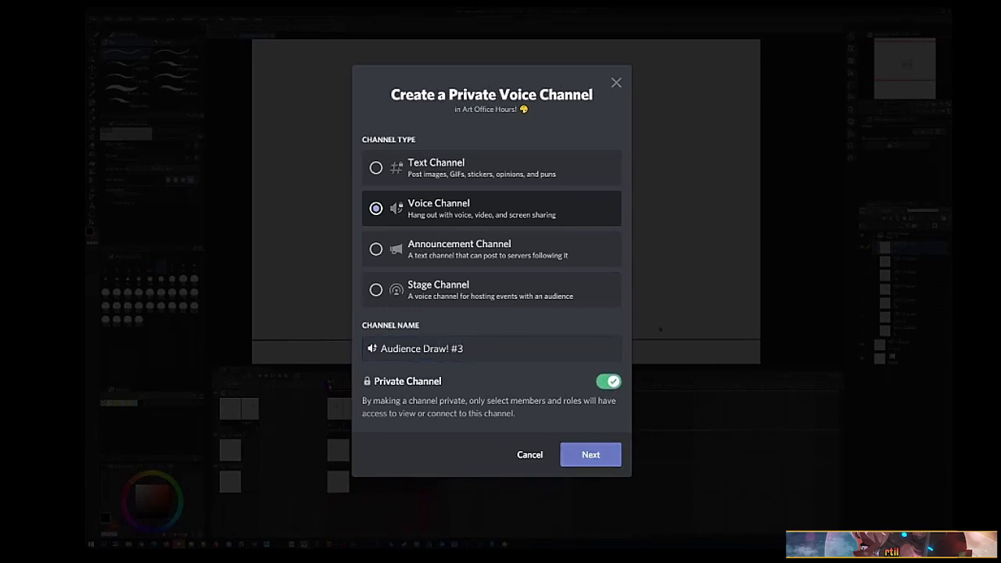
left_click(591, 455)
left_click(591, 427)
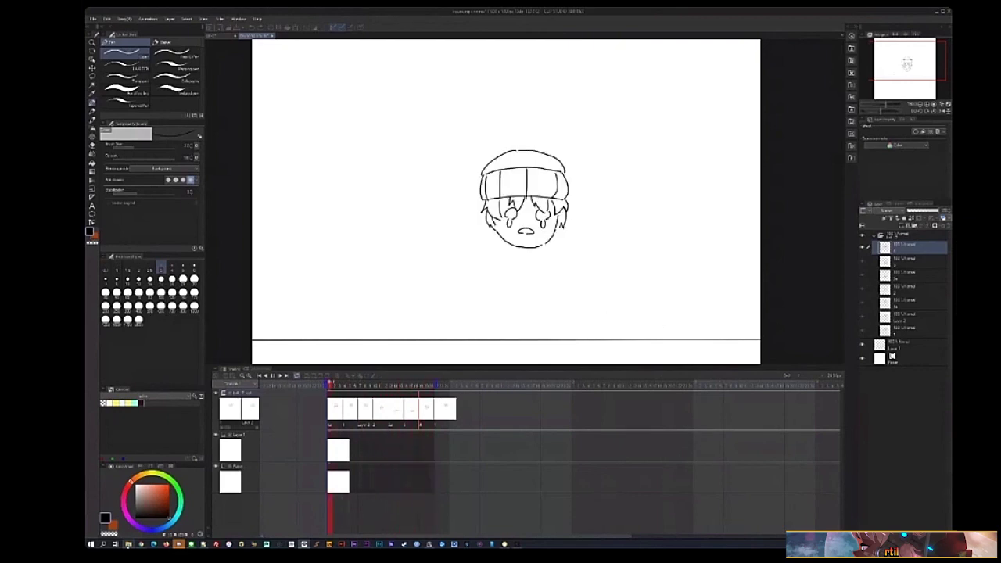
- Switch to File Explorer, place its window beside the drawing, and open the galko-chan folder inside the animation folder
left_click(128, 543)
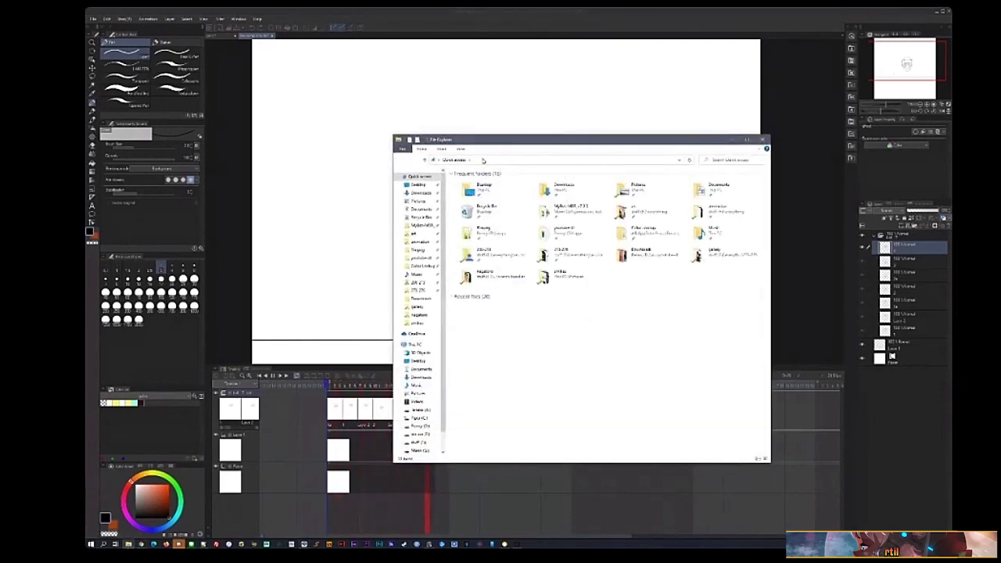
left_click_drag(493, 140, 663, 198)
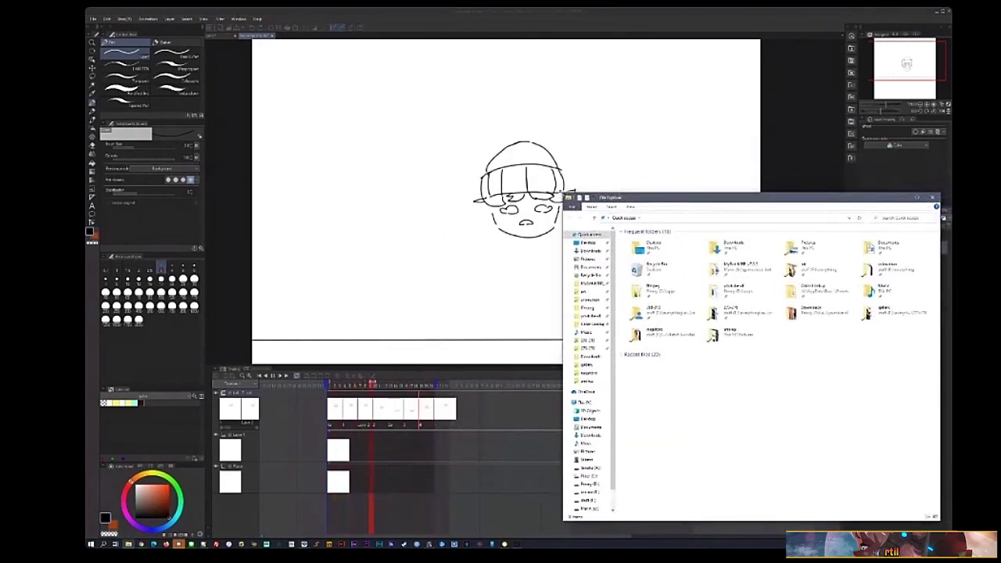
left_click_drag(564, 193, 622, 170)
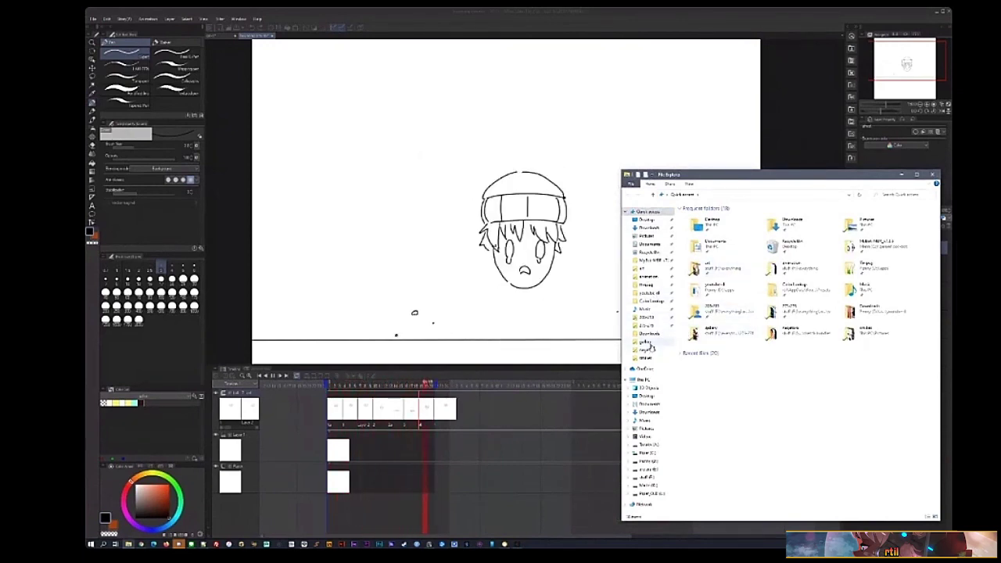
left_click(650, 277)
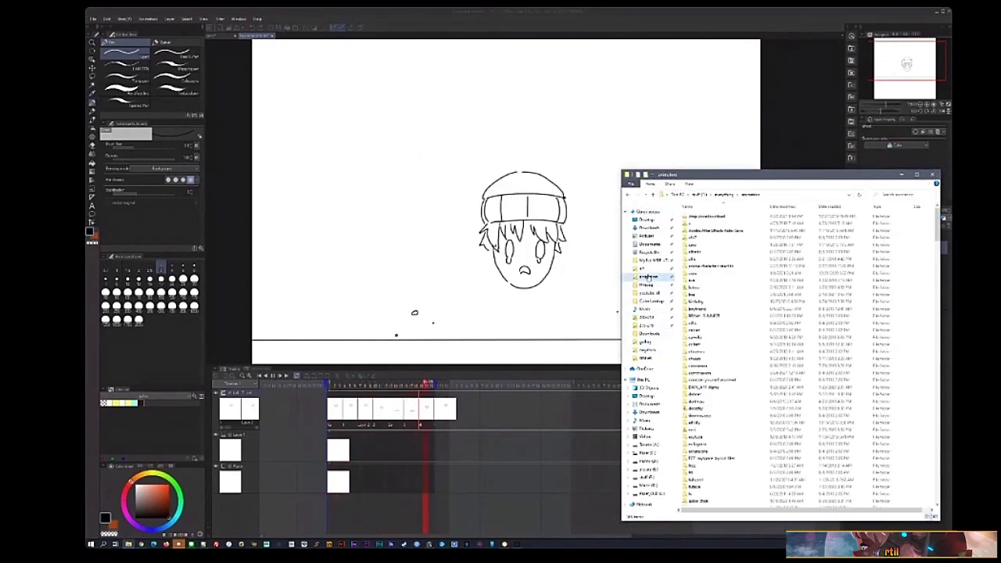
left_click(710, 266)
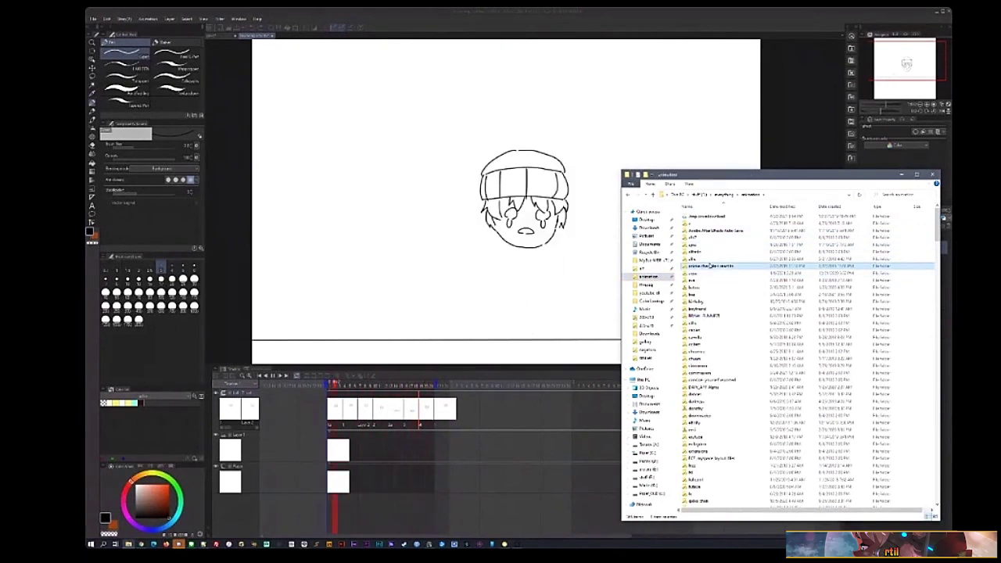
key("Down")
key("Down")
key("Down")
key("Down")
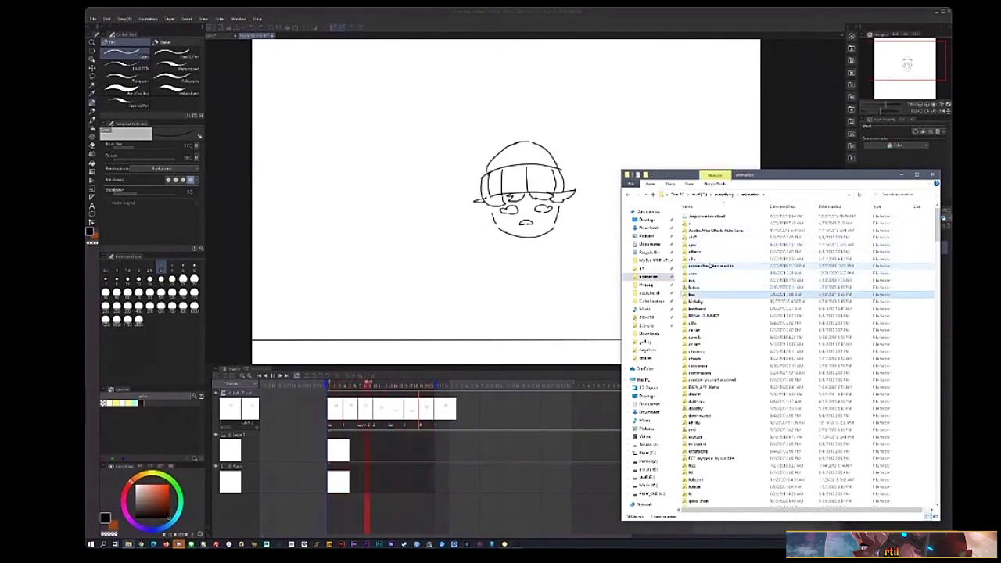
scroll(732, 329, "down", 8)
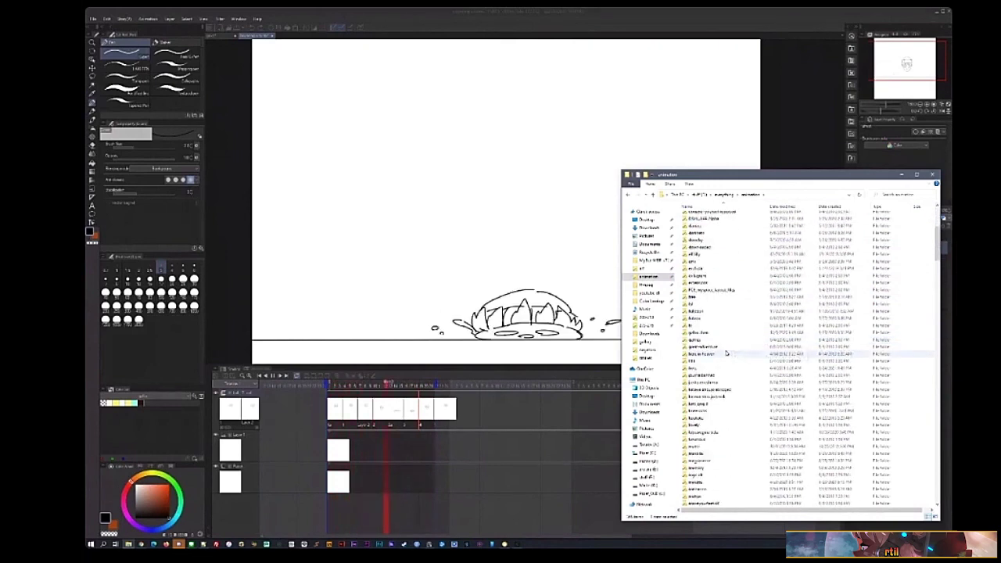
double_click(701, 333)
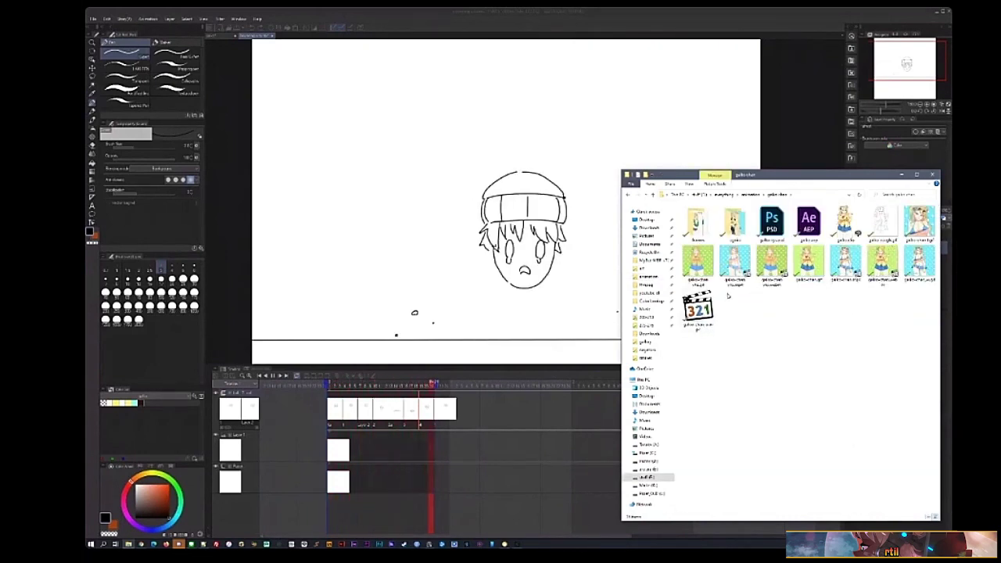
- Select the galko clip file, close its open document in Clip Studio Paint without saving, and return to the folder
double_click(847, 227)
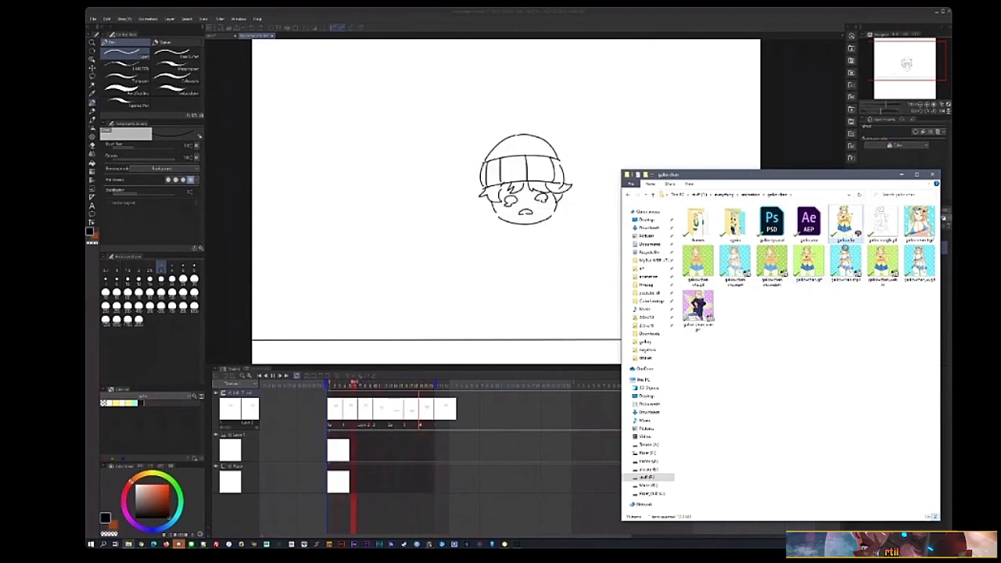
right_click(849, 229)
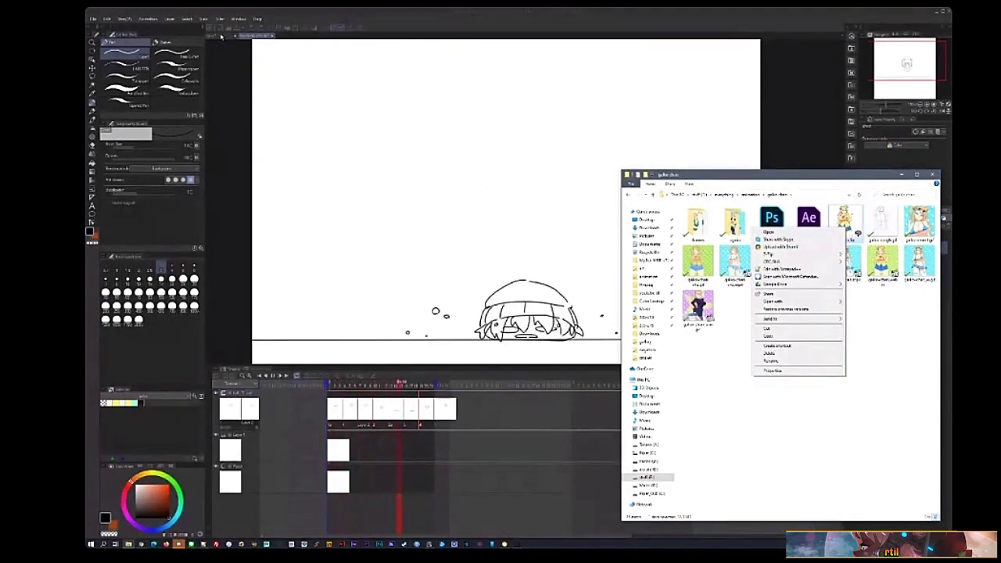
left_click(221, 36)
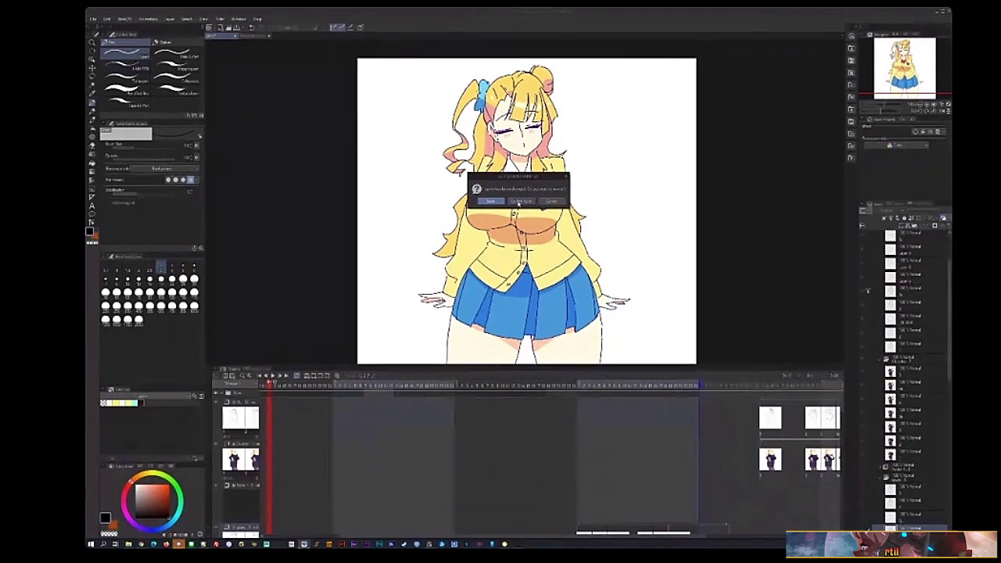
left_click(523, 202)
key("alt+Tab")
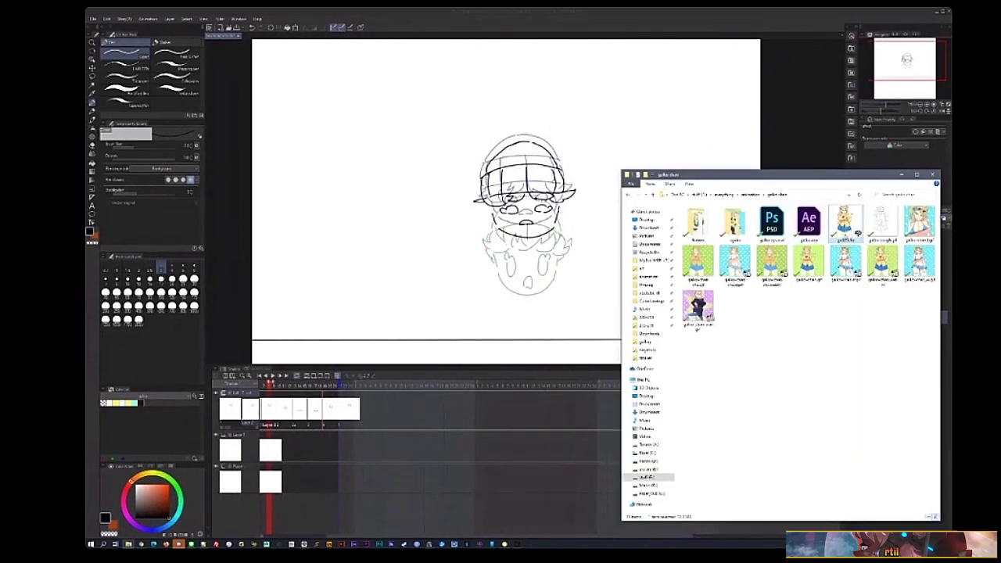
- Open the Google Drive share settings for the galko clip file and reposition the dialog over the canvas
right_click(858, 233)
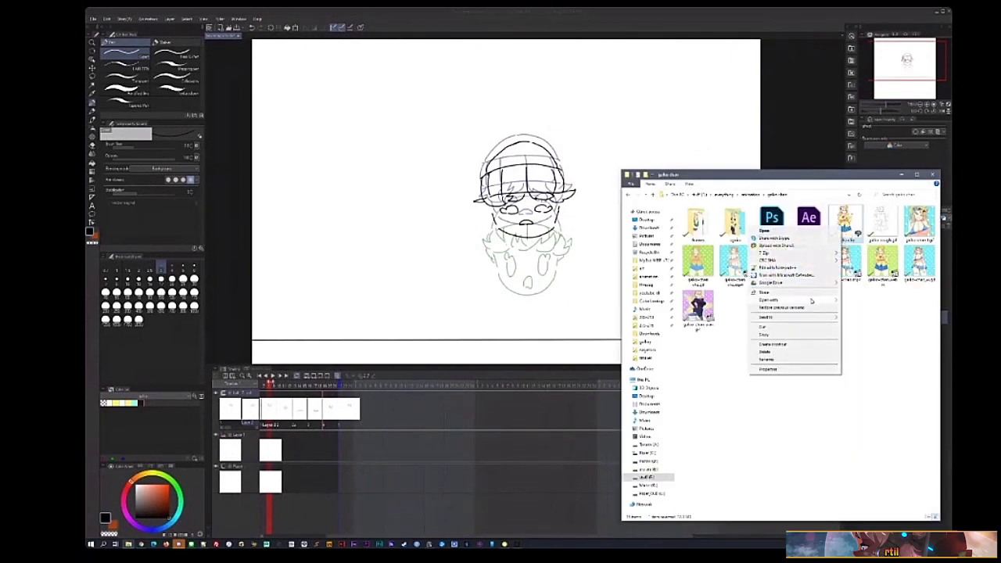
mouse_move(813, 301)
mouse_move(798, 284)
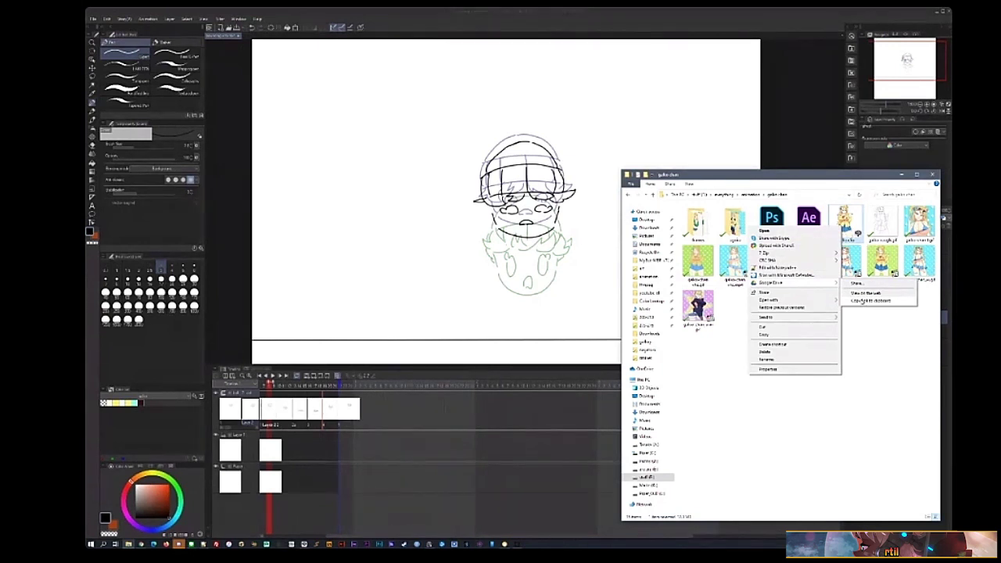
left_click(861, 283)
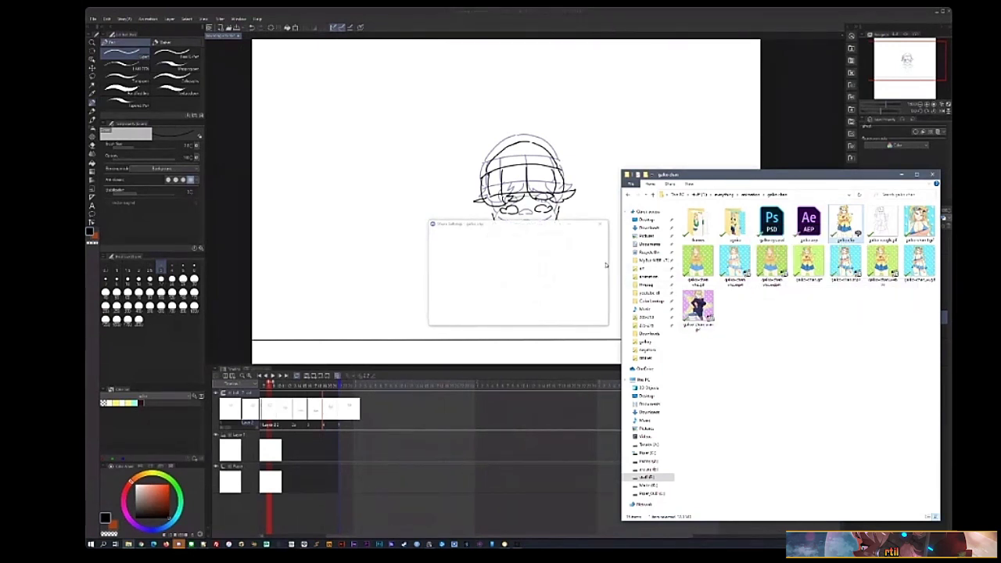
left_click_drag(550, 227, 648, 323)
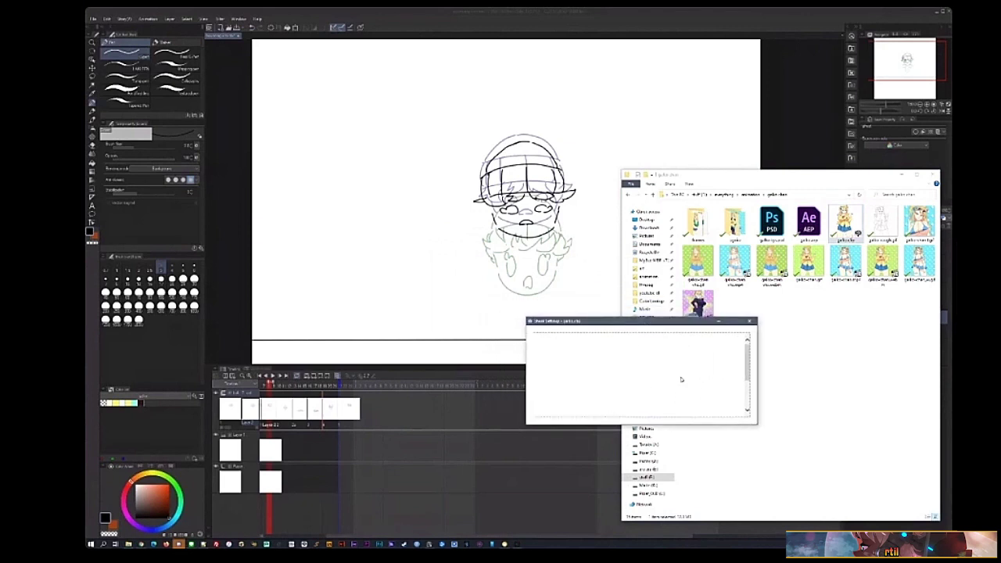
left_click_drag(604, 325, 560, 343)
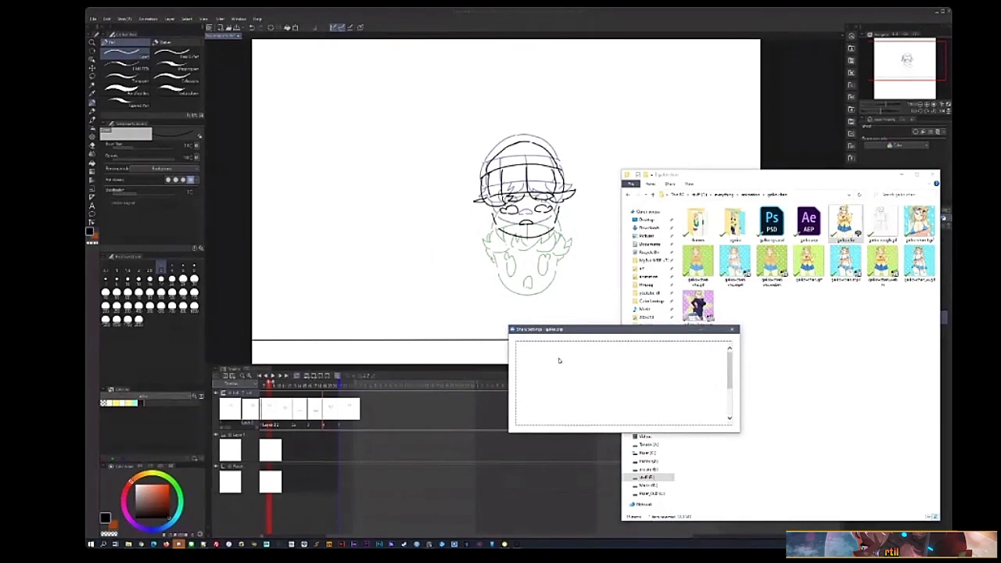
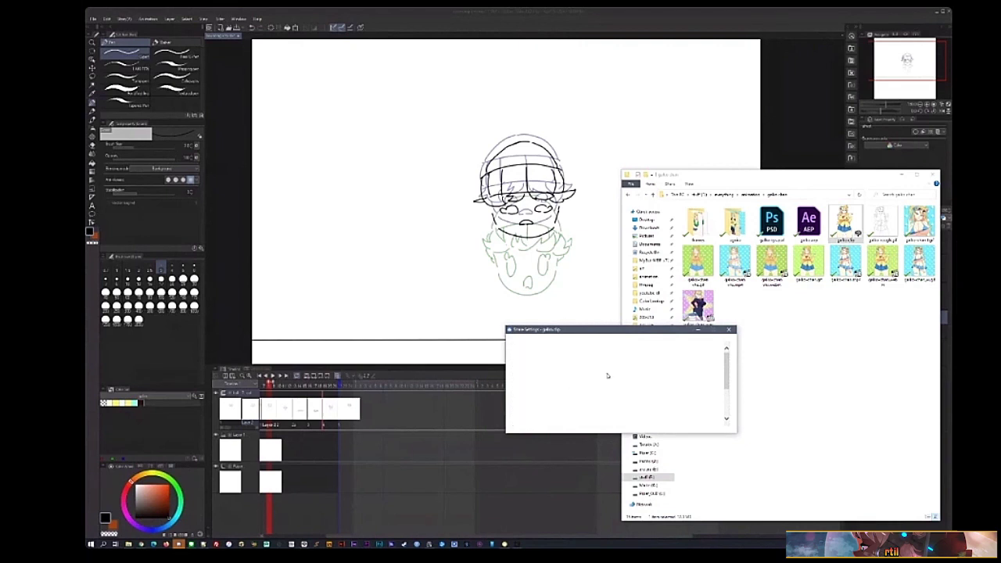
- Close the blank share settings dialog and try opening the galko clip file's Google Drive share settings again
left_click(729, 329)
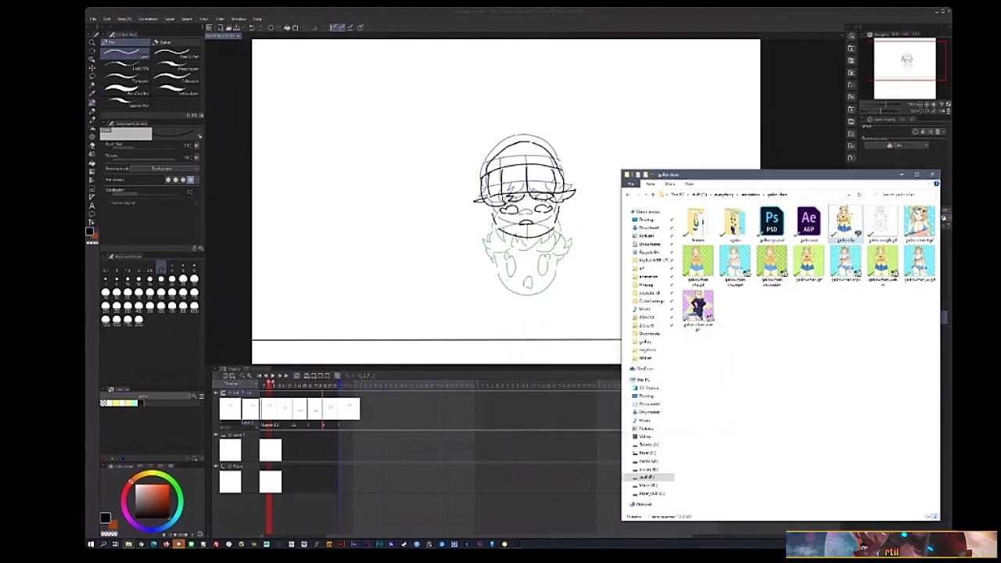
right_click(858, 233)
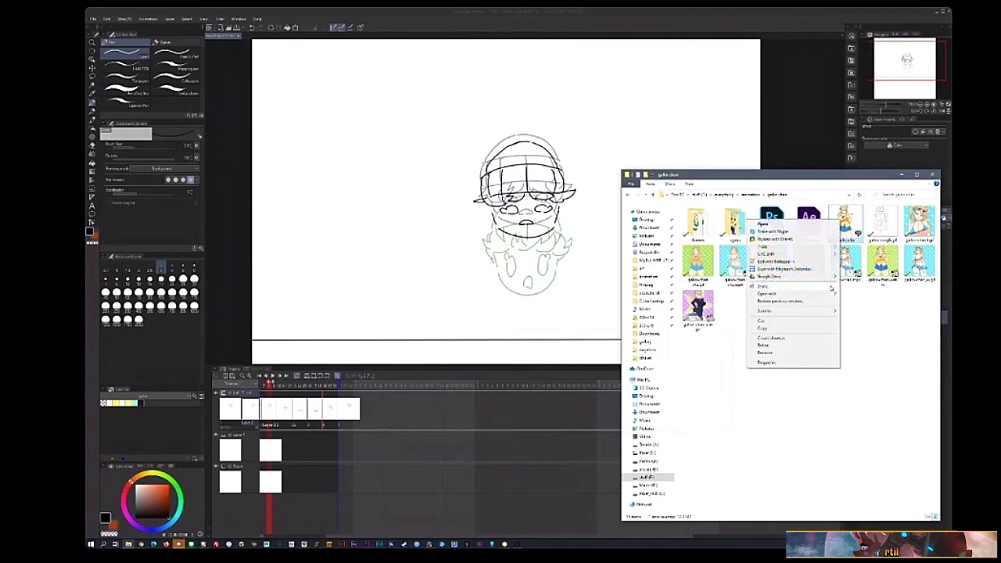
left_click(790, 279)
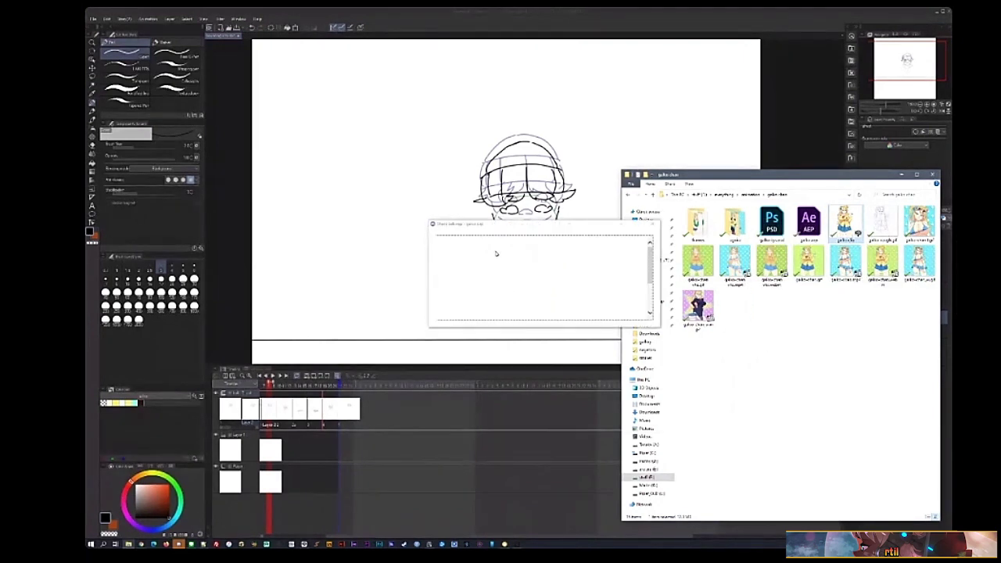
left_click_drag(515, 225, 507, 234)
left_click(645, 233)
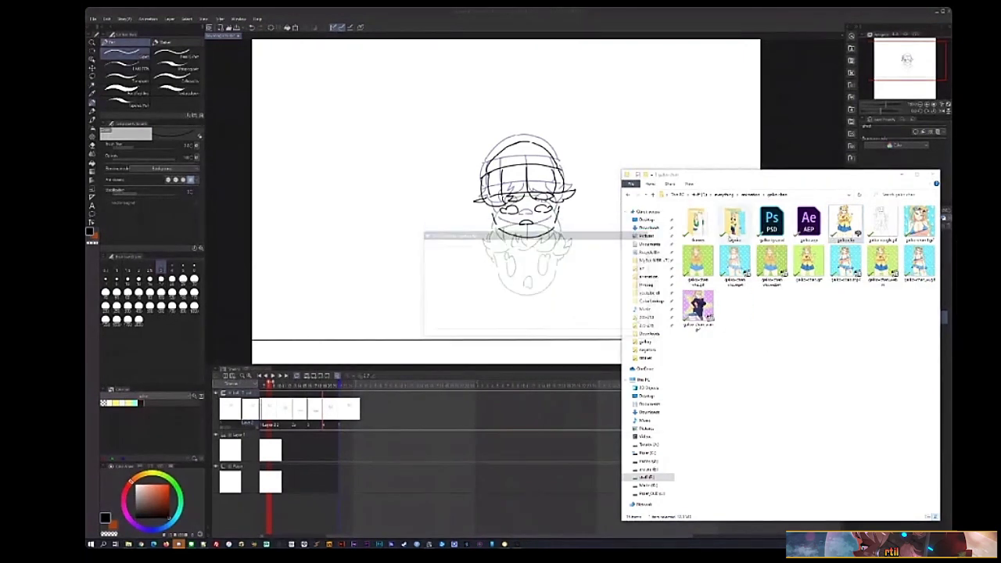
- Copy the galko clip file's Google Drive link to the clipboard
right_click(844, 228)
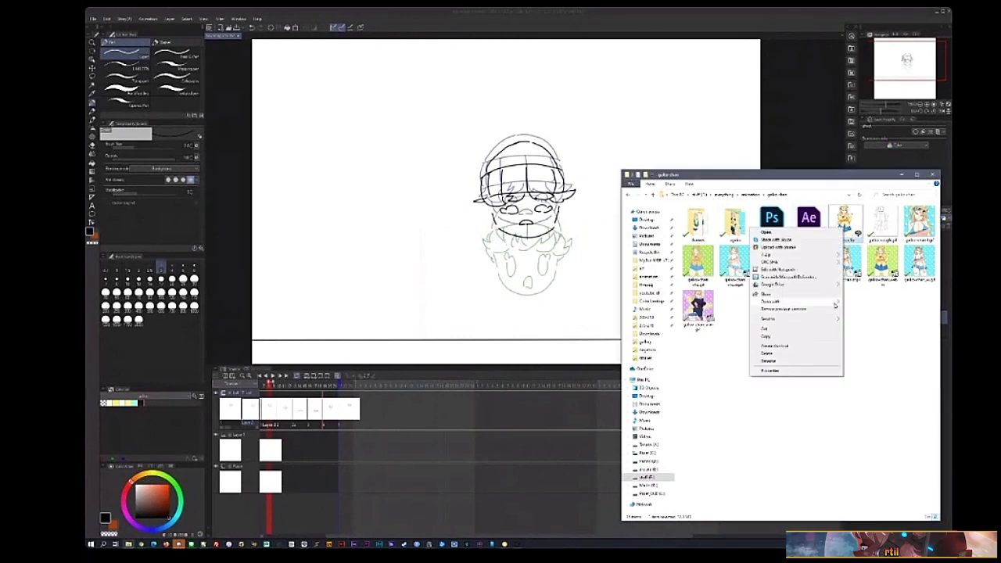
mouse_move(833, 284)
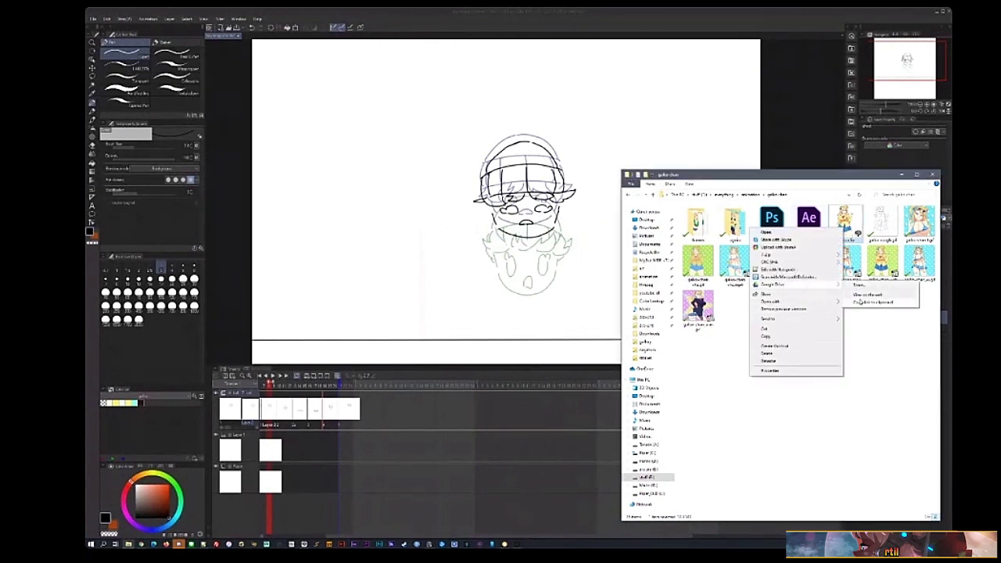
left_click(860, 302)
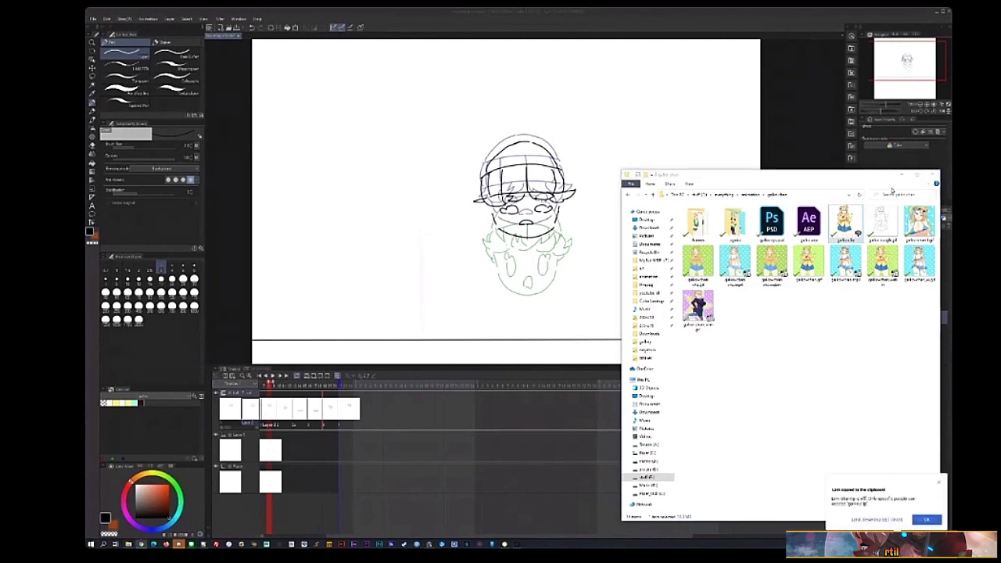
left_click(848, 235)
right_click(849, 233)
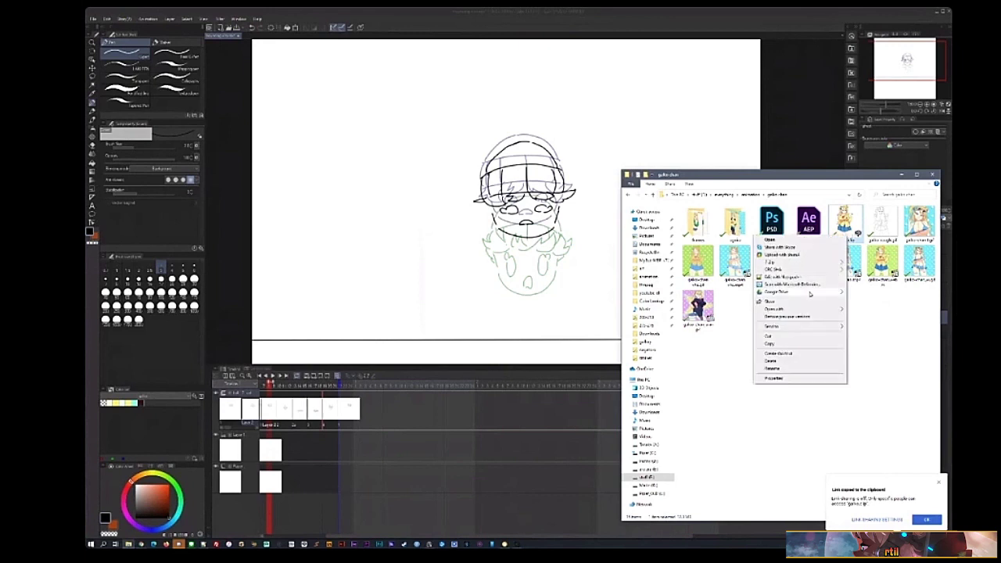
mouse_move(813, 294)
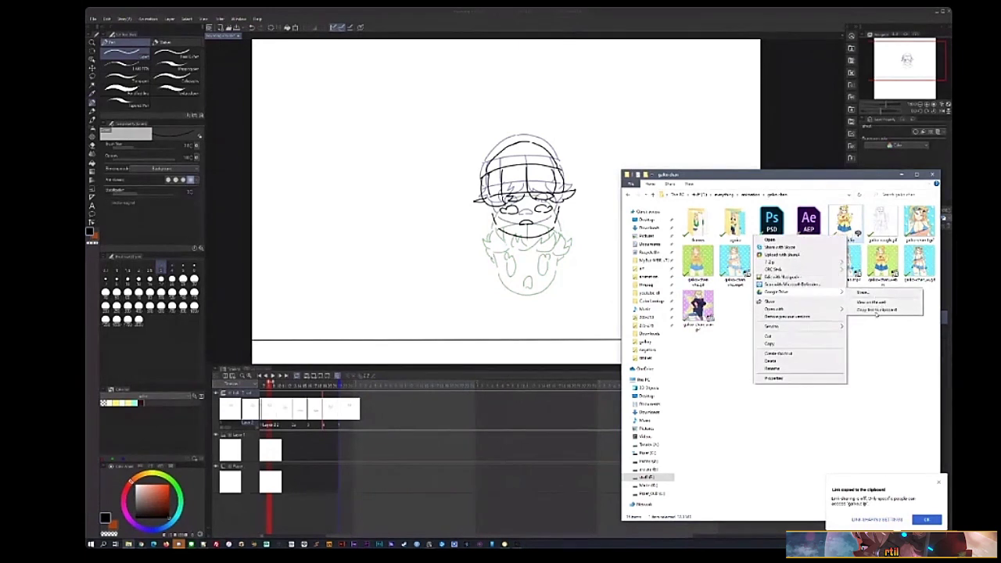
left_click(880, 302)
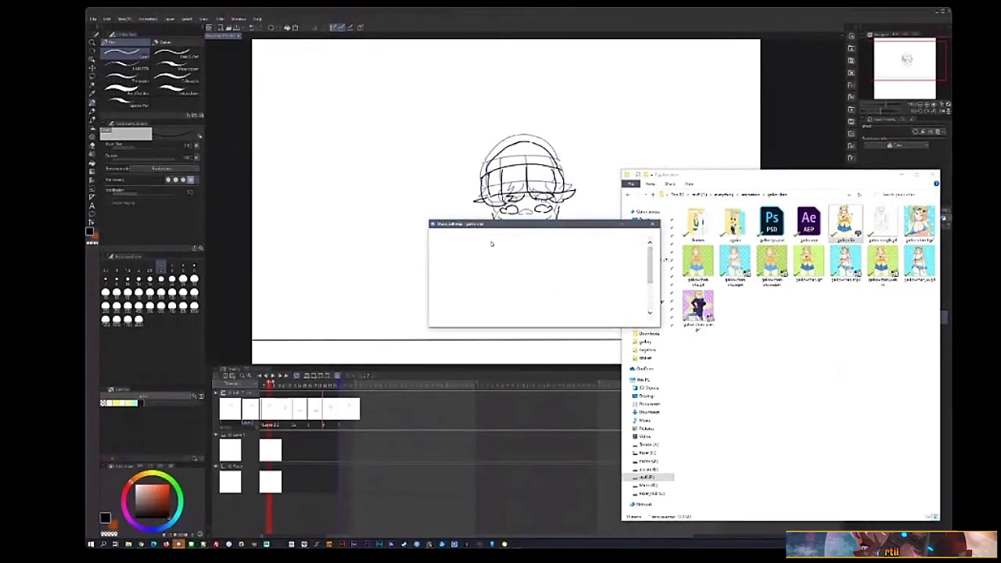
left_click(653, 225)
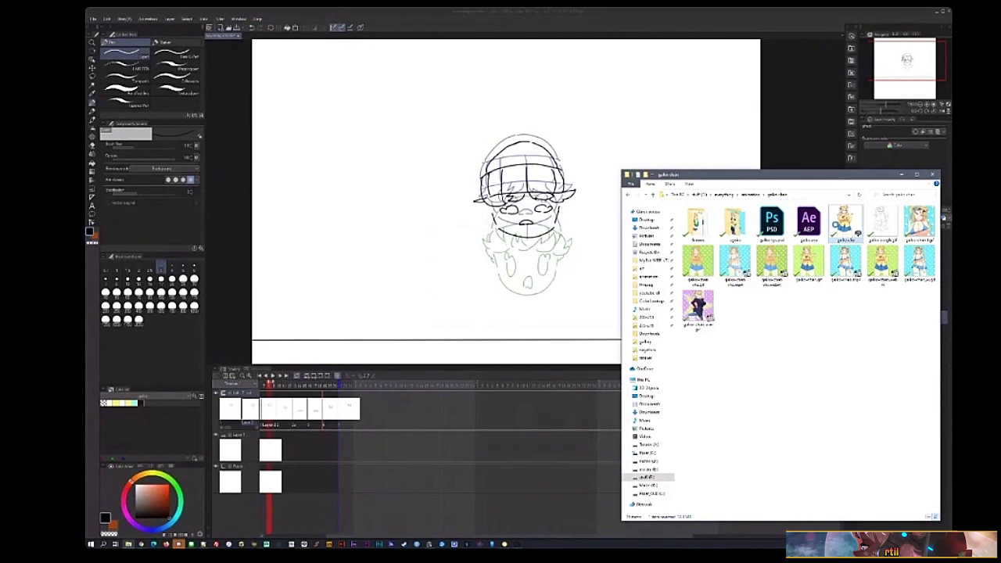
- Copy the Google Drive link of the galko clip file to the clipboard once more
right_click(744, 227)
mouse_move(796, 287)
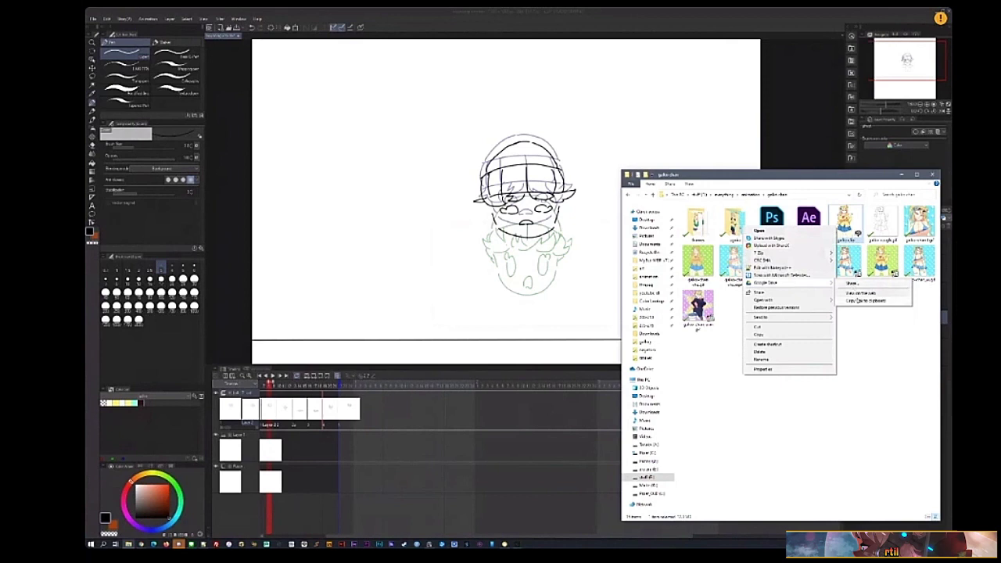
left_click(859, 301)
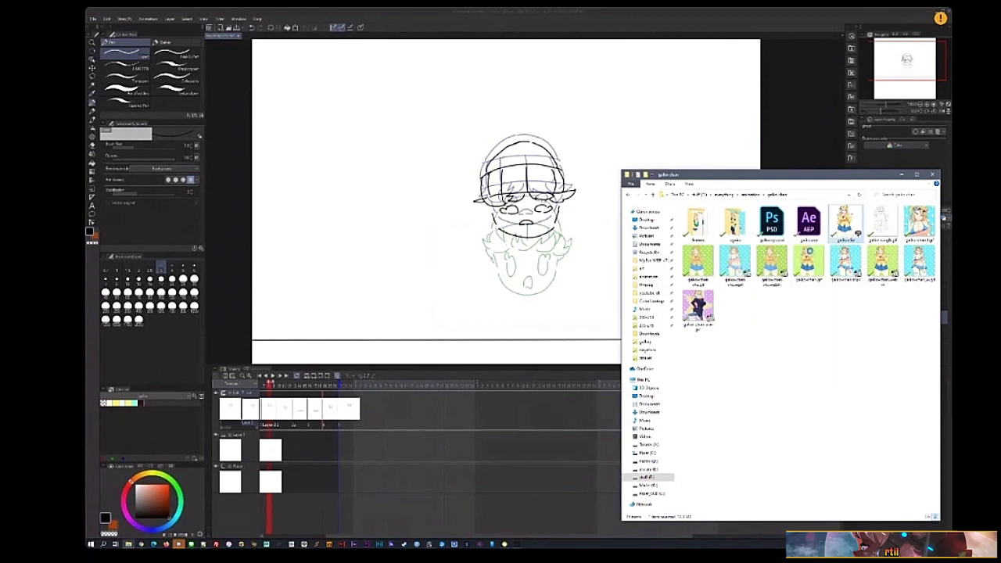
- Compress the galko clip file into a zip archive and delete the last galko-chan image, with the purple background, from the folder
right_click(853, 233)
mouse_move(784, 261)
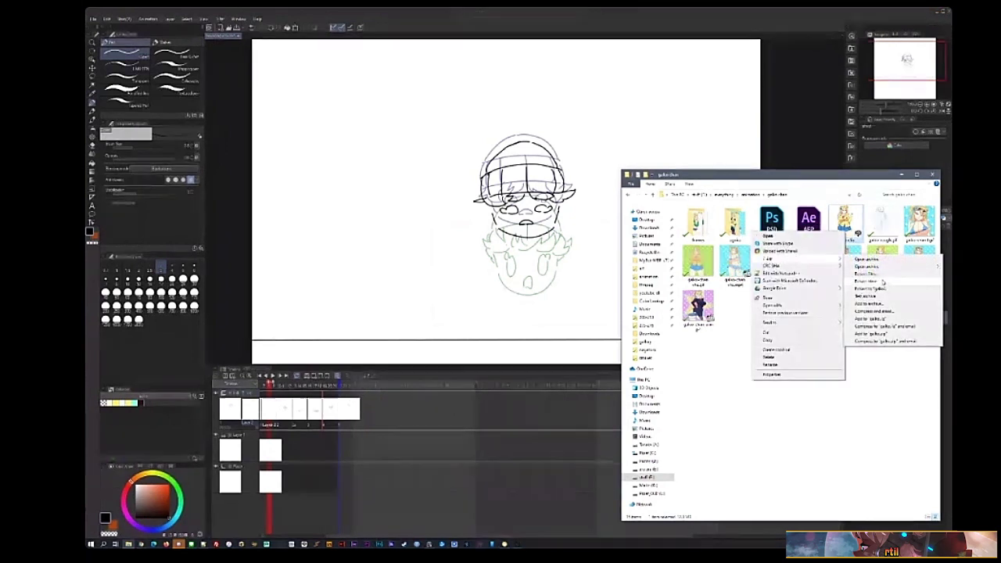
left_click(888, 335)
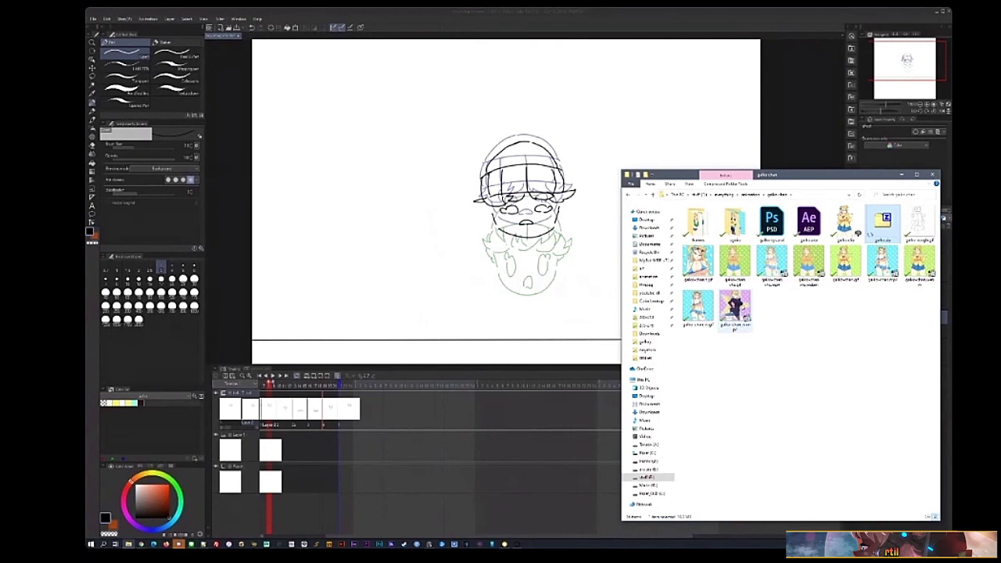
left_click(743, 311)
key("Delete")
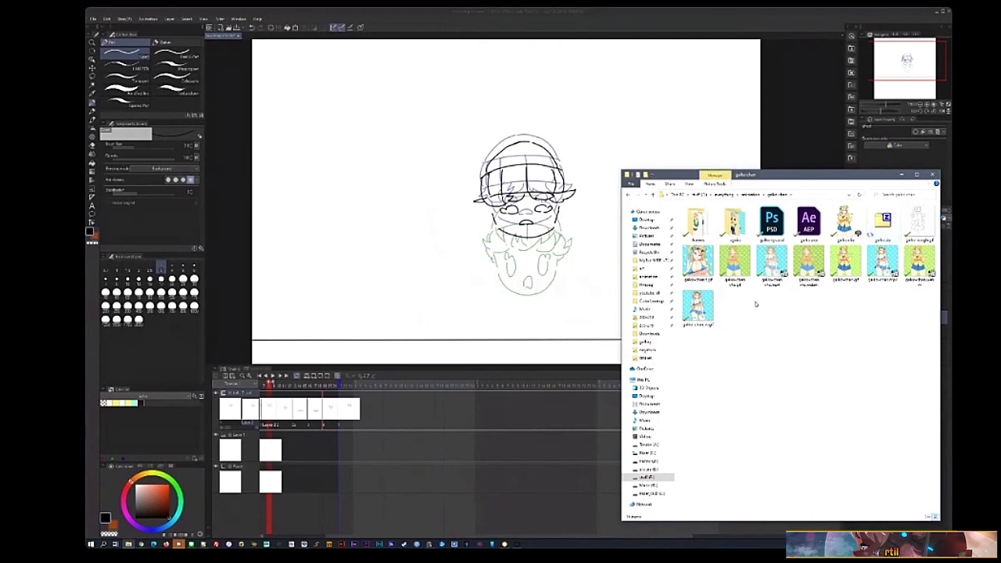
left_click(856, 232)
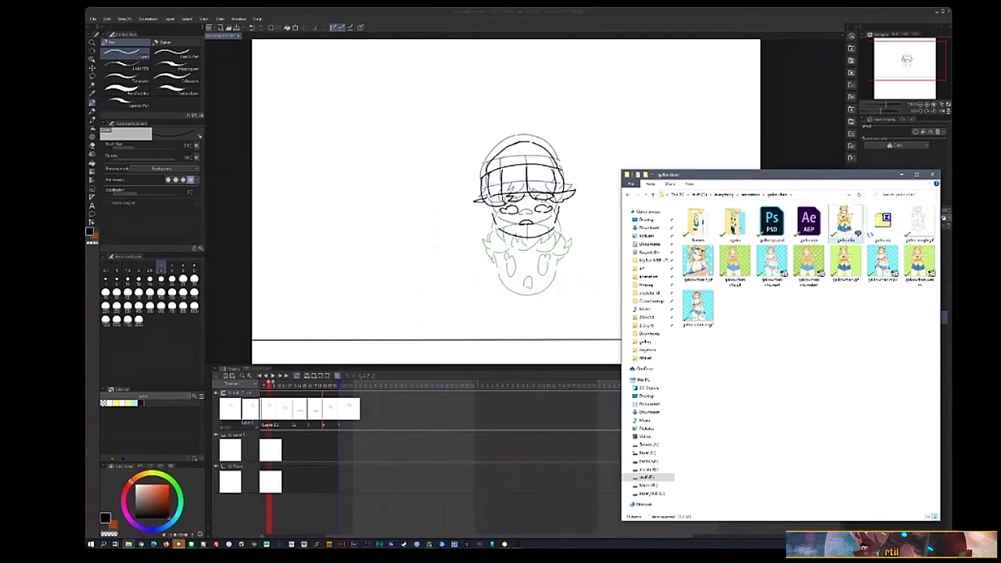
right_click(841, 232)
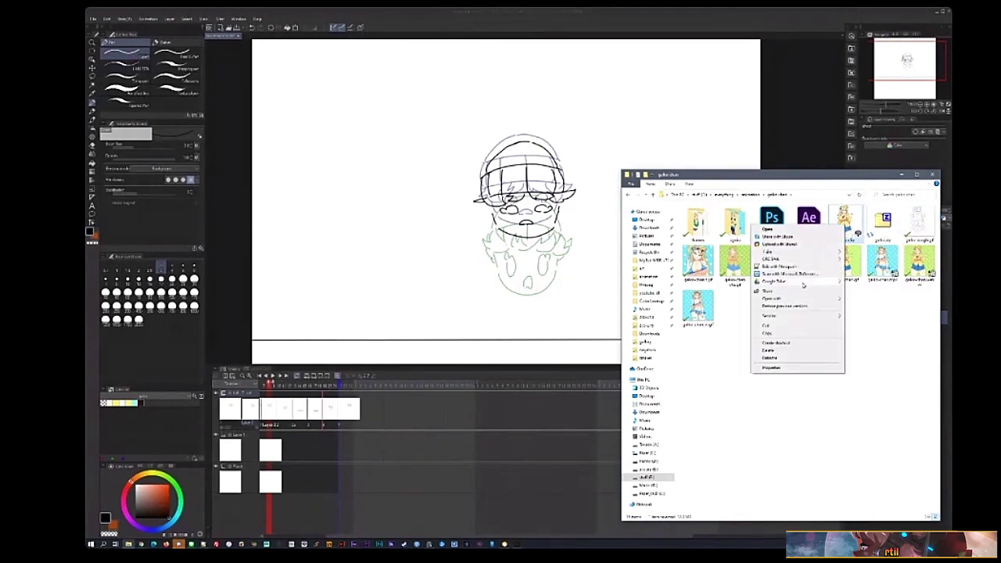
left_click(860, 283)
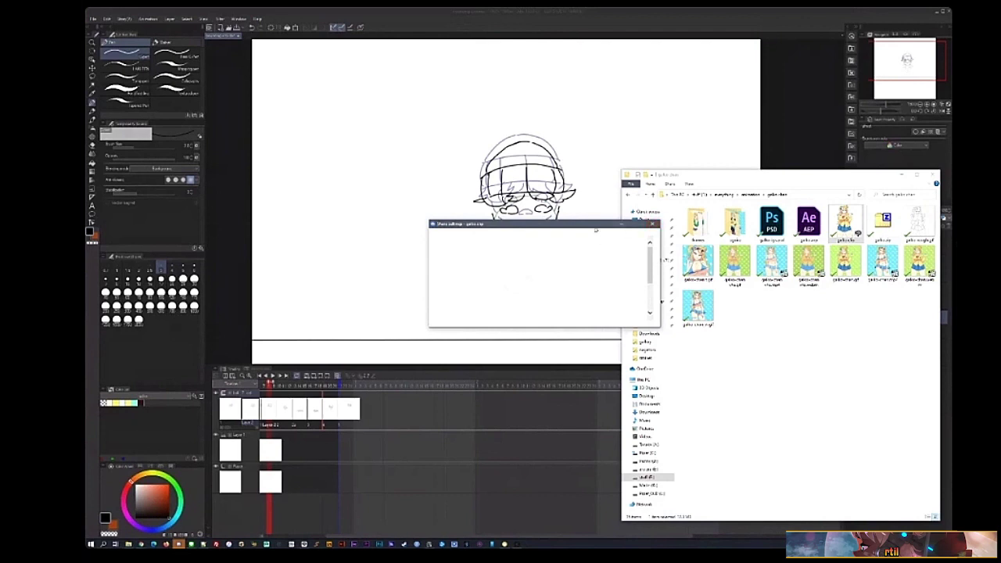
left_click(652, 225)
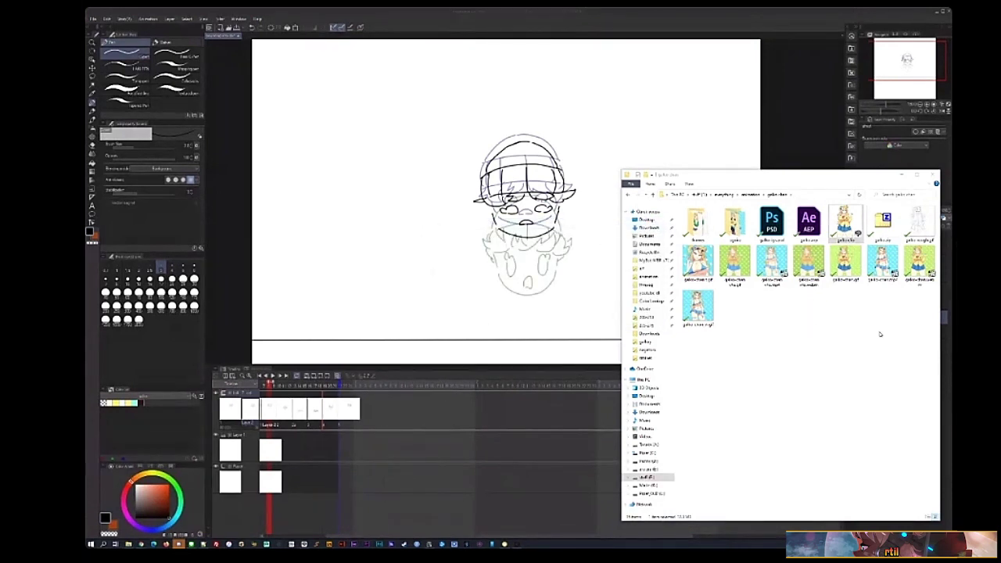
- Go up to the animation folder in File Explorer and switch back to Clip Studio Paint
left_click_drag(922, 329, 725, 223)
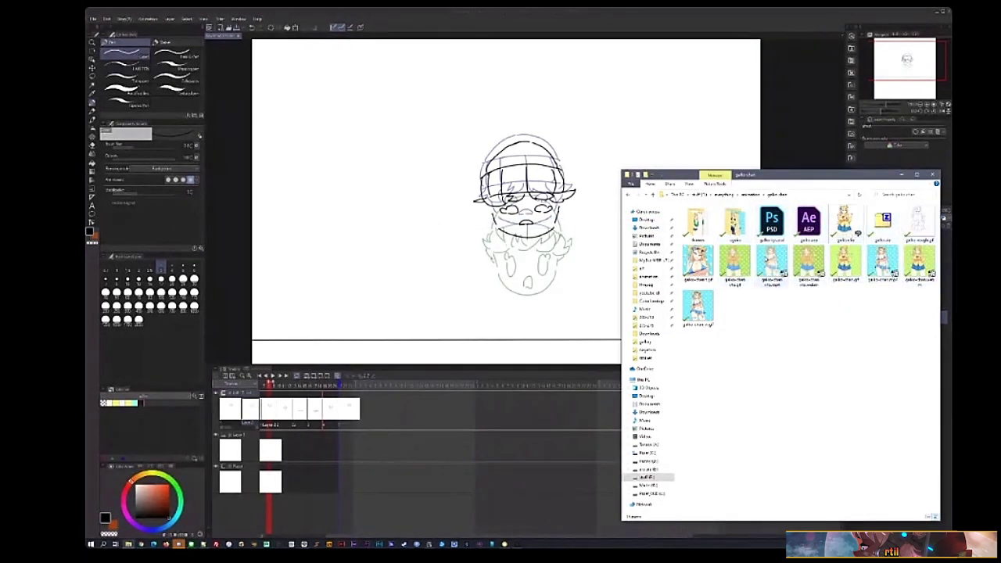
left_click(747, 194)
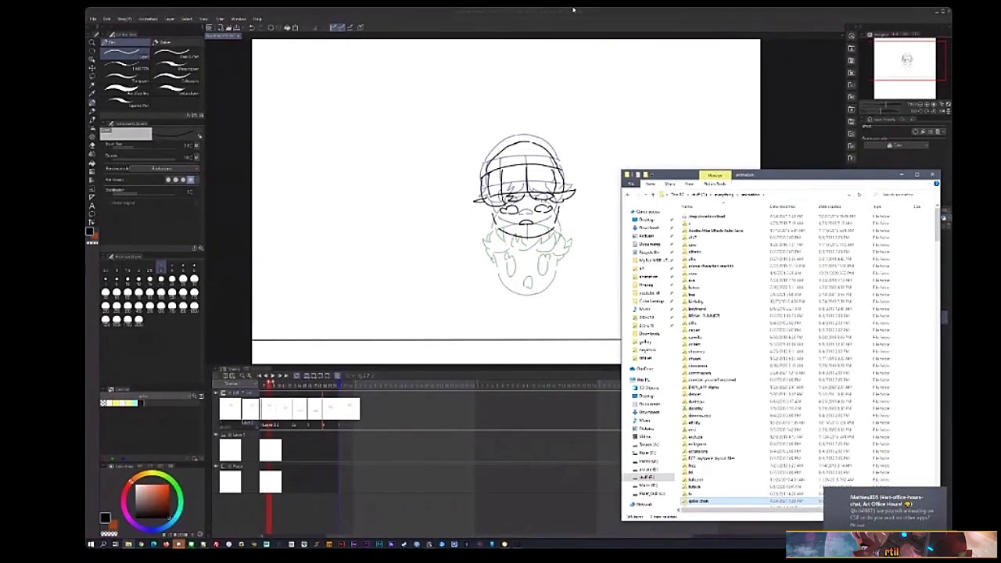
left_click(573, 9)
- Export the bouncing head animation to the desktop as an animated GIF, keeping the suggested file name and output settings
left_click(93, 18)
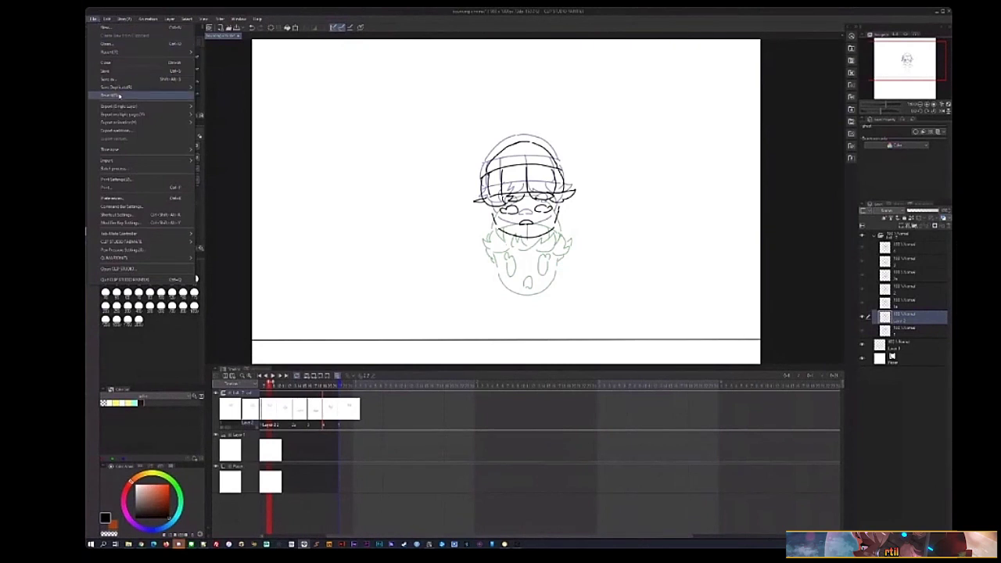
mouse_move(140, 115)
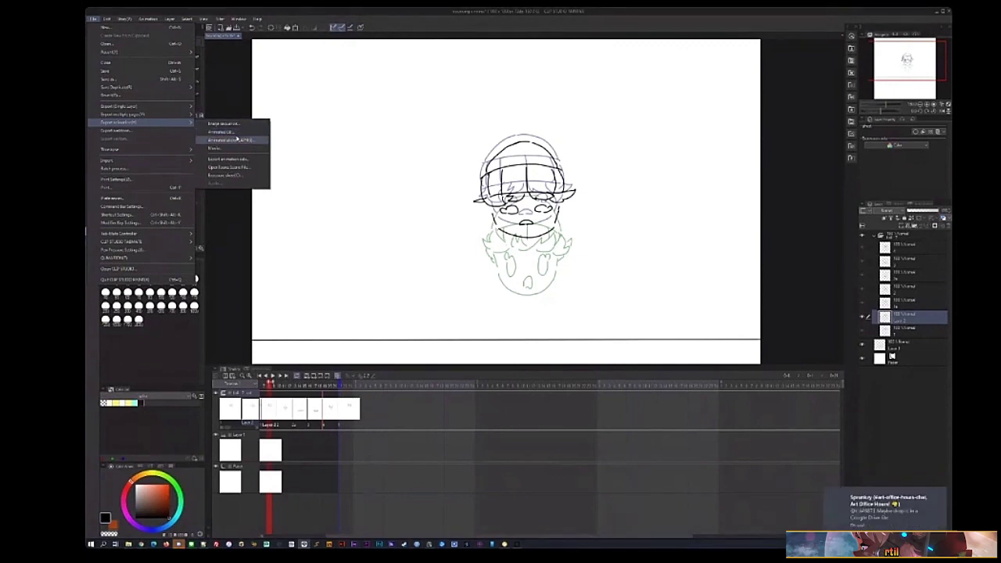
left_click(237, 134)
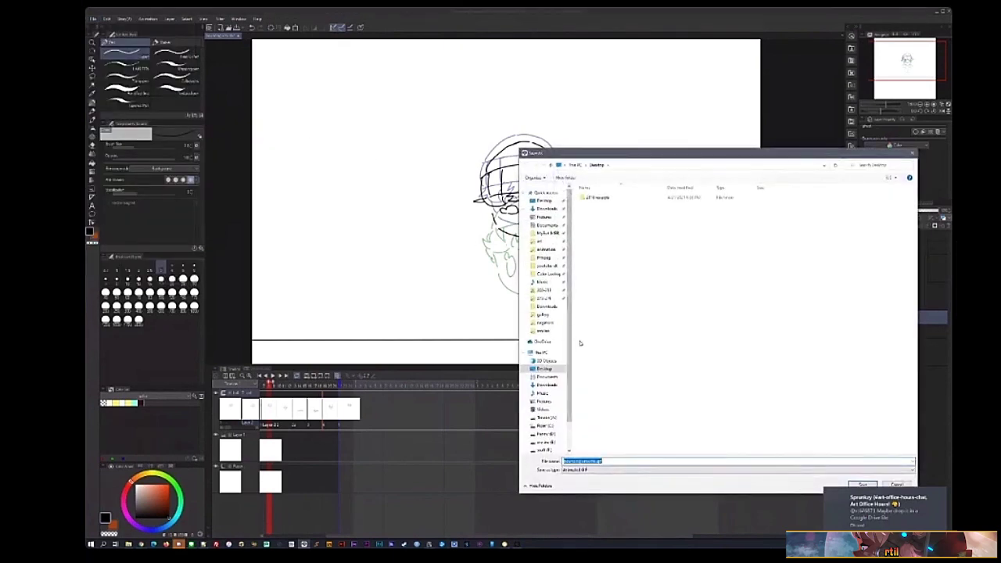
left_click(545, 203)
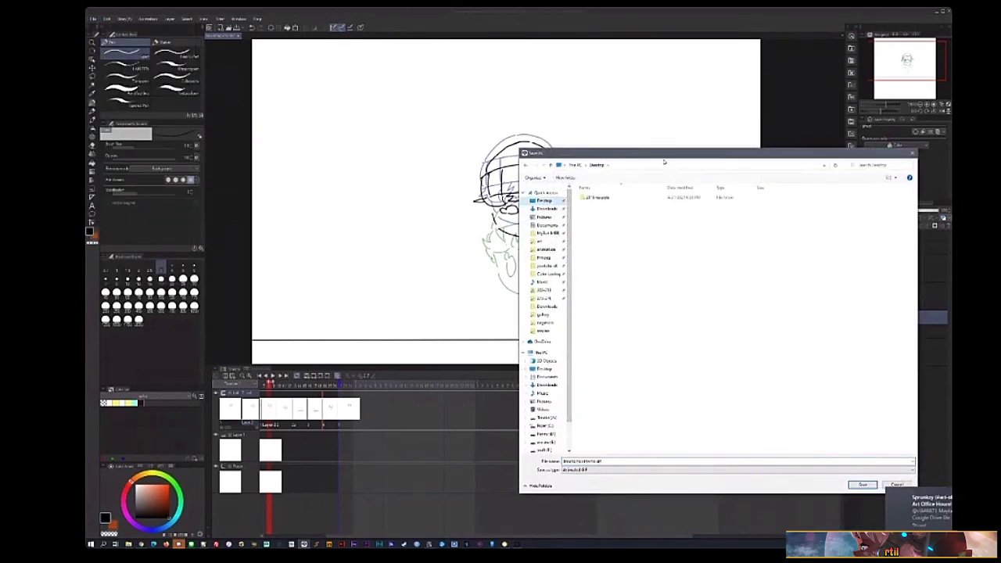
left_click_drag(662, 154, 515, 86)
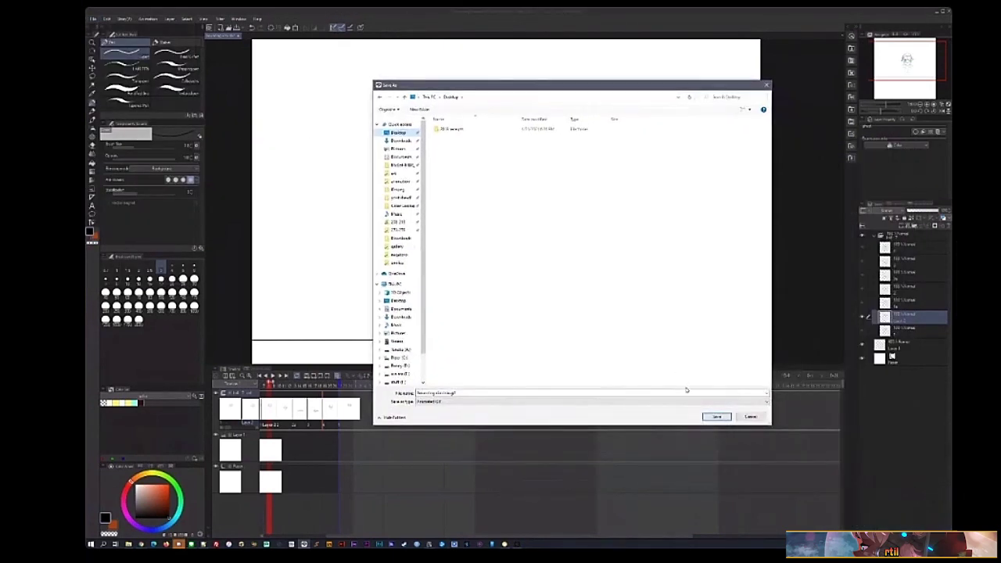
left_click(714, 417)
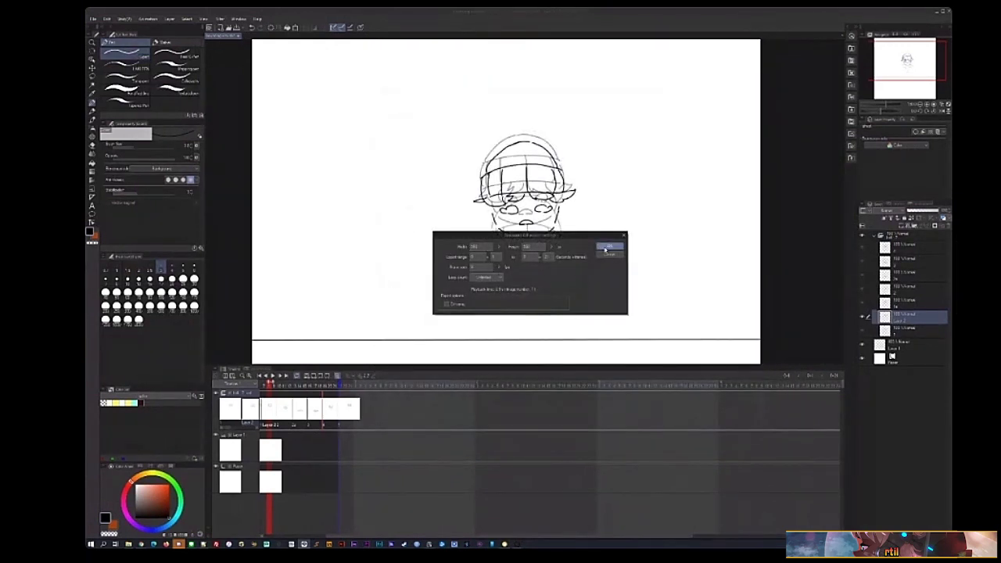
left_click(608, 248)
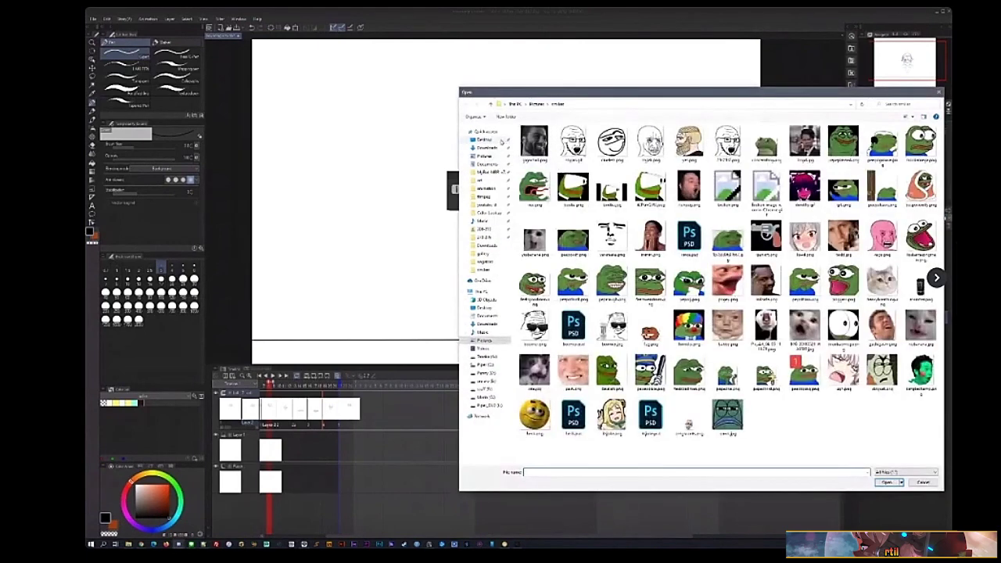
- Choose the exported GIF and the bouncing head's clip file from the desktop for upload, and dismiss the export notice
left_click(509, 142)
double_click(534, 151)
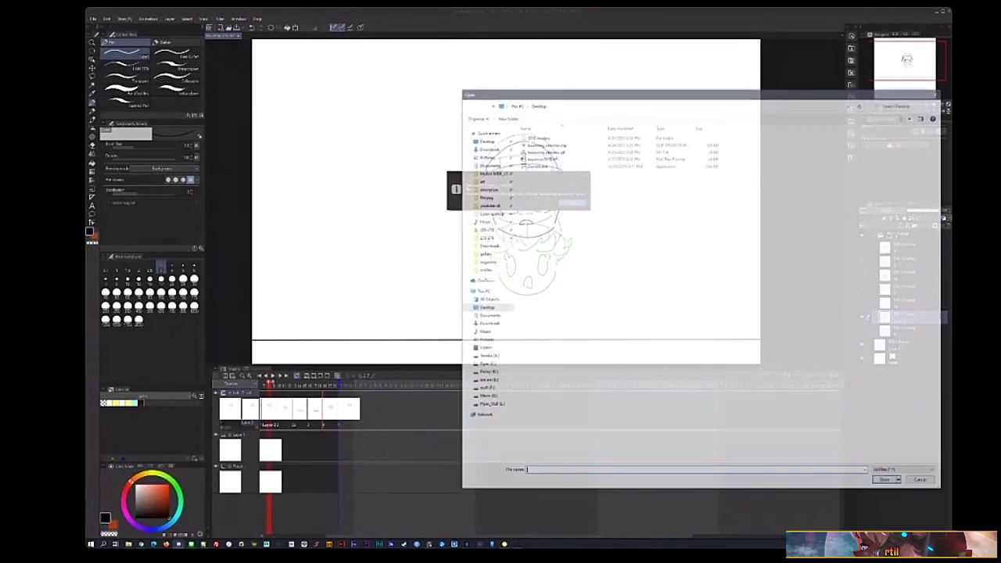
left_click(485, 141)
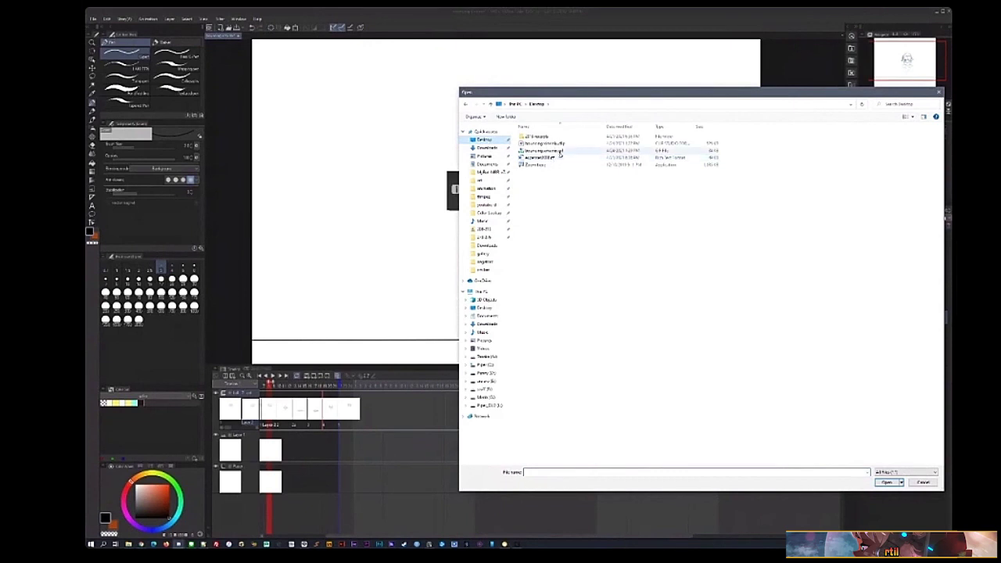
left_click(560, 144)
double_click(561, 147)
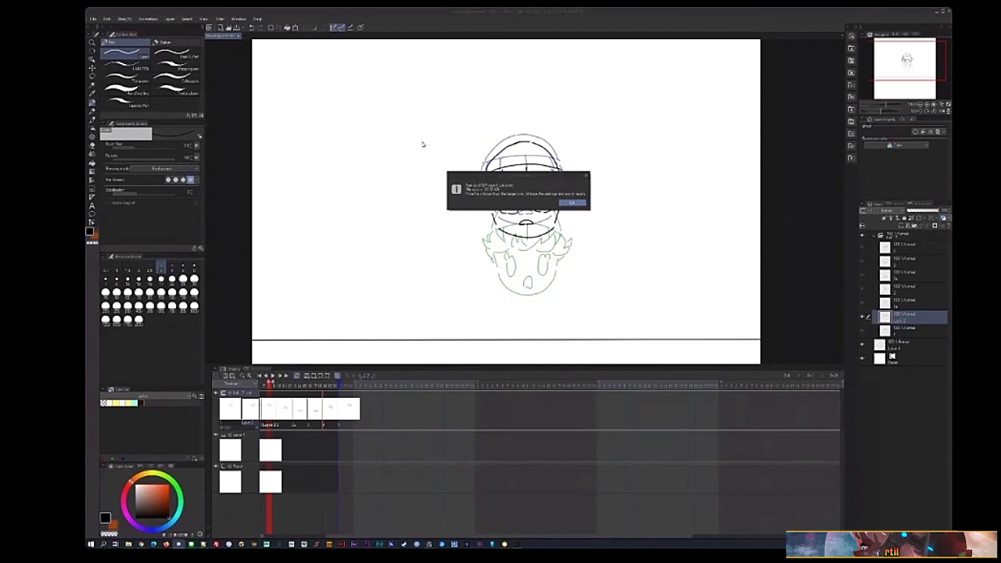
left_click(565, 205)
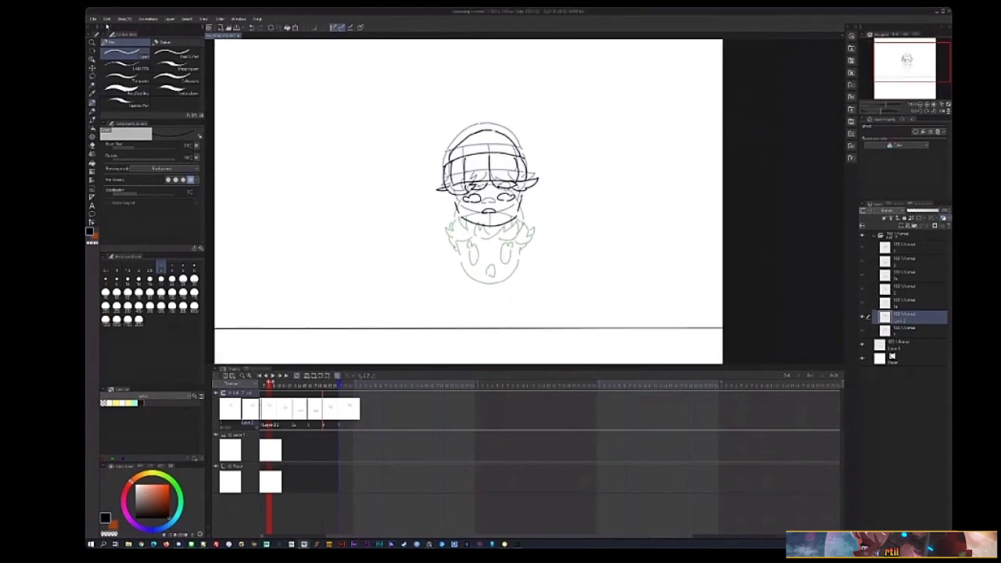
left_click(107, 18)
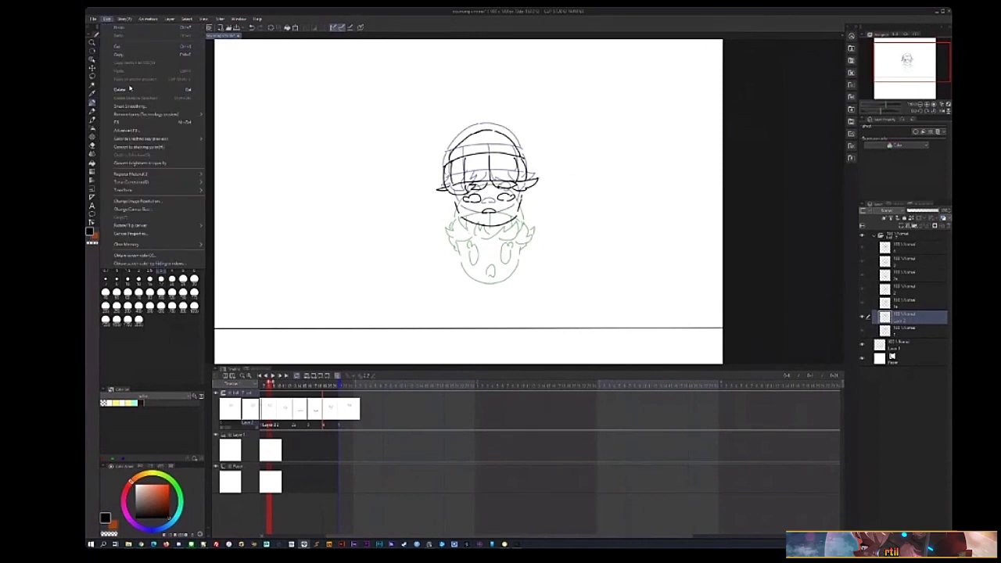
left_click(145, 18)
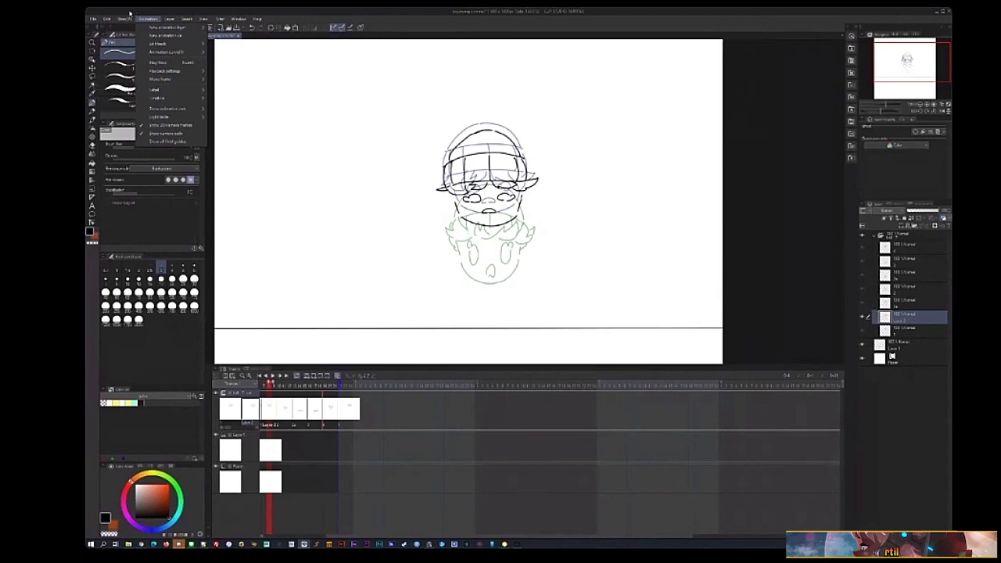
mouse_move(107, 19)
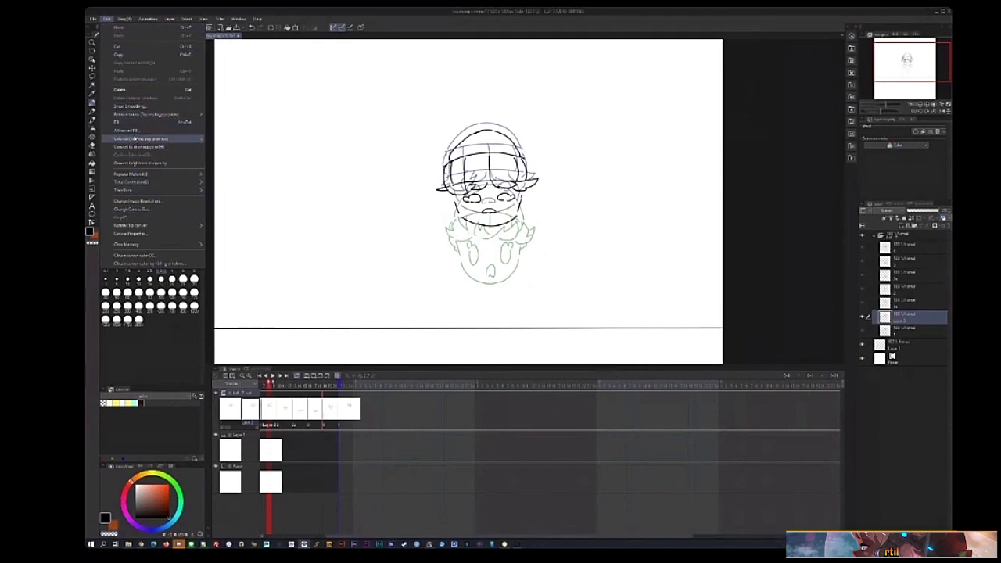
mouse_move(152, 191)
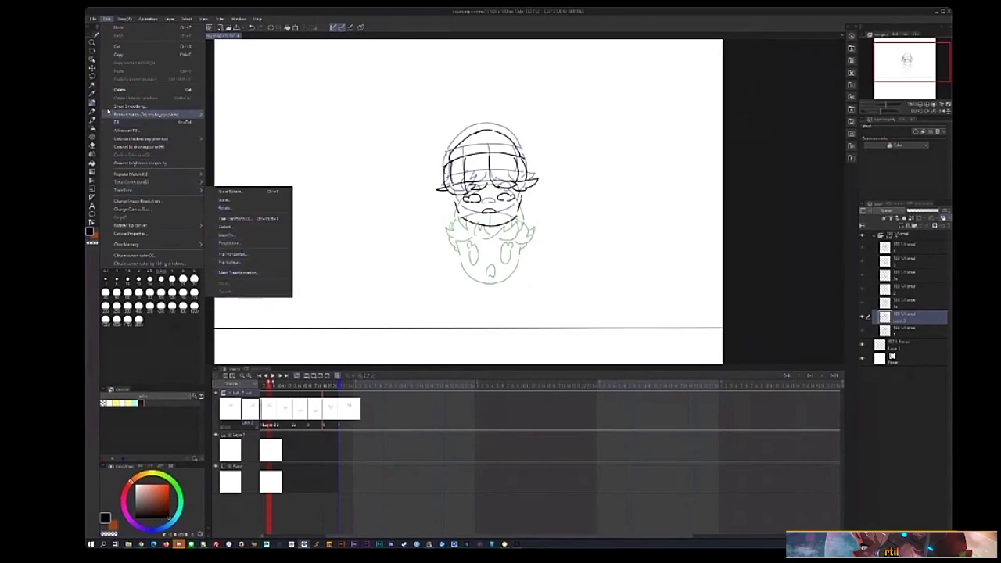
key("Escape")
- Switch to Discord and read through the older messages and posted artwork in art-office-hours-chat
scroll(501, 270, "down", 15)
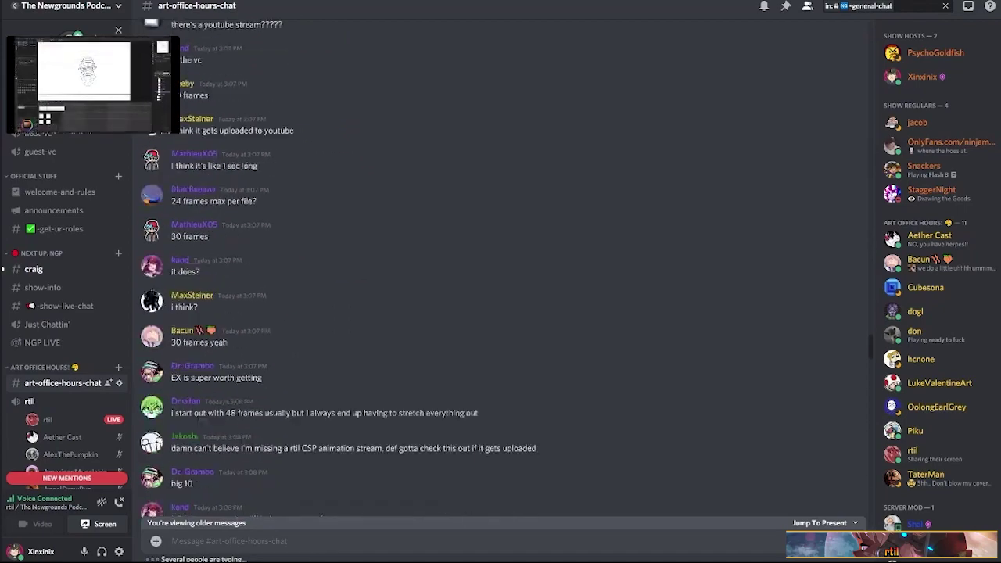
scroll(501, 274, "down", 20)
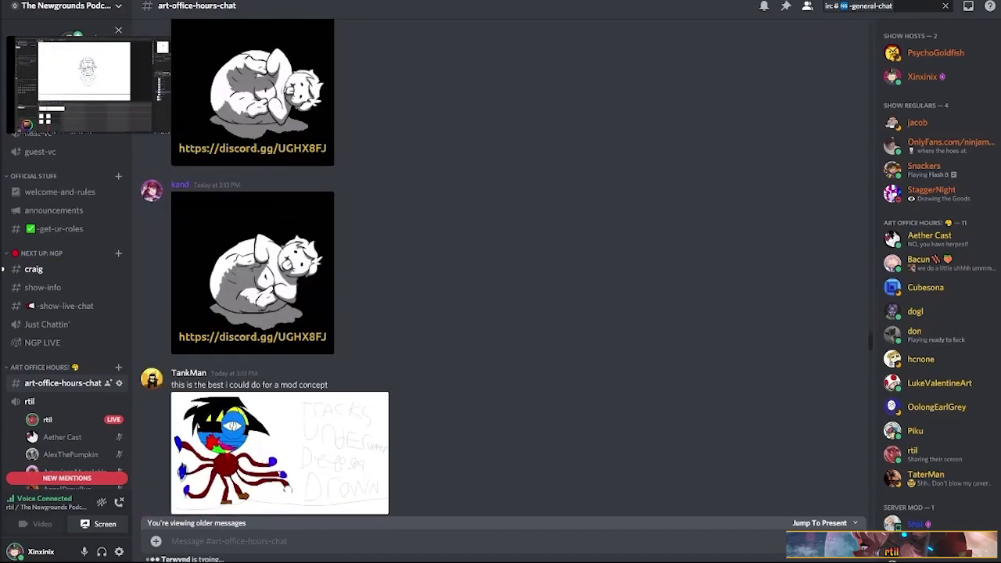
scroll(501, 274, "down", 20)
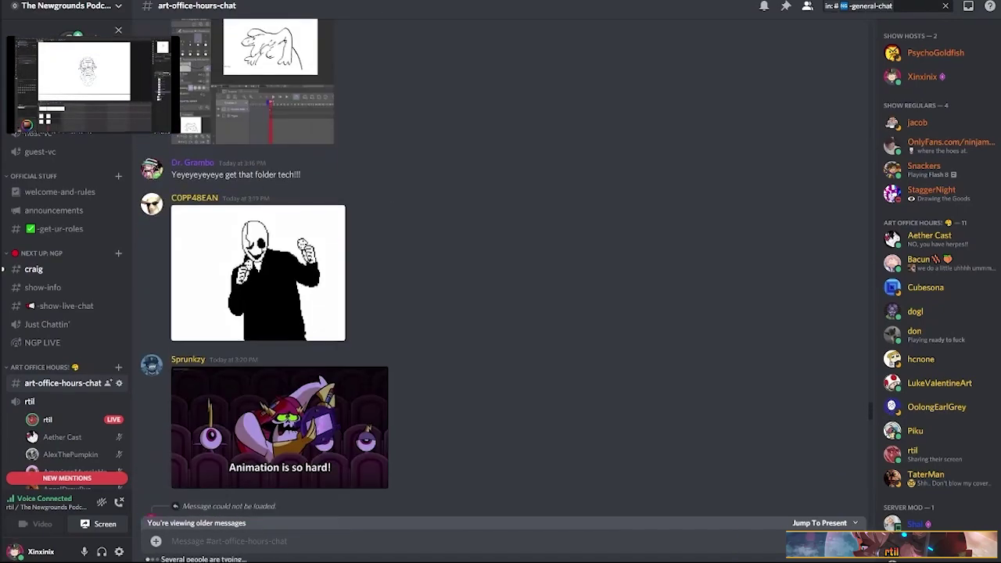
scroll(501, 274, "down", 20)
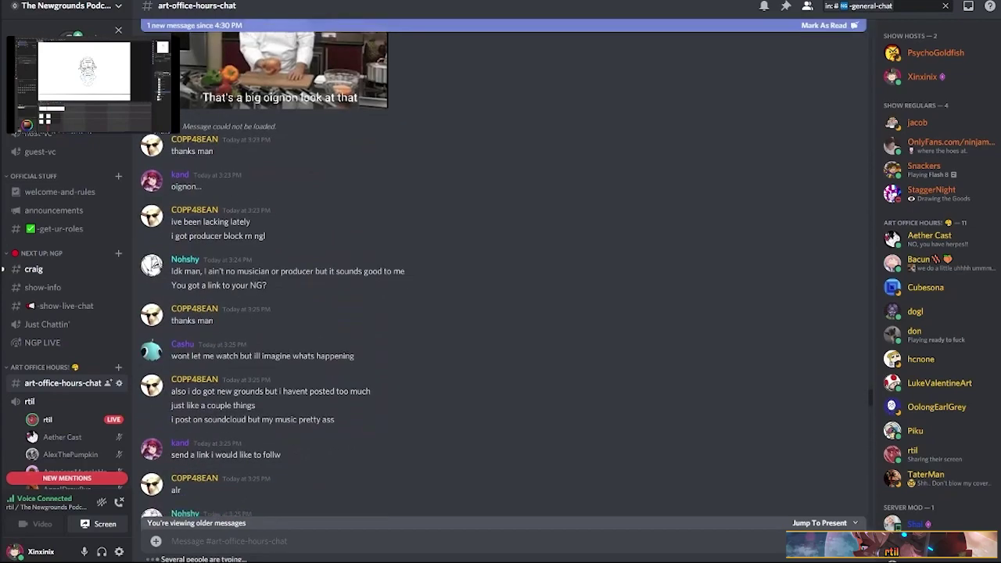
scroll(501, 273, "down", 20)
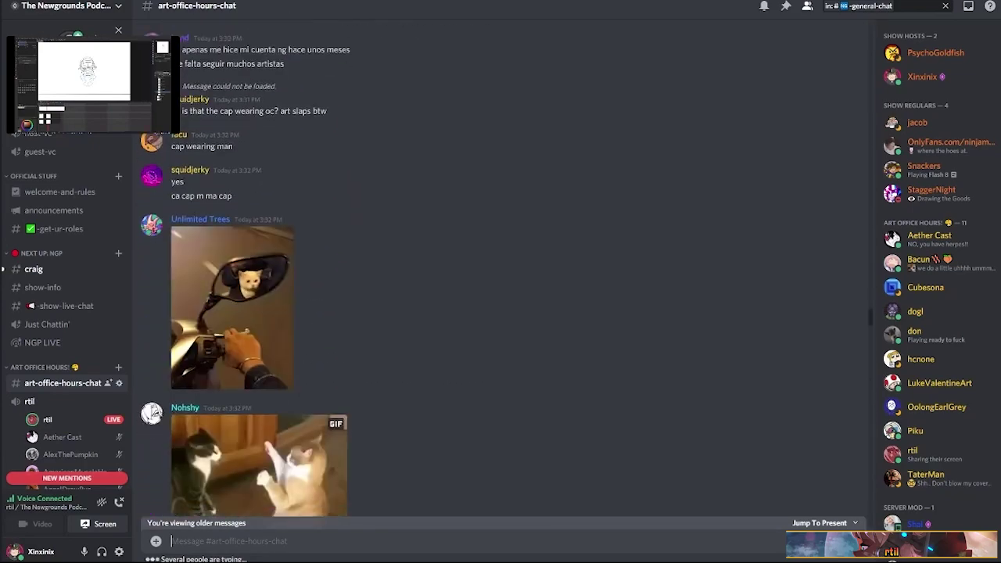
scroll(501, 274, "down", 20)
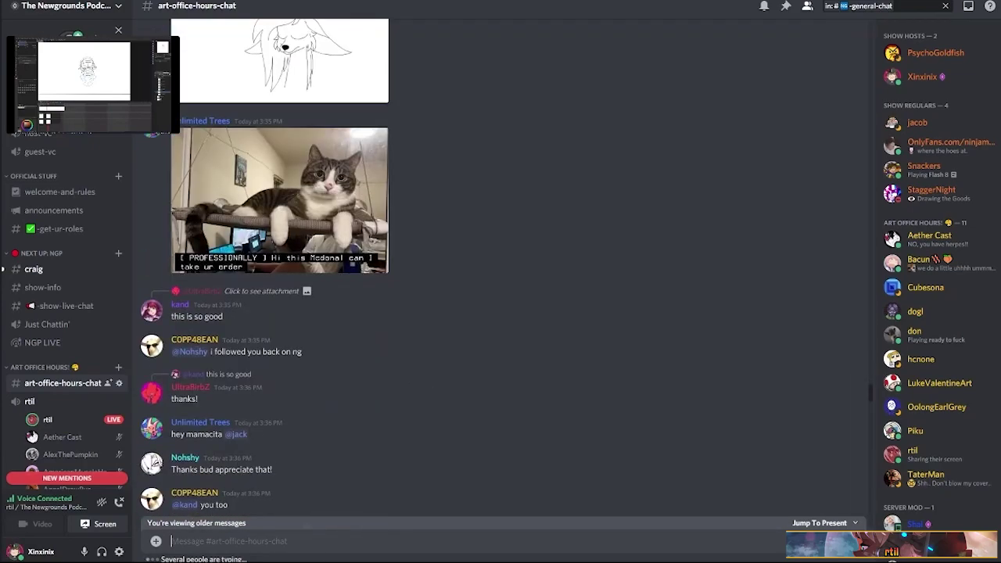
scroll(501, 274, "down", 20)
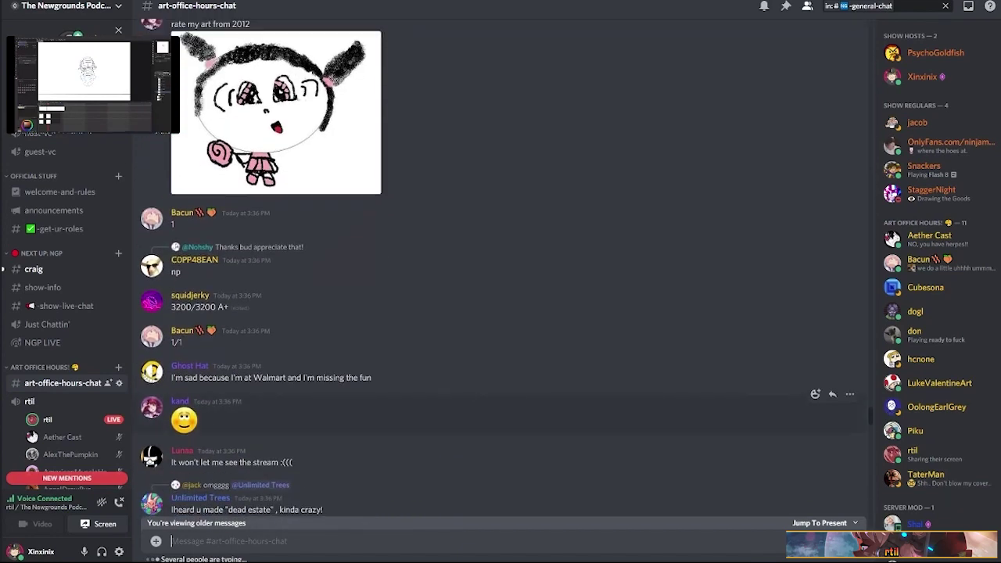
scroll(500, 274, "down", 20)
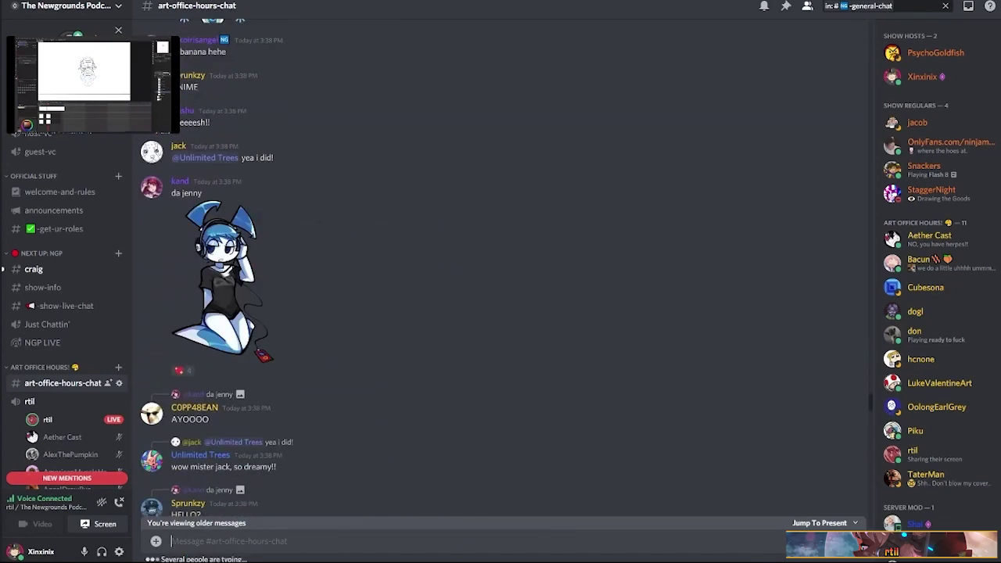
scroll(501, 274, "down", 20)
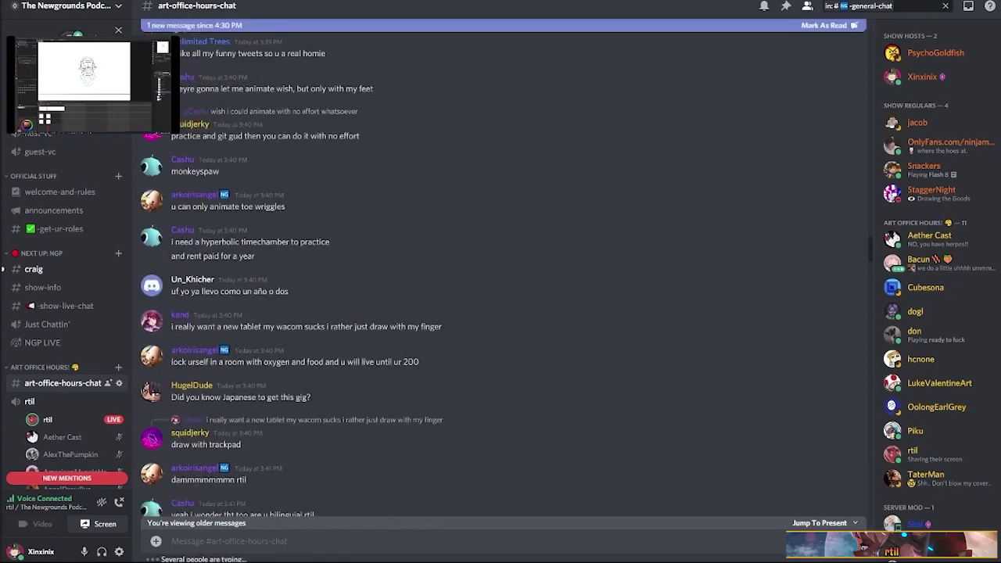
scroll(500, 274, "down", 20)
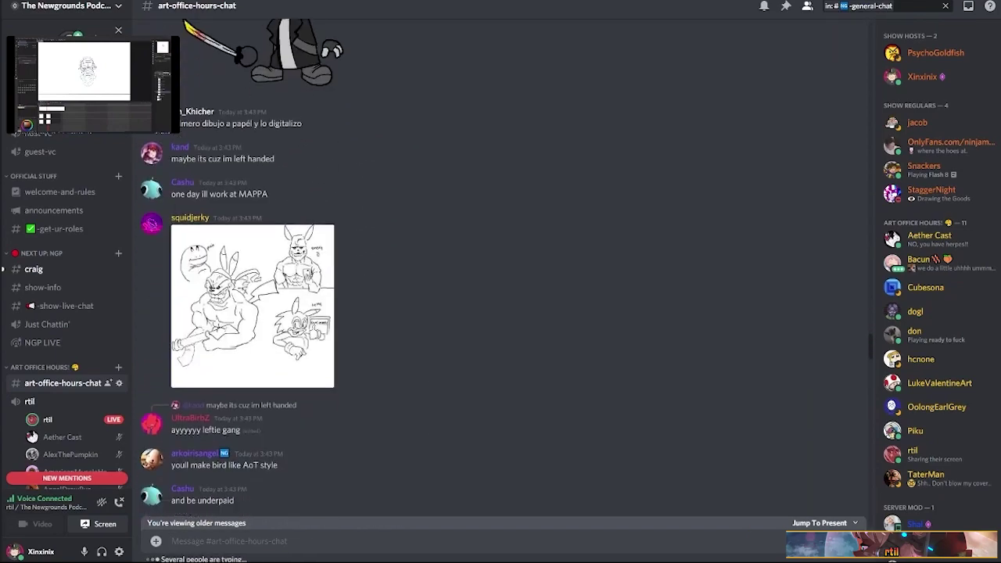
scroll(500, 274, "down", 20)
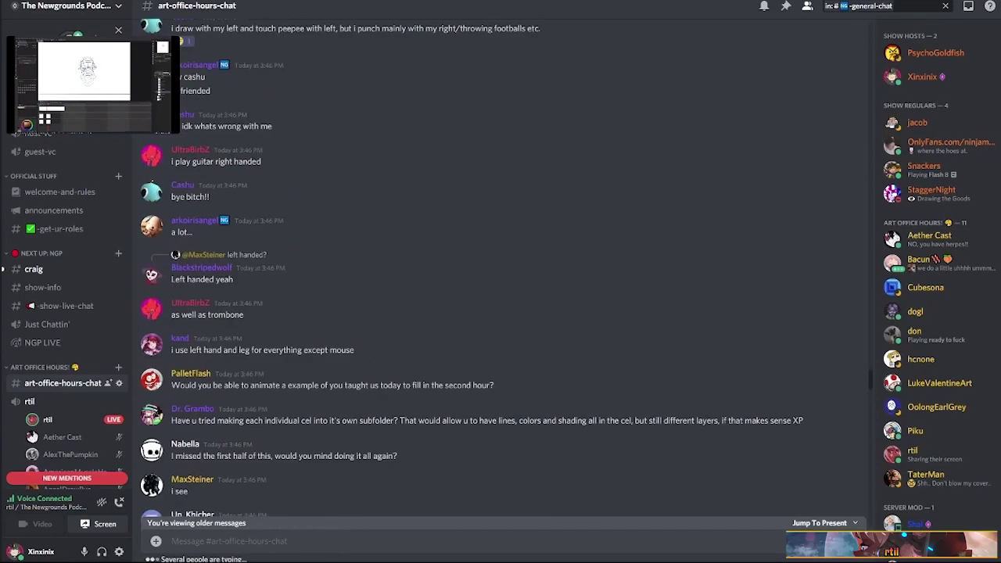
scroll(501, 274, "down", 20)
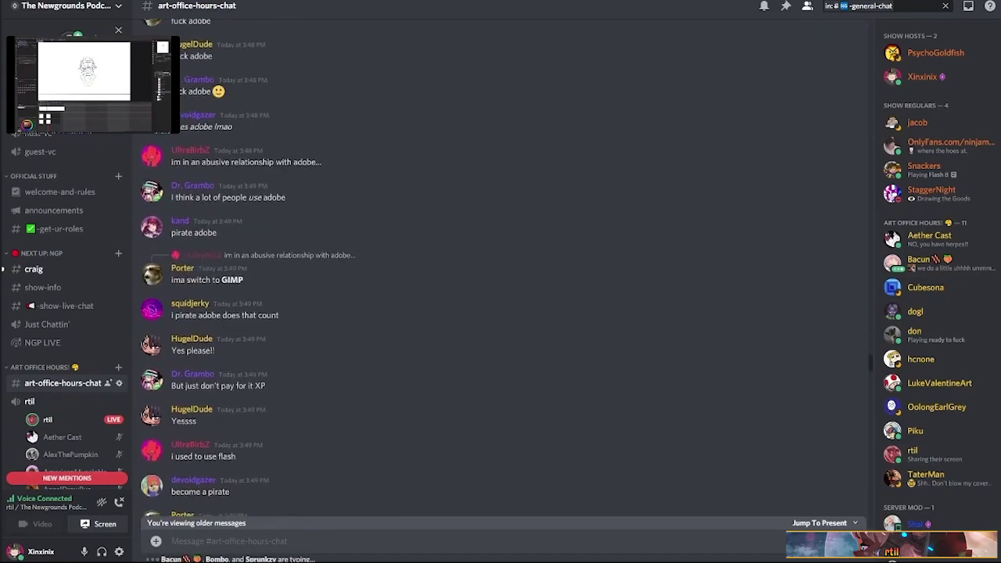
scroll(501, 274, "down", 20)
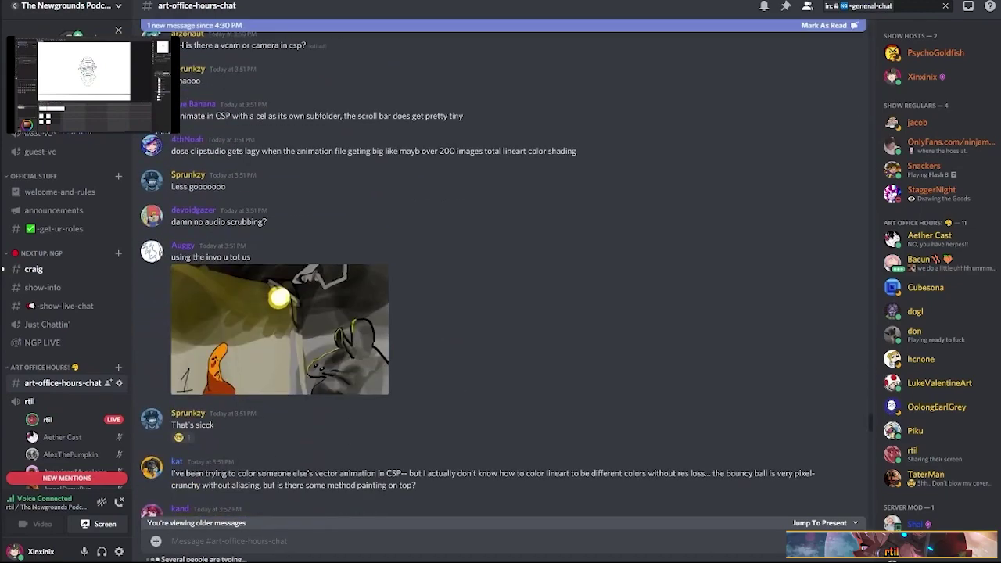
scroll(500, 274, "down", 20)
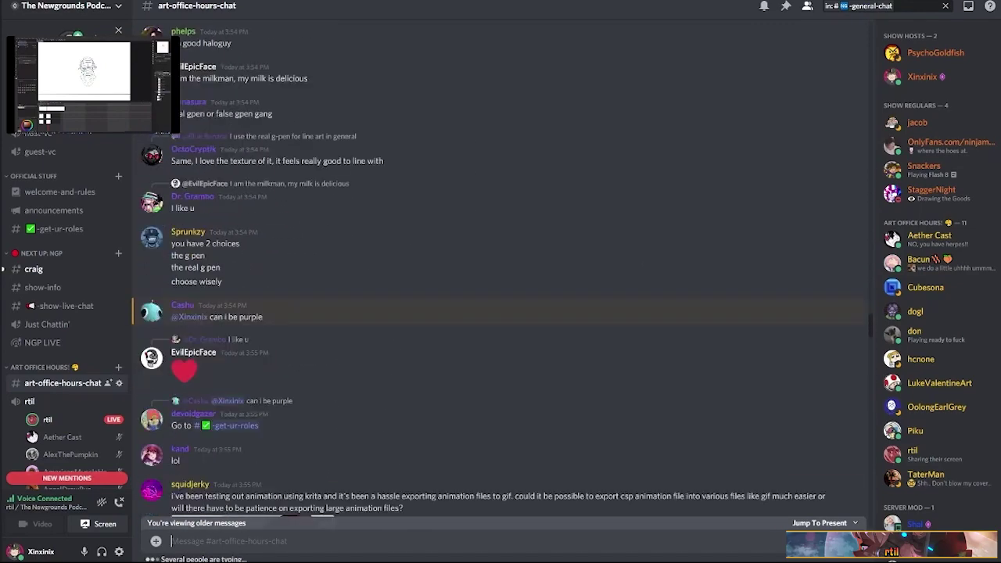
scroll(501, 274, "up", 3)
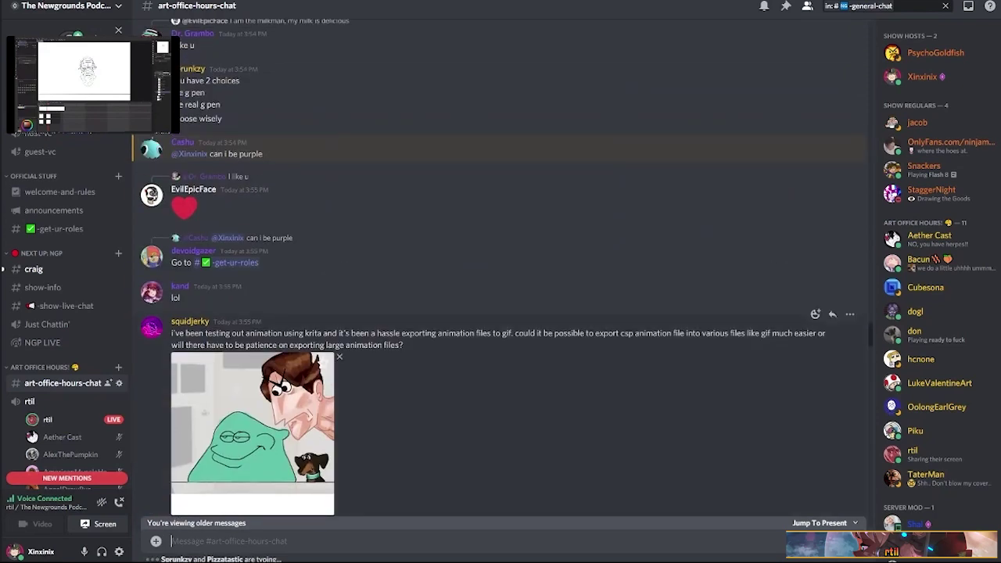
- Return to the present in art-office-hours-chat and review the most recent audience messages
key("Escape")
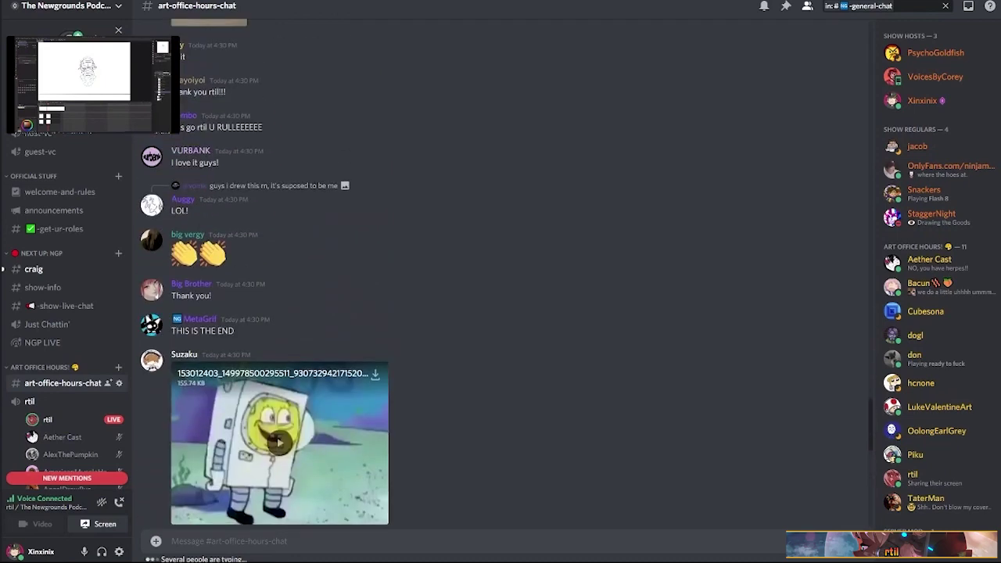
scroll(501, 282, "up", 6)
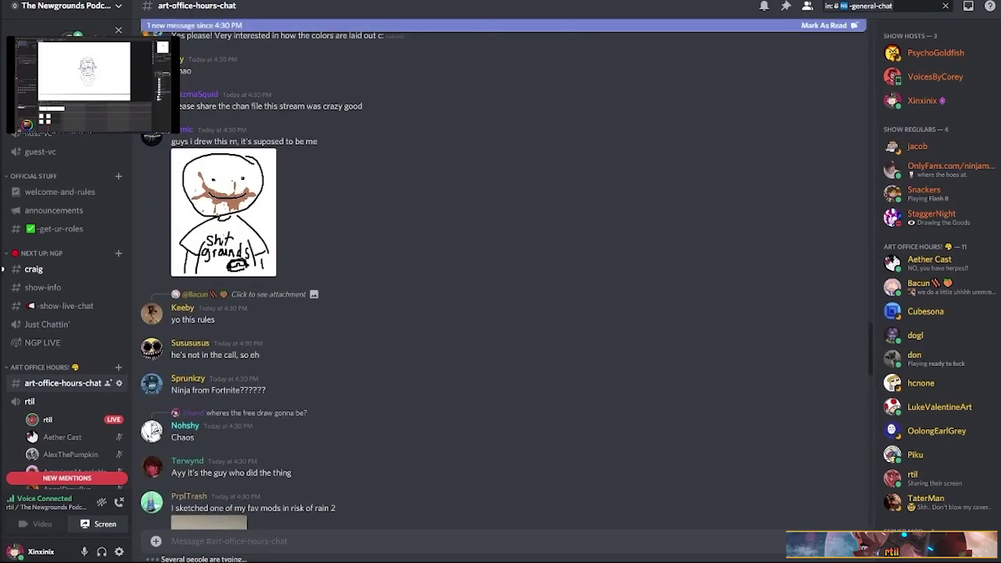
scroll(501, 282, "up", 10)
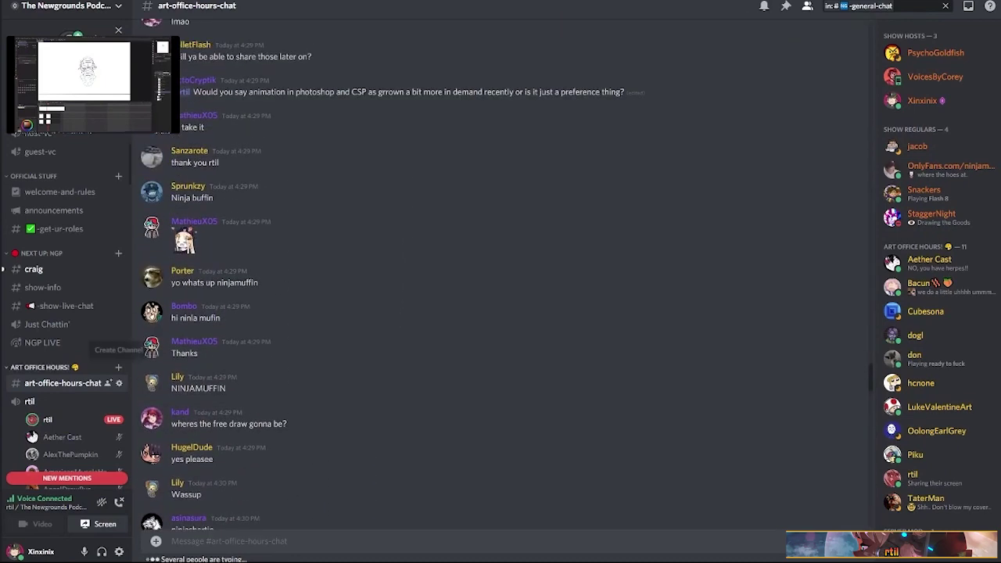
scroll(118, 363, "down", 10)
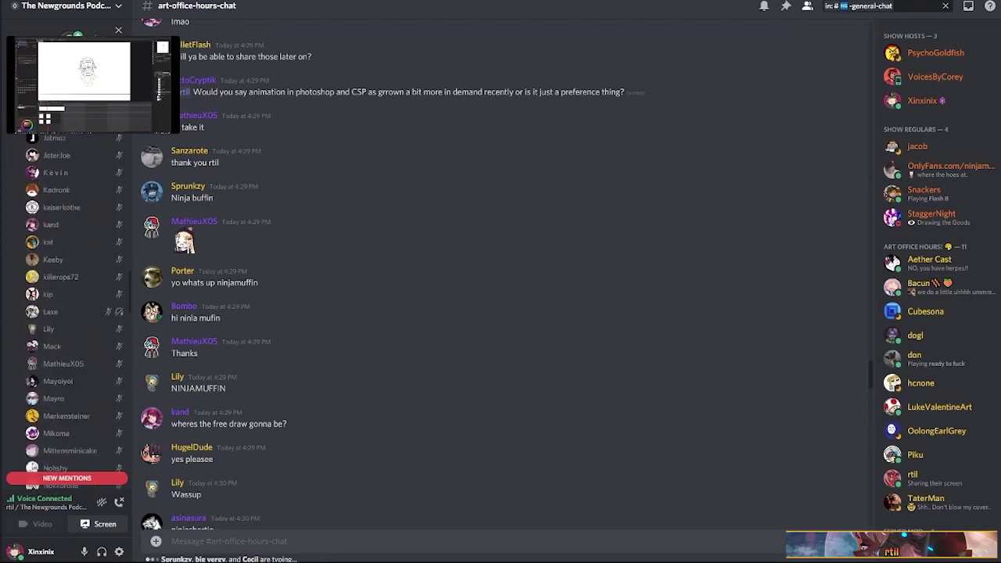
scroll(66, 313, "down", 10)
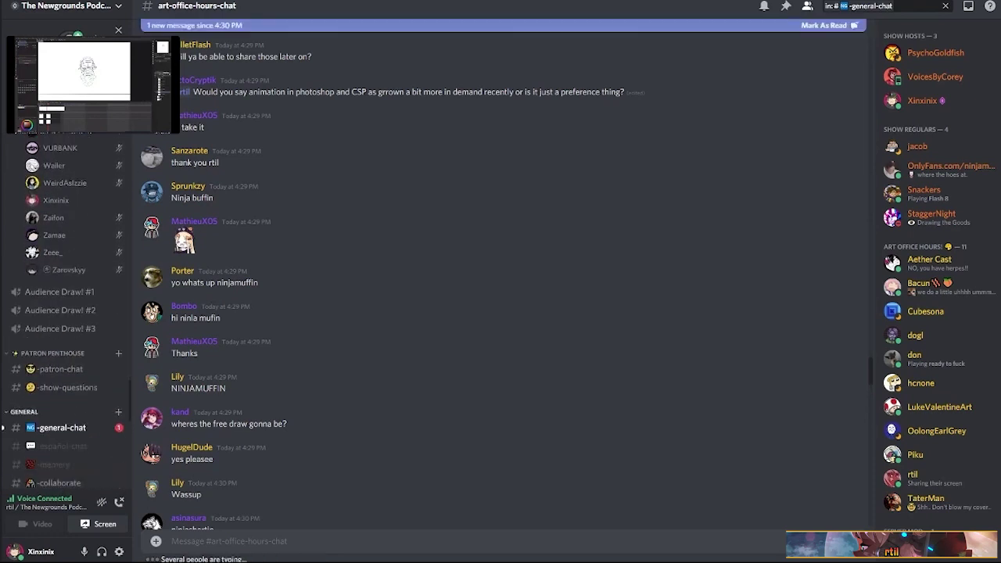
scroll(62, 423, "up", 3)
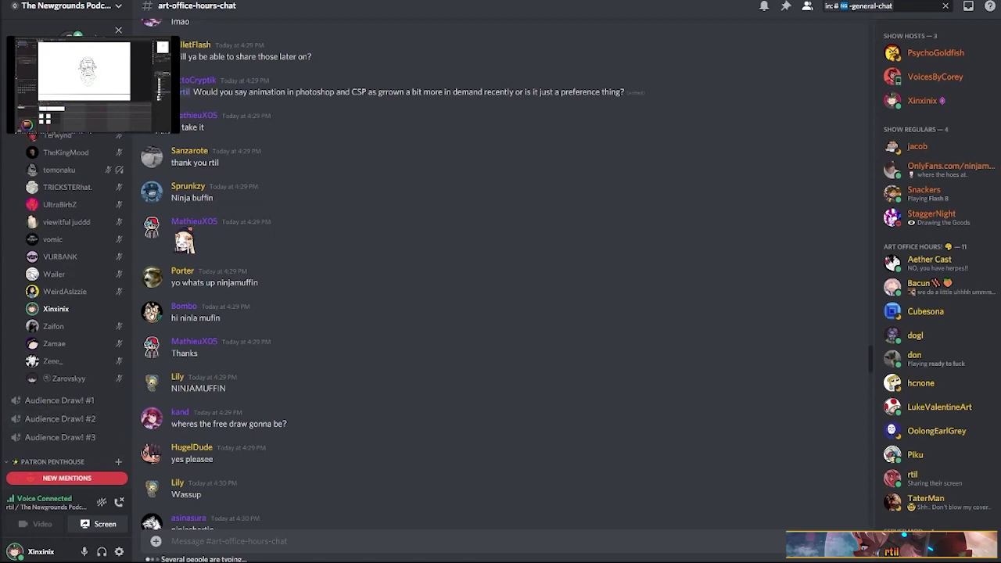
scroll(119, 346, "down", 2)
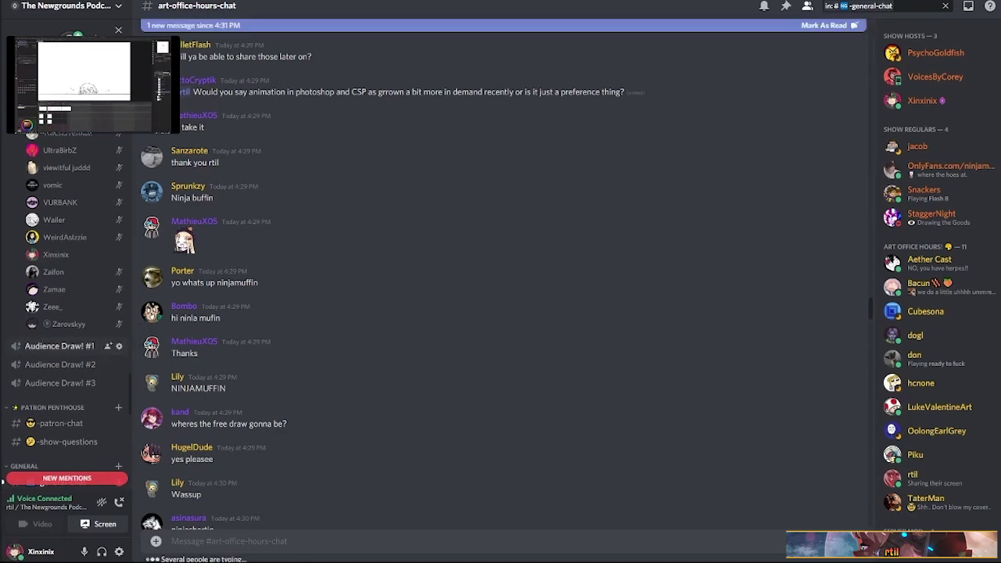
scroll(110, 329, "up", 5)
scroll(66, 305, "down", 6)
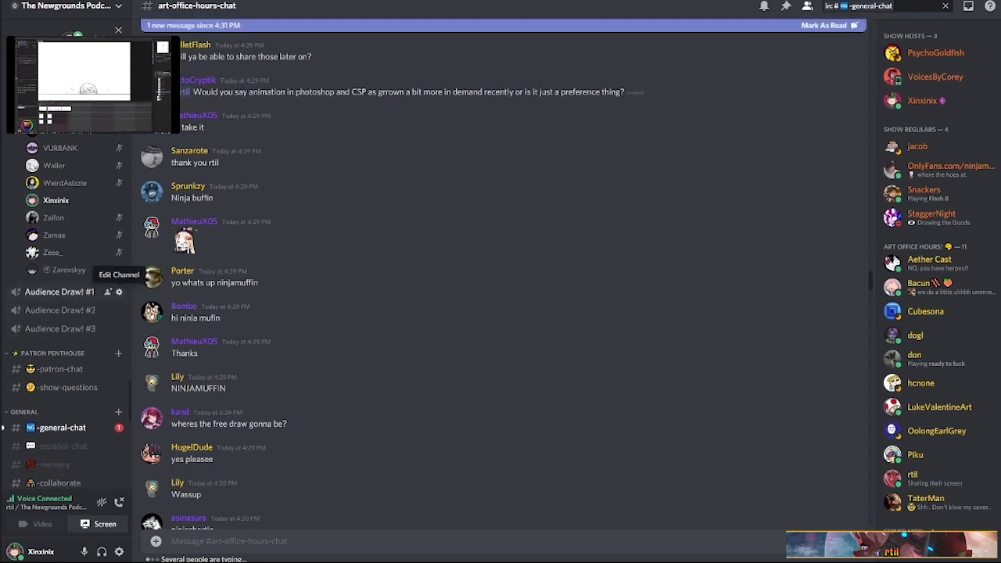
left_click(118, 291)
left_click(241, 64)
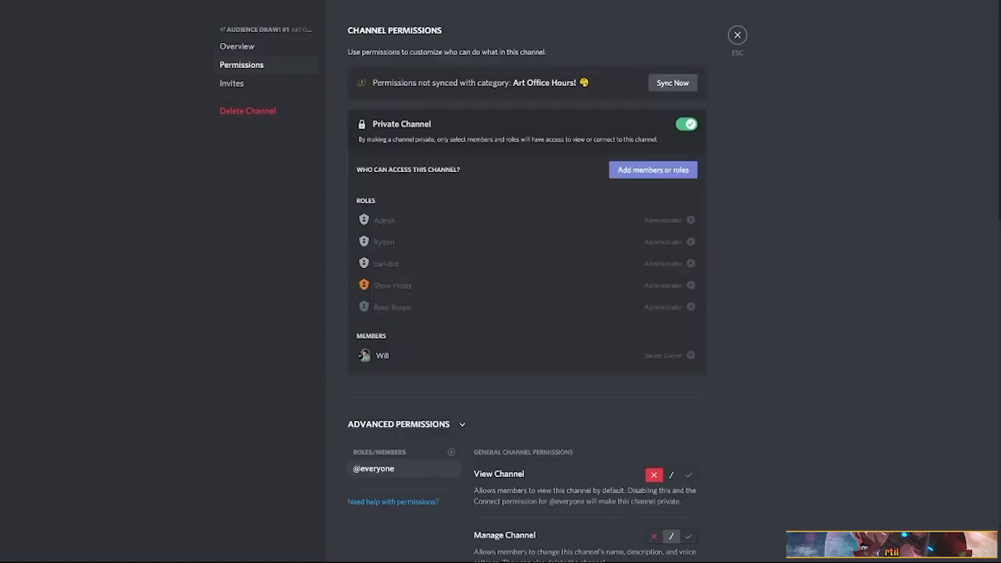
scroll(526, 313, "down", 5)
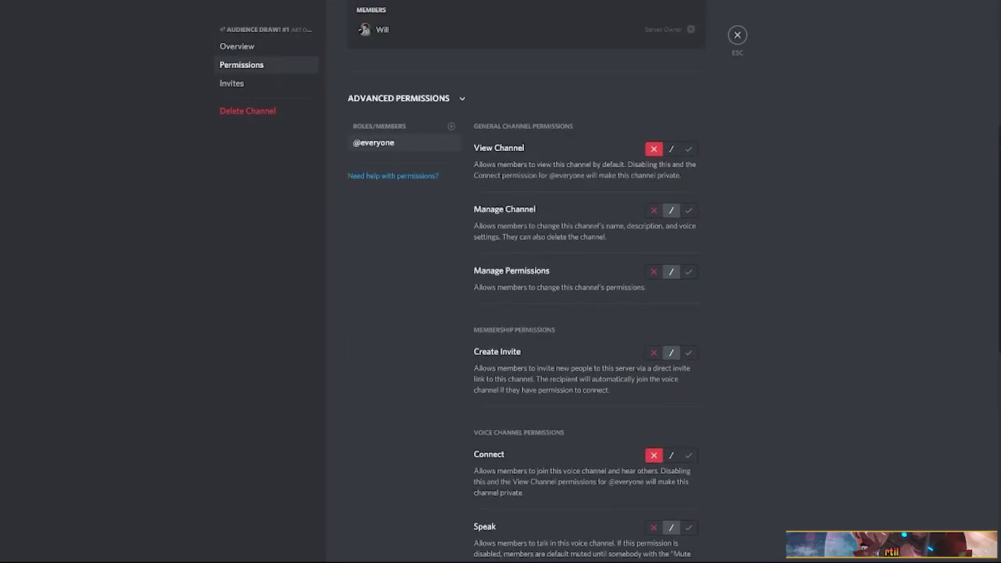
scroll(526, 313, "up", 2)
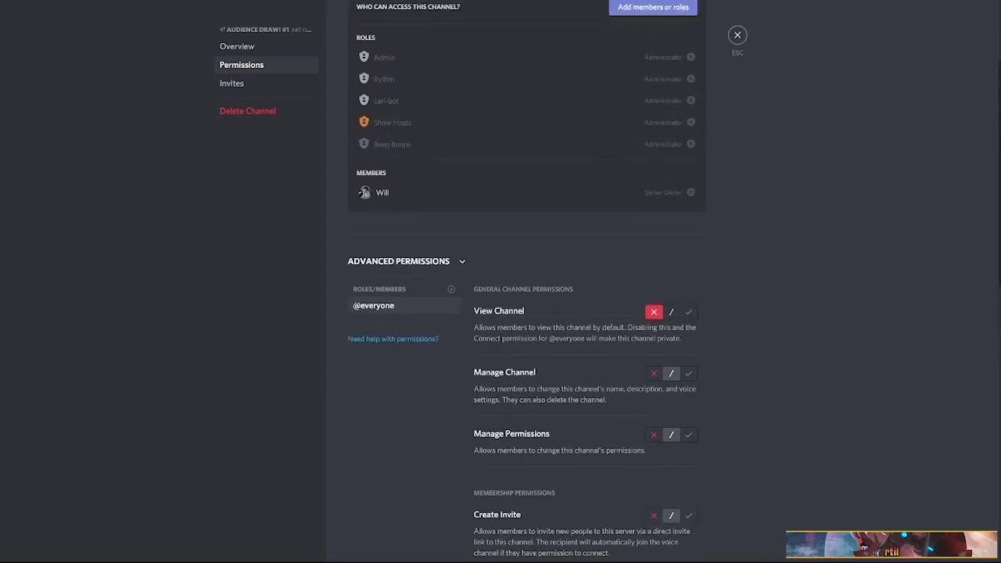